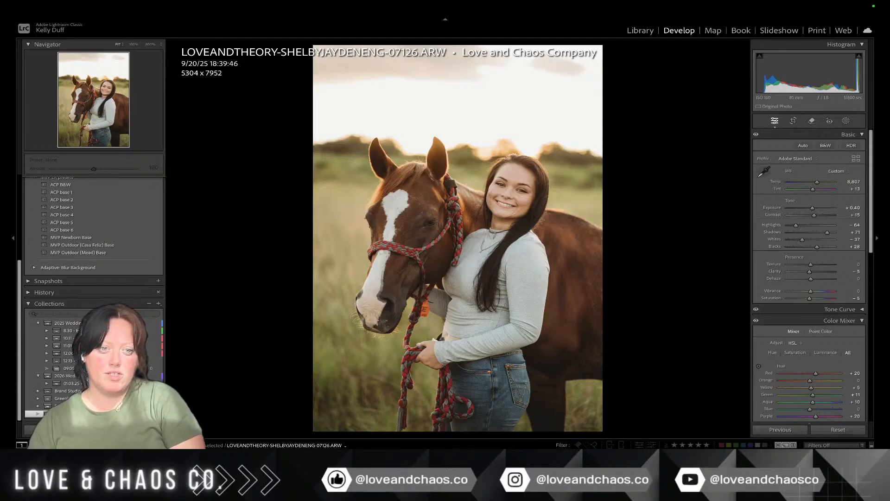
Step: Switch to the wide field photo of the couple with the horse and apply the 007 - Chaos SMAL 1 preset
{"action": "key", "text": "Left"}
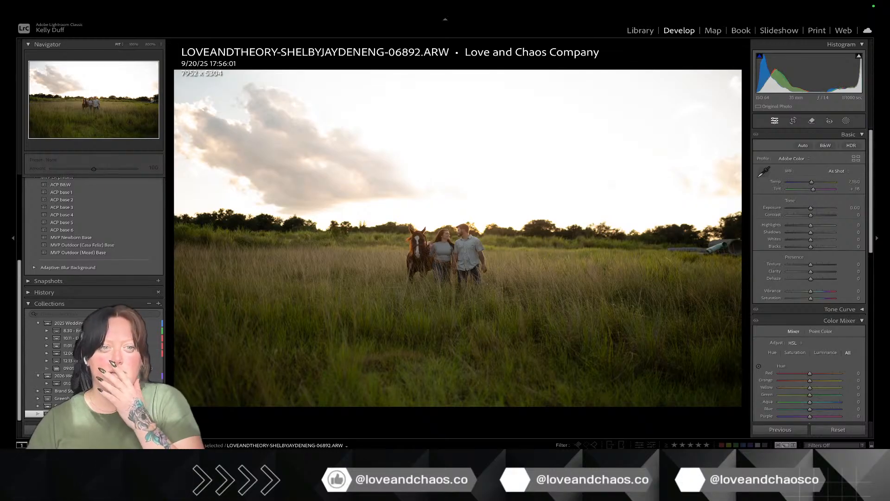
{"action": "scroll", "coordinate": [66, 229], "scroll_direction": "up", "scroll_amount": 4}
{"action": "scroll", "coordinate": [66, 229], "scroll_direction": "up", "scroll_amount": 2}
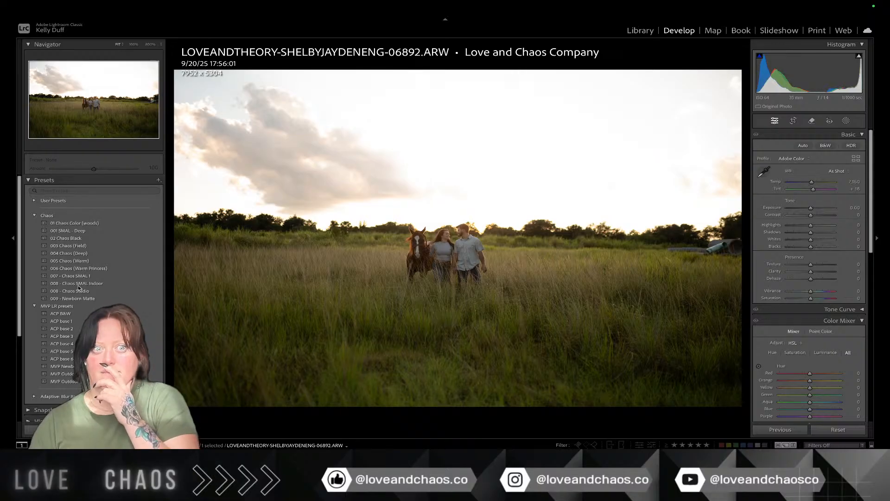
{"action": "left_click", "coordinate": [79, 277]}
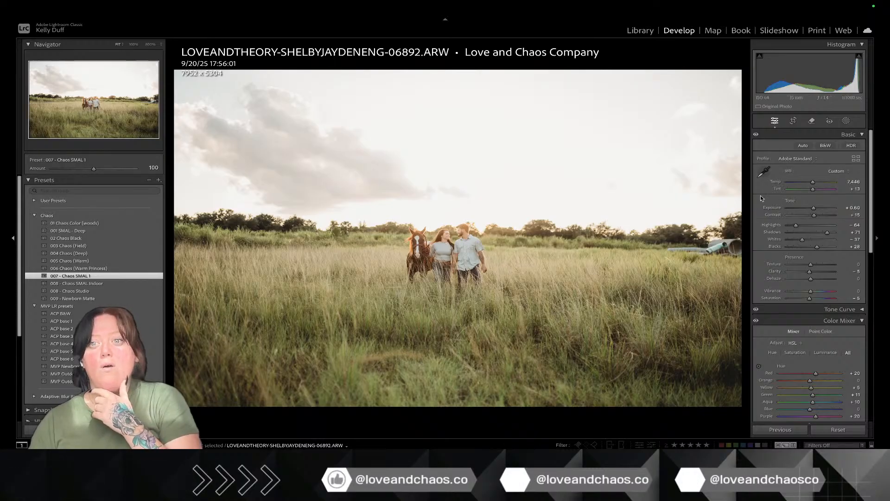
Step: Set the photo's exposure to +0.20, temperature to 7,814 and tint to +26
{"action": "left_click_drag", "start_coordinate": [812, 183], "coordinate": [810, 209]}
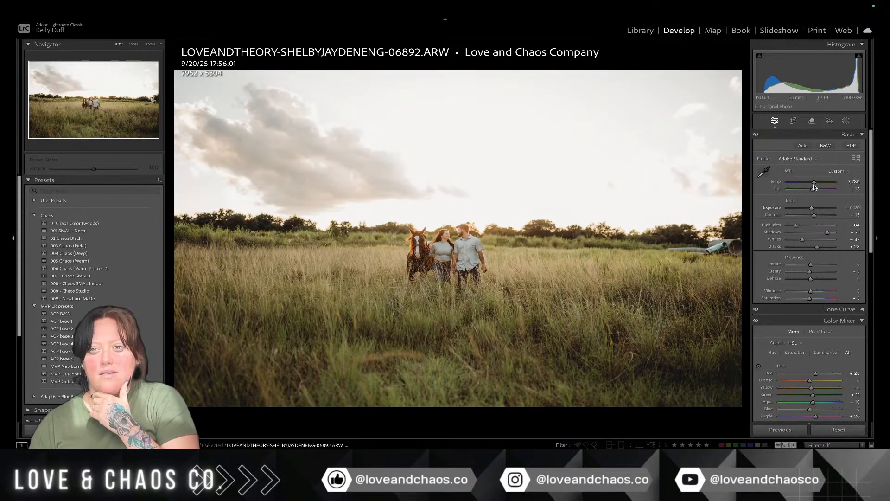
{"action": "left_click_drag", "start_coordinate": [813, 183], "coordinate": [815, 190]}
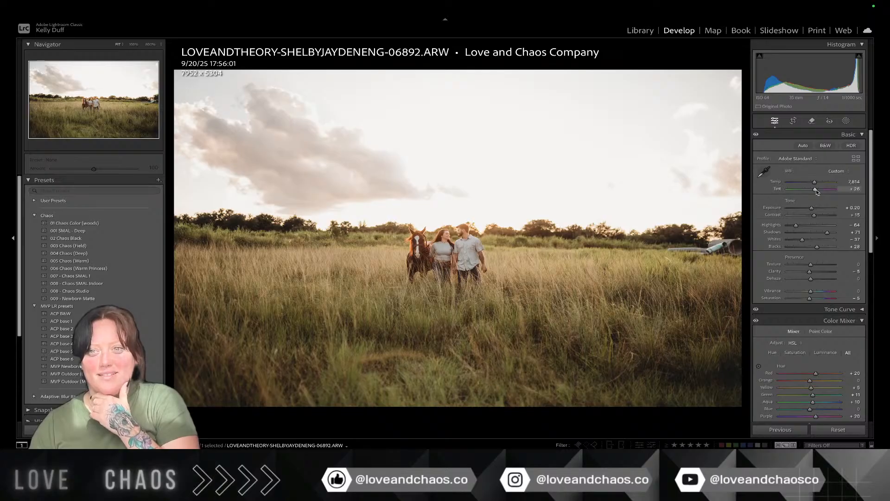
Step: Crop the photo tighter around the couple and horse to about 6197 x 4134, keeping the original aspect ratio
{"action": "left_click", "coordinate": [793, 121]}
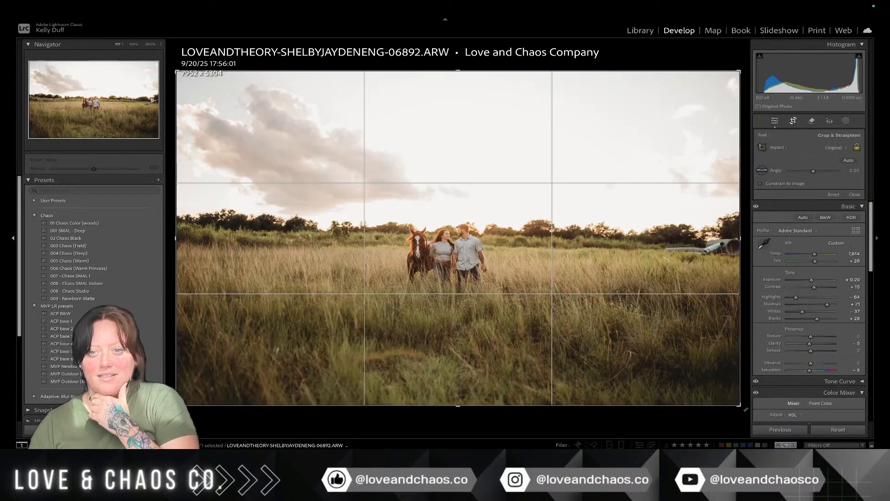
{"action": "left_click_drag", "start_coordinate": [739, 405], "coordinate": [677, 375]}
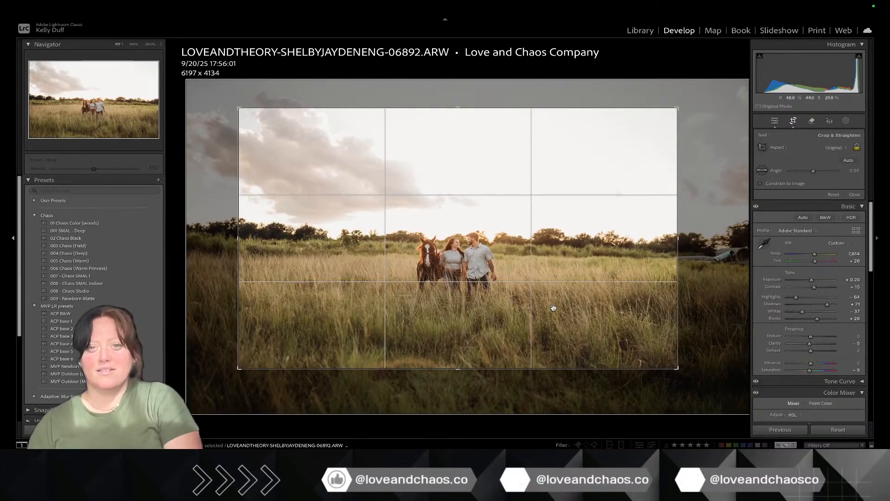
{"action": "key", "text": "Return"}
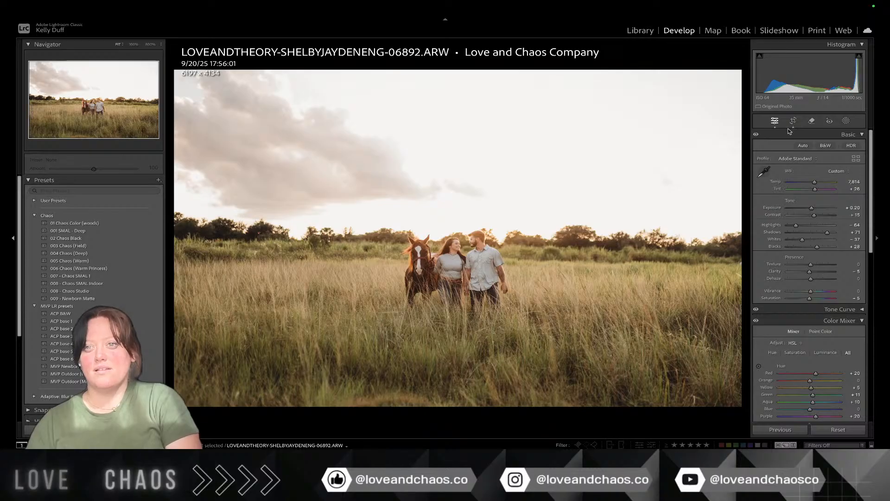
Step: Add a sky mask with the Dark sky preset and lower its exposure to -0.33
{"action": "left_click", "coordinate": [846, 120]}
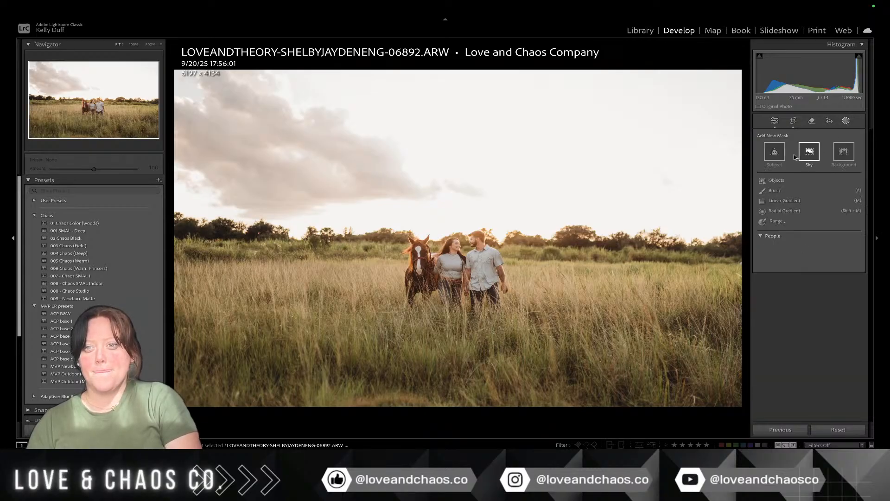
{"action": "left_click", "coordinate": [840, 151]}
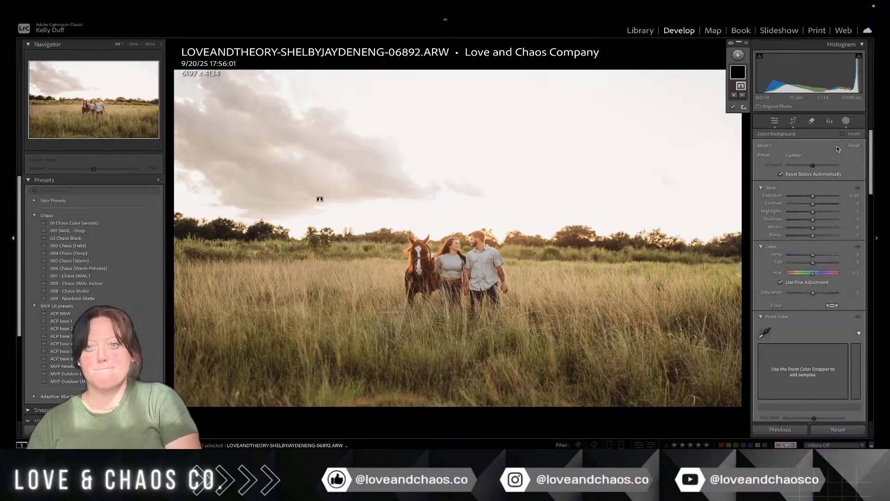
{"action": "key", "text": "ctrl+z"}
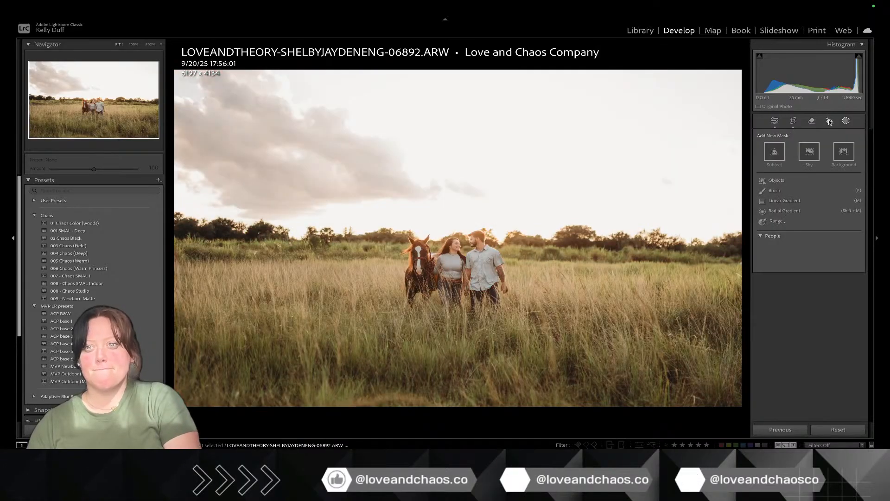
{"action": "left_click", "coordinate": [801, 151]}
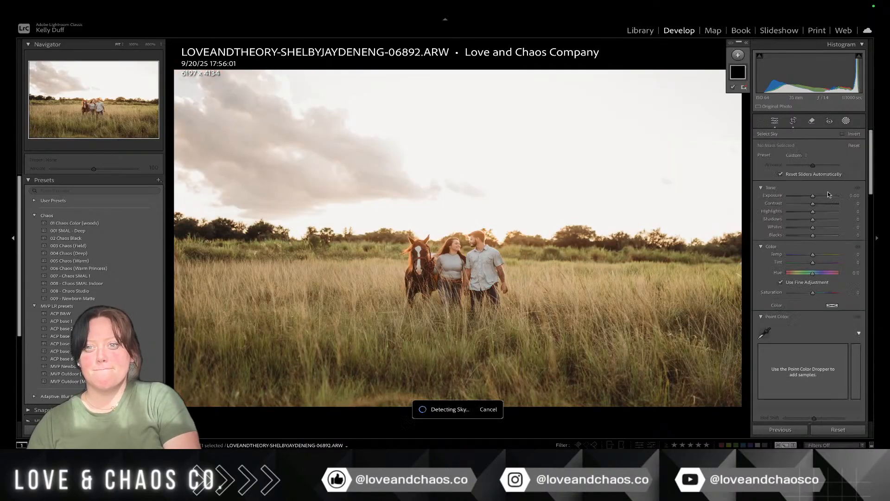
{"action": "left_click", "coordinate": [795, 155]}
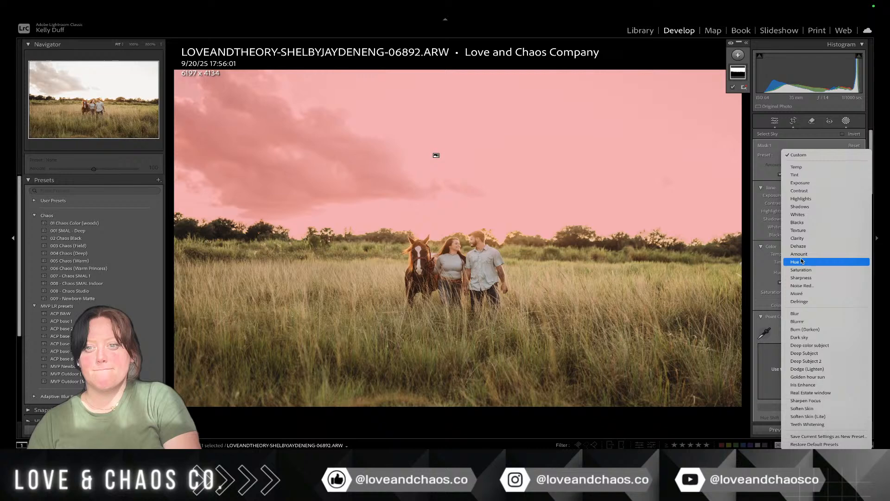
{"action": "left_click", "coordinate": [799, 337]}
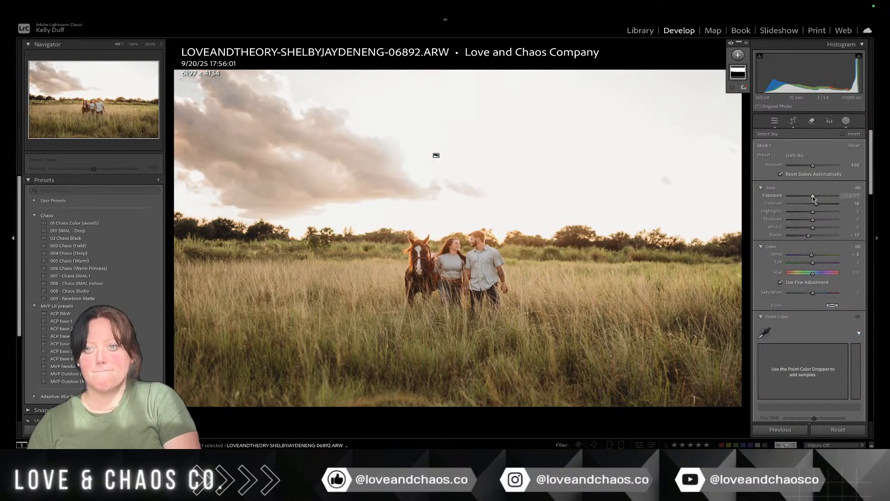
{"action": "left_click_drag", "start_coordinate": [813, 199], "coordinate": [810, 199]}
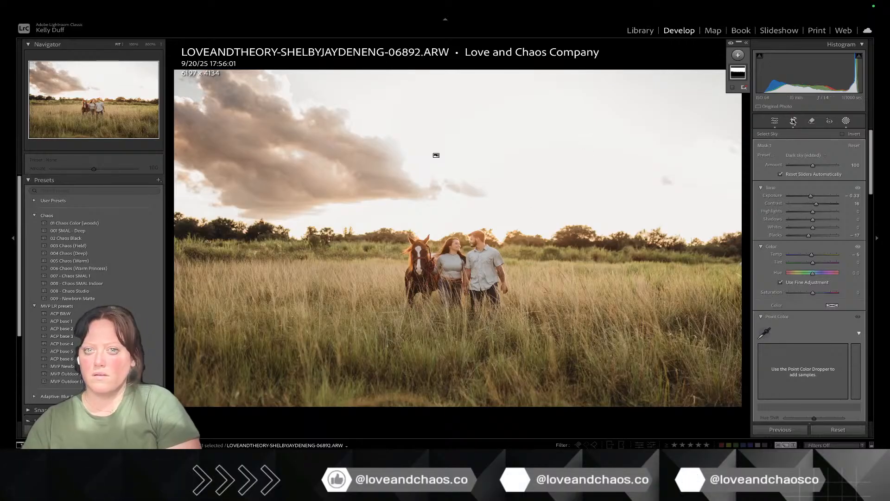
{"action": "key", "text": "r"}
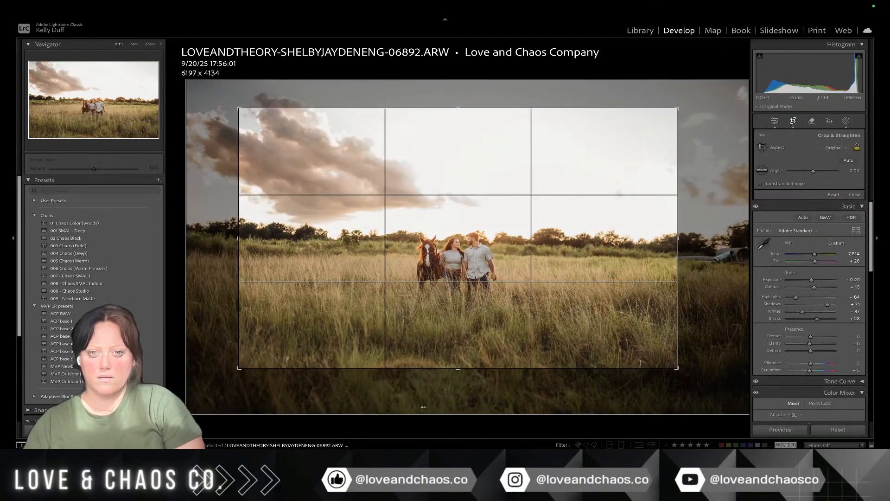
{"action": "left_click_drag", "start_coordinate": [423, 403], "coordinate": [426, 399]}
{"action": "key", "text": "Return"}
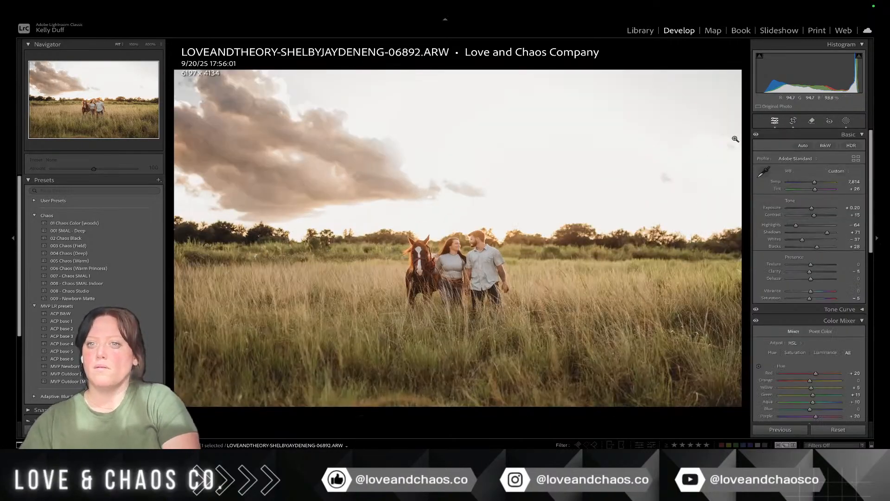
Step: Set the mask brush's flow to 100 while trying a brush mask over the couple and the sky behind them, and discard that mask
{"action": "scroll", "coordinate": [806, 208], "scroll_direction": "down", "scroll_amount": 1}
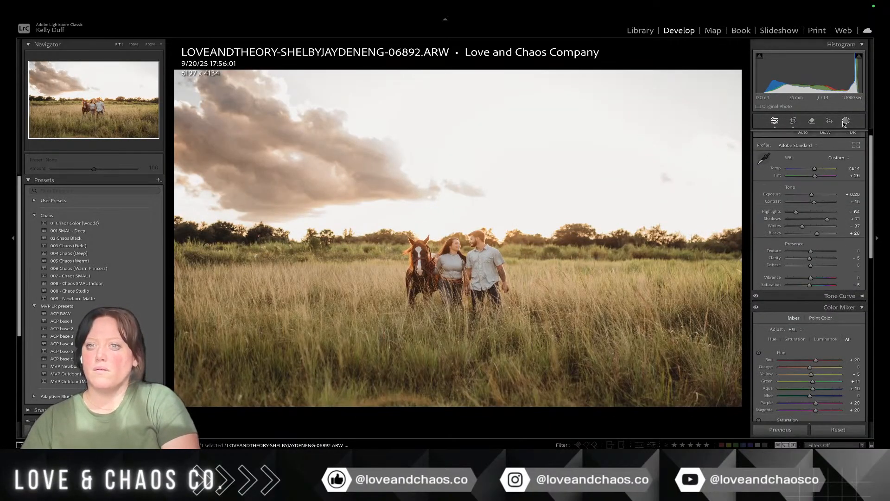
{"action": "left_click", "coordinate": [845, 121]}
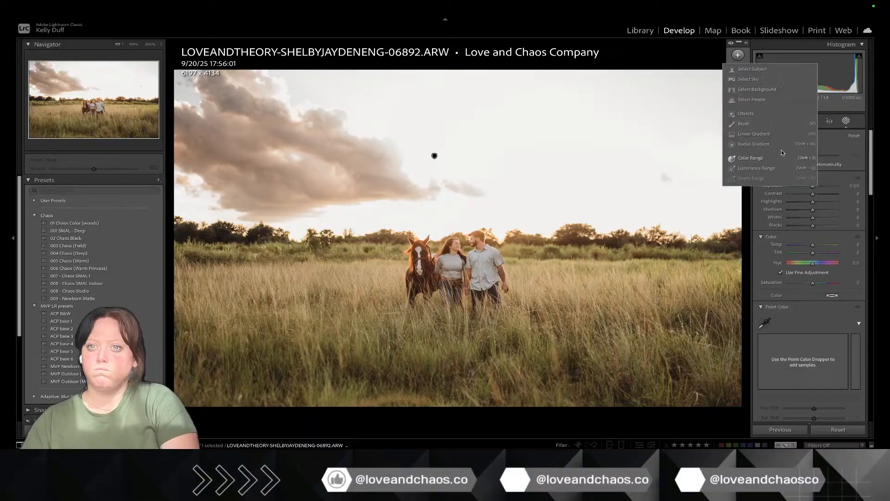
{"action": "left_click", "coordinate": [744, 124]}
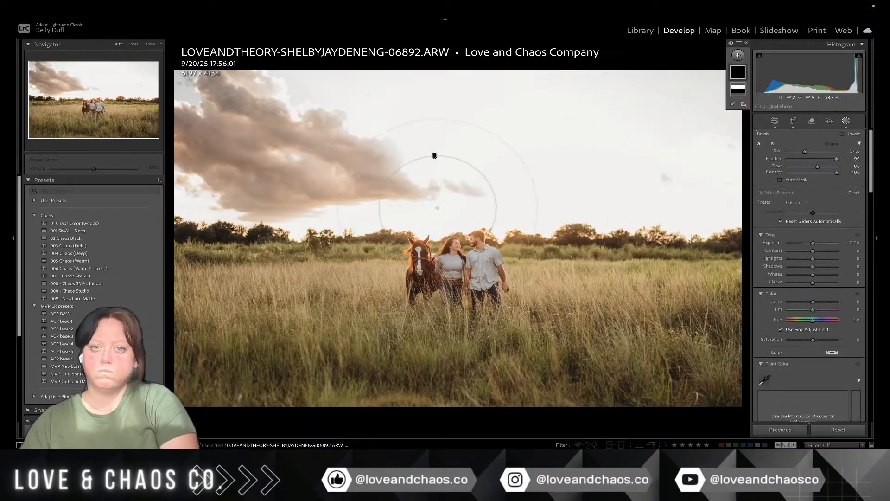
{"action": "left_click", "coordinate": [437, 207]}
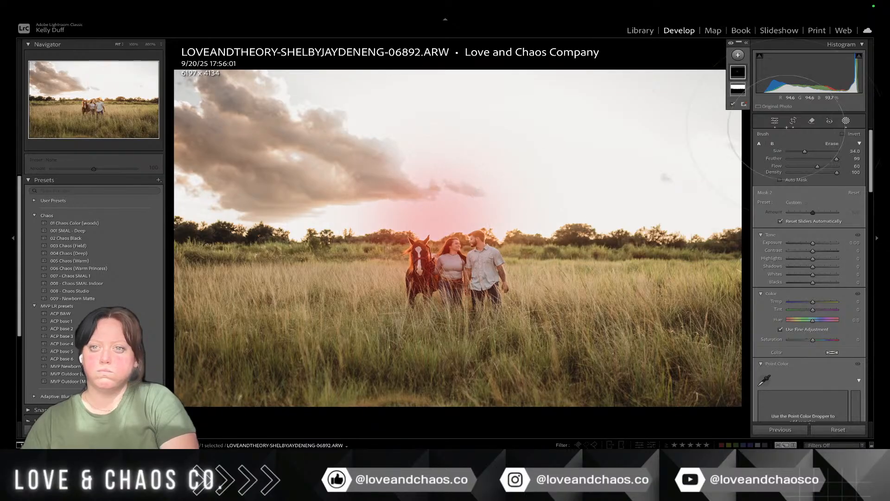
{"action": "left_click_drag", "start_coordinate": [831, 166], "coordinate": [838, 165]}
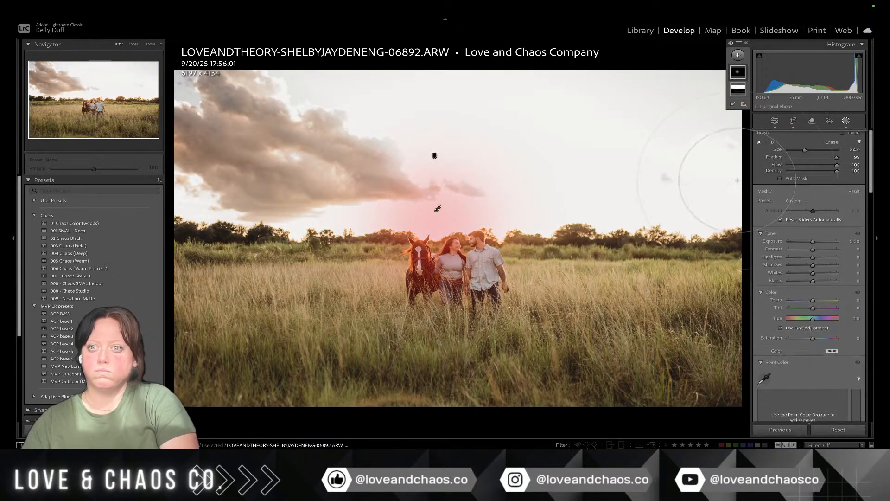
{"action": "left_click_drag", "start_coordinate": [436, 190], "coordinate": [438, 224]}
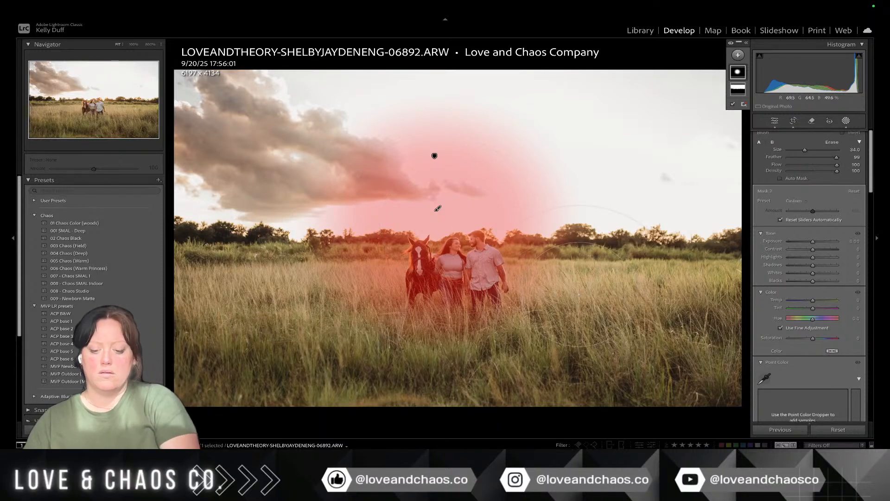
{"action": "key", "text": "Escape"}
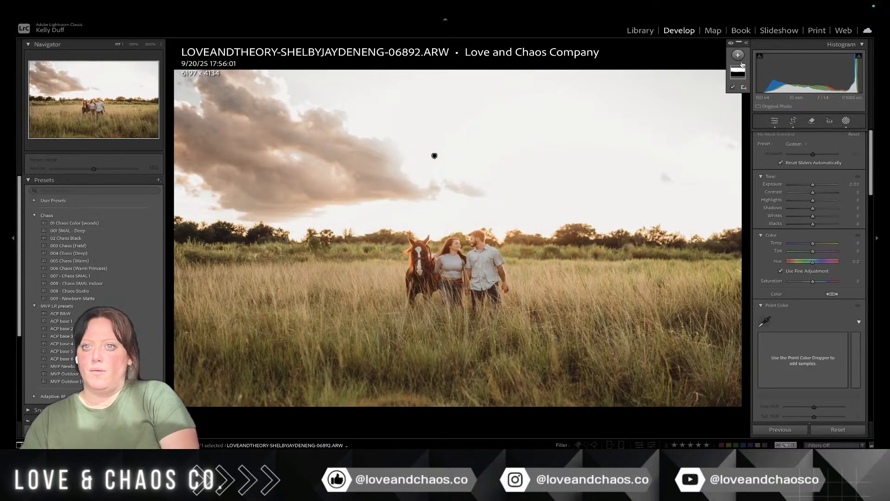
{"action": "left_click", "coordinate": [739, 57]}
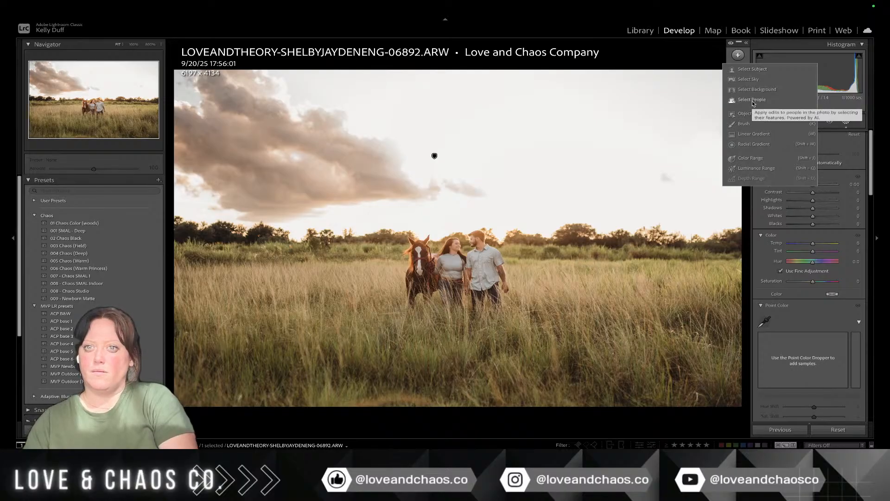
{"action": "left_click", "coordinate": [755, 89]}
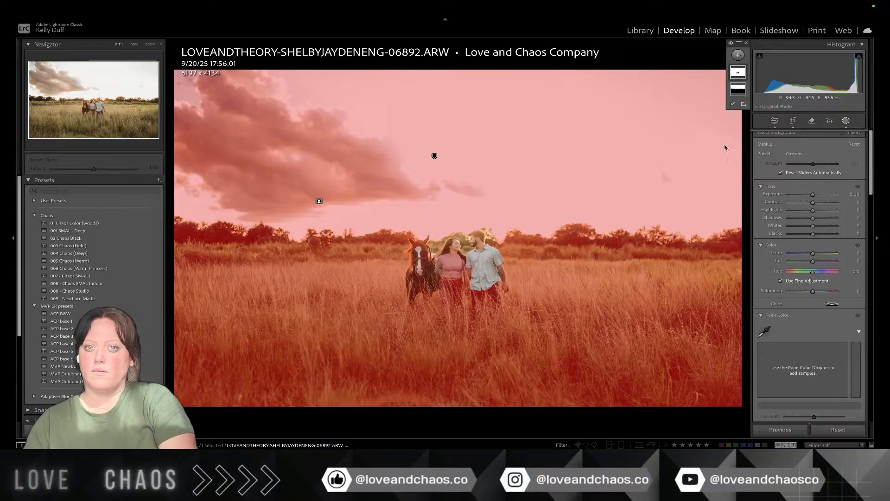
{"action": "left_click", "coordinate": [741, 74]}
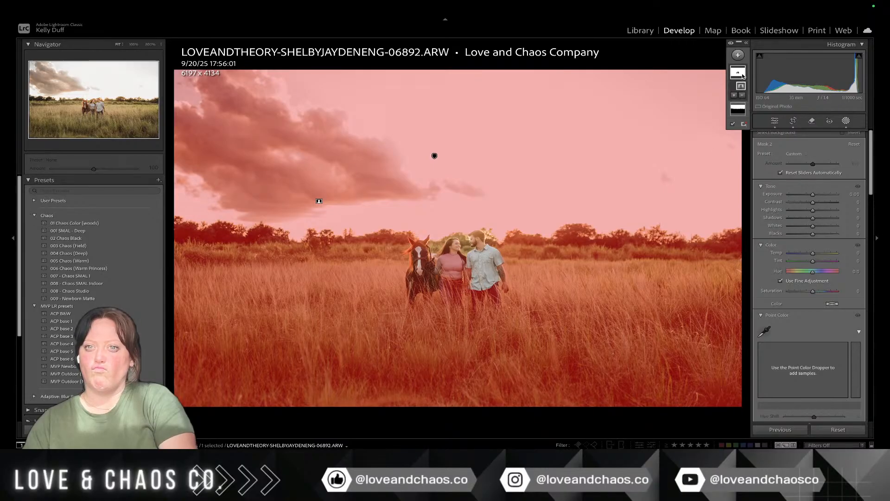
{"action": "left_click", "coordinate": [733, 95]}
{"action": "left_click", "coordinate": [743, 123]}
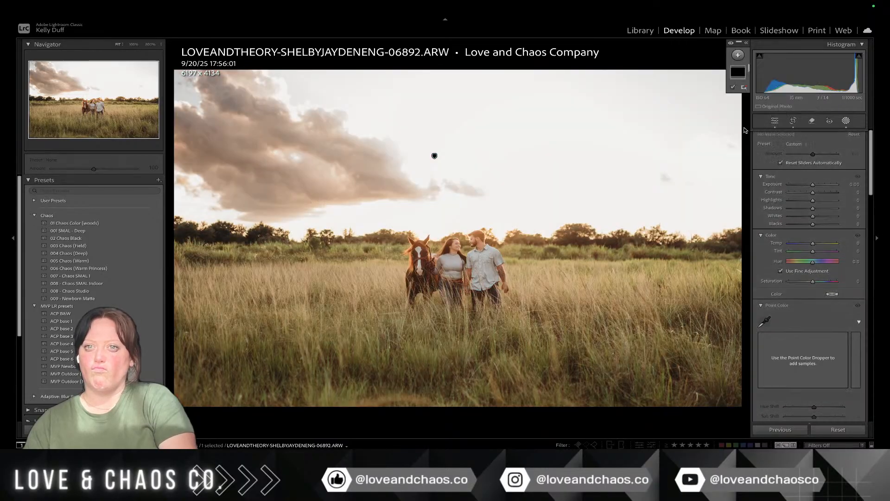
Step: Paint a new soft brush mask over the bright sky just above and behind the couple
{"action": "left_click", "coordinate": [452, 229]}
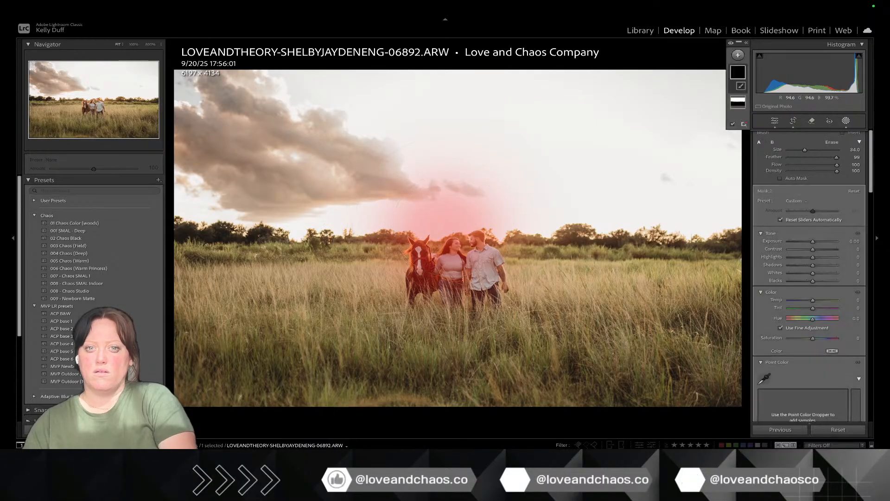
{"action": "left_click_drag", "start_coordinate": [452, 230], "coordinate": [451, 225]}
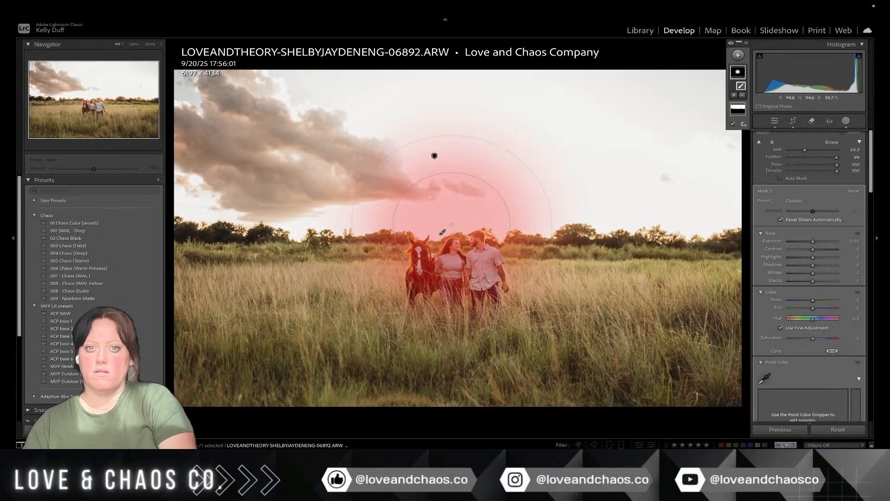
{"action": "right_click", "coordinate": [741, 73]}
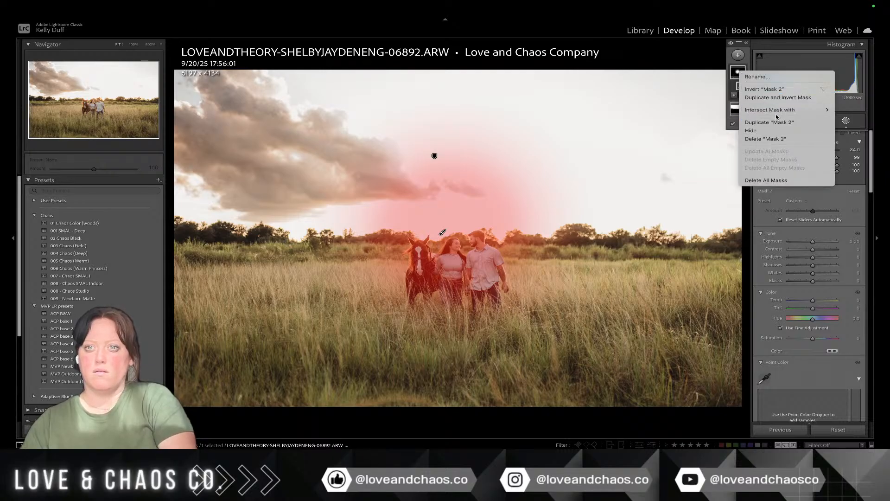
{"action": "left_click", "coordinate": [526, 267]}
Step: Erase the brush mask from the couple, the horse and the grass around them, and apply the Golden hour sun preset to it
{"action": "key", "text": "alt"}
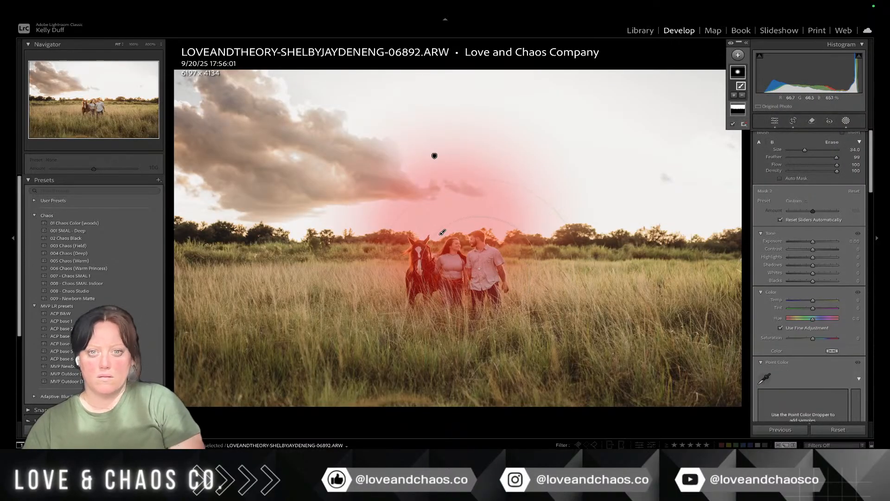
{"action": "key", "text": "alt"}
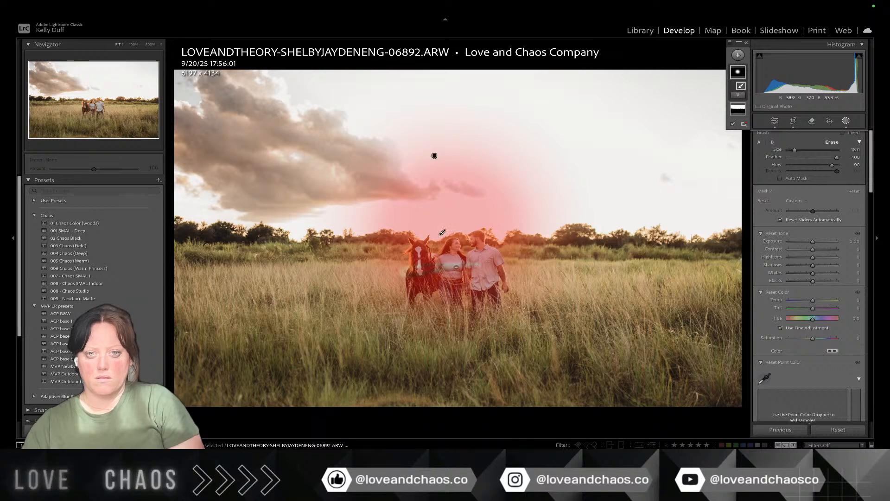
{"action": "left_click_drag", "start_coordinate": [441, 232], "coordinate": [420, 278]}
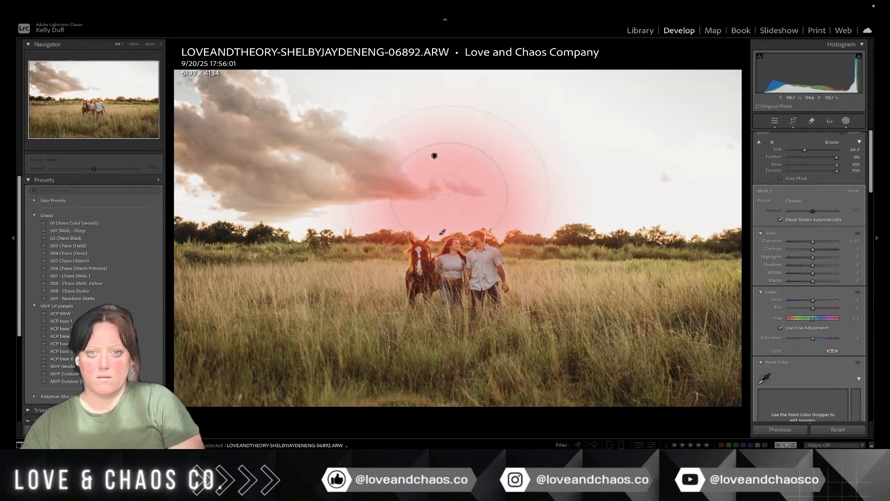
{"action": "key", "text": "alt"}
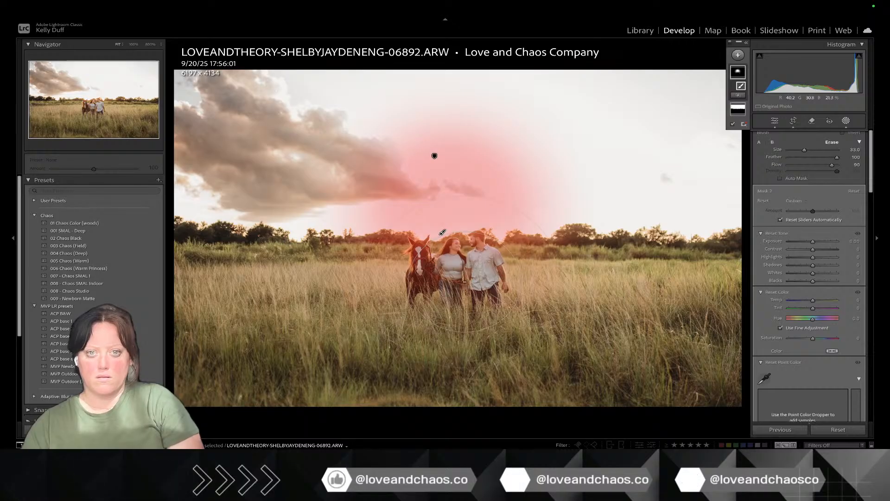
{"action": "left_click", "coordinate": [793, 201]}
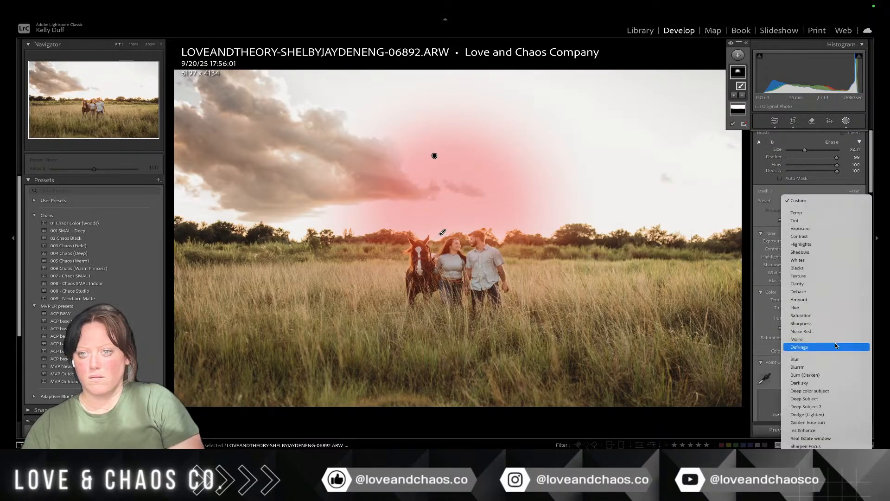
{"action": "left_click", "coordinate": [842, 421]}
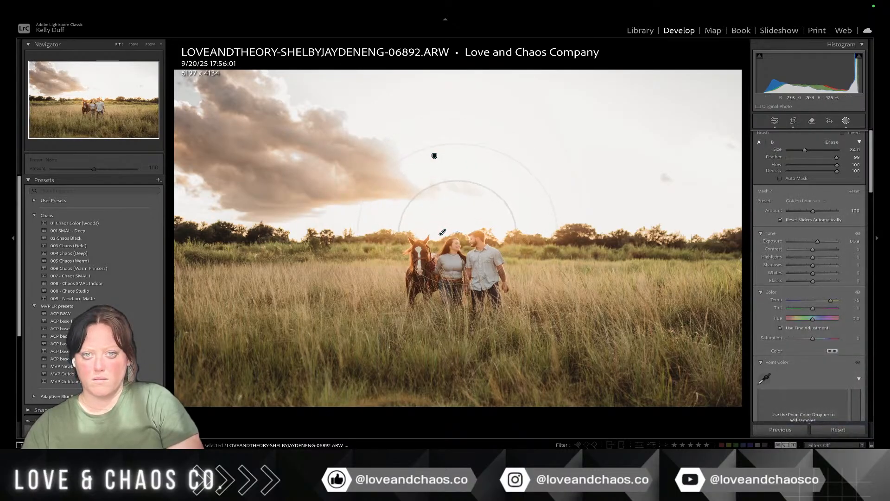
Step: Erase leftover golden glow from the couple and horse with smaller eraser sizes, and check the result up close
{"action": "key", "text": "alt"}
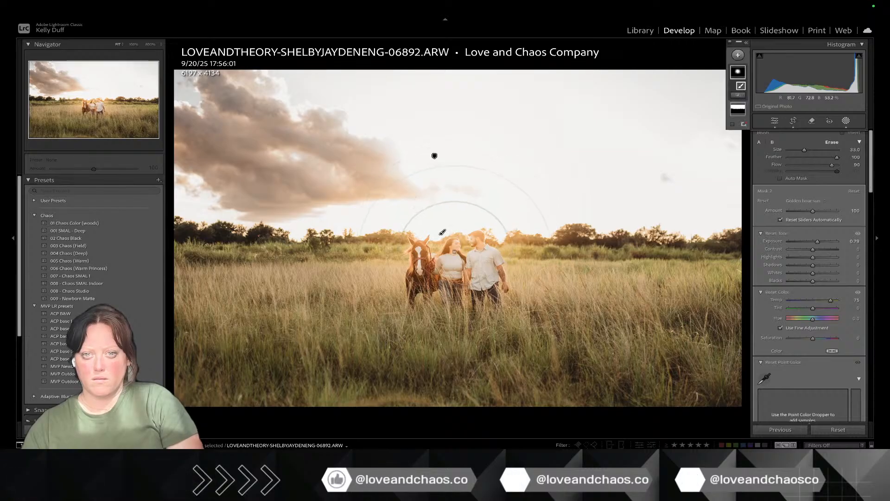
{"action": "scroll", "coordinate": [442, 232], "scroll_direction": "down", "scroll_amount": 5}
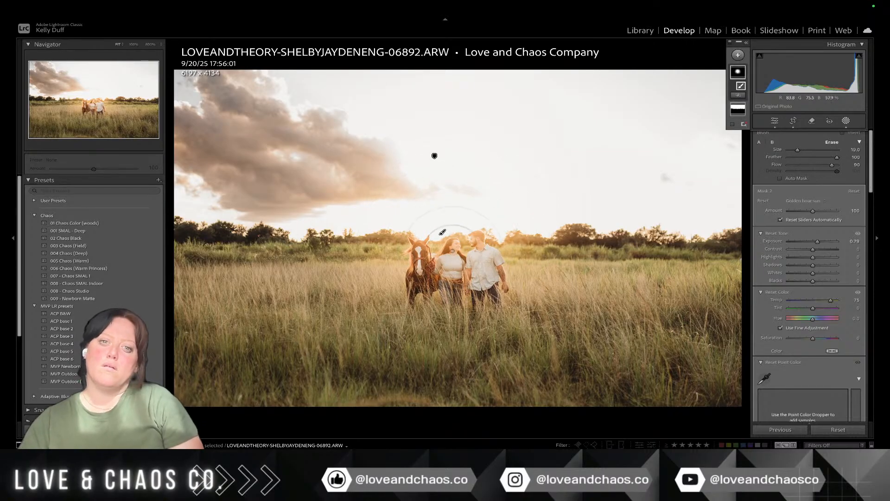
{"action": "mouse_move", "coordinate": [442, 231]}
{"action": "left_mouse_down"}
{"action": "mouse_move", "coordinate": [452, 264]}
{"action": "mouse_move", "coordinate": [478, 268]}
{"action": "left_mouse_up"}
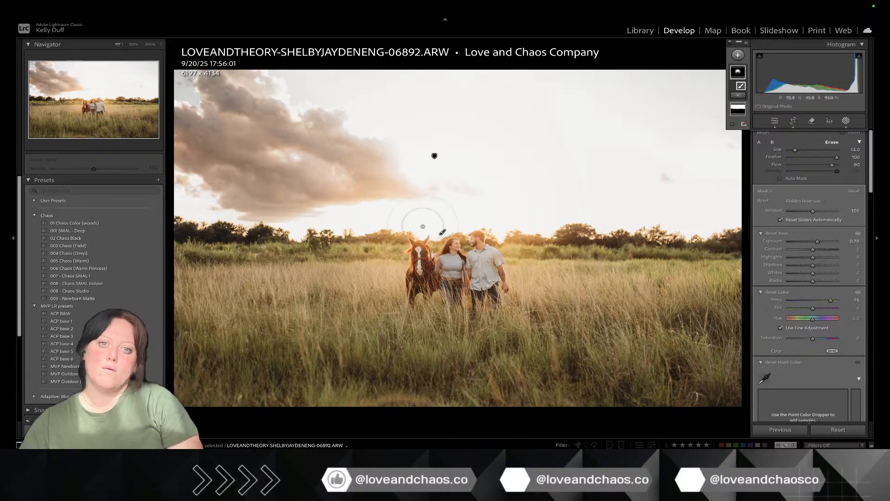
{"action": "key", "text": "alt"}
{"action": "scroll", "coordinate": [431, 218], "scroll_direction": "down", "scroll_amount": 6}
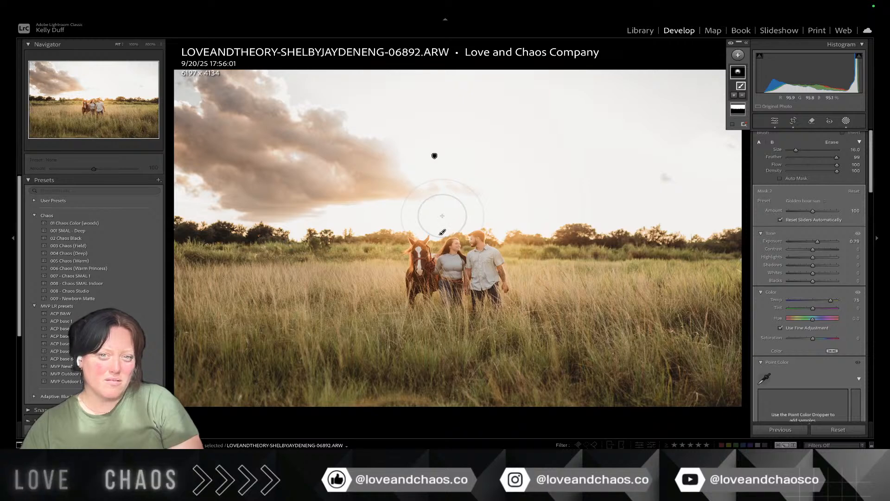
{"action": "key", "text": "alt"}
{"action": "scroll", "coordinate": [481, 232], "scroll_direction": "down", "scroll_amount": 2}
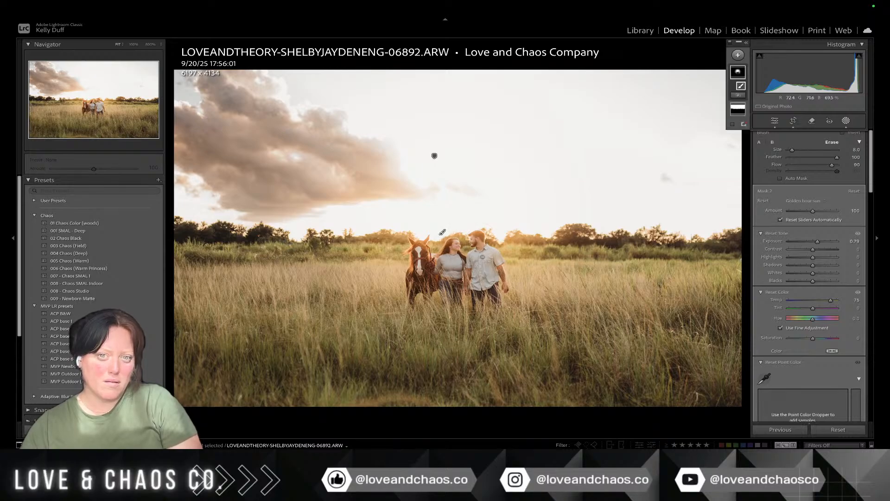
{"action": "key", "text": "alt"}
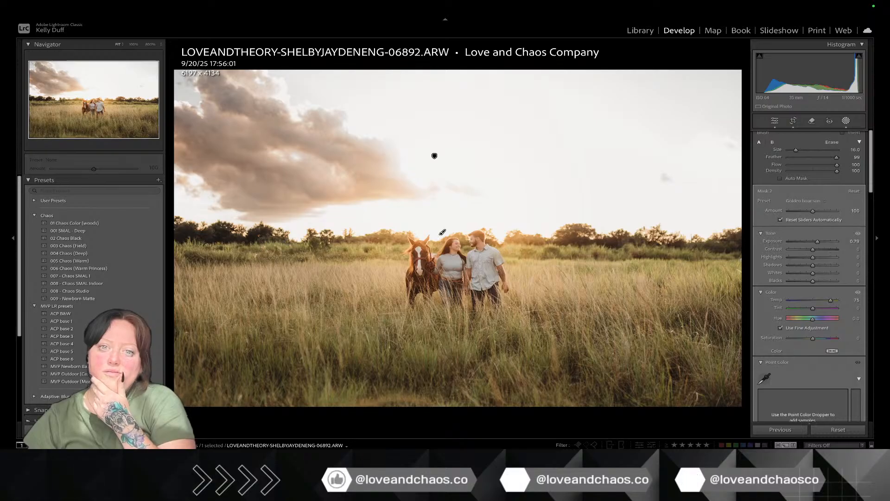
{"action": "left_click", "coordinate": [458, 248]}
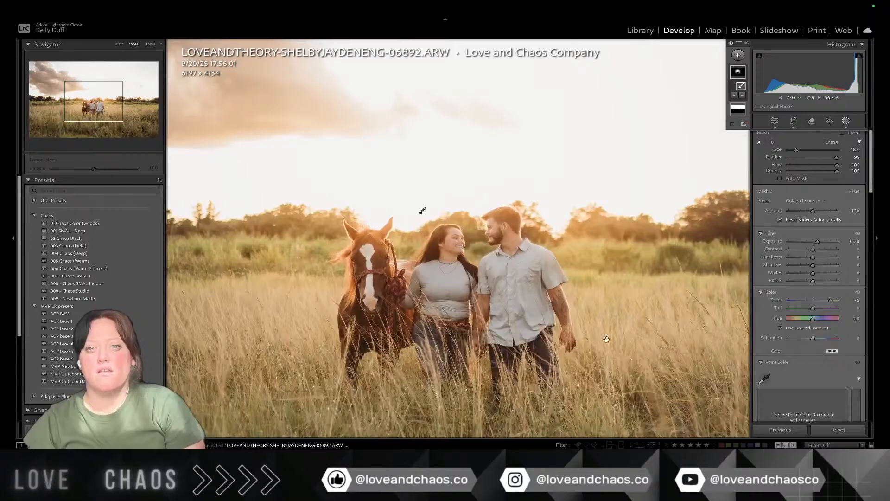
{"action": "left_click", "coordinate": [514, 304]}
Step: Synchronize this photo's develop settings to all photos in the set, including Mask 1 but not Mask 2, Remove or Crop
{"action": "key", "text": "ctrl+a"}
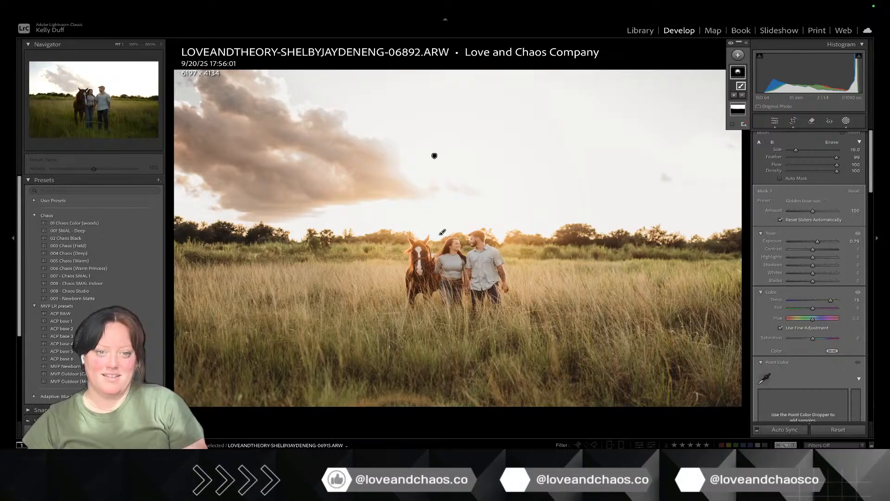
{"action": "key", "text": "ctrl+shift+s"}
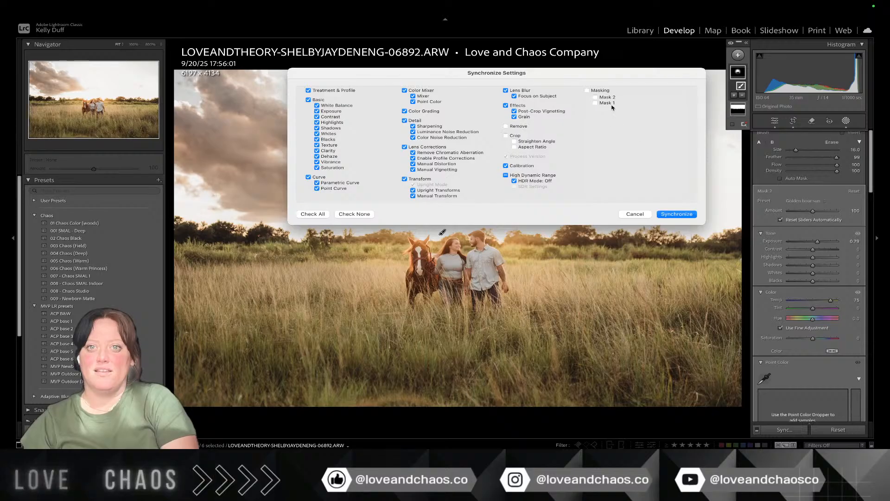
{"action": "left_click", "coordinate": [595, 103]}
{"action": "left_click", "coordinate": [676, 213]}
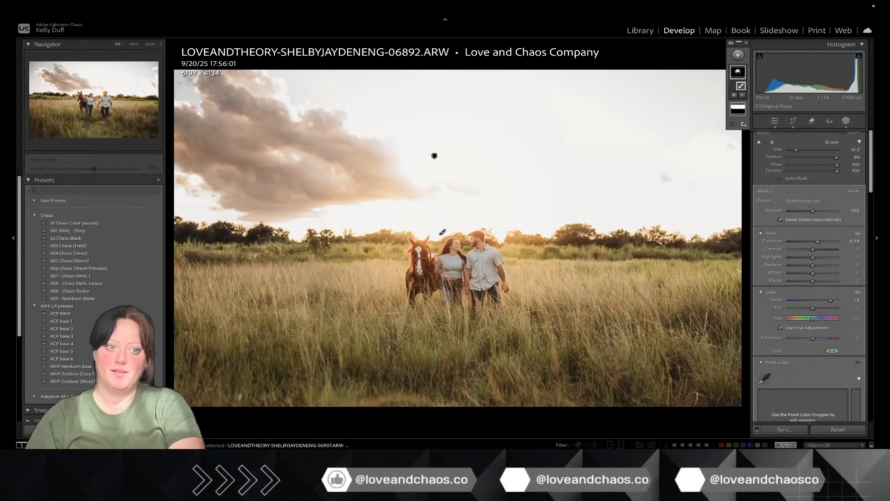
Step: Straighten the horizon of photo 06907 by about -1.88 degrees, keeping the original aspect ratio
{"action": "key", "text": "r"}
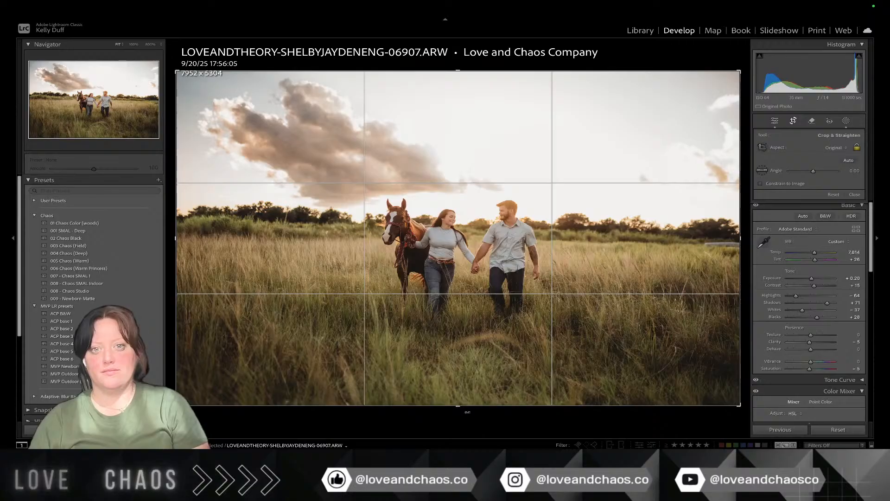
{"action": "left_click_drag", "start_coordinate": [458, 408], "coordinate": [473, 411]}
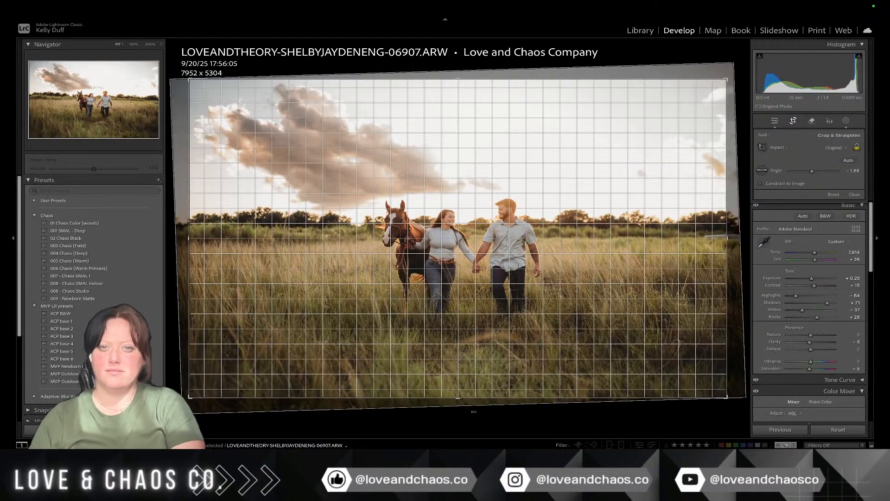
{"action": "key", "text": "r"}
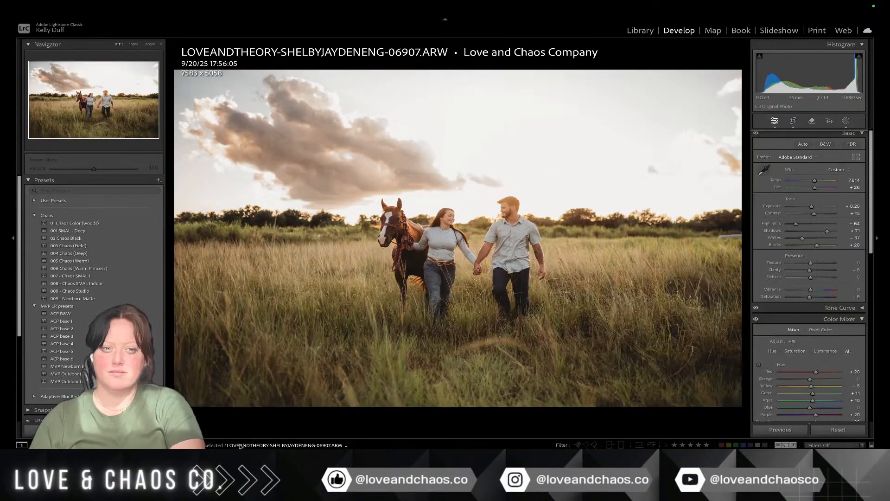
Step: Remove the small mark at the middle of the woman's gray shirt in photo 06907 using generative Remove at size 7
{"action": "left_click", "coordinate": [467, 235]}
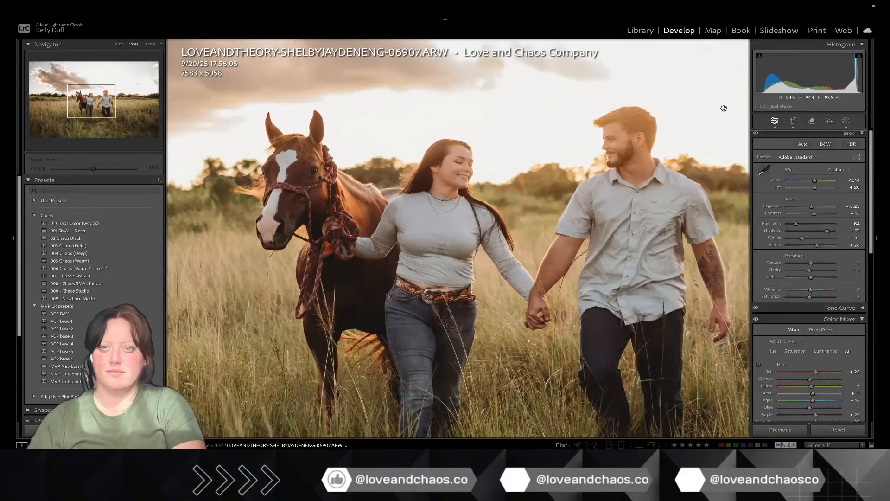
{"action": "left_click", "coordinate": [813, 120]}
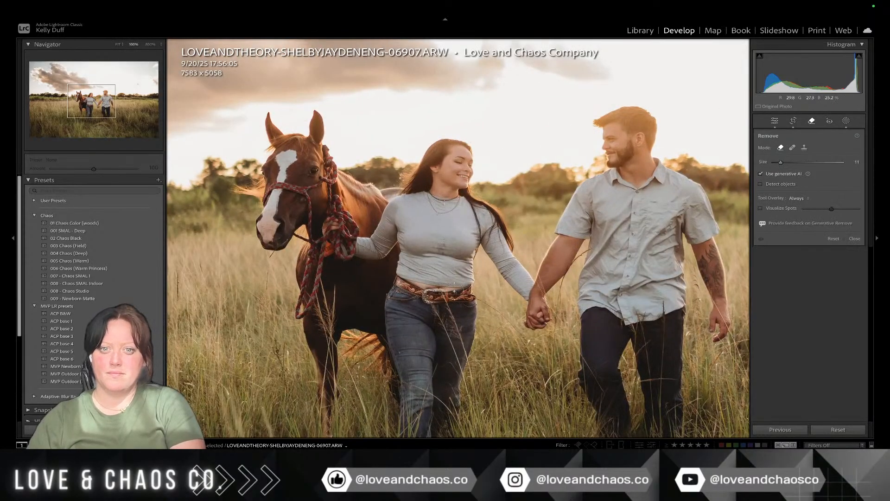
{"action": "left_click", "coordinate": [443, 248]}
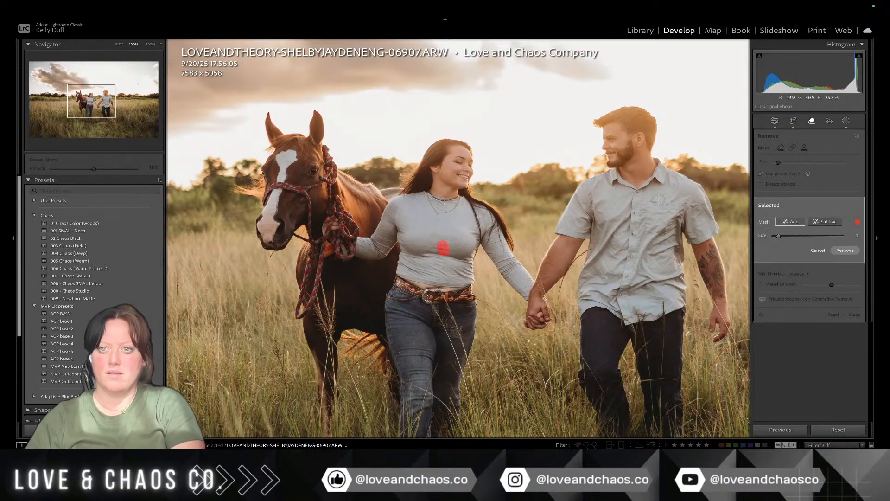
{"action": "left_click", "coordinate": [844, 250]}
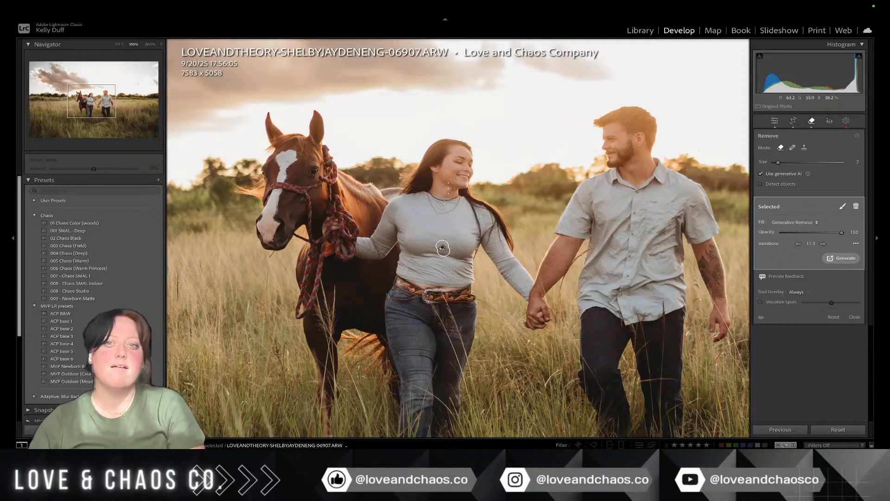
{"action": "key", "text": "z"}
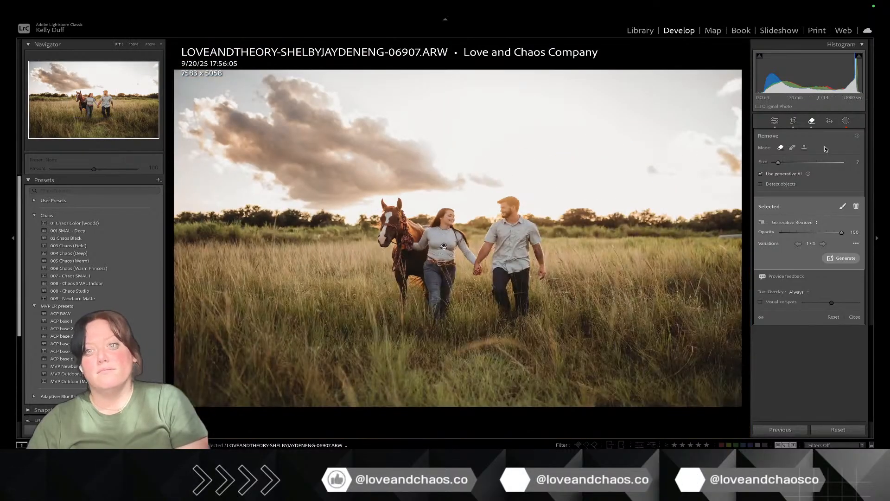
{"action": "key", "text": "q"}
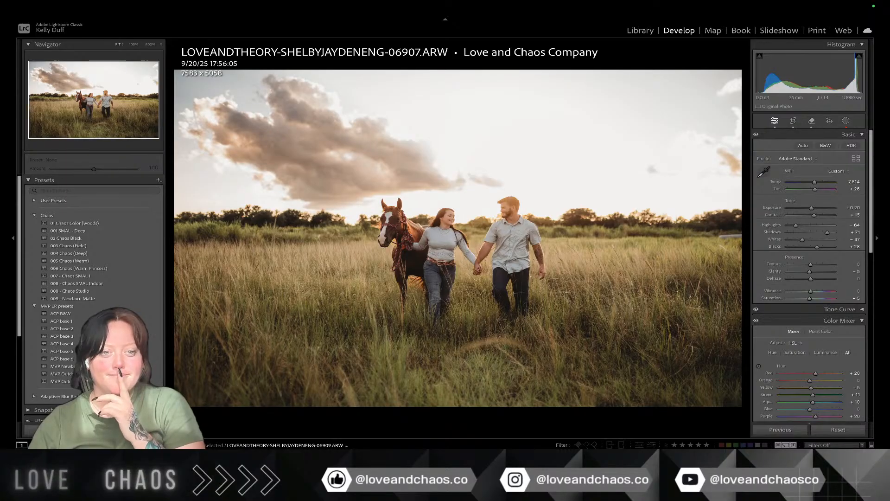
Step: Straighten the horizon of photo 06908, keeping the original aspect ratio, for a crop of 7685 x 5126
{"action": "key", "text": "Right"}
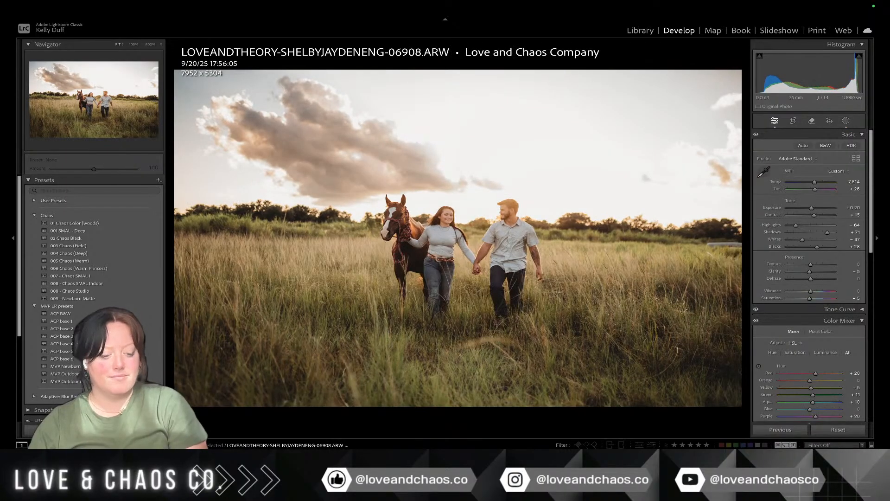
{"action": "key", "text": "r"}
{"action": "left_click_drag", "start_coordinate": [269, 416], "coordinate": [297, 403]}
{"action": "key", "text": "Return"}
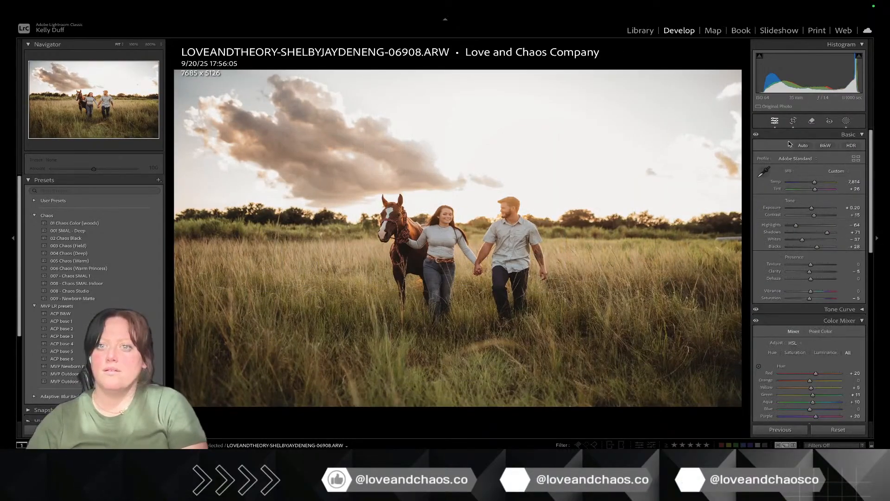
Step: Remove the pale object at the right edge of the field and the mark on the woman's shirt in photo 06908 with generative Remove
{"action": "key", "text": "q"}
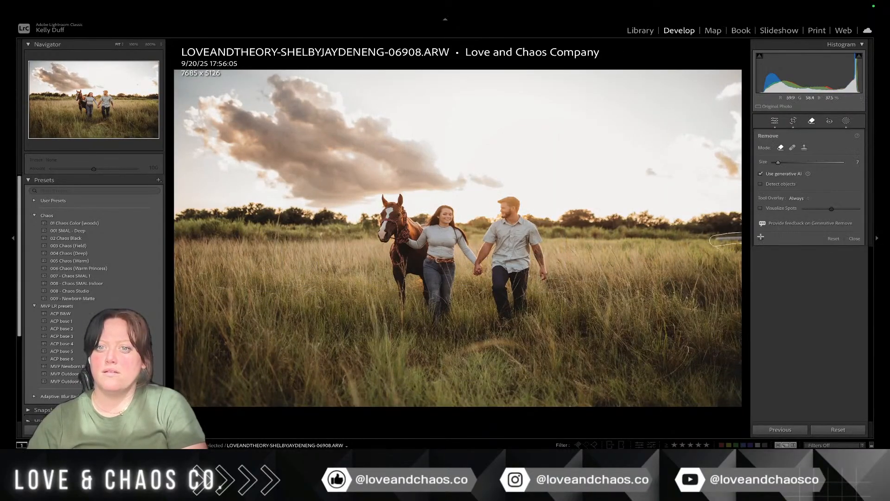
{"action": "left_click_drag", "start_coordinate": [737, 239], "coordinate": [742, 238]}
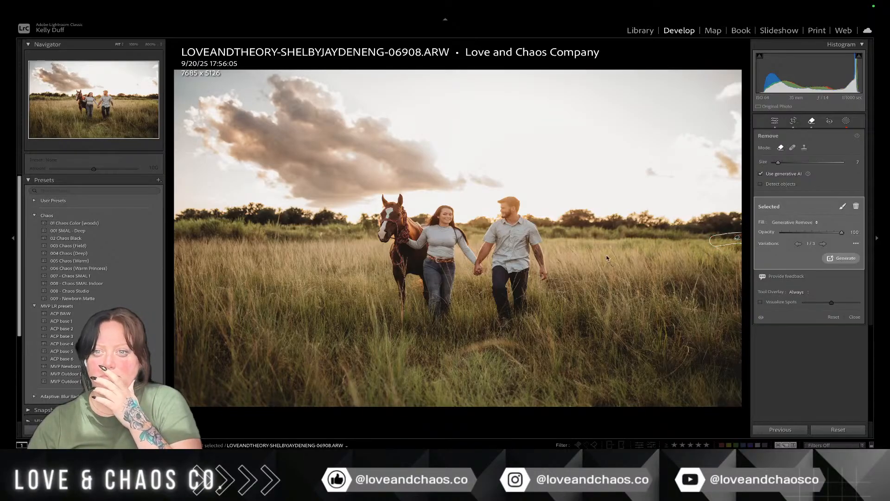
{"action": "left_click", "coordinate": [440, 244]}
{"action": "left_click", "coordinate": [439, 246]}
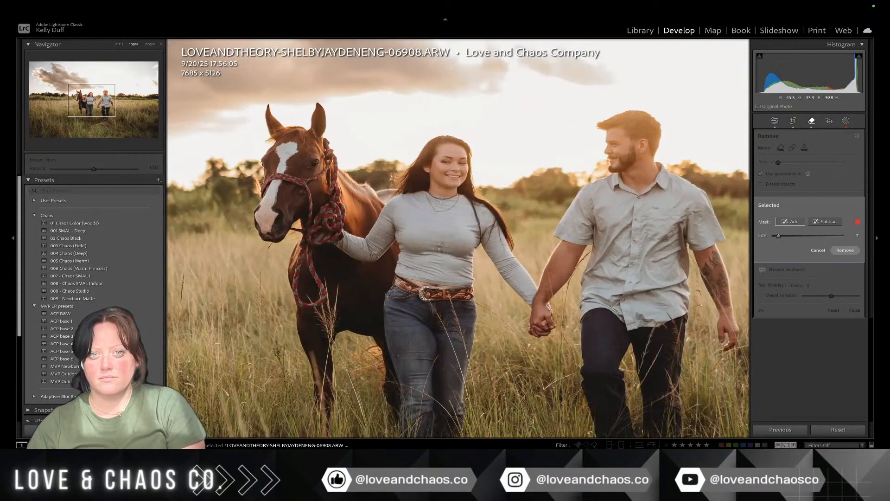
{"action": "left_click", "coordinate": [844, 250]}
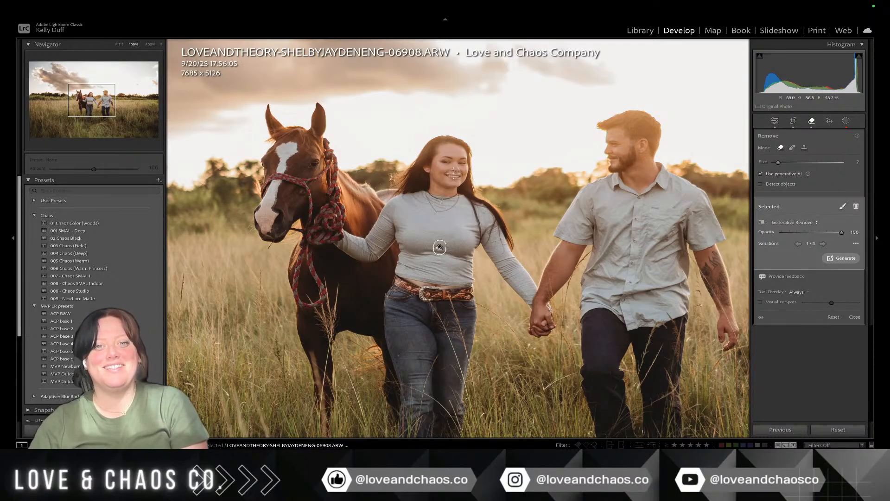
{"action": "key", "text": "z"}
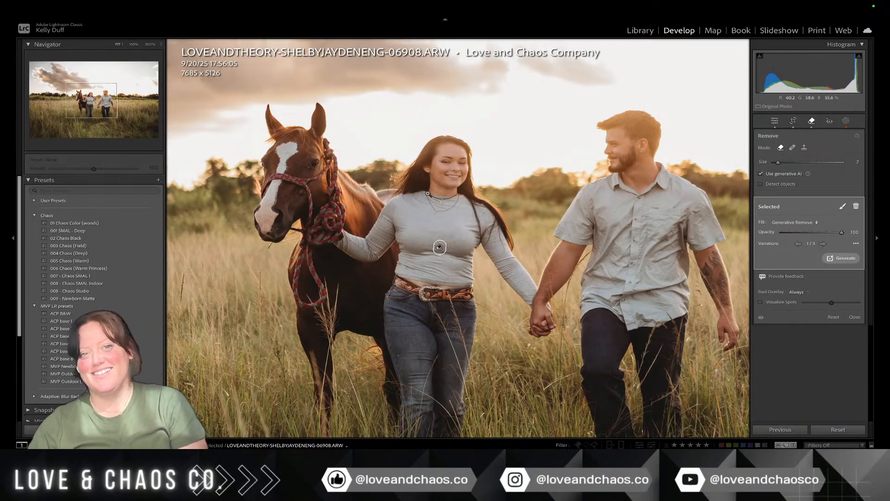
Step: Straighten the horizon of photo 06909 by about -1.45 degrees, keeping the original aspect ratio
{"action": "key", "text": "Right"}
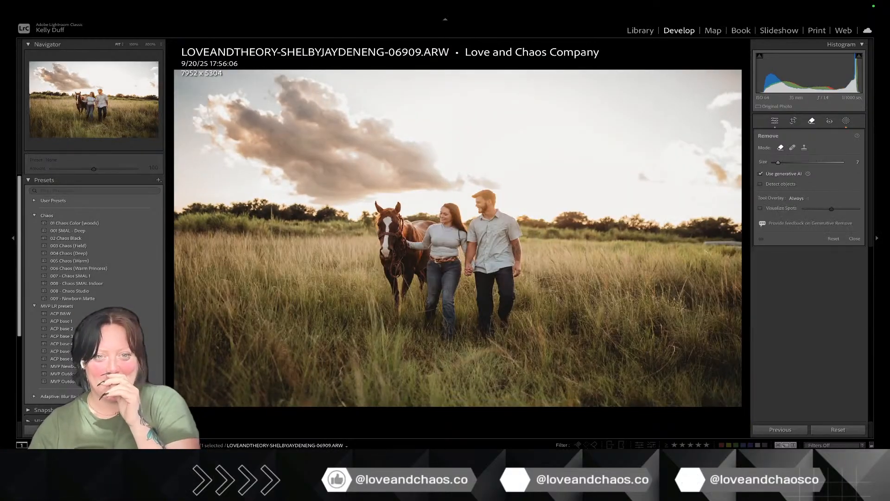
{"action": "key", "text": "r"}
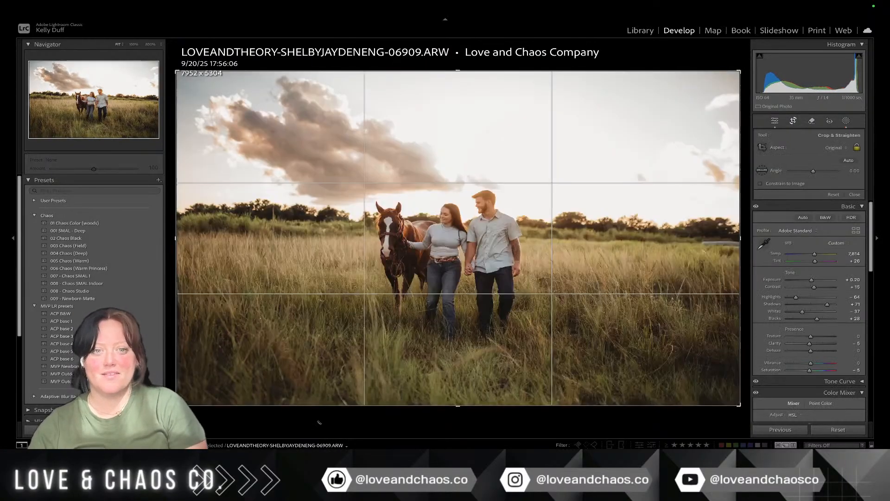
{"action": "left_click_drag", "start_coordinate": [285, 403], "coordinate": [326, 421]}
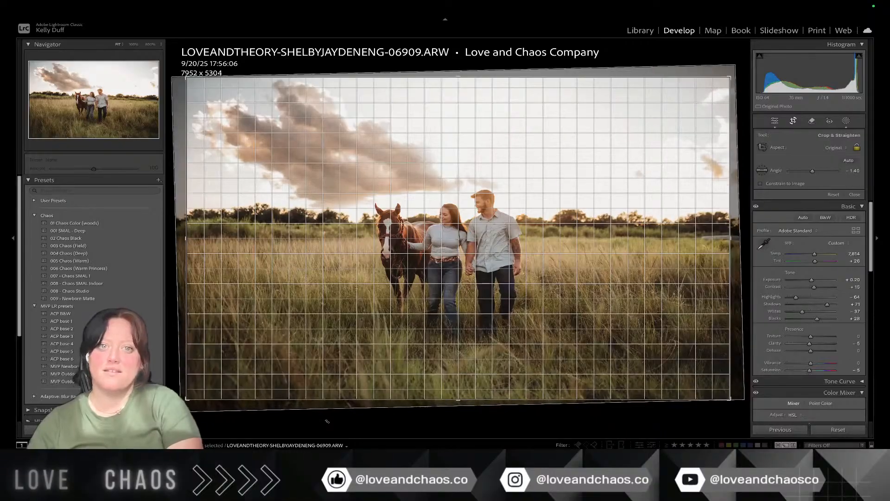
{"action": "key", "text": "Return"}
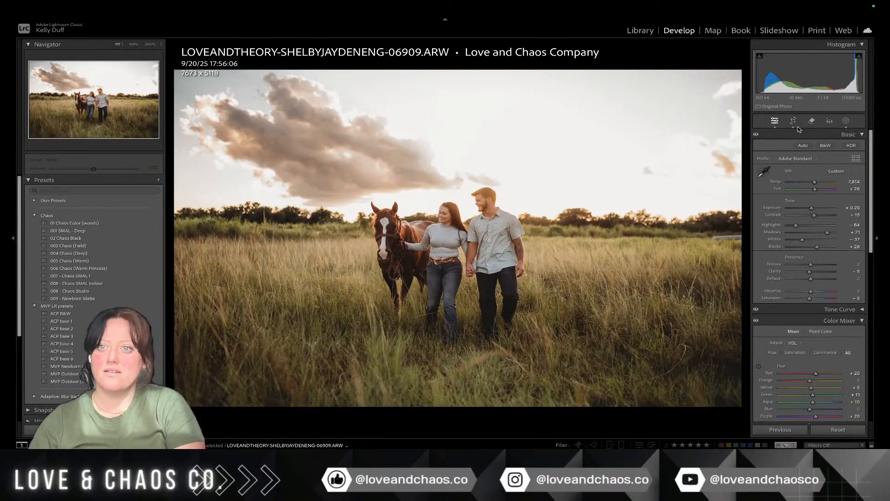
Step: Remove the pale object at the right edge of the field in photo 06909 using generative Remove at size 7
{"action": "left_click", "coordinate": [811, 120]}
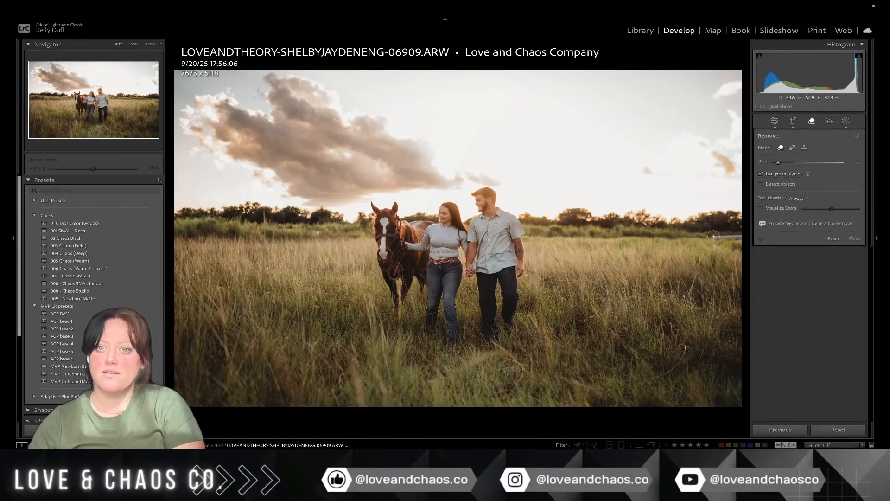
{"action": "left_click_drag", "start_coordinate": [731, 237], "coordinate": [709, 238]}
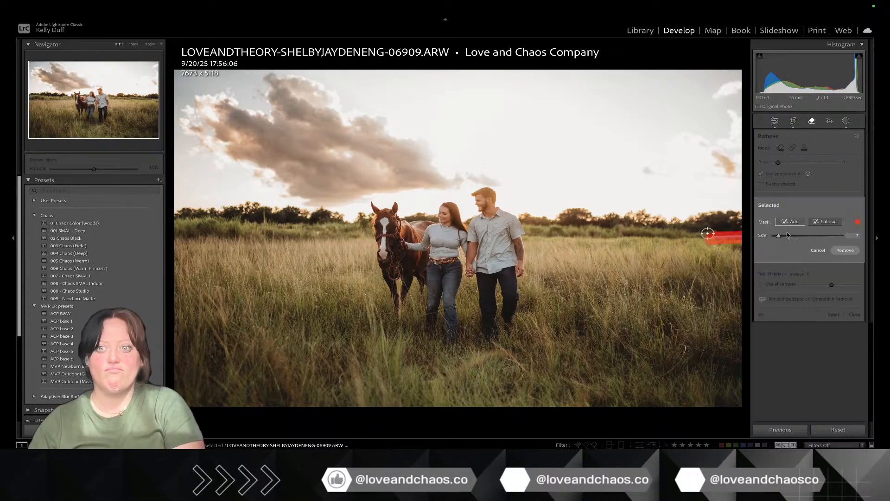
{"action": "left_click", "coordinate": [844, 250]}
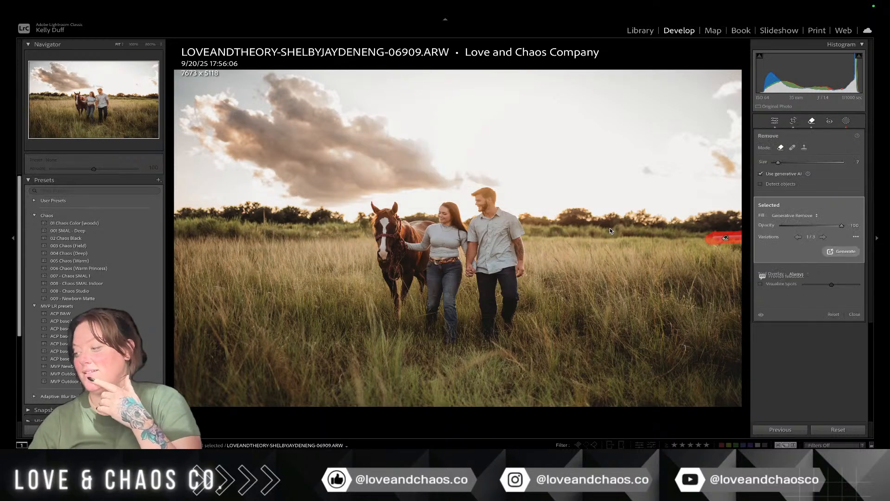
{"action": "left_click", "coordinate": [812, 121]}
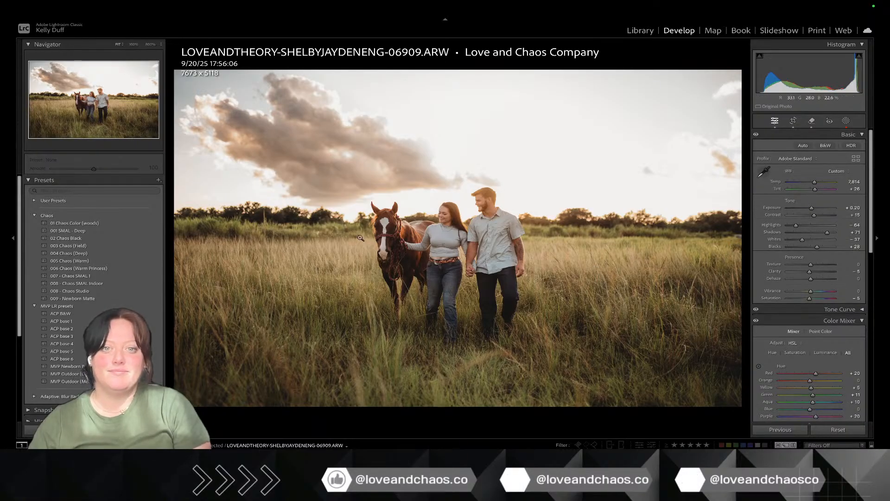
Step: Remove the mark at the middle of the woman's gray shirt in photo 06909 using generative Remove at size 7
{"action": "left_click", "coordinate": [449, 244]}
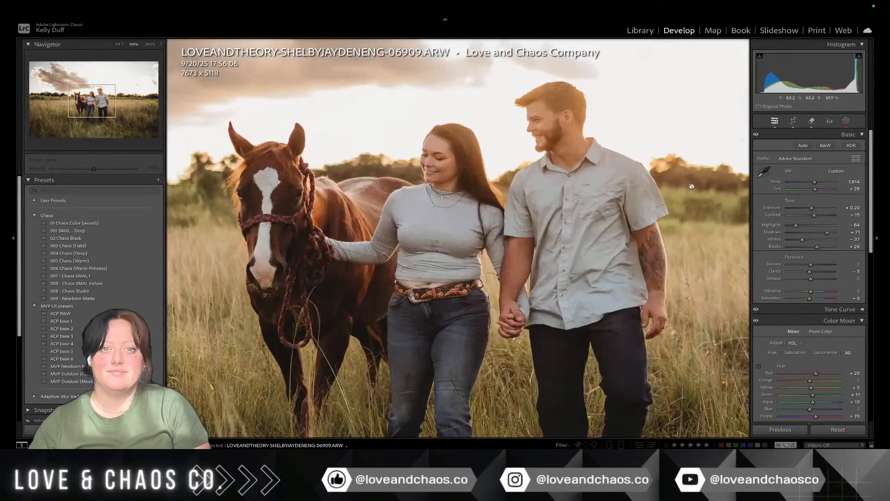
{"action": "left_click", "coordinate": [811, 121]}
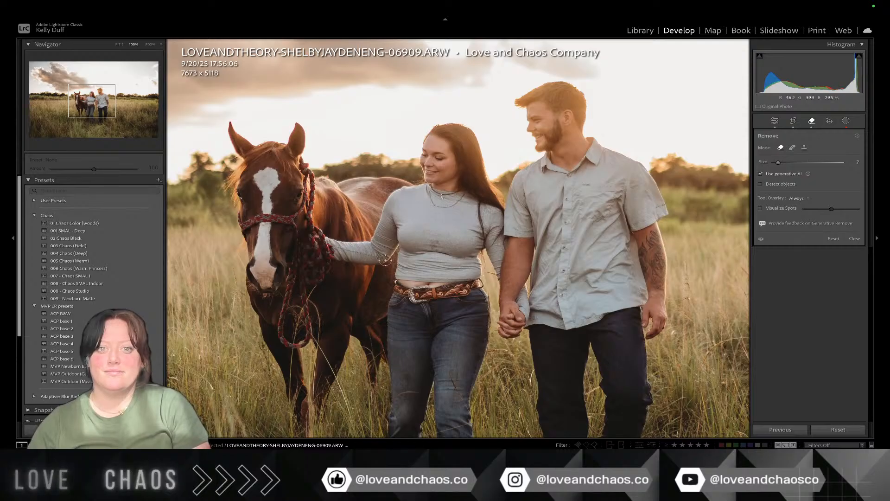
{"action": "left_click", "coordinate": [434, 244]}
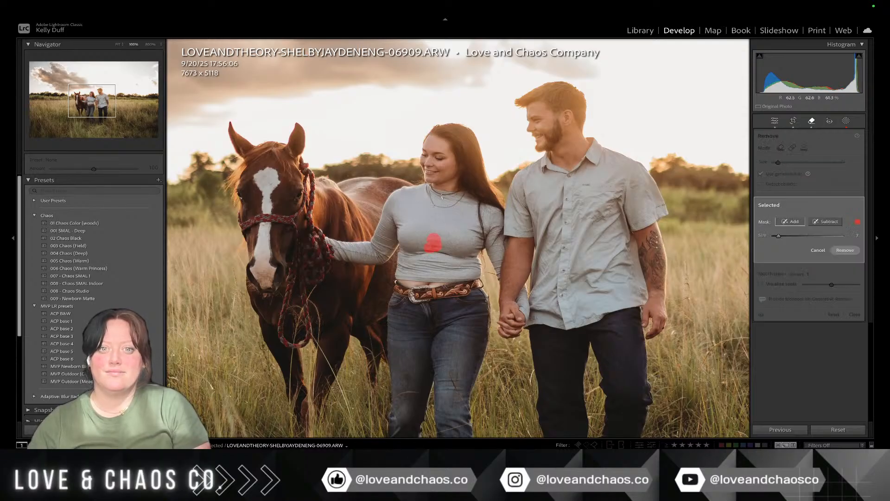
{"action": "left_click", "coordinate": [845, 249]}
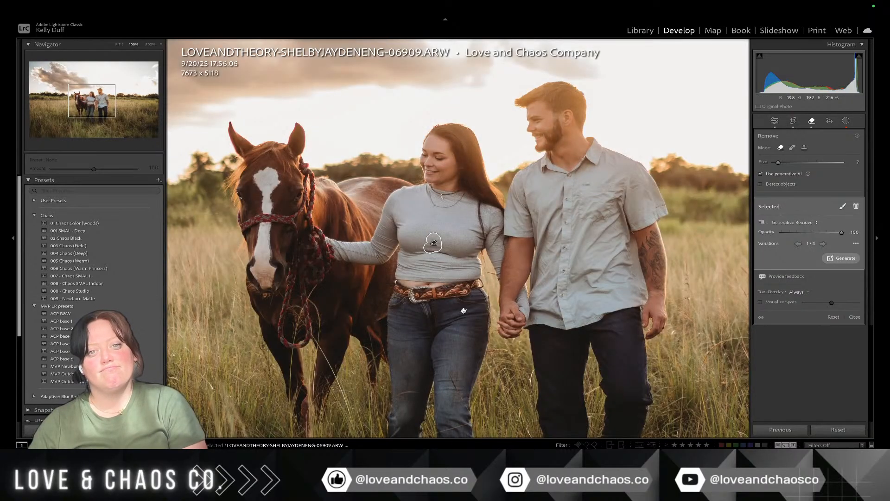
{"action": "key", "text": "z"}
{"action": "left_click", "coordinate": [812, 121]}
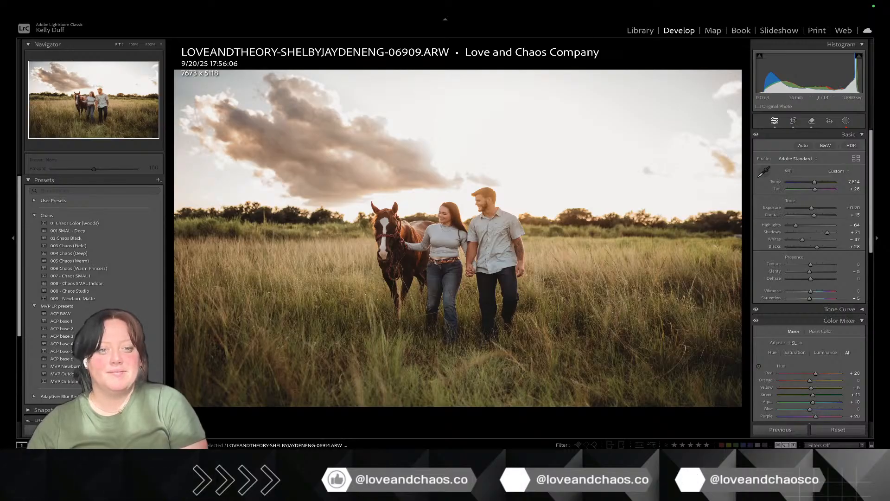
Step: Reset all edits on photo 06914 and apply the 007 - Chaos SMAL 1 preset
{"action": "key", "text": "Right"}
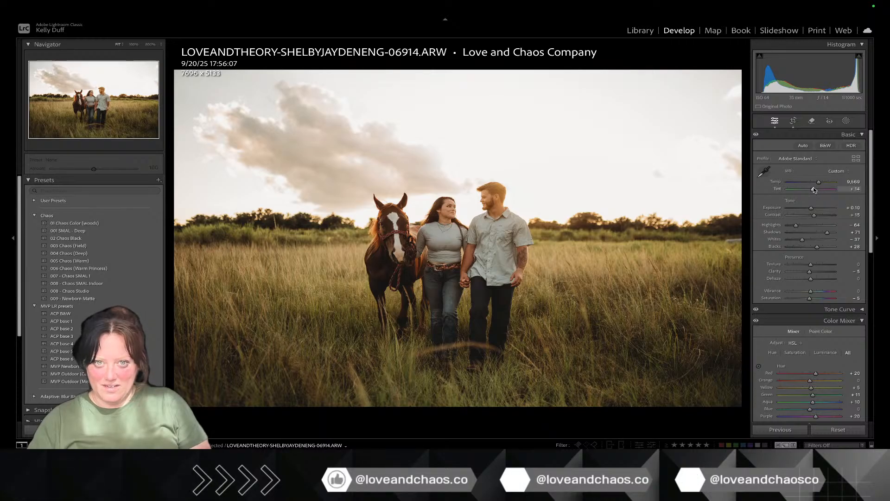
{"action": "left_click_drag", "start_coordinate": [813, 187], "coordinate": [816, 188]}
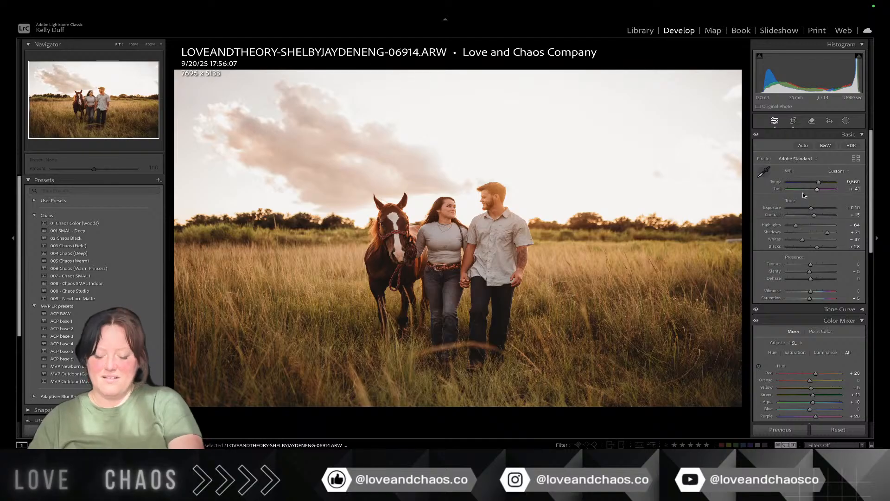
{"action": "key", "text": "backslash"}
{"action": "left_click", "coordinate": [838, 430]}
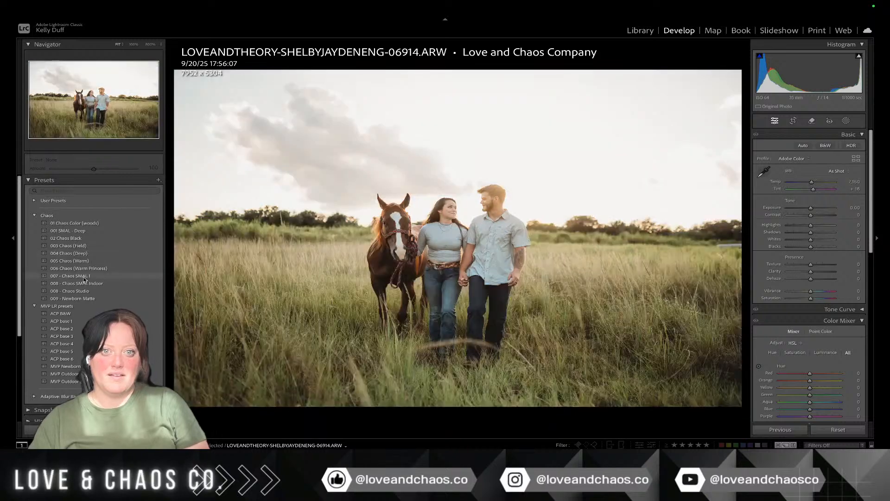
{"action": "left_click", "coordinate": [81, 276]}
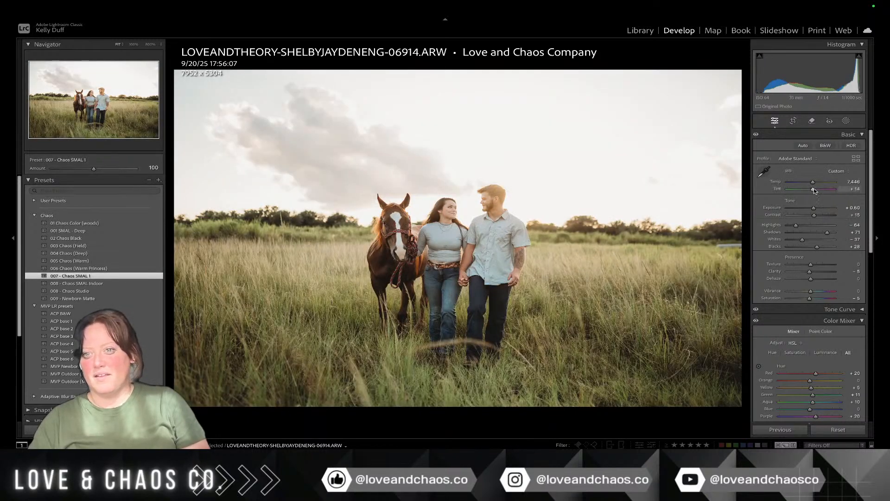
Step: Warm photo 06914 with tint +30 and temperature 8,241, and set its exposure to +0.10
{"action": "left_click_drag", "start_coordinate": [814, 189], "coordinate": [816, 190]}
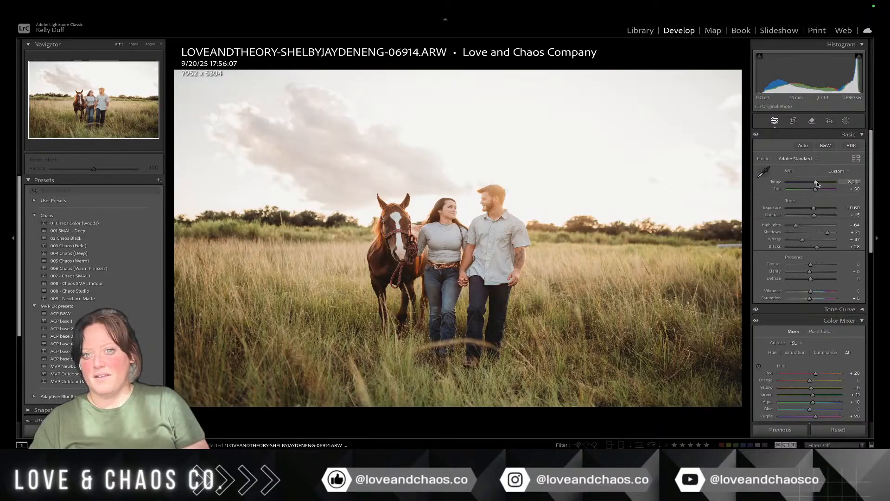
{"action": "double_click", "coordinate": [813, 207]}
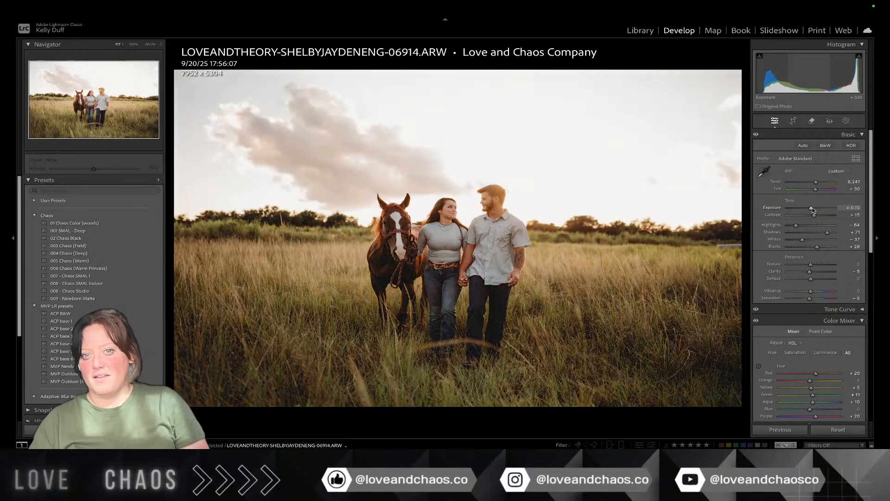
{"action": "left_click_drag", "start_coordinate": [812, 209], "coordinate": [813, 209]}
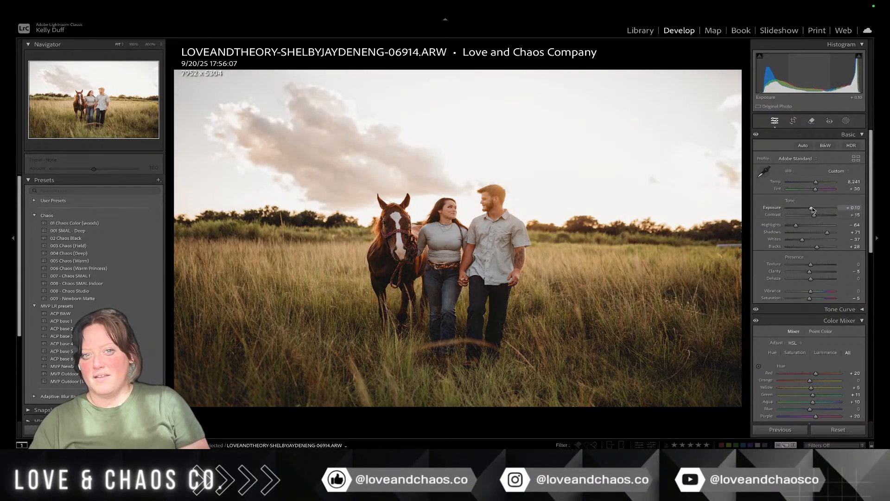
Step: Add a sky mask to photo 06914 and apply the Dark sky preset to it
{"action": "left_click", "coordinate": [846, 120]}
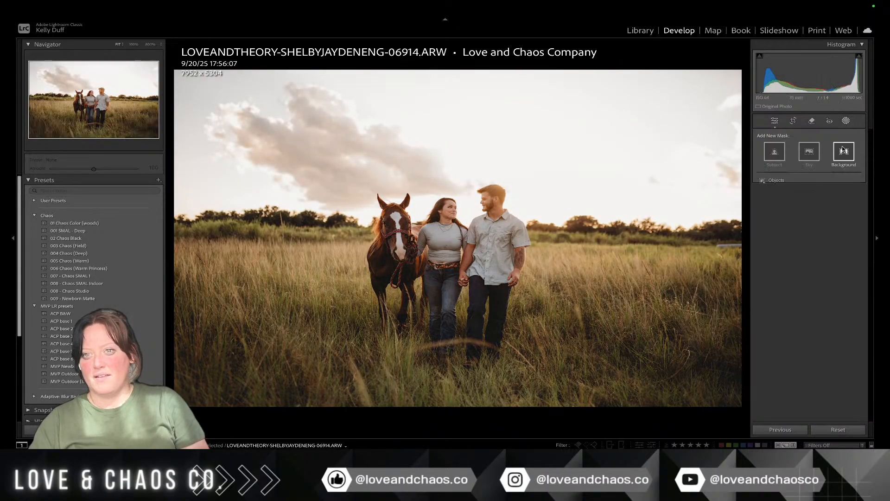
{"action": "left_click", "coordinate": [812, 154]}
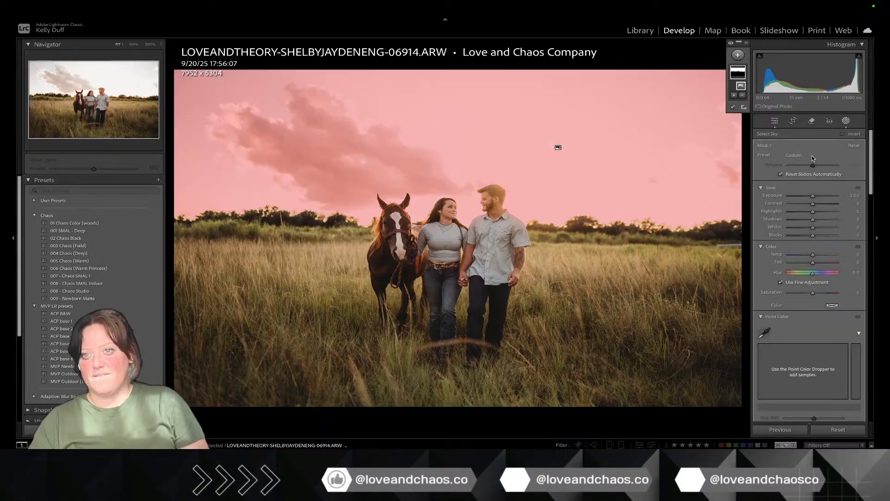
{"action": "left_click", "coordinate": [795, 156]}
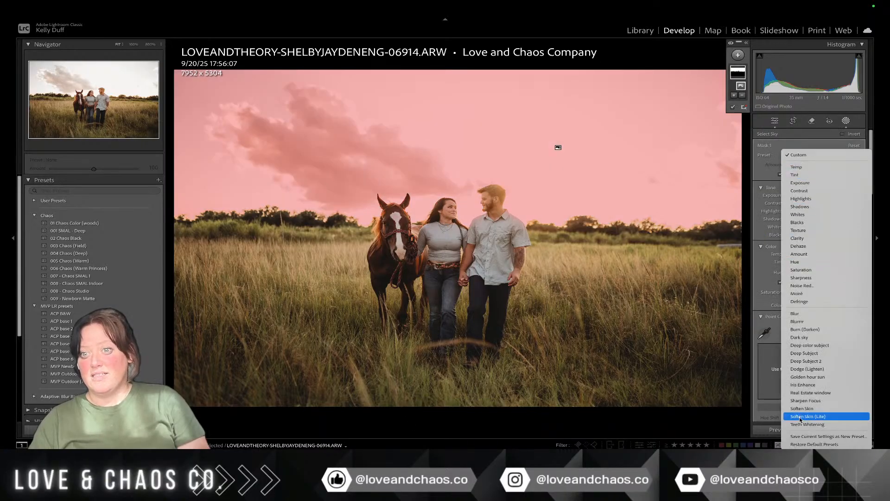
{"action": "left_click", "coordinate": [817, 338]}
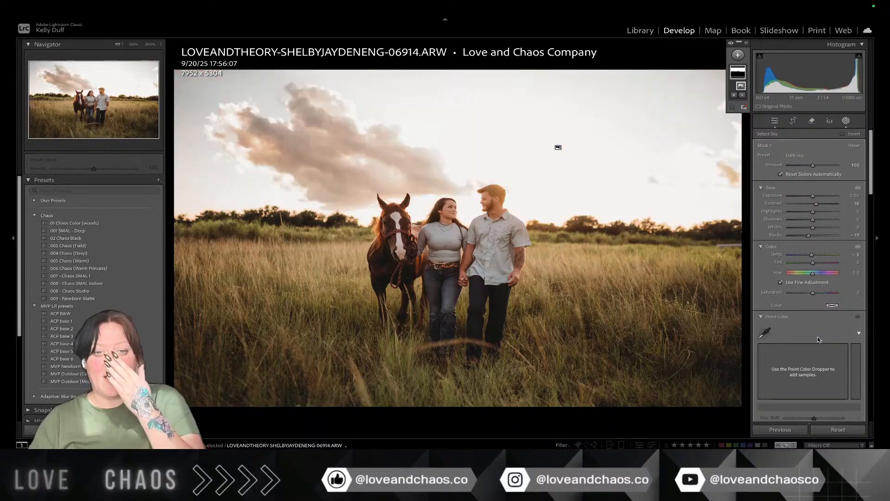
{"action": "left_click", "coordinate": [846, 121]}
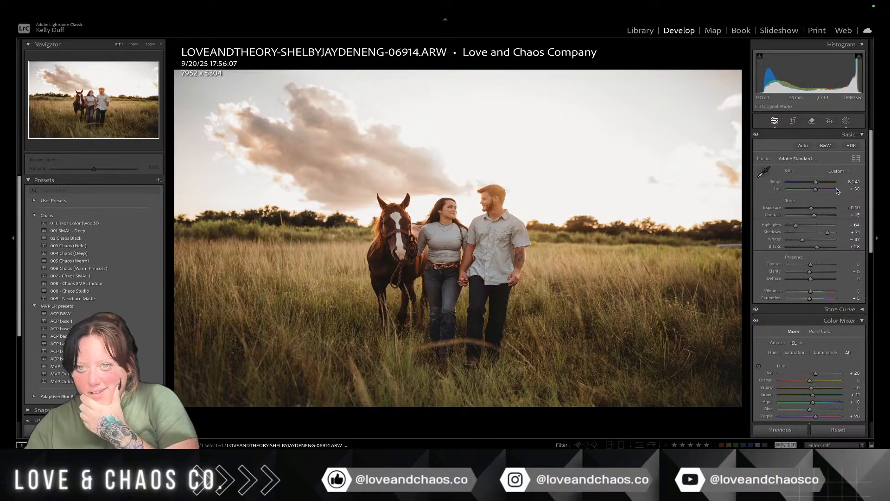
Step: Lower the overall exposure of photo 06914 to about -0.10
{"action": "double_click", "coordinate": [812, 211]}
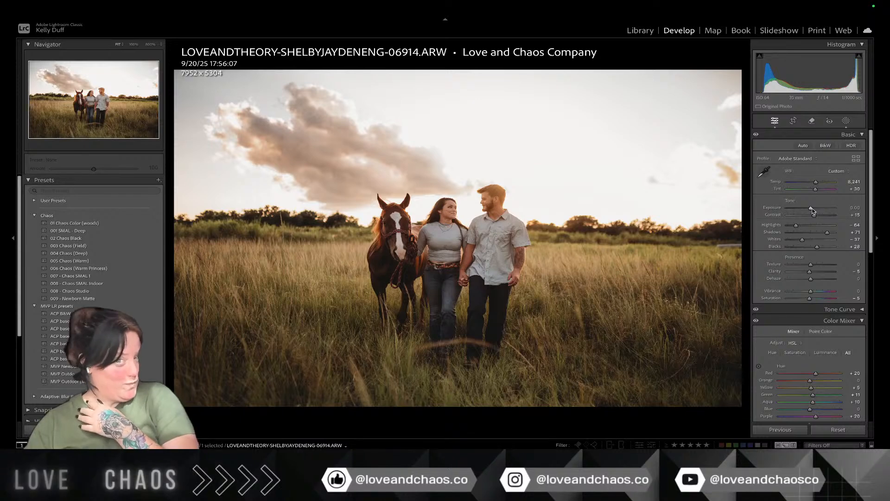
{"action": "key", "text": "Down"}
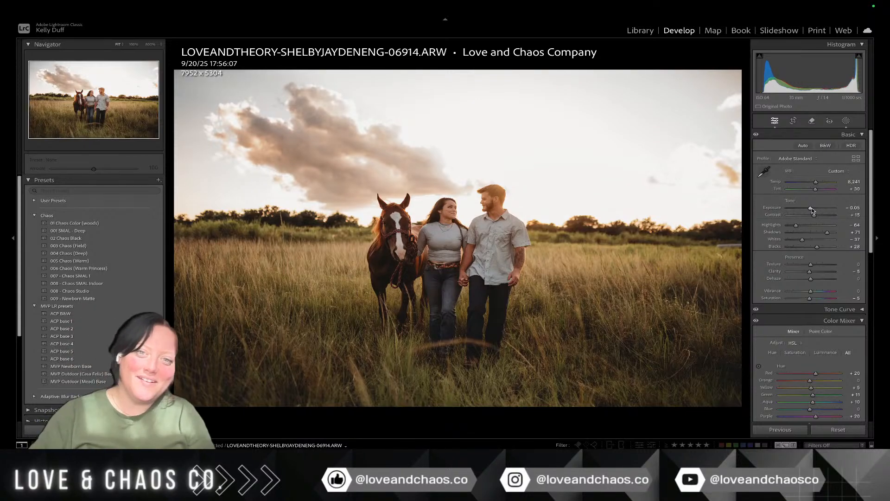
{"action": "key", "text": "Down"}
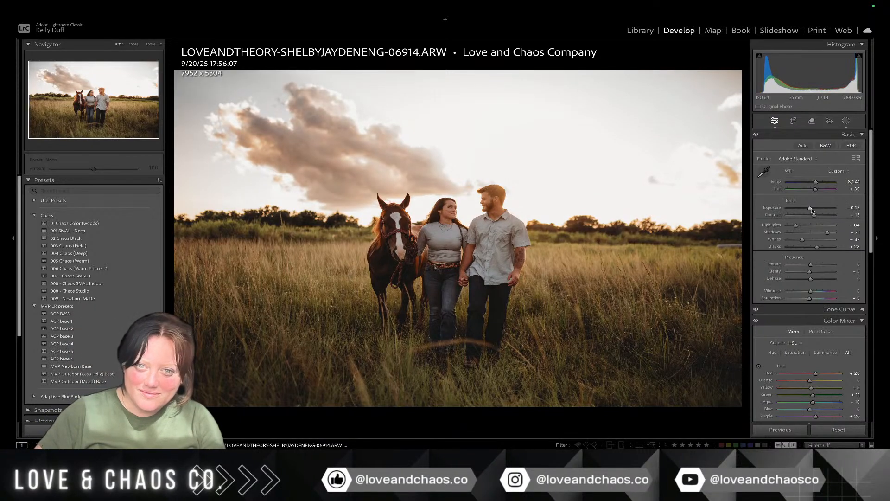
Step: Straighten the horizon of photo 06914 by about -0.91 degrees, keeping the original aspect ratio
{"action": "key", "text": "r"}
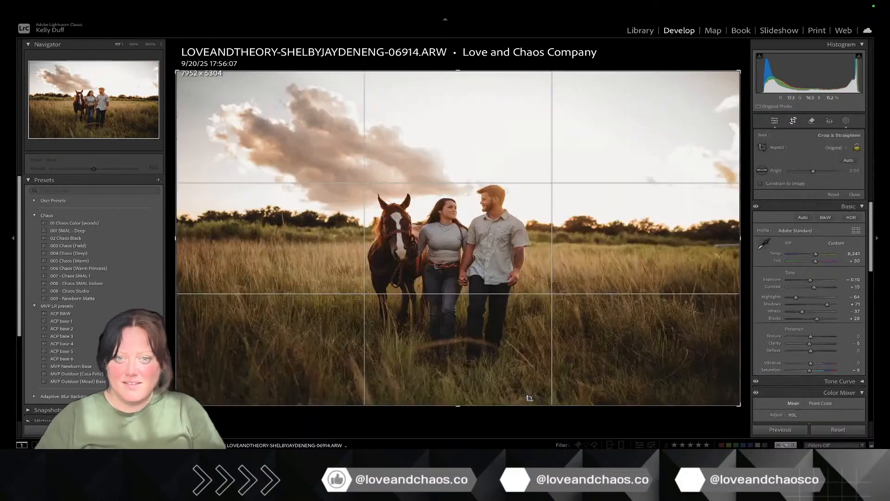
{"action": "left_click_drag", "start_coordinate": [523, 424], "coordinate": [531, 423]}
{"action": "key", "text": "r"}
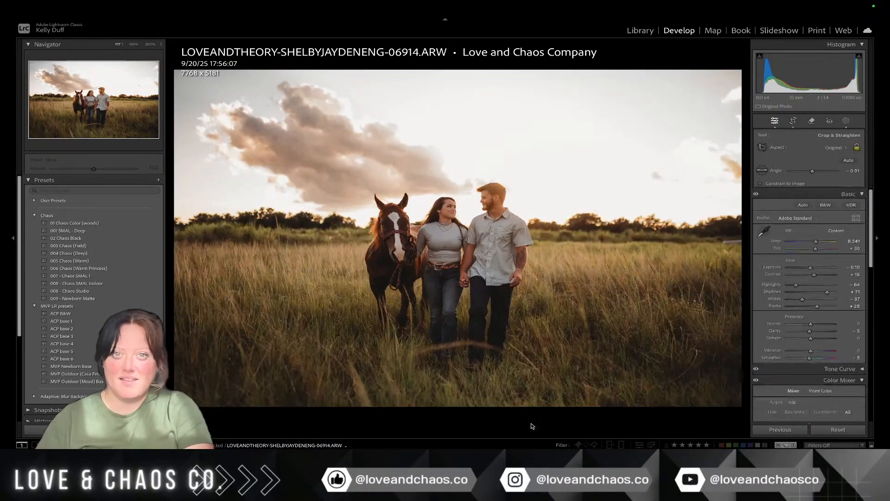
Step: Add a brush mask at size 56 and feather 99 over the couple and horse, and raise its exposure to about 0.32
{"action": "left_click", "coordinate": [846, 121]}
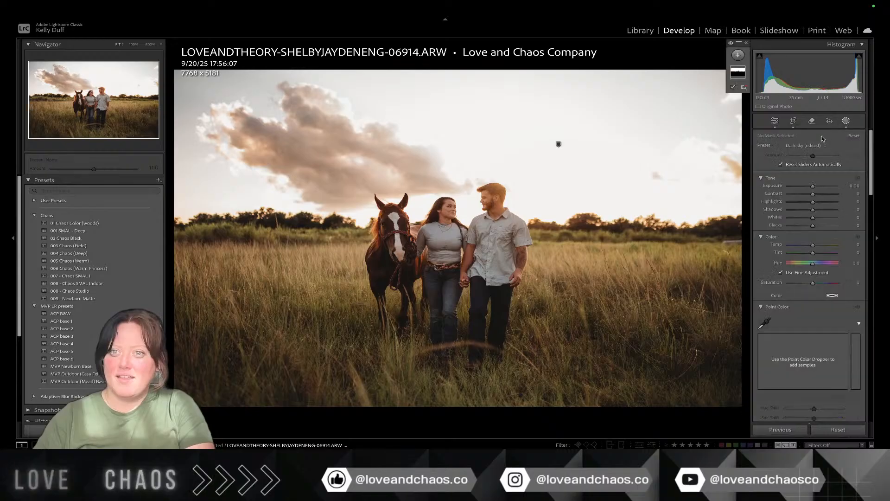
{"action": "left_click", "coordinate": [738, 55]}
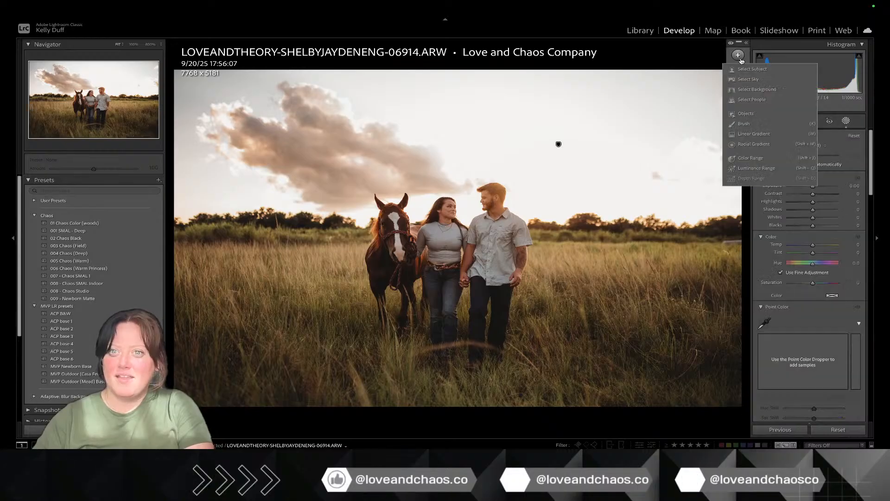
{"action": "left_click", "coordinate": [751, 122]}
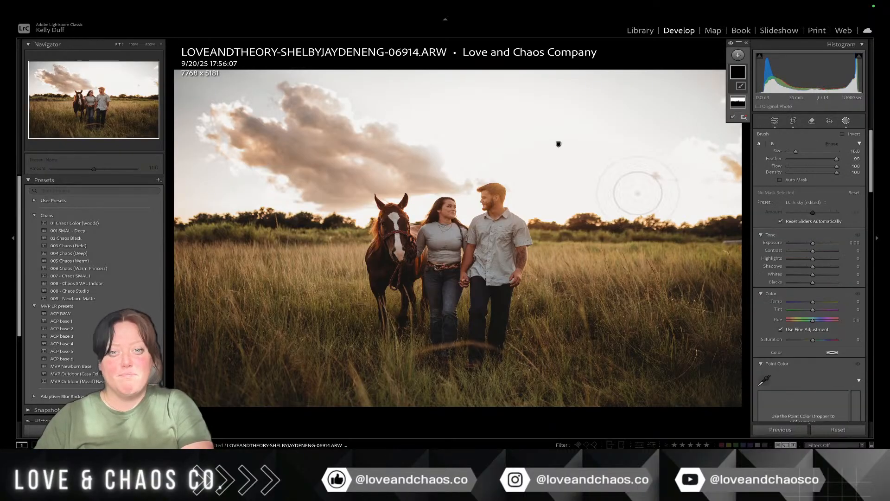
{"action": "scroll", "coordinate": [450, 282], "scroll_direction": "up", "scroll_amount": 4}
{"action": "left_click", "coordinate": [450, 282]}
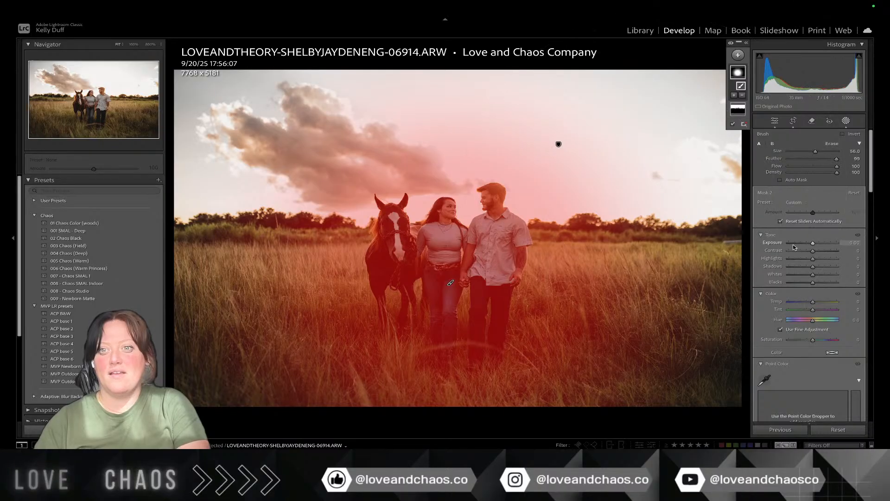
{"action": "left_click_drag", "start_coordinate": [812, 243], "coordinate": [815, 244]}
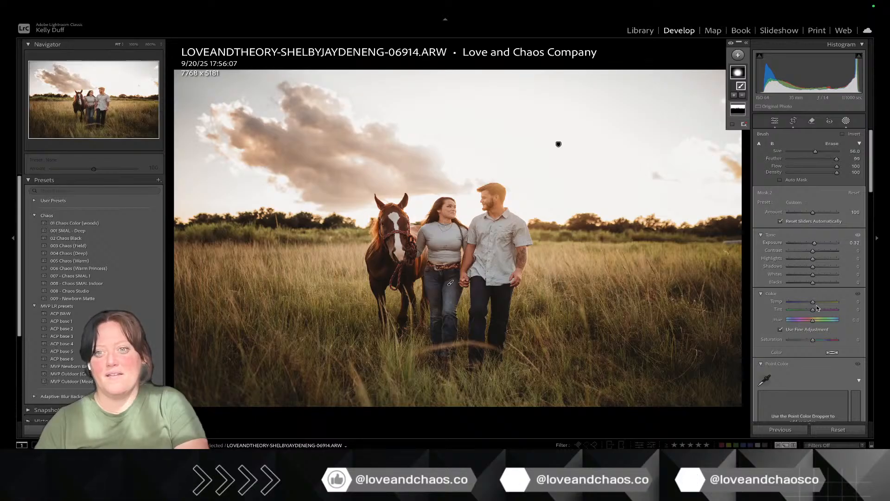
Step: Warm the brush mask over the couple and horse in photo 06914 to a temperature of about 18
{"action": "left_click_drag", "start_coordinate": [813, 302], "coordinate": [816, 304]}
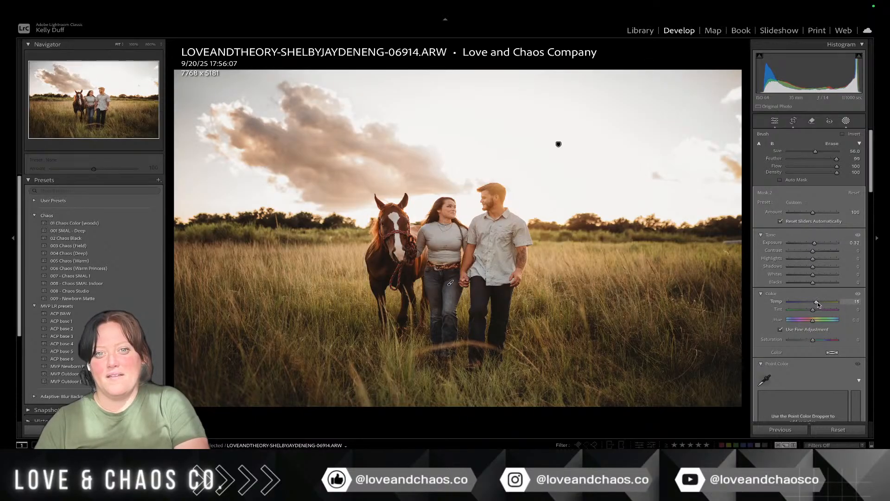
{"action": "left_click_drag", "start_coordinate": [818, 304], "coordinate": [819, 304]}
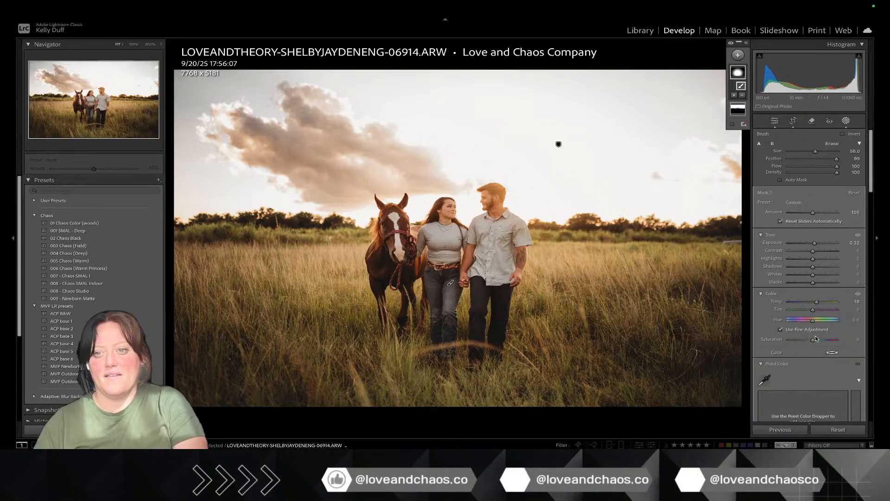
Step: Turn on Lens Blur for photo 06914
{"action": "scroll", "coordinate": [816, 338], "scroll_direction": "down", "scroll_amount": 10}
{"action": "scroll", "coordinate": [816, 339], "scroll_direction": "down", "scroll_amount": 15}
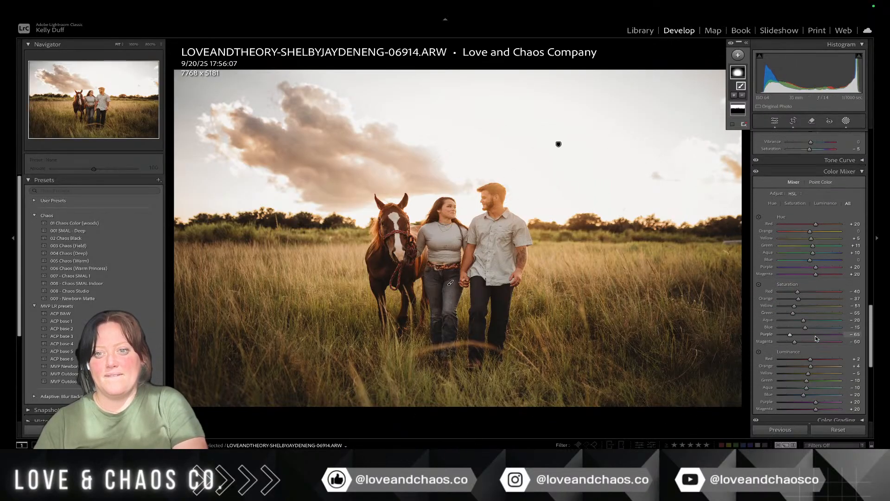
{"action": "left_click", "coordinate": [758, 265]}
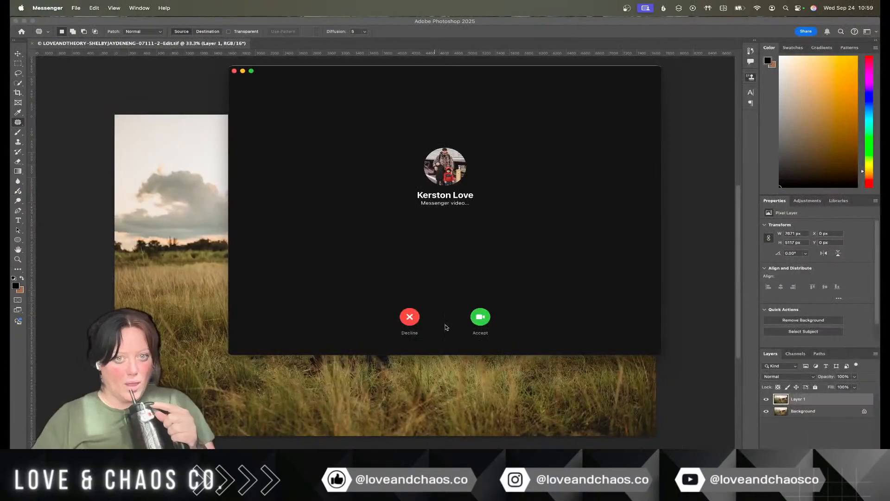
Step: Decline the incoming video call and switch back to Lightroom Classic
{"action": "left_click", "coordinate": [409, 317]}
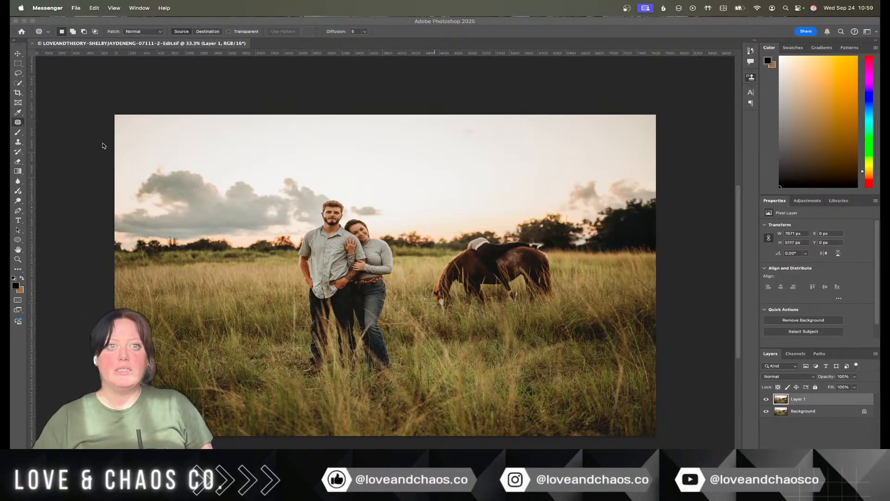
{"action": "key", "text": "ctrl+Up"}
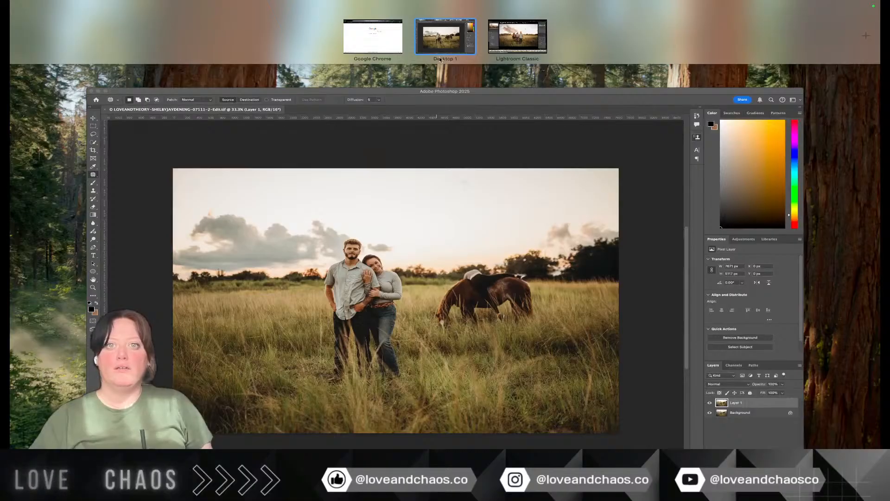
{"action": "left_click", "coordinate": [506, 40]}
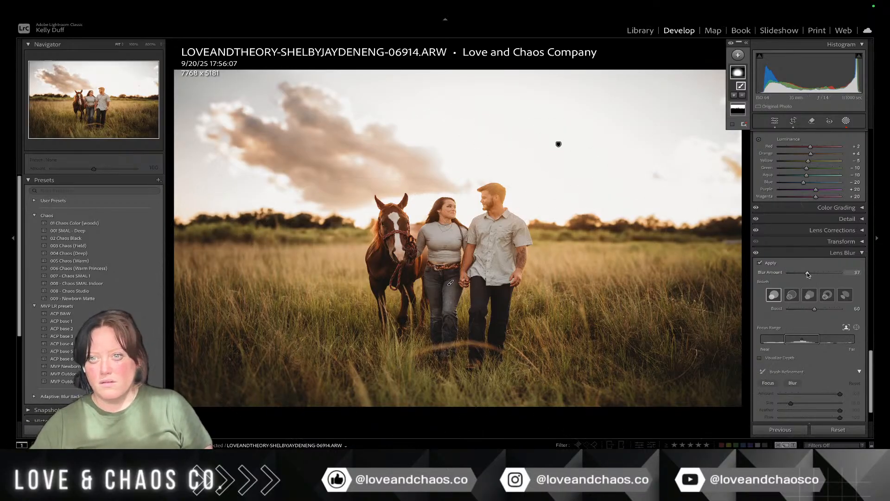
Step: Set the Lens Blur amount of photo 06914 to 20
{"action": "left_click_drag", "start_coordinate": [807, 274], "coordinate": [798, 275]}
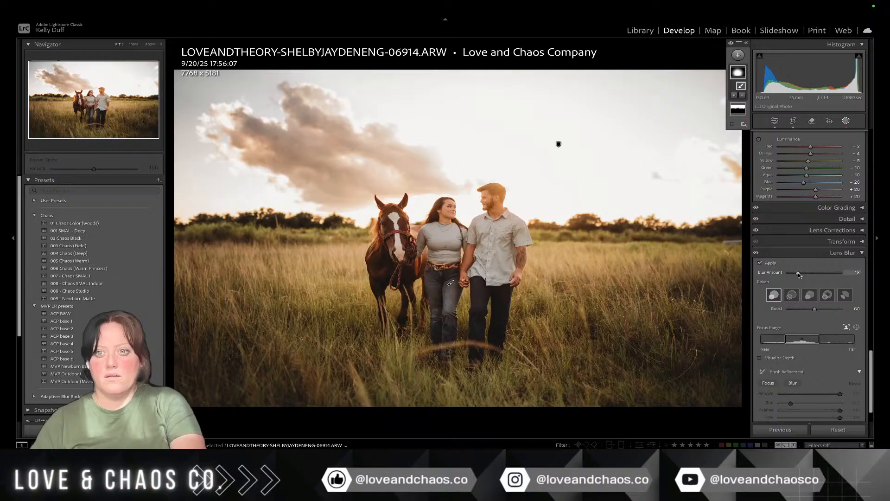
{"action": "left_click_drag", "start_coordinate": [798, 274], "coordinate": [799, 274]}
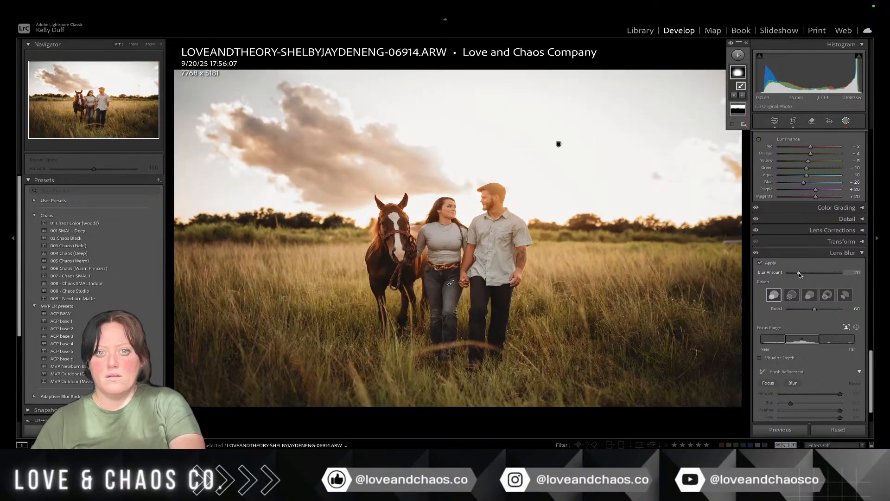
Step: Remove the mark on the front of the woman's grey top in photo 06914 with a size 7 generative Remove brush
{"action": "left_click", "coordinate": [449, 244]}
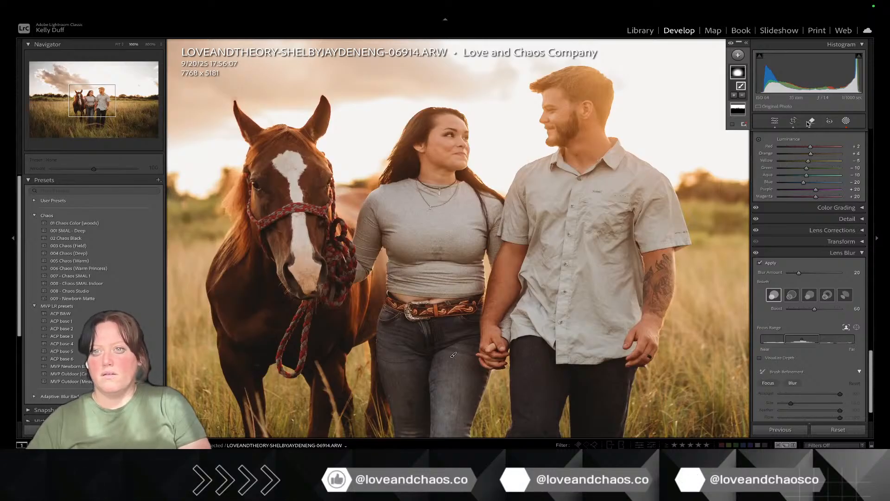
{"action": "left_click", "coordinate": [809, 122]}
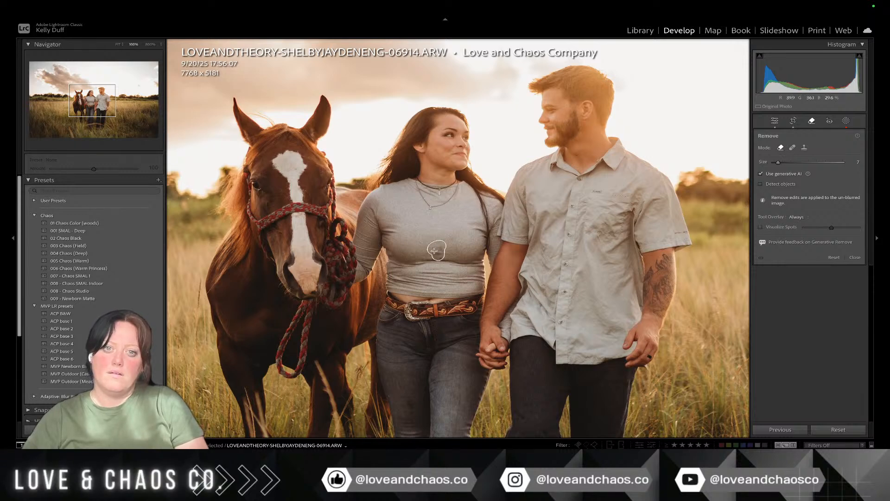
{"action": "left_click_drag", "start_coordinate": [436, 252], "coordinate": [437, 253]}
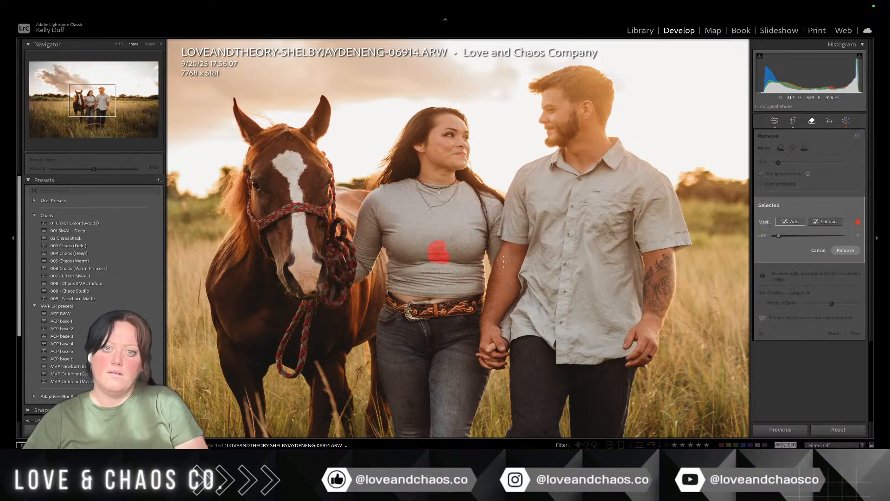
{"action": "left_click", "coordinate": [841, 252]}
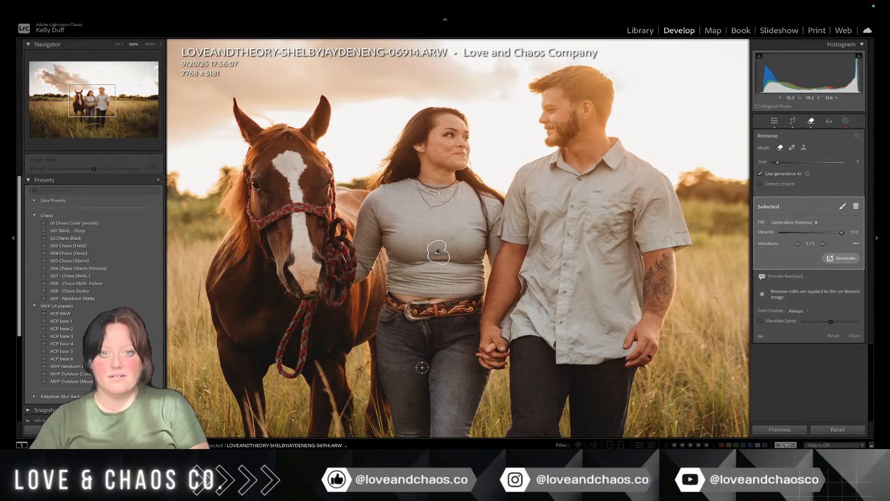
{"action": "key", "text": "z"}
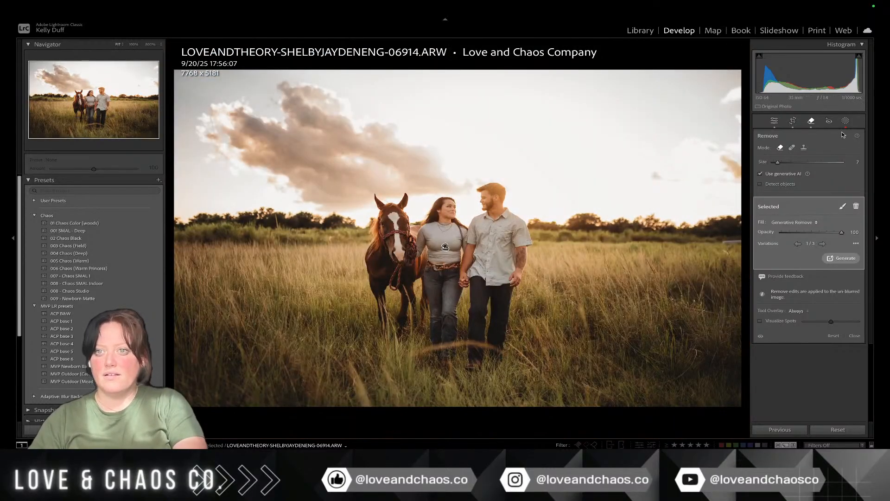
Step: Synchronize photo 06914's settings, including Lens Blur but excluding Masking, Remove and Crop, to the other selected photos
{"action": "left_click", "coordinate": [845, 121]}
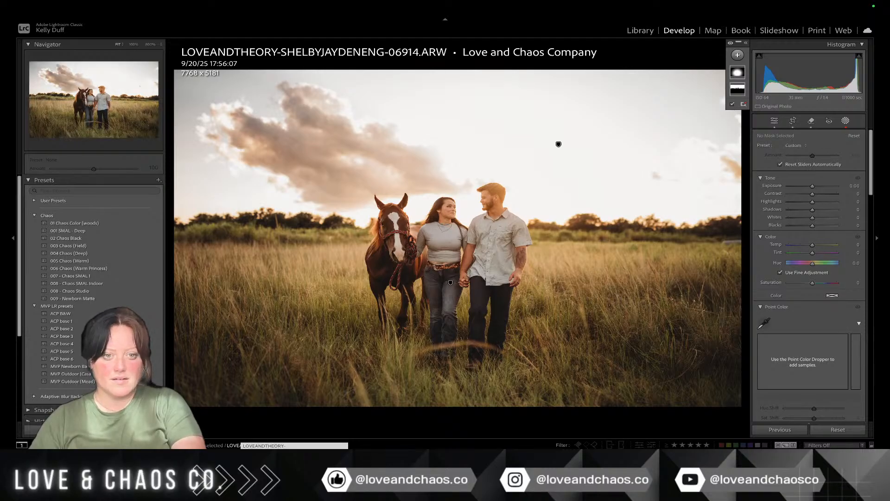
{"action": "key", "text": "Right"}
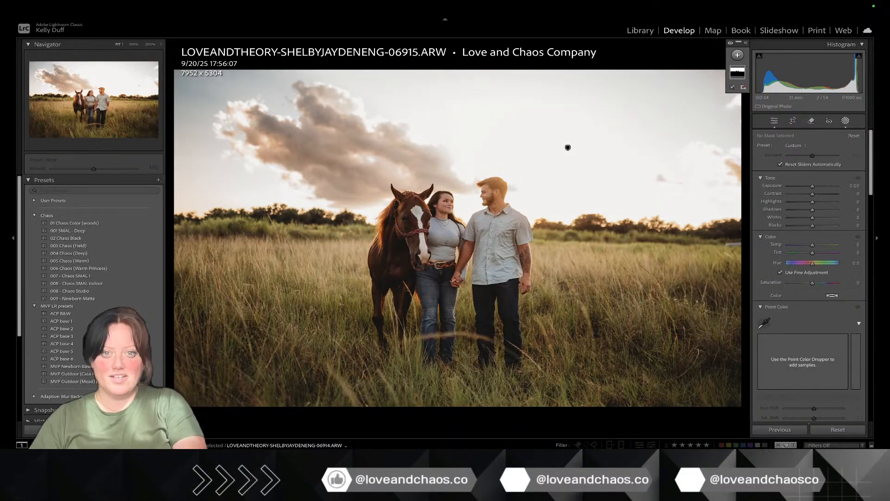
{"action": "key", "text": "Left"}
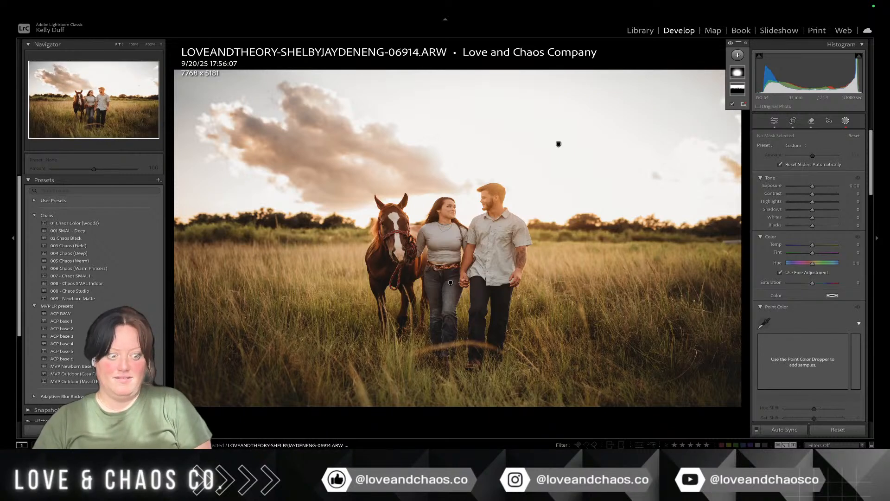
{"action": "key", "text": "ctrl+shift+s"}
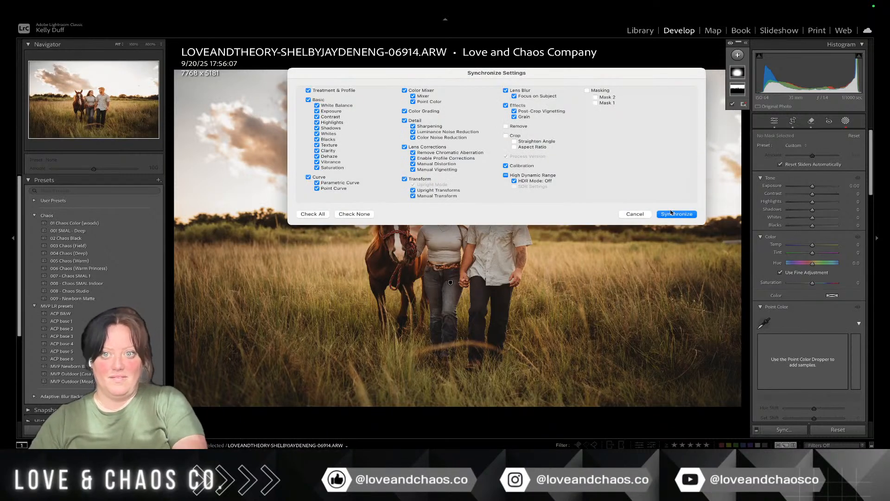
{"action": "left_click", "coordinate": [669, 213]}
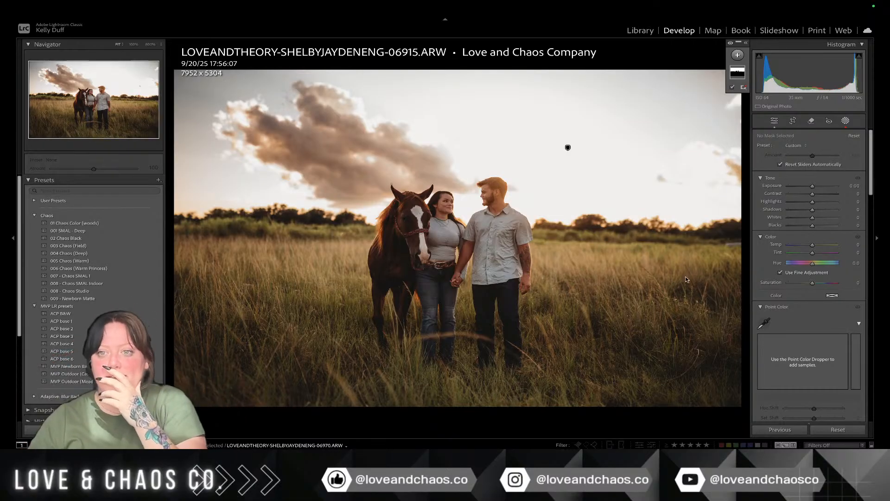
Step: Raise the overall exposure of photo 06915 to about +0.45
{"action": "left_click", "coordinate": [845, 122]}
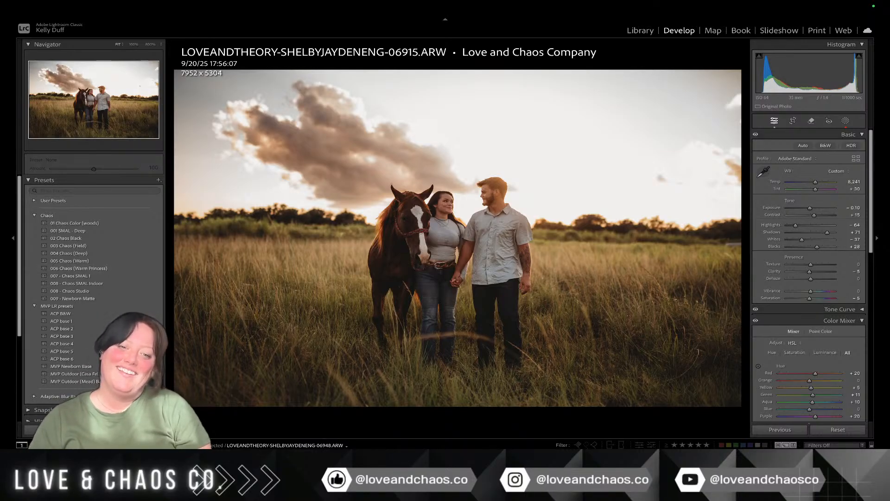
{"action": "key", "text": "Right"}
{"action": "key", "text": "Left"}
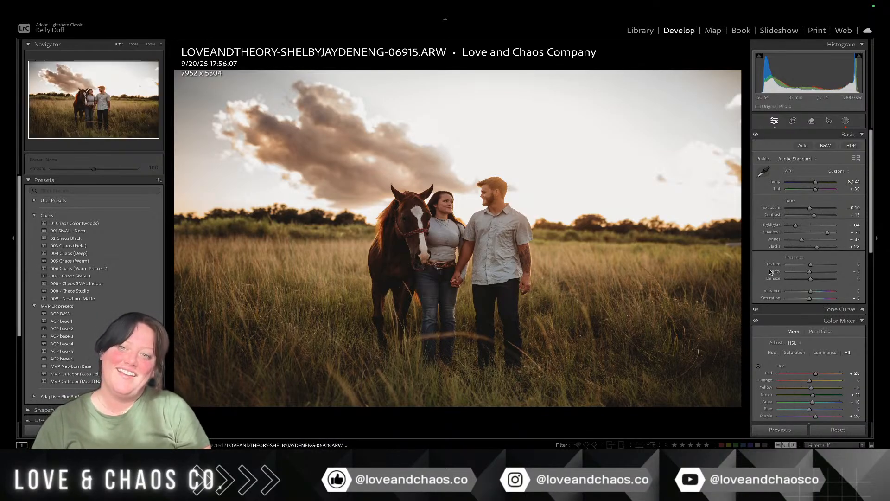
{"action": "left_click_drag", "start_coordinate": [810, 208], "coordinate": [813, 209]}
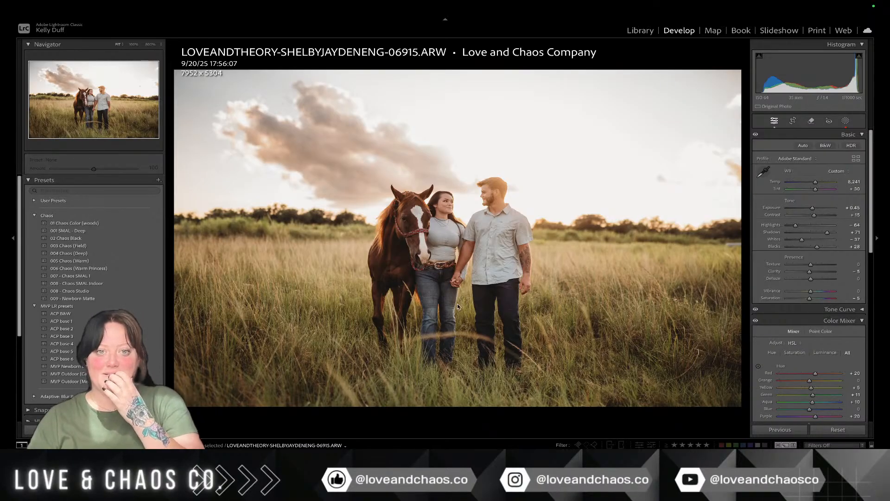
Step: Raise the overall exposure of photo 06928 to about +0.40
{"action": "key", "text": "Right"}
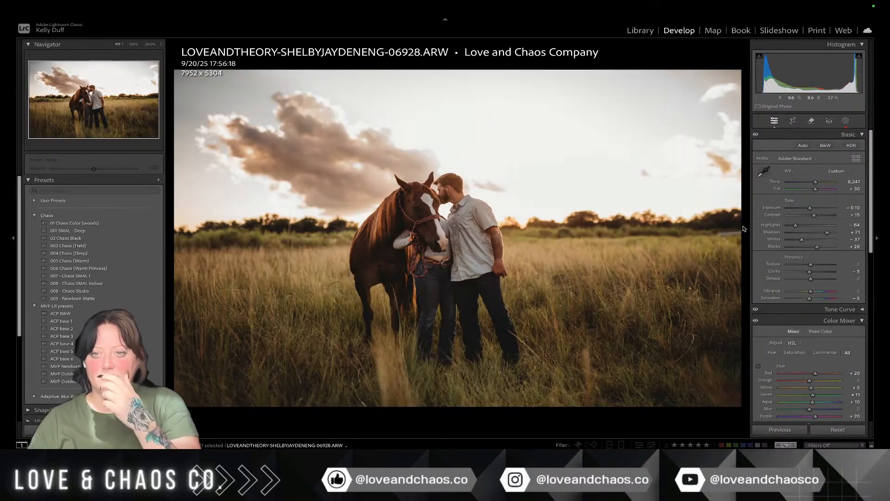
{"action": "double_click", "coordinate": [809, 208]}
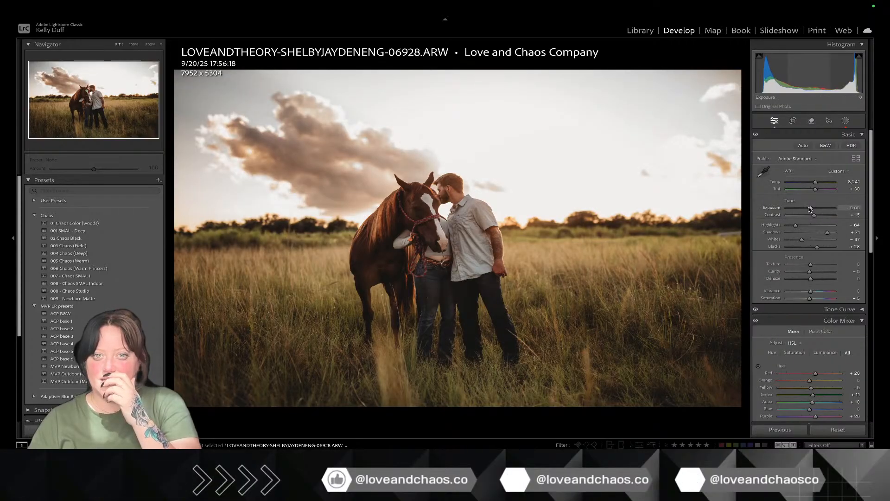
{"action": "left_click_drag", "start_coordinate": [809, 209], "coordinate": [811, 207]}
Step: Straighten the horizon of photo 06928 by about 2.16 degrees, keeping the original aspect ratio
{"action": "key", "text": "r"}
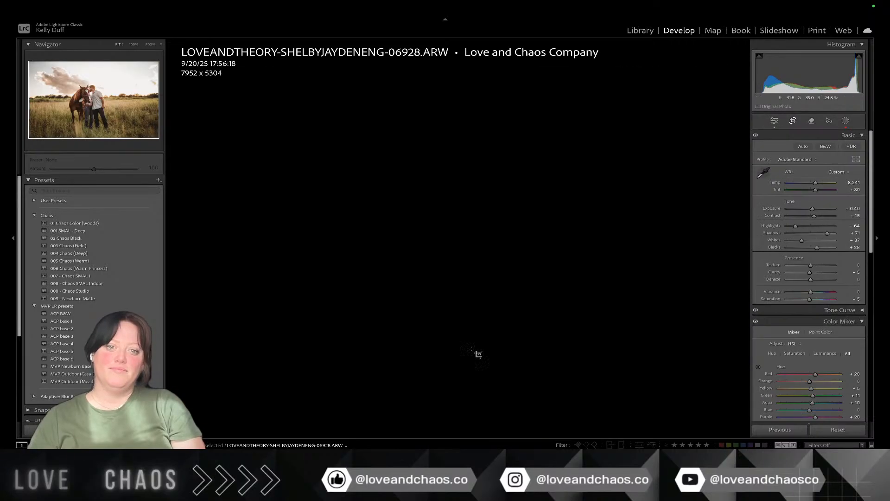
{"action": "left_click_drag", "start_coordinate": [455, 420], "coordinate": [446, 421]}
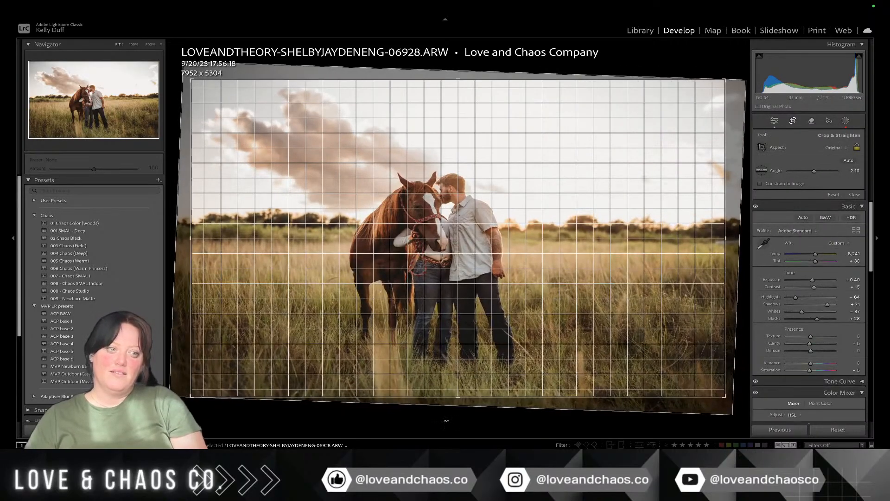
{"action": "key", "text": "r"}
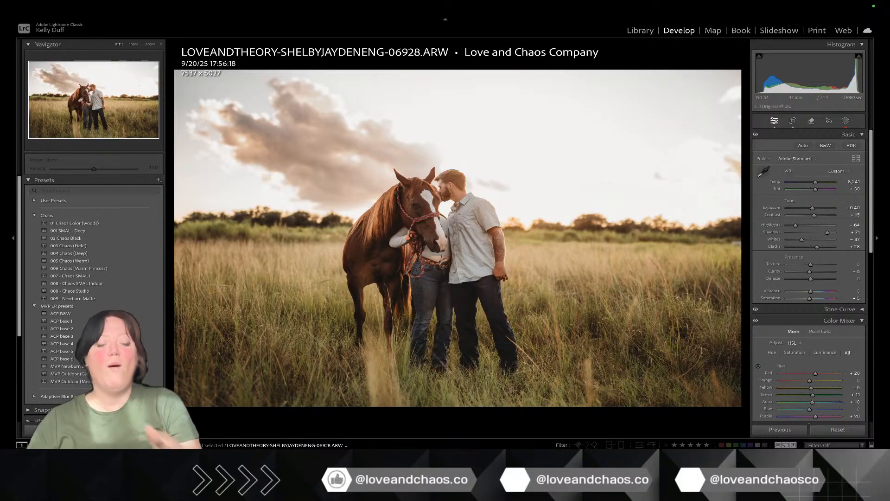
Step: Compare the colour and brightness of photo 06928 with the neighbouring photos, including 06939
{"action": "key", "text": "Right"}
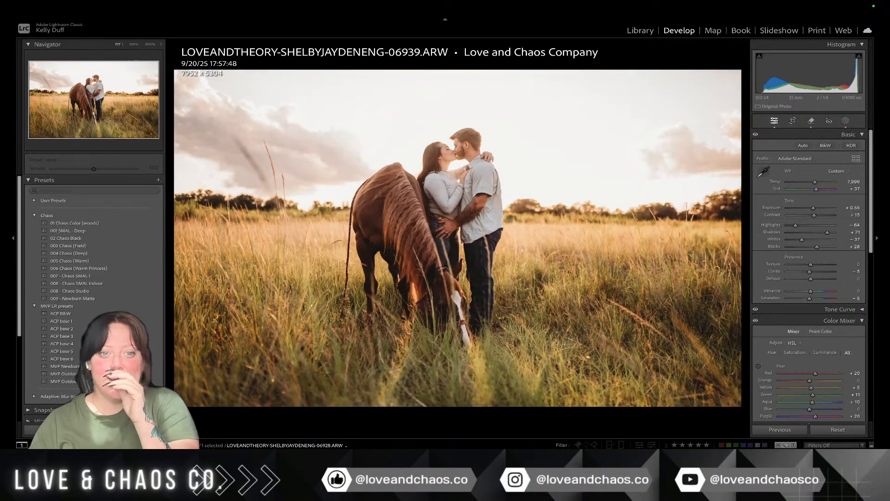
{"action": "key", "text": "Left"}
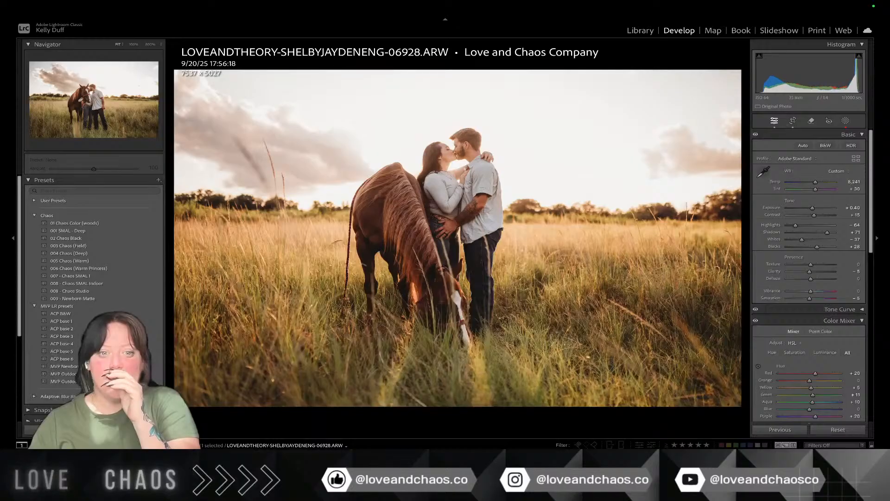
{"action": "key", "text": "Left"}
{"action": "key", "text": "Right"}
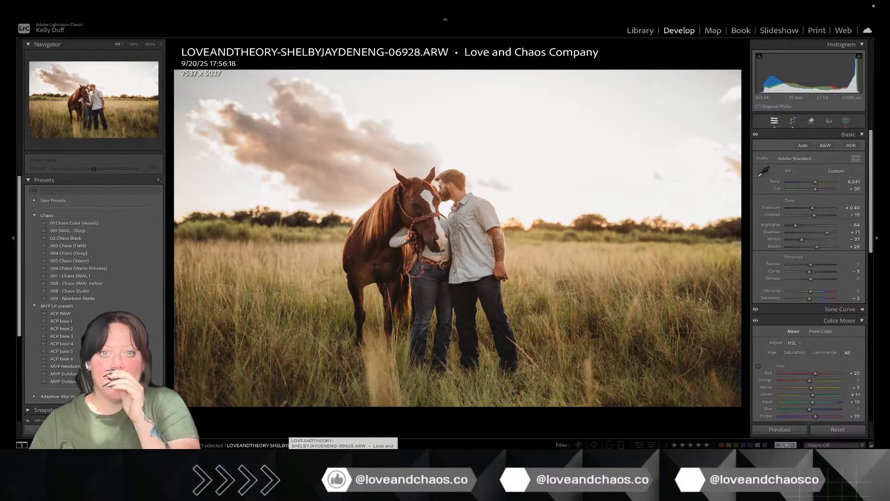
{"action": "key", "text": "Right"}
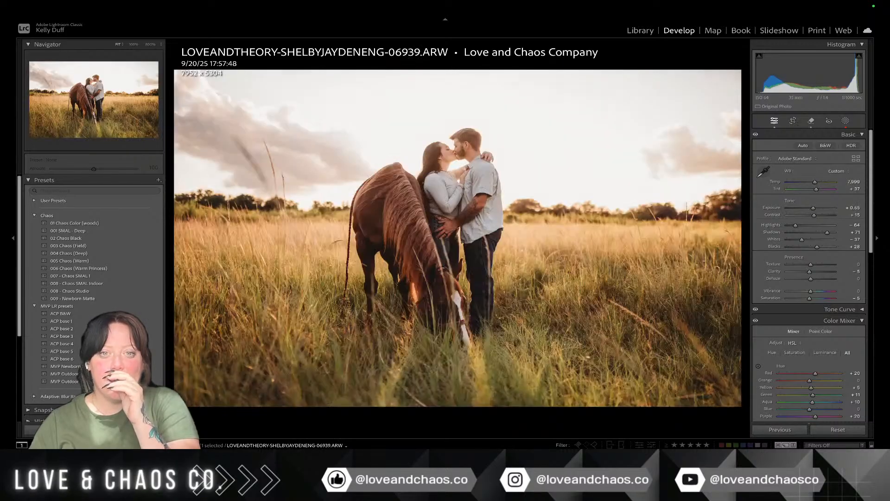
{"action": "key", "text": "Left"}
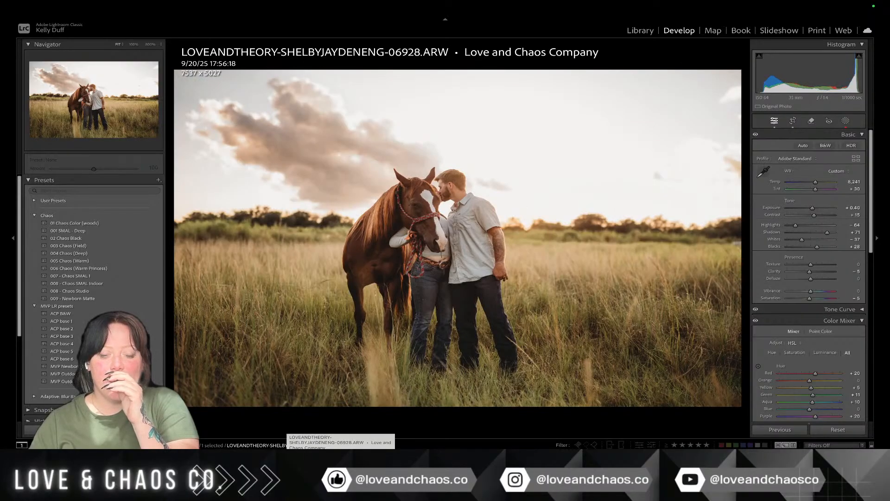
Step: Turn on Lens Blur for photo 06939
{"action": "key", "text": "Right"}
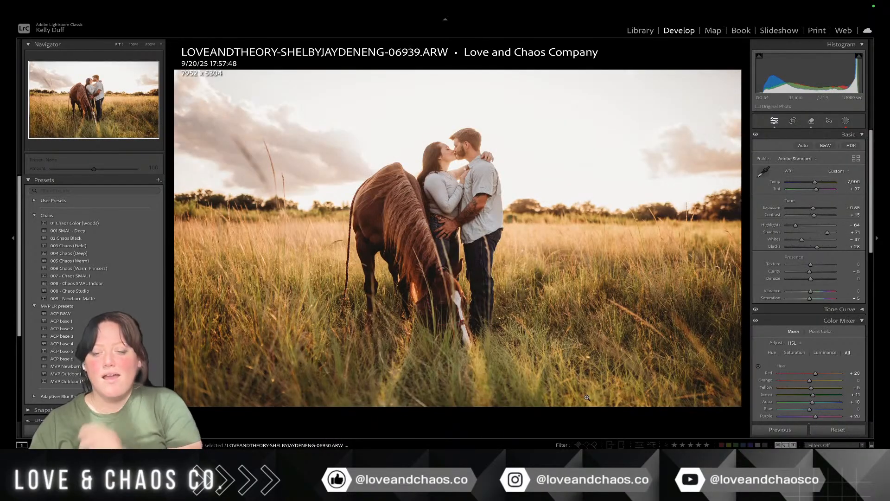
{"action": "scroll", "coordinate": [804, 399], "scroll_direction": "down", "scroll_amount": 5}
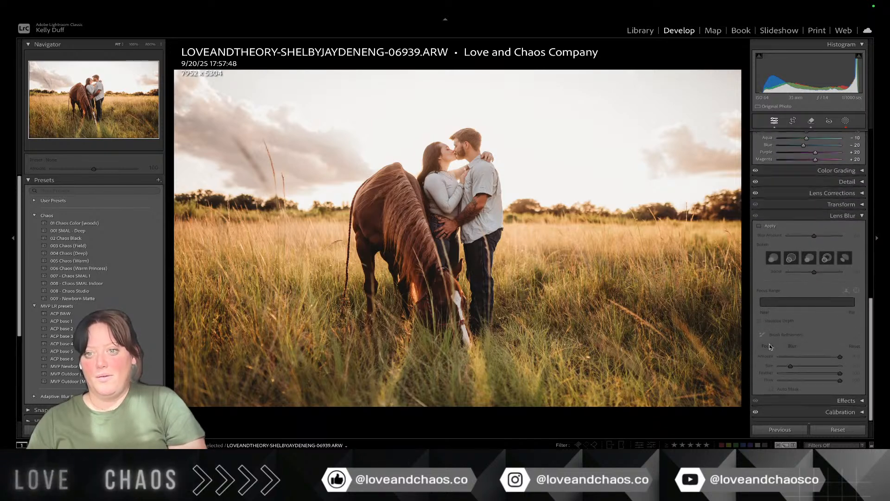
{"action": "left_click", "coordinate": [770, 226]}
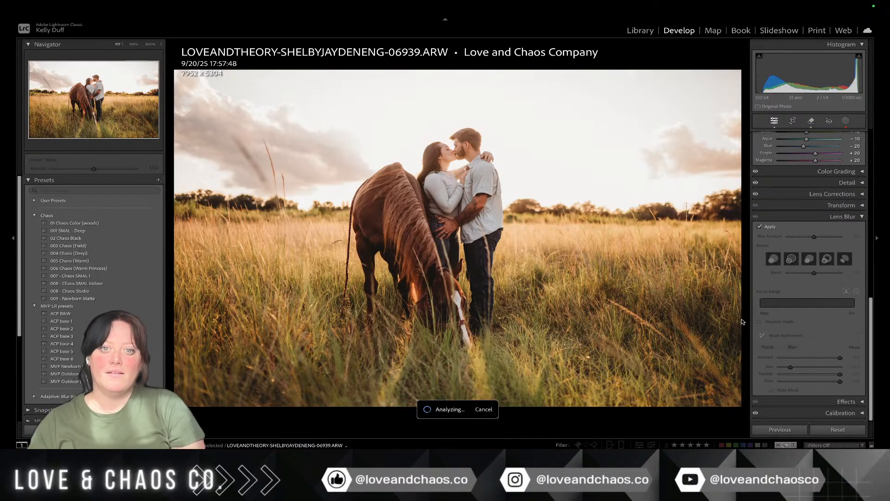
Step: Straighten the horizon of photo 06939, keeping the original aspect ratio
{"action": "key", "text": "Right"}
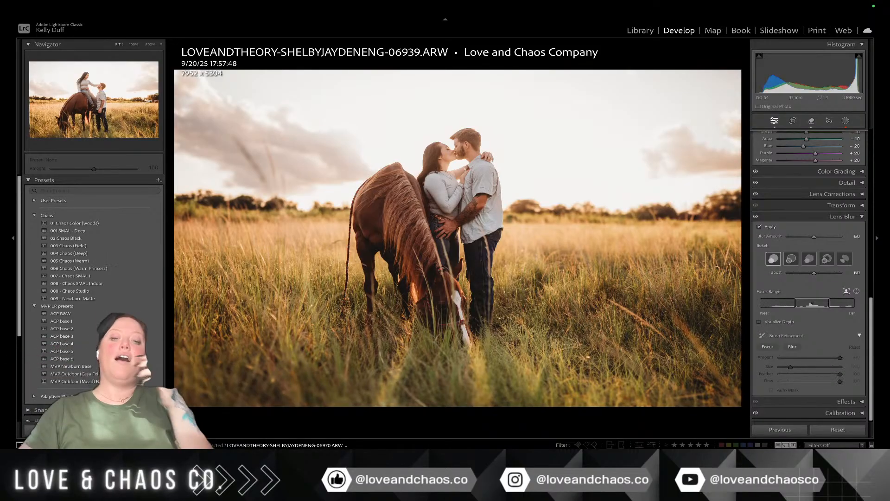
{"action": "key", "text": "Left"}
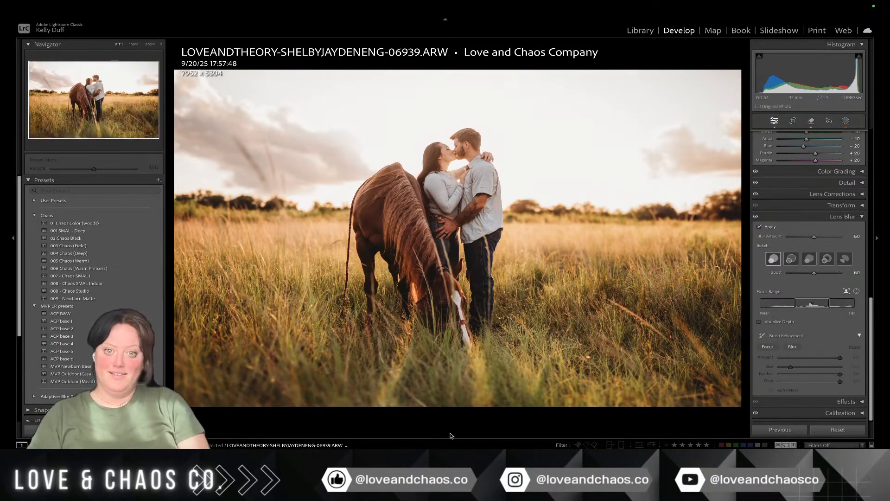
{"action": "key", "text": "r"}
{"action": "left_click_drag", "start_coordinate": [447, 432], "coordinate": [442, 419]}
{"action": "key", "text": "Return"}
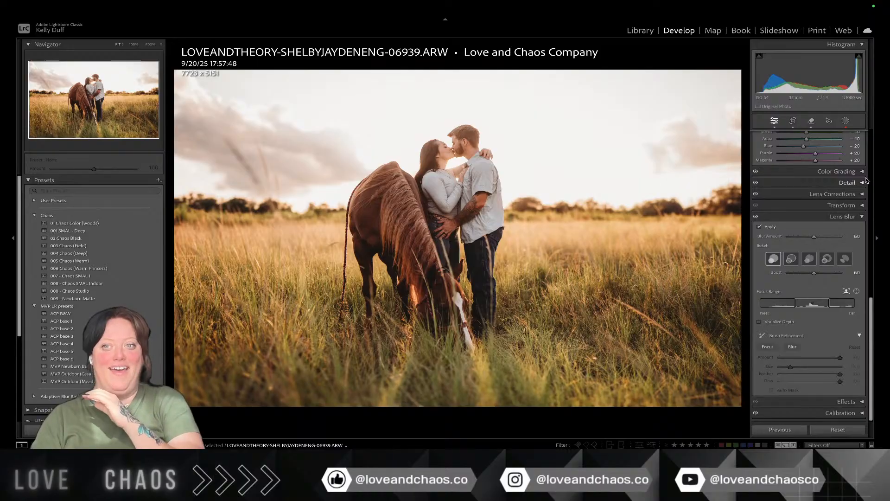
Step: Apply the Dark sky preset to the existing sky mask of photo 06939 and set the mask's exposure to about -0.61
{"action": "scroll", "coordinate": [833, 208], "scroll_direction": "up", "scroll_amount": 10}
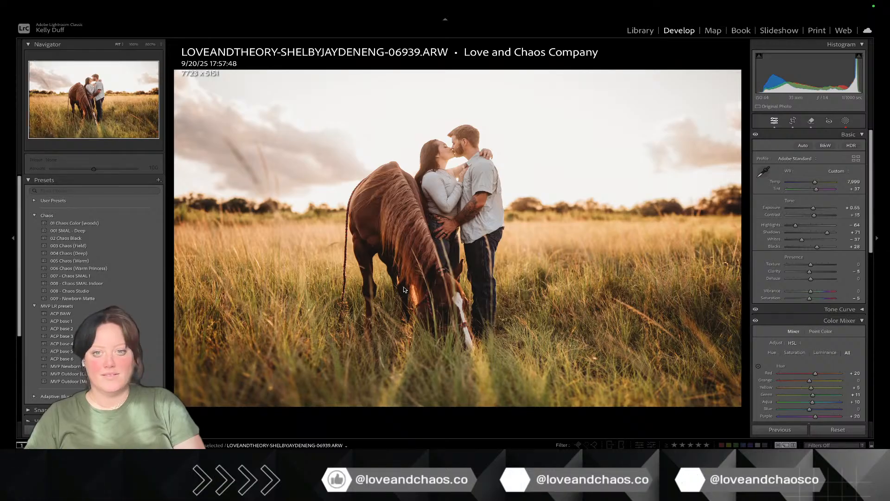
{"action": "left_click", "coordinate": [845, 121]}
{"action": "left_click", "coordinate": [737, 72]}
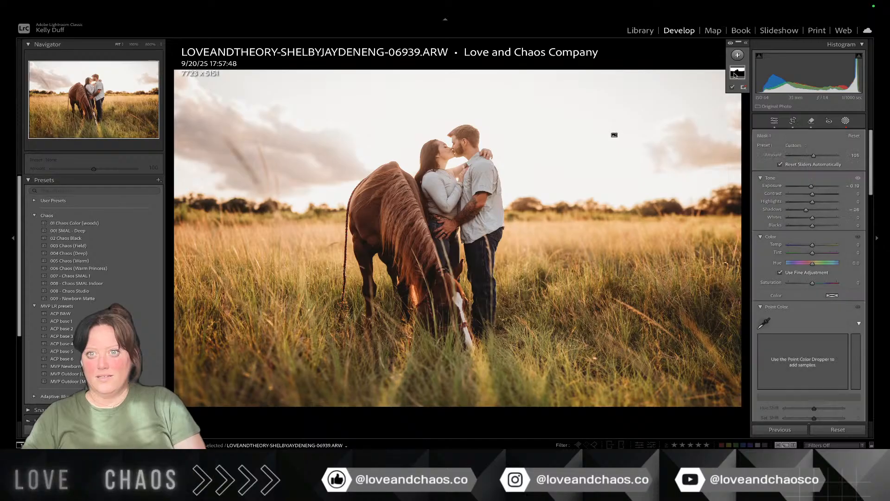
{"action": "left_click", "coordinate": [797, 179]}
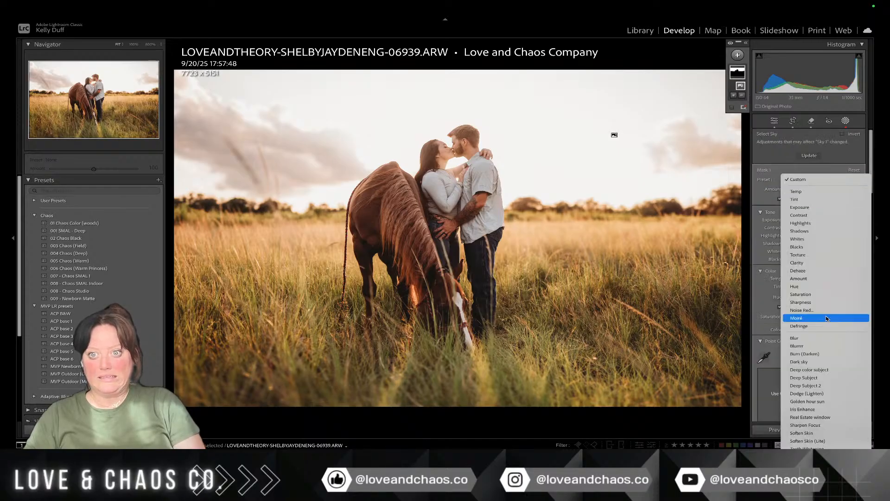
{"action": "left_click", "coordinate": [822, 362]}
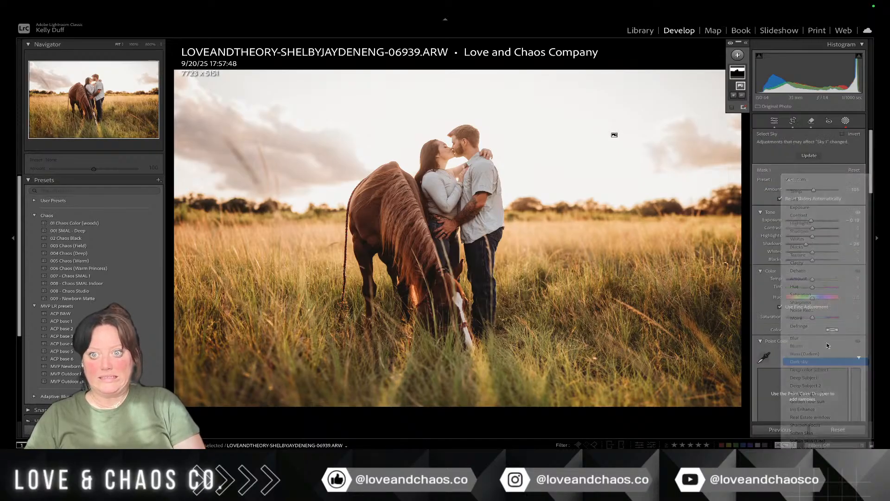
{"action": "left_click_drag", "start_coordinate": [808, 219], "coordinate": [808, 223]}
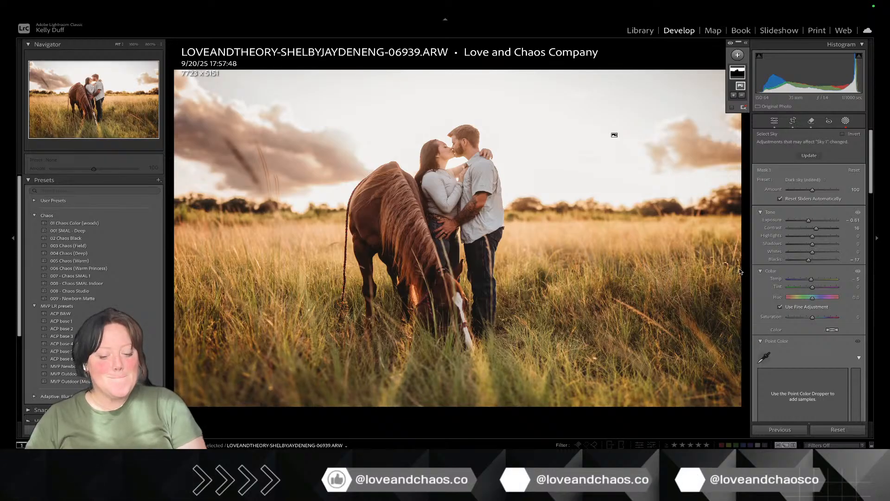
Step: Compare photo 06939 before and after the edits to judge the darkened sky and overall tone
{"action": "key", "text": "backslash"}
{"action": "key", "text": "backslash"}
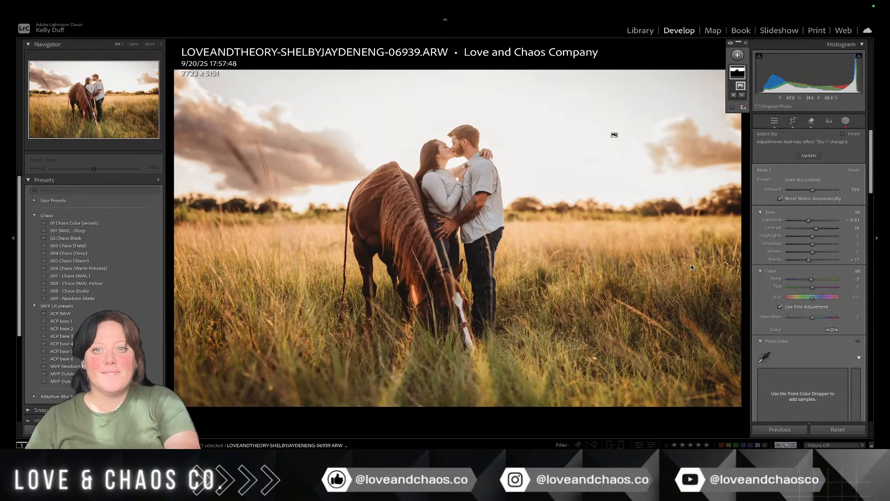
{"action": "key", "text": "backslash"}
{"action": "key", "text": "backslash"}
{"action": "key", "text": "backslash"}
{"action": "key", "text": "backslash"}
{"action": "key", "text": "backslash"}
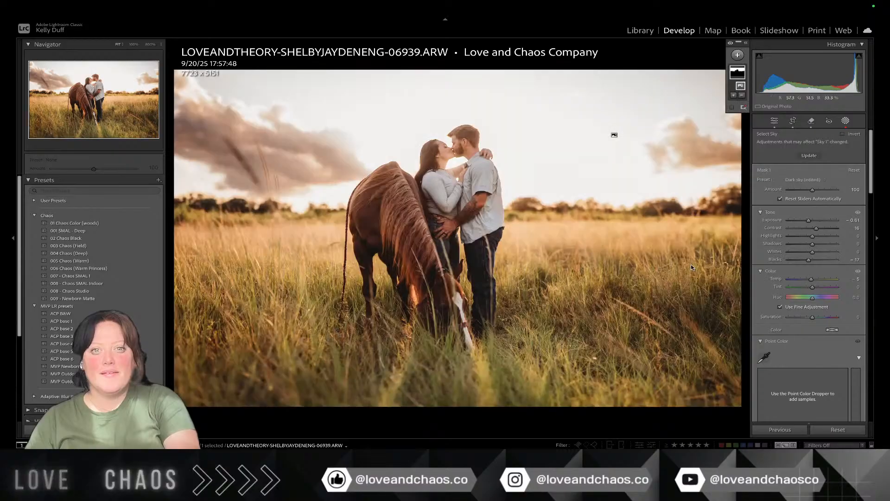
{"action": "key", "text": "backslash"}
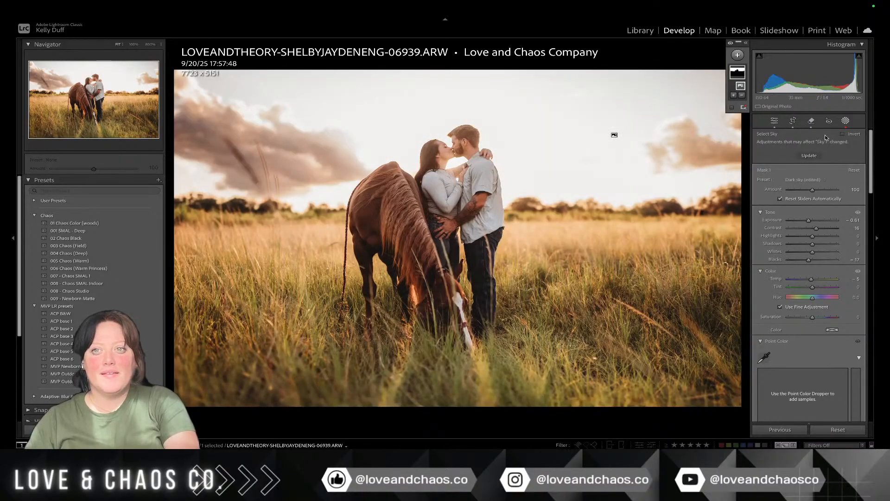
Step: Lower the overall Shadows of photo 06939 to about +58 and brighten the horse's face with a size 10 brush mask at 0.34 exposure
{"action": "left_click", "coordinate": [845, 121]}
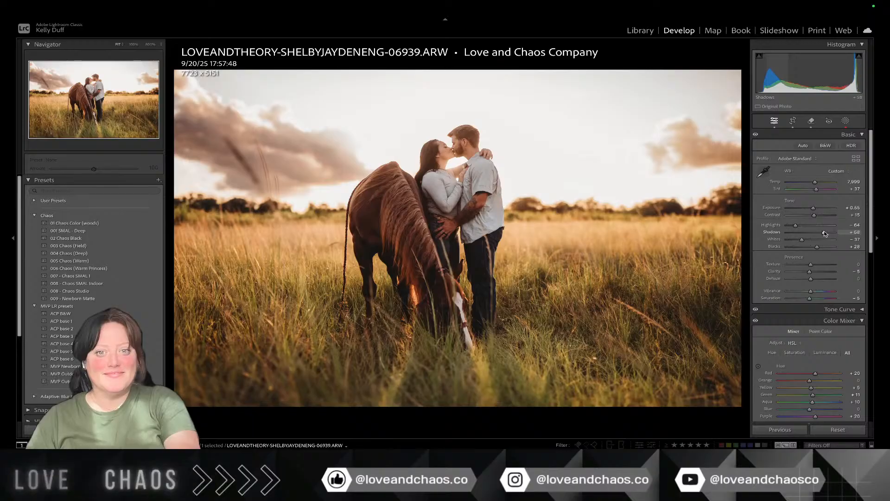
{"action": "left_click", "coordinate": [844, 122]}
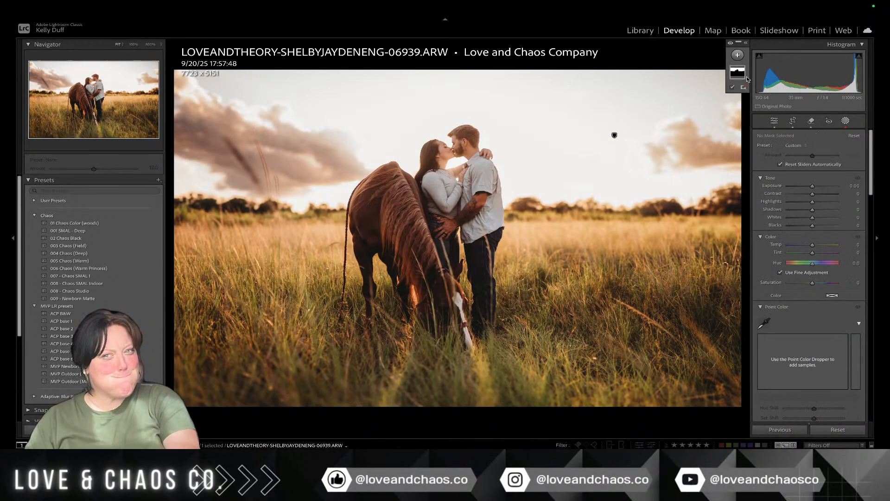
{"action": "key", "text": "k"}
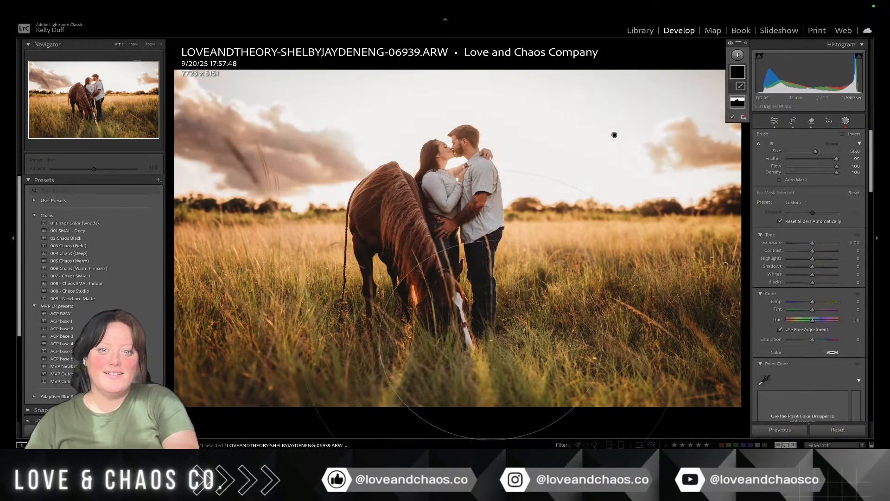
{"action": "scroll", "coordinate": [483, 324], "scroll_direction": "down", "scroll_amount": 2}
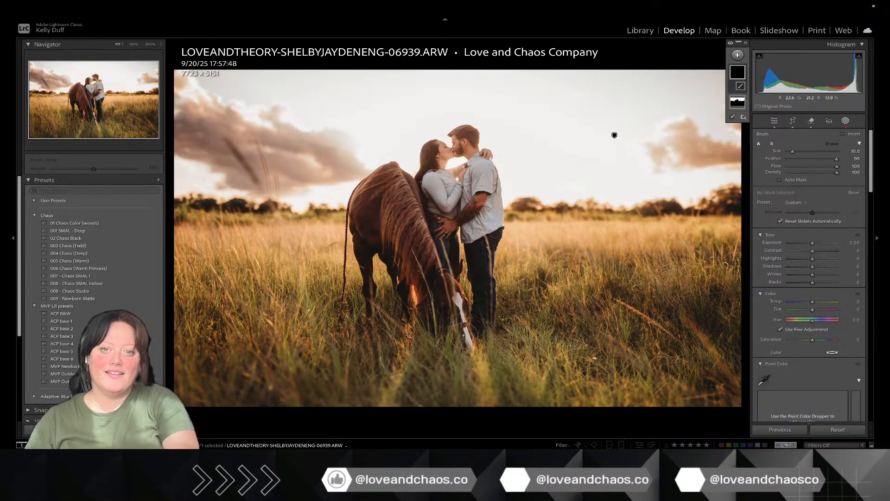
{"action": "left_click_drag", "start_coordinate": [463, 341], "coordinate": [444, 290]}
{"action": "left_click_drag", "start_coordinate": [461, 329], "coordinate": [421, 272]}
{"action": "left_click", "coordinate": [814, 243]}
{"action": "left_click_drag", "start_coordinate": [813, 243], "coordinate": [815, 243]}
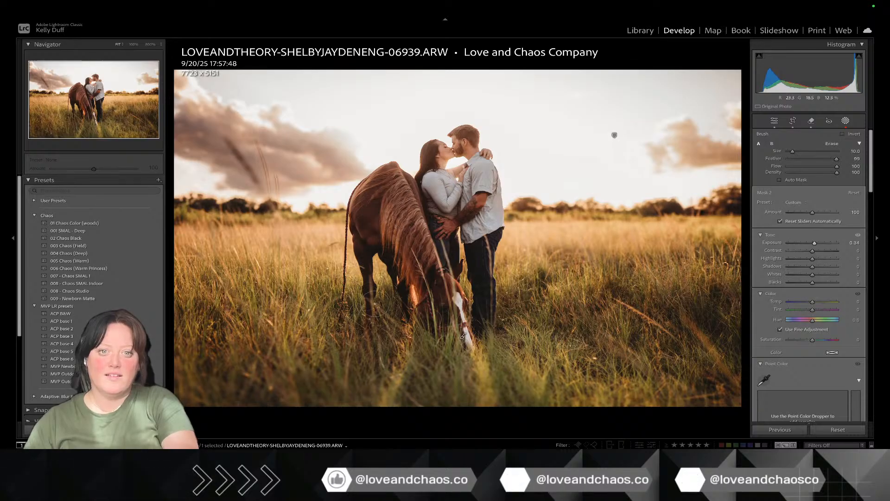
{"action": "key", "text": "alt"}
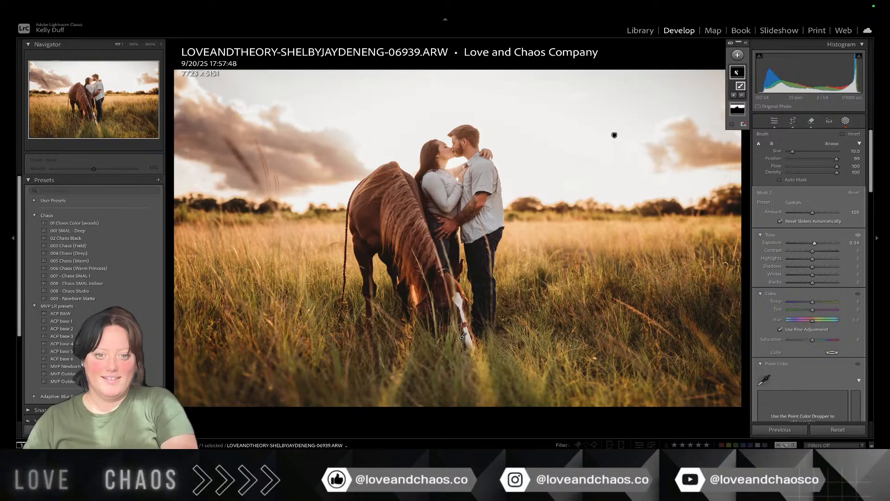
Step: Set the overall exposure of photo 06948 to +0.40
{"action": "key", "text": "Right"}
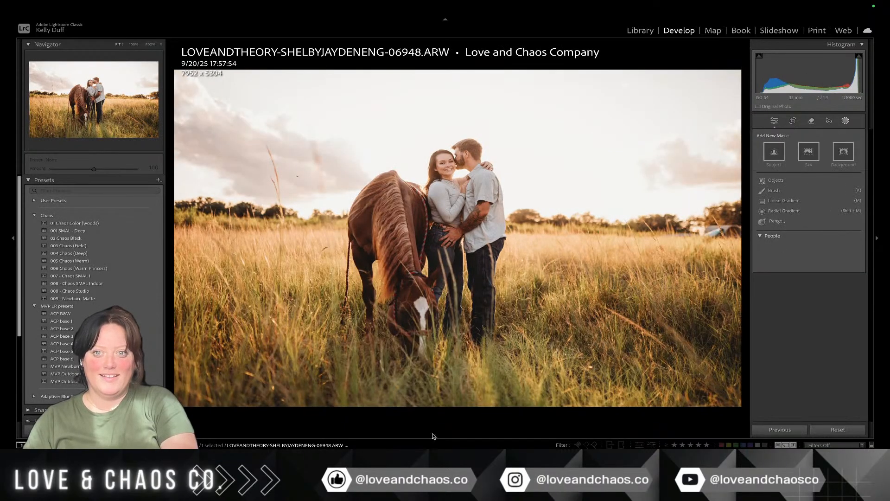
{"action": "left_click", "coordinate": [844, 121]}
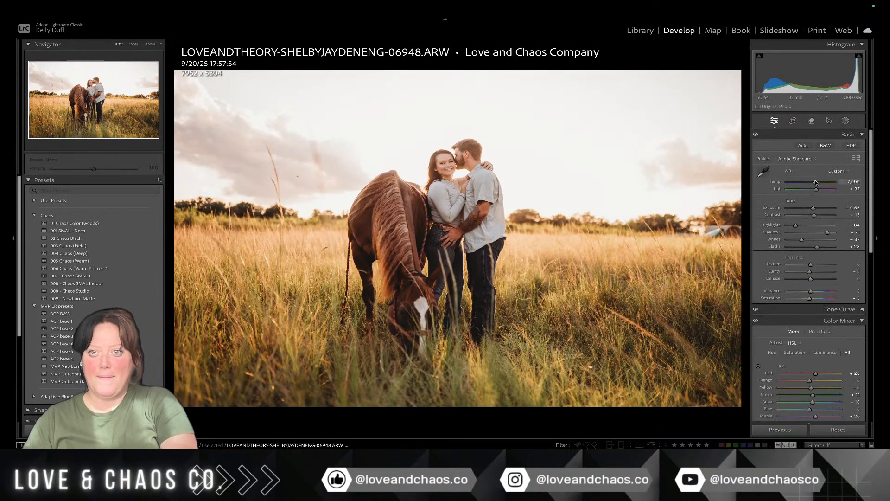
{"action": "left_click_drag", "start_coordinate": [815, 209], "coordinate": [812, 209]}
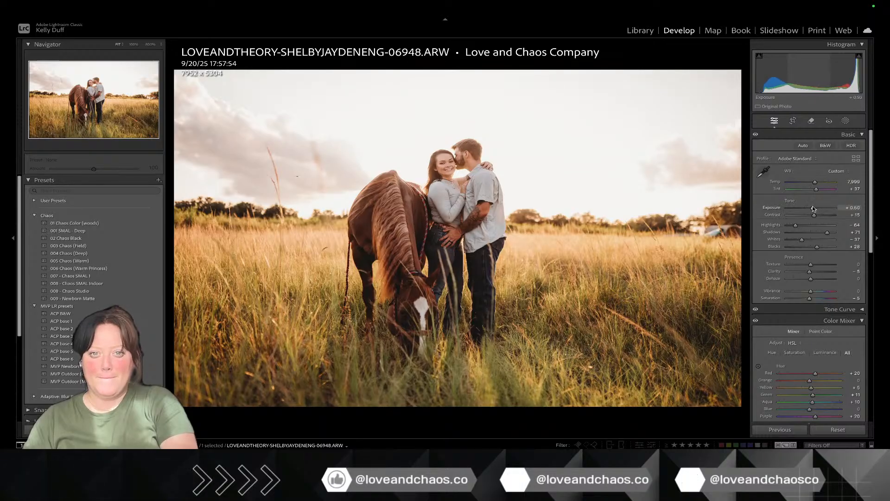
{"action": "scroll", "coordinate": [809, 208], "scroll_direction": "down", "scroll_amount": 1}
{"action": "scroll", "coordinate": [808, 210], "scroll_direction": "up", "scroll_amount": 1}
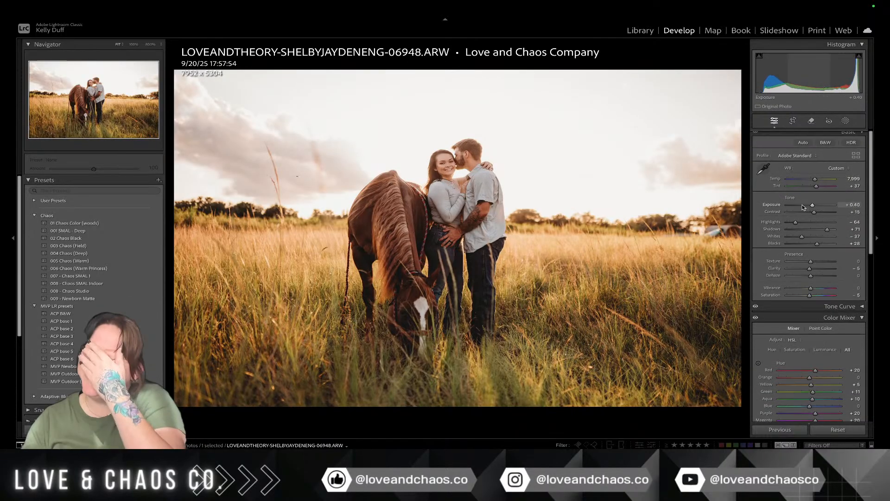
{"action": "scroll", "coordinate": [795, 212], "scroll_direction": "up", "scroll_amount": 1}
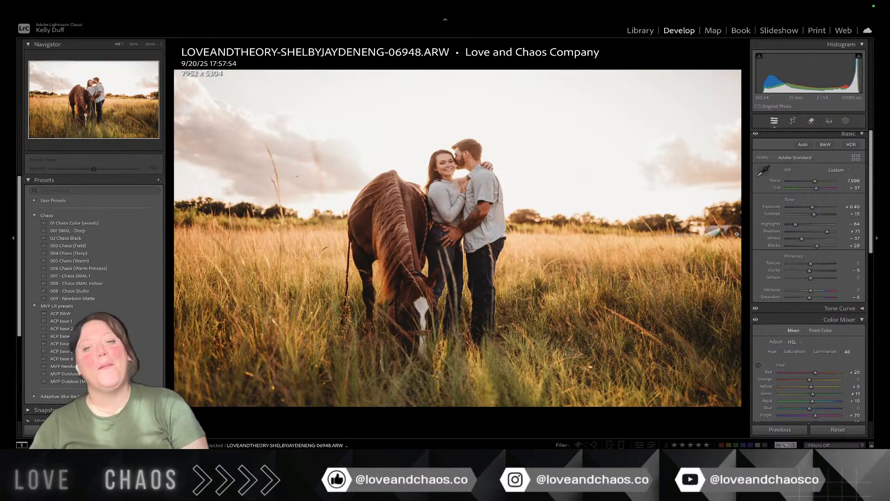
Step: Straighten the horizon of photo 06948, keeping the original aspect ratio
{"action": "key", "text": "r"}
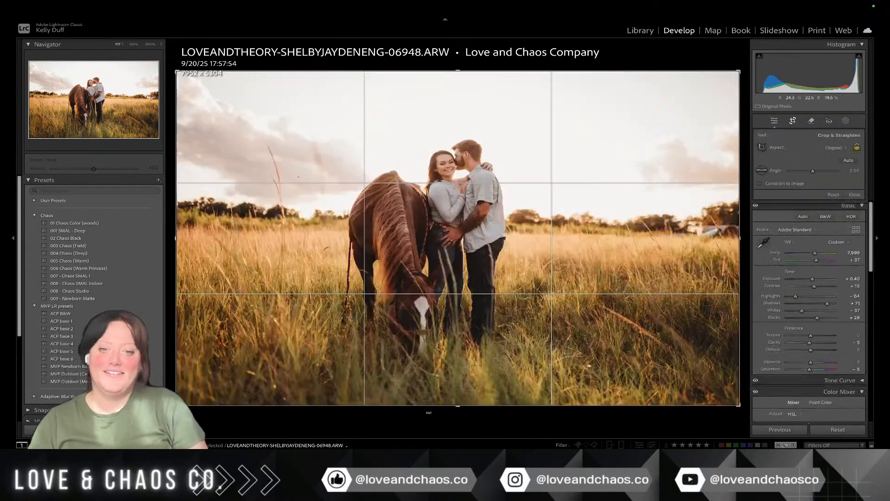
{"action": "left_click_drag", "start_coordinate": [447, 410], "coordinate": [442, 412]}
{"action": "key", "text": "Return"}
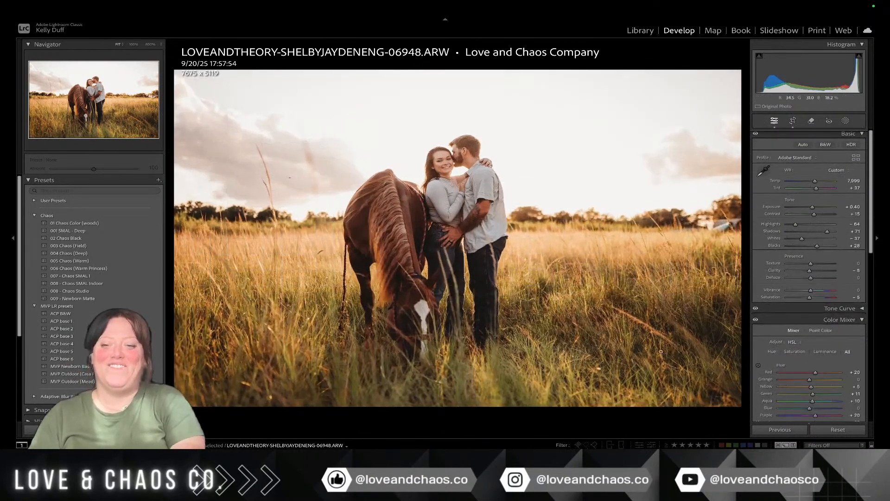
Step: Collapse the Color Mixer settings and turn on Lens Blur for photo 06948
{"action": "left_click", "coordinate": [819, 321]}
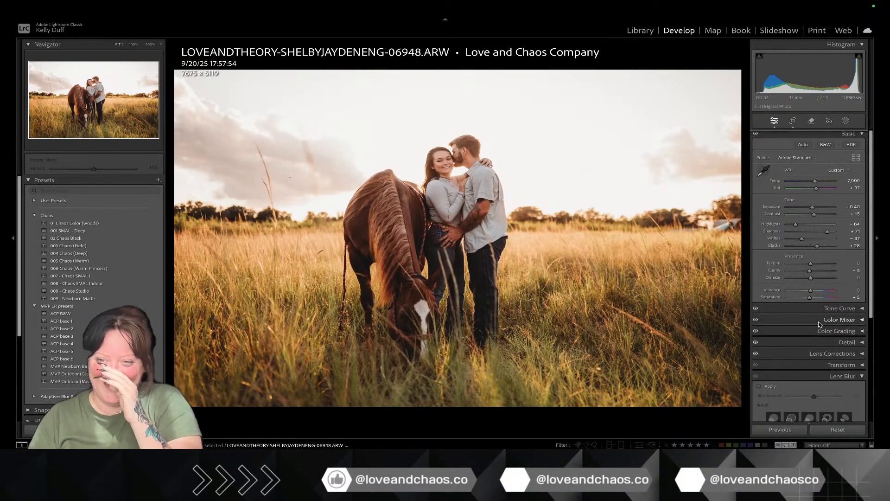
{"action": "left_click", "coordinate": [764, 388]}
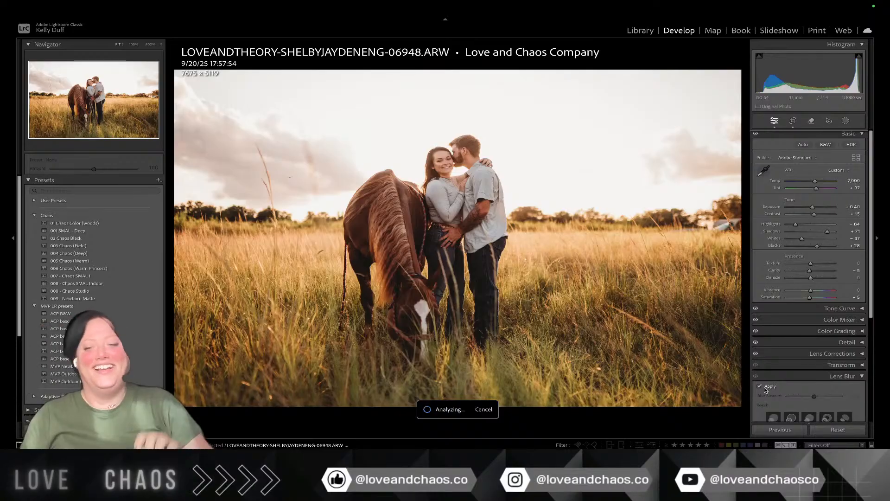
{"action": "scroll", "coordinate": [765, 389], "scroll_direction": "down", "scroll_amount": 1}
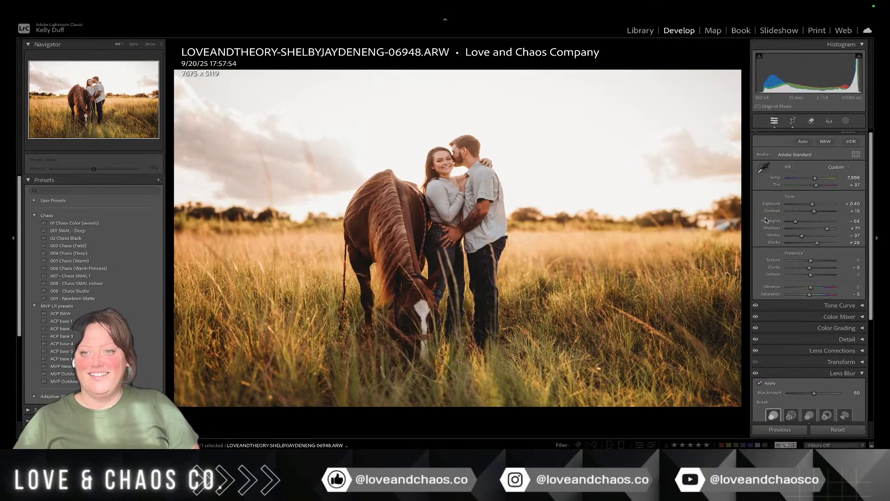
{"action": "scroll", "coordinate": [777, 215], "scroll_direction": "down", "scroll_amount": 1}
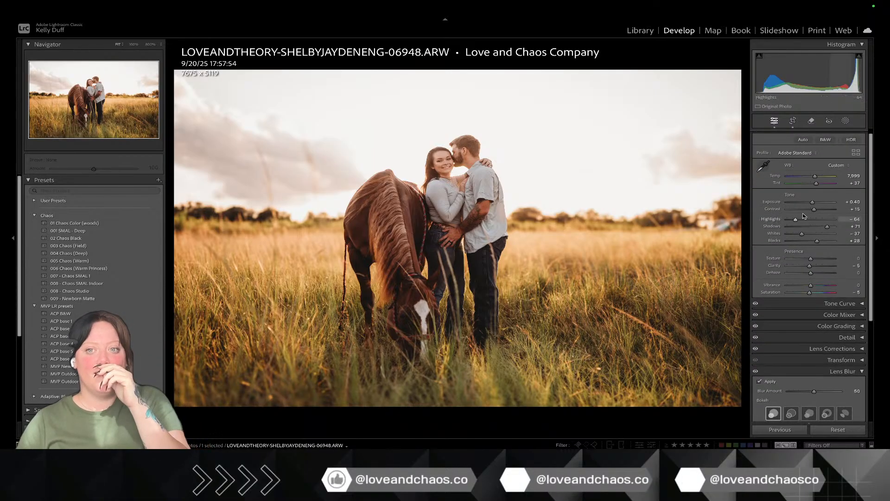
Step: Remove the building beside the trees at the photo's right edge using generative AI with a size 41 brush, choosing the third variation
{"action": "left_click", "coordinate": [811, 122]}
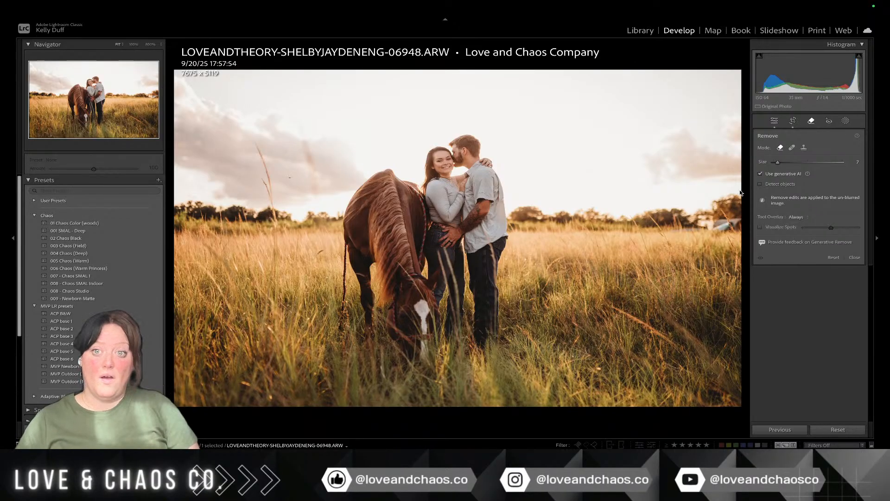
{"action": "scroll", "coordinate": [704, 226], "scroll_direction": "up", "scroll_amount": 5}
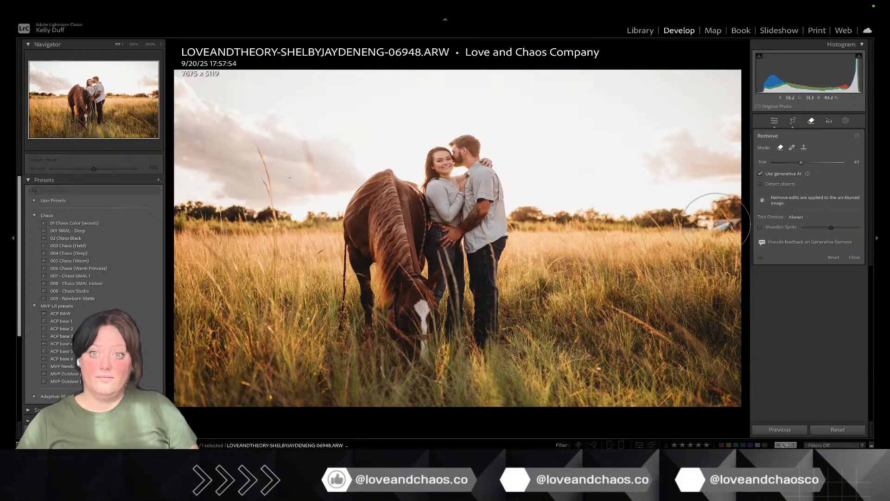
{"action": "left_click", "coordinate": [727, 227]}
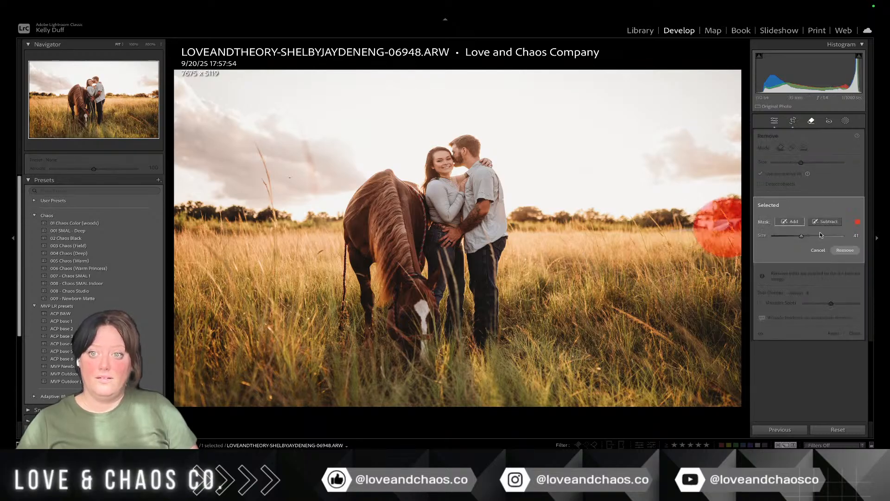
{"action": "left_click", "coordinate": [845, 249]}
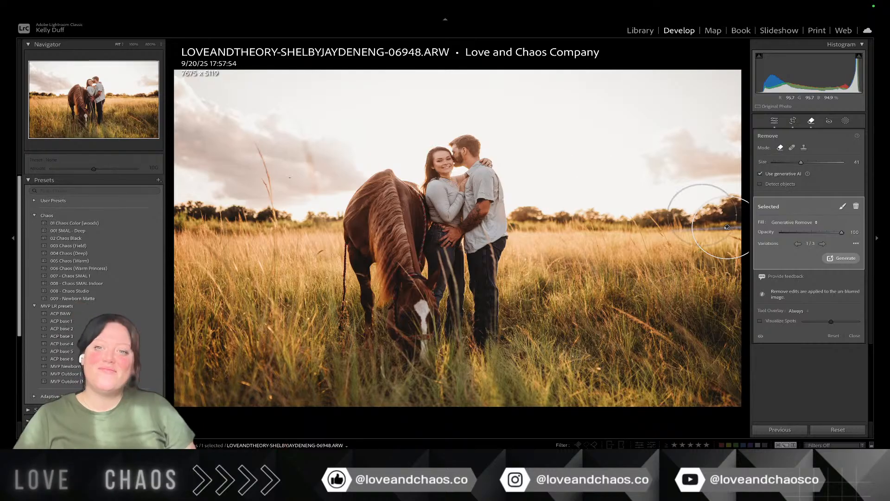
{"action": "left_click", "coordinate": [822, 243]}
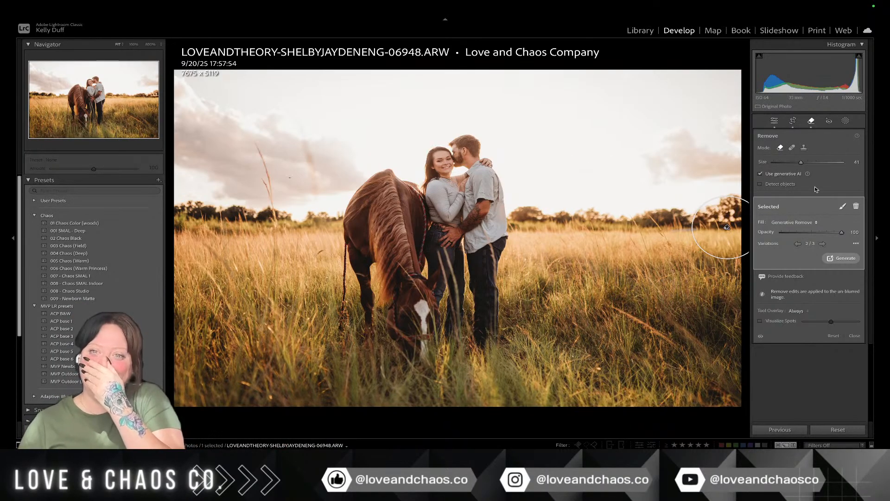
{"action": "left_click", "coordinate": [823, 243]}
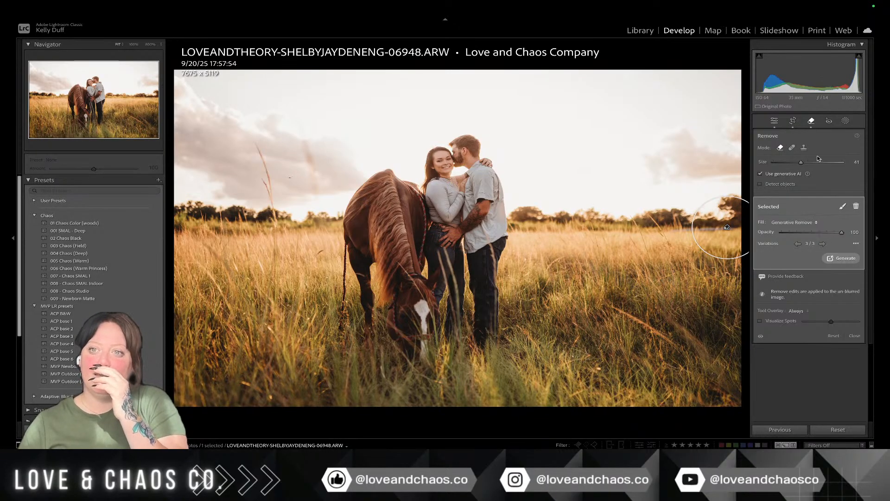
{"action": "left_click", "coordinate": [812, 121]}
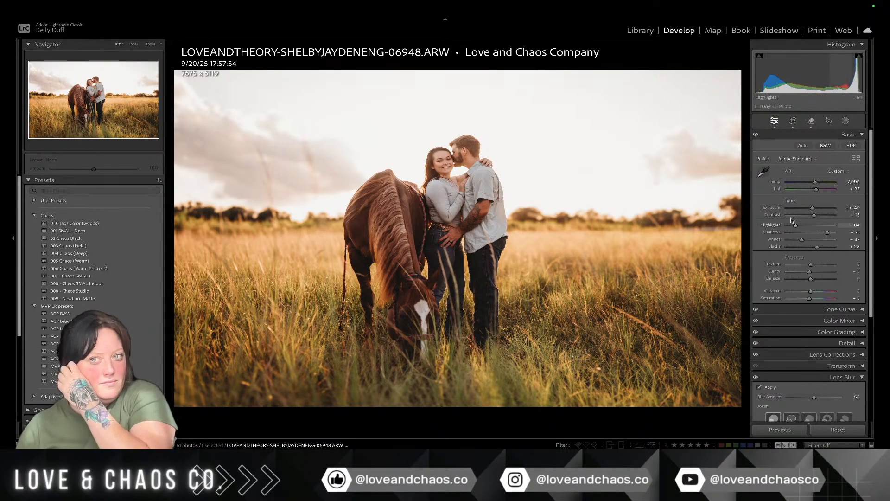
Step: Add a sky mask to photo 06948 with the Dark sky preset and lower the mask's exposure to about -0.56
{"action": "left_click", "coordinate": [846, 121]}
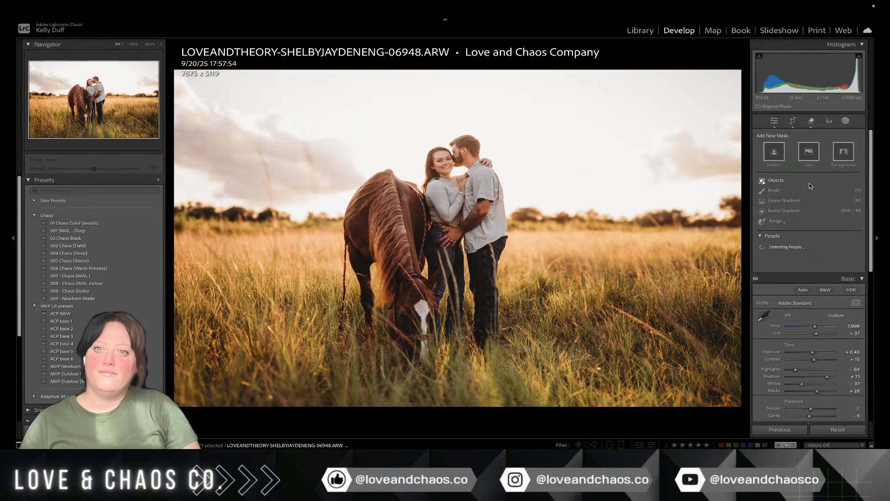
{"action": "left_click", "coordinate": [810, 159]}
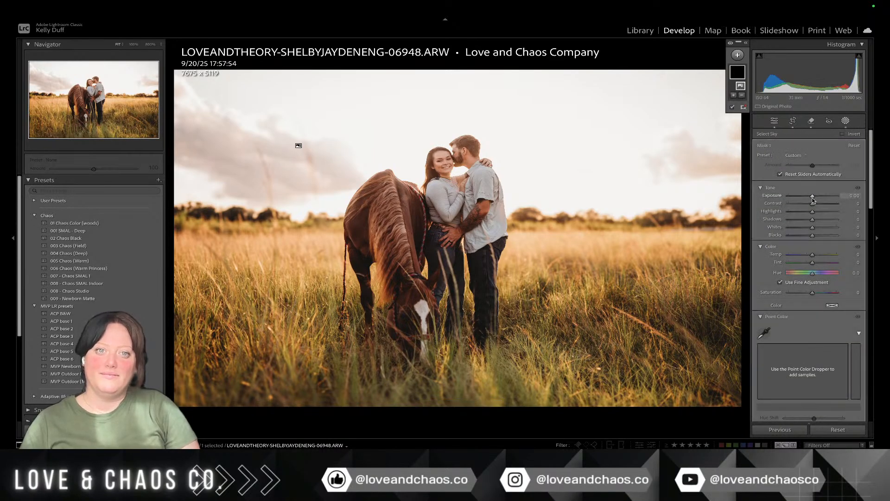
{"action": "left_click", "coordinate": [794, 155]}
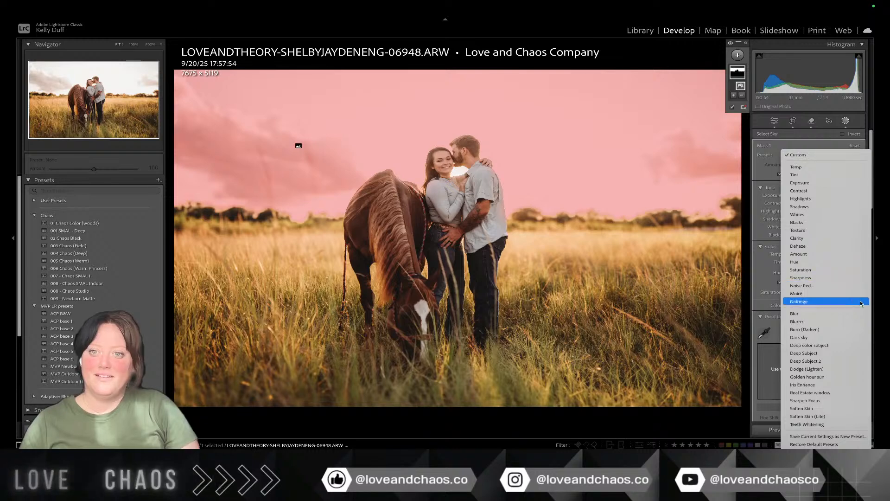
{"action": "left_click", "coordinate": [841, 338]}
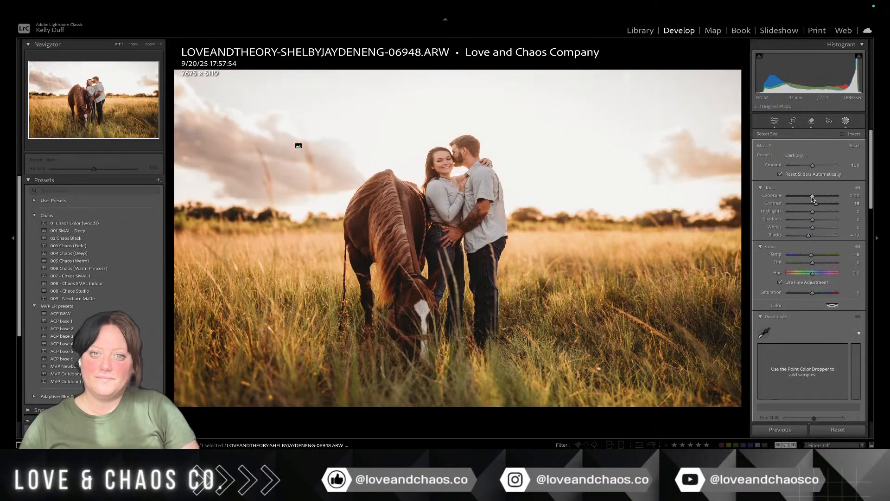
{"action": "left_click_drag", "start_coordinate": [811, 197], "coordinate": [809, 200]}
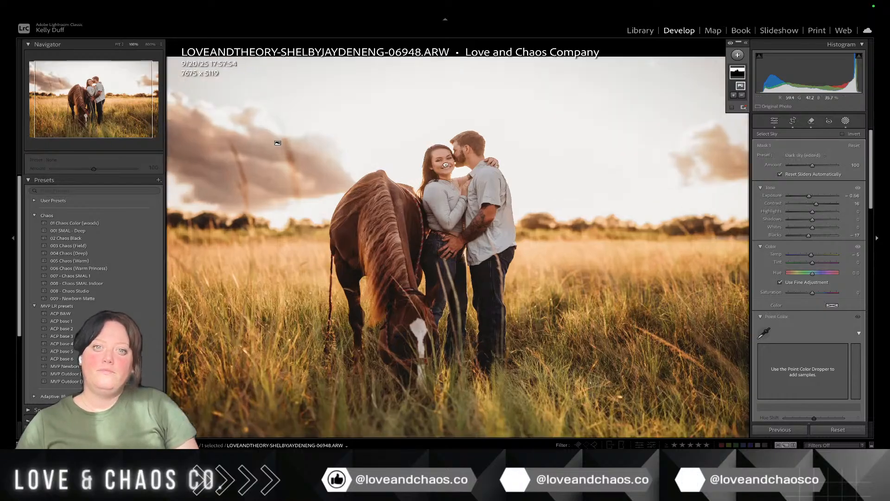
Step: Paint a brush mask over the horse's lowered head in photo 06948 and raise the mask's exposure slightly
{"action": "left_click", "coordinate": [446, 166]}
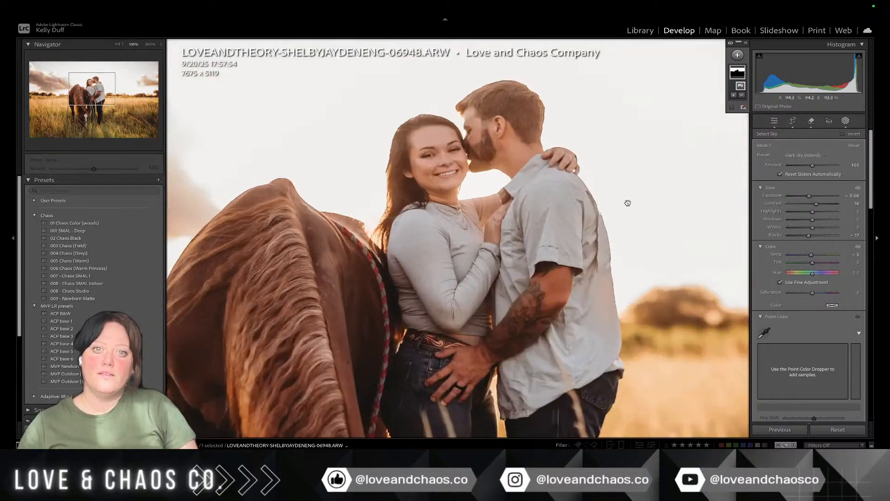
{"action": "left_click", "coordinate": [360, 328]}
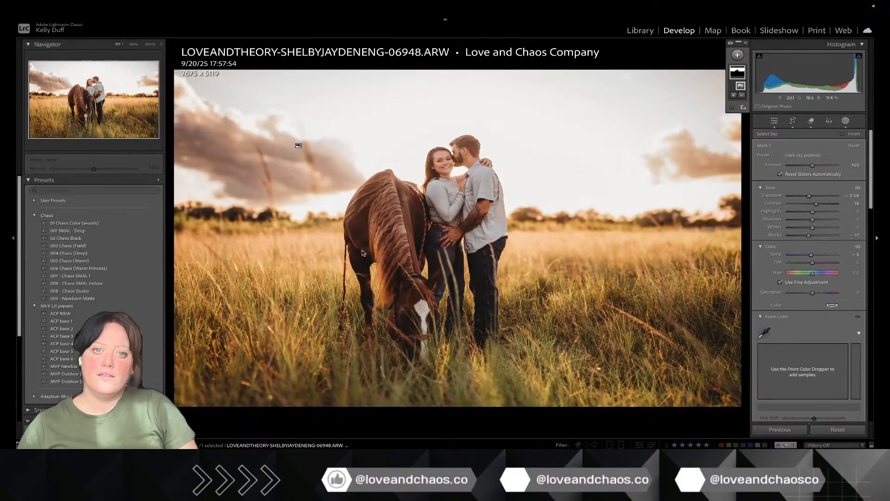
{"action": "left_click", "coordinate": [377, 358]}
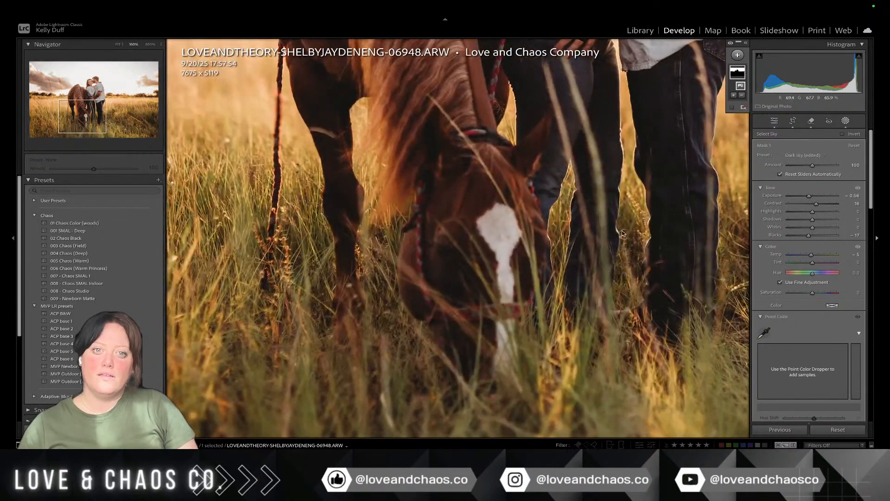
{"action": "left_click", "coordinate": [846, 121]}
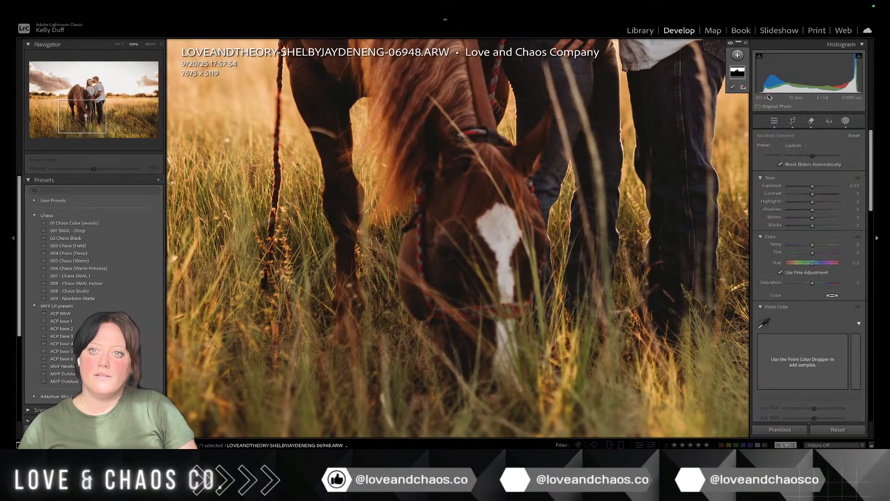
{"action": "left_click", "coordinate": [737, 54]}
{"action": "left_click", "coordinate": [744, 124]}
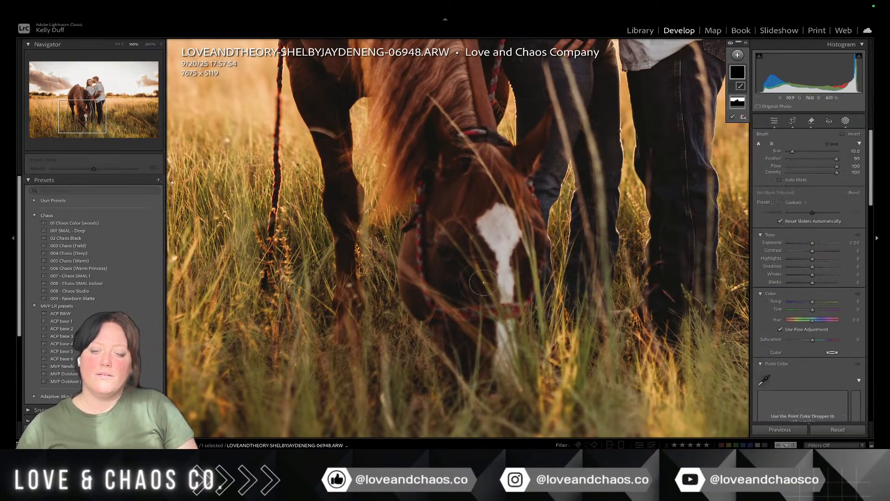
{"action": "mouse_move", "coordinate": [485, 289]}
{"action": "left_mouse_down"}
{"action": "mouse_move", "coordinate": [469, 243]}
{"action": "mouse_move", "coordinate": [506, 354]}
{"action": "mouse_move", "coordinate": [454, 251]}
{"action": "mouse_move", "coordinate": [463, 357]}
{"action": "mouse_move", "coordinate": [470, 351]}
{"action": "mouse_move", "coordinate": [506, 371]}
{"action": "mouse_move", "coordinate": [502, 204]}
{"action": "left_mouse_up"}
{"action": "key", "text": "z"}
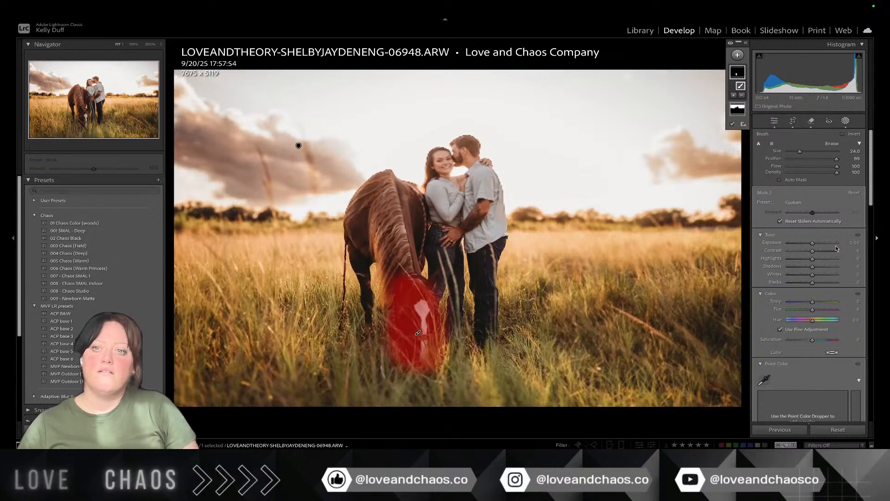
{"action": "left_click_drag", "start_coordinate": [812, 243], "coordinate": [814, 245]}
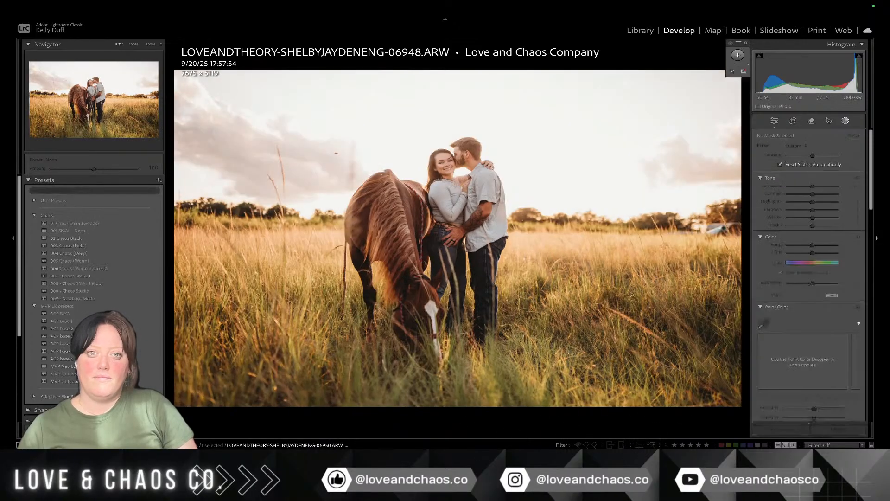
Step: Synchronize photo 06948's settings to photos 06950 and 06956, including Lens Blur and the sky mask but excluding Remove and Crop
{"action": "key", "text": "Right"}
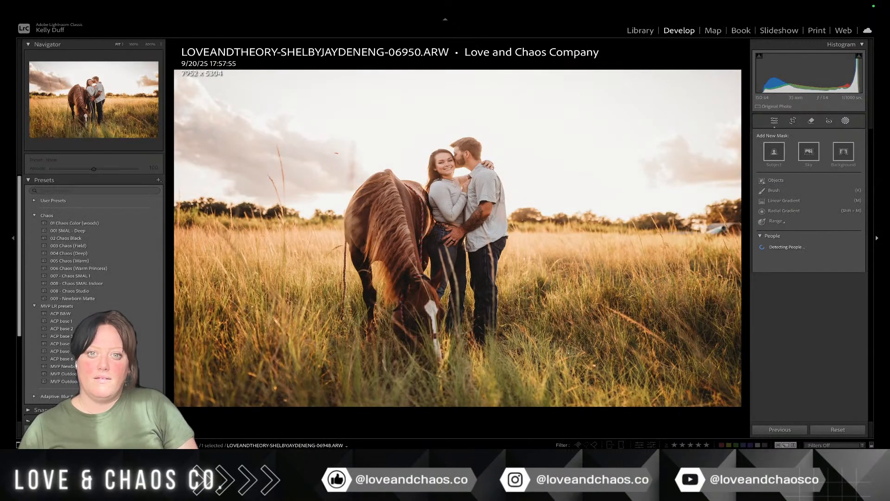
{"action": "key", "text": "Left"}
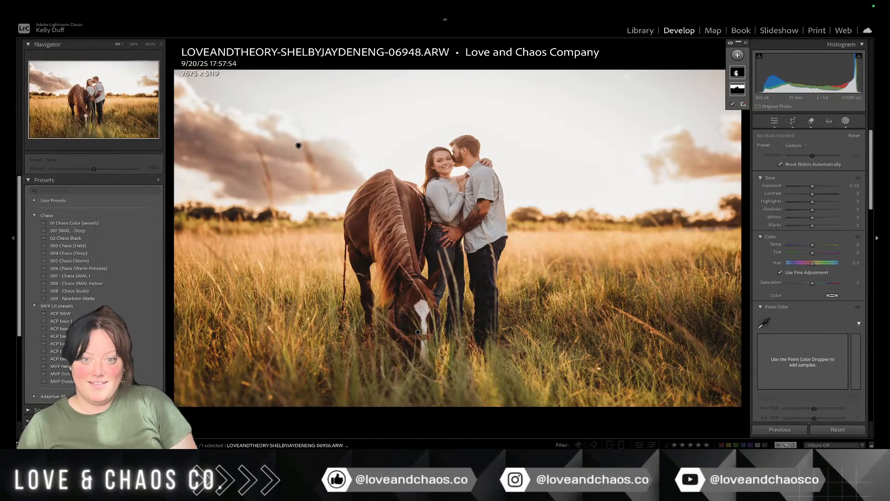
{"action": "left_click", "coordinate": [417, 469], "text": "ctrl"}
{"action": "left_click", "coordinate": [464, 468], "text": "ctrl"}
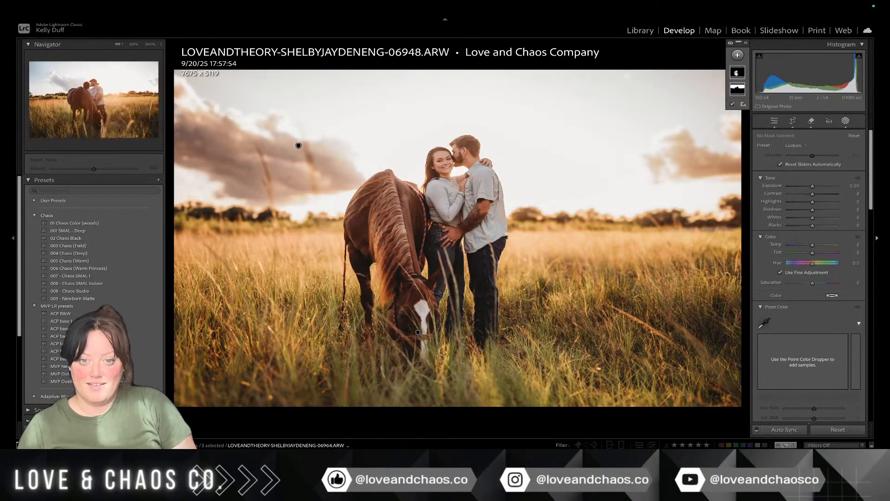
{"action": "key", "text": "ctrl+shift+s"}
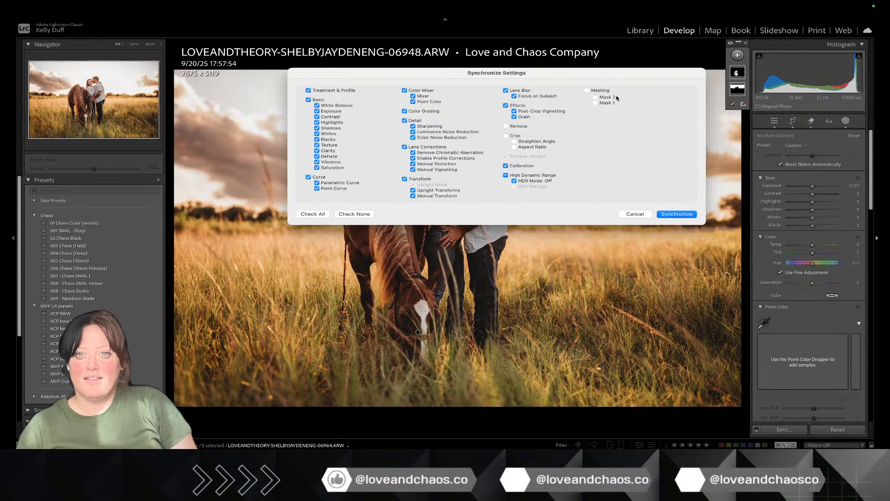
{"action": "left_click", "coordinate": [676, 214]}
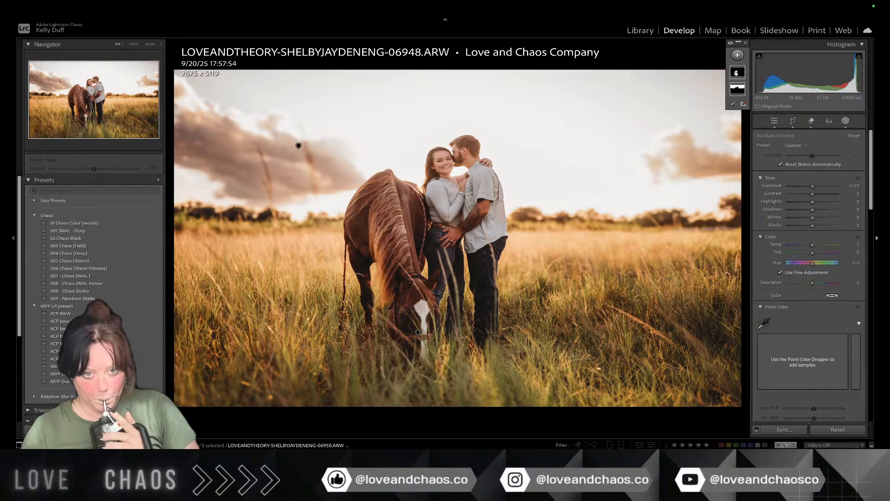
Step: Remove the building beside the trees at photo 06950's right edge using generative AI with a size 41 brush, choosing the second variation
{"action": "key", "text": "Right"}
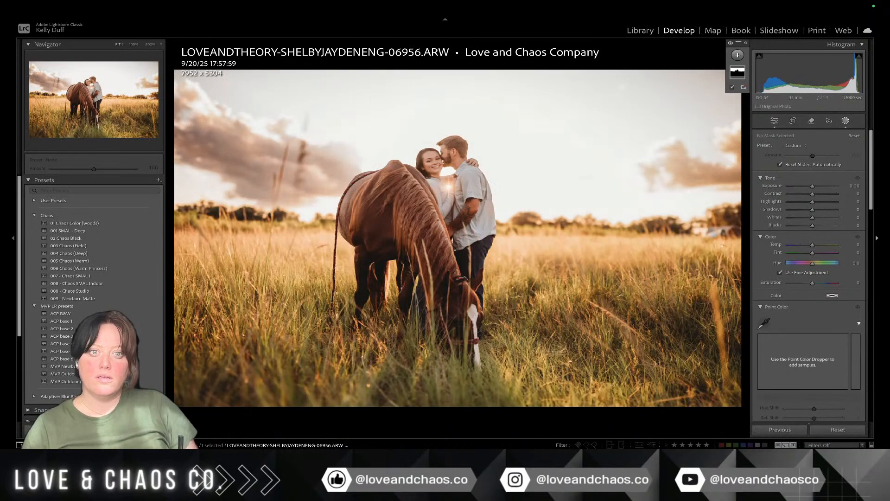
{"action": "key", "text": "Left"}
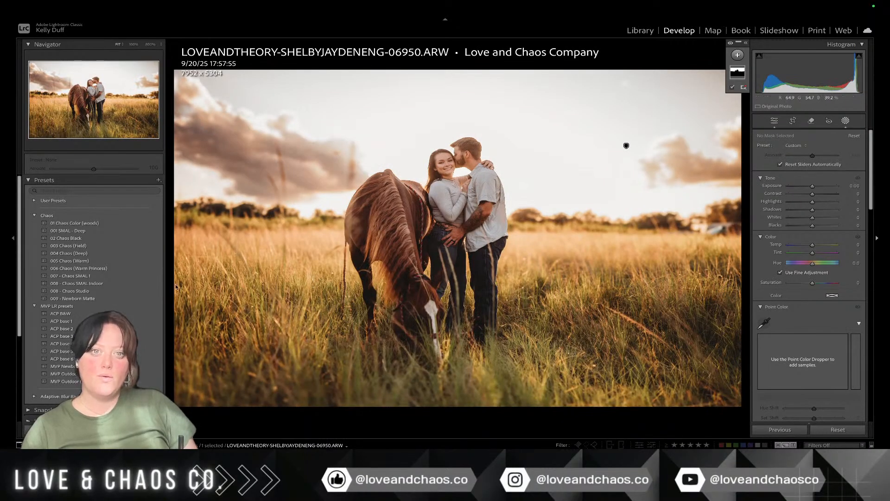
{"action": "key", "text": "Left"}
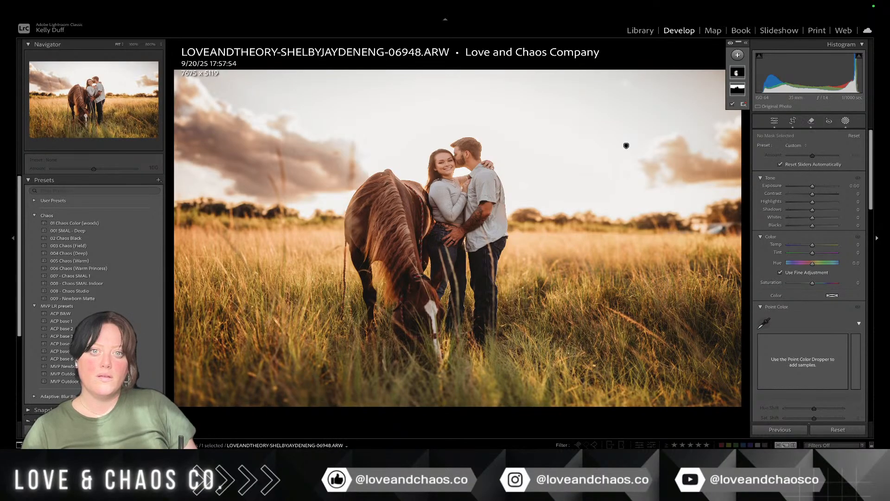
{"action": "key", "text": "Right"}
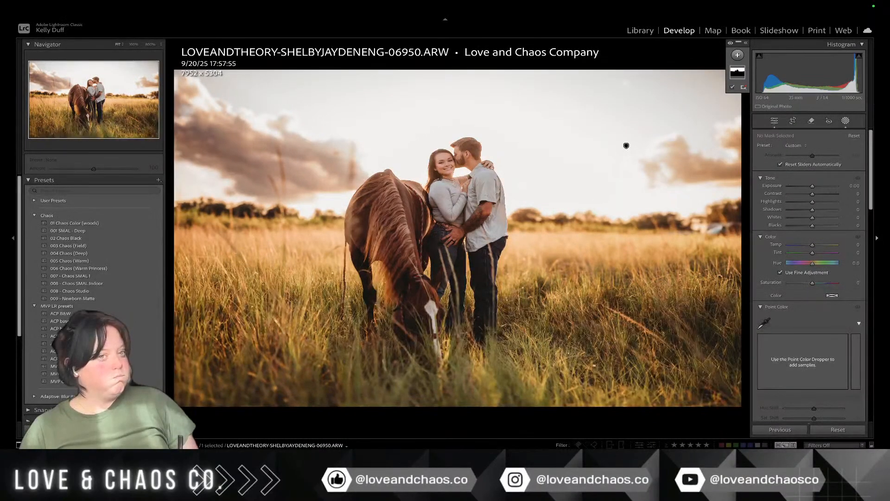
{"action": "left_click", "coordinate": [809, 124]}
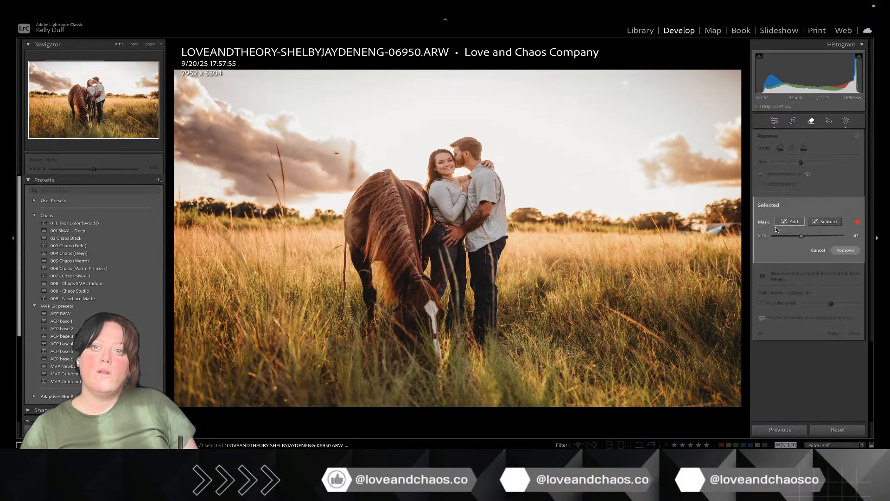
{"action": "left_click", "coordinate": [853, 252]}
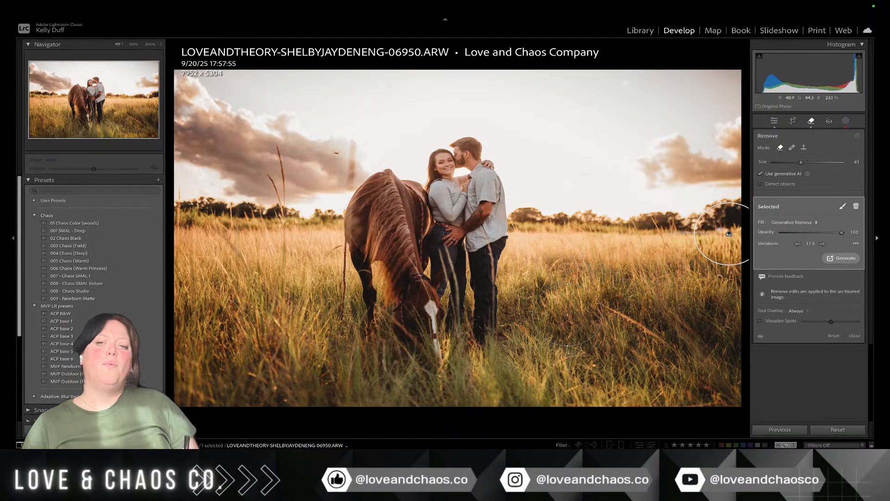
{"action": "left_click", "coordinate": [822, 244]}
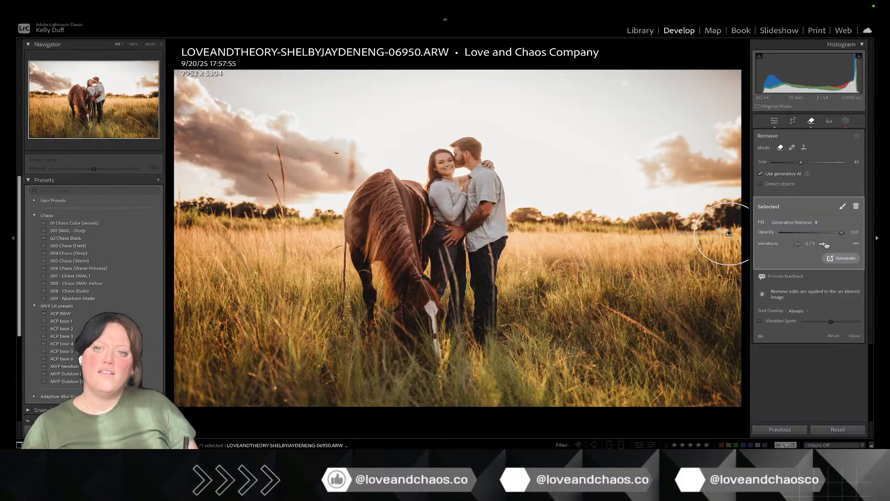
{"action": "left_click", "coordinate": [811, 121]}
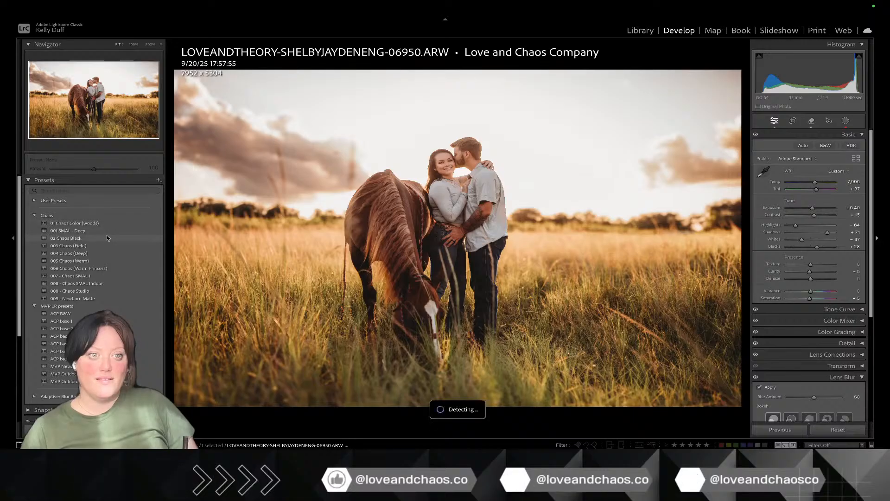
Step: Convert photo 06950 to black and white with the 02 Chaos Black preset
{"action": "mouse_move", "coordinate": [107, 238]}
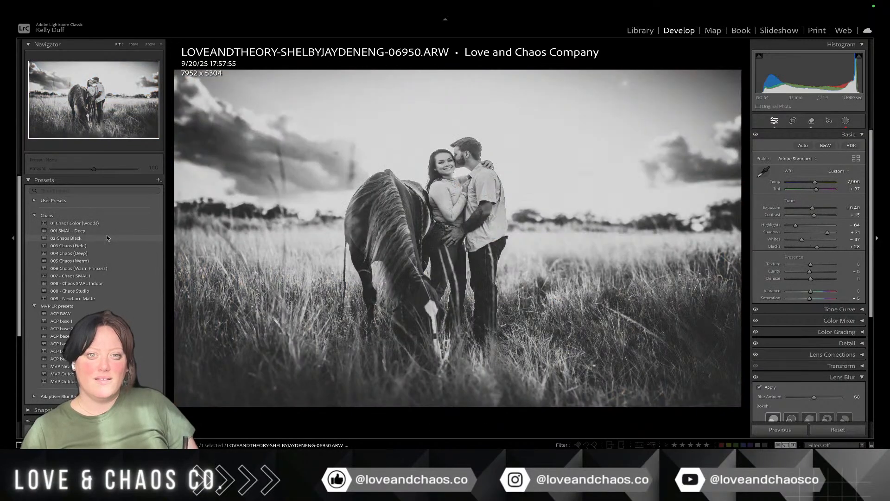
{"action": "left_click", "coordinate": [107, 238]}
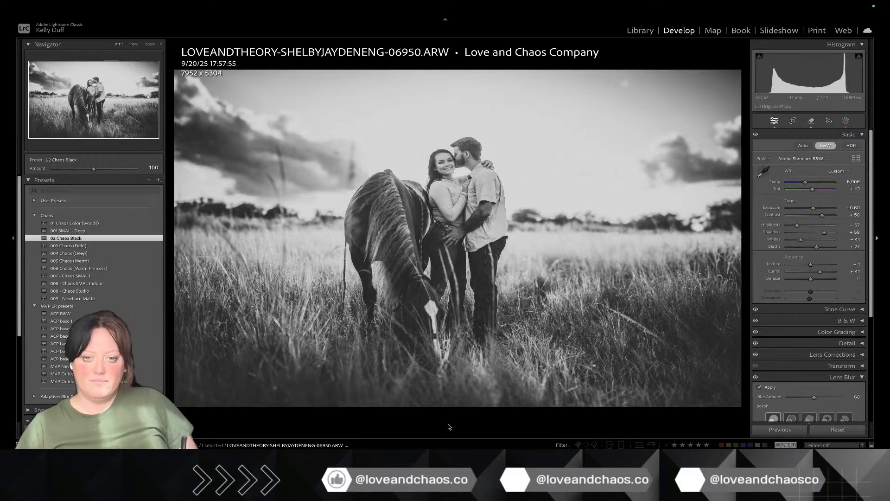
Step: Straighten the horizon of photo 06964 with a rotation angle of about 1.11, keeping the original aspect ratio
{"action": "key", "text": "Right"}
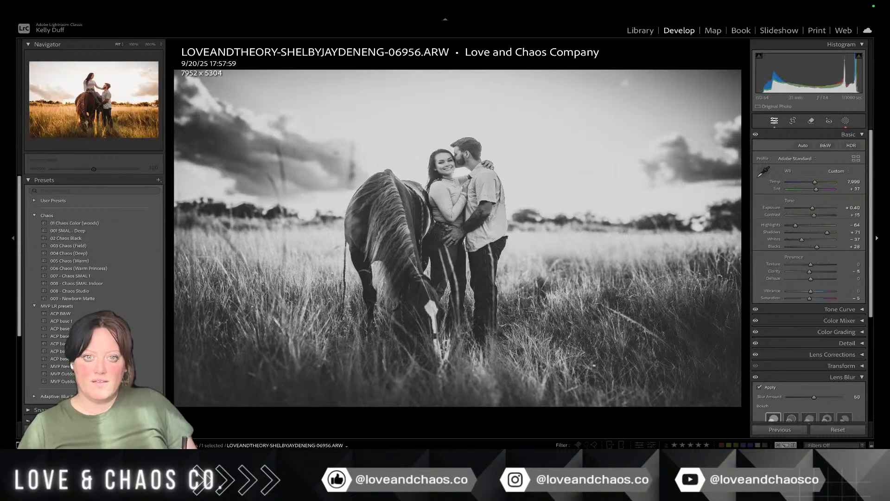
{"action": "key", "text": "Right"}
{"action": "key", "text": "Right"}
{"action": "key", "text": "Right"}
{"action": "key", "text": "Right"}
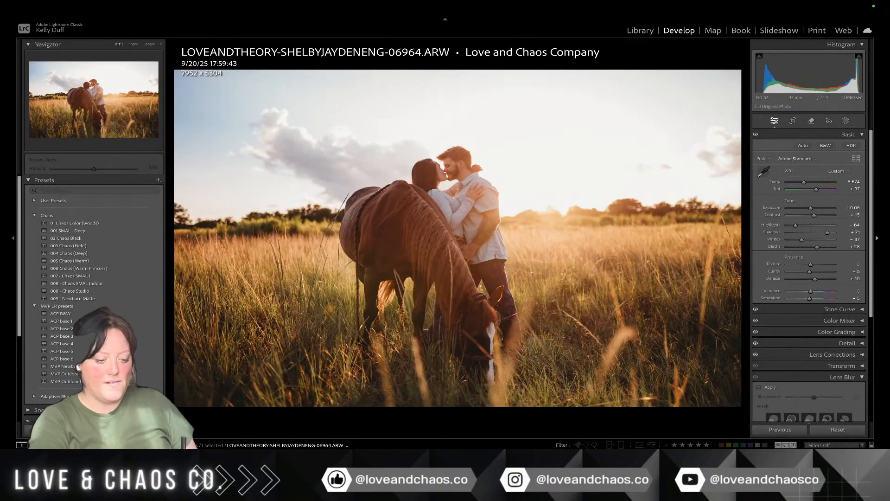
{"action": "key", "text": "r"}
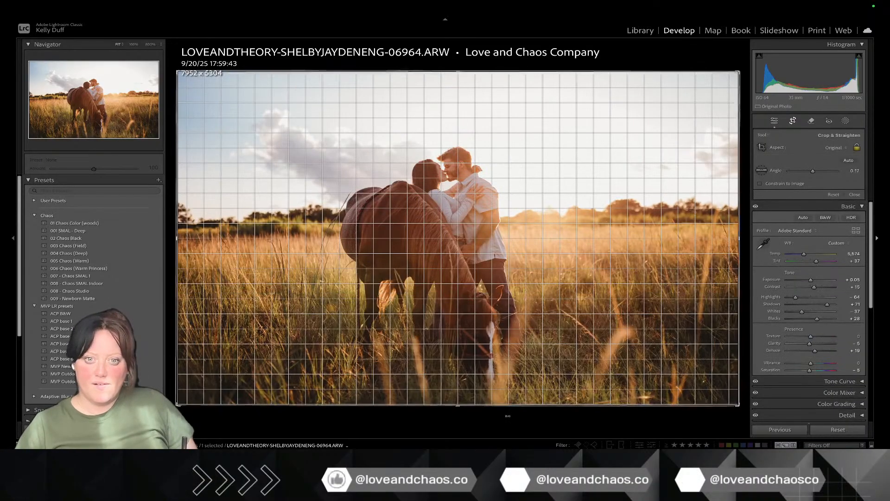
{"action": "left_click_drag", "start_coordinate": [508, 416], "coordinate": [504, 416]}
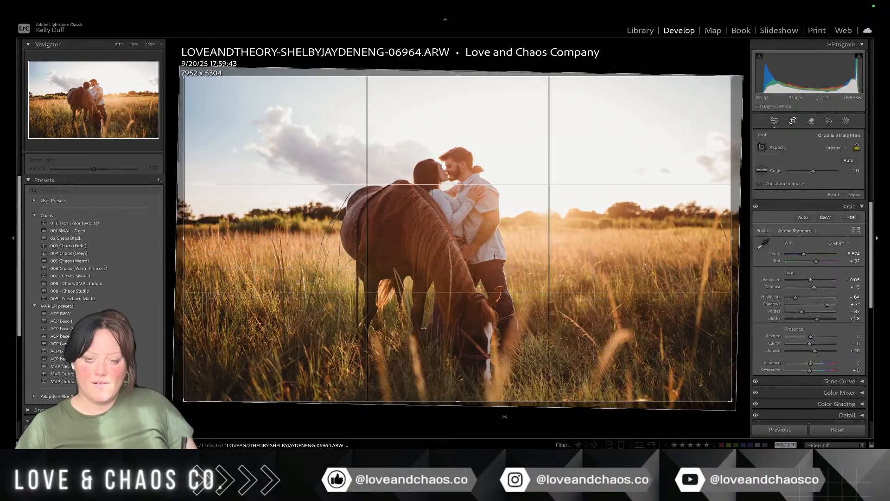
{"action": "key", "text": "Return"}
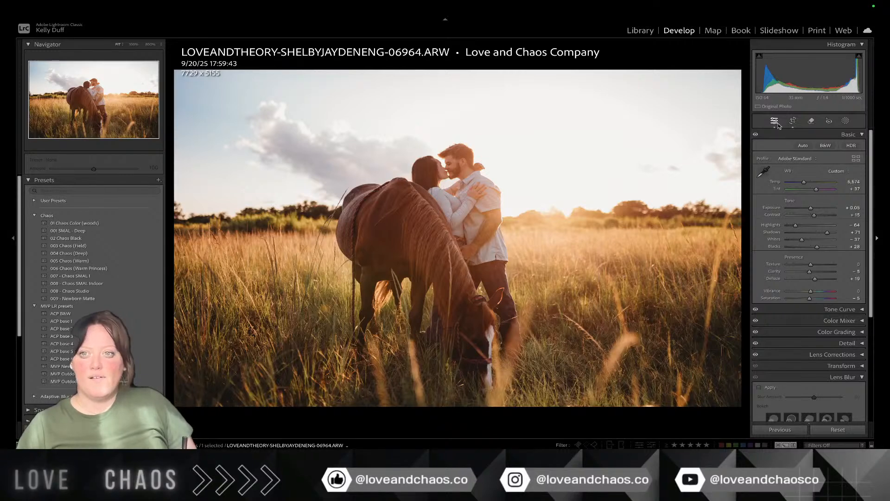
Step: Paint a size 24 brush mask over the horse in photo 06964 and raise the mask's exposure to 0.24
{"action": "left_click", "coordinate": [845, 121]}
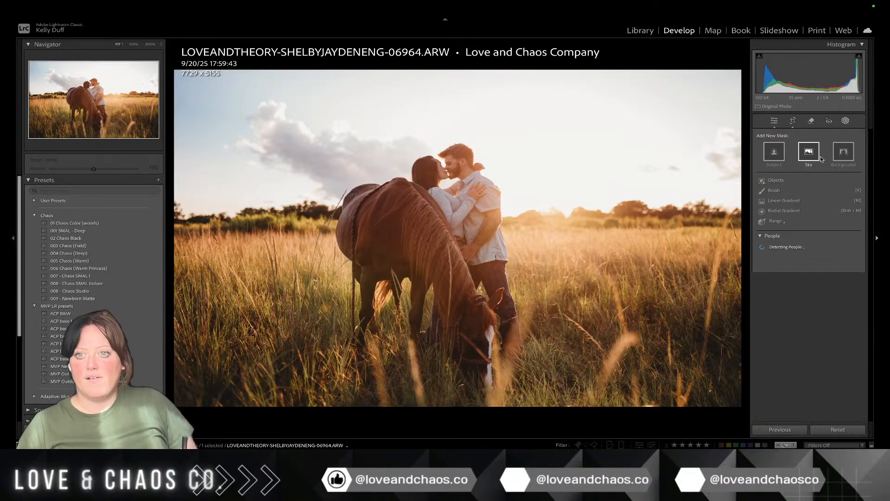
{"action": "left_click", "coordinate": [784, 192]}
{"action": "mouse_move", "coordinate": [469, 355]}
{"action": "left_mouse_down"}
{"action": "mouse_move", "coordinate": [380, 235]}
{"action": "mouse_move", "coordinate": [407, 255]}
{"action": "mouse_move", "coordinate": [440, 252]}
{"action": "left_mouse_up"}
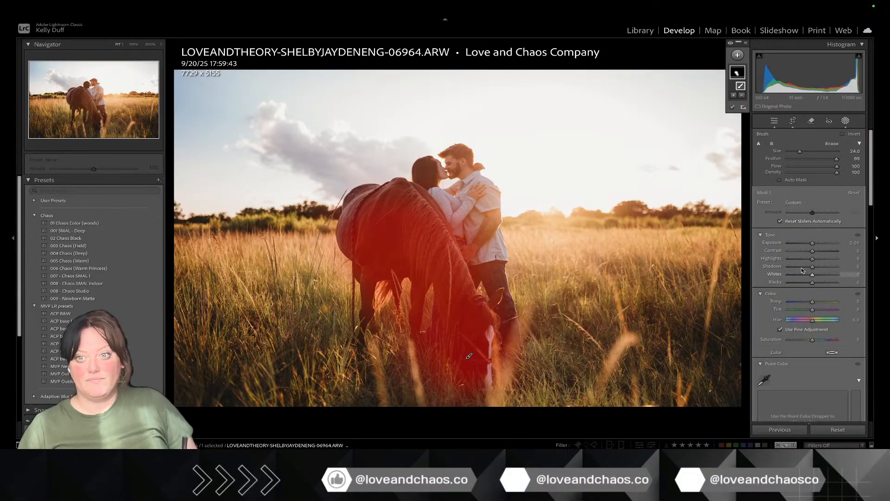
{"action": "left_click_drag", "start_coordinate": [815, 243], "coordinate": [816, 245]}
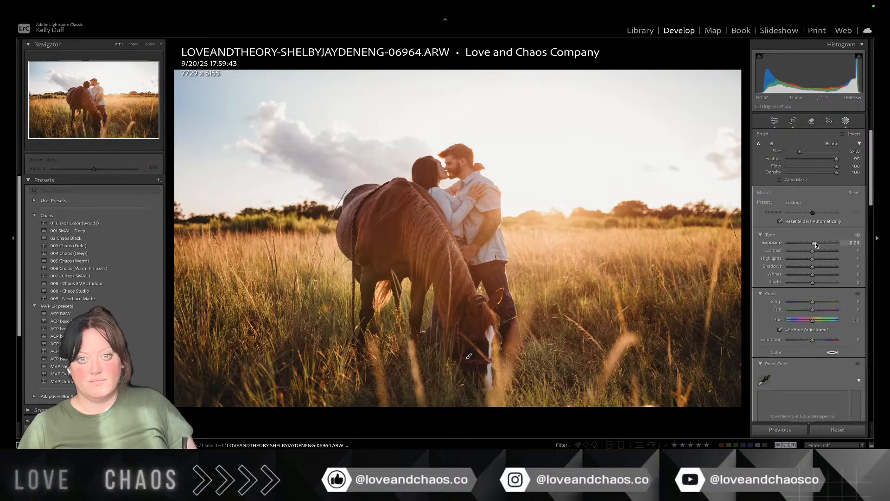
Step: Convert photo 06964 to black and white with the 02 Chaos Black preset and lower its overall exposure to about -0.10
{"action": "left_click", "coordinate": [97, 239]}
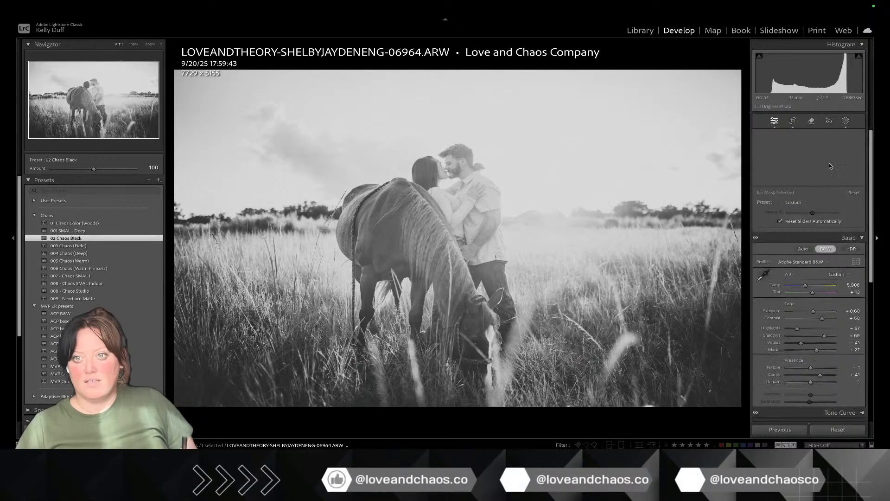
{"action": "key", "text": "k"}
{"action": "left_click_drag", "start_coordinate": [813, 209], "coordinate": [809, 209]}
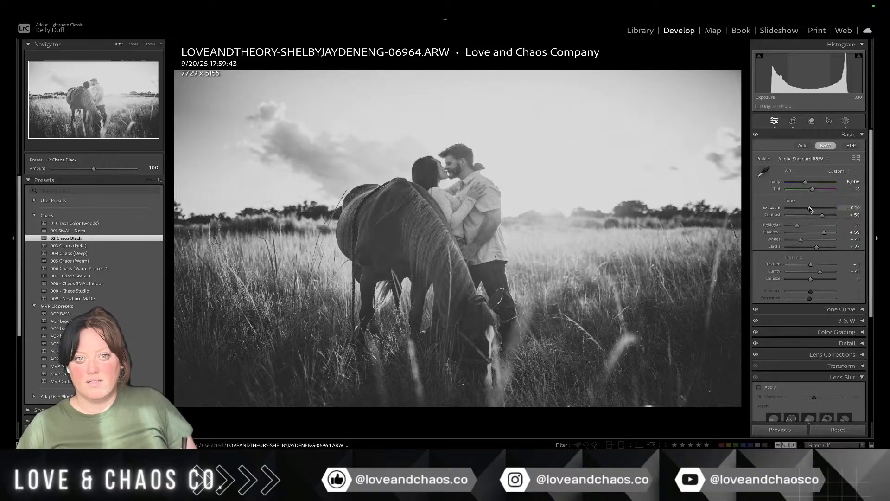
Step: Remove the building beside the trees at photo 06970's right edge using generative AI with a size 41 brush
{"action": "key", "text": "Right"}
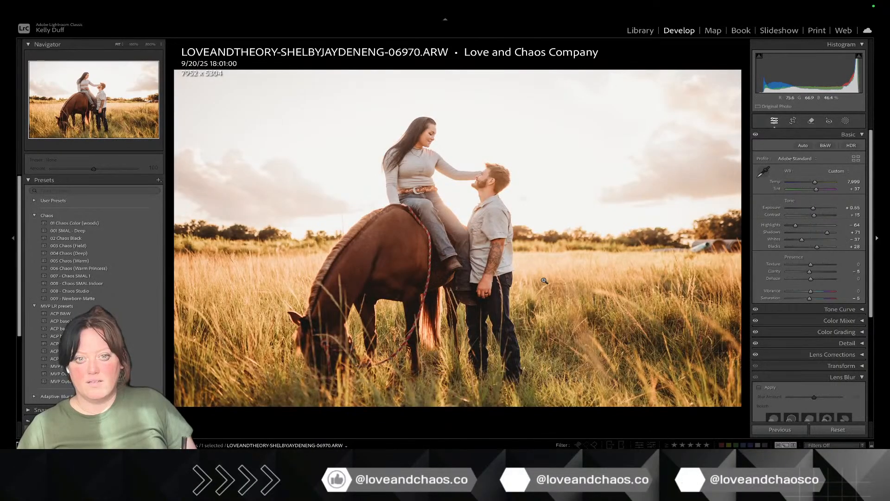
{"action": "left_click", "coordinate": [810, 122]}
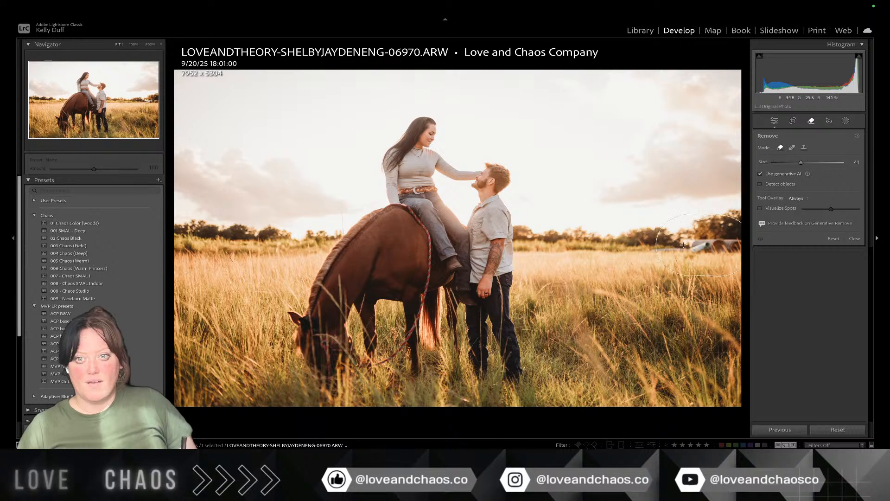
{"action": "left_click_drag", "start_coordinate": [674, 245], "coordinate": [746, 245]}
{"action": "left_click", "coordinate": [845, 250]}
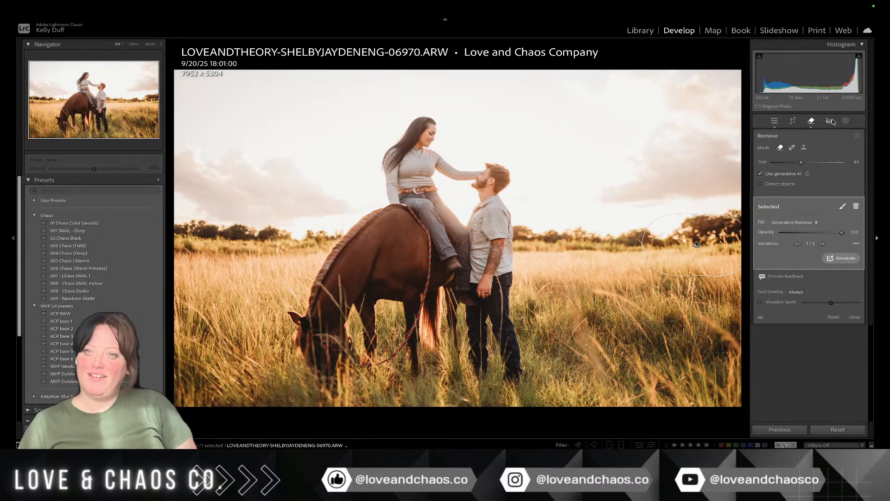
Step: Add a sky mask to photo 06970 with the Dark sky preset and lower the mask's exposure to about -0.76
{"action": "left_click", "coordinate": [846, 121]}
{"action": "left_click", "coordinate": [811, 152]}
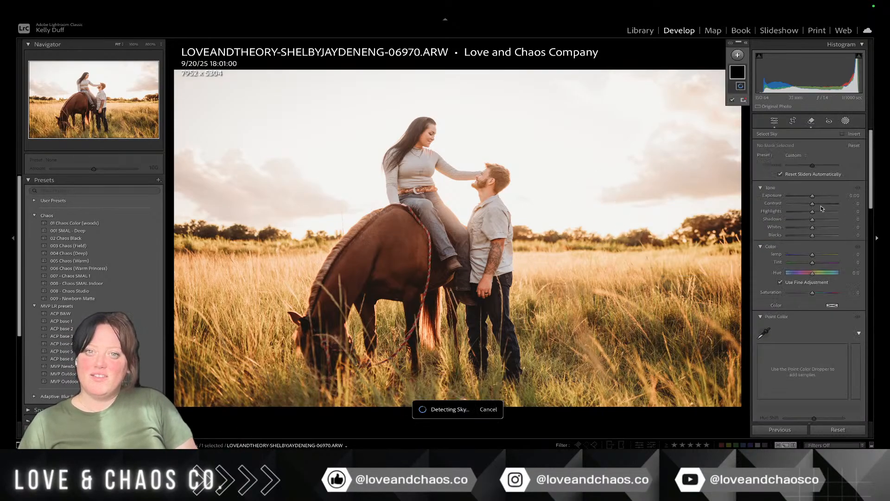
{"action": "left_click", "coordinate": [796, 156]}
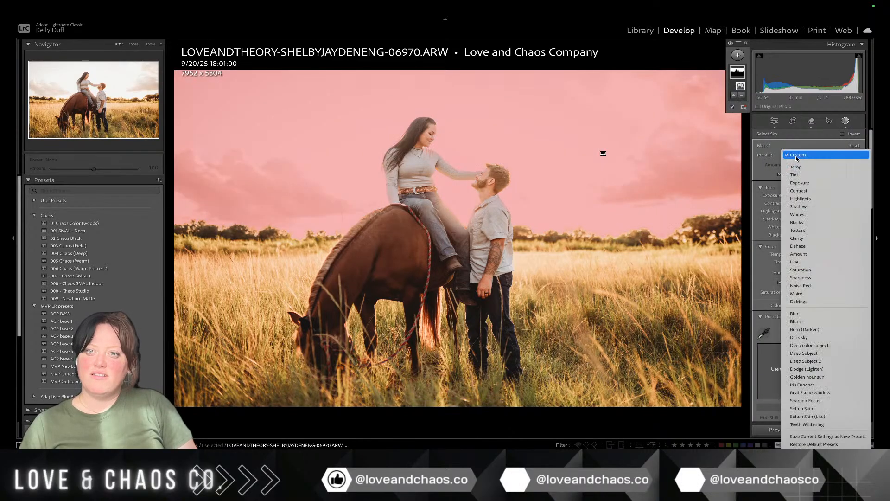
{"action": "left_click", "coordinate": [843, 337]}
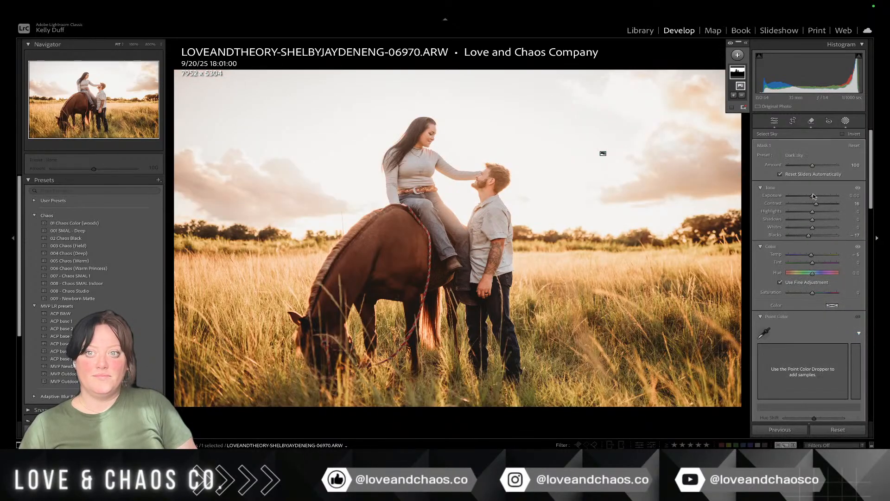
{"action": "left_click_drag", "start_coordinate": [813, 197], "coordinate": [808, 195]}
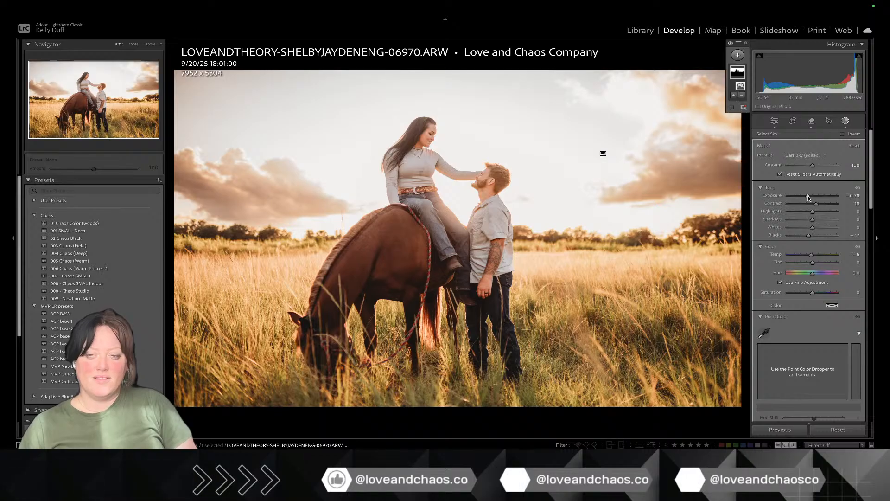
Step: Close masking and lower the overall exposure of photo 06970 to 0.25
{"action": "left_click", "coordinate": [845, 120]}
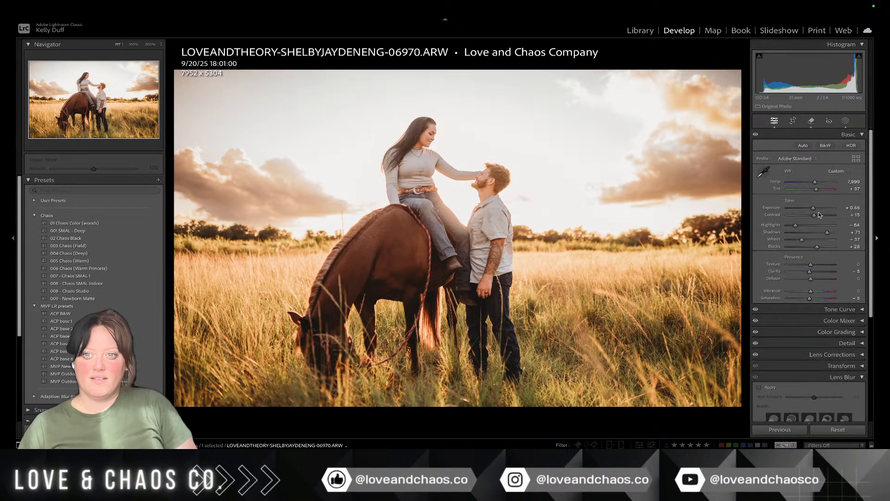
{"action": "left_click_drag", "start_coordinate": [813, 210], "coordinate": [811, 209]}
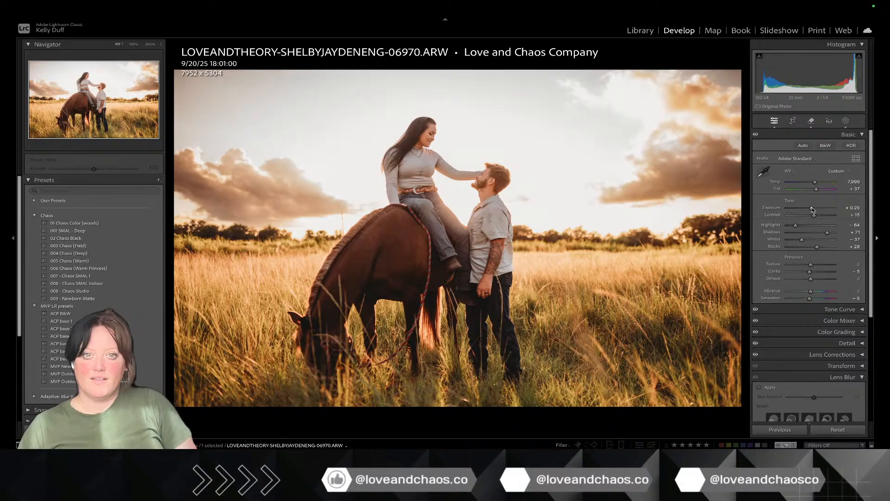
{"action": "left_click_drag", "start_coordinate": [813, 209], "coordinate": [812, 209]}
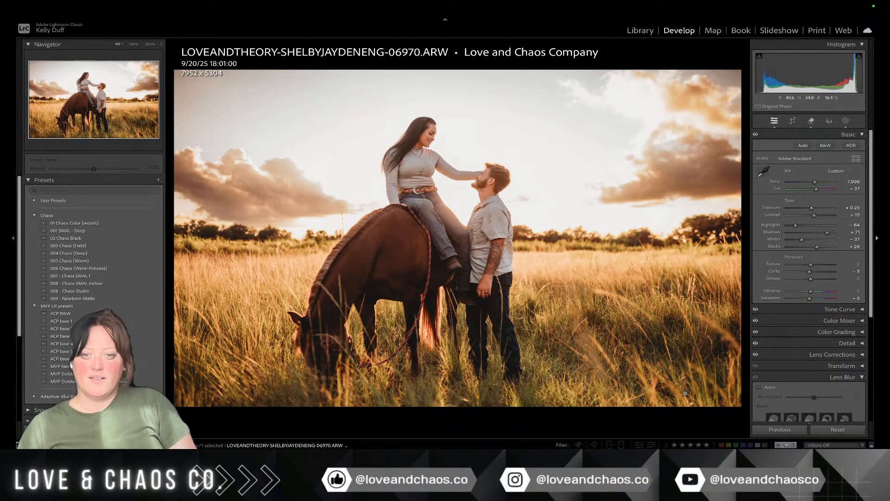
Step: Synchronize photo 06970's develop settings, including the sky mask, to the next photo, 06979
{"action": "key", "text": "shift+Right"}
{"action": "key", "text": "super+shift+s"}
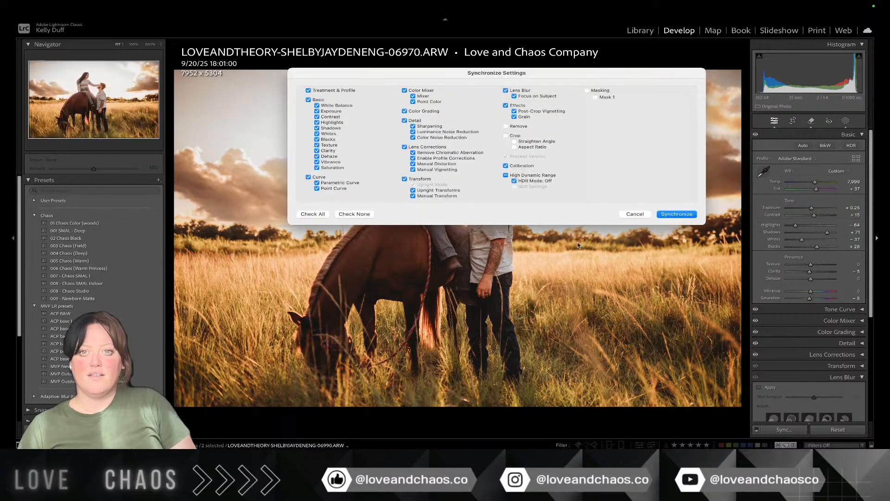
{"action": "left_click", "coordinate": [676, 214]}
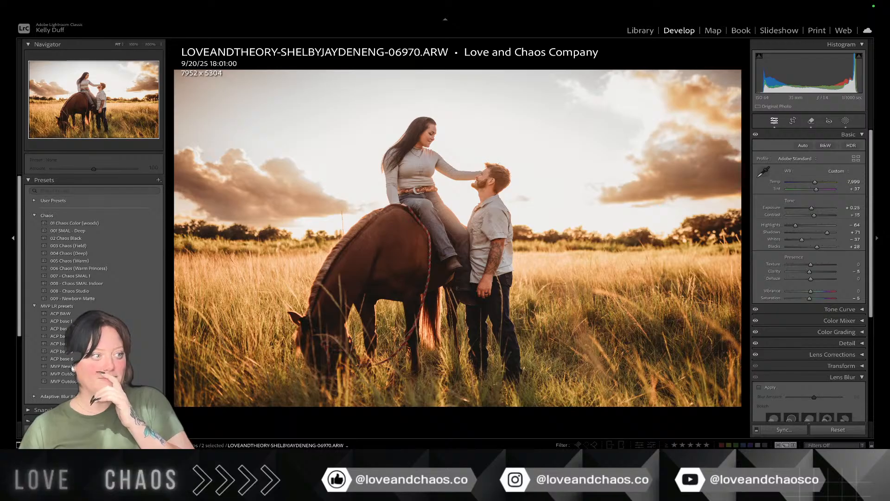
Step: Straighten the horizon of photo 06979 with a rotation angle of about 0.81, keeping the original aspect ratio
{"action": "key", "text": "Right"}
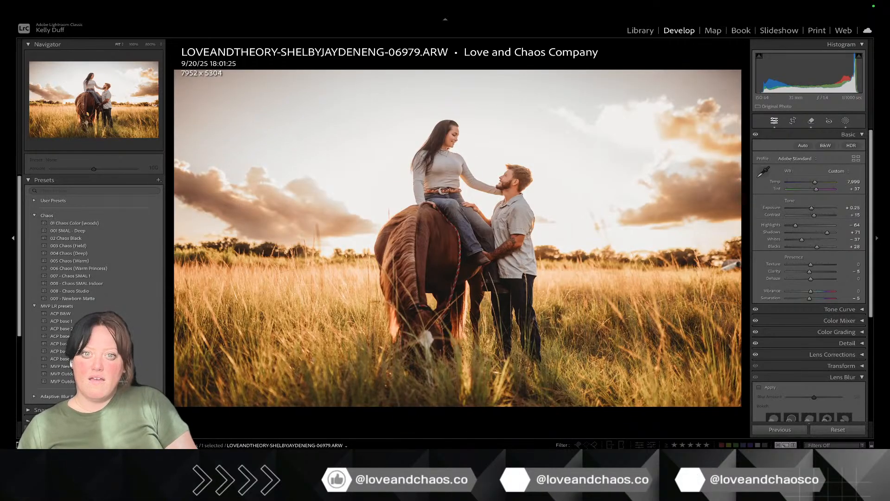
{"action": "key", "text": "Right"}
{"action": "key", "text": "r"}
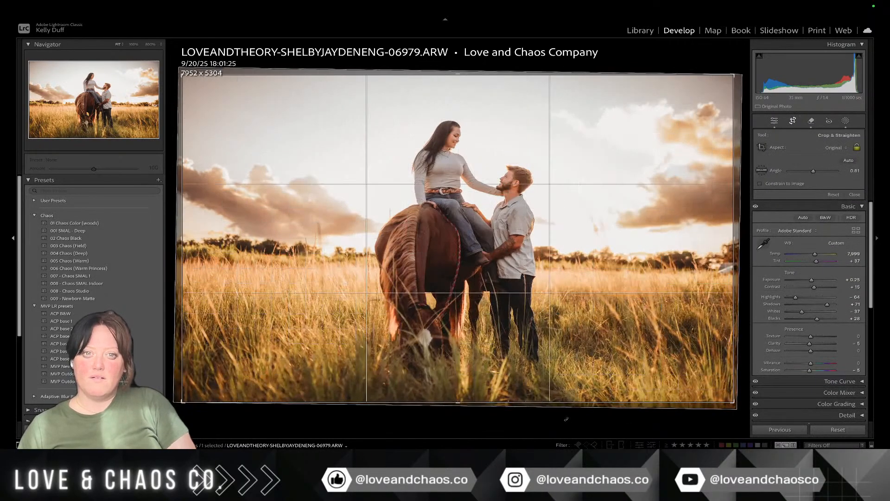
Step: Remove the distraction along the tree line at photo 06979's right edge using generative AI with a size 41 brush
{"action": "key", "text": "q"}
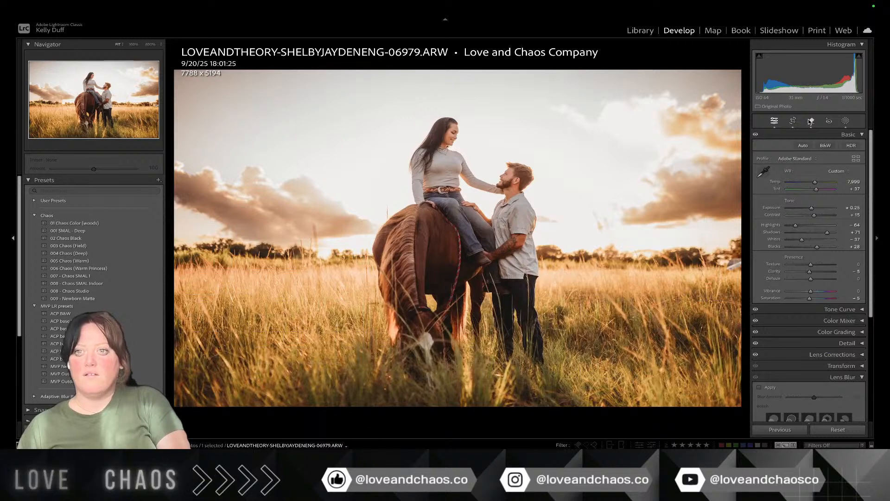
{"action": "left_click", "coordinate": [726, 263]}
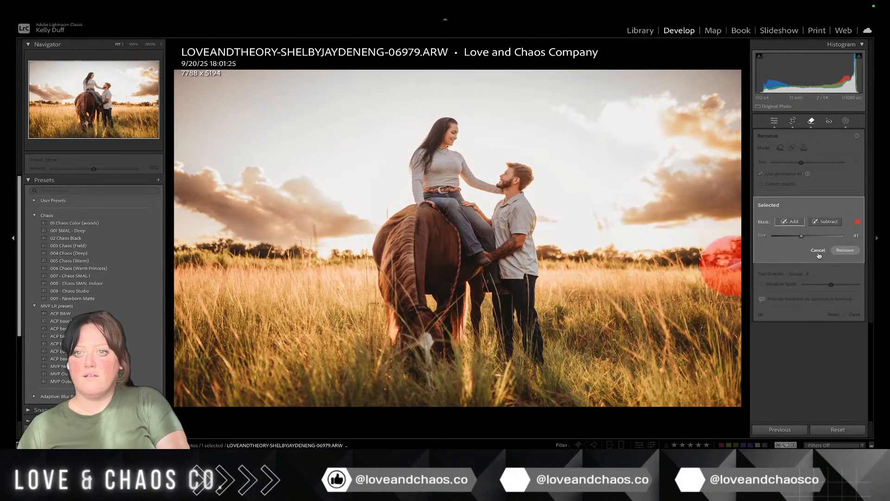
{"action": "left_click", "coordinate": [845, 250]}
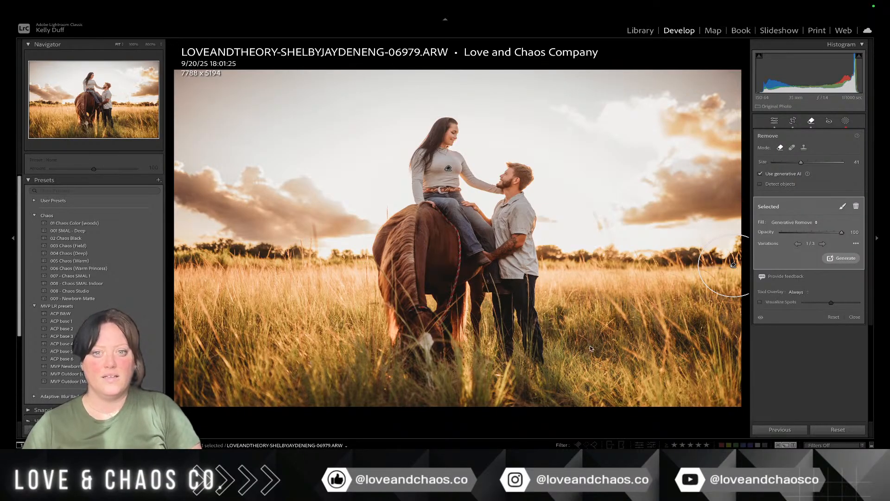
{"action": "key", "text": "q"}
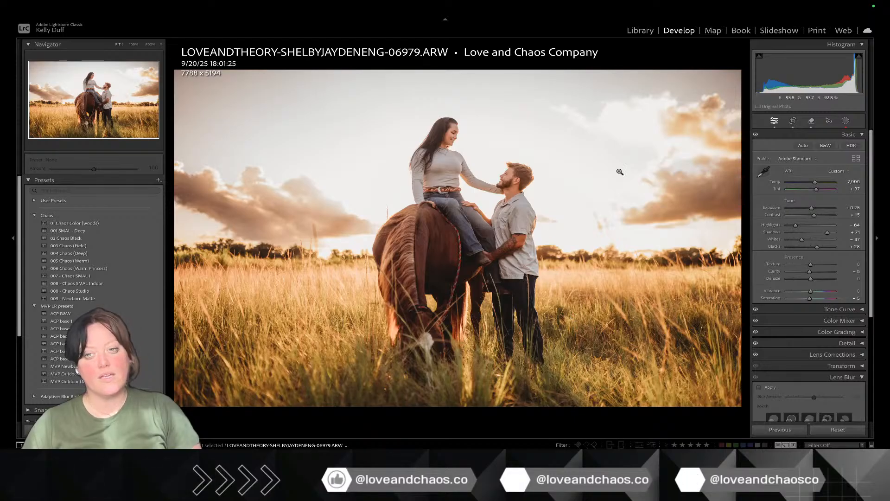
Step: Review the removal in photo 06979 and compare the photo before and after editing
{"action": "left_click", "coordinate": [811, 121]}
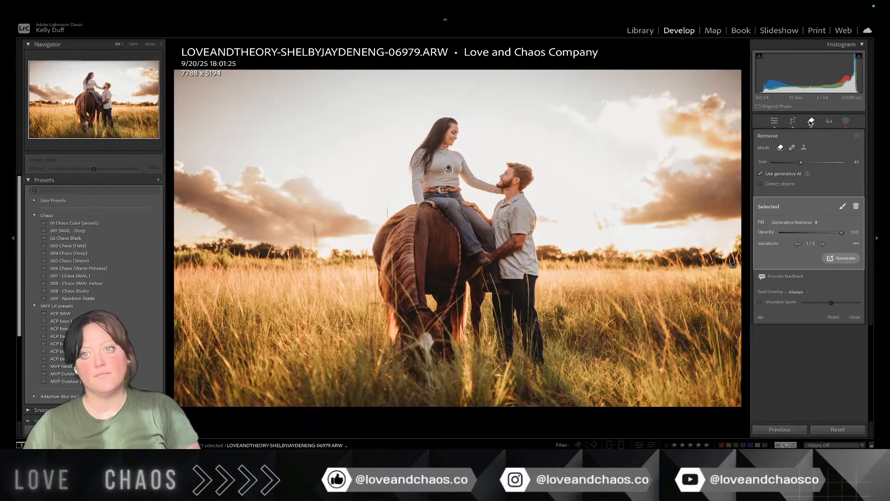
{"action": "key", "text": "q"}
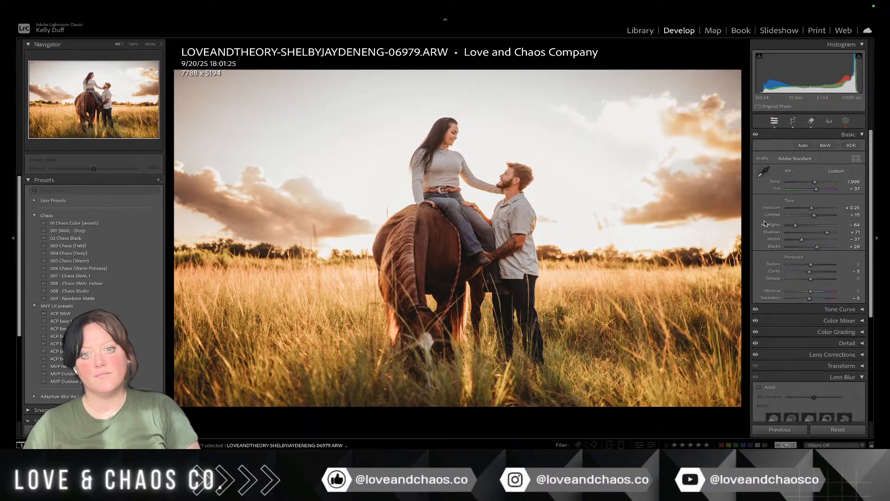
{"action": "key", "text": "backslash"}
{"action": "key", "text": "backslash"}
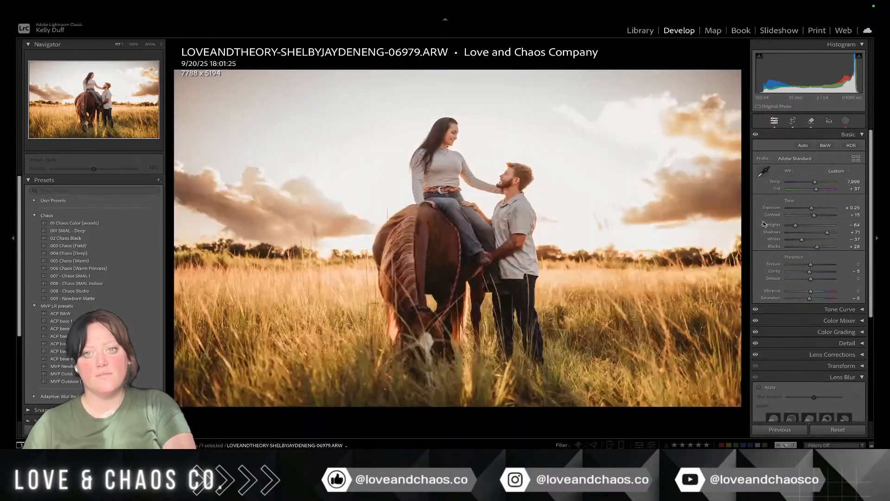
{"action": "key", "text": "backslash"}
{"action": "key", "text": "backslash"}
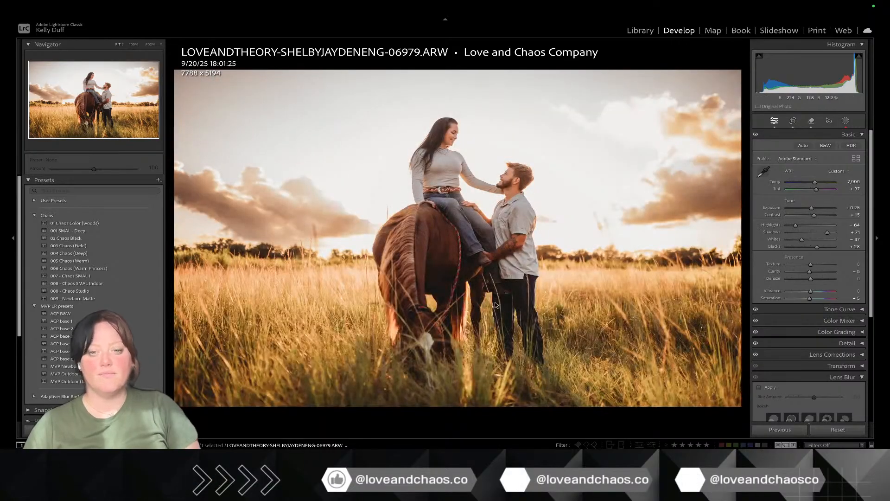
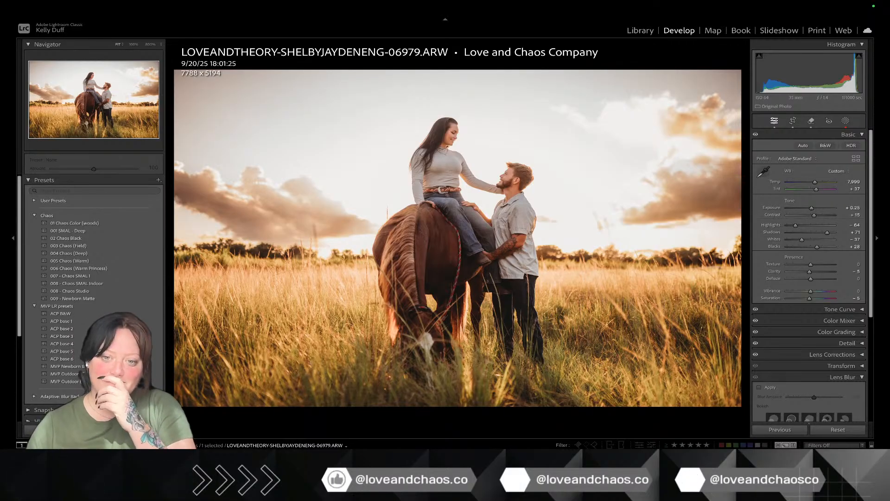
Step: Examine the couple and the horse up close in photo 06989 and compare it with photo 06990
{"action": "key", "text": "Right"}
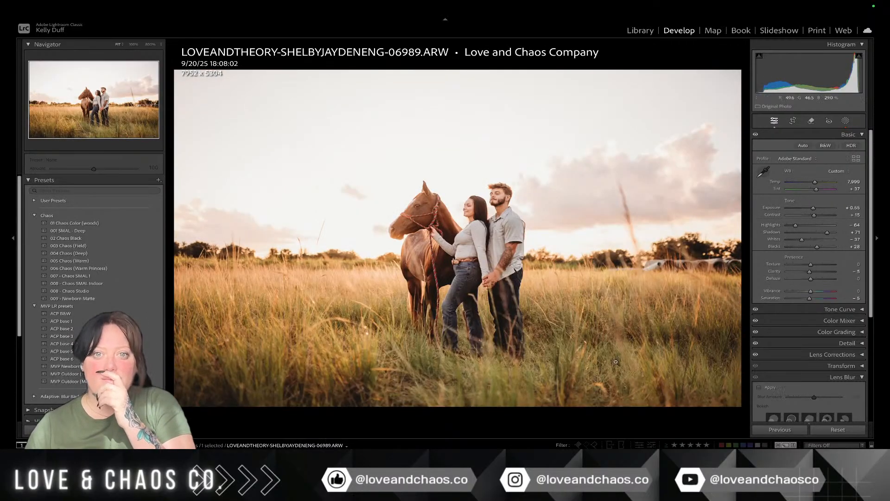
{"action": "left_click", "coordinate": [495, 202]}
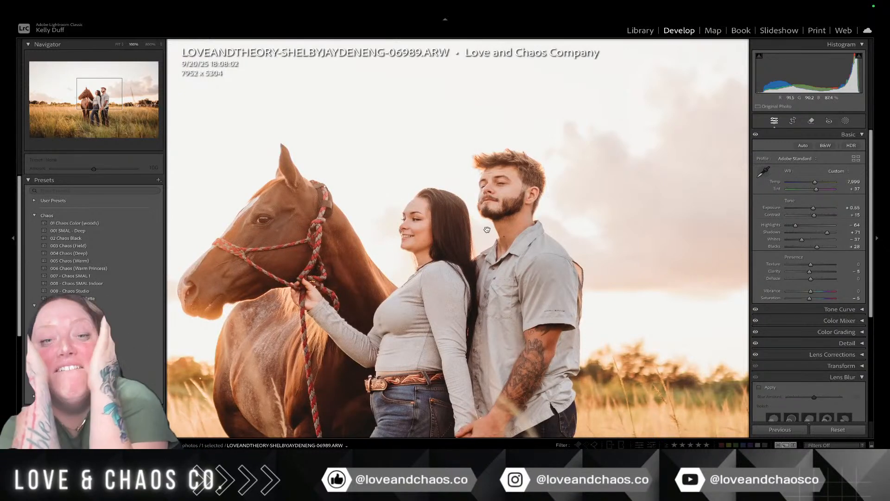
{"action": "scroll", "coordinate": [486, 229], "scroll_direction": "down", "scroll_amount": 3}
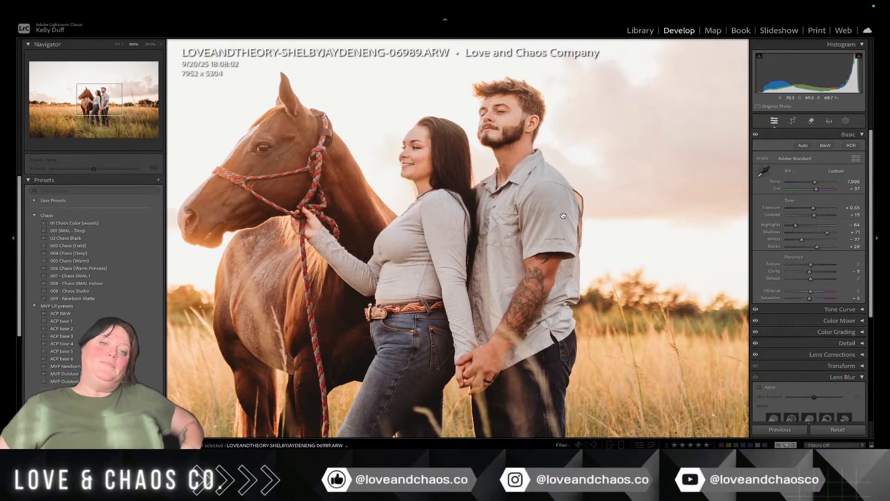
{"action": "left_click", "coordinate": [573, 188]}
{"action": "key", "text": "Right"}
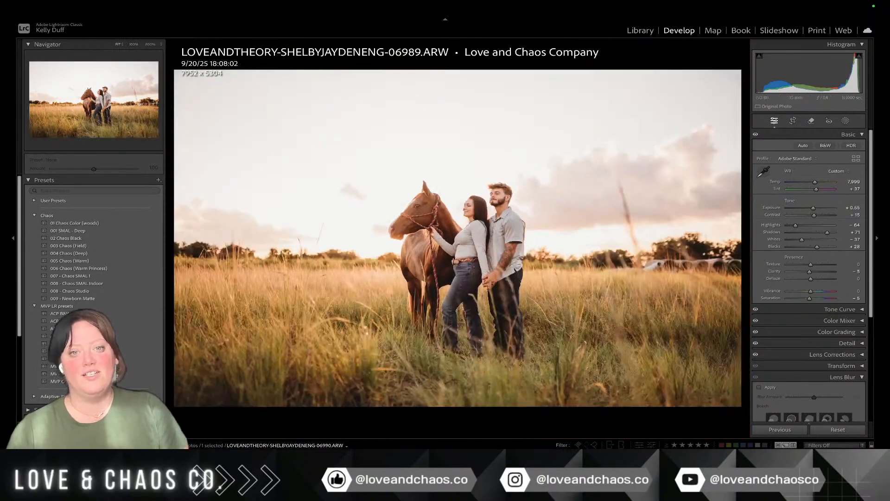
{"action": "left_click", "coordinate": [511, 212]}
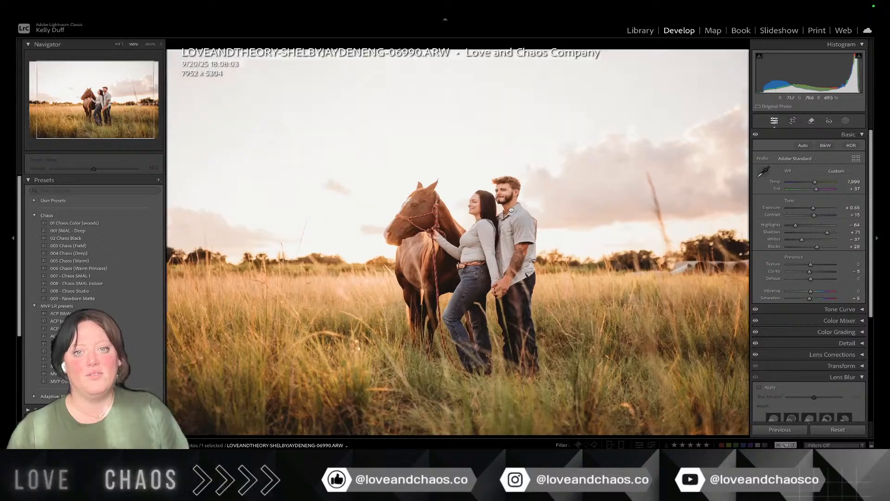
{"action": "left_click", "coordinate": [610, 434]}
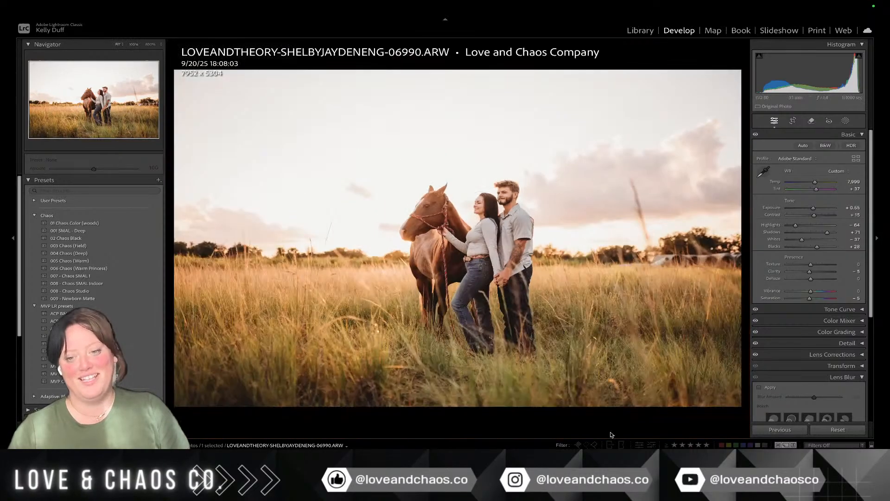
Step: Lower the overall exposure of photo 06989 to 0.25 and check the couple's faces up close
{"action": "key", "text": "Left"}
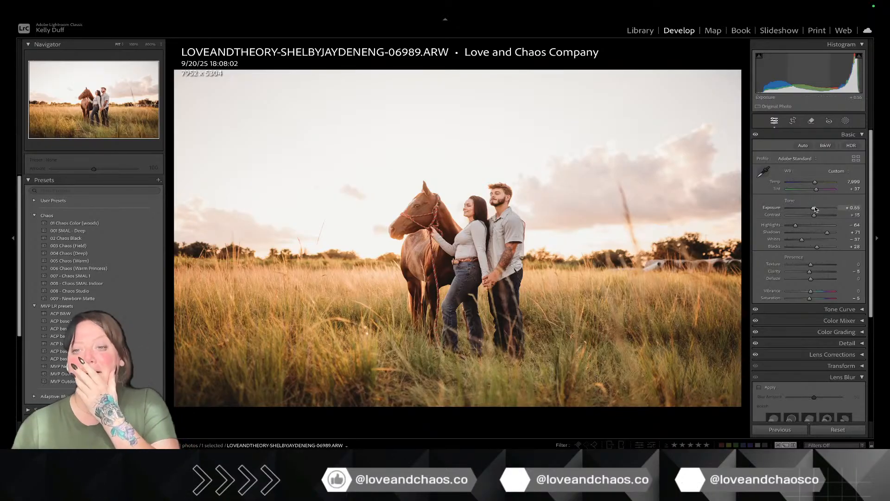
{"action": "left_click_drag", "start_coordinate": [814, 209], "coordinate": [812, 210]}
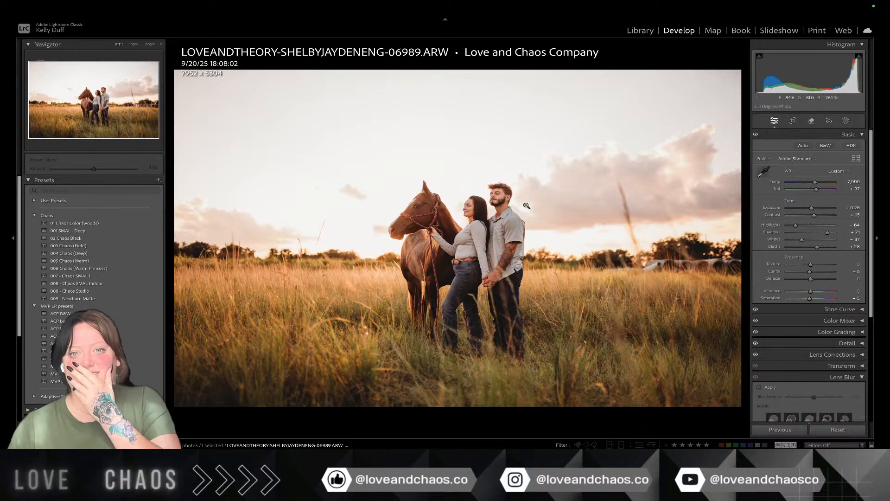
{"action": "left_click", "coordinate": [496, 197]}
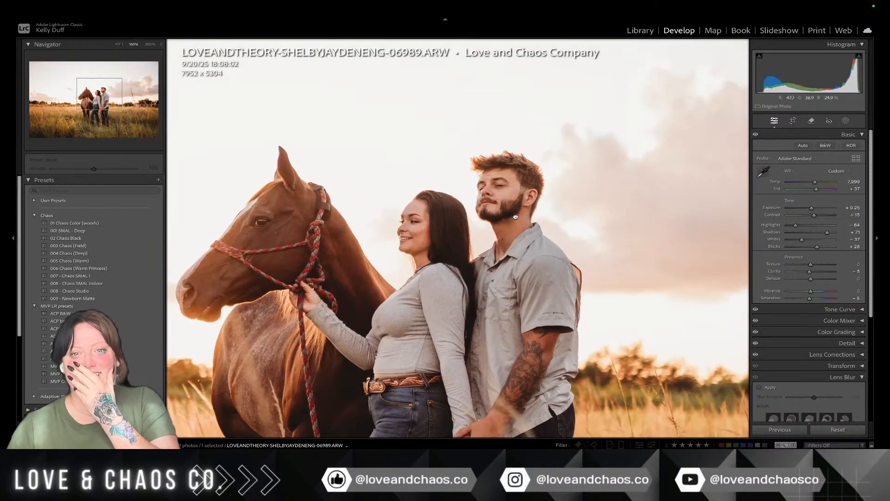
{"action": "left_click", "coordinate": [703, 357]}
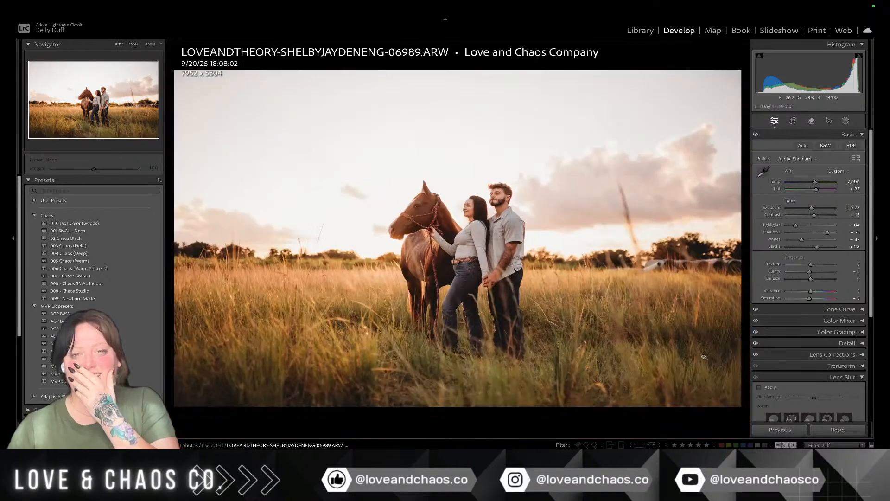
Step: Mask the sky in photo 06989, apply the Dark sky preset to it and set the mask's exposure to -0.18
{"action": "left_click", "coordinate": [846, 121]}
{"action": "left_click", "coordinate": [799, 148]}
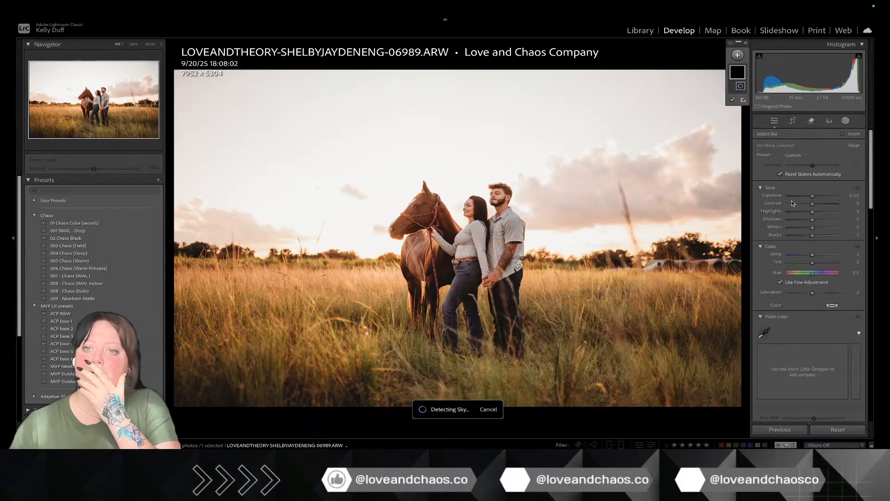
{"action": "left_click", "coordinate": [795, 154]}
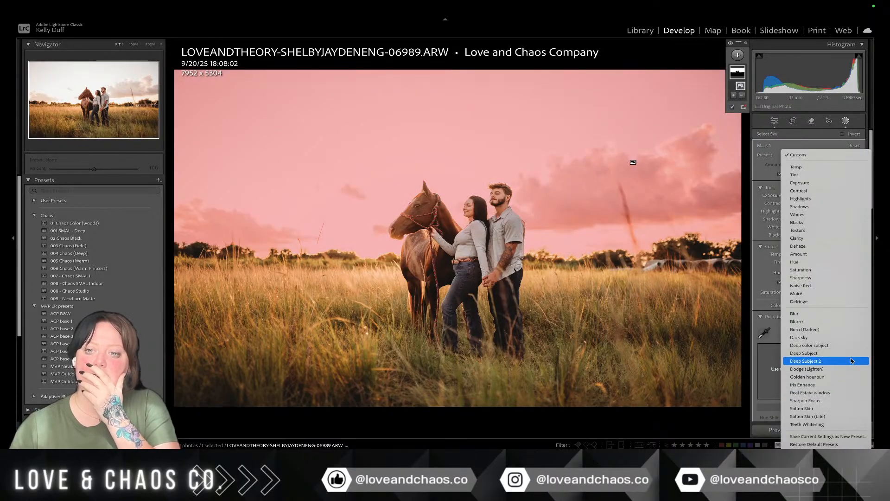
{"action": "left_click", "coordinate": [825, 337]}
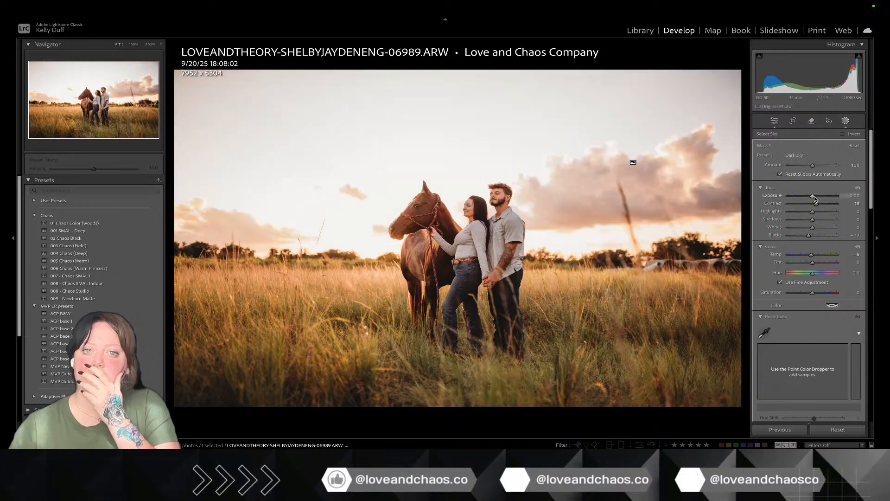
{"action": "left_click_drag", "start_coordinate": [814, 196], "coordinate": [813, 196]}
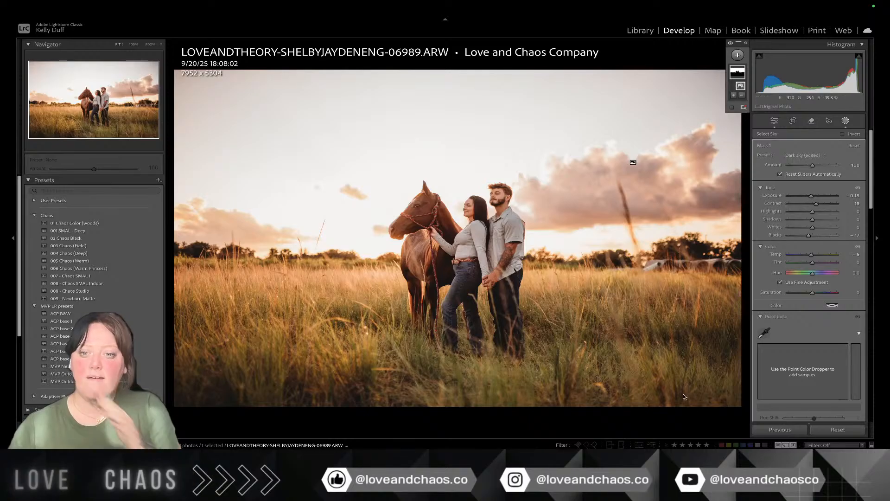
Step: Synchronize photo 06989's settings, including the sky mask, to photo 06990 and view photo 06990
{"action": "key", "text": "shift+Right"}
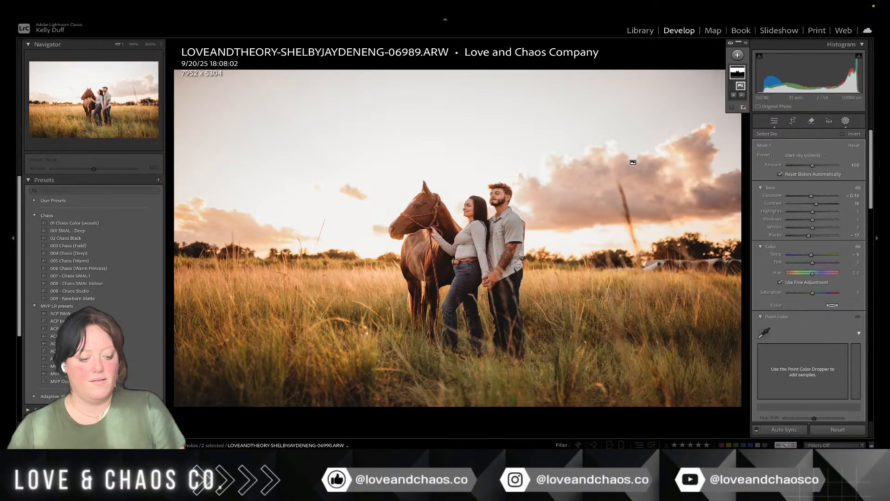
{"action": "key", "text": "super+shift+s"}
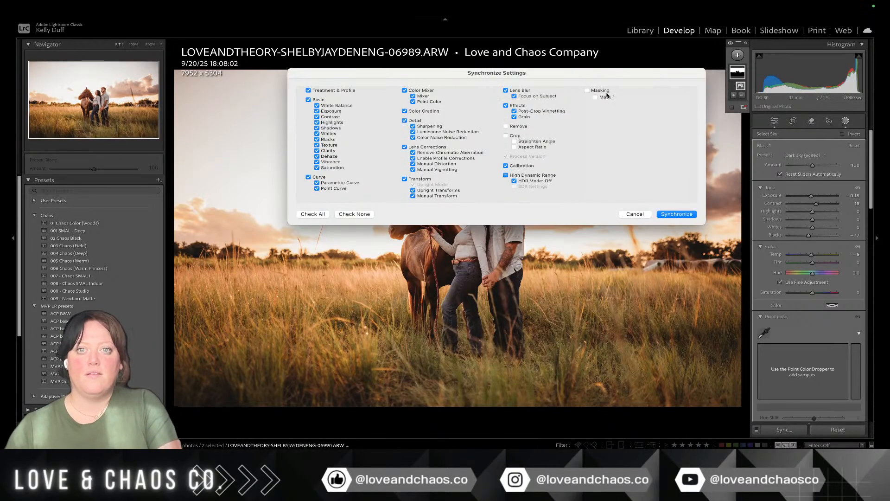
{"action": "key", "text": "Return"}
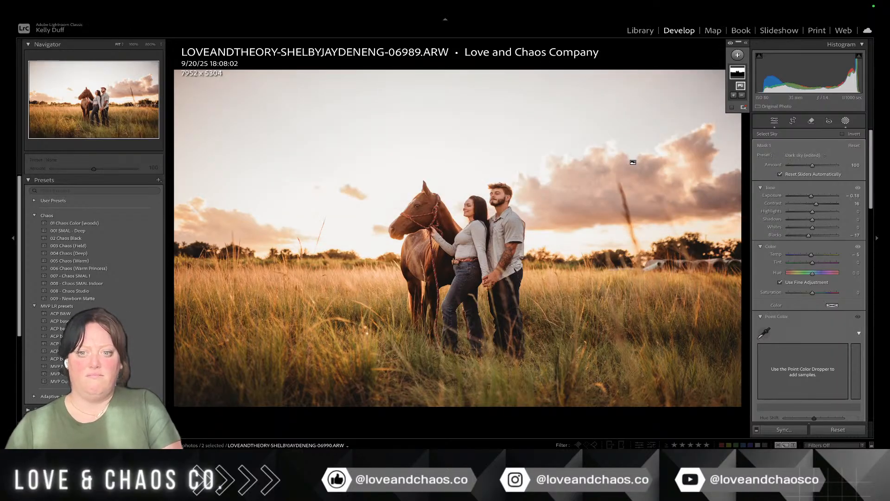
{"action": "key", "text": "Right"}
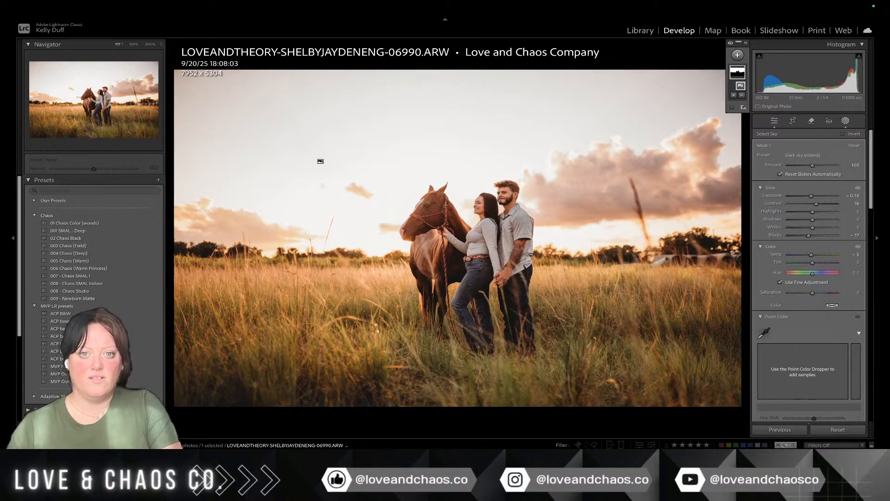
Step: Select photos 06989 and 06990 together and open them as layers in one Photoshop document
{"action": "key", "text": "shift+Left"}
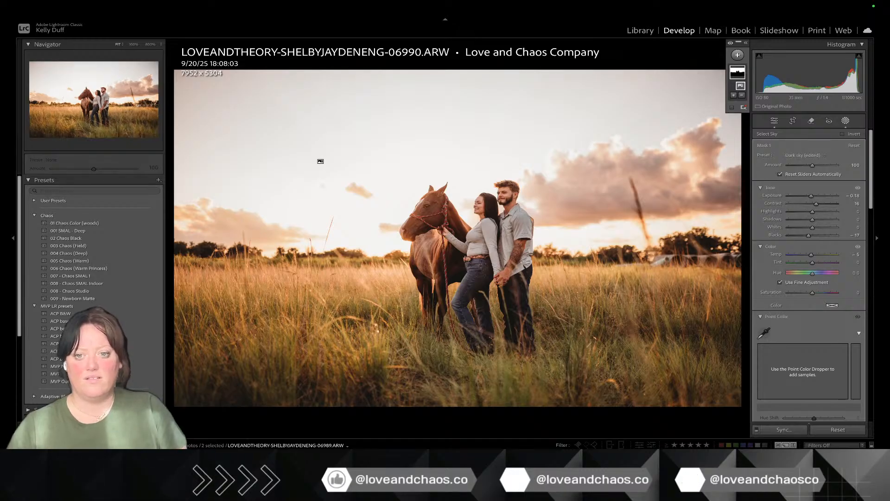
{"action": "right_click", "coordinate": [642, 240]}
{"action": "mouse_move", "coordinate": [658, 300]}
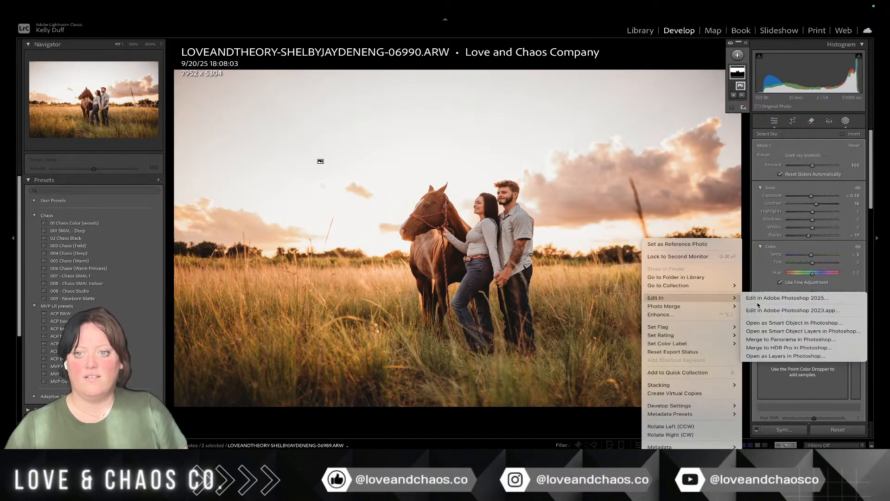
{"action": "left_click", "coordinate": [785, 355]}
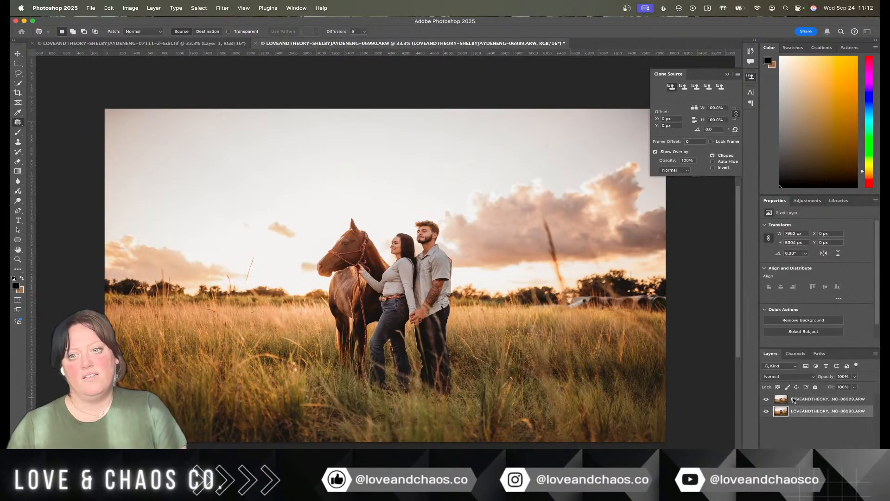
Step: Auto-align the 06989 and 06990 layers
{"action": "left_click", "coordinate": [90, 8]}
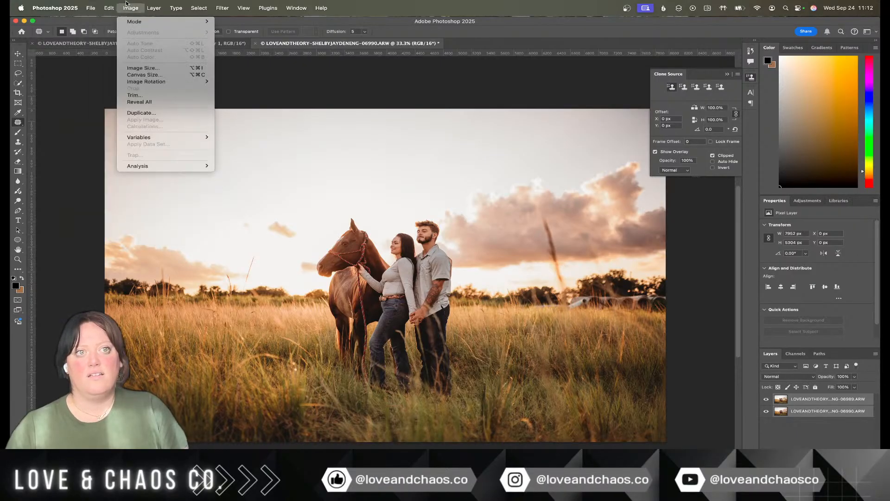
{"action": "mouse_move", "coordinate": [109, 8]}
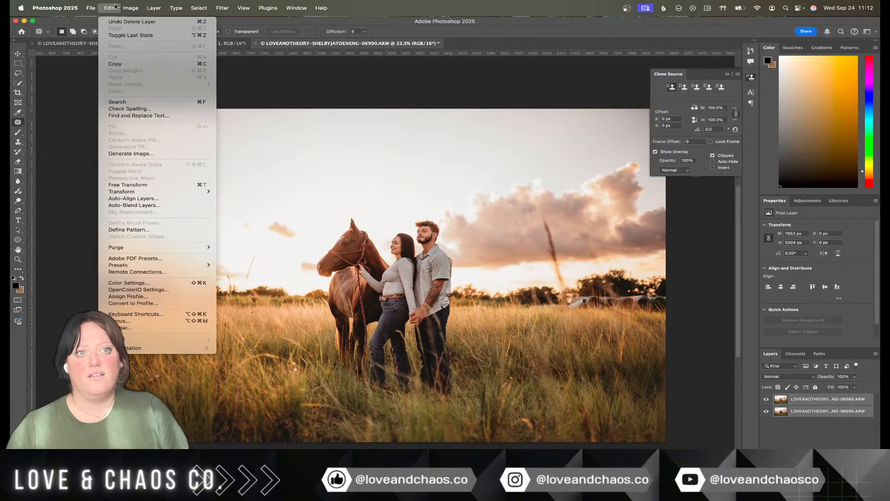
{"action": "left_click", "coordinate": [134, 199]}
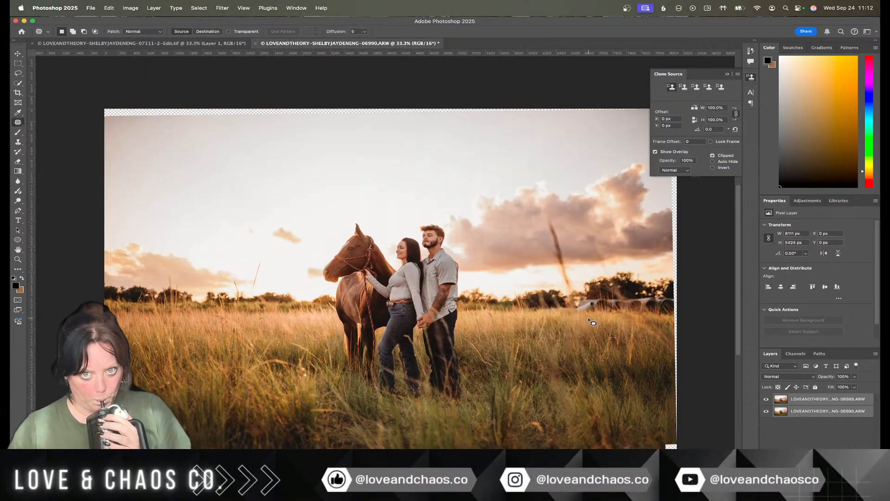
Step: Compare the aligned photos by toggling the visibility of the 06989 layer
{"action": "left_click", "coordinate": [766, 399]}
{"action": "left_click", "coordinate": [766, 399]}
{"action": "left_click", "coordinate": [766, 399]}
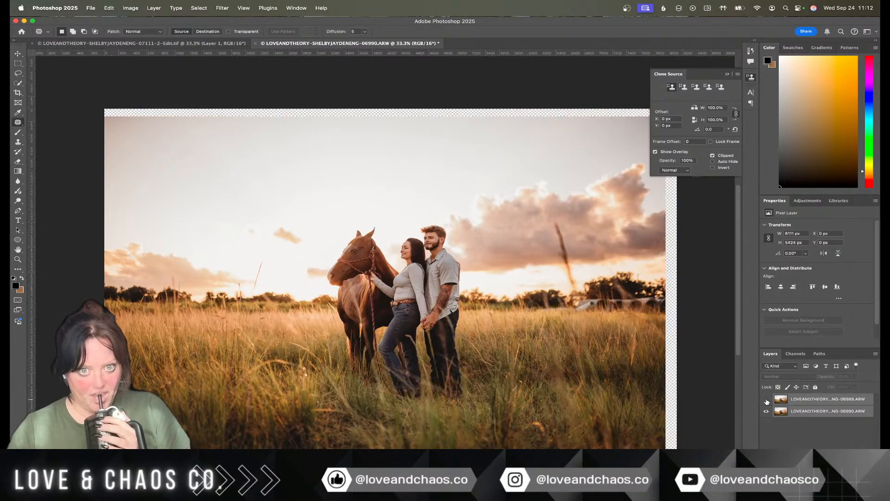
{"action": "left_click", "coordinate": [767, 399]}
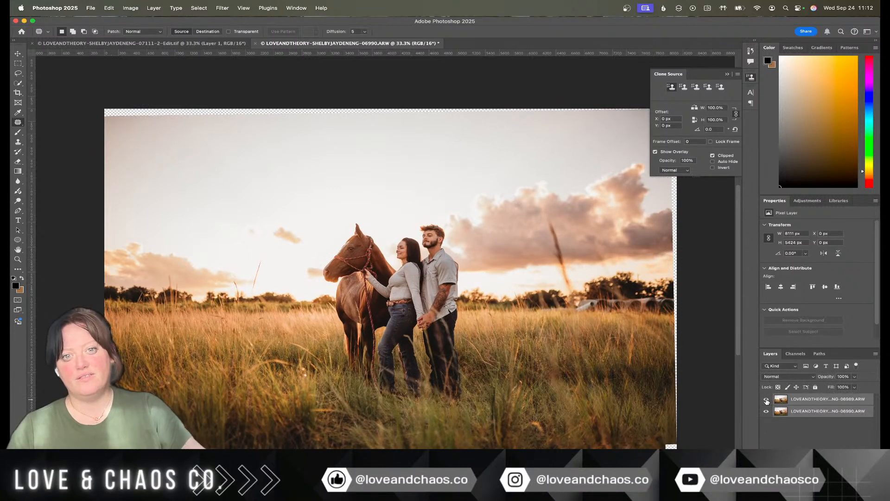
{"action": "left_click", "coordinate": [767, 399]}
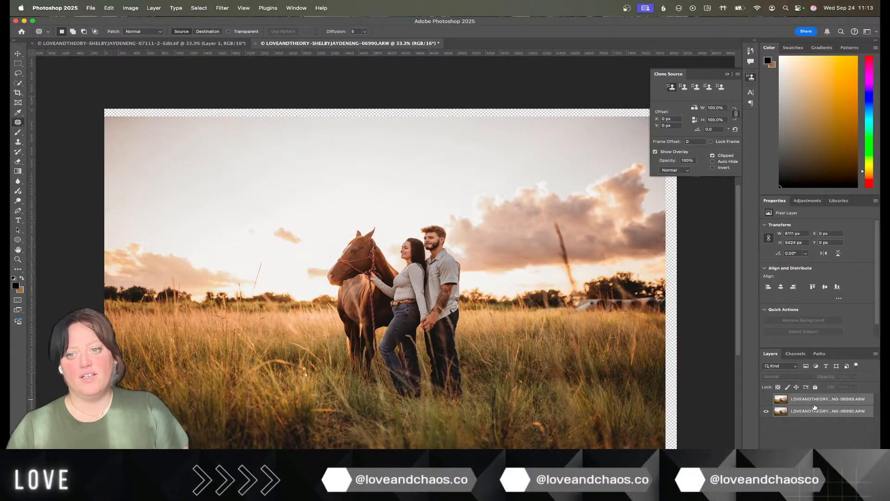
Step: Add a white layer mask to the visible 06989 layer and choose a smaller soft brush for working around the man's head
{"action": "left_click", "coordinate": [798, 404]}
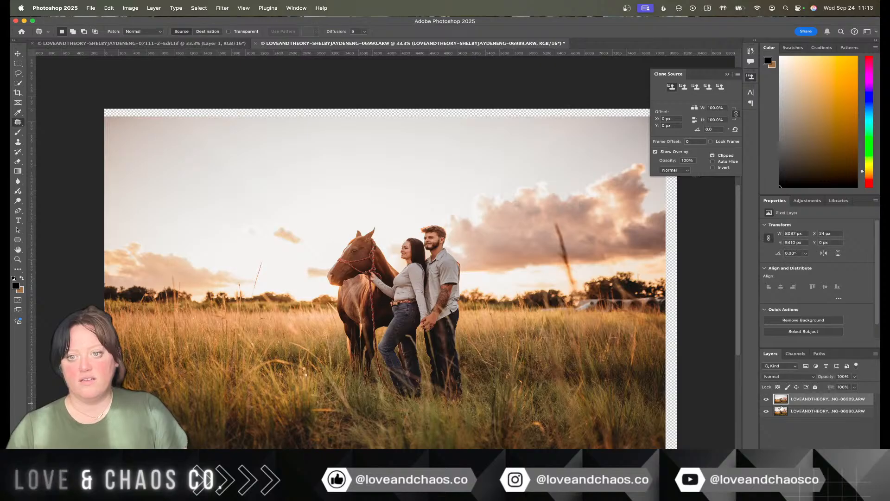
{"action": "left_click", "coordinate": [767, 400]}
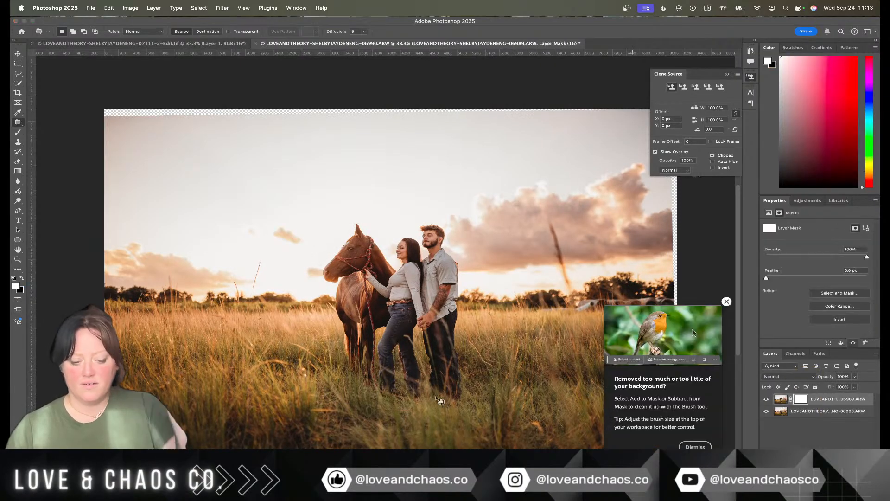
{"action": "key", "text": "b"}
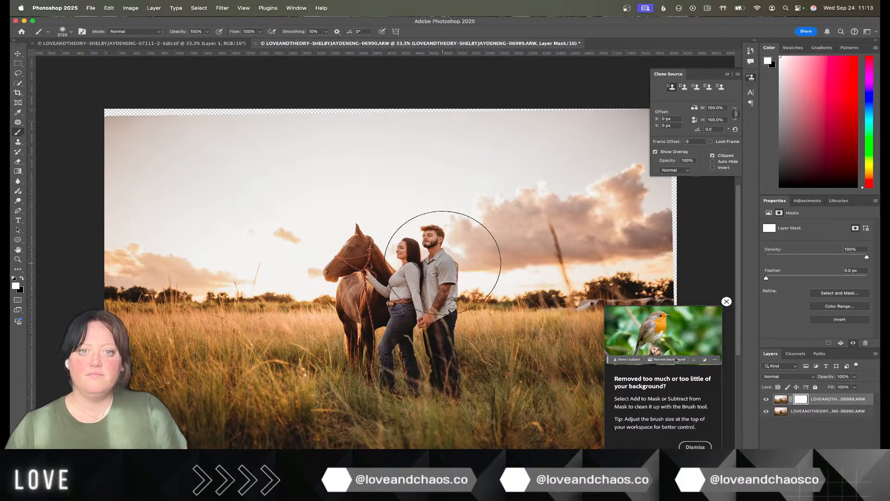
{"action": "right_click", "coordinate": [448, 263]}
{"action": "left_click_drag", "start_coordinate": [537, 281], "coordinate": [522, 281]}
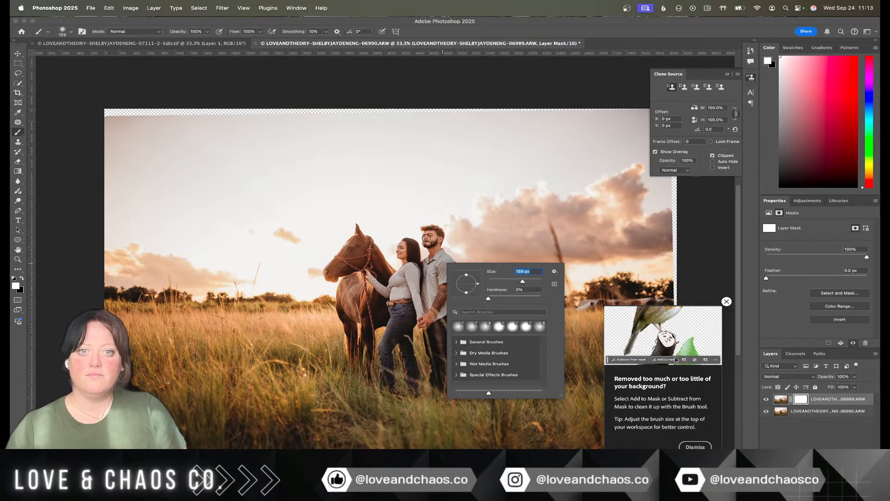
{"action": "scroll", "coordinate": [560, 256], "scroll_direction": "up", "scroll_amount": 5}
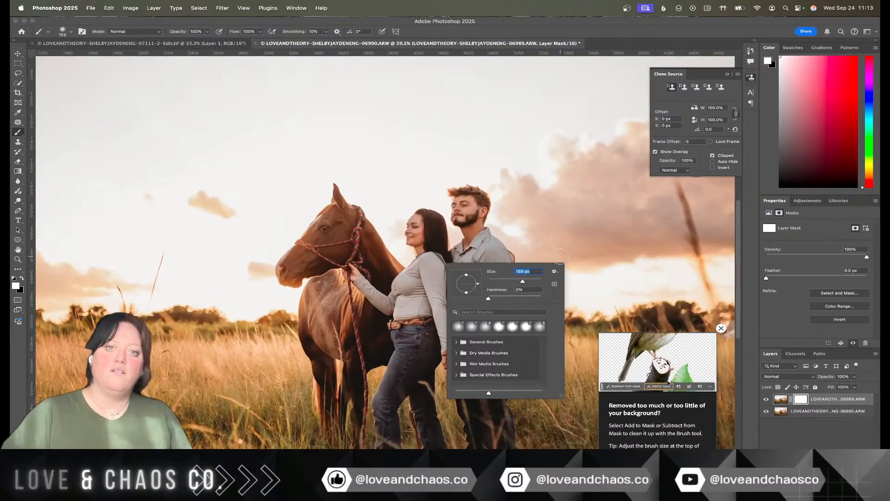
{"action": "scroll", "coordinate": [441, 241], "scroll_direction": "right", "scroll_amount": 5}
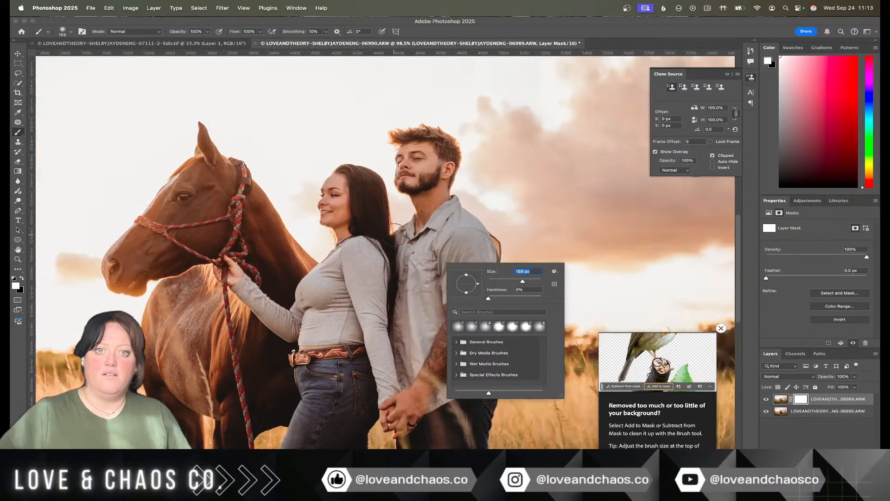
{"action": "scroll", "coordinate": [321, 164], "scroll_direction": "up", "scroll_amount": 3}
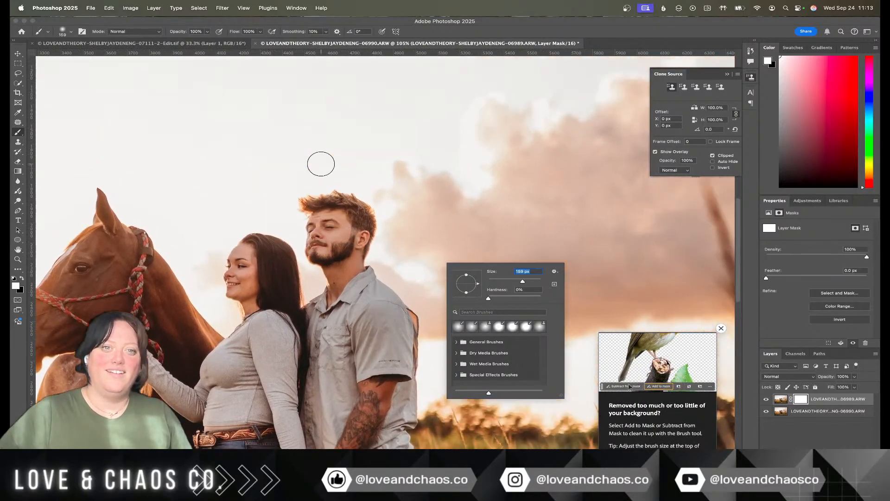
{"action": "scroll", "coordinate": [321, 163], "scroll_direction": "up", "scroll_amount": 1}
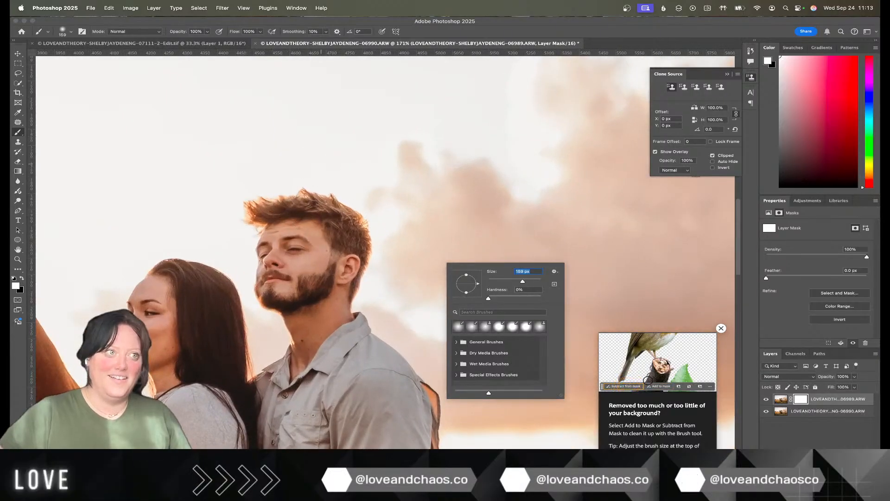
Step: Try painting black on the 06989 layer mask over the man's face to reveal the 06990 version, and undo the stroke
{"action": "key", "text": "super+Tab"}
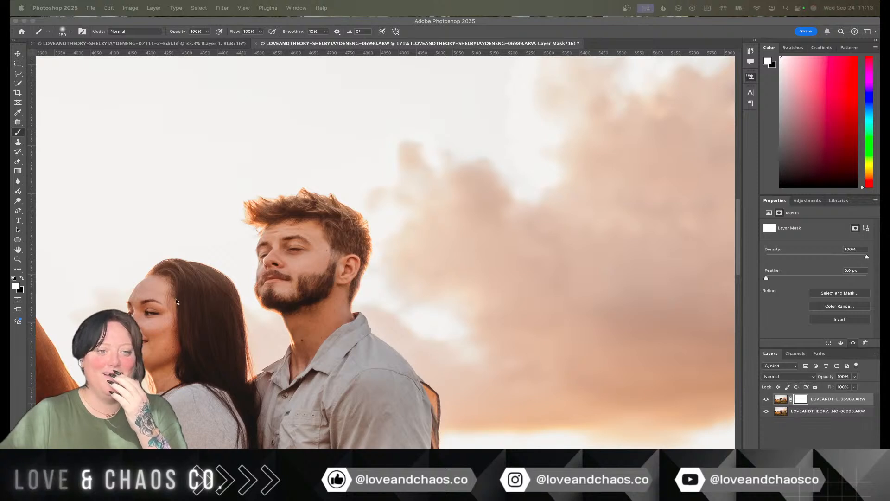
{"action": "left_click", "coordinate": [352, 278]}
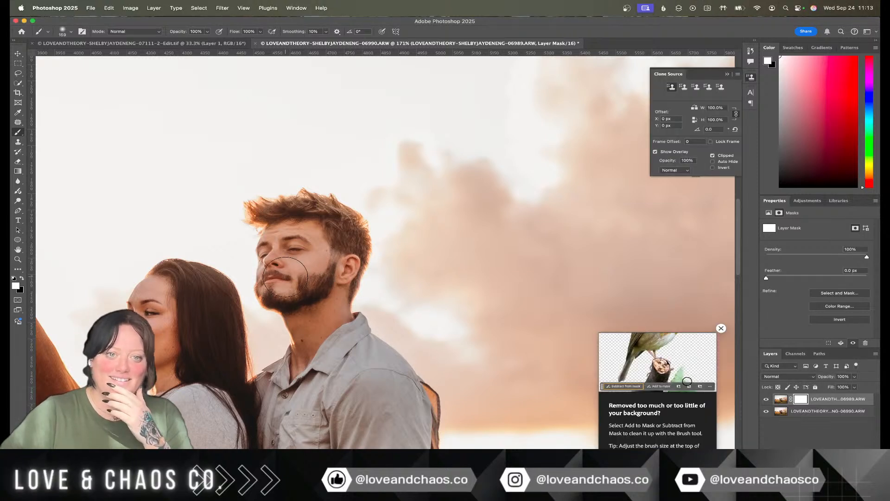
{"action": "left_click_drag", "start_coordinate": [284, 258], "coordinate": [271, 301]}
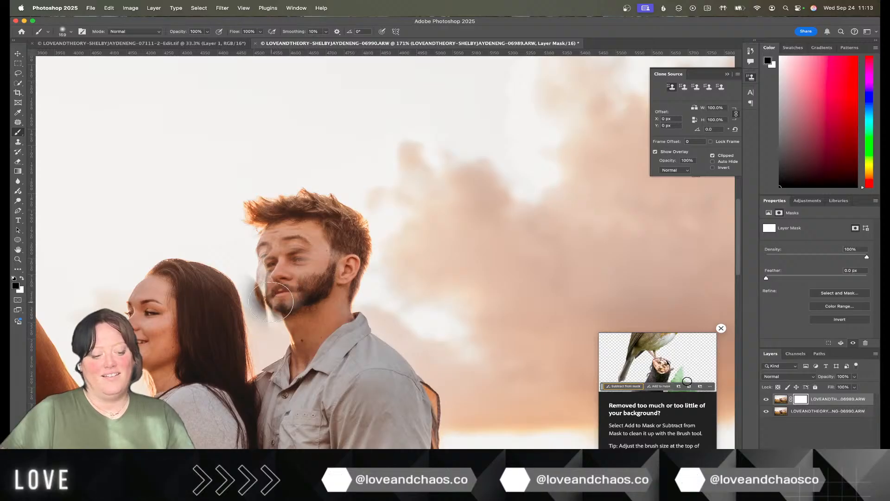
{"action": "key", "text": "super+z"}
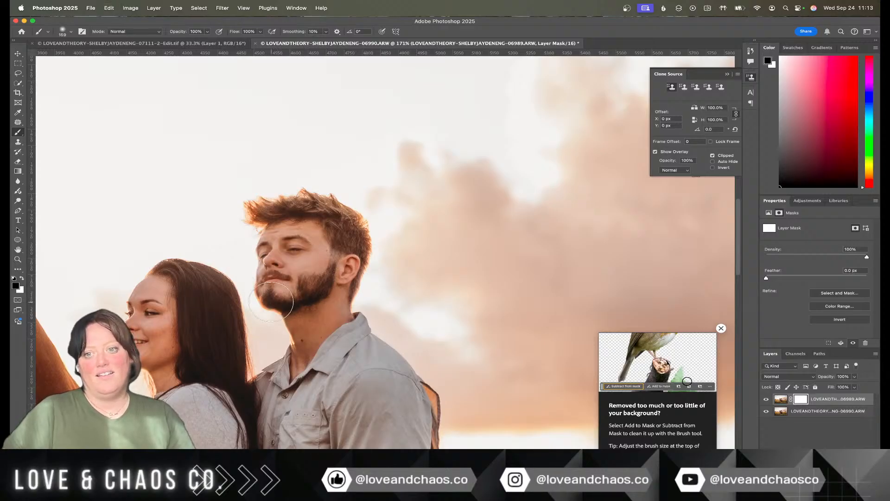
Step: Check how the couple overlaps in both photos by fading the 06989 layer to 9% opacity, and restore its opacity to 100%
{"action": "left_click", "coordinate": [854, 376]}
{"action": "left_click_drag", "start_coordinate": [854, 387], "coordinate": [832, 386]}
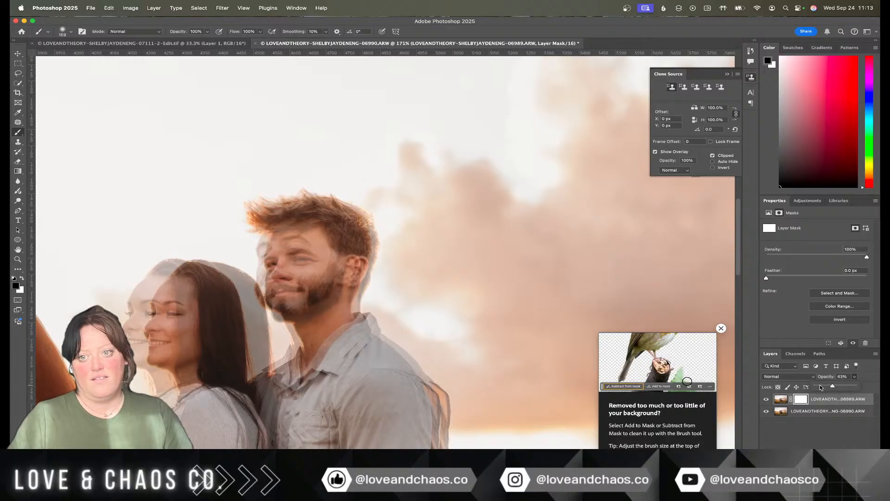
{"action": "left_click_drag", "start_coordinate": [820, 387], "coordinate": [819, 387]}
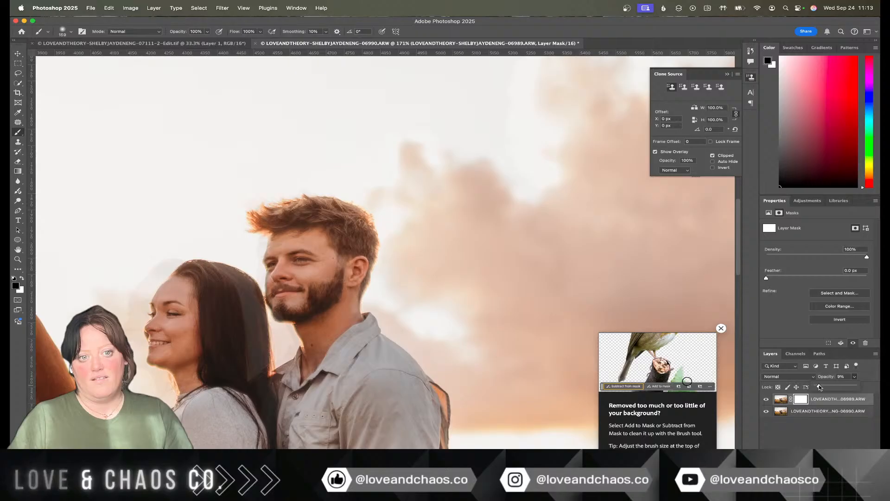
{"action": "left_click_drag", "start_coordinate": [331, 349], "coordinate": [450, 168]}
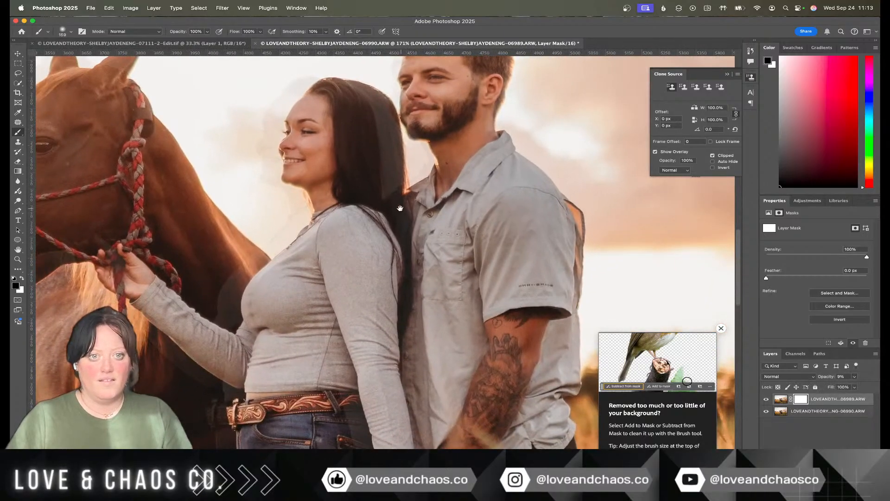
{"action": "left_click", "coordinate": [854, 376]}
{"action": "left_click_drag", "start_coordinate": [848, 384], "coordinate": [860, 385]}
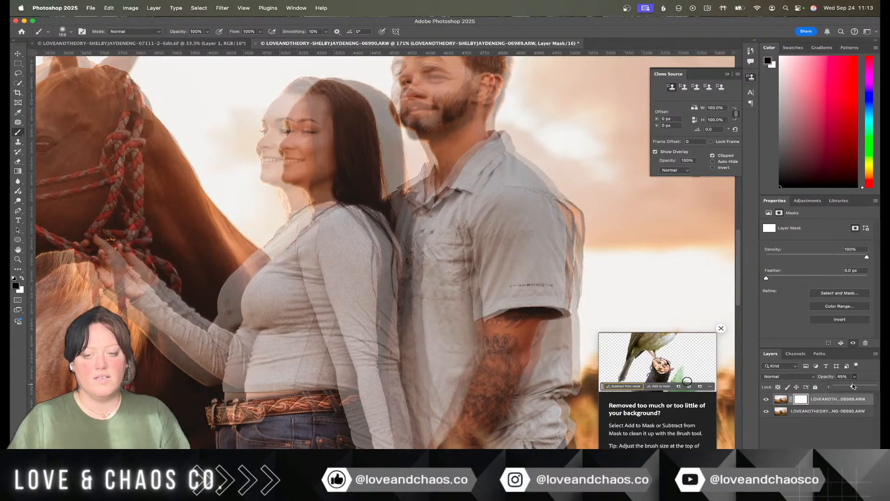
{"action": "left_click_drag", "start_coordinate": [852, 386], "coordinate": [842, 387]}
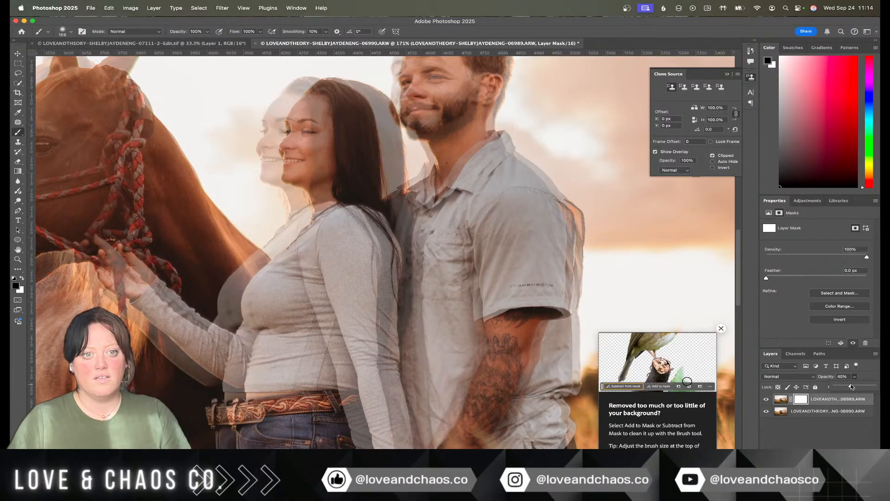
{"action": "left_click_drag", "start_coordinate": [852, 386], "coordinate": [874, 386]}
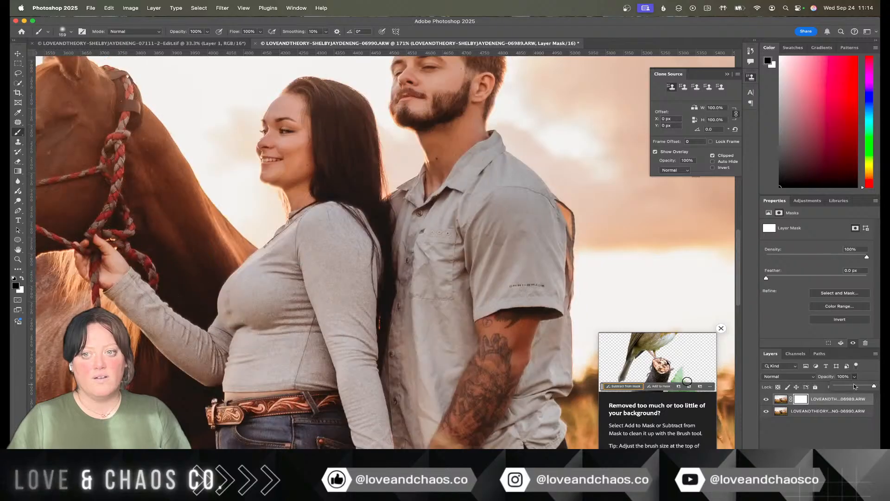
Step: Paint black on the 06989 layer mask over the man's head, neck, shoulder and shirt to reveal the 06990 version
{"action": "mouse_move", "coordinate": [410, 144]}
{"action": "left_mouse_down"}
{"action": "mouse_move", "coordinate": [422, 162]}
{"action": "mouse_move", "coordinate": [400, 143]}
{"action": "mouse_move", "coordinate": [397, 119]}
{"action": "mouse_move", "coordinate": [368, 95]}
{"action": "mouse_move", "coordinate": [284, 104]}
{"action": "mouse_move", "coordinate": [311, 110]}
{"action": "mouse_move", "coordinate": [285, 135]}
{"action": "mouse_move", "coordinate": [290, 168]}
{"action": "mouse_move", "coordinate": [267, 109]}
{"action": "mouse_move", "coordinate": [270, 145]}
{"action": "mouse_move", "coordinate": [311, 201]}
{"action": "mouse_move", "coordinate": [327, 182]}
{"action": "mouse_move", "coordinate": [327, 199]}
{"action": "mouse_move", "coordinate": [358, 155]}
{"action": "mouse_move", "coordinate": [340, 136]}
{"action": "mouse_move", "coordinate": [313, 174]}
{"action": "mouse_move", "coordinate": [401, 136]}
{"action": "mouse_move", "coordinate": [370, 189]}
{"action": "mouse_move", "coordinate": [469, 131]}
{"action": "mouse_move", "coordinate": [404, 165]}
{"action": "mouse_move", "coordinate": [474, 76]}
{"action": "mouse_move", "coordinate": [388, 116]}
{"action": "mouse_move", "coordinate": [409, 75]}
{"action": "mouse_move", "coordinate": [454, 79]}
{"action": "left_mouse_up"}
{"action": "scroll", "coordinate": [449, 94], "scroll_direction": "up", "scroll_amount": 4}
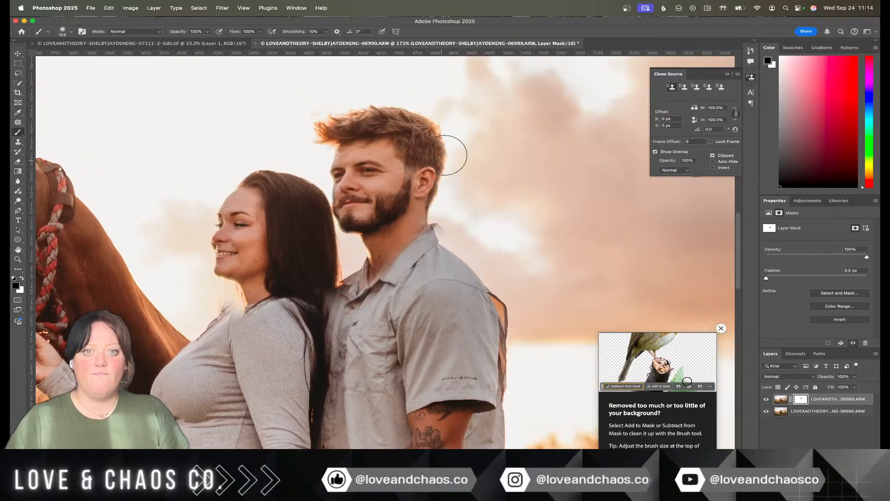
{"action": "mouse_move", "coordinate": [429, 212]}
{"action": "left_mouse_down"}
{"action": "mouse_move", "coordinate": [500, 285]}
{"action": "mouse_move", "coordinate": [455, 234]}
{"action": "mouse_move", "coordinate": [479, 335]}
{"action": "mouse_move", "coordinate": [510, 302]}
{"action": "left_mouse_up"}
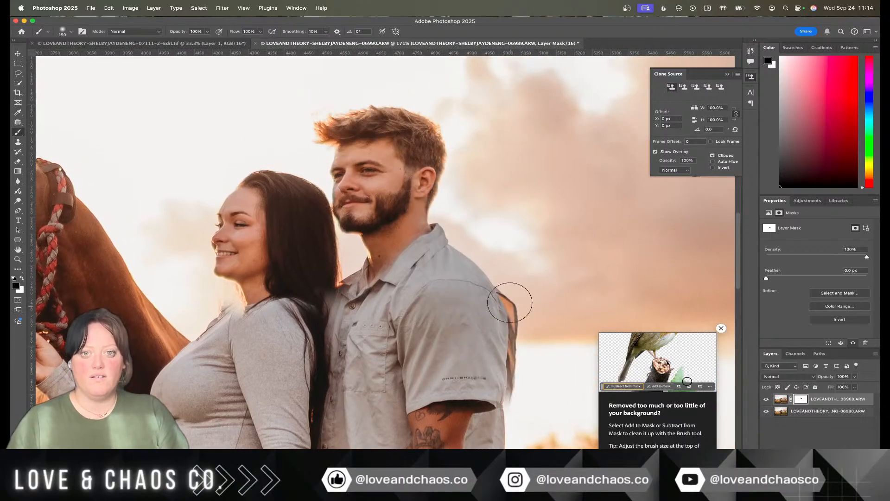
{"action": "left_click_drag", "start_coordinate": [438, 349], "coordinate": [431, 128]}
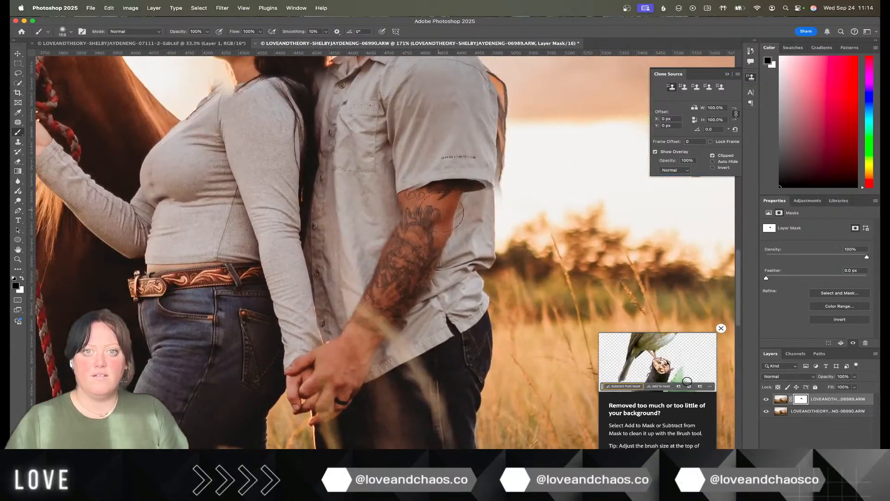
Step: Mask out the 06989 layer over the man's tattooed arm, the joined hands, and the woman's face and torso
{"action": "mouse_move", "coordinate": [461, 179]}
{"action": "left_mouse_down"}
{"action": "mouse_move", "coordinate": [436, 213]}
{"action": "mouse_move", "coordinate": [480, 171]}
{"action": "mouse_move", "coordinate": [493, 269]}
{"action": "mouse_move", "coordinate": [478, 183]}
{"action": "mouse_move", "coordinate": [458, 306]}
{"action": "mouse_move", "coordinate": [442, 313]}
{"action": "mouse_move", "coordinate": [454, 202]}
{"action": "mouse_move", "coordinate": [405, 288]}
{"action": "mouse_move", "coordinate": [362, 50]}
{"action": "mouse_move", "coordinate": [342, 174]}
{"action": "mouse_move", "coordinate": [313, 99]}
{"action": "mouse_move", "coordinate": [303, 112]}
{"action": "mouse_move", "coordinate": [334, 223]}
{"action": "mouse_move", "coordinate": [327, 184]}
{"action": "mouse_move", "coordinate": [318, 242]}
{"action": "mouse_move", "coordinate": [307, 138]}
{"action": "mouse_move", "coordinate": [323, 389]}
{"action": "mouse_move", "coordinate": [287, 284]}
{"action": "mouse_move", "coordinate": [295, 356]}
{"action": "mouse_move", "coordinate": [271, 229]}
{"action": "mouse_move", "coordinate": [264, 249]}
{"action": "mouse_move", "coordinate": [242, 146]}
{"action": "mouse_move", "coordinate": [246, 101]}
{"action": "mouse_move", "coordinate": [231, 120]}
{"action": "mouse_move", "coordinate": [266, 260]}
{"action": "mouse_move", "coordinate": [232, 209]}
{"action": "mouse_move", "coordinate": [208, 229]}
{"action": "mouse_move", "coordinate": [194, 119]}
{"action": "mouse_move", "coordinate": [197, 162]}
{"action": "mouse_move", "coordinate": [155, 210]}
{"action": "mouse_move", "coordinate": [158, 143]}
{"action": "mouse_move", "coordinate": [142, 226]}
{"action": "mouse_move", "coordinate": [89, 172]}
{"action": "mouse_move", "coordinate": [134, 259]}
{"action": "mouse_move", "coordinate": [103, 226]}
{"action": "mouse_move", "coordinate": [95, 233]}
{"action": "mouse_move", "coordinate": [83, 208]}
{"action": "mouse_move", "coordinate": [190, 325]}
{"action": "mouse_move", "coordinate": [141, 273]}
{"action": "mouse_move", "coordinate": [177, 388]}
{"action": "mouse_move", "coordinate": [321, 294]}
{"action": "mouse_move", "coordinate": [297, 395]}
{"action": "mouse_move", "coordinate": [343, 380]}
{"action": "mouse_move", "coordinate": [338, 429]}
{"action": "mouse_move", "coordinate": [427, 371]}
{"action": "mouse_move", "coordinate": [421, 380]}
{"action": "mouse_move", "coordinate": [478, 326]}
{"action": "mouse_move", "coordinate": [485, 384]}
{"action": "mouse_move", "coordinate": [488, 242]}
{"action": "mouse_move", "coordinate": [478, 284]}
{"action": "mouse_move", "coordinate": [431, 262]}
{"action": "mouse_move", "coordinate": [372, 272]}
{"action": "mouse_move", "coordinate": [367, 343]}
{"action": "mouse_move", "coordinate": [422, 333]}
{"action": "mouse_move", "coordinate": [279, 304]}
{"action": "left_mouse_up"}
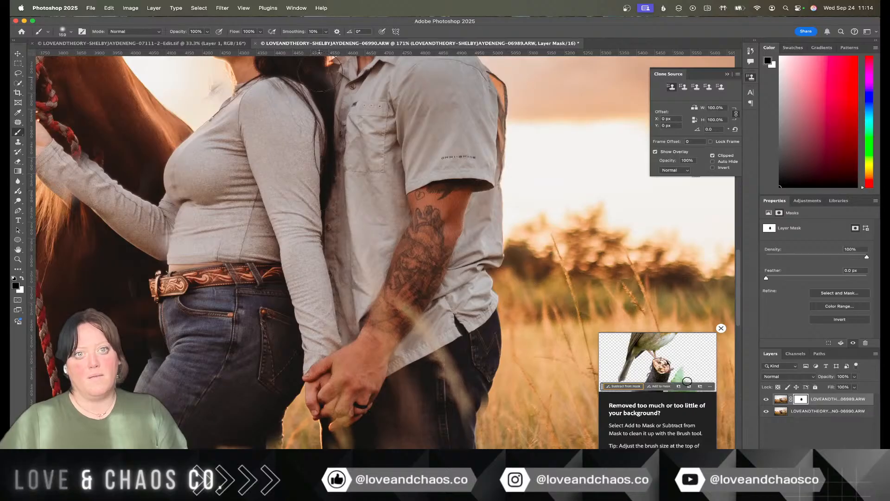
{"action": "left_click_drag", "start_coordinate": [340, 99], "coordinate": [325, 311]}
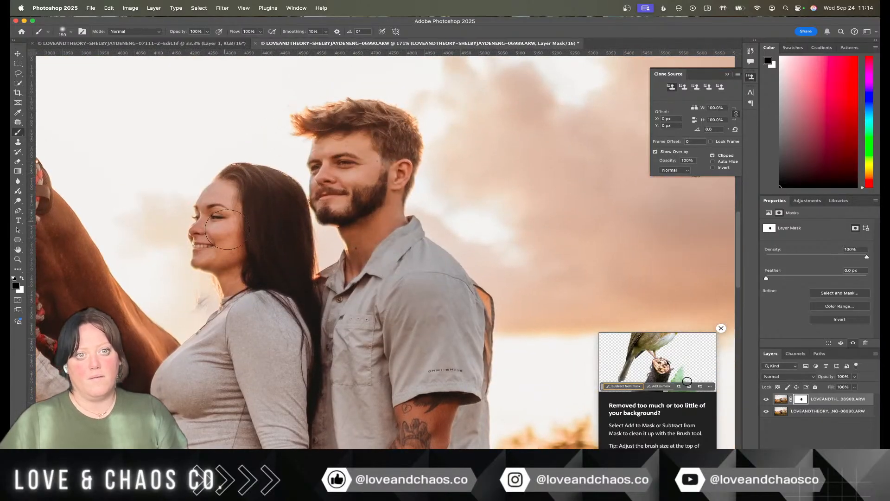
{"action": "left_click_drag", "start_coordinate": [209, 329], "coordinate": [302, 217]}
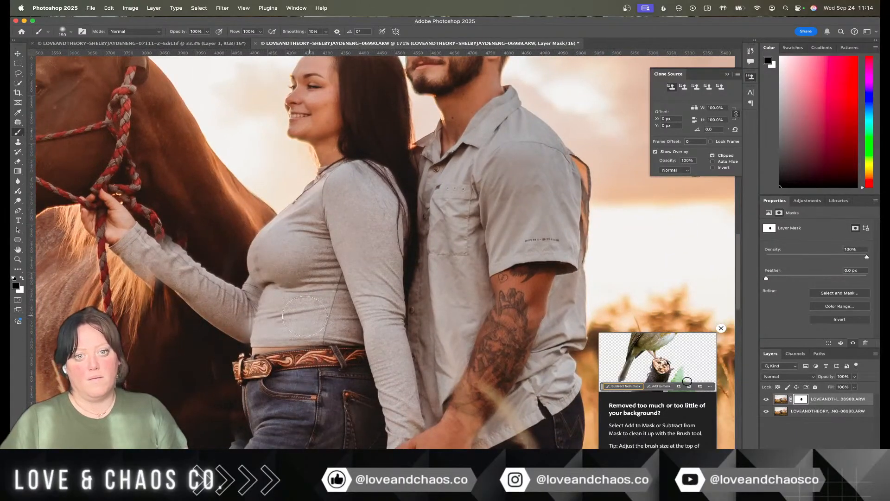
{"action": "left_click_drag", "start_coordinate": [287, 393], "coordinate": [291, 229]}
Step: Enlarge the soft brush and paint black on the 06989 mask over the couple's legs and feet down into the grass
{"action": "right_click", "coordinate": [341, 234]}
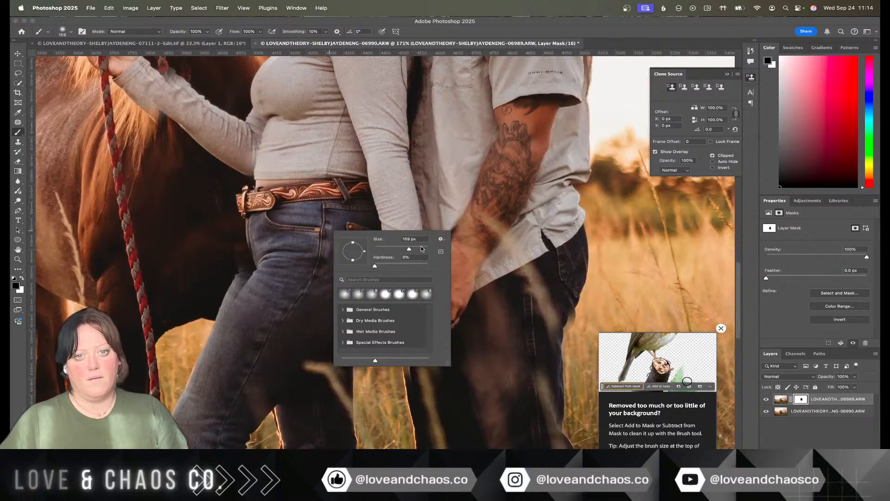
{"action": "left_click", "coordinate": [279, 301]}
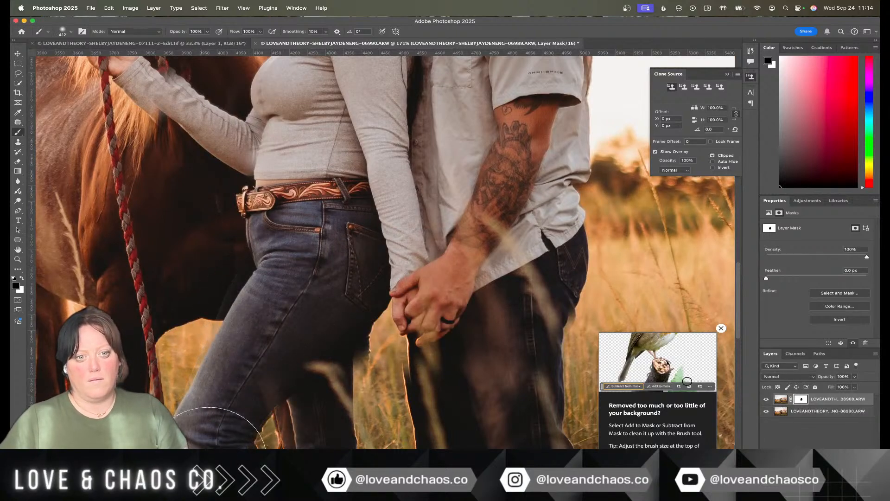
{"action": "scroll", "coordinate": [223, 417], "scroll_direction": "down", "scroll_amount": 5}
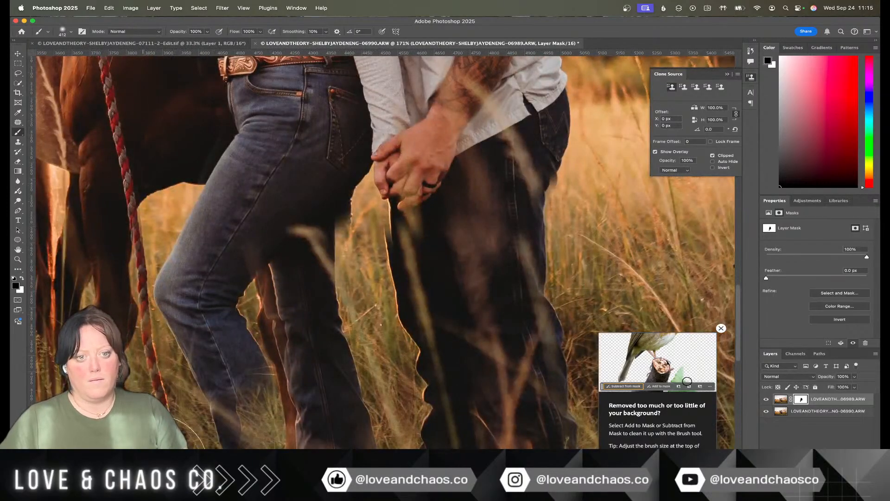
{"action": "left_click_drag", "start_coordinate": [263, 443], "coordinate": [248, 254]}
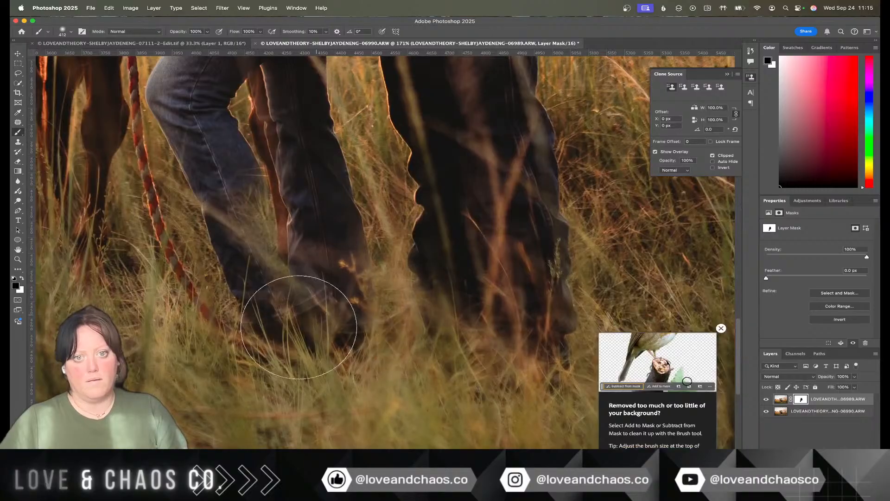
{"action": "mouse_move", "coordinate": [577, 258]}
{"action": "left_mouse_down"}
{"action": "mouse_move", "coordinate": [505, 370]}
{"action": "mouse_move", "coordinate": [461, 407]}
{"action": "left_mouse_up"}
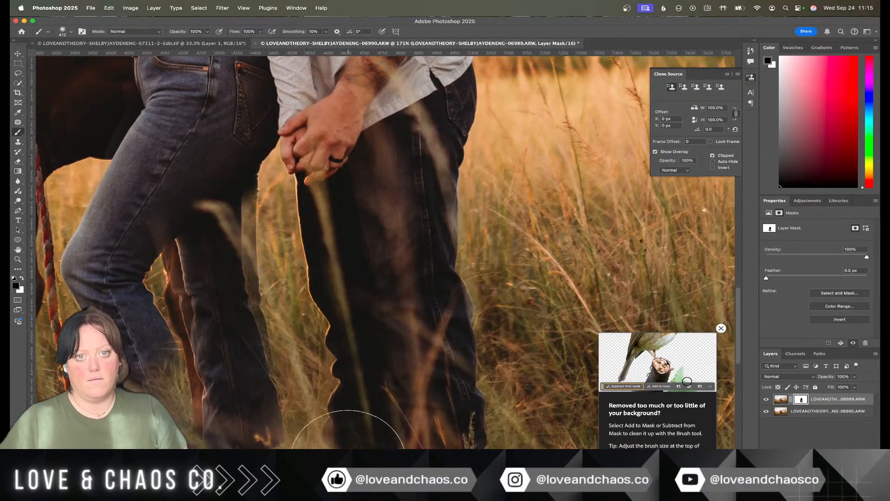
{"action": "mouse_move", "coordinate": [253, 208]}
{"action": "left_mouse_down"}
{"action": "mouse_move", "coordinate": [229, 387]}
{"action": "mouse_move", "coordinate": [210, 379]}
{"action": "left_mouse_up"}
{"action": "scroll", "coordinate": [239, 431], "scroll_direction": "down", "scroll_amount": 4}
{"action": "scroll", "coordinate": [239, 431], "scroll_direction": "left", "scroll_amount": 2}
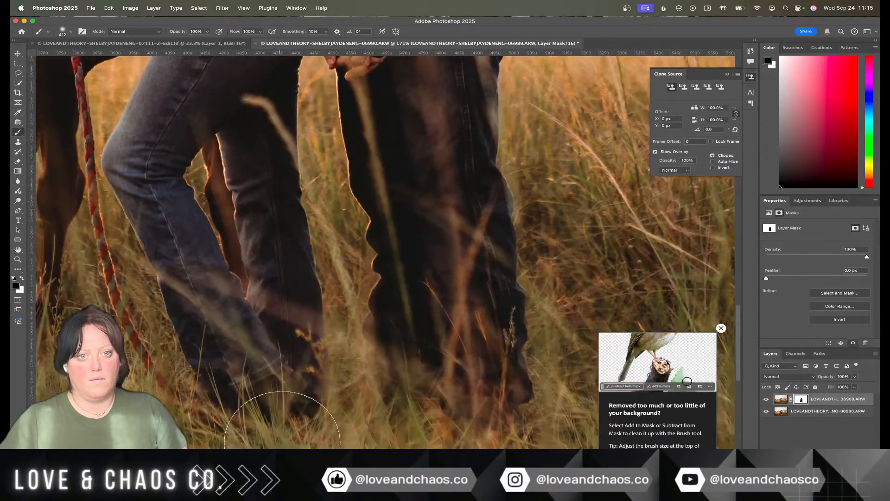
Step: Set the brush to 172 px with 18% hardness and mask out the 06989 layer over the woman's outstretched forearm and rope hand
{"action": "scroll", "coordinate": [285, 154], "scroll_direction": "up", "scroll_amount": 10}
{"action": "scroll", "coordinate": [285, 153], "scroll_direction": "left", "scroll_amount": 2}
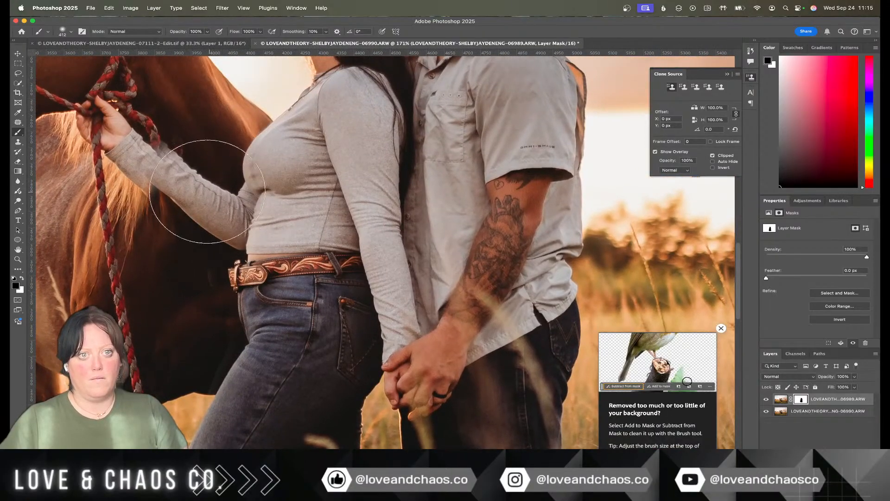
{"action": "right_click", "coordinate": [349, 208]}
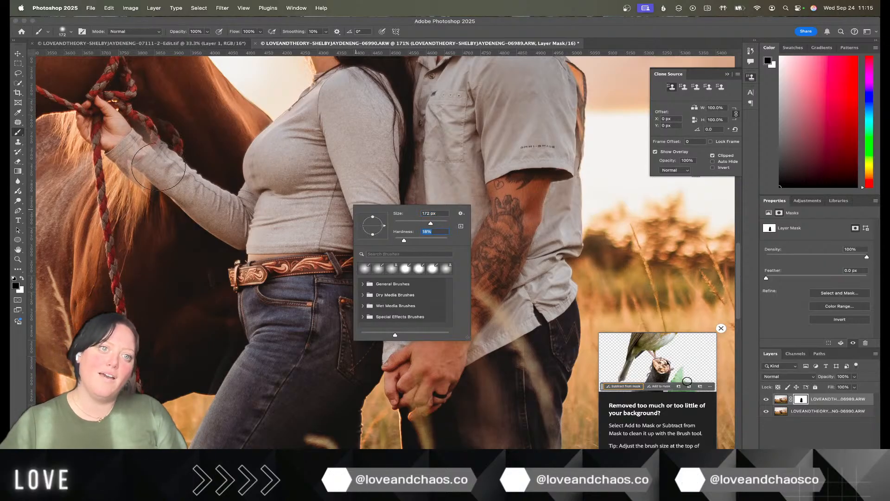
{"action": "left_click", "coordinate": [147, 152]}
{"action": "left_click_drag", "start_coordinate": [142, 138], "coordinate": [135, 126]}
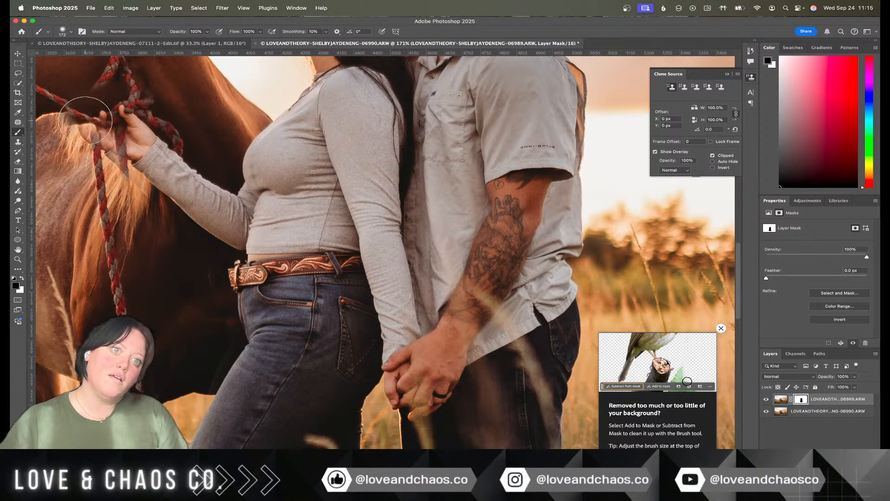
{"action": "left_click_drag", "start_coordinate": [85, 120], "coordinate": [88, 121]}
{"action": "scroll", "coordinate": [104, 148], "scroll_direction": "left", "scroll_amount": 5}
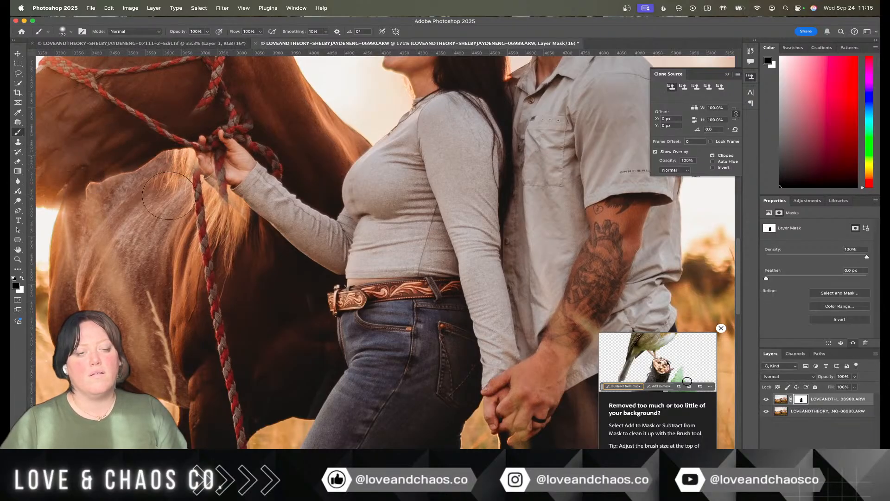
Step: Paint black on the 06989 mask over the horse's face, muzzle and hanging lead rope to reveal the 06990 version
{"action": "scroll", "coordinate": [169, 194], "scroll_direction": "up", "scroll_amount": 5}
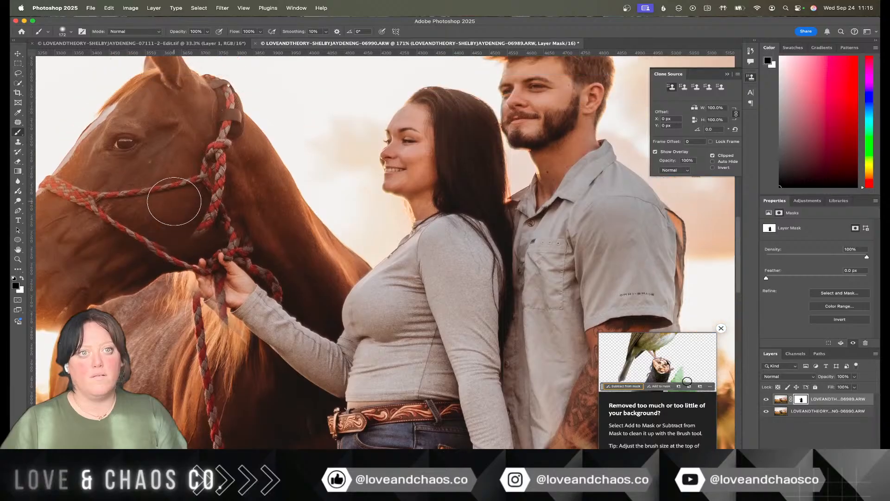
{"action": "mouse_move", "coordinate": [171, 201]}
{"action": "left_mouse_down"}
{"action": "mouse_move", "coordinate": [167, 175]}
{"action": "mouse_move", "coordinate": [107, 123]}
{"action": "mouse_move", "coordinate": [133, 182]}
{"action": "mouse_move", "coordinate": [133, 87]}
{"action": "mouse_move", "coordinate": [48, 218]}
{"action": "left_mouse_up"}
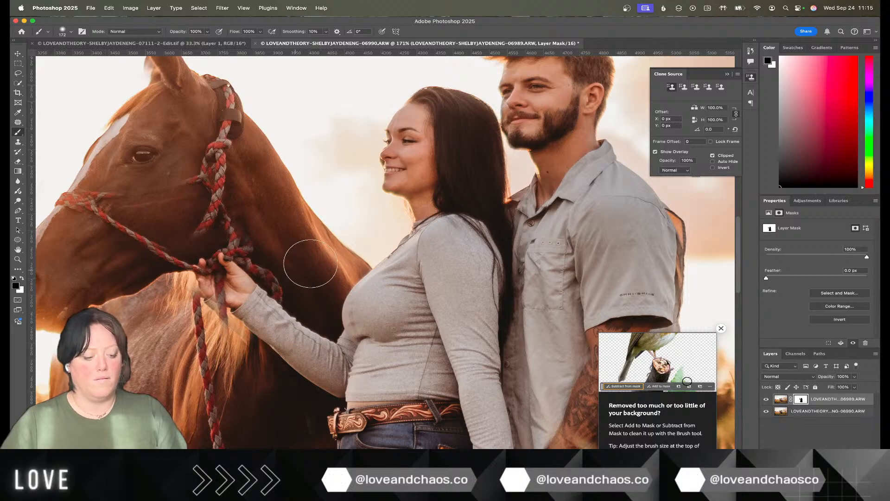
{"action": "scroll", "coordinate": [316, 259], "scroll_direction": "down", "scroll_amount": 2}
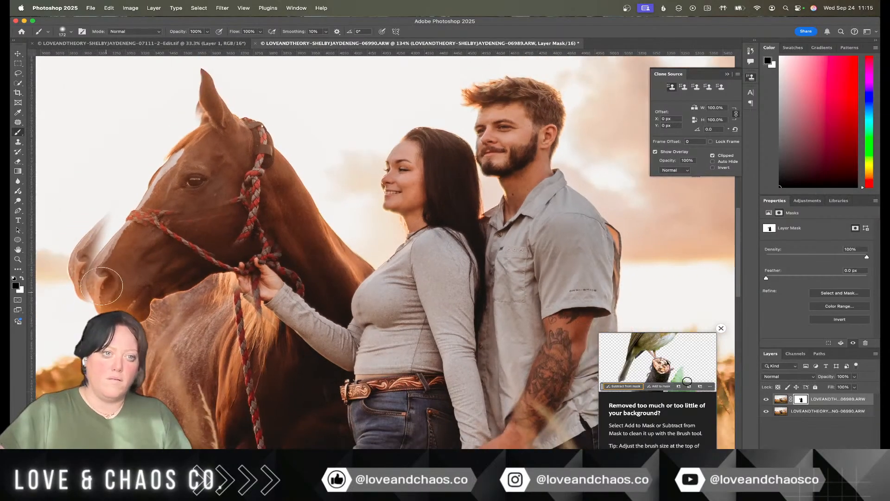
{"action": "mouse_move", "coordinate": [102, 286]}
{"action": "left_mouse_down"}
{"action": "mouse_move", "coordinate": [87, 219]}
{"action": "mouse_move", "coordinate": [64, 270]}
{"action": "left_mouse_up"}
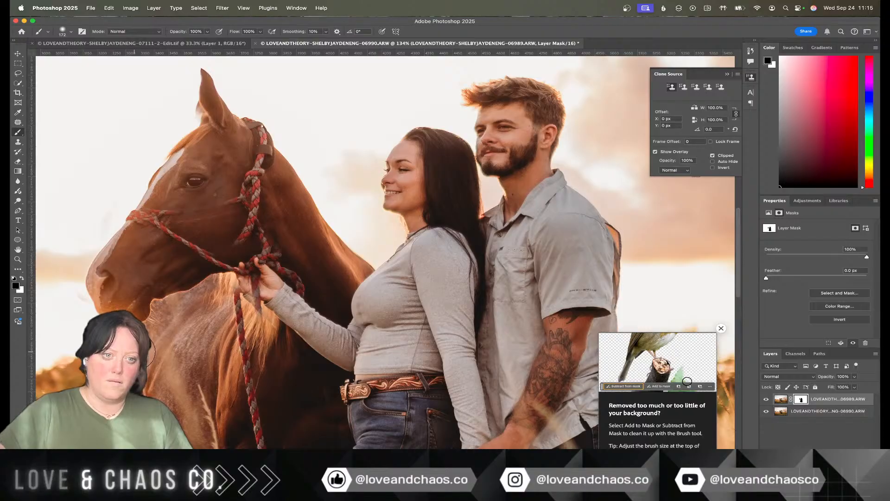
{"action": "left_click_drag", "start_coordinate": [222, 379], "coordinate": [259, 430]}
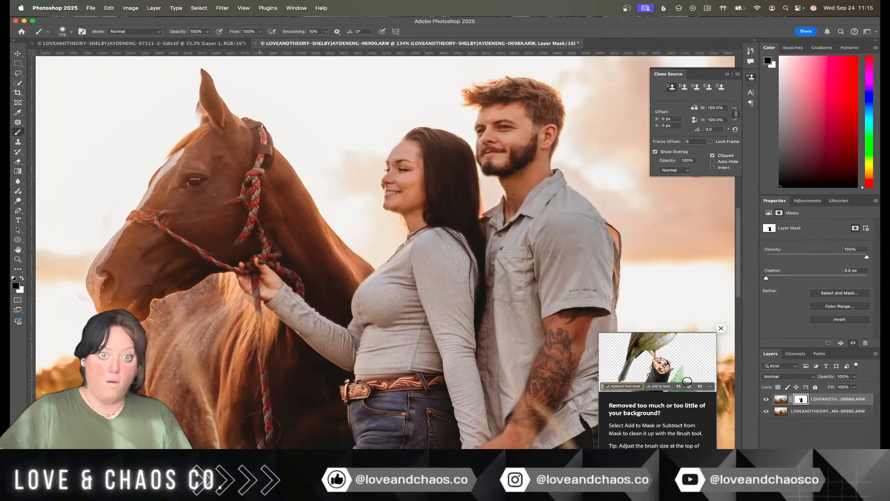
Step: Enlarge the brush and paint black on the layer mask around the lead rope and the woman's hand to reveal the layer below
{"action": "right_click", "coordinate": [292, 407]}
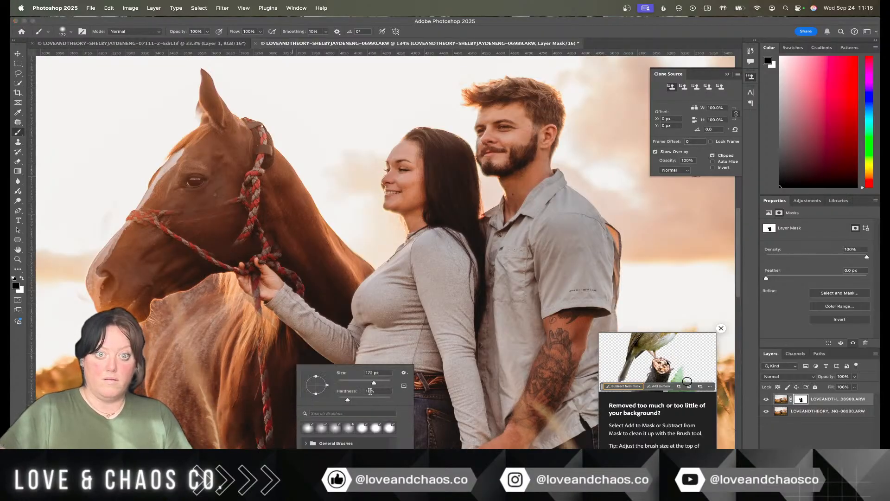
{"action": "left_click_drag", "start_coordinate": [373, 382], "coordinate": [380, 380]}
{"action": "left_click", "coordinate": [320, 283]}
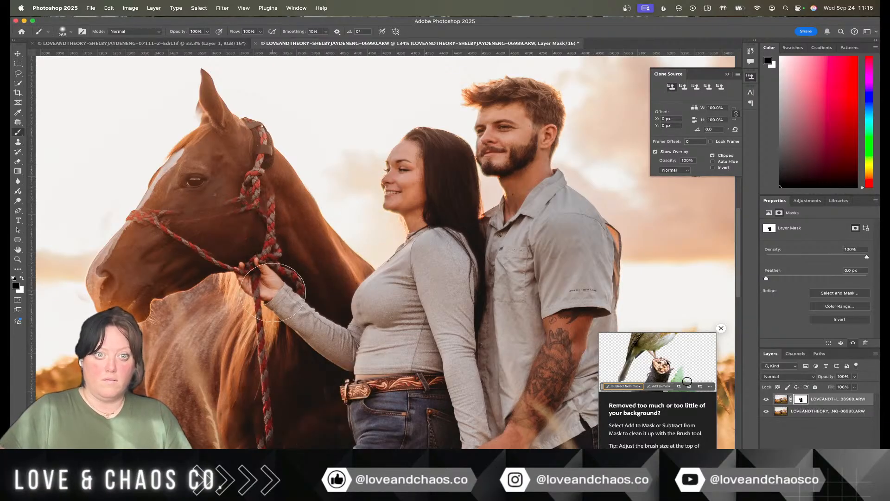
{"action": "left_click_drag", "start_coordinate": [281, 383], "coordinate": [304, 201]}
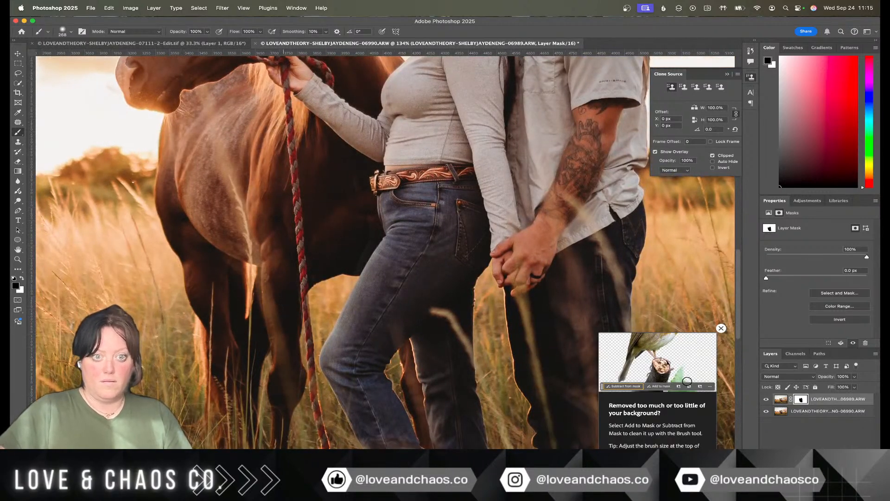
{"action": "left_click_drag", "start_coordinate": [231, 471], "coordinate": [231, 306]}
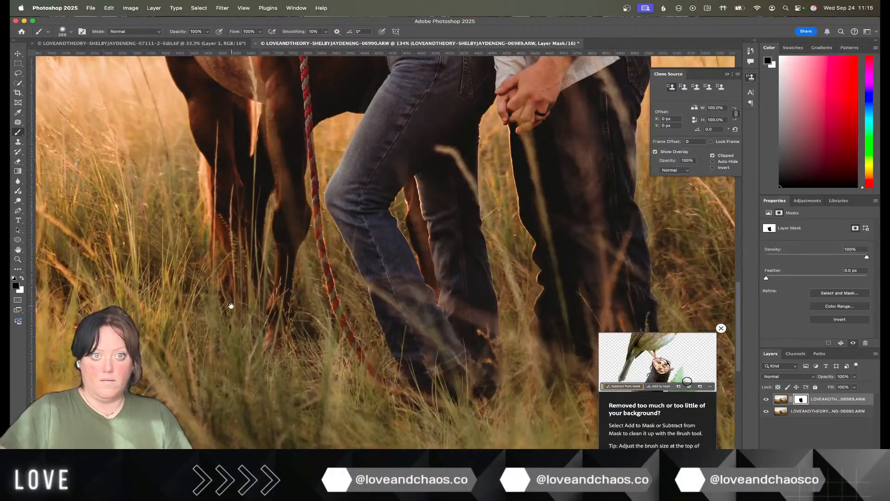
{"action": "scroll", "coordinate": [231, 306], "scroll_direction": "up", "scroll_amount": 10}
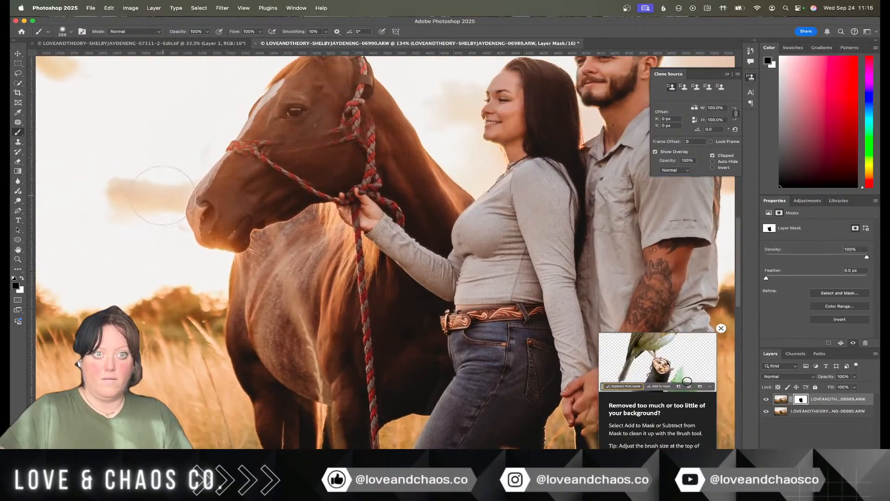
{"action": "scroll", "coordinate": [213, 134], "scroll_direction": "up", "scroll_amount": 5}
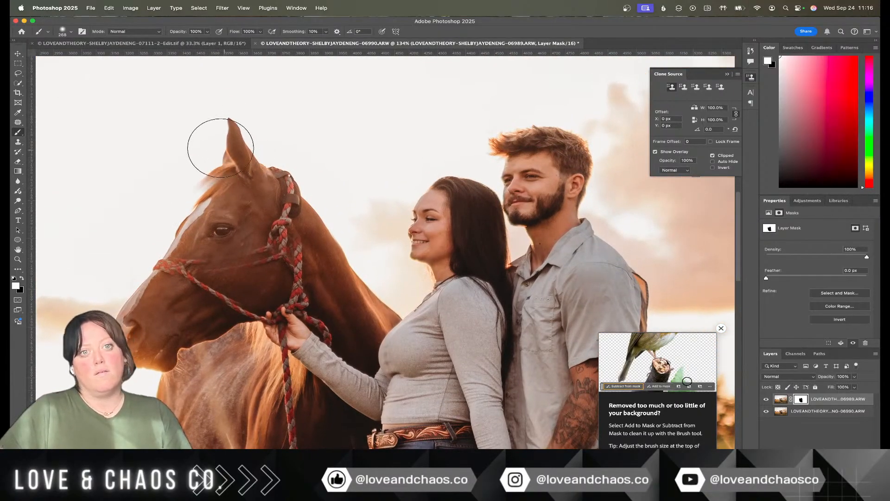
Step: Try revealing the lower layer's horse ears by painting the mask black, and paint the upper layer's ear back in with white
{"action": "key", "text": "x"}
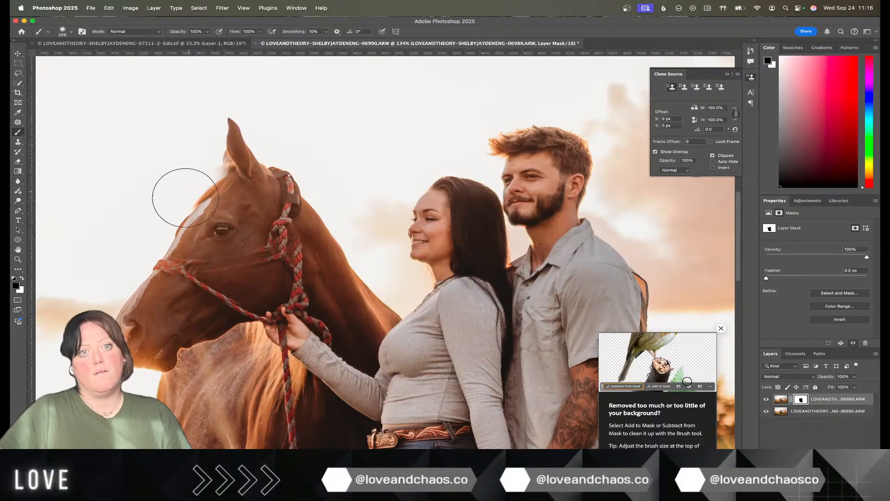
{"action": "mouse_move", "coordinate": [198, 170]}
{"action": "left_mouse_down"}
{"action": "mouse_move", "coordinate": [278, 141]}
{"action": "mouse_move", "coordinate": [258, 189]}
{"action": "left_mouse_up"}
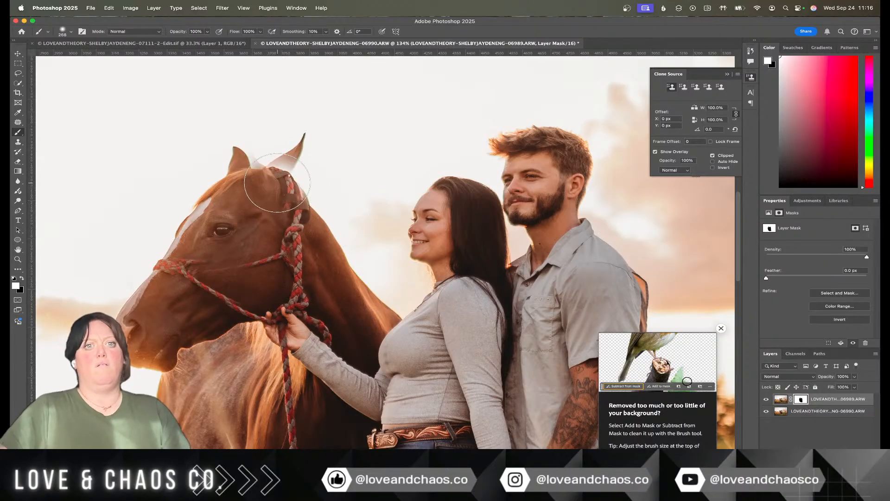
{"action": "left_click_drag", "start_coordinate": [286, 142], "coordinate": [288, 146]}
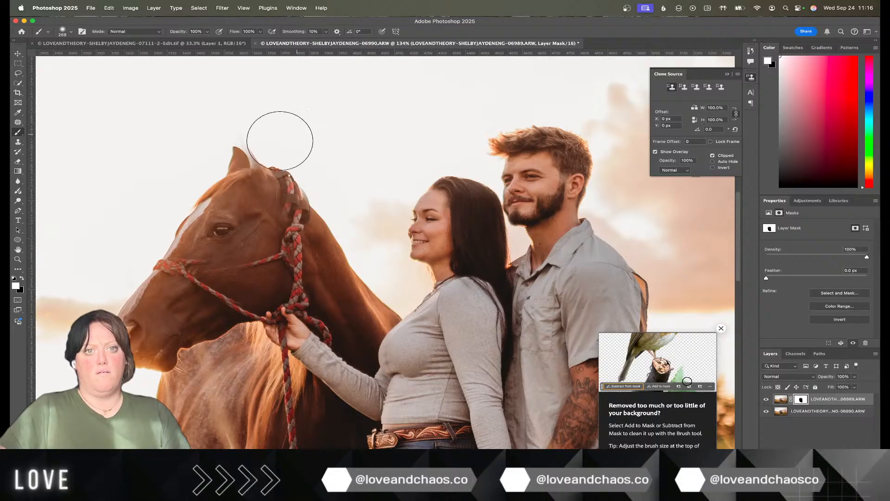
{"action": "left_click_drag", "start_coordinate": [232, 151], "coordinate": [235, 137]}
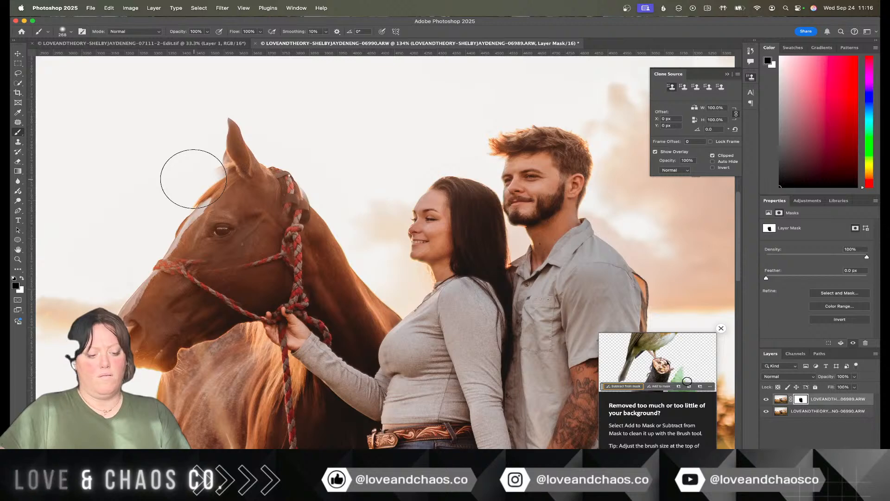
Step: Move the masked upper layer about 30 px right and 45 px down so its ear sits better on the horse's head
{"action": "key", "text": "super+t"}
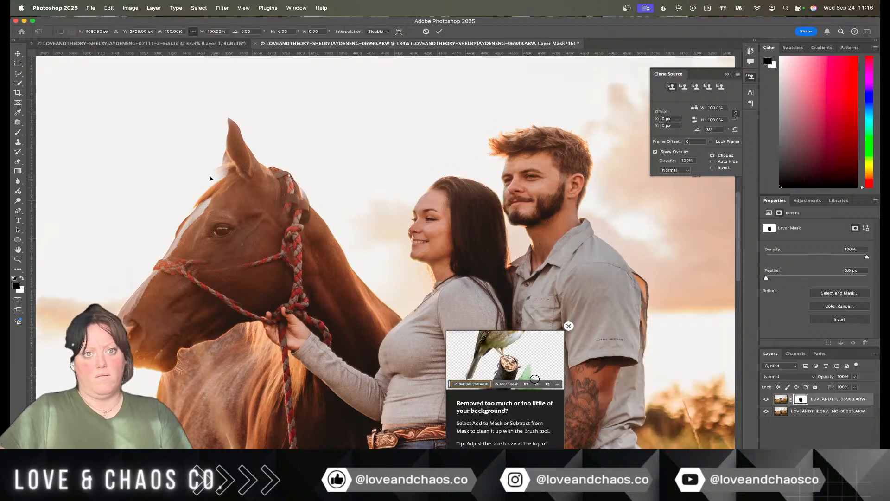
{"action": "mouse_move", "coordinate": [248, 157]}
{"action": "left_mouse_down"}
{"action": "mouse_move", "coordinate": [242, 153]}
{"action": "mouse_move", "coordinate": [259, 168]}
{"action": "left_mouse_up"}
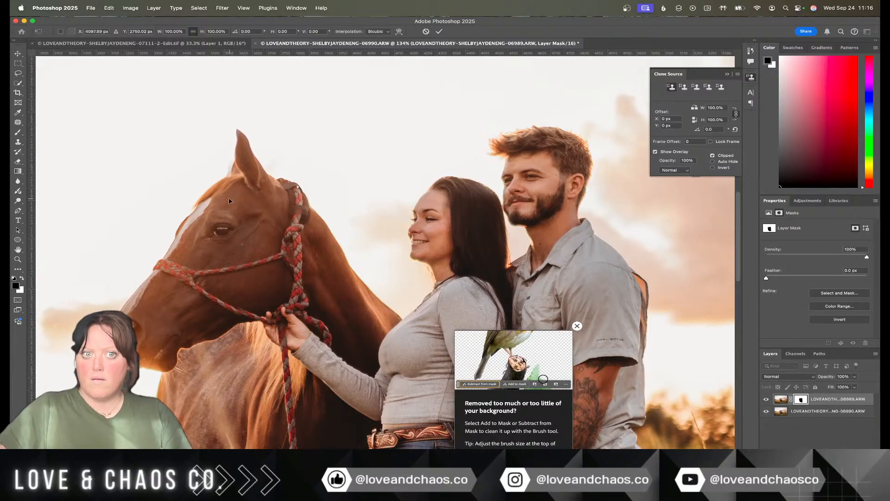
{"action": "key", "text": "Return"}
Step: Try blending the mask around the horse's ears and forehead with black and white brush strokes
{"action": "key", "text": "b"}
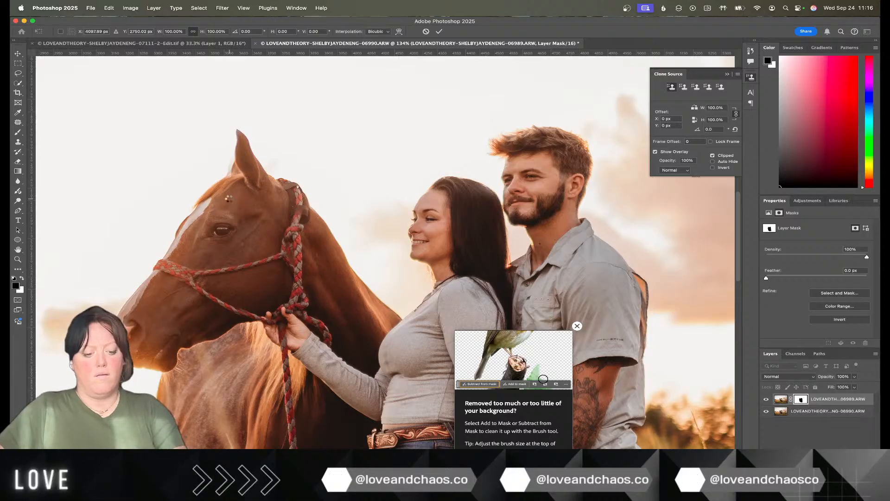
{"action": "left_click_drag", "start_coordinate": [255, 169], "coordinate": [234, 153]}
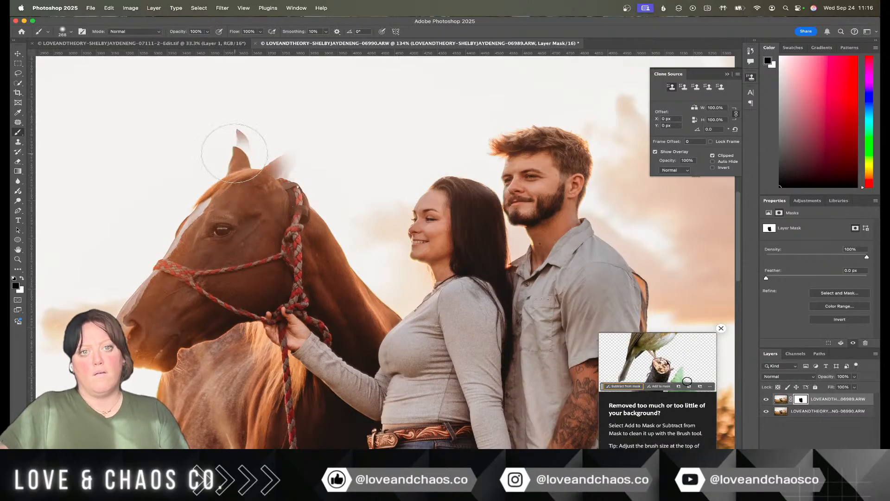
{"action": "mouse_move", "coordinate": [235, 152]}
{"action": "left_mouse_down"}
{"action": "mouse_move", "coordinate": [292, 143]}
{"action": "mouse_move", "coordinate": [278, 159]}
{"action": "left_mouse_up"}
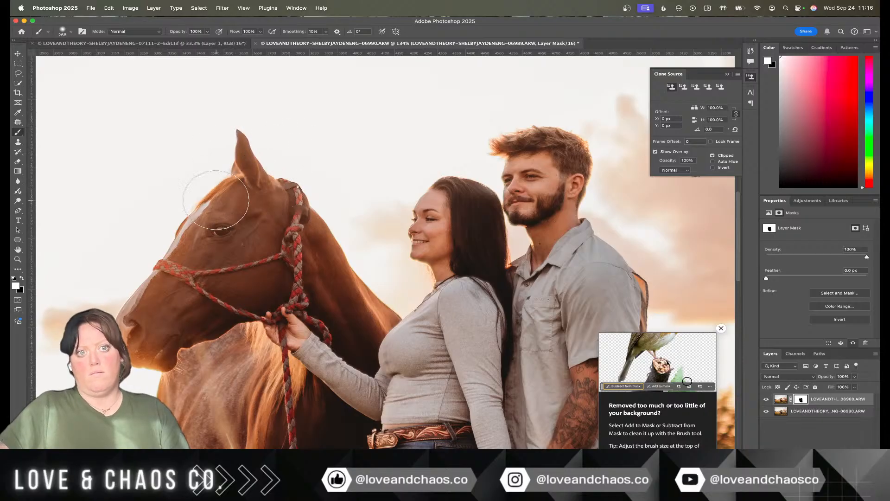
{"action": "mouse_move", "coordinate": [204, 218]}
{"action": "left_mouse_down"}
{"action": "mouse_move", "coordinate": [208, 209]}
{"action": "mouse_move", "coordinate": [227, 227]}
{"action": "mouse_move", "coordinate": [191, 188]}
{"action": "left_mouse_up"}
{"action": "key", "text": "x"}
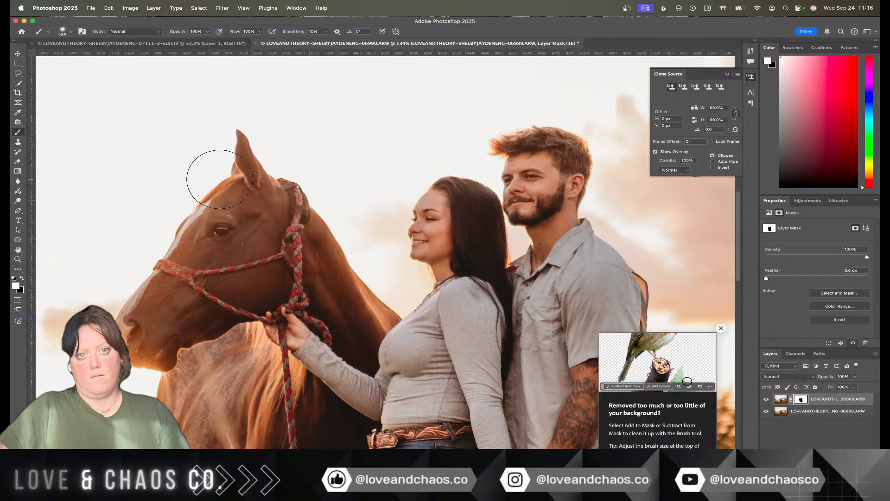
{"action": "key", "text": "x"}
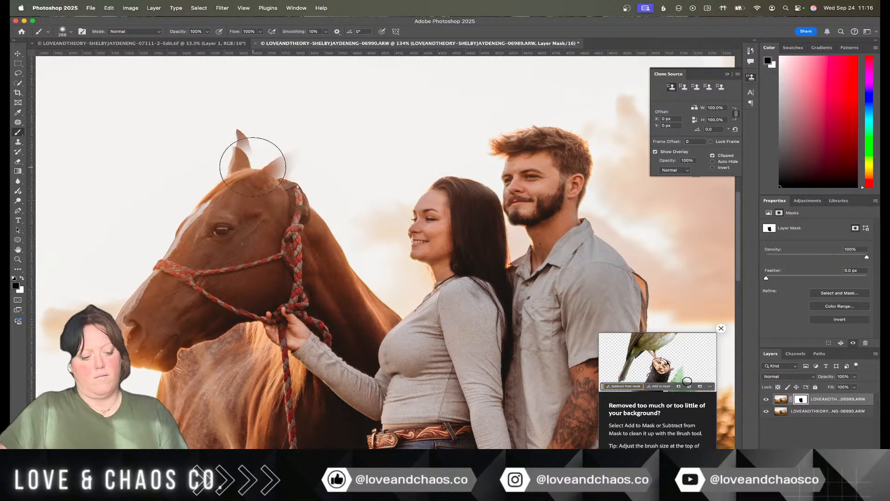
Step: Toggle the masked upper layer's visibility repeatedly to compare the horse and couple with and without the blend
{"action": "scroll", "coordinate": [253, 166], "scroll_direction": "down", "scroll_amount": 5}
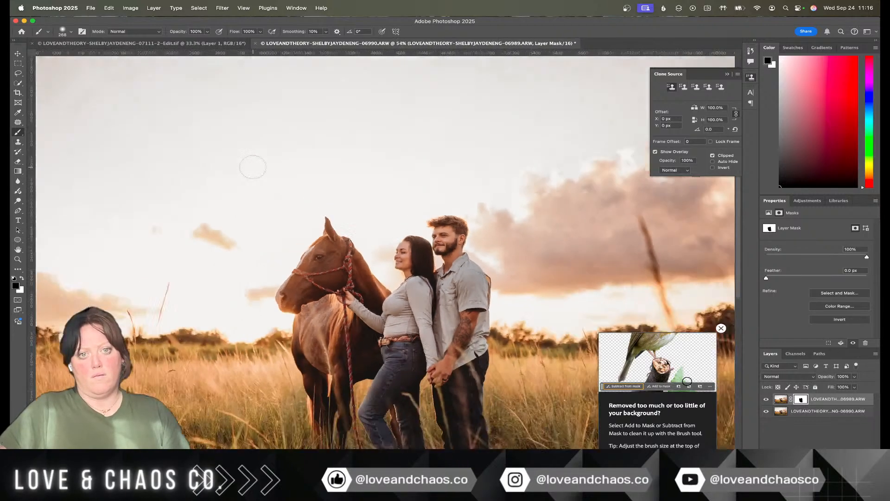
{"action": "scroll", "coordinate": [316, 261], "scroll_direction": "down", "scroll_amount": 3}
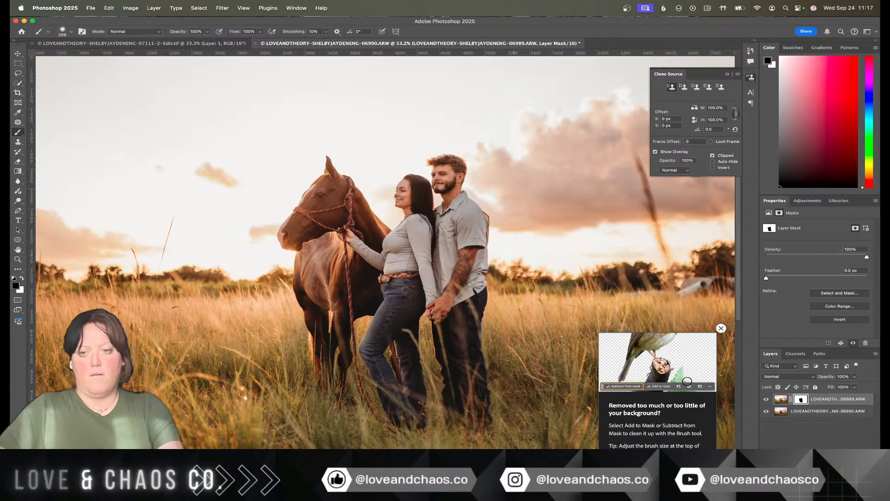
{"action": "left_click", "coordinate": [766, 400]}
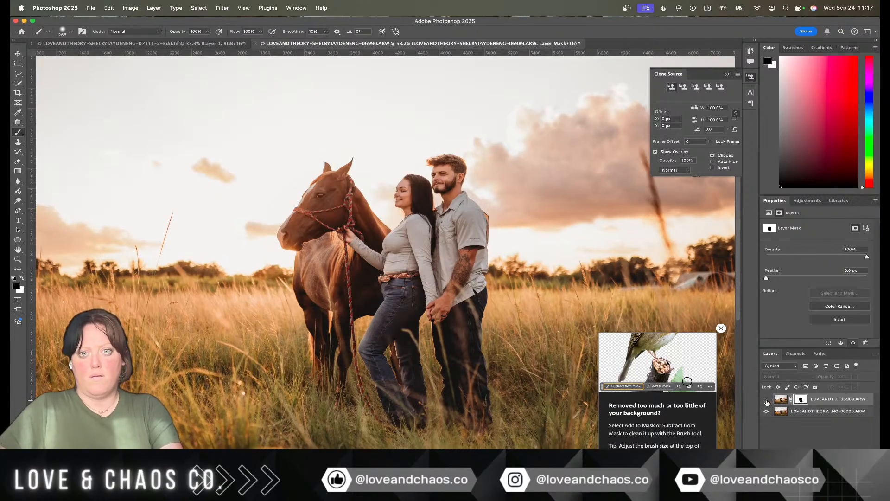
{"action": "left_click", "coordinate": [766, 400]}
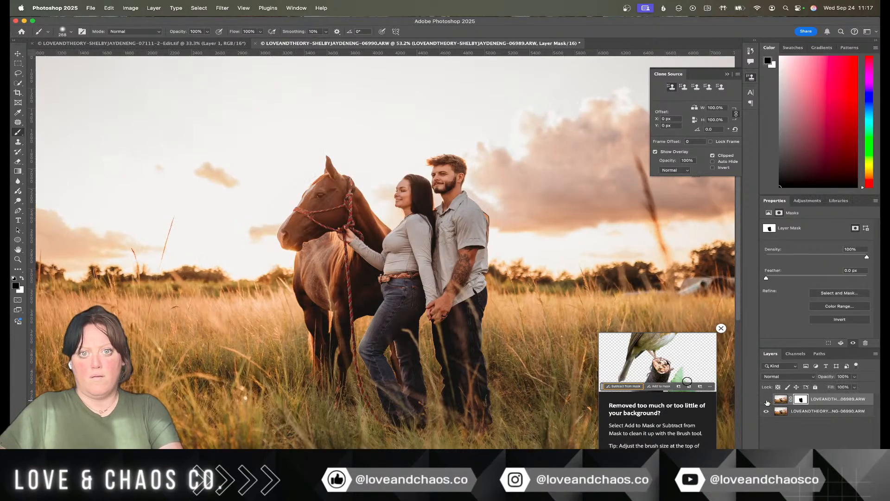
{"action": "left_click", "coordinate": [766, 400]}
{"action": "left_click", "coordinate": [766, 400]}
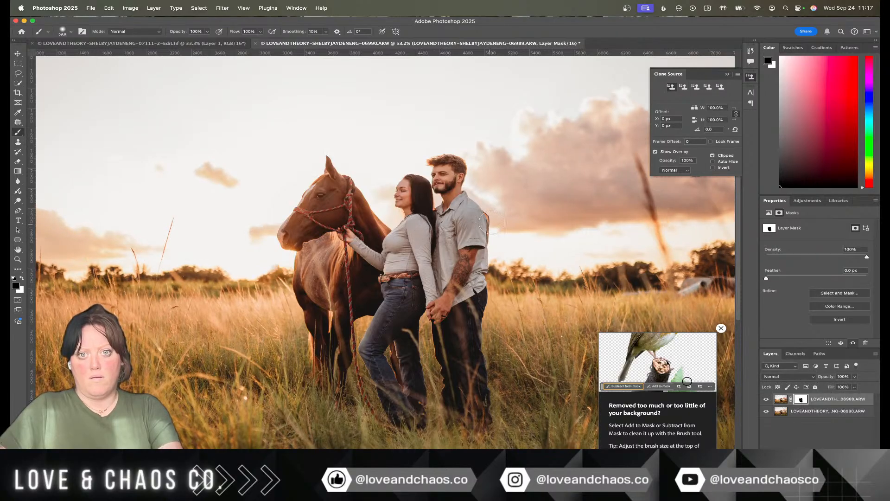
{"action": "left_click", "coordinate": [766, 400]}
{"action": "left_click", "coordinate": [766, 400]}
{"action": "left_click", "coordinate": [766, 400]}
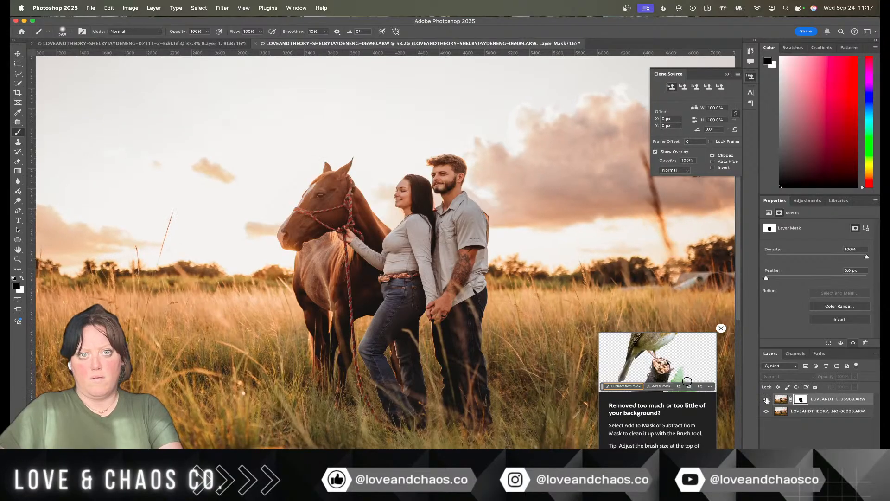
{"action": "left_click", "coordinate": [766, 400]}
{"action": "left_click", "coordinate": [767, 399]}
{"action": "left_click", "coordinate": [766, 400]}
{"action": "left_click", "coordinate": [766, 400]}
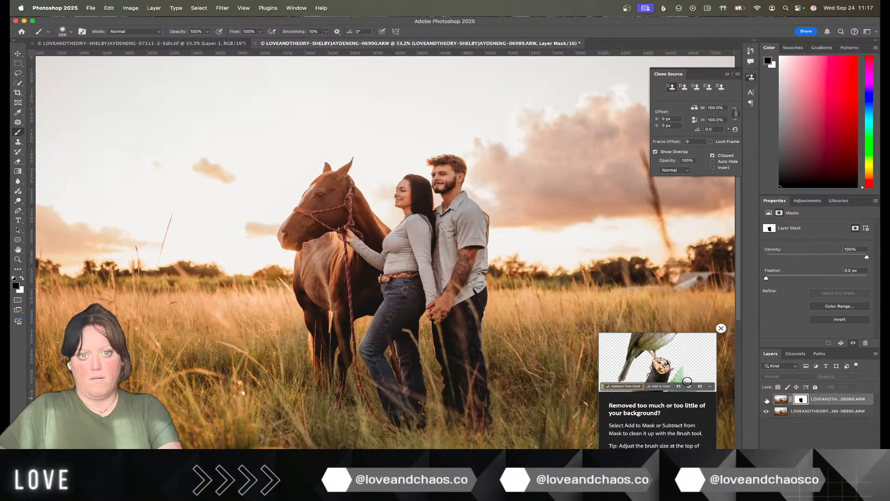
{"action": "left_click", "coordinate": [766, 399]}
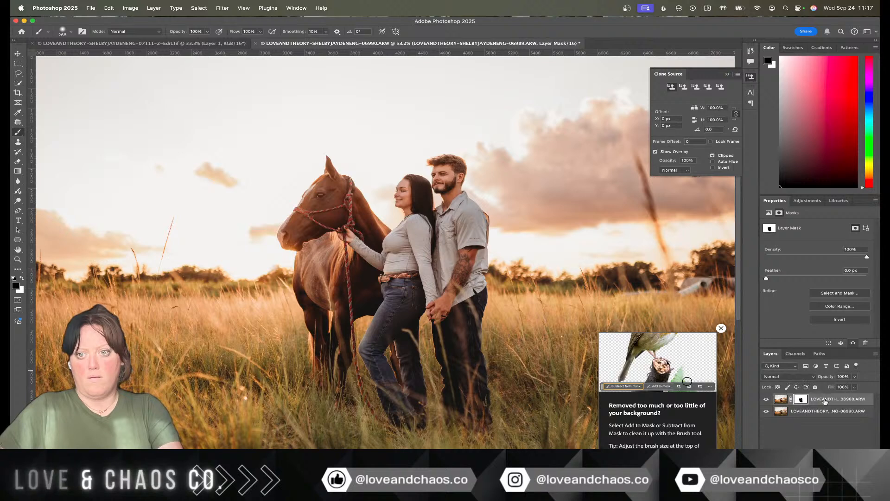
Step: Merge the masked upper layer down into the layer below and dismiss the background-removal tip
{"action": "right_click", "coordinate": [780, 399]}
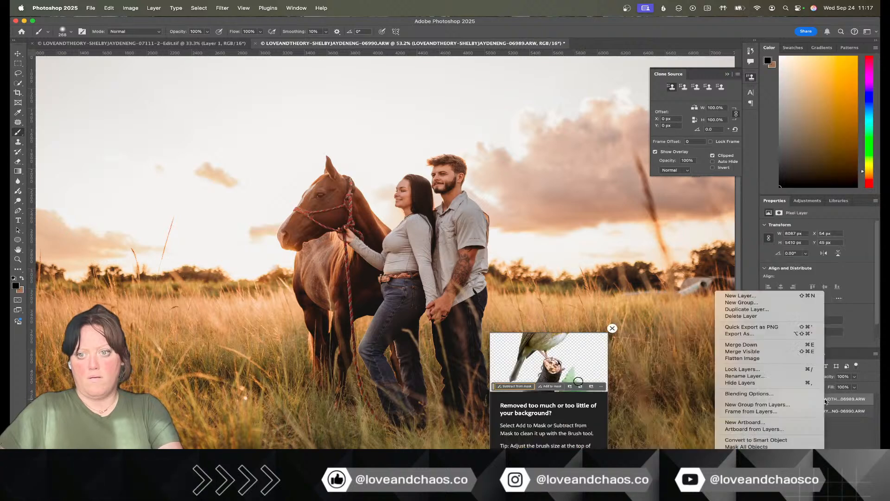
{"action": "left_click", "coordinate": [773, 345]}
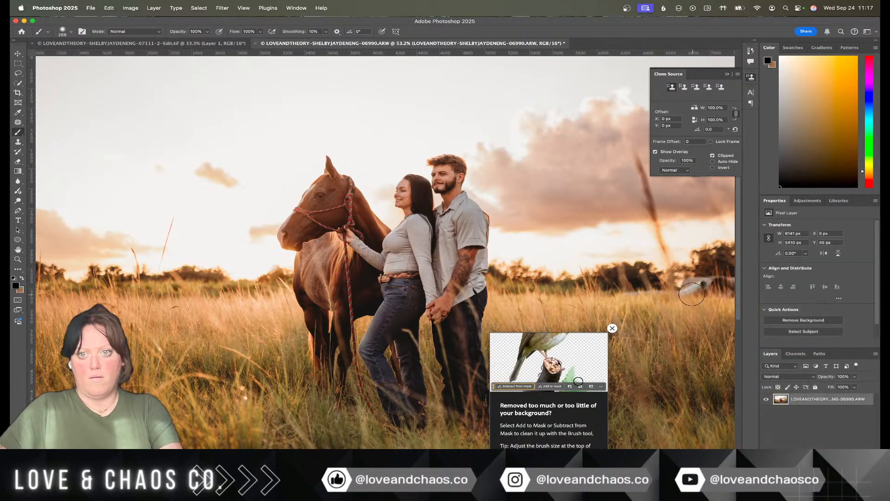
{"action": "scroll", "coordinate": [692, 294], "scroll_direction": "right", "scroll_amount": 5}
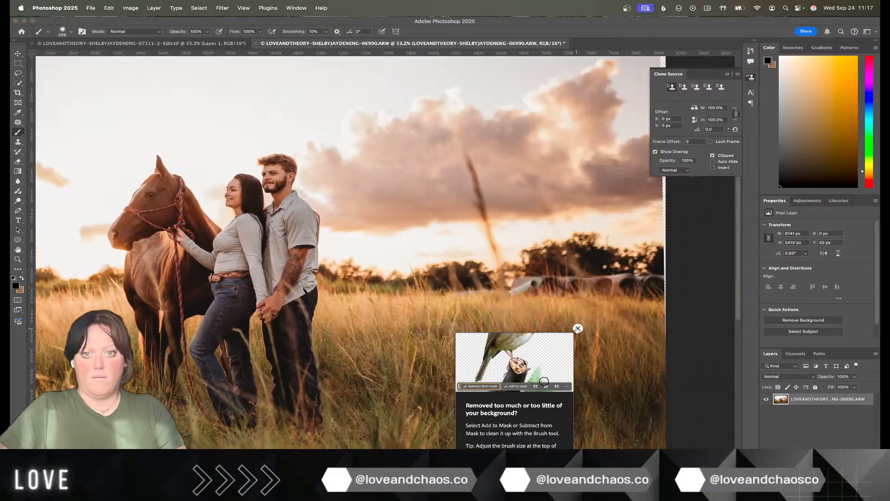
{"action": "left_click", "coordinate": [577, 329]}
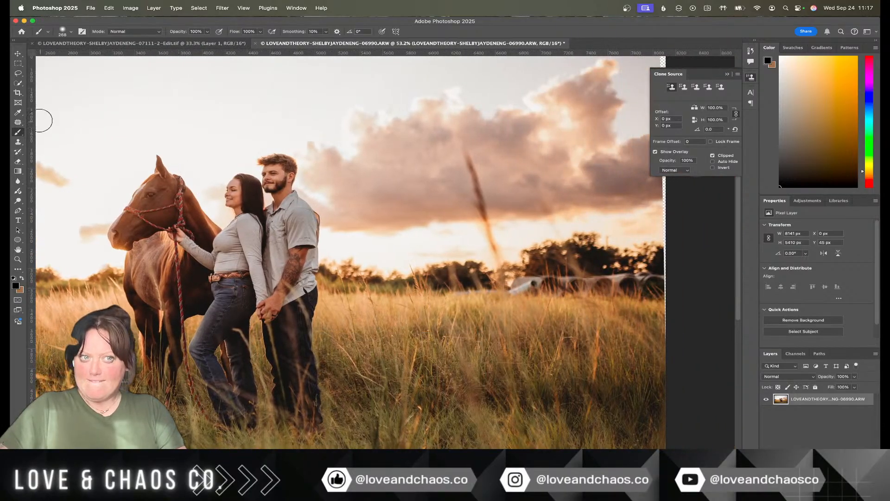
Step: Outline the row of large pipes along the tree line with the Patch tool, out to the photo's right edge
{"action": "left_click", "coordinate": [17, 123]}
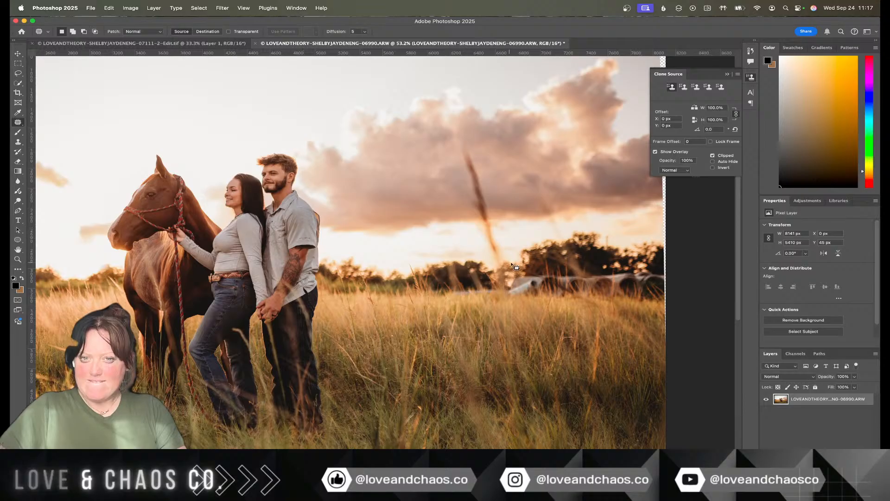
{"action": "mouse_move", "coordinate": [541, 270]}
{"action": "left_mouse_down"}
{"action": "mouse_move", "coordinate": [441, 273]}
{"action": "mouse_move", "coordinate": [465, 296]}
{"action": "left_mouse_up"}
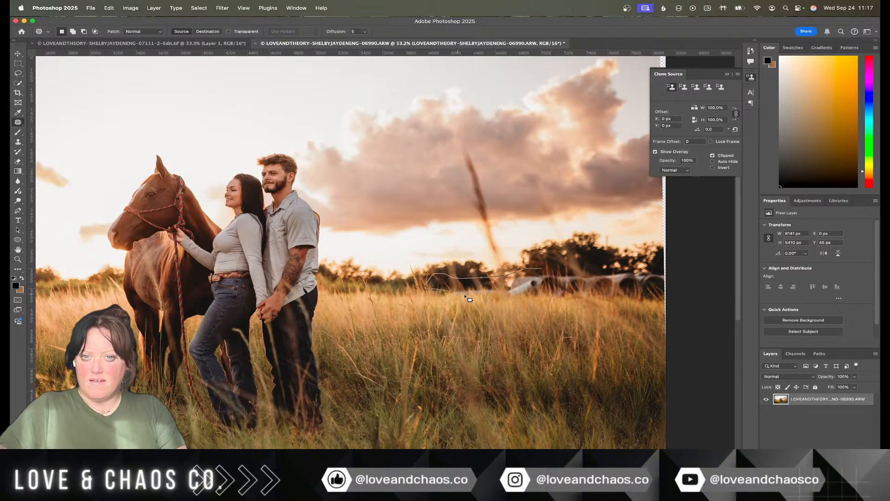
{"action": "mouse_move", "coordinate": [707, 260]}
{"action": "left_mouse_down"}
{"action": "mouse_move", "coordinate": [651, 245]}
{"action": "mouse_move", "coordinate": [541, 248]}
{"action": "mouse_move", "coordinate": [523, 255]}
{"action": "mouse_move", "coordinate": [522, 271]}
{"action": "mouse_move", "coordinate": [489, 279]}
{"action": "mouse_move", "coordinate": [474, 269]}
{"action": "left_mouse_up"}
{"action": "key", "text": "ctrl+d"}
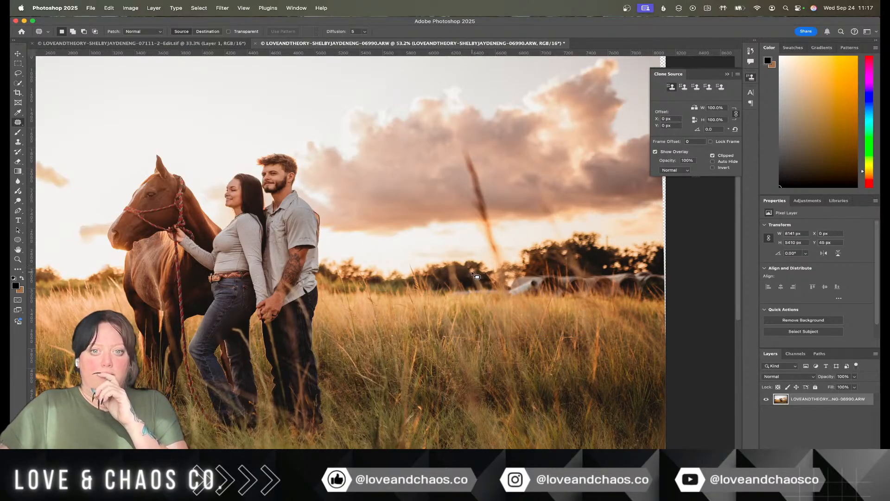
{"action": "mouse_move", "coordinate": [695, 295]}
{"action": "left_mouse_down"}
{"action": "mouse_move", "coordinate": [679, 255]}
{"action": "mouse_move", "coordinate": [567, 255]}
{"action": "mouse_move", "coordinate": [468, 276]}
{"action": "left_mouse_up"}
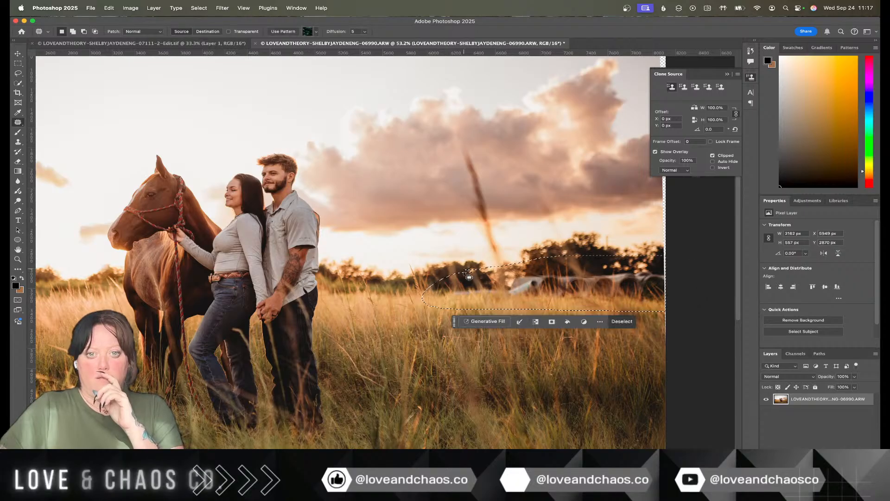
Step: Remove the outlined pipes using Generative Fill with the prompt "remove", and merge the generated layer down into the photo
{"action": "left_click", "coordinate": [486, 321]}
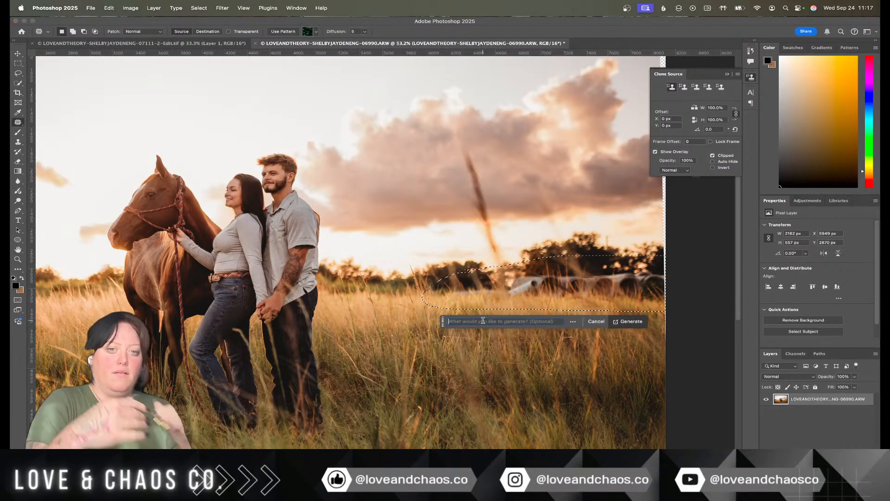
{"action": "type", "text": "remove"}
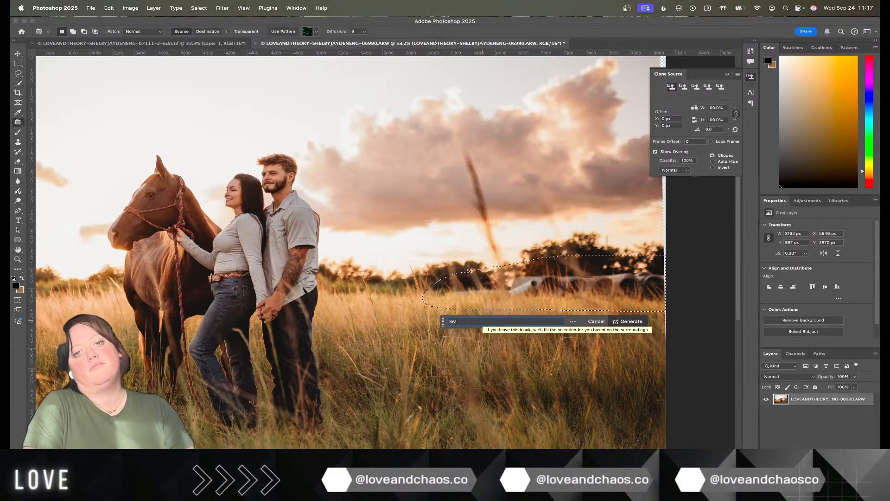
{"action": "key", "text": "Return"}
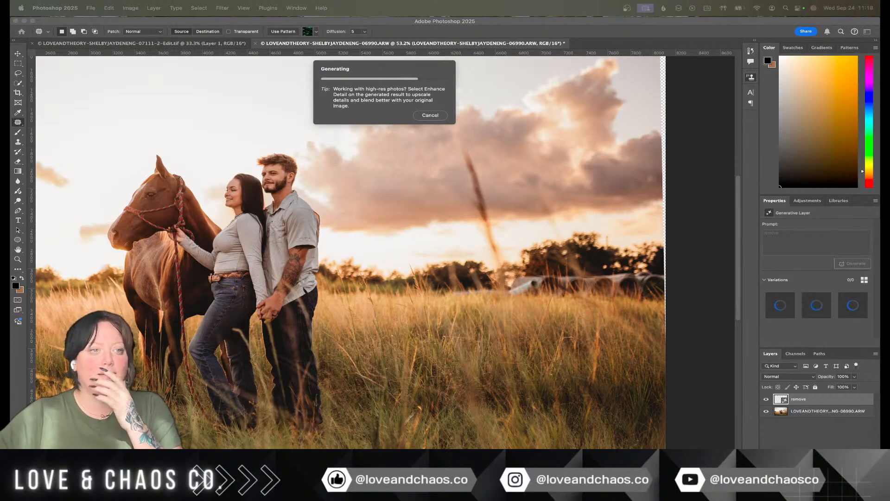
{"action": "left_click", "coordinate": [713, 287]}
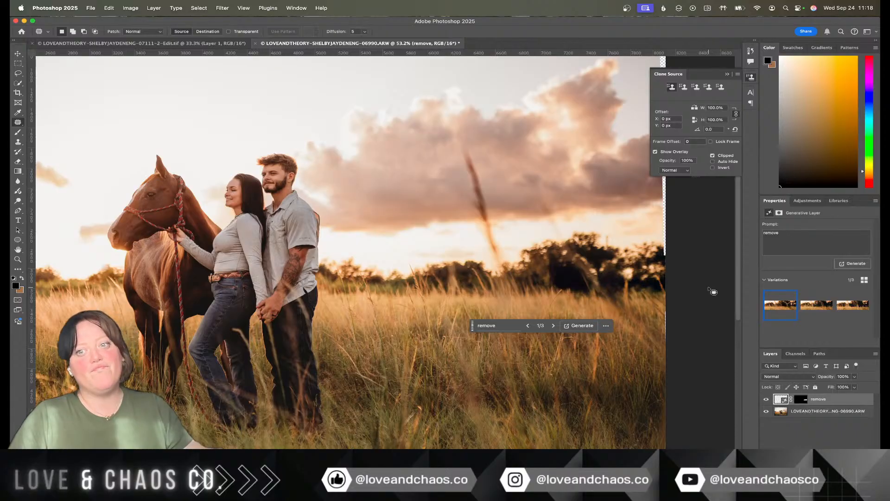
{"action": "right_click", "coordinate": [853, 399]}
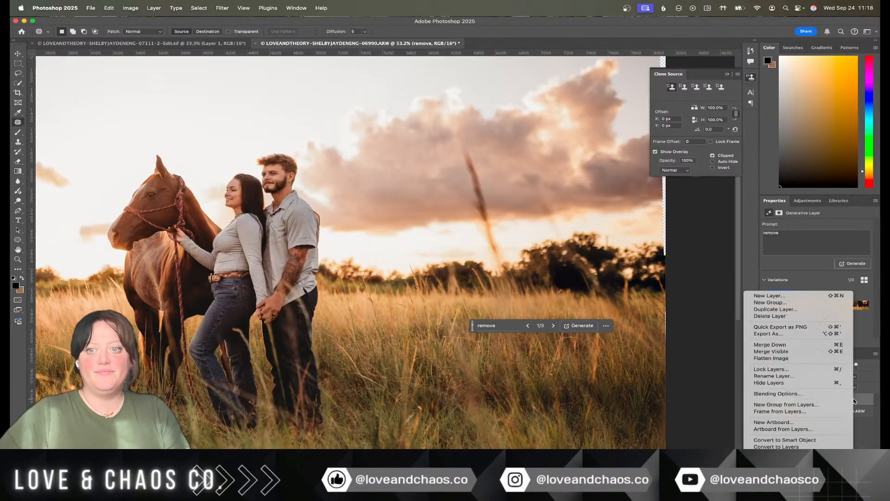
{"action": "left_click", "coordinate": [806, 344]}
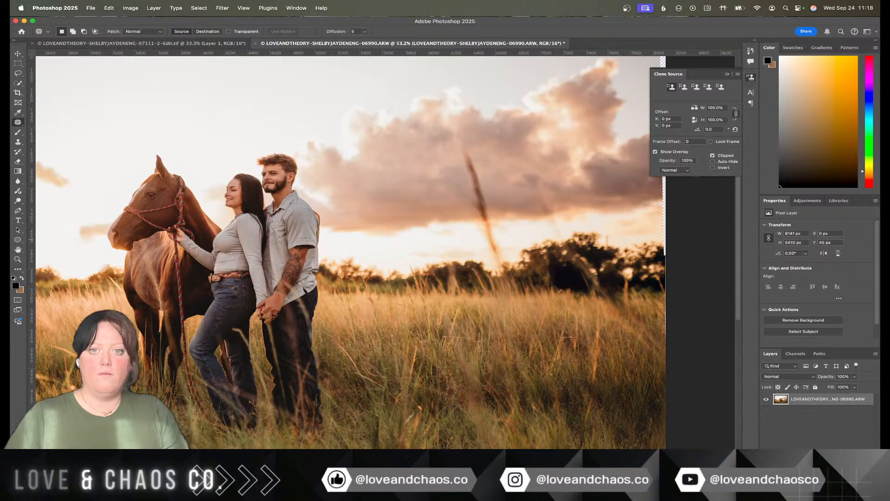
Step: Crop the canvas to about 7643 × 5126 px, cutting off the transparent strips along the photo's upper and right edges
{"action": "scroll", "coordinate": [337, 268], "scroll_direction": "down", "scroll_amount": 5}
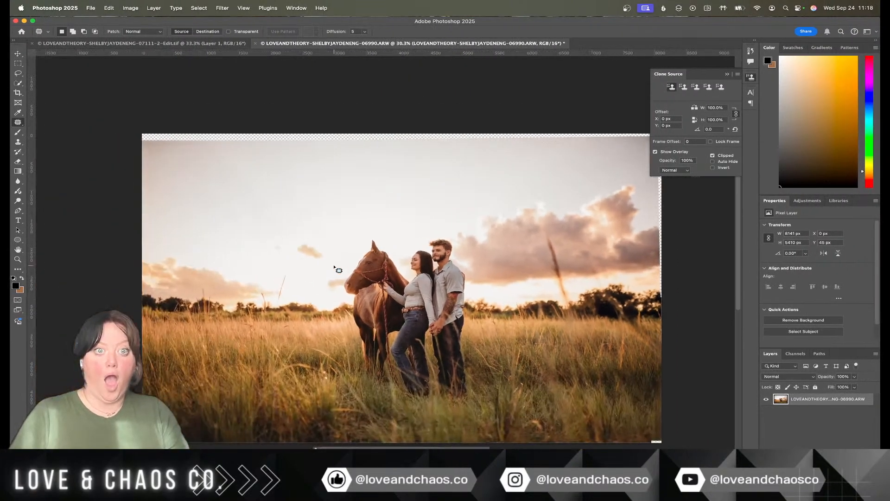
{"action": "key", "text": "c"}
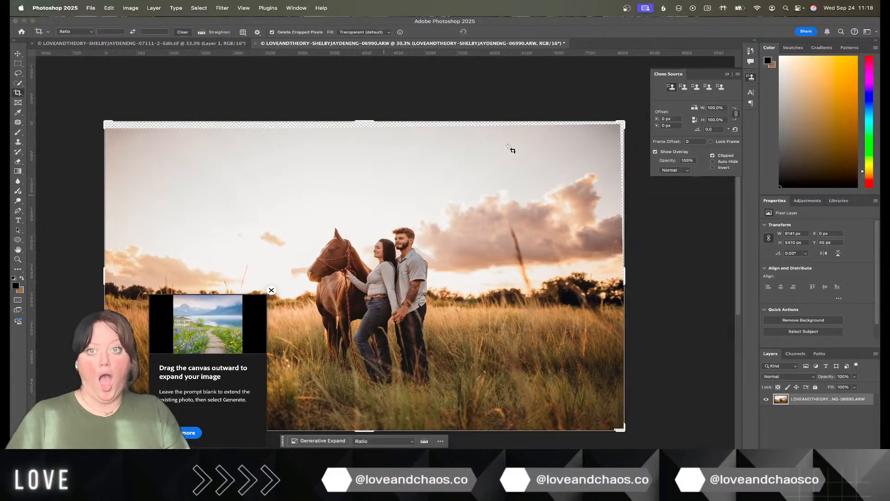
{"action": "left_click_drag", "start_coordinate": [621, 123], "coordinate": [608, 129]}
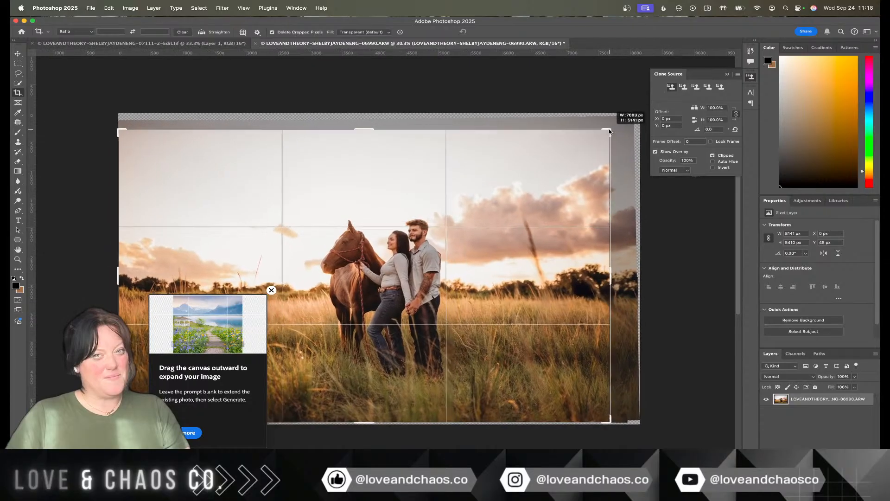
{"action": "left_click_drag", "start_coordinate": [575, 167], "coordinate": [543, 178]}
{"action": "key", "text": "Return"}
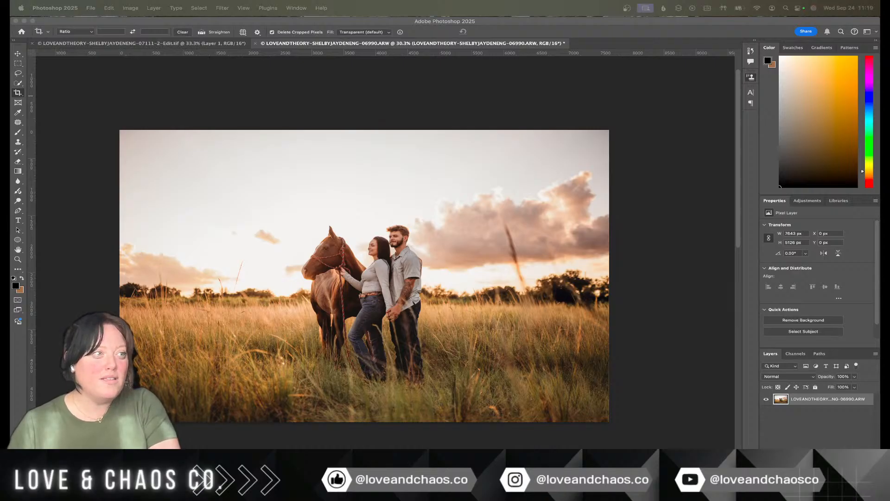
Step: Place the FLARE GLOW 2B image over the photo, scaled to about 64%, with its sun on the horizon beside the horse
{"action": "mouse_move", "coordinate": [10, 179]}
{"action": "left_mouse_down"}
{"action": "mouse_move", "coordinate": [140, 181]}
{"action": "mouse_move", "coordinate": [276, 232]}
{"action": "left_mouse_up"}
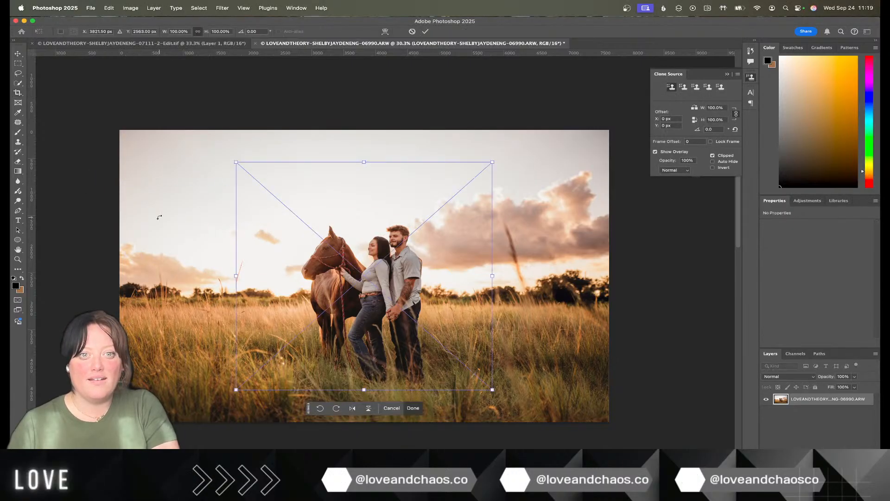
{"action": "left_click_drag", "start_coordinate": [363, 277], "coordinate": [307, 267]}
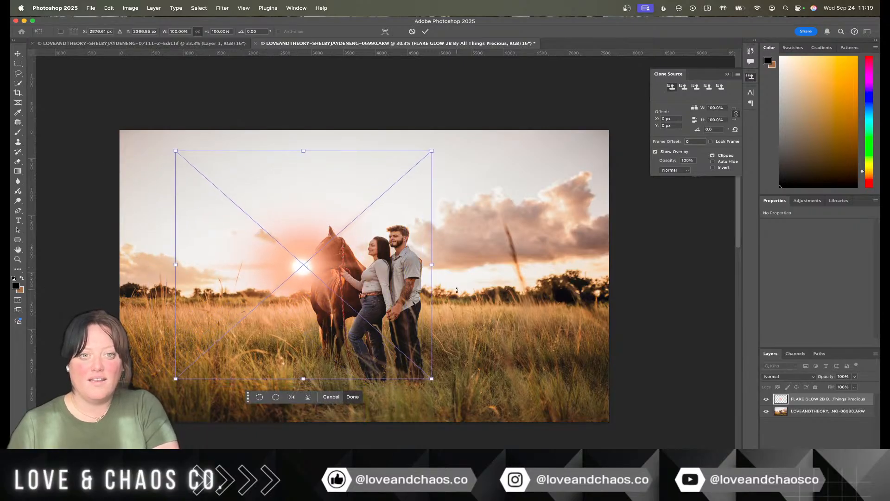
{"action": "left_click_drag", "start_coordinate": [365, 282], "coordinate": [330, 292]}
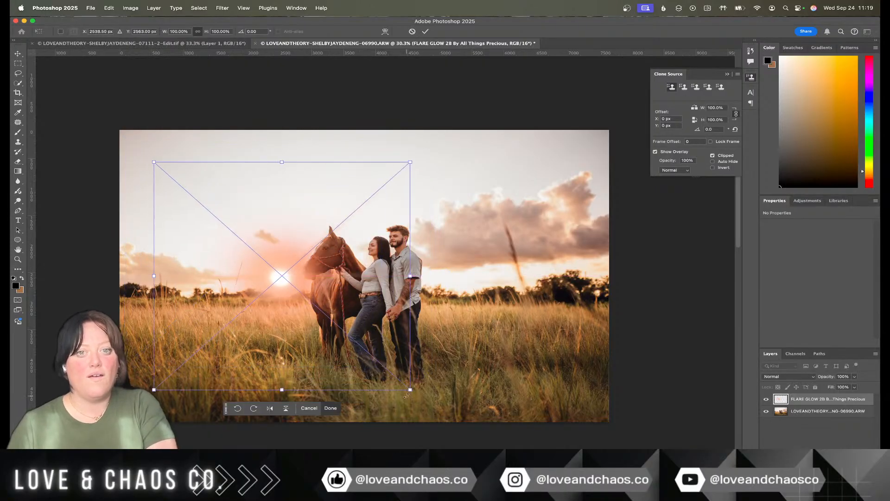
{"action": "left_click_drag", "start_coordinate": [410, 390], "coordinate": [316, 307]}
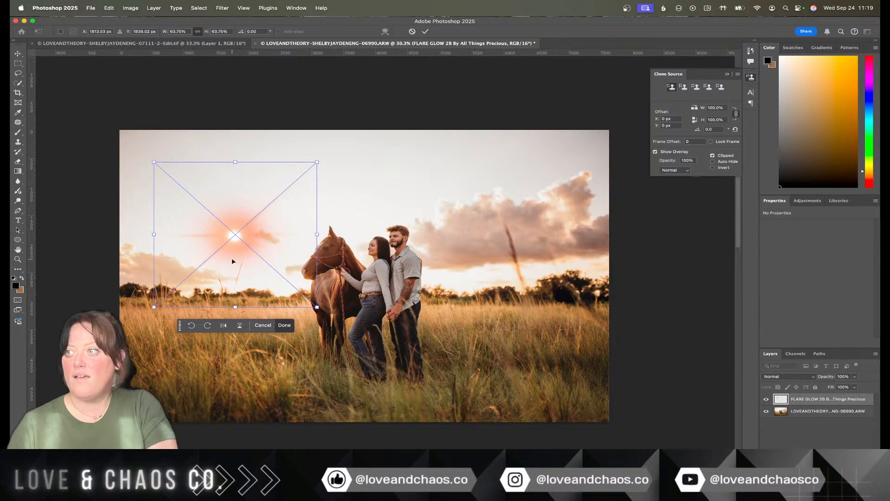
{"action": "left_click_drag", "start_coordinate": [238, 262], "coordinate": [289, 314]}
{"action": "key", "text": "Return"}
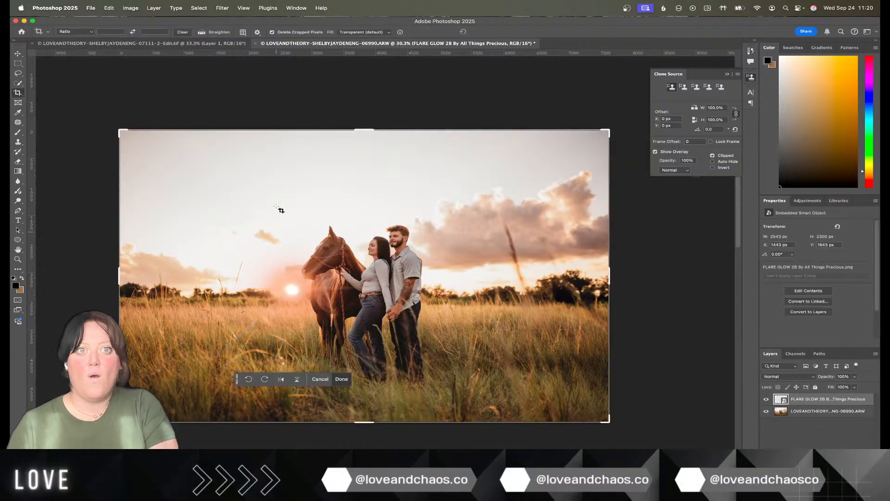
Step: Apply a Gaussian Blur with a radius of 8.7 pixels to the FLARE GLOW 2B layer
{"action": "key", "text": "c"}
{"action": "left_click", "coordinate": [208, 9]}
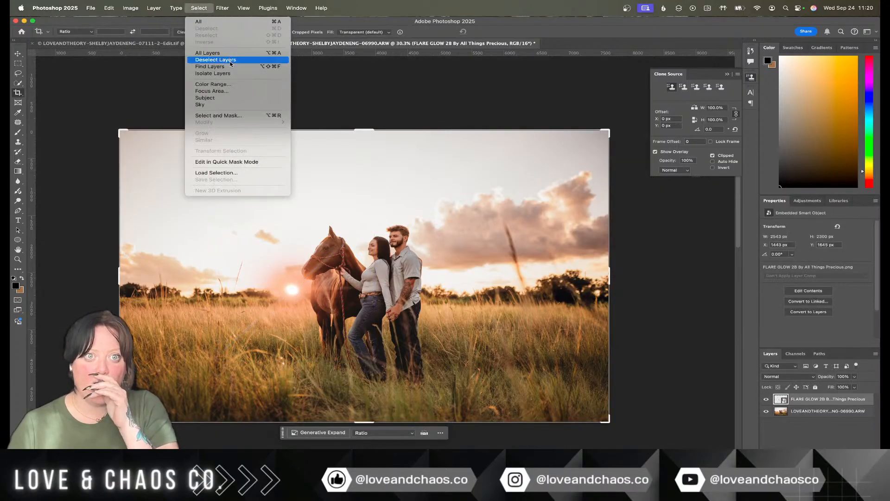
{"action": "mouse_move", "coordinate": [226, 11]}
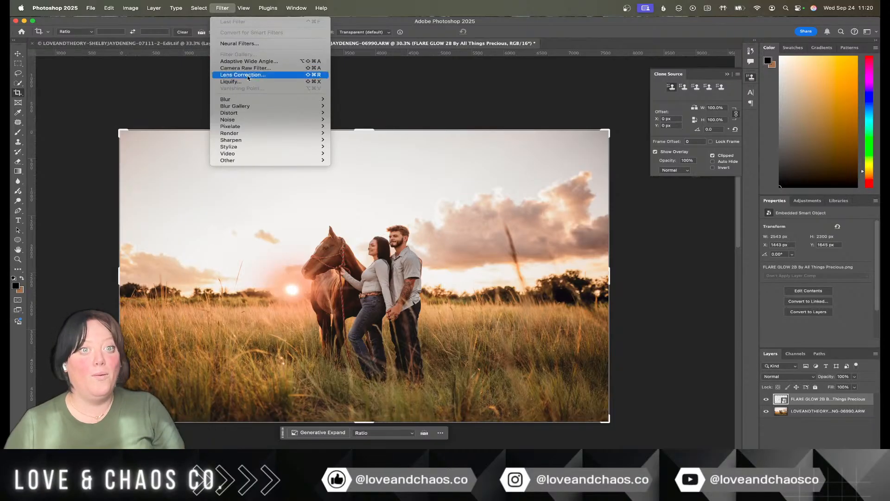
{"action": "mouse_move", "coordinate": [269, 107]}
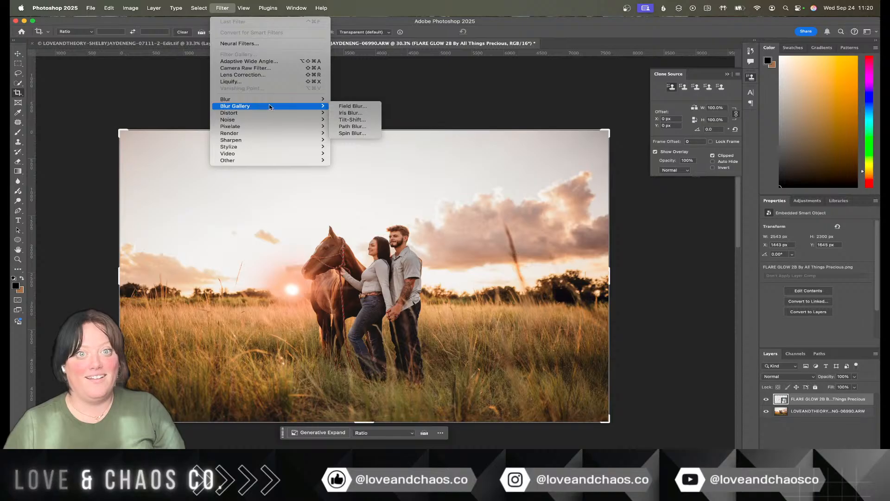
{"action": "left_click", "coordinate": [338, 126]}
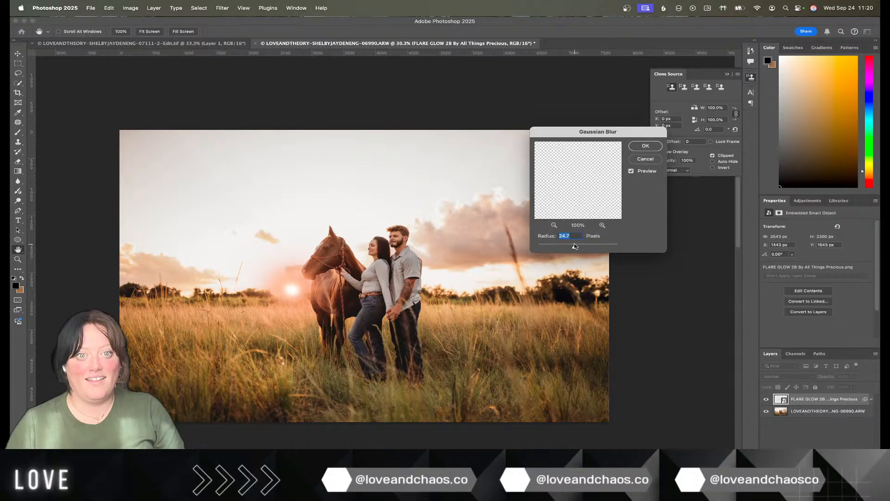
{"action": "left_click_drag", "start_coordinate": [575, 245], "coordinate": [572, 246]}
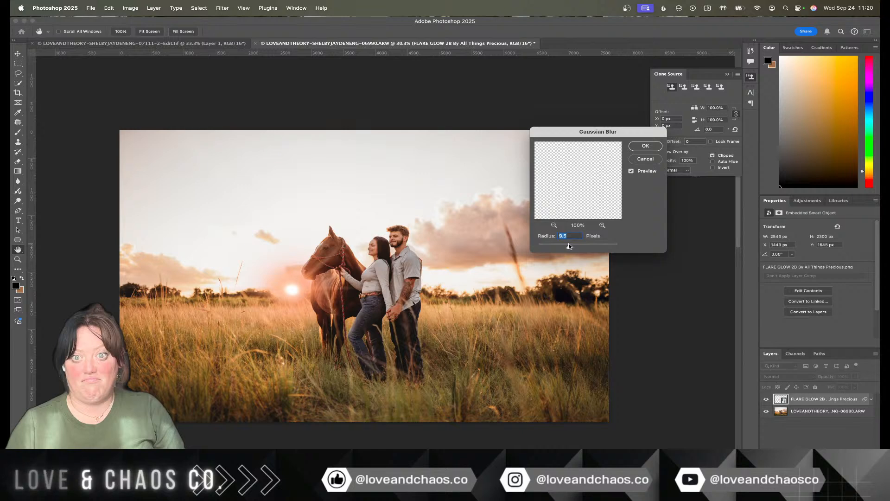
{"action": "left_click_drag", "start_coordinate": [569, 246], "coordinate": [568, 246]}
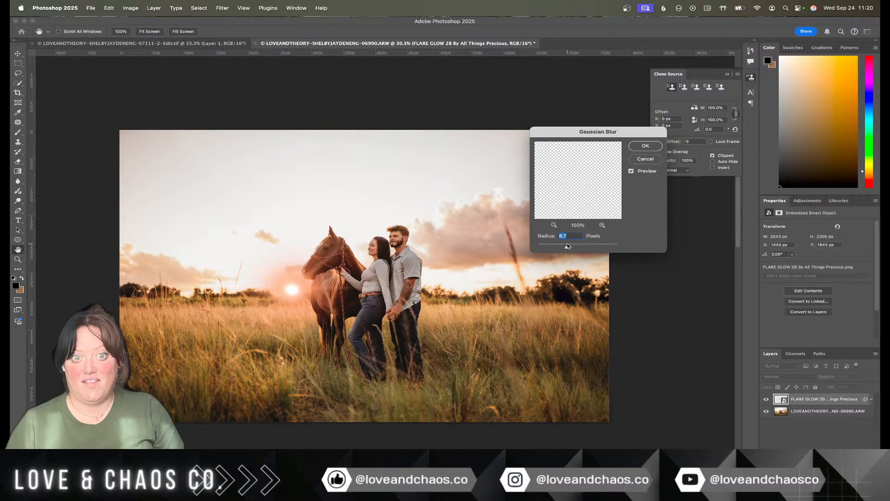
{"action": "left_click", "coordinate": [644, 146]}
{"action": "key", "text": "c"}
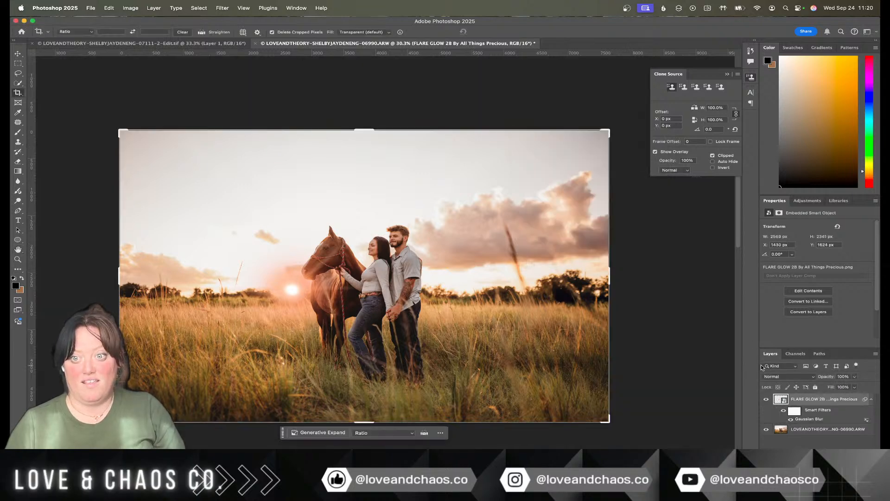
Step: Lower the FLARE GLOW 2B layer's opacity to 90% and move the flare slightly closer to the horse's chest
{"action": "left_click", "coordinate": [854, 386]}
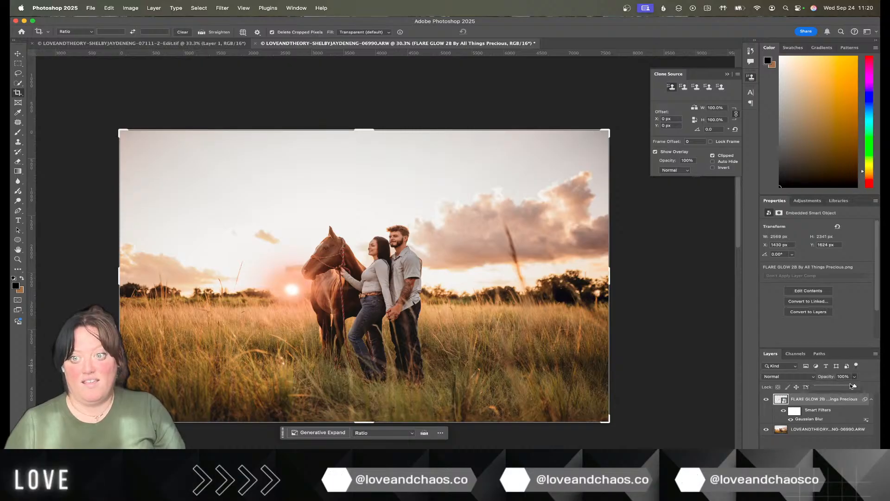
{"action": "left_click_drag", "start_coordinate": [849, 387], "coordinate": [848, 387]}
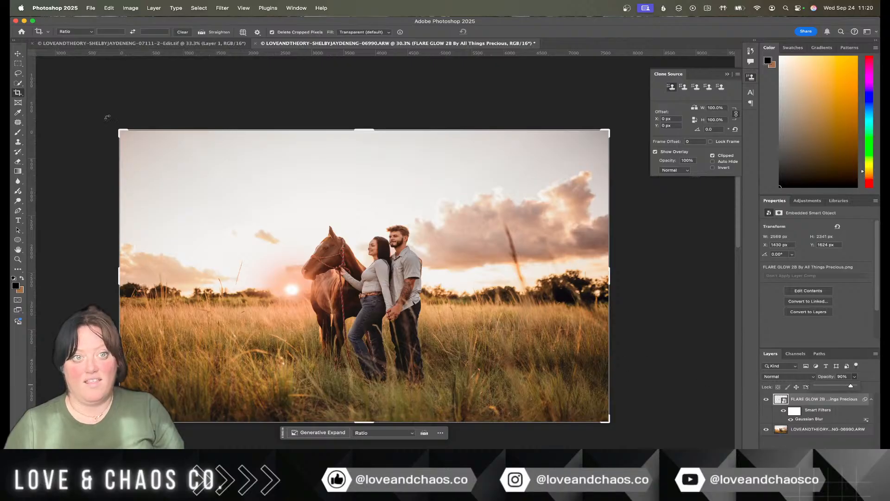
{"action": "key", "text": "v"}
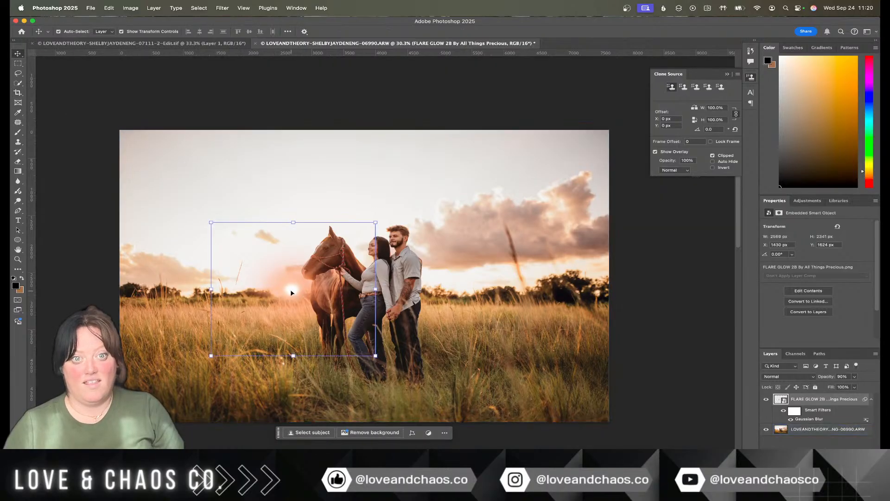
{"action": "left_click_drag", "start_coordinate": [292, 290], "coordinate": [302, 295]}
{"action": "left_click", "coordinate": [439, 317]}
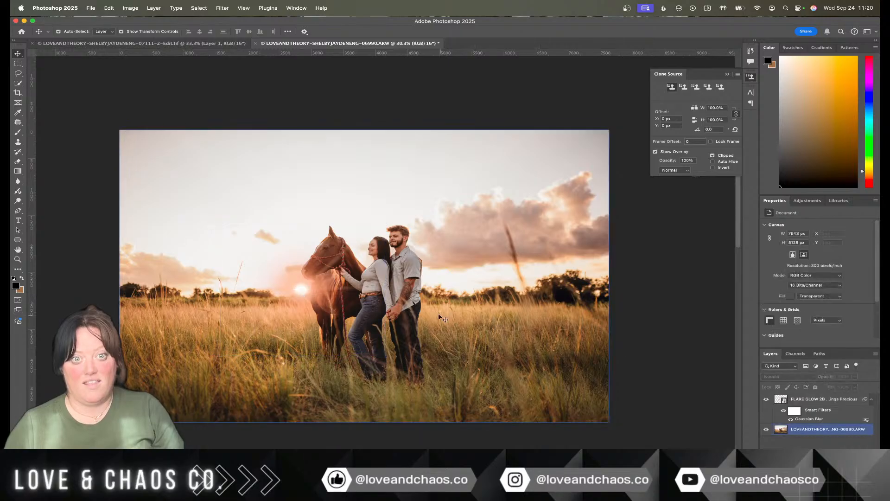
Step: Delete the FLARE GLOW 2B layer together with its blur filter
{"action": "left_click", "coordinate": [841, 430]}
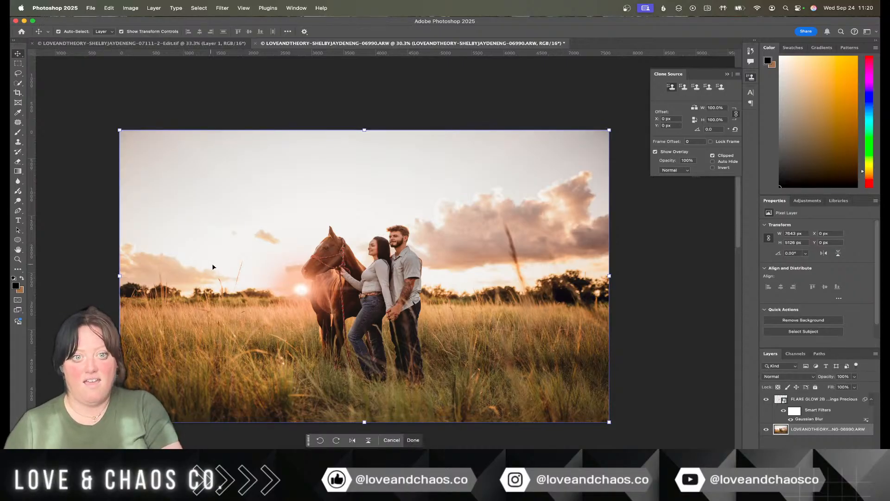
{"action": "left_click", "coordinate": [808, 402]}
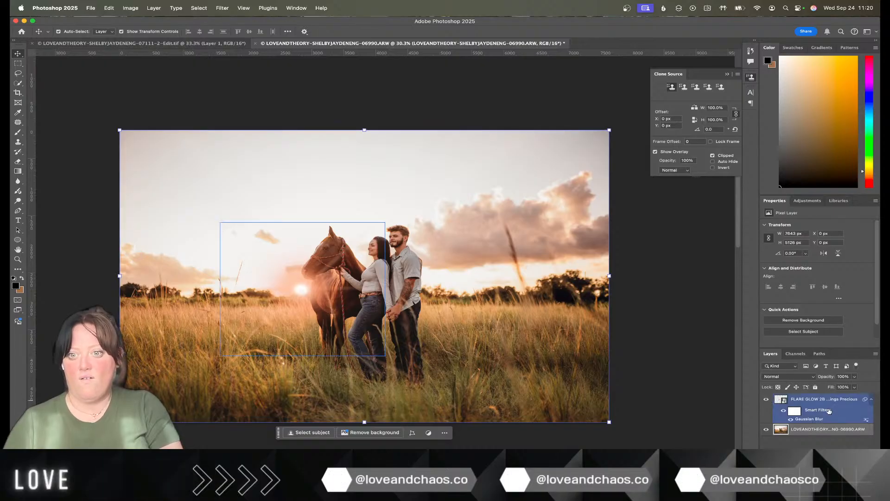
{"action": "key", "text": "Delete"}
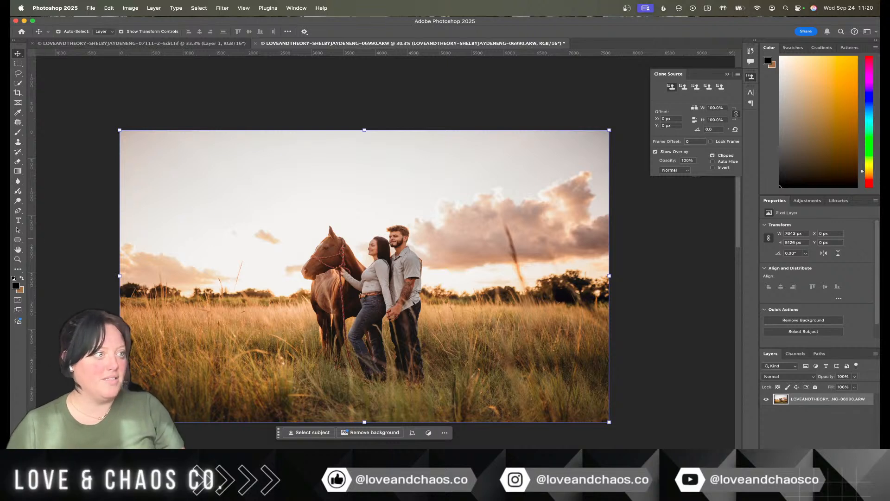
Step: Place the FLARE GLOW 8A image over the photo, scaled to about 42%, with its sun on the horizon beside the horse's chest
{"action": "key", "text": "super+Tab"}
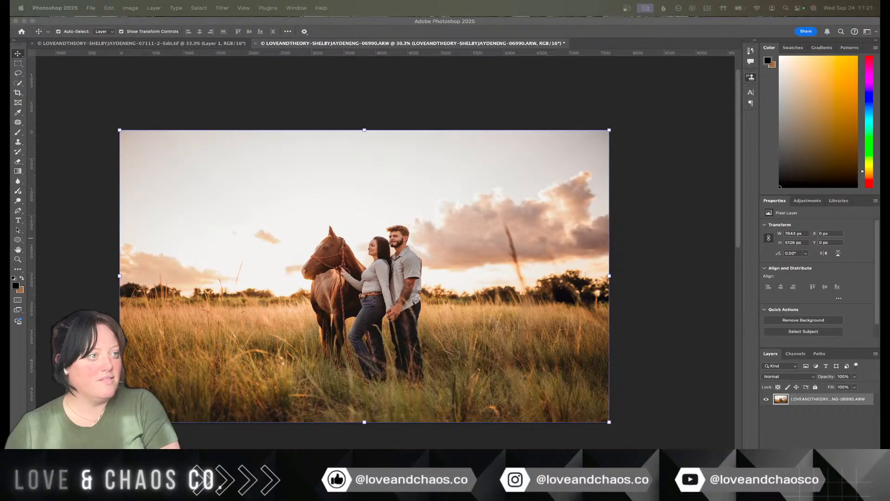
{"action": "left_click_drag", "start_coordinate": [0, 256], "coordinate": [271, 259]}
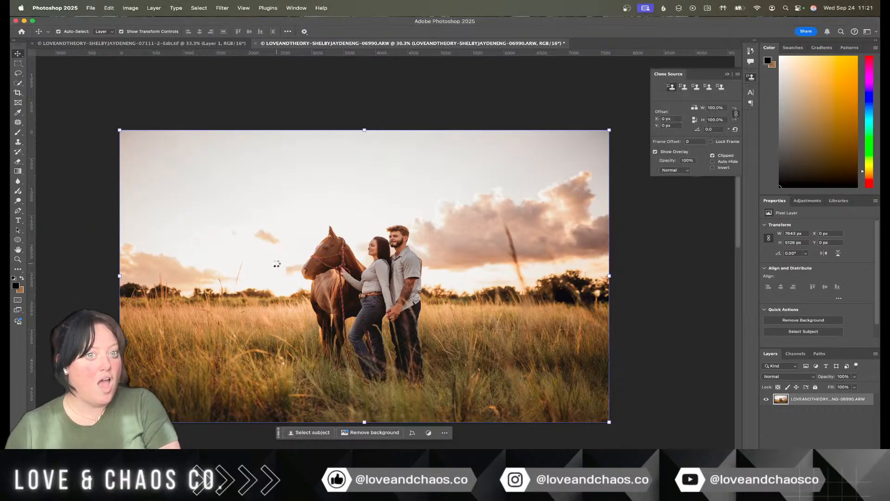
{"action": "left_click_drag", "start_coordinate": [494, 300], "coordinate": [452, 289]}
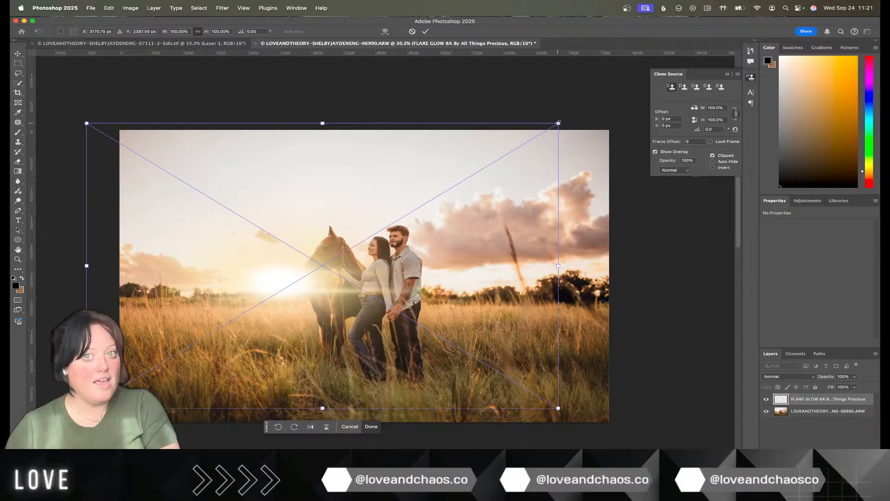
{"action": "left_click_drag", "start_coordinate": [559, 136], "coordinate": [317, 333]}
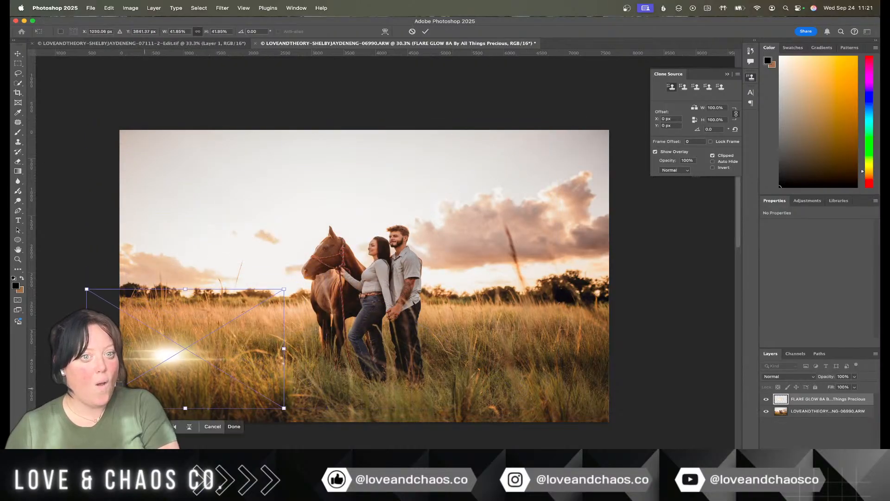
{"action": "left_click_drag", "start_coordinate": [161, 370], "coordinate": [275, 303]}
{"action": "left_click", "coordinate": [536, 398]}
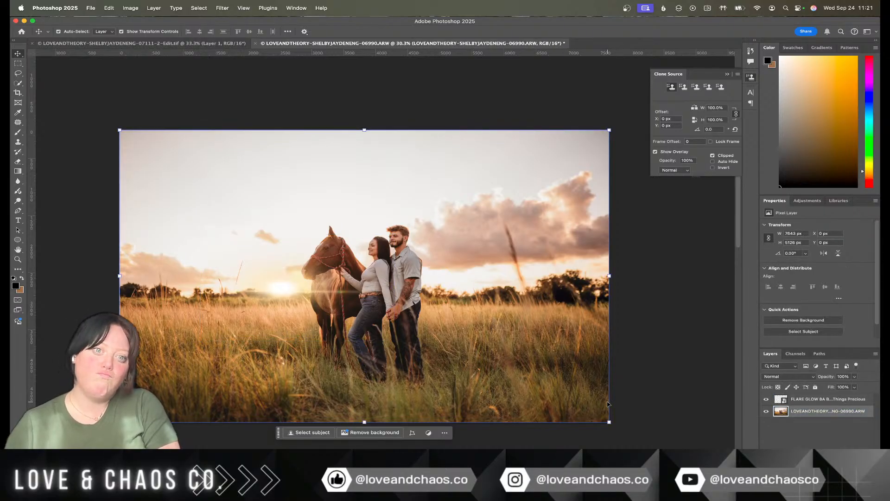
{"action": "left_click_drag", "start_coordinate": [280, 287], "coordinate": [297, 292]}
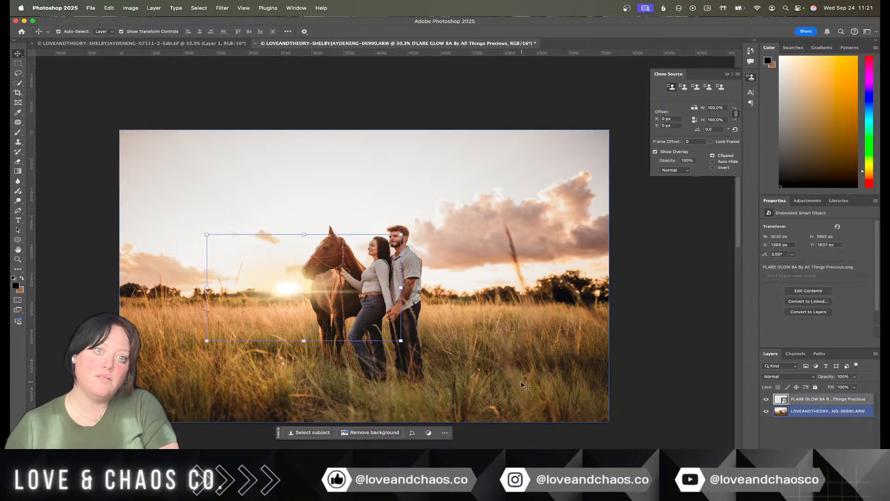
Step: Replace the FLARE GLOW 8A overlay with FLARE GLOW 8B, scaled to about 38% and placed on the horizon beside the horse's chest
{"action": "key", "text": "Delete"}
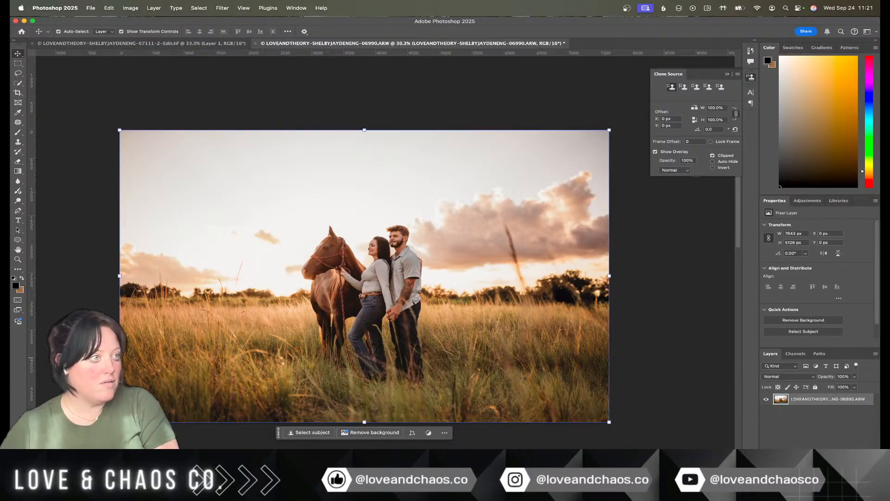
{"action": "key", "text": "super+Tab"}
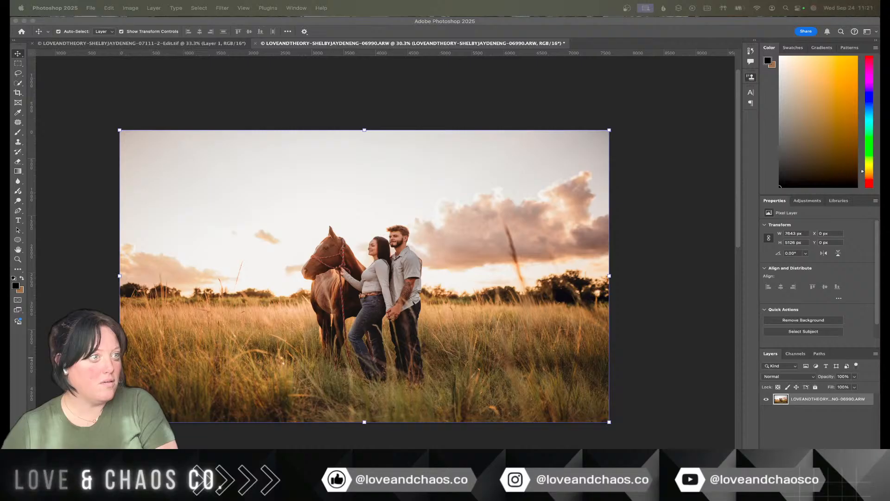
{"action": "key", "text": "super+Tab"}
{"action": "left_click_drag", "start_coordinate": [184, 367], "coordinate": [298, 354]}
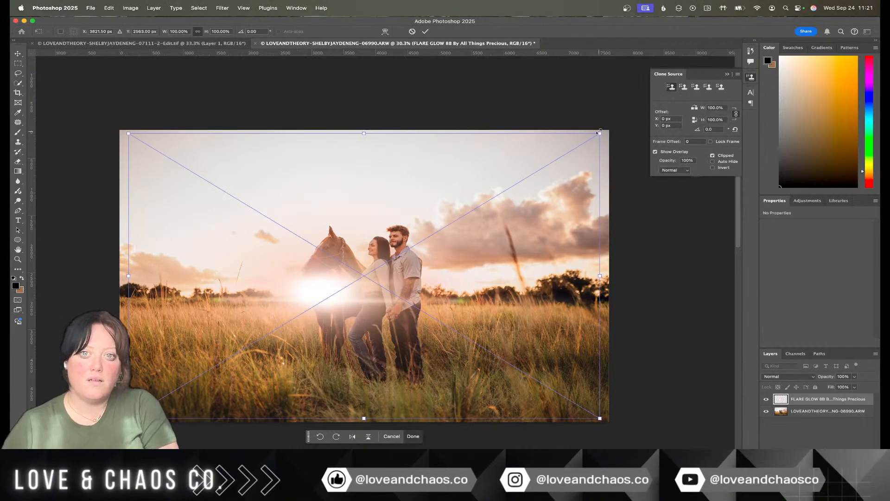
{"action": "left_click_drag", "start_coordinate": [598, 133], "coordinate": [312, 308]}
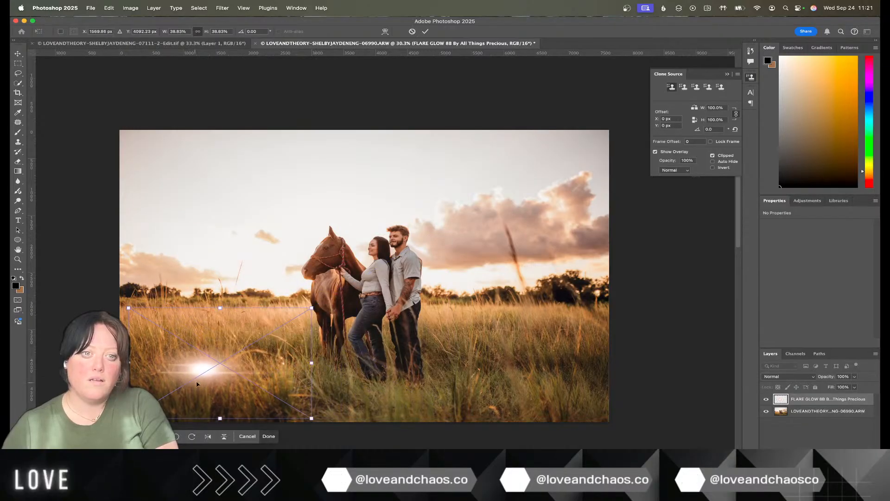
{"action": "left_click_drag", "start_coordinate": [197, 383], "coordinate": [313, 300]}
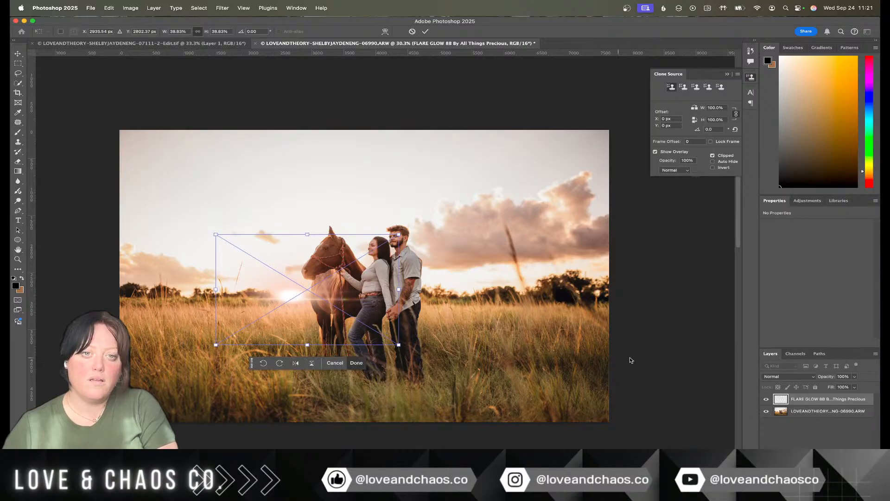
{"action": "key", "text": "Return"}
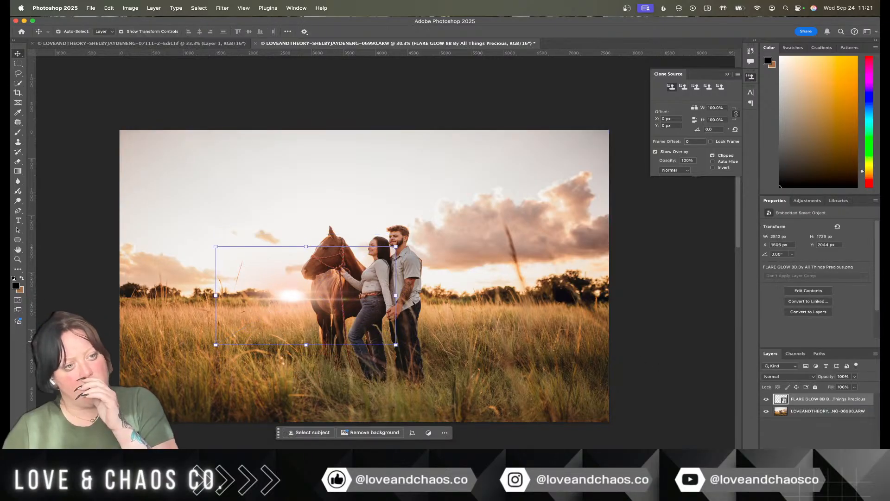
Step: Shift the FLARE GLOW 8B flare slightly away from the horse along the horizon
{"action": "key", "text": "super+Tab"}
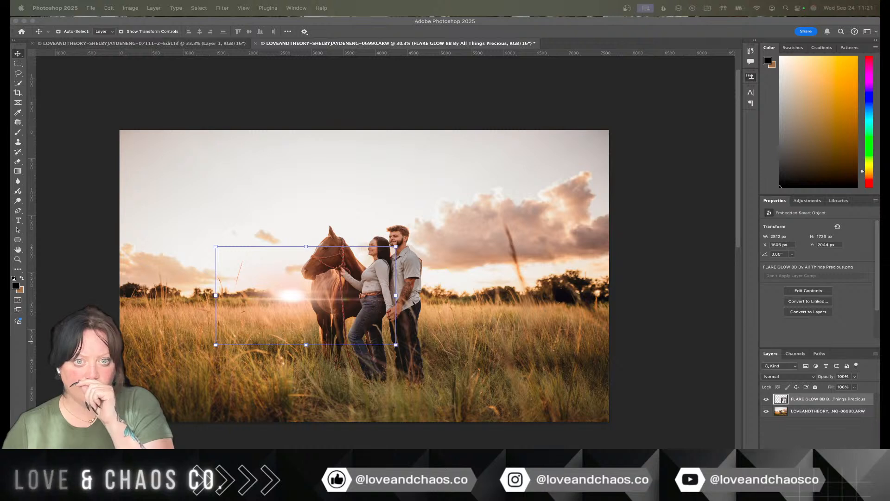
{"action": "left_click", "coordinate": [284, 332]}
{"action": "left_click_drag", "start_coordinate": [275, 331], "coordinate": [269, 330]}
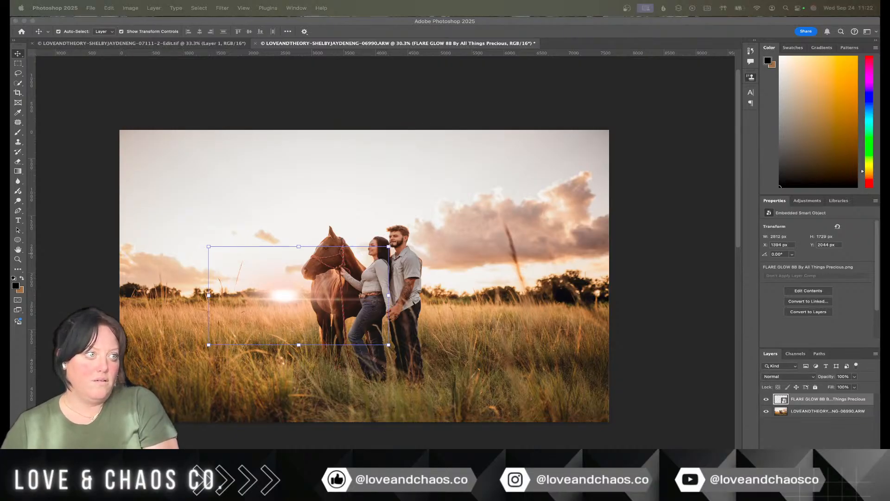
Step: Place the FLARE GLOW 9B image scaled to about 65%, with its sun on the horizon behind the couple
{"action": "left_click_drag", "start_coordinate": [116, 355], "coordinate": [252, 243]}
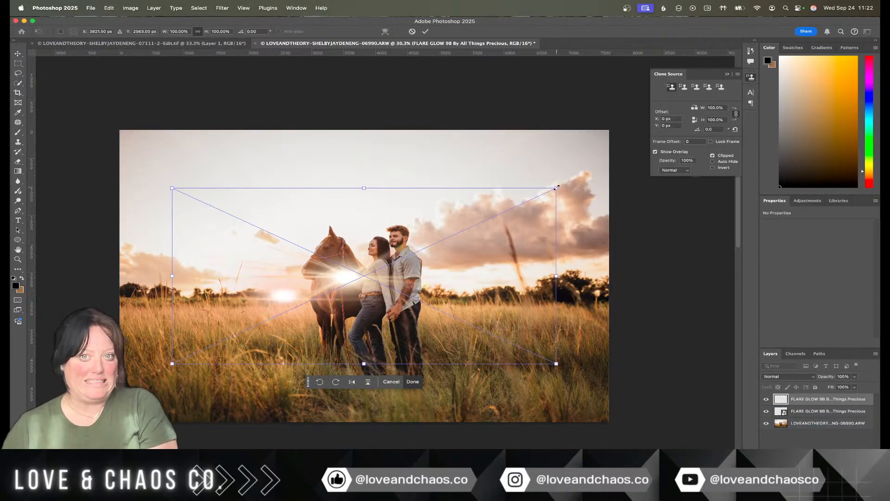
{"action": "left_click_drag", "start_coordinate": [556, 188], "coordinate": [423, 248]}
{"action": "left_click_drag", "start_coordinate": [366, 289], "coordinate": [592, 259]}
Step: Move the FLARE GLOW 8B flare up into the sky and put the FLARE GLOW 9B flare beside the horse's chest
{"action": "left_click", "coordinate": [277, 299]}
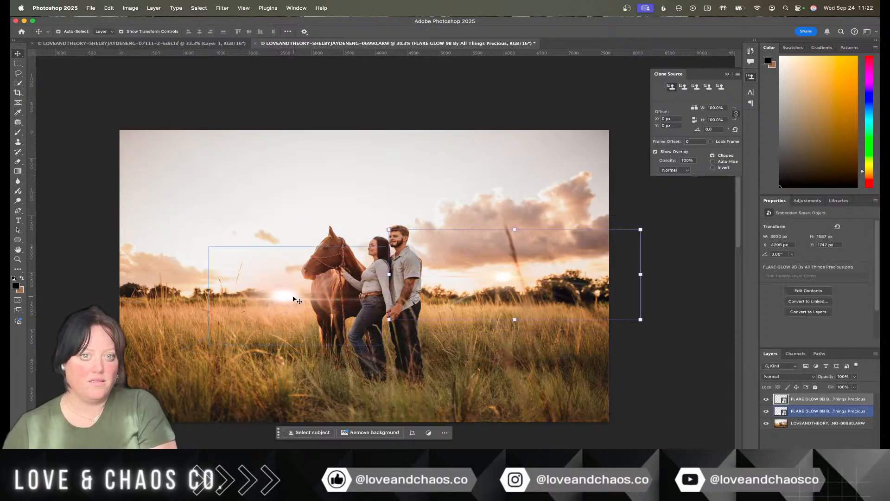
{"action": "left_click_drag", "start_coordinate": [277, 299], "coordinate": [233, 194]}
{"action": "left_click_drag", "start_coordinate": [528, 285], "coordinate": [292, 298]}
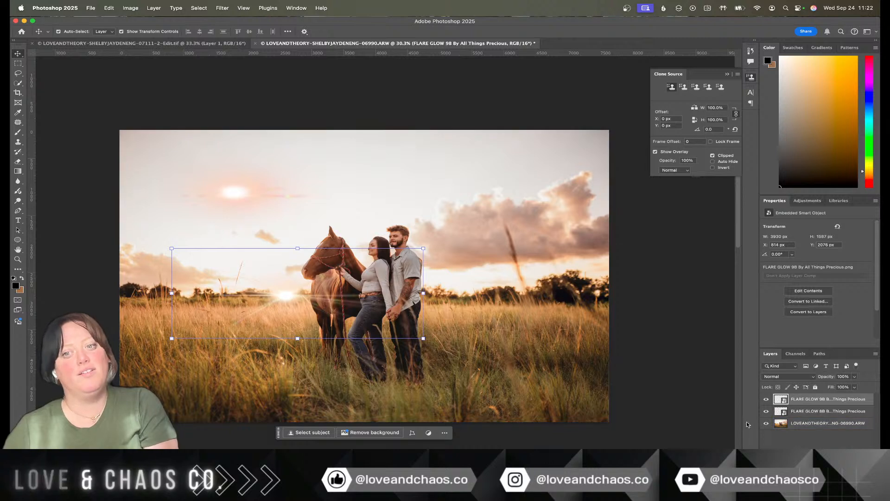
Step: Delete the FLARE GLOW 9B layer
{"action": "left_click", "coordinate": [705, 423]}
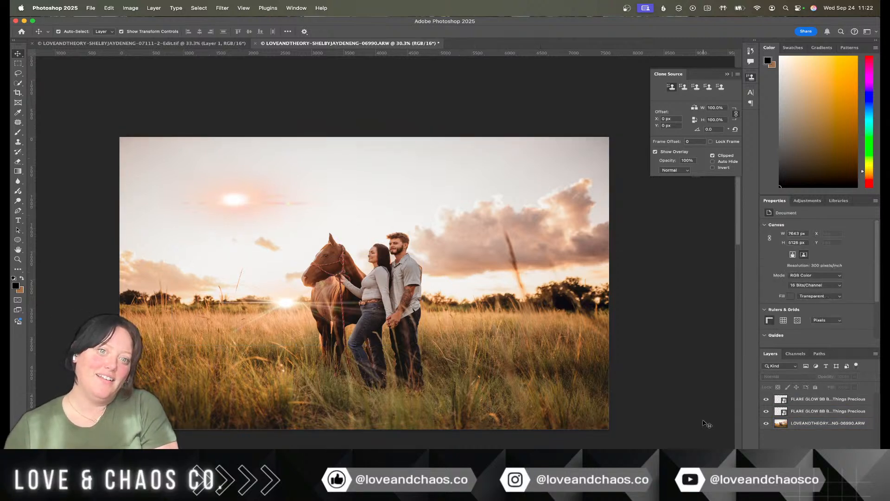
{"action": "left_click", "coordinate": [528, 371]}
{"action": "left_click", "coordinate": [299, 304]}
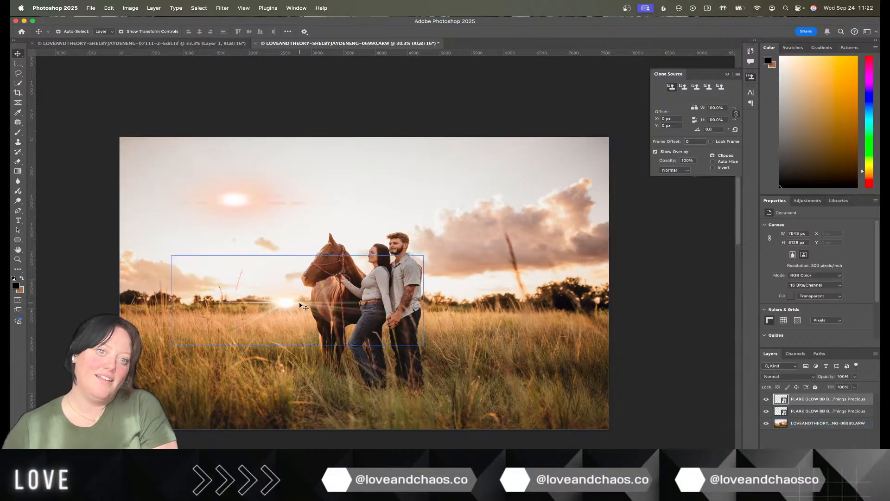
{"action": "key", "text": "BackSpace"}
Step: Move the FLARE GLOW 8B flare back onto the horizon beside the horse's chest and save the document
{"action": "left_click_drag", "start_coordinate": [280, 183], "coordinate": [330, 290]}
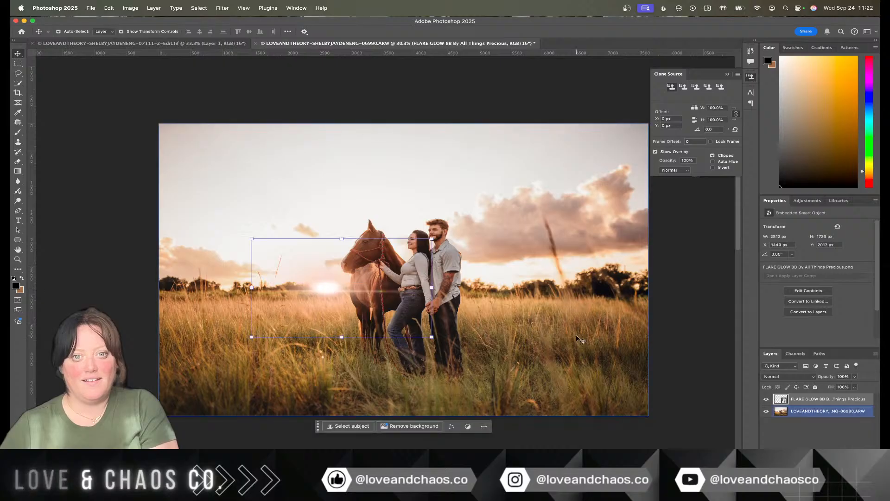
{"action": "left_click", "coordinate": [576, 337]}
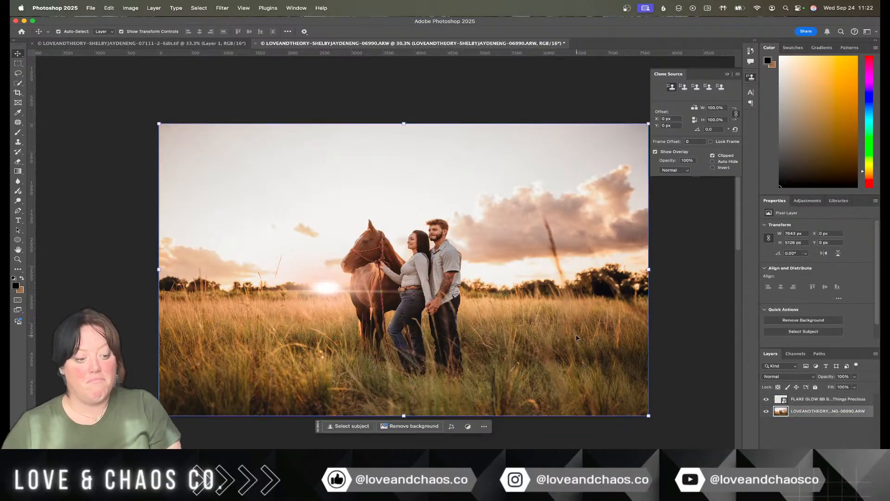
{"action": "key", "text": "super+s"}
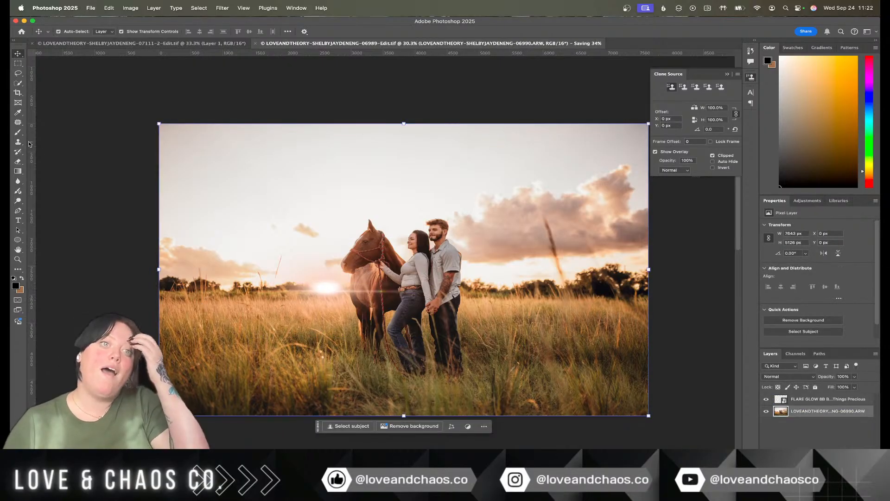
Step: Switch to Lightroom Classic and bring up the saved 06989-Edit.tif composite
{"action": "key", "text": "ctrl+Right"}
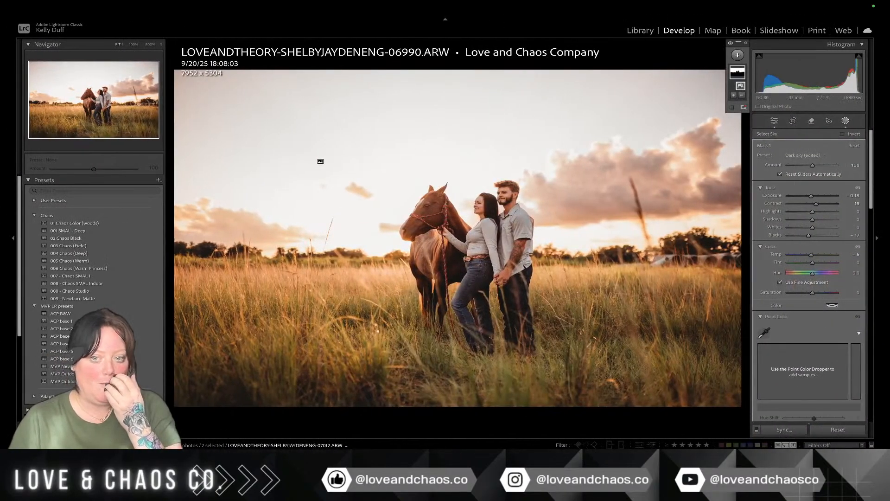
{"action": "key", "text": "Right"}
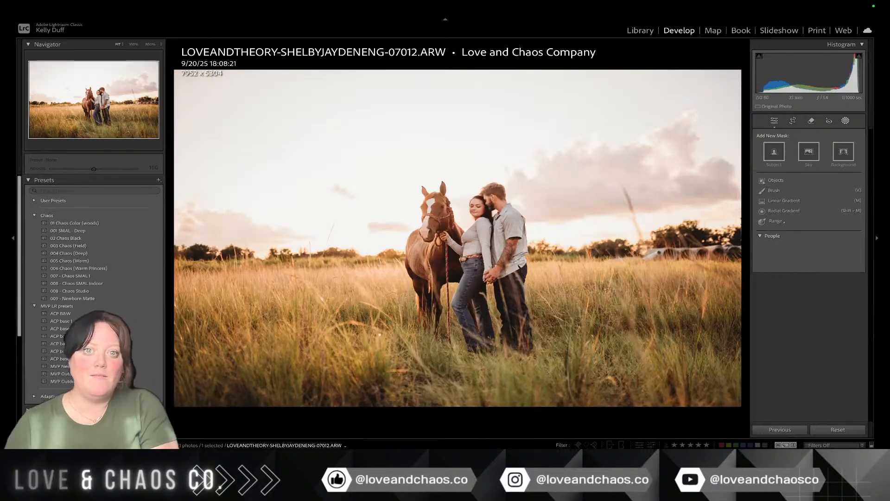
{"action": "key", "text": "Left"}
{"action": "key", "text": "Right"}
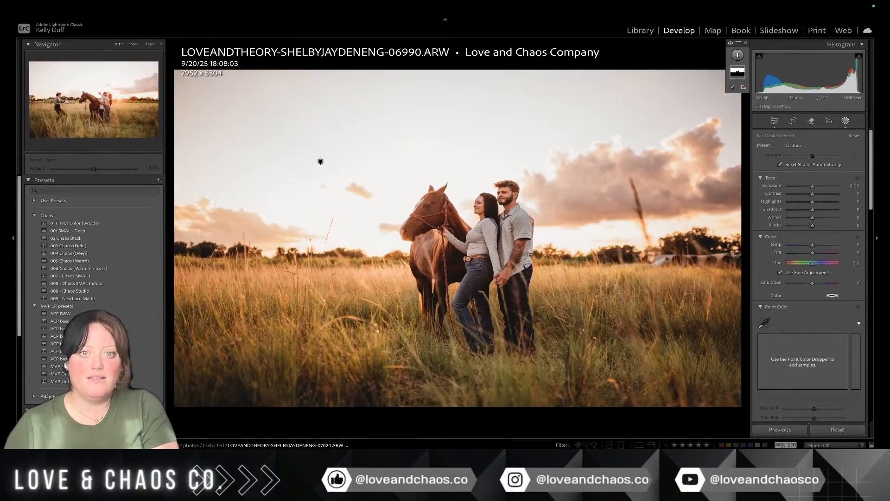
{"action": "key", "text": "Left"}
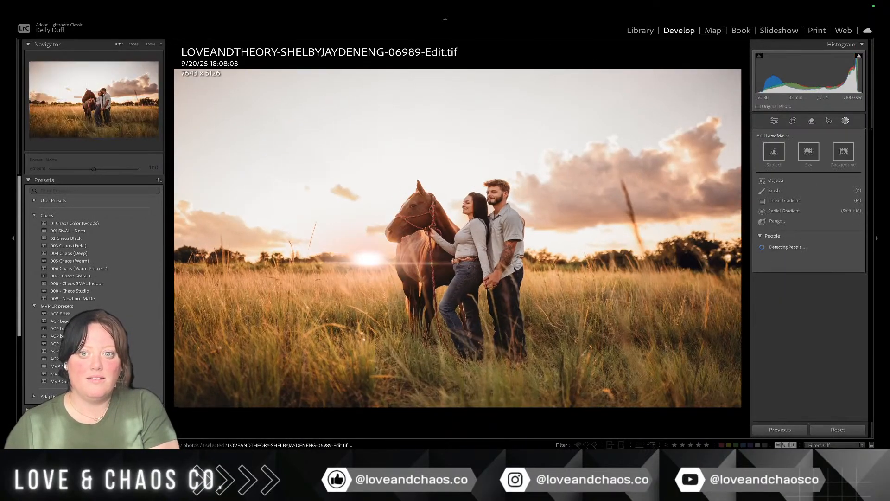
Step: Apply Lens Blur to the composite with a blur amount of 34
{"action": "left_click", "coordinate": [845, 121]}
{"action": "scroll", "coordinate": [764, 232], "scroll_direction": "down", "scroll_amount": 3}
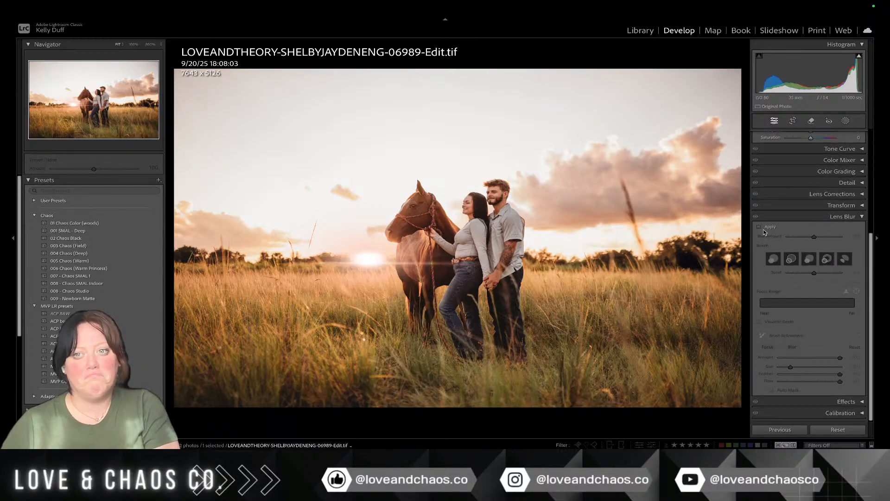
{"action": "left_click", "coordinate": [761, 227]}
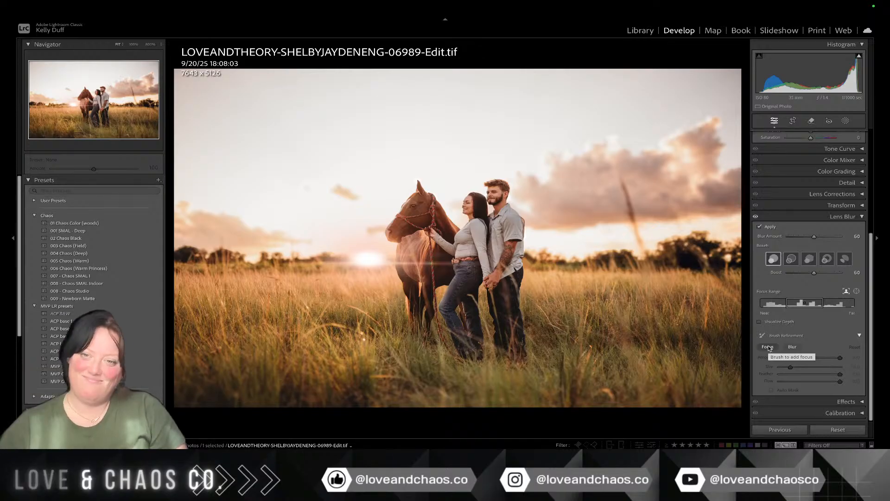
{"action": "left_click_drag", "start_coordinate": [809, 239], "coordinate": [810, 239]}
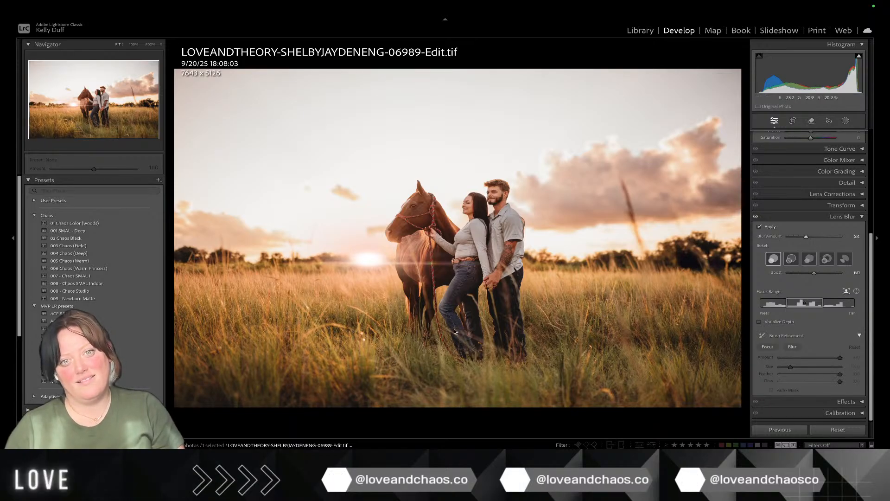
Step: Go to the 07012.ARW photo and set its exposure to +0.10
{"action": "key", "text": "Left"}
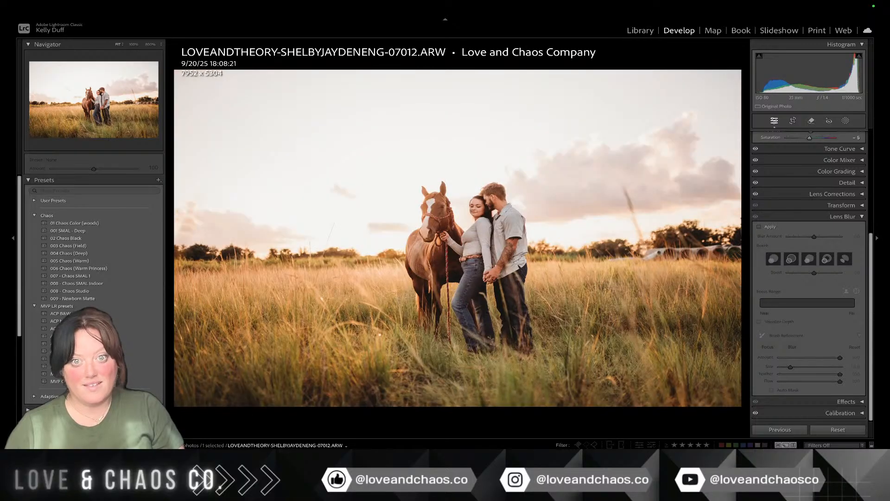
{"action": "scroll", "coordinate": [850, 153], "scroll_direction": "up", "scroll_amount": 7}
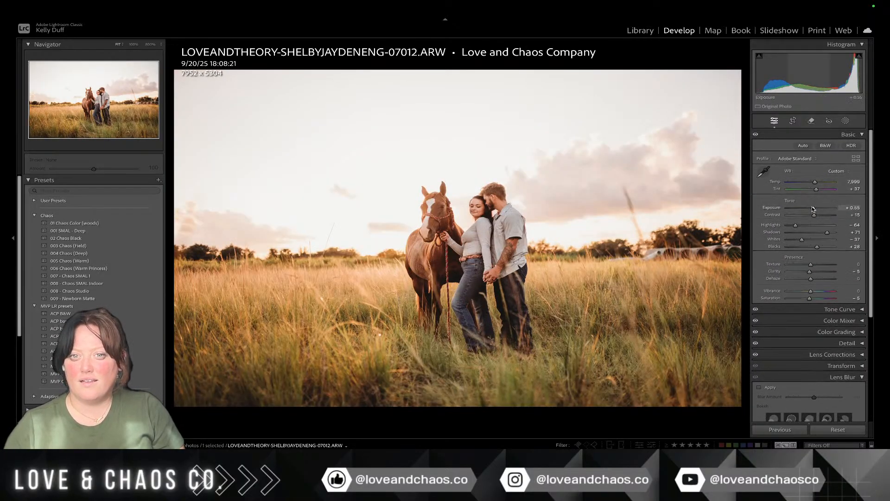
{"action": "left_click_drag", "start_coordinate": [812, 208], "coordinate": [810, 208]}
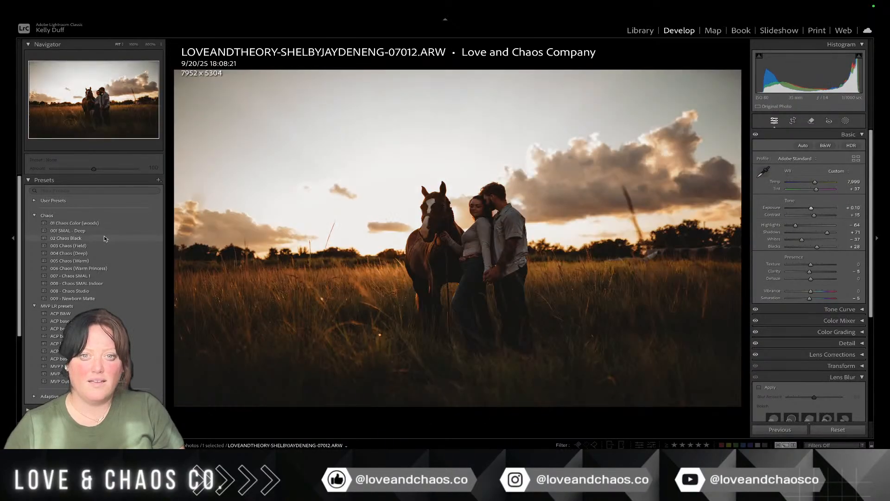
Step: Straighten the 07012.ARW photo with a slight rotation, cropping it to 7677 x 5121
{"action": "mouse_move", "coordinate": [104, 237]}
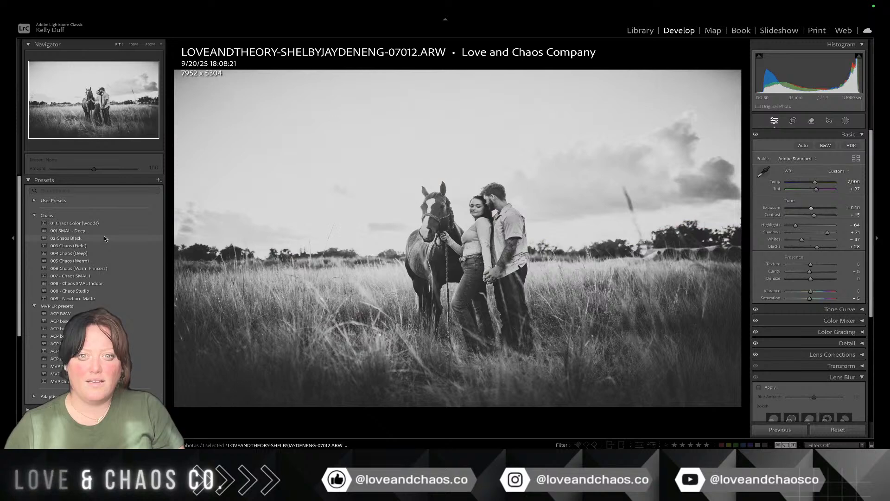
{"action": "key", "text": "r"}
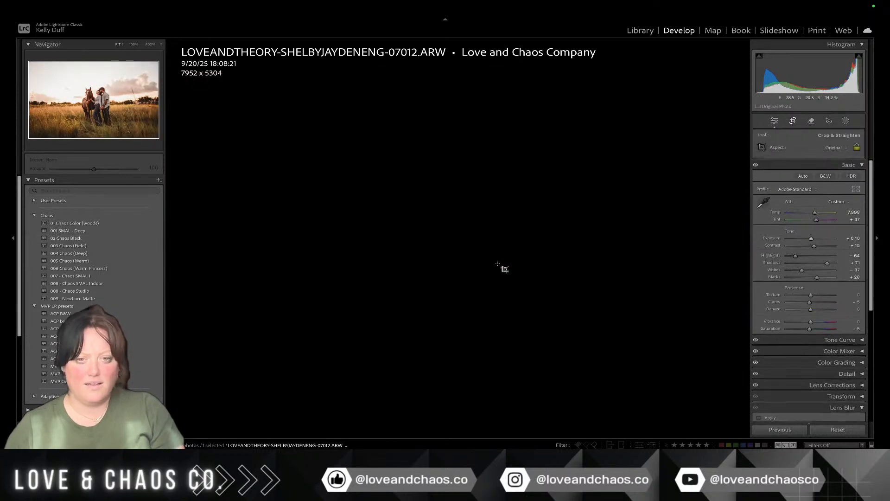
{"action": "left_click_drag", "start_coordinate": [421, 403], "coordinate": [375, 420]}
{"action": "key", "text": "Return"}
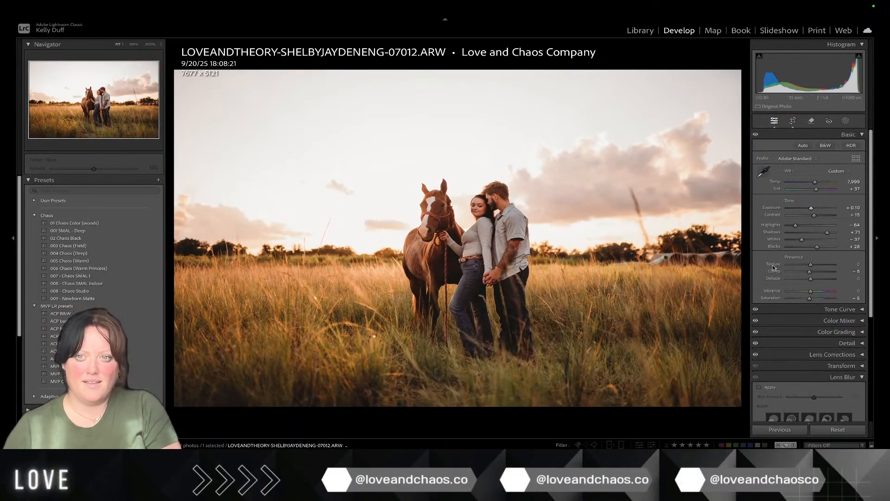
Step: Add a sky mask to the photo and apply the Dark sky preset to it
{"action": "left_click", "coordinate": [845, 120]}
{"action": "left_click", "coordinate": [808, 151]}
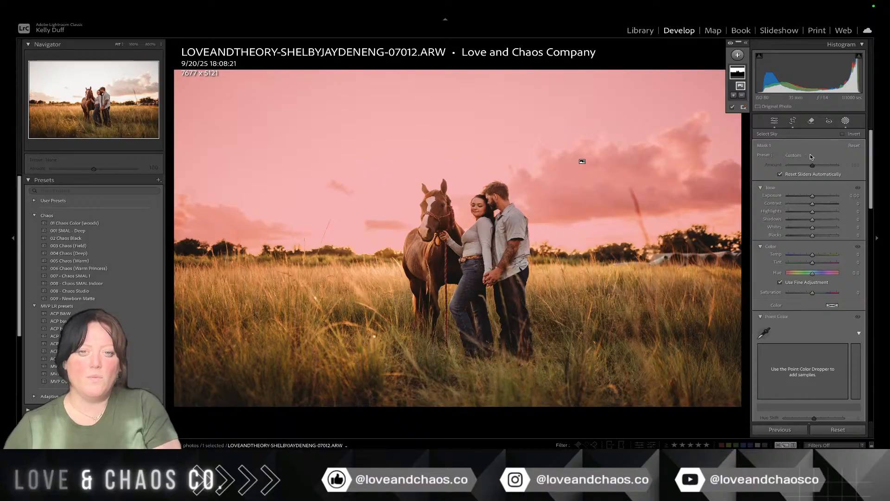
{"action": "left_click", "coordinate": [795, 155]}
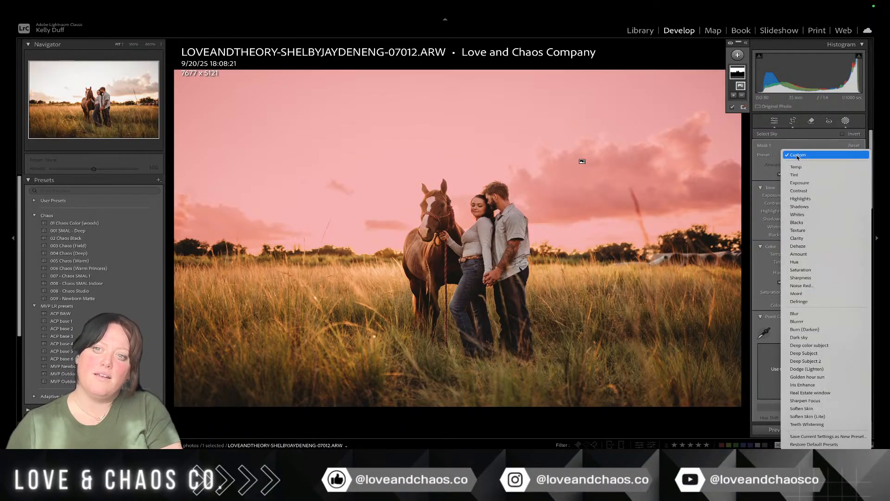
{"action": "left_click", "coordinate": [852, 337]}
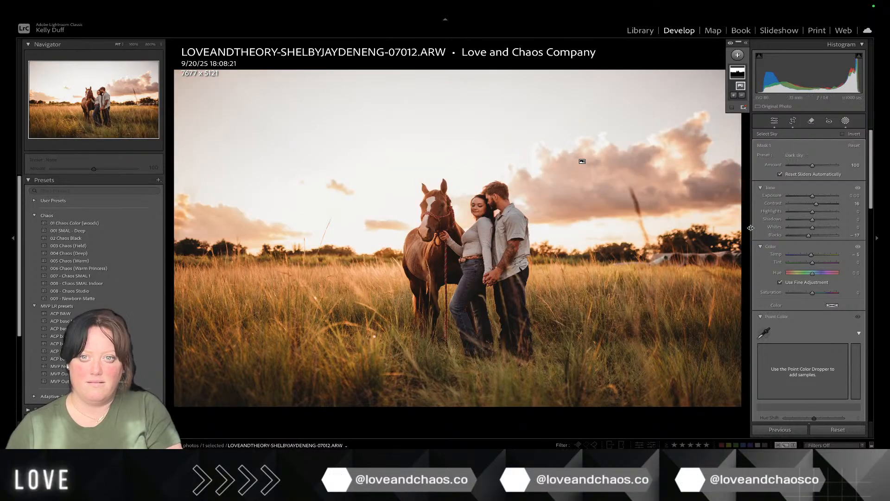
Step: Remove the pipes along the tree line behind the couple with generative AI removal
{"action": "key", "text": "q"}
{"action": "left_click_drag", "start_coordinate": [644, 262], "coordinate": [723, 263]}
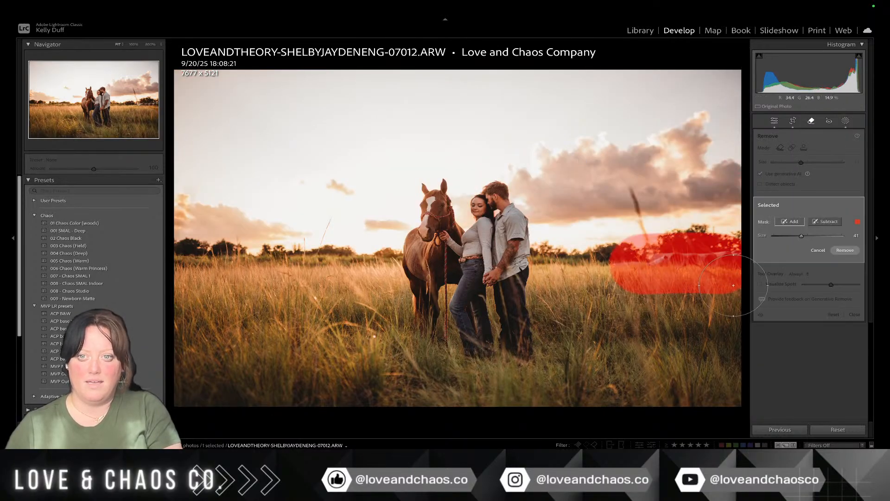
{"action": "left_click", "coordinate": [845, 251]}
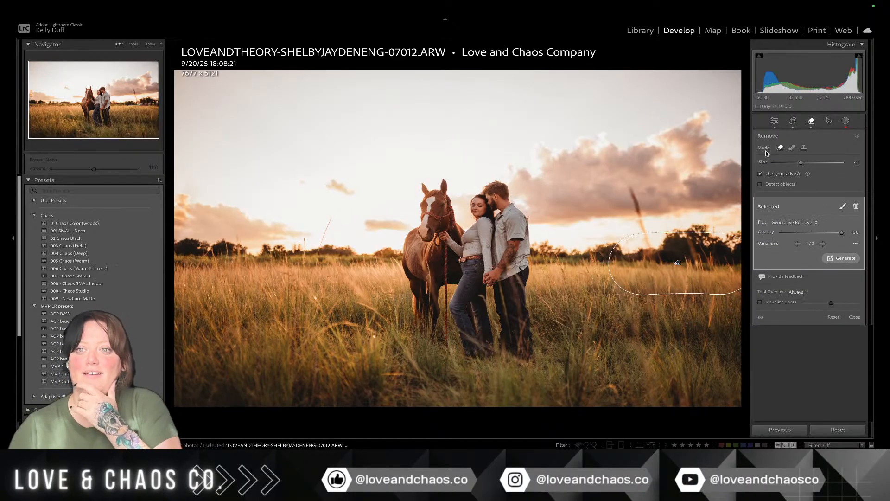
{"action": "left_click", "coordinate": [810, 122]}
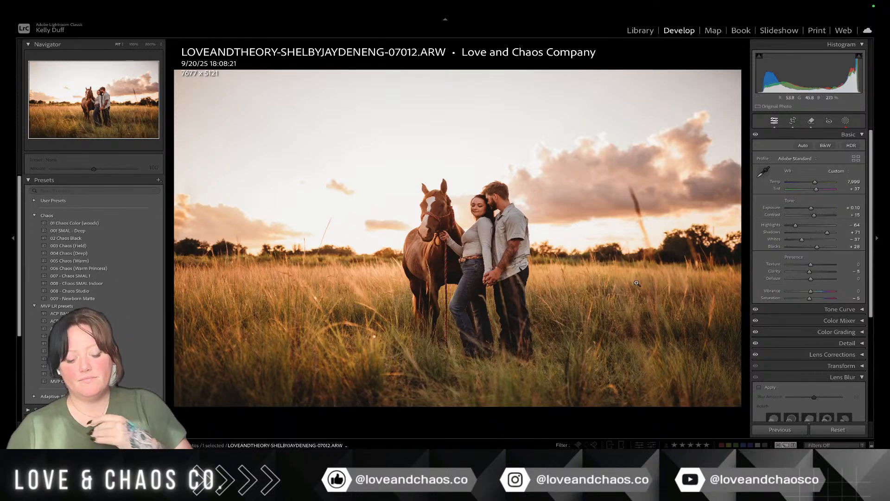
Step: Add a large brush mask over the couple and horse in the 07012.ARW photo and set its exposure to 0.29
{"action": "left_click", "coordinate": [846, 122]}
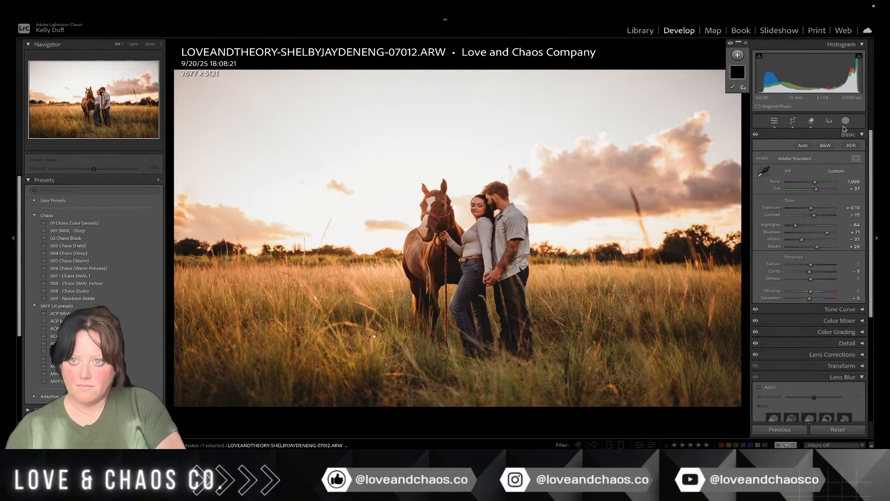
{"action": "left_click", "coordinate": [738, 56]}
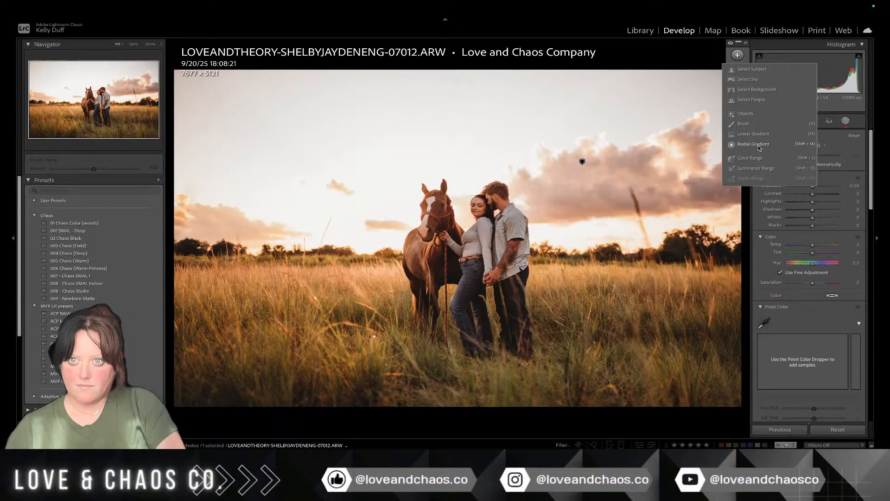
{"action": "left_click", "coordinate": [746, 123]}
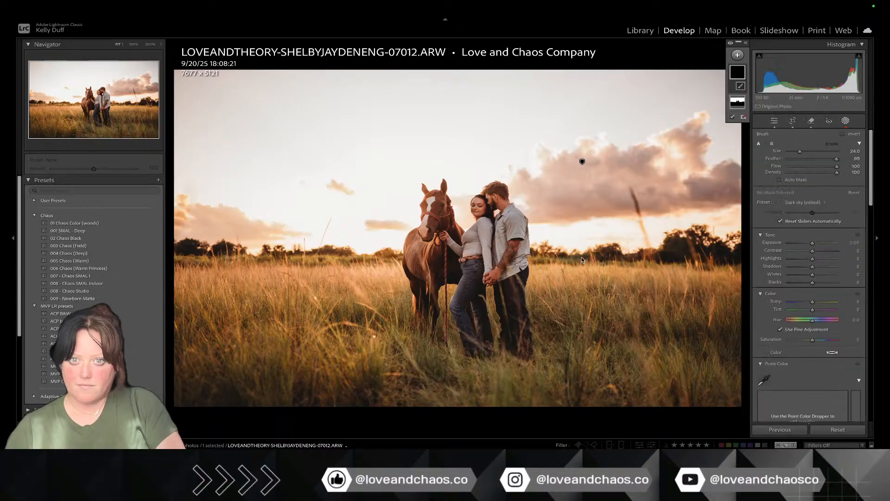
{"action": "scroll", "coordinate": [581, 256], "scroll_direction": "up", "scroll_amount": 4}
{"action": "left_click", "coordinate": [471, 278]}
{"action": "left_click_drag", "start_coordinate": [467, 228], "coordinate": [537, 195]}
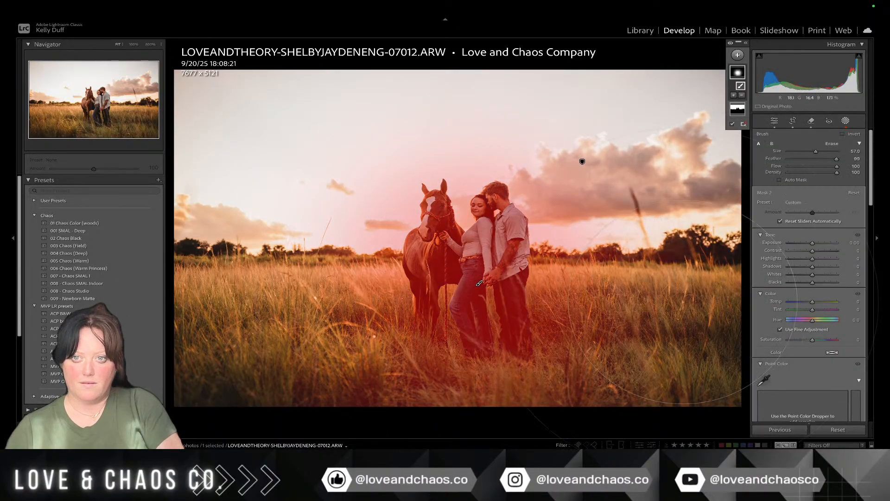
{"action": "left_click", "coordinate": [811, 243]}
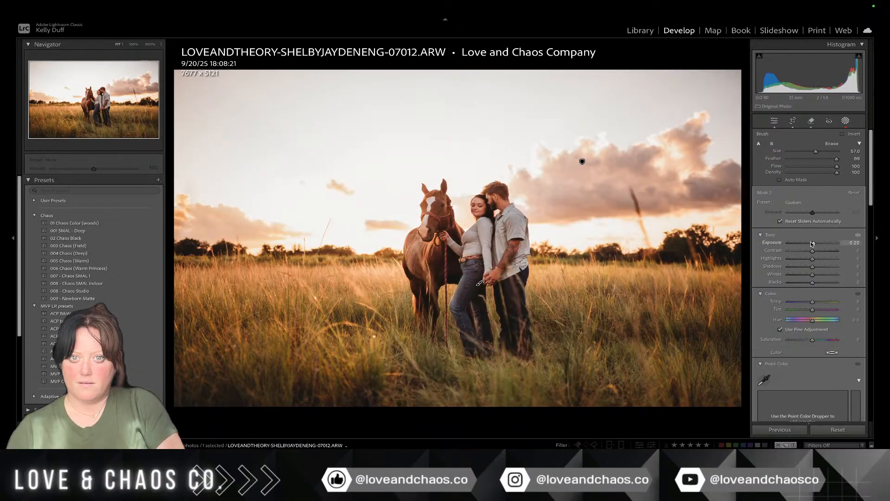
{"action": "left_click_drag", "start_coordinate": [812, 244], "coordinate": [810, 244]}
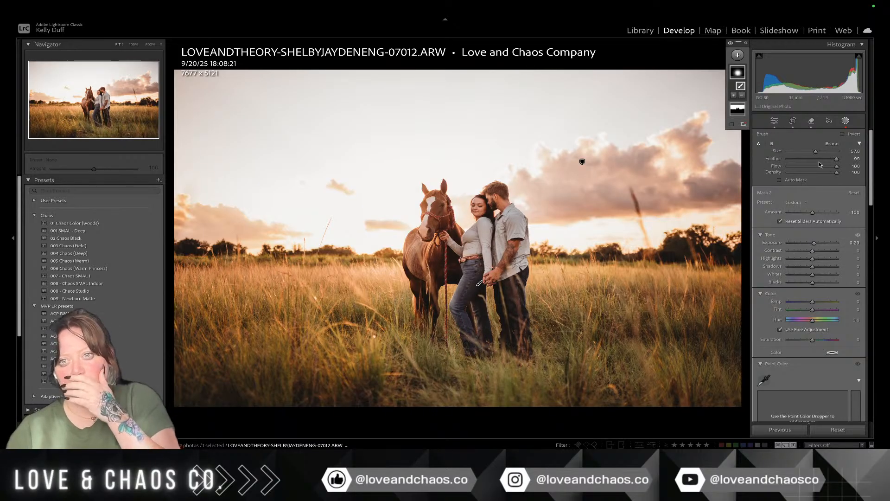
Step: Set the sky mask's exposure to -0.37 and apply Lens Blur to the photo with a blur amount of 60
{"action": "left_click", "coordinate": [737, 110]}
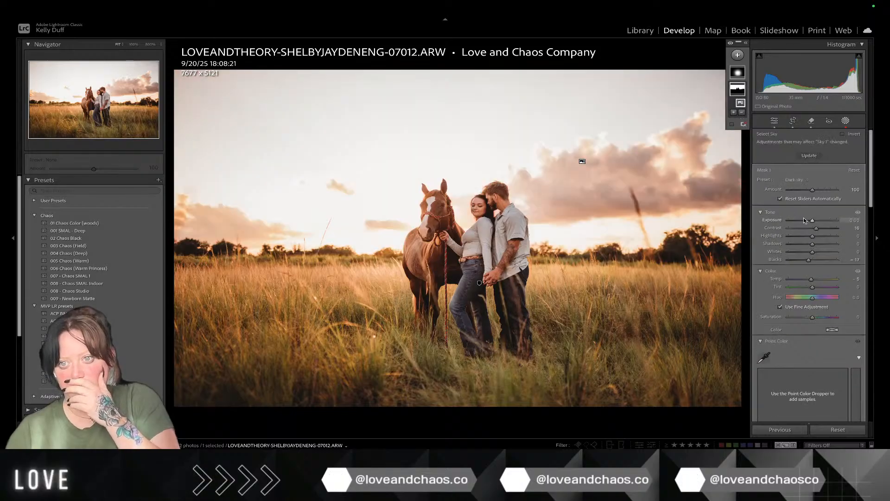
{"action": "left_click_drag", "start_coordinate": [813, 221], "coordinate": [810, 221]}
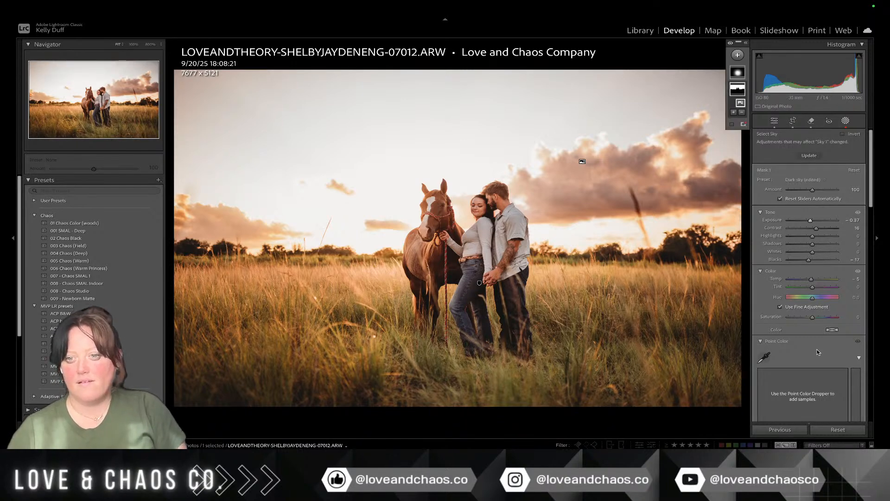
{"action": "key", "text": "shift+w"}
{"action": "left_click", "coordinate": [769, 227]}
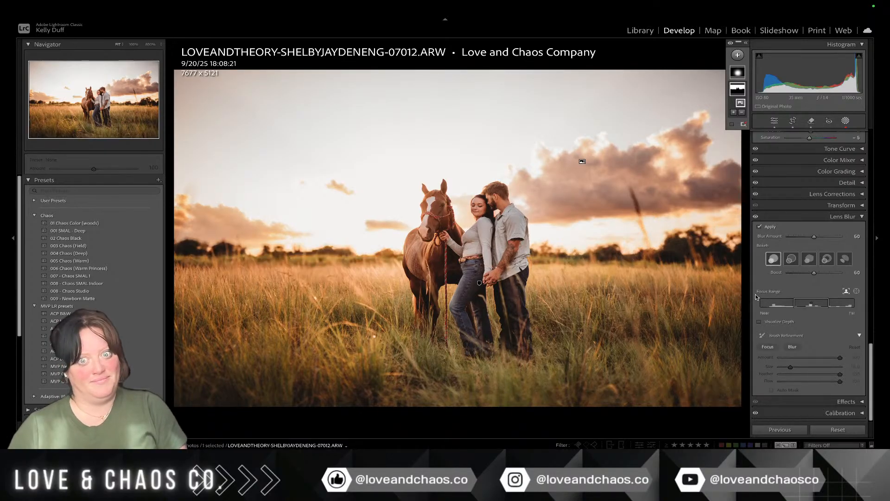
Step: Synchronize the 07012.ARW settings, including Mask 1, to the four following photos, merging with any existing masks
{"action": "key", "text": "shift+Right"}
{"action": "key", "text": "shift+Right"}
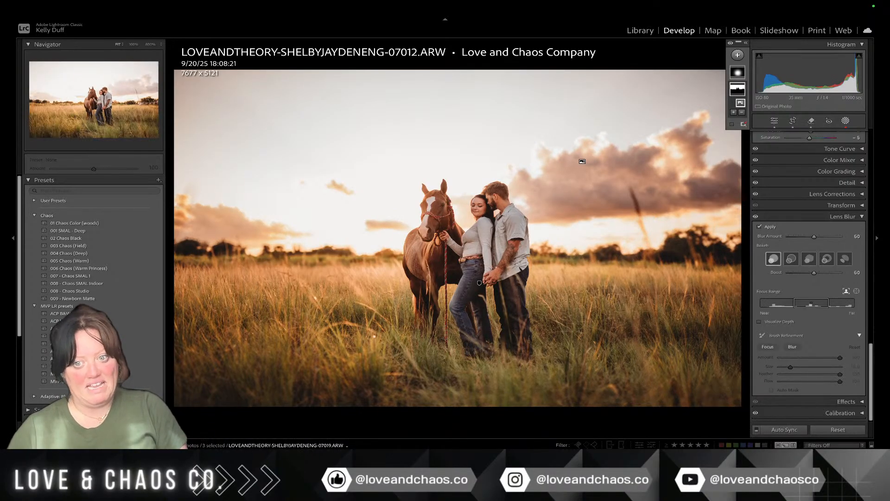
{"action": "key", "text": "shift+Right"}
{"action": "key", "text": "shift+Right"}
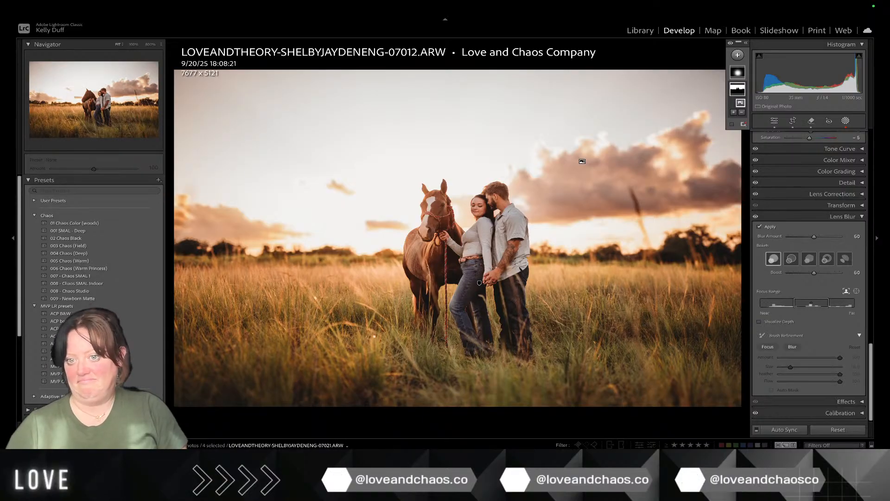
{"action": "key", "text": "super+shift+s"}
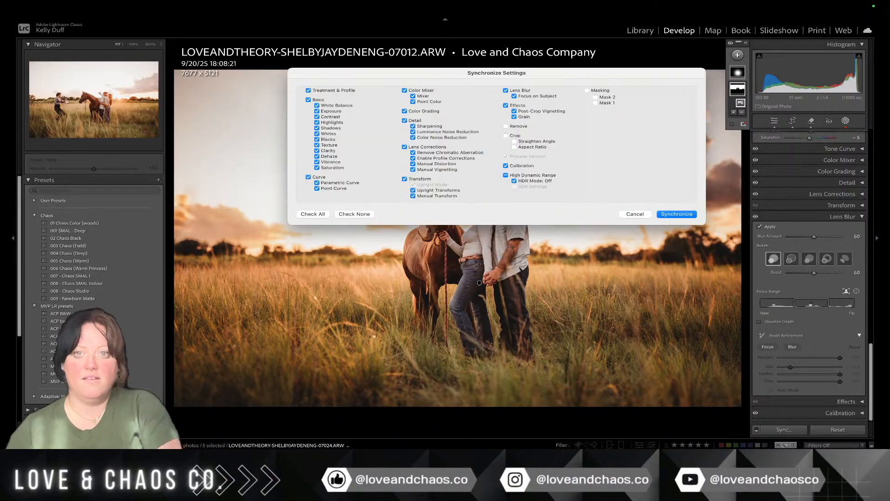
{"action": "left_click", "coordinate": [604, 103]}
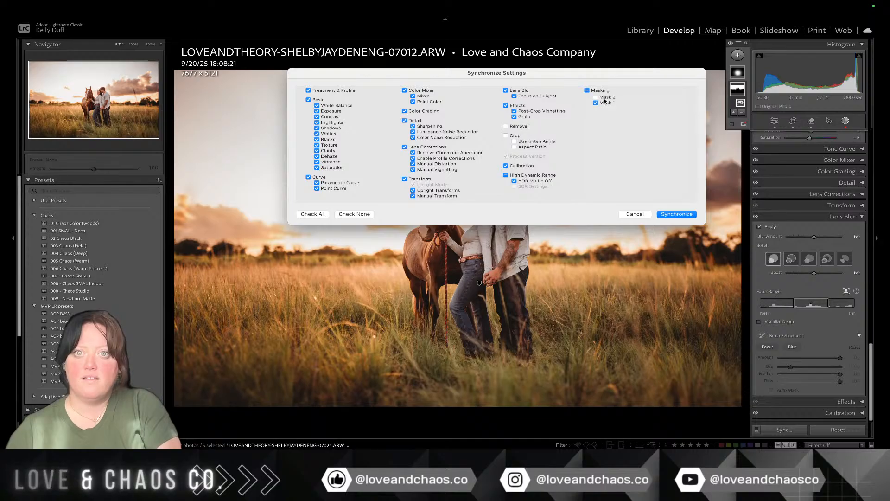
{"action": "key", "text": "Return"}
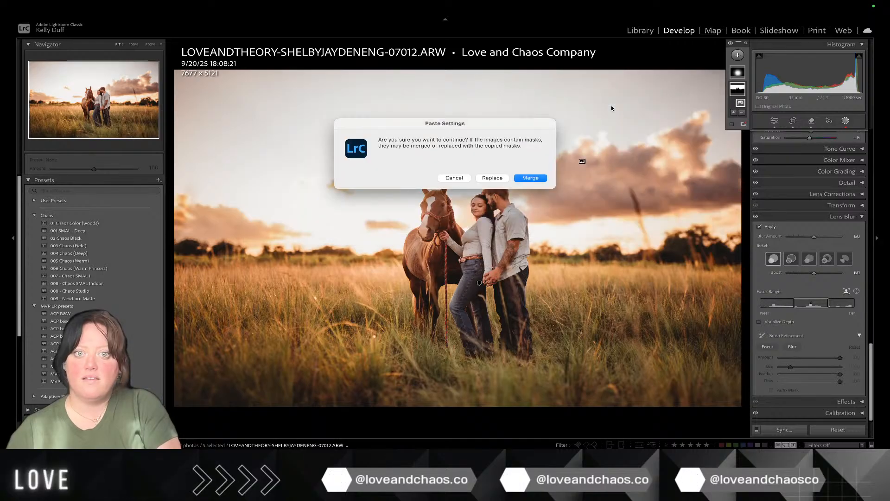
{"action": "left_click", "coordinate": [543, 180]}
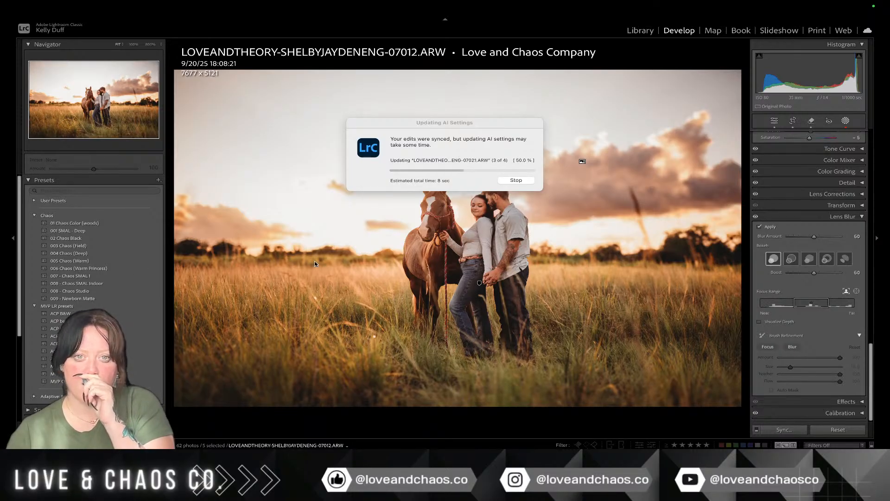
{"action": "left_click", "coordinate": [568, 294]}
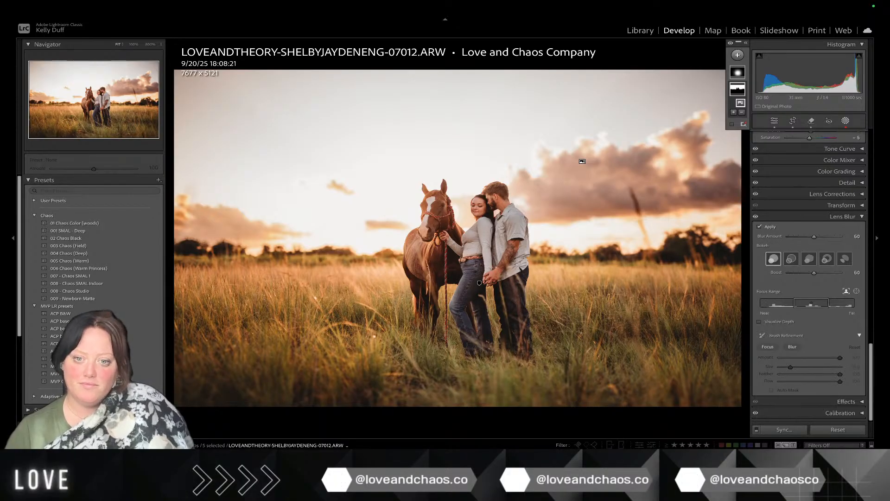
Step: Go to the 07015.ARW photo and straighten it with a slight rotation, cropping it to 7496 x 5000
{"action": "mouse_move", "coordinate": [350, 2]}
{"action": "key", "text": "Right"}
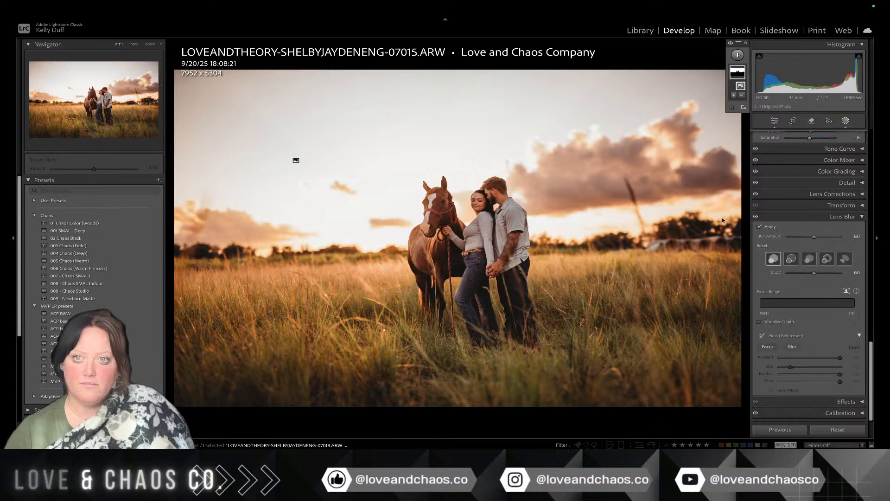
{"action": "left_click", "coordinate": [793, 120]}
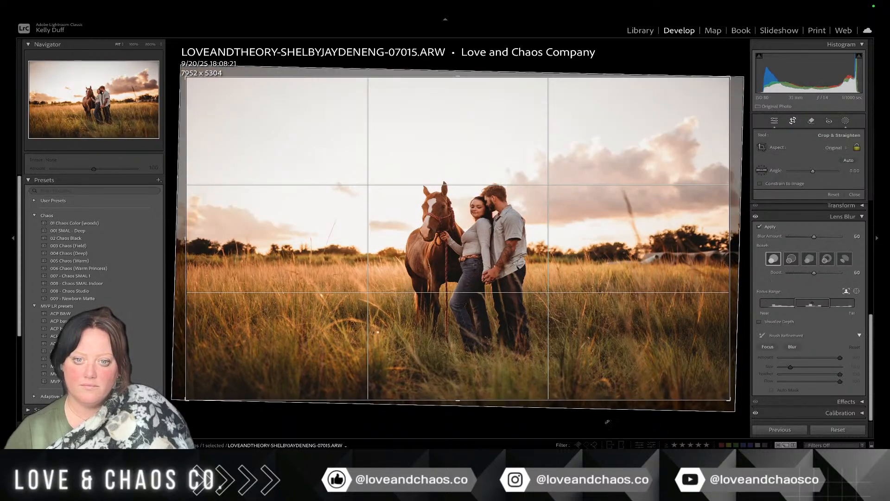
{"action": "left_click_drag", "start_coordinate": [605, 421], "coordinate": [596, 422]}
{"action": "key", "text": "Return"}
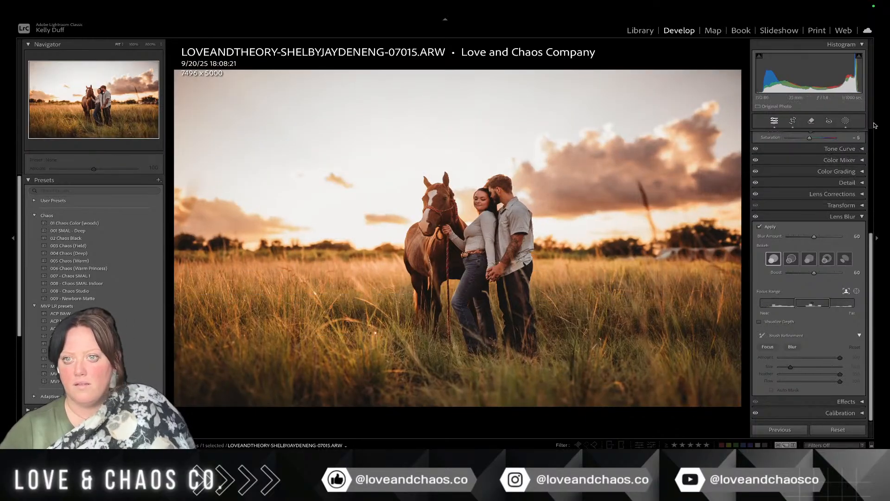
Step: Add a large brush mask over the couple and horse in the 07015.ARW photo and set its exposure to 0.30
{"action": "left_click", "coordinate": [846, 121]}
{"action": "left_click", "coordinate": [737, 55]}
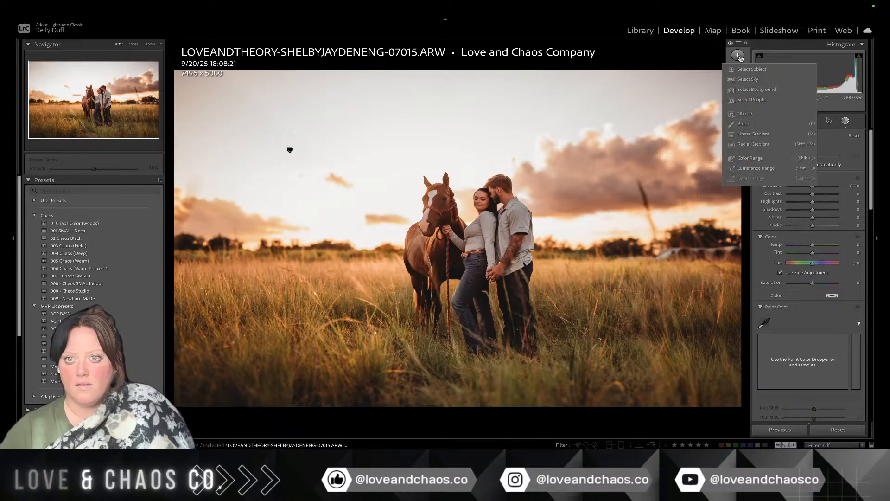
{"action": "left_click", "coordinate": [744, 126]}
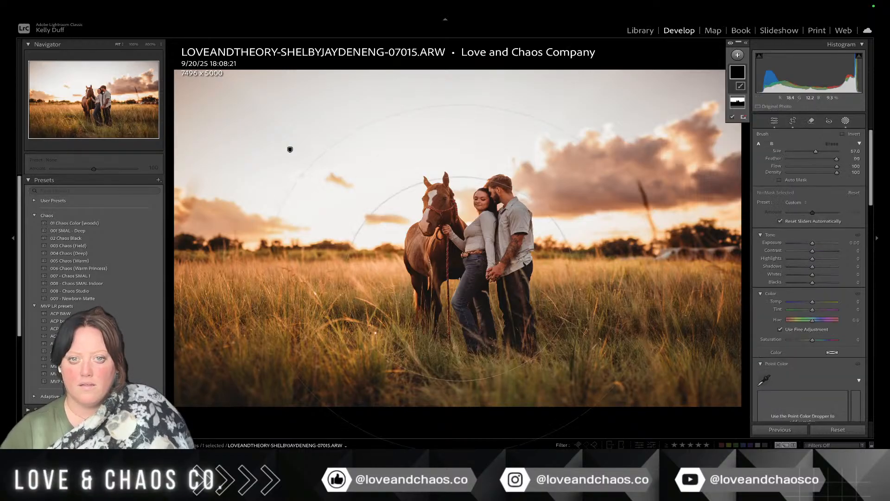
{"action": "left_click", "coordinate": [469, 274]}
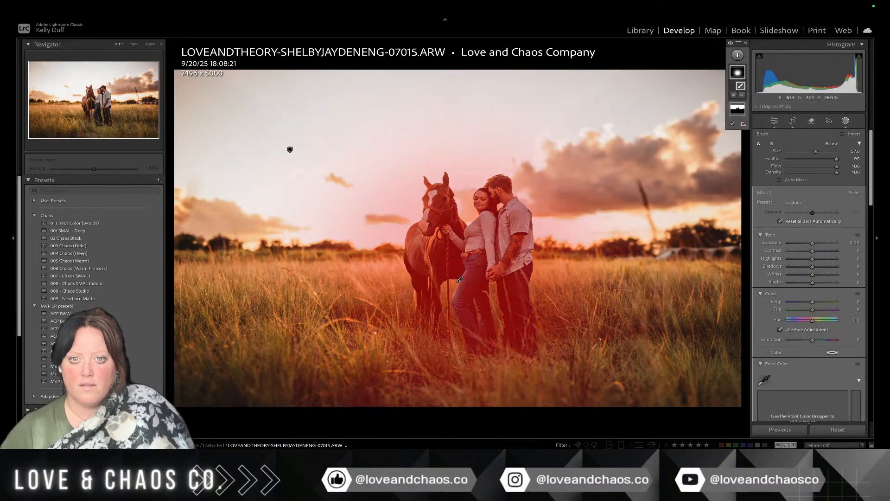
{"action": "left_click_drag", "start_coordinate": [812, 243], "coordinate": [814, 243]}
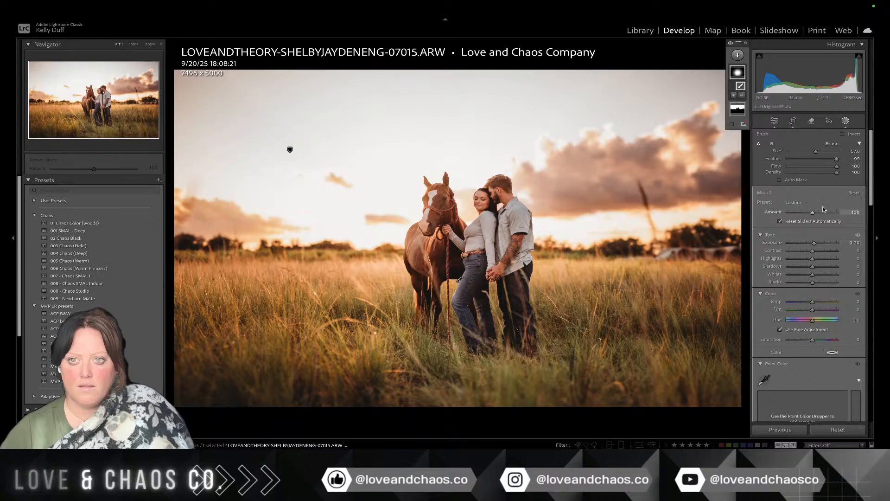
Step: Remove the pipes along the tree line in the 07015.ARW photo with generative AI removal
{"action": "left_click", "coordinate": [811, 121]}
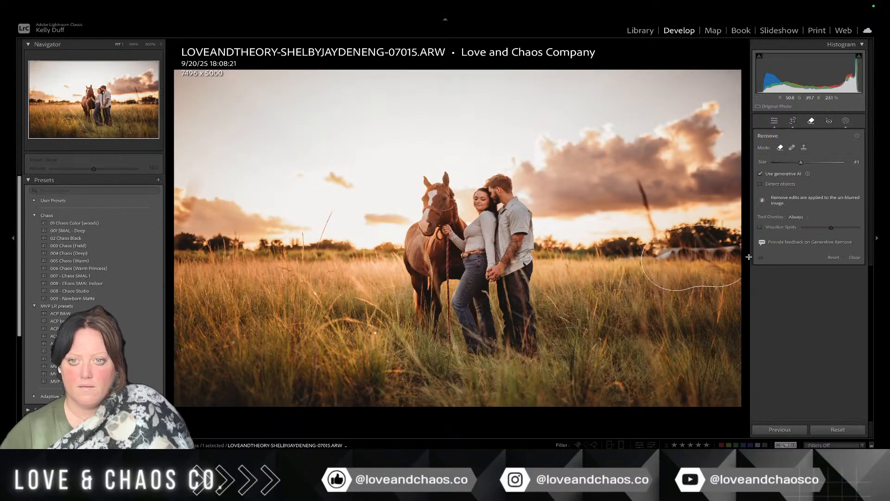
{"action": "left_click_drag", "start_coordinate": [675, 260], "coordinate": [723, 257]}
{"action": "left_click", "coordinate": [845, 250]}
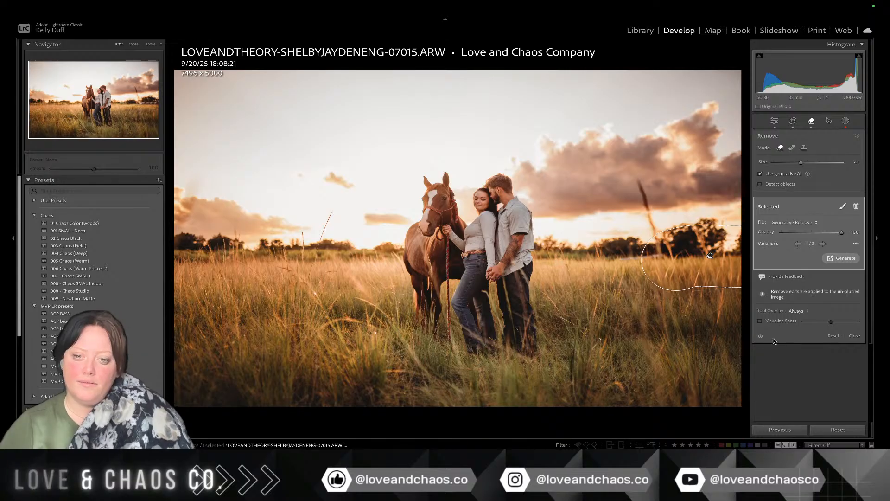
Step: Go to the 07019.ARW photo and remove the pipes along its tree line with generative AI removal
{"action": "key", "text": "Right"}
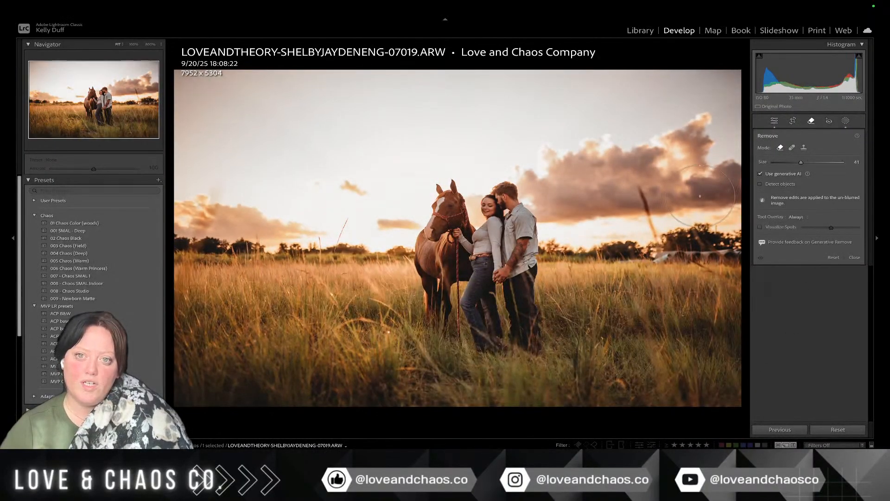
{"action": "left_click_drag", "start_coordinate": [649, 257], "coordinate": [737, 259]}
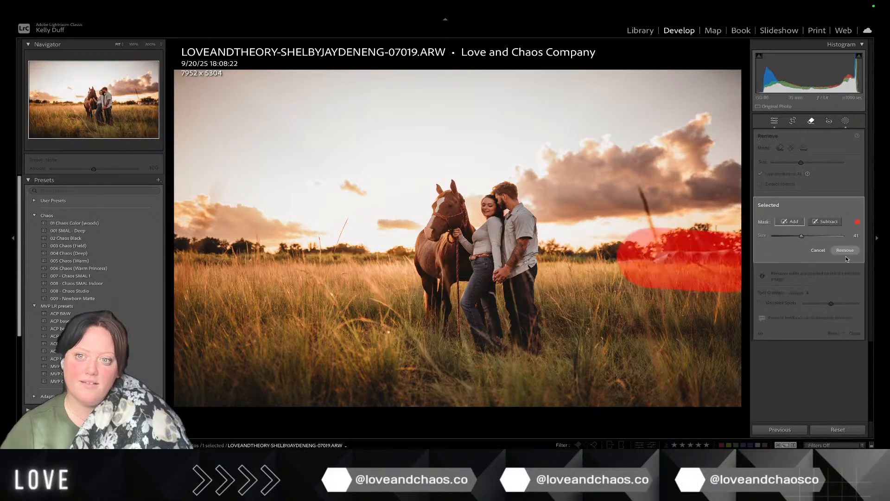
{"action": "left_click", "coordinate": [845, 251]}
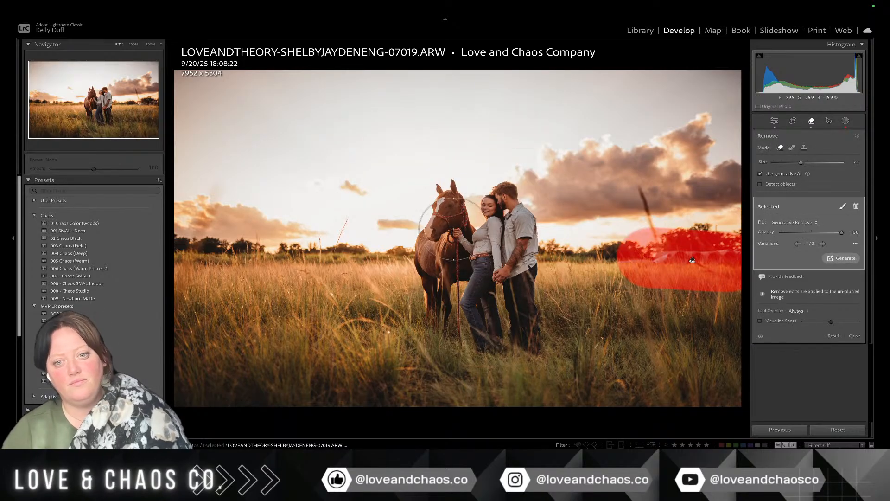
{"action": "left_click", "coordinate": [814, 122]}
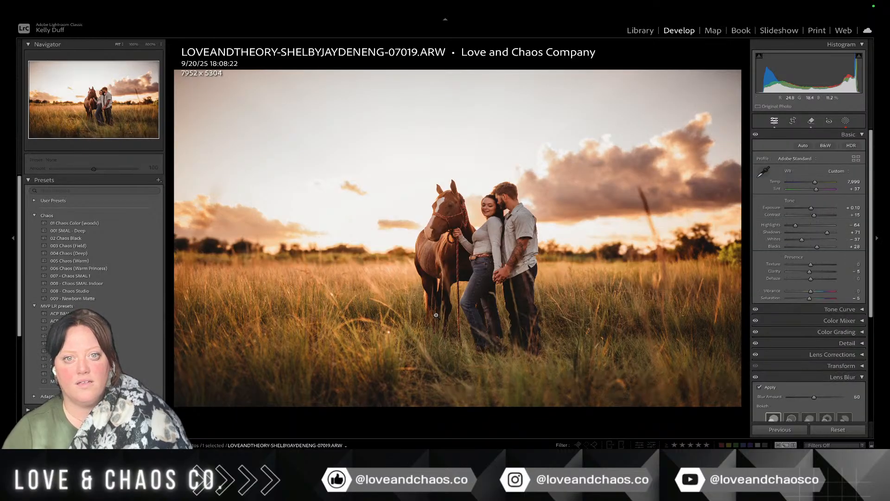
Step: Examine the horse's head close up in the 07019.ARW and 07015.ARW photos, ending at the full view
{"action": "left_click", "coordinate": [457, 206]}
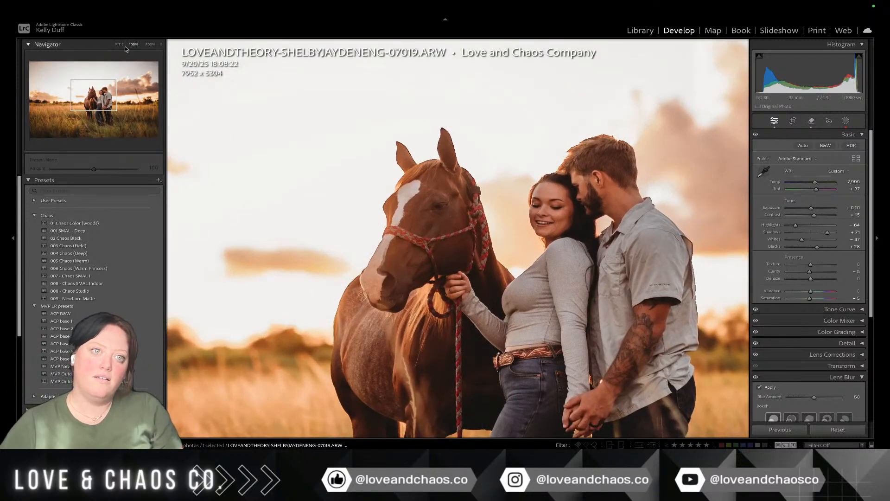
{"action": "left_click", "coordinate": [151, 44]}
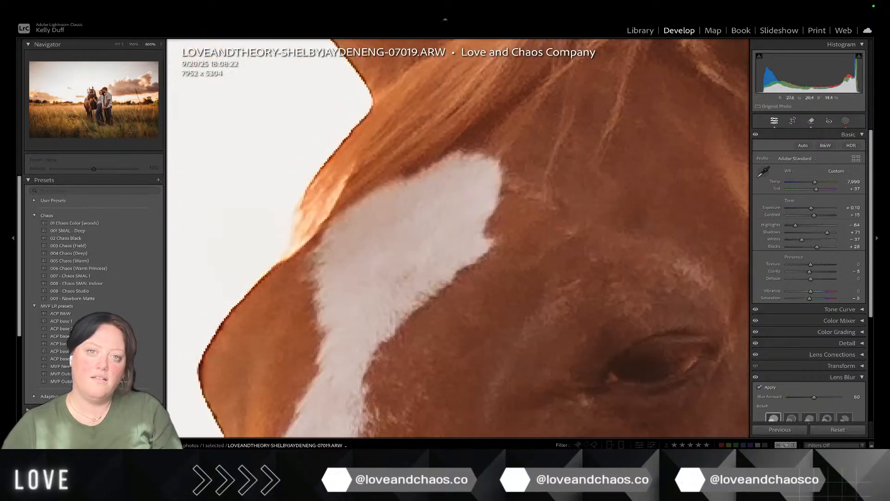
{"action": "key", "text": "Left"}
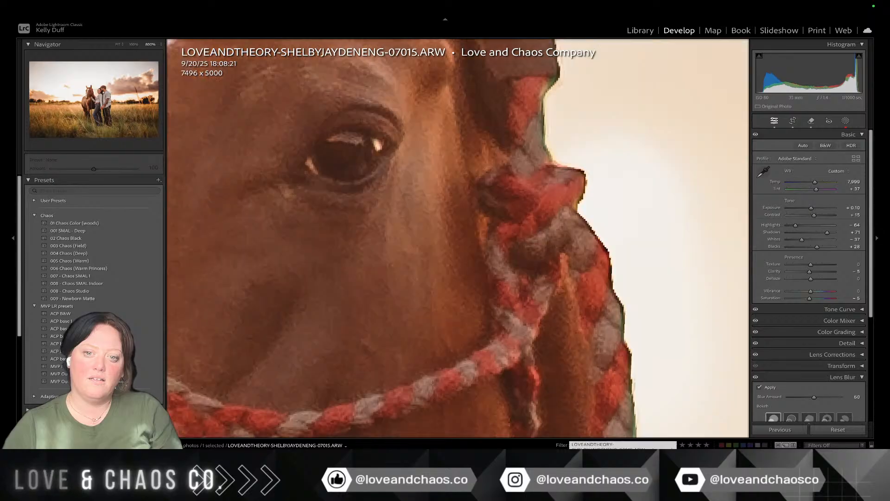
{"action": "left_click", "coordinate": [507, 381]}
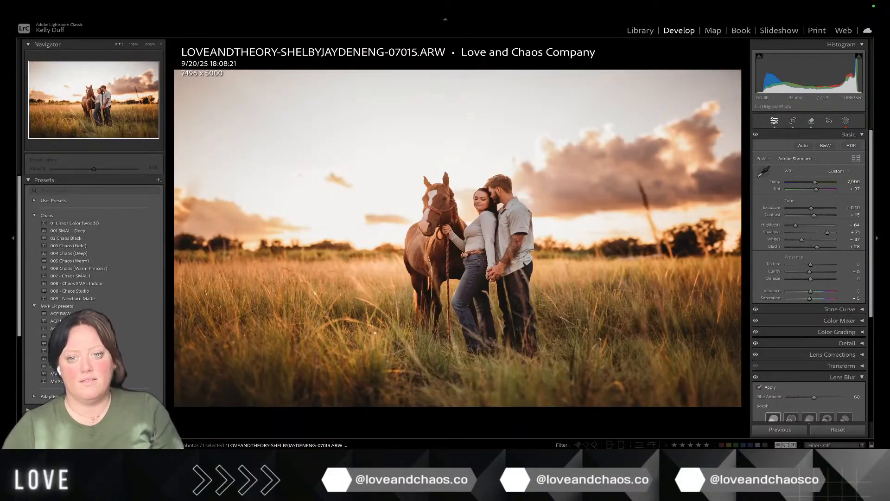
Step: Select the 07019.ARW and 07015.ARW photos together and open them as layers in one Photoshop document
{"action": "key", "text": "Right"}
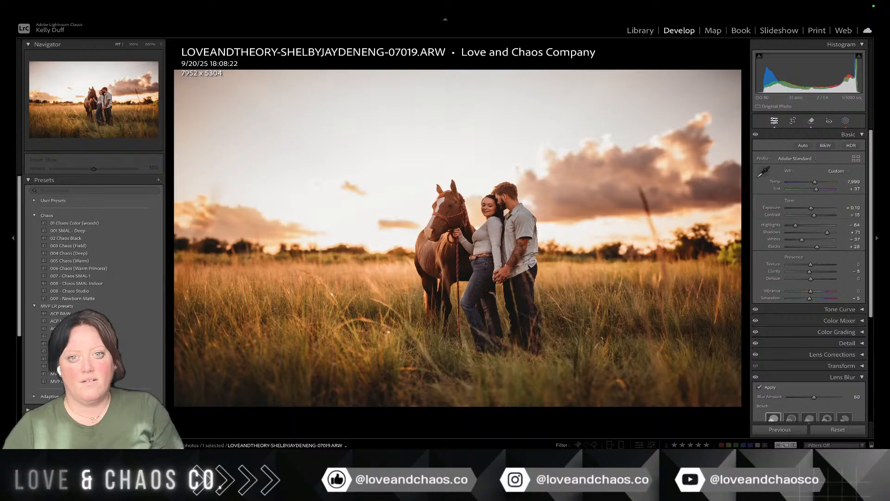
{"action": "left_click", "coordinate": [568, 459], "text": "super"}
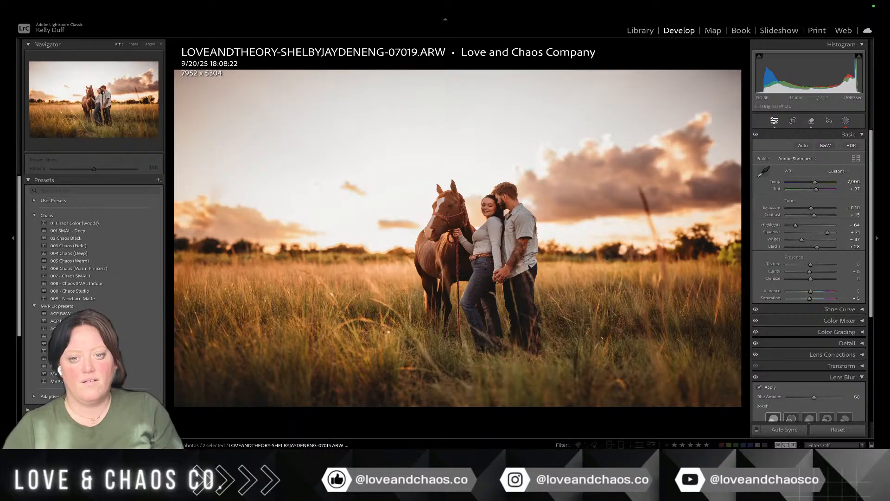
{"action": "right_click", "coordinate": [568, 458]}
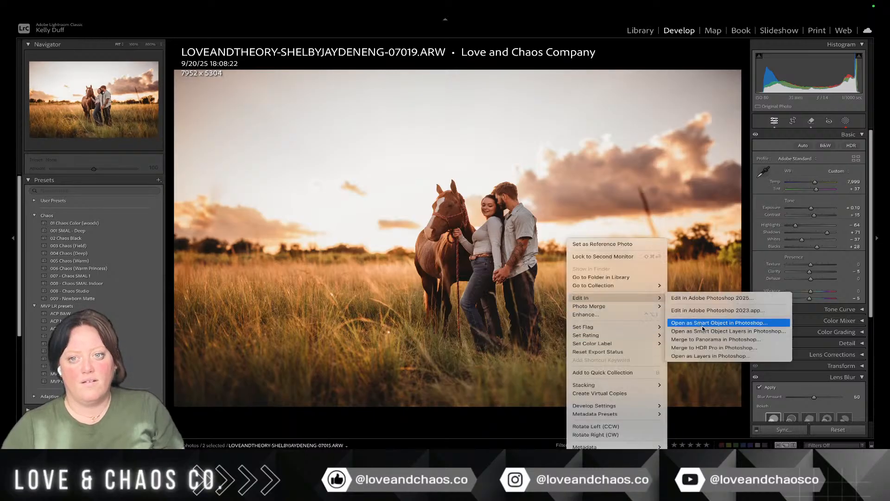
{"action": "left_click", "coordinate": [727, 353]}
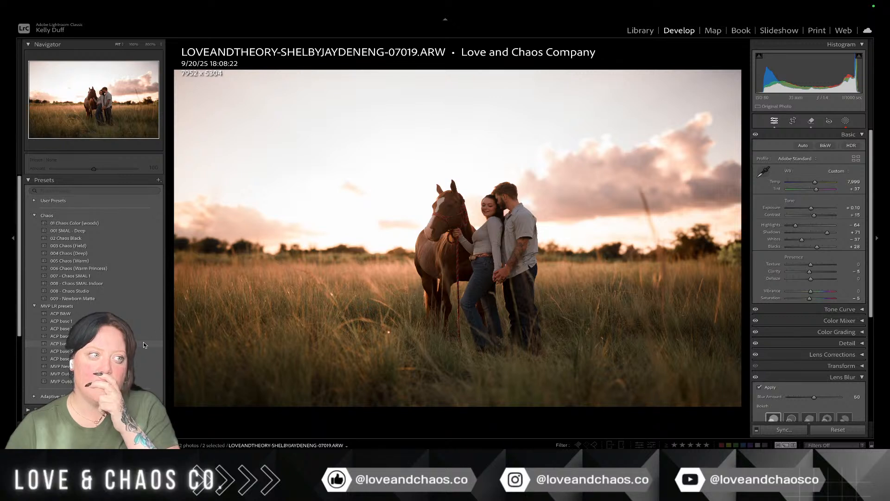
{"action": "key", "text": "super+Tab"}
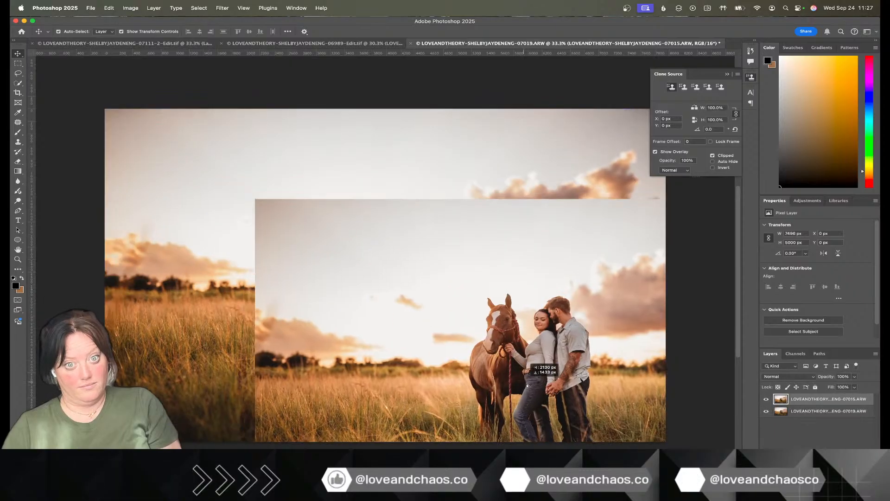
Step: Lower the 07015.ARW layer's opacity to 39% and move the layer so its horse's head lines up with the one beneath
{"action": "left_click_drag", "start_coordinate": [664, 460], "coordinate": [407, 297]}
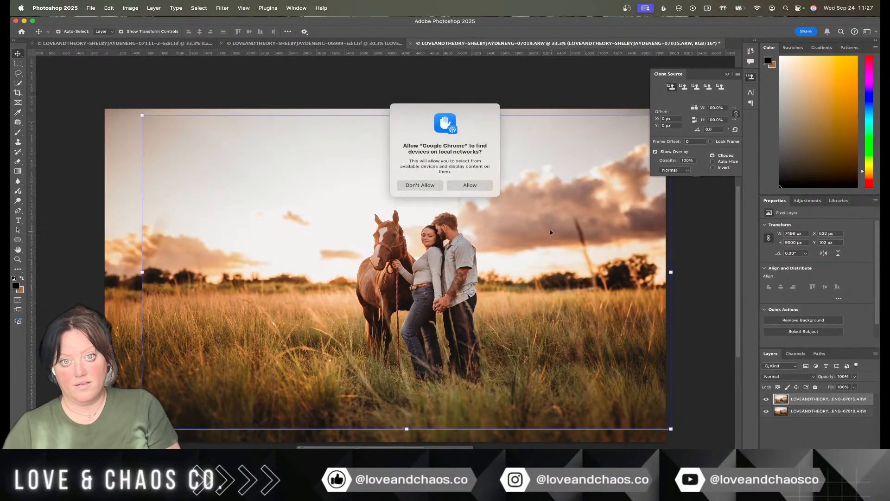
{"action": "left_click", "coordinate": [469, 185]}
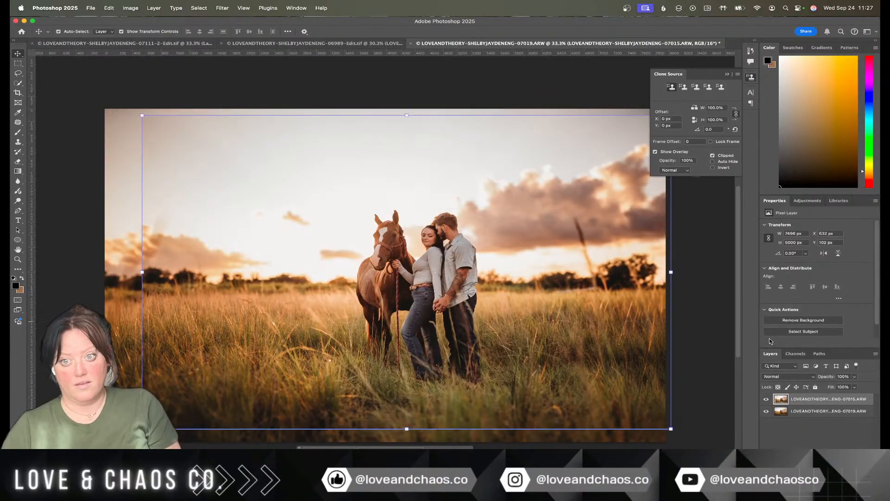
{"action": "left_click", "coordinate": [854, 376]}
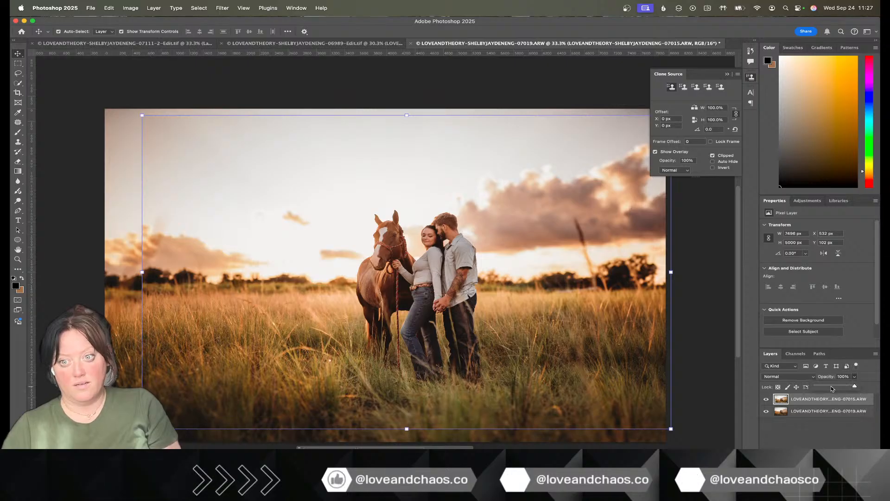
{"action": "left_click_drag", "start_coordinate": [857, 385], "coordinate": [828, 384]}
{"action": "left_click_drag", "start_coordinate": [439, 304], "coordinate": [420, 300]}
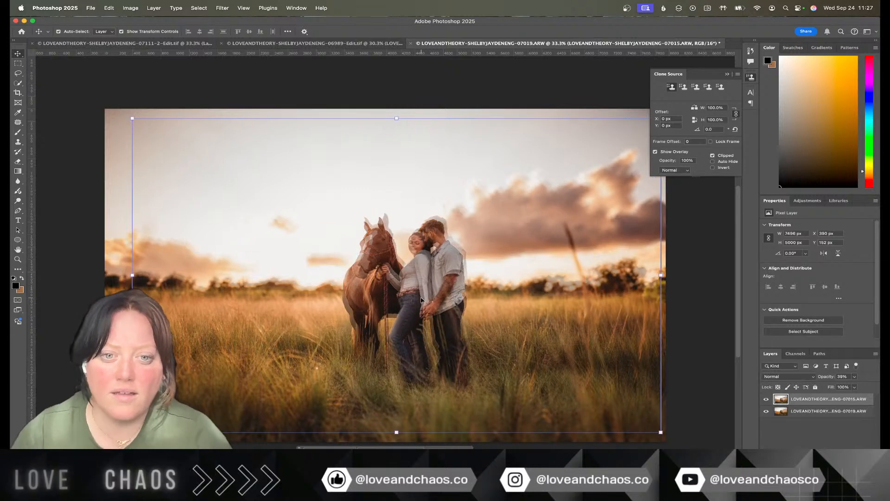
{"action": "scroll", "coordinate": [421, 299], "scroll_direction": "up", "scroll_amount": 10}
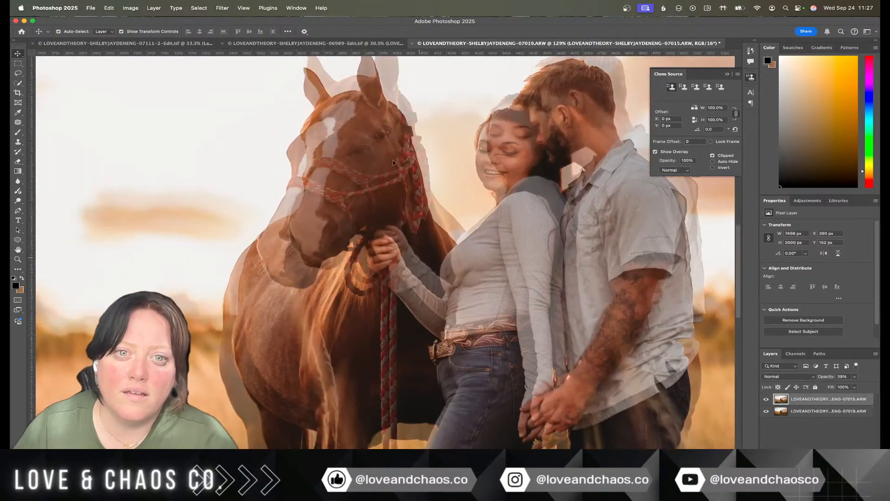
{"action": "left_click_drag", "start_coordinate": [393, 114], "coordinate": [374, 147]}
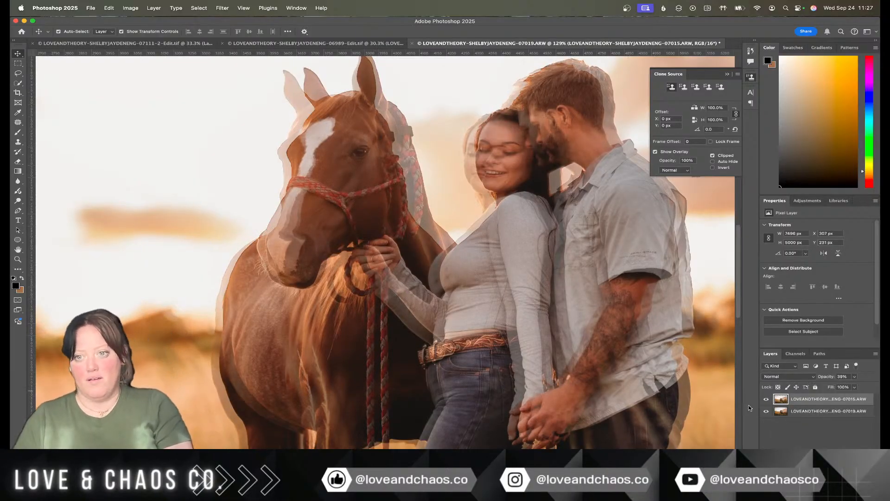
Step: Restore the 07015.ARW layer's opacity to 100% and add a black layer mask that hides the whole layer
{"action": "left_click_drag", "start_coordinate": [854, 377], "coordinate": [879, 388]}
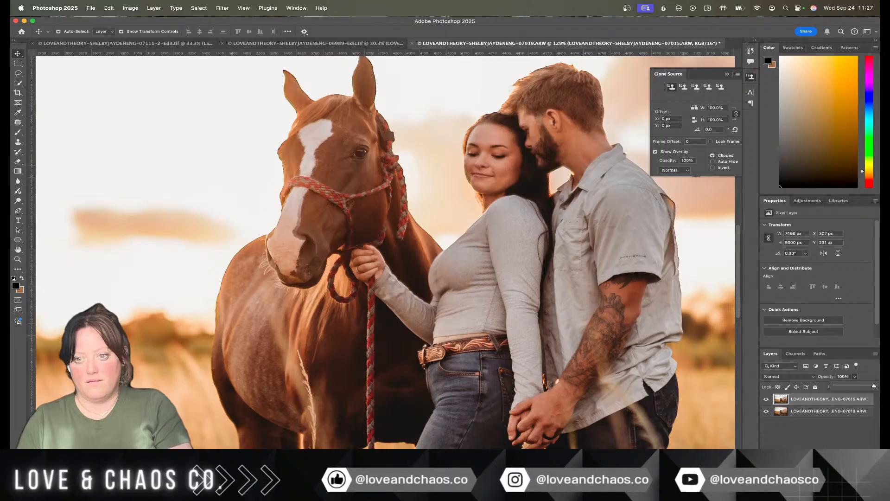
{"action": "key", "text": "super+backslash"}
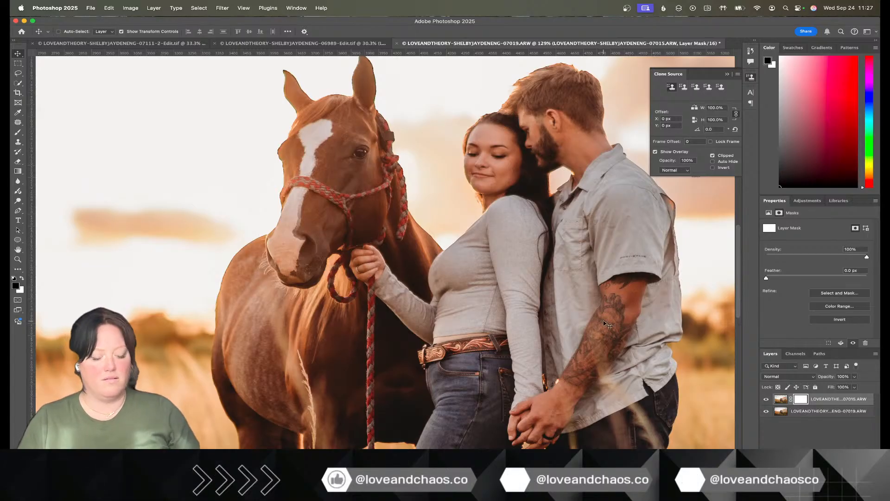
{"action": "key", "text": "super+z"}
{"action": "key", "text": "super+shift+z"}
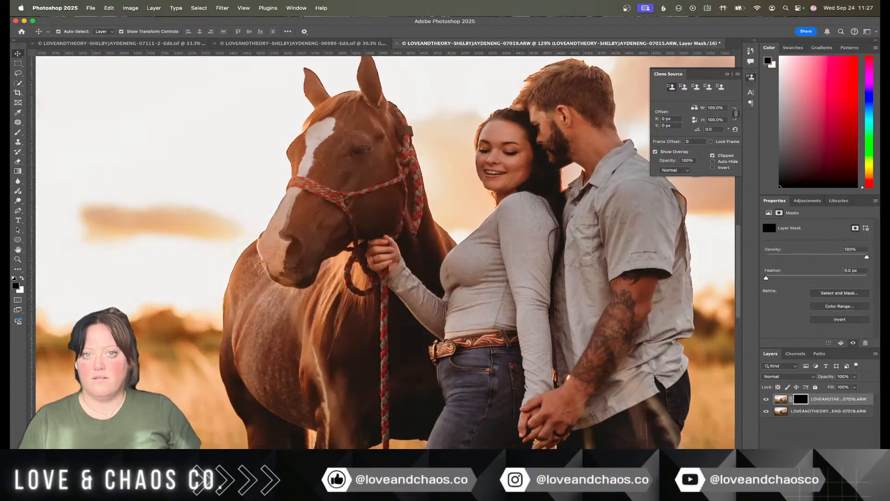
Step: Try painting white on the mask over the horse's eye and cheek, and undo the strokes and the mask
{"action": "key", "text": "b"}
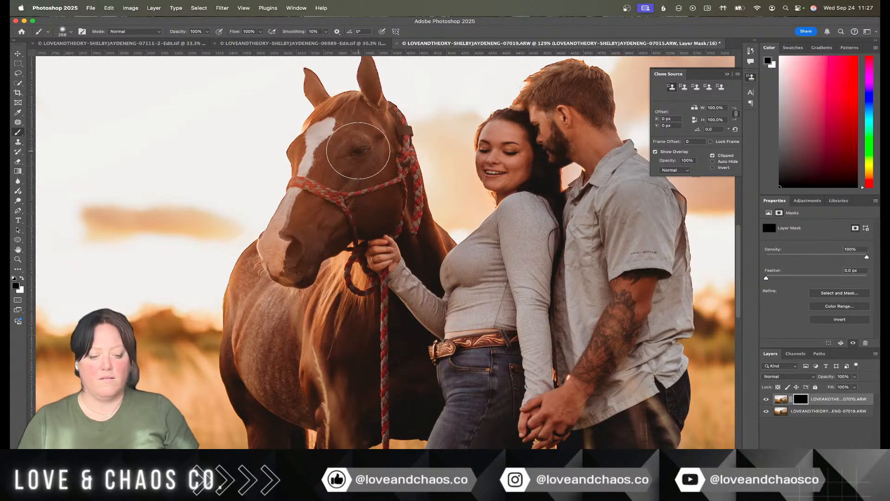
{"action": "key", "text": "x"}
{"action": "left_click", "coordinate": [358, 151]}
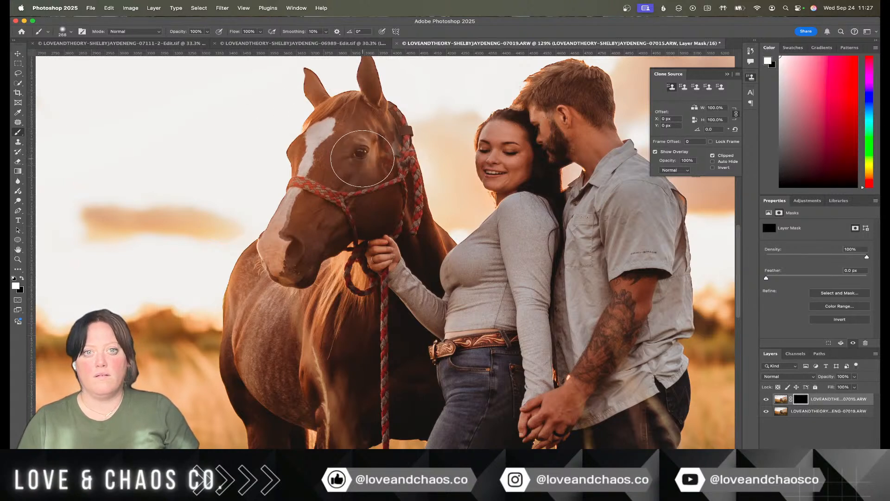
{"action": "key", "text": "super+z"}
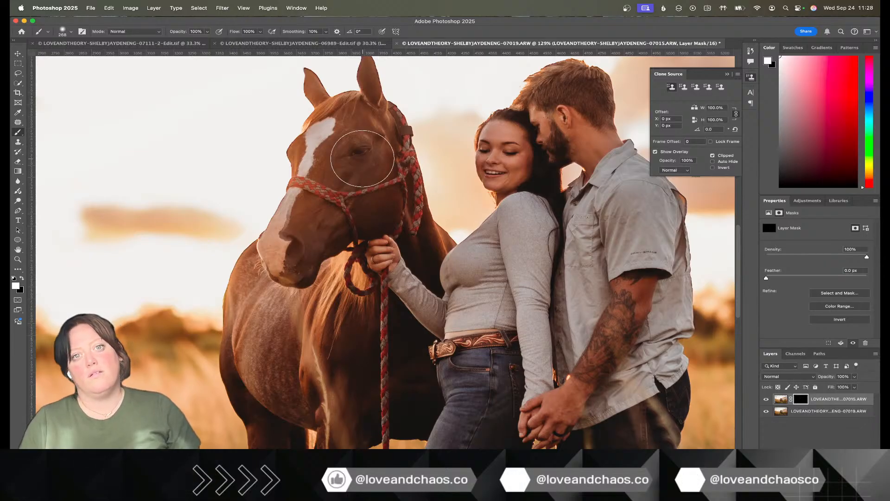
{"action": "mouse_move", "coordinate": [362, 159]}
{"action": "left_mouse_down"}
{"action": "mouse_move", "coordinate": [322, 125]}
{"action": "mouse_move", "coordinate": [355, 149]}
{"action": "mouse_move", "coordinate": [324, 100]}
{"action": "mouse_move", "coordinate": [342, 76]}
{"action": "mouse_move", "coordinate": [288, 114]}
{"action": "mouse_move", "coordinate": [375, 127]}
{"action": "mouse_move", "coordinate": [398, 176]}
{"action": "mouse_move", "coordinate": [309, 149]}
{"action": "mouse_move", "coordinate": [257, 293]}
{"action": "mouse_move", "coordinate": [266, 300]}
{"action": "mouse_move", "coordinate": [322, 248]}
{"action": "mouse_move", "coordinate": [328, 215]}
{"action": "mouse_move", "coordinate": [390, 201]}
{"action": "mouse_move", "coordinate": [405, 214]}
{"action": "mouse_move", "coordinate": [386, 131]}
{"action": "left_mouse_up"}
{"action": "key", "text": "super+z"}
{"action": "key", "text": "super+z"}
{"action": "key", "text": "super+z"}
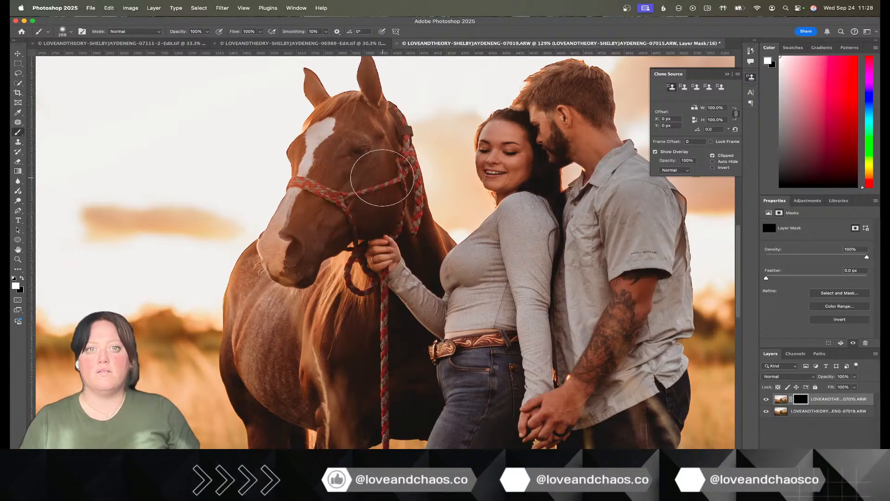
{"action": "key", "text": "super+z"}
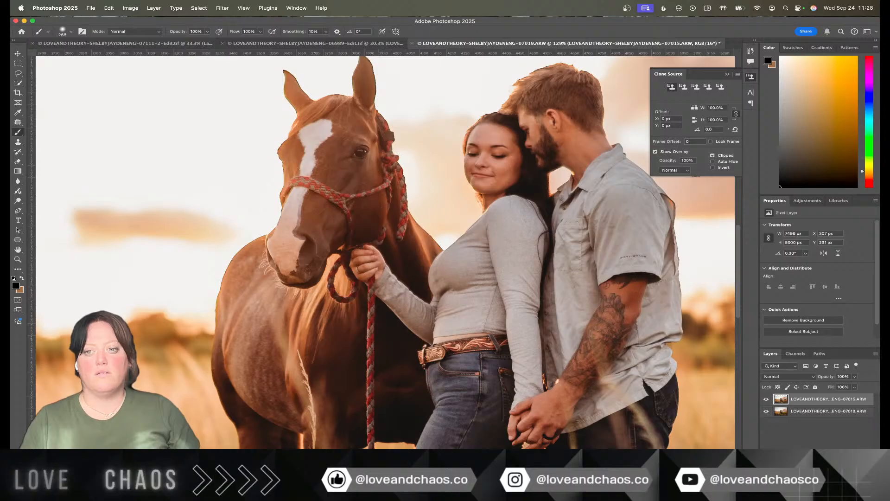
Step: Bring back the black layer mask and paint white over the horse's eye to reveal the 07015.ARW version
{"action": "key", "text": "shift+super+z"}
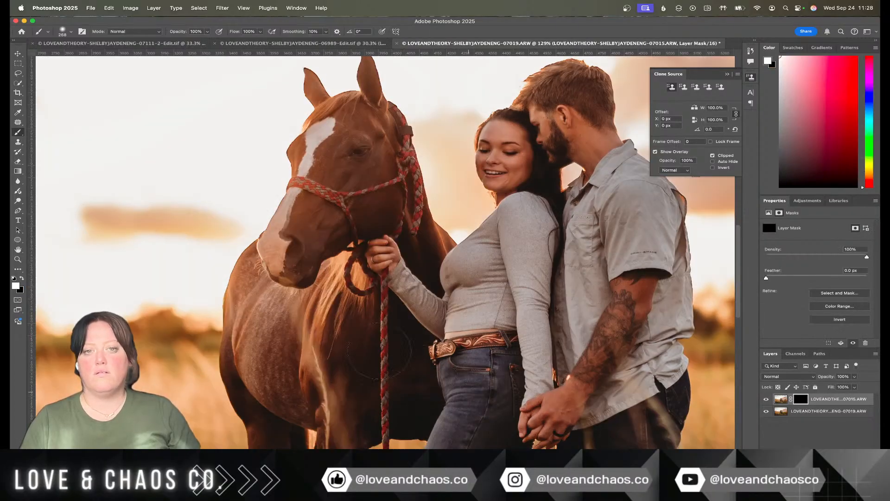
{"action": "left_click", "coordinate": [353, 155]}
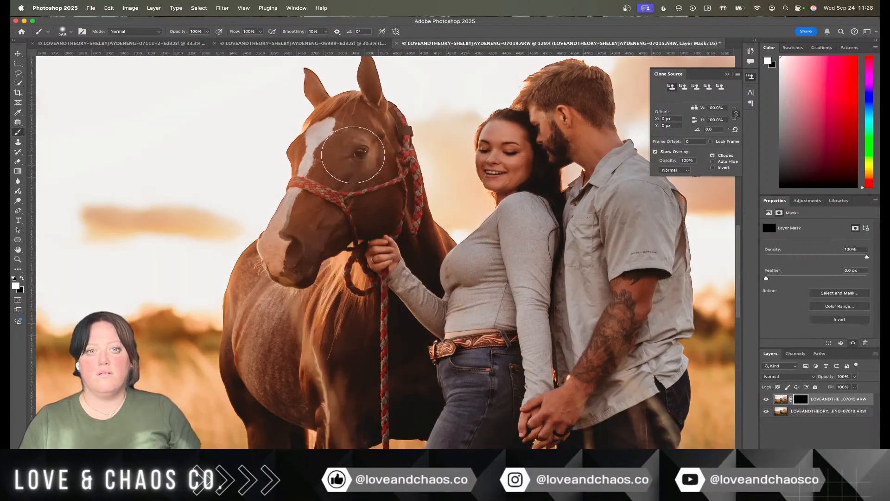
{"action": "left_click", "coordinate": [364, 154]}
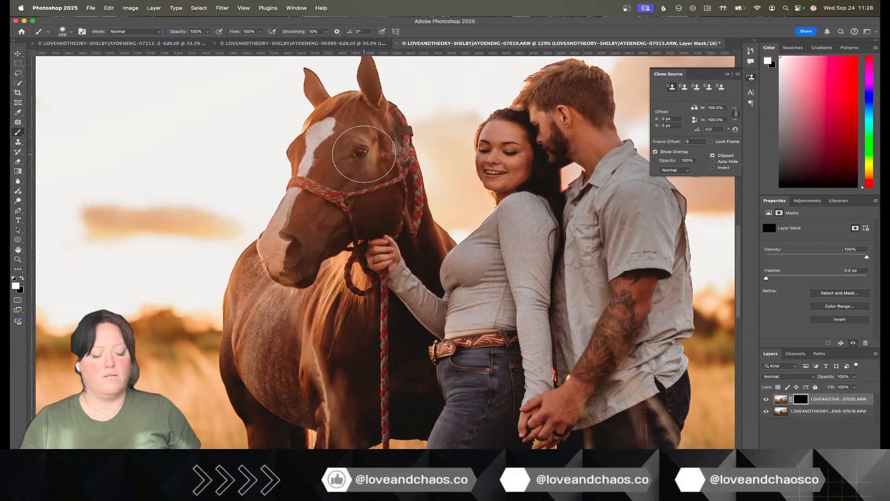
{"action": "left_click", "coordinate": [364, 154]}
{"action": "key", "text": "super+z"}
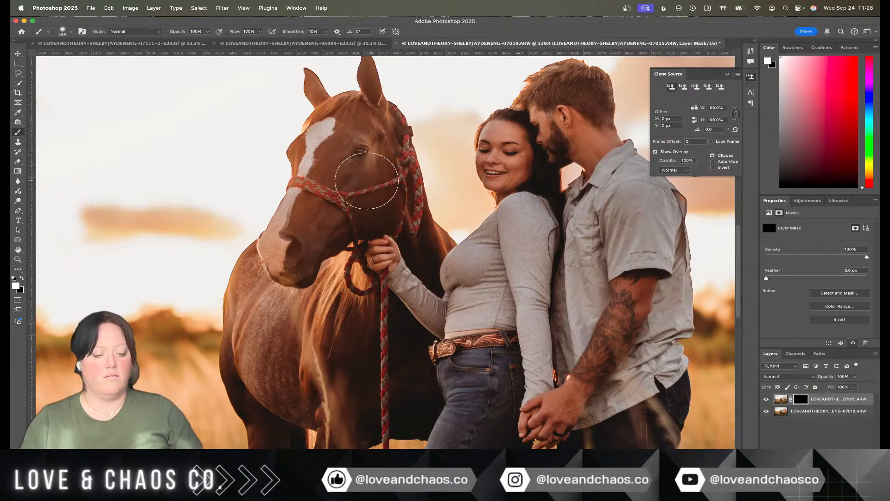
Step: Nudge the masked 07015.ARW layer slightly up and to the right with Free Transform to align the revealed eye
{"action": "key", "text": "super+t"}
{"action": "left_click_drag", "start_coordinate": [361, 190], "coordinate": [364, 187]}
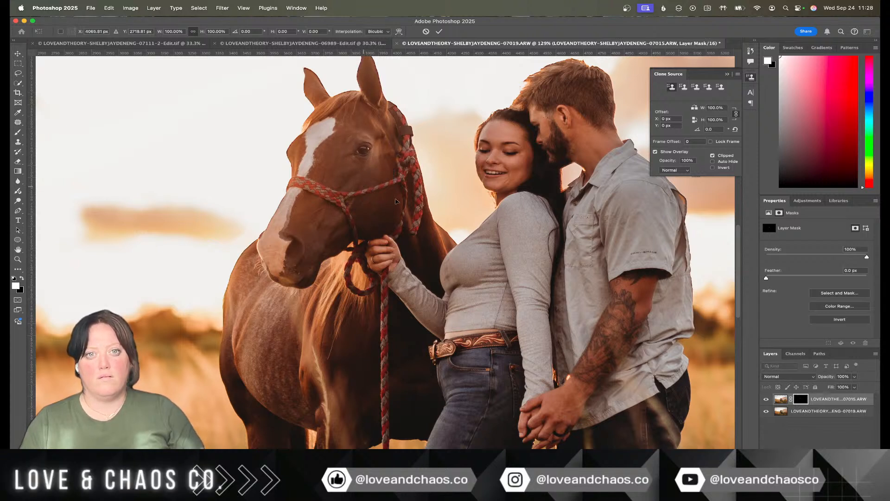
{"action": "key", "text": "Return"}
{"action": "key", "text": "b"}
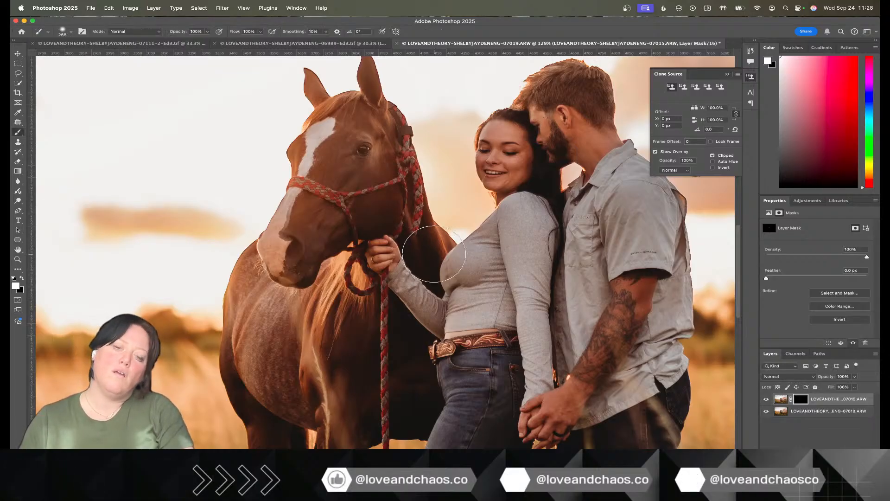
Step: Undo the masking, close the layered document without saving, and switch back to Lightroom Classic
{"action": "key", "text": "super+z"}
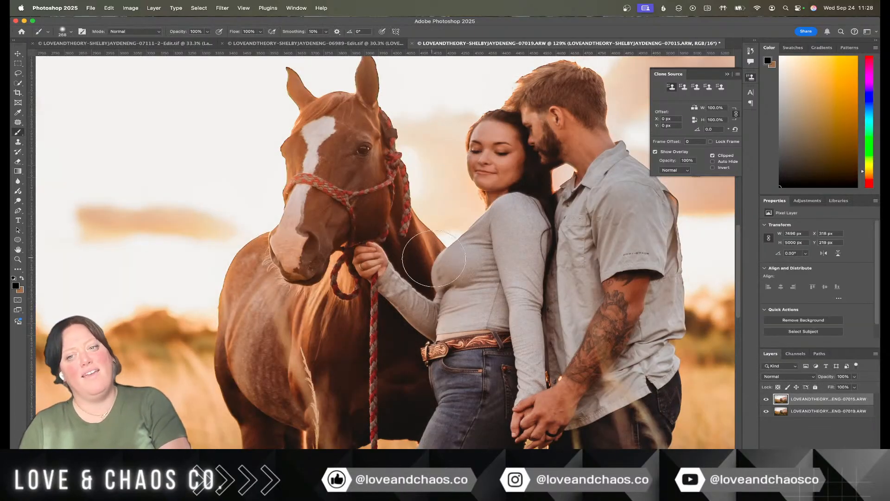
{"action": "left_click", "coordinate": [411, 43]}
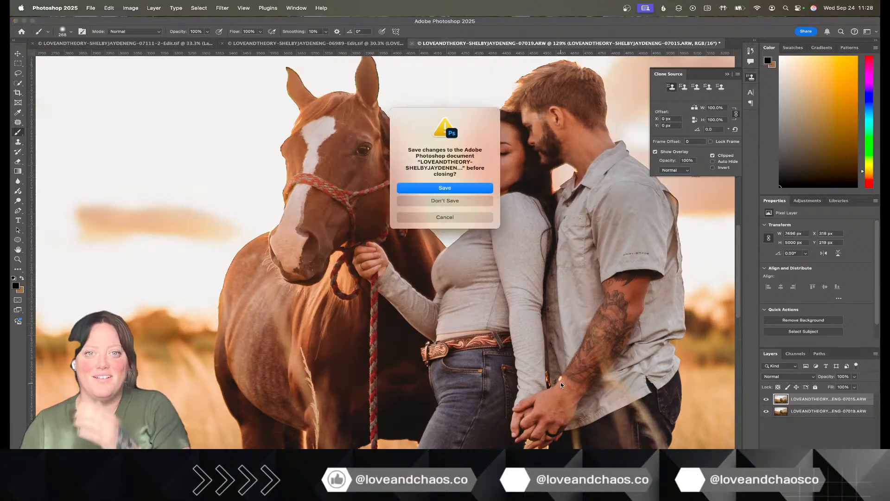
{"action": "left_click", "coordinate": [444, 201]}
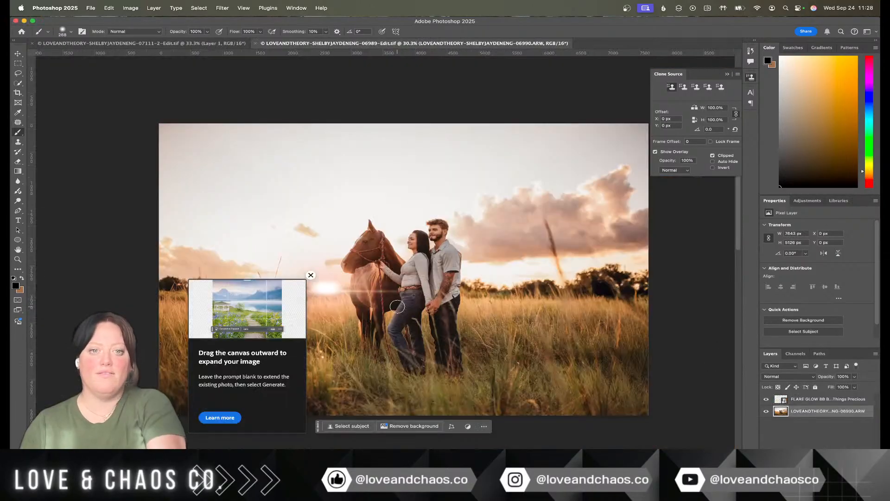
{"action": "key", "text": "ctrl+Left"}
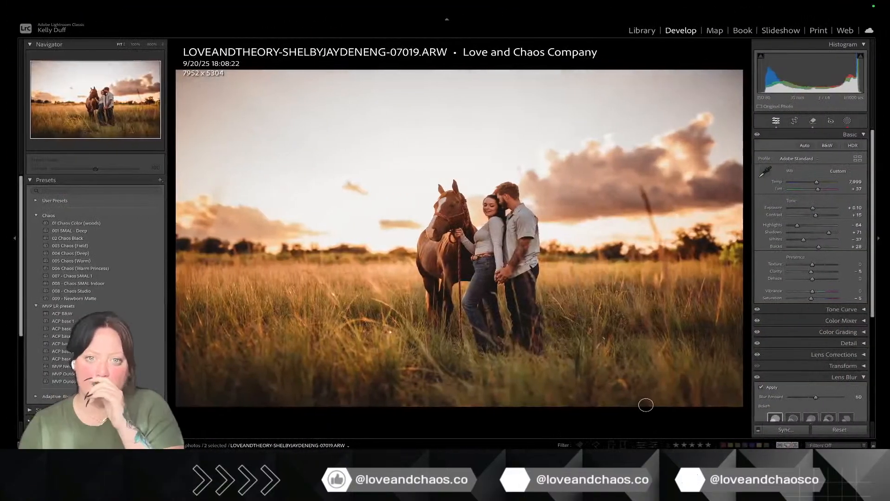
Step: Paint a brush mask over the horse and couple in 07019.ARW and set its Exposure to 0.17 and Shadows to -2
{"action": "key", "text": "Right"}
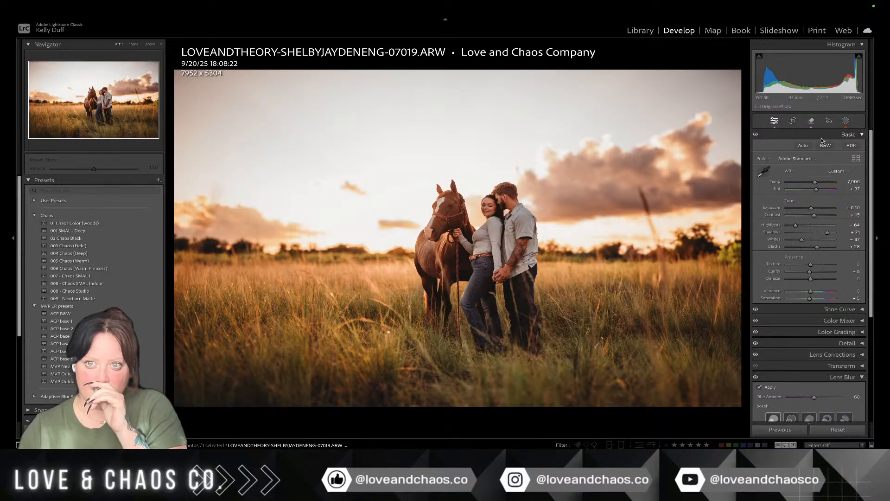
{"action": "left_click", "coordinate": [847, 120]}
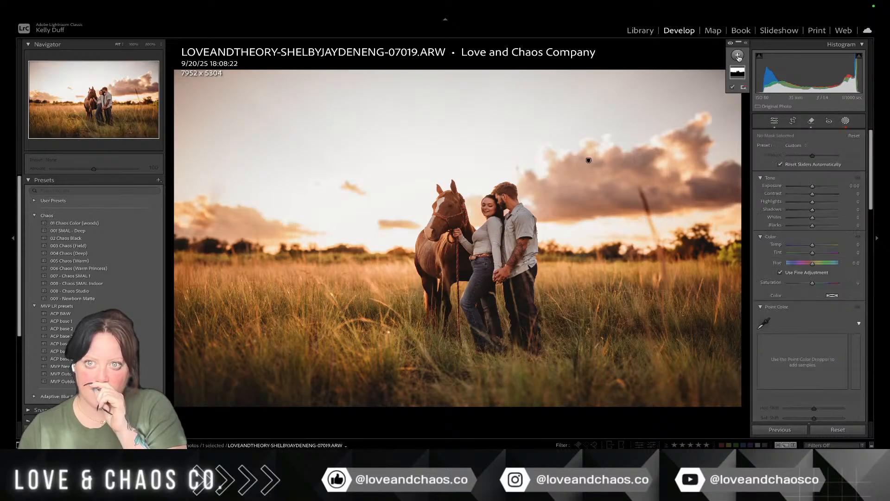
{"action": "left_click", "coordinate": [737, 56]}
{"action": "left_click", "coordinate": [760, 125]}
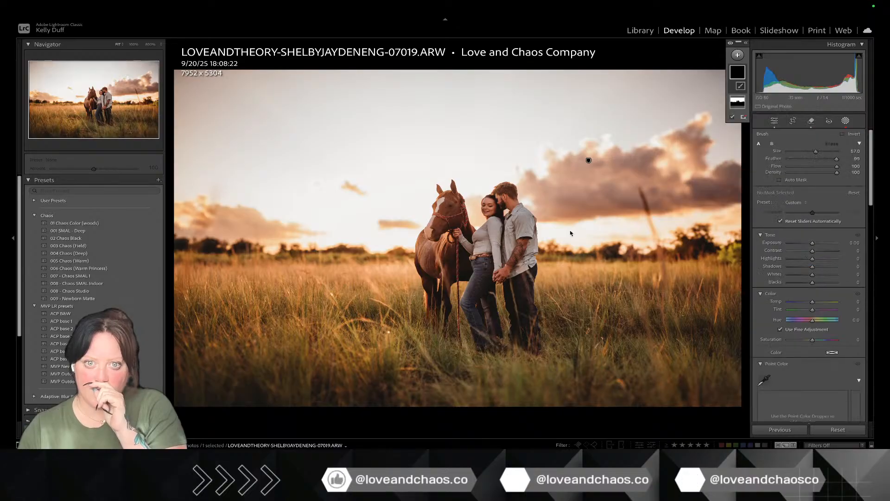
{"action": "left_click_drag", "start_coordinate": [516, 198], "coordinate": [488, 271]}
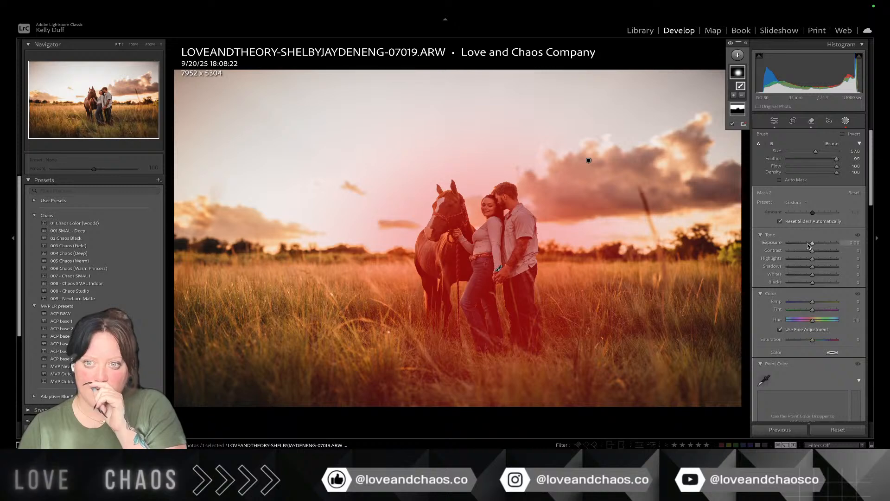
{"action": "left_click_drag", "start_coordinate": [811, 243], "coordinate": [815, 243]}
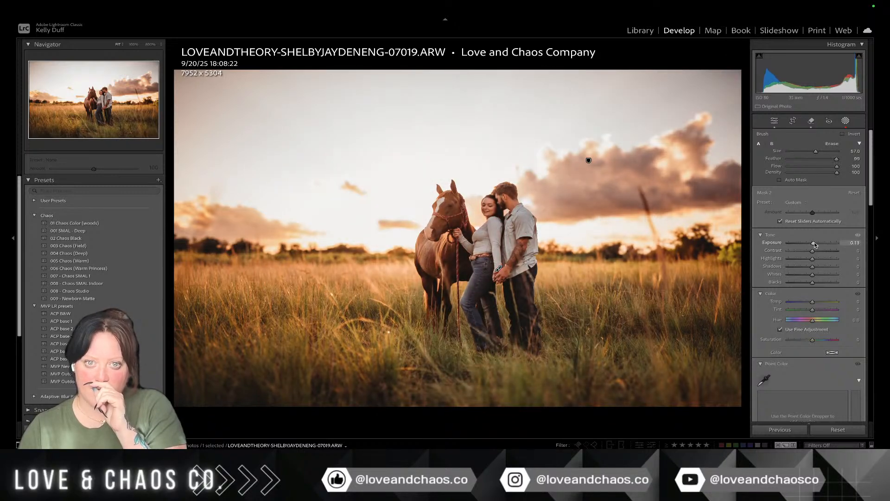
{"action": "left_click_drag", "start_coordinate": [815, 243], "coordinate": [812, 267]}
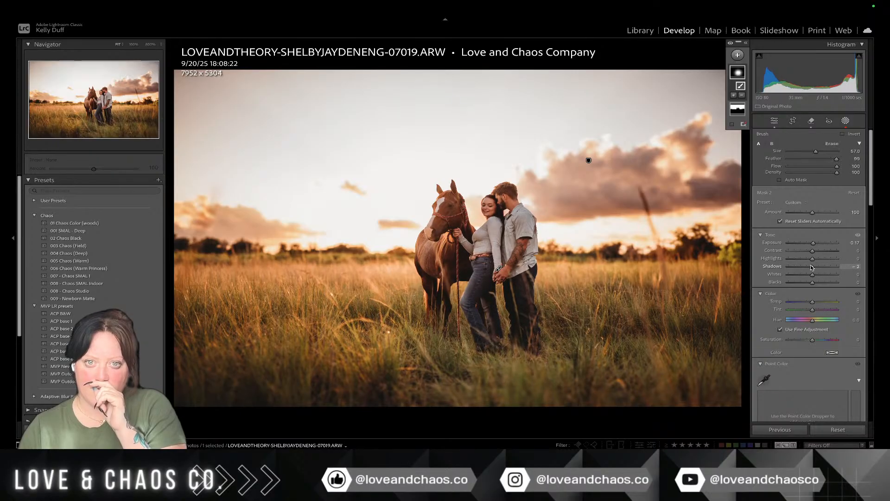
Step: Inspect the horse's head up close and open 07019.ARW in Adobe Photoshop 2025
{"action": "left_click", "coordinate": [451, 222]}
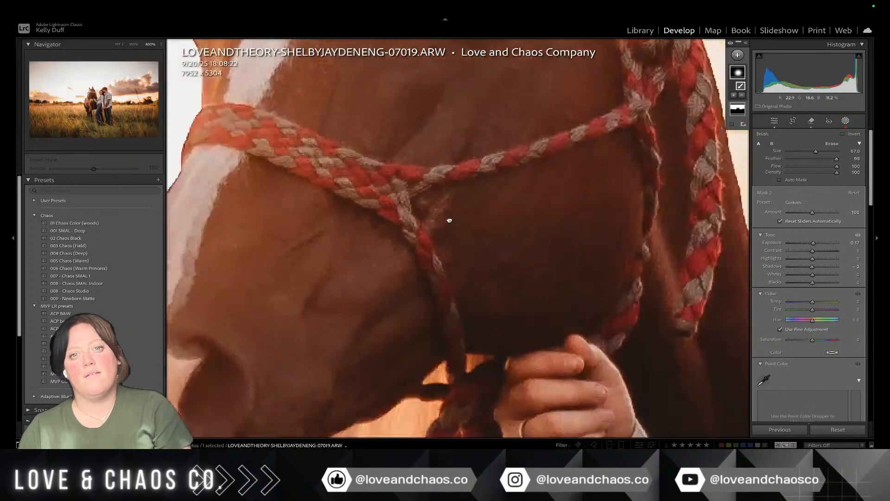
{"action": "left_click_drag", "start_coordinate": [450, 220], "coordinate": [461, 252]}
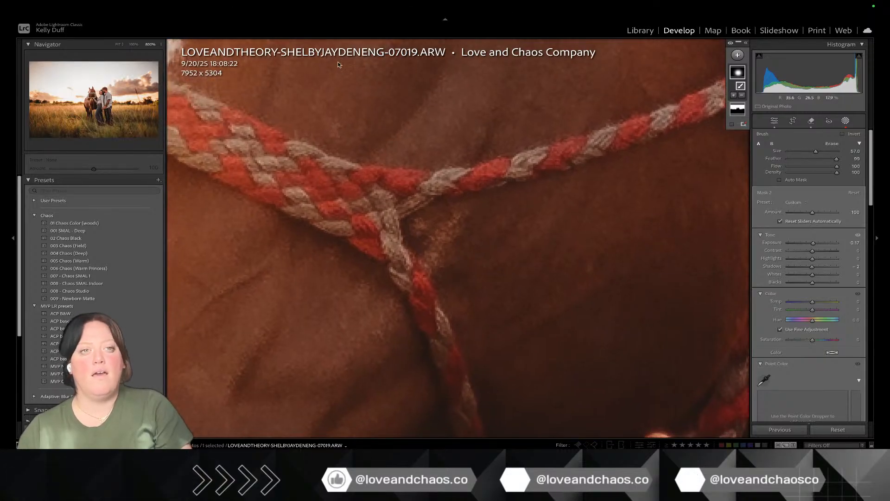
{"action": "left_click", "coordinate": [134, 44]}
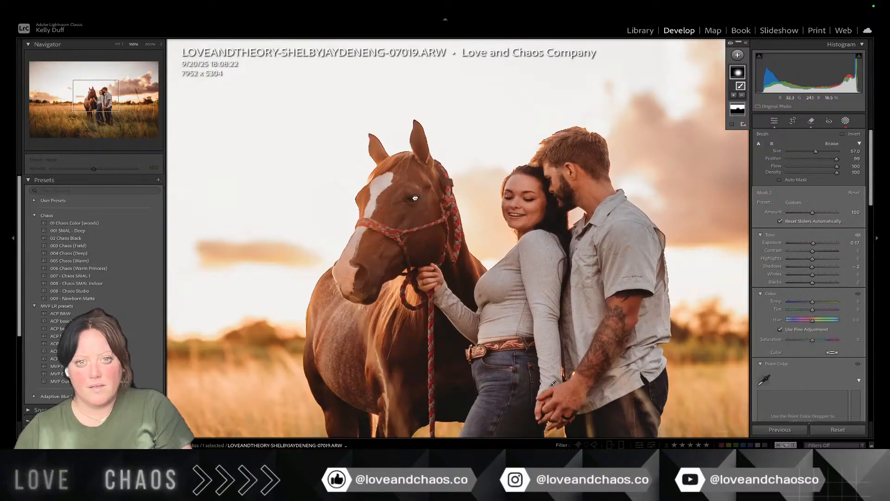
{"action": "key", "text": "z"}
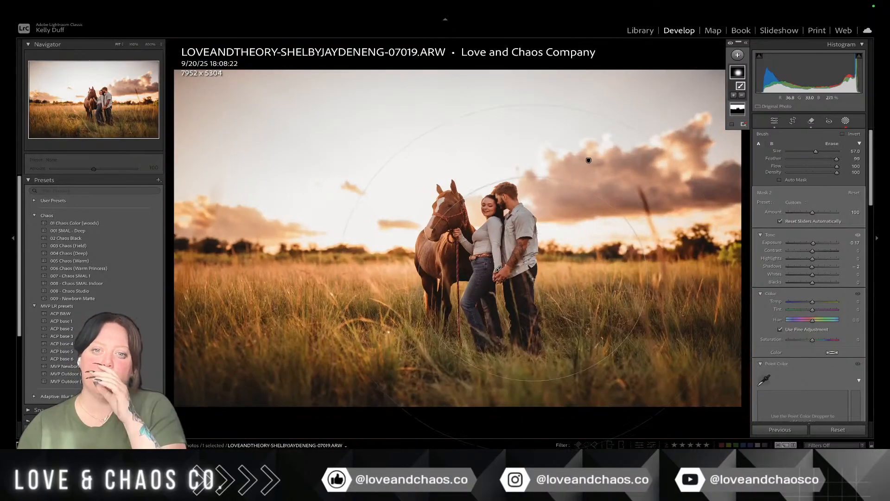
{"action": "right_click", "coordinate": [534, 255]}
{"action": "mouse_move", "coordinate": [597, 326]}
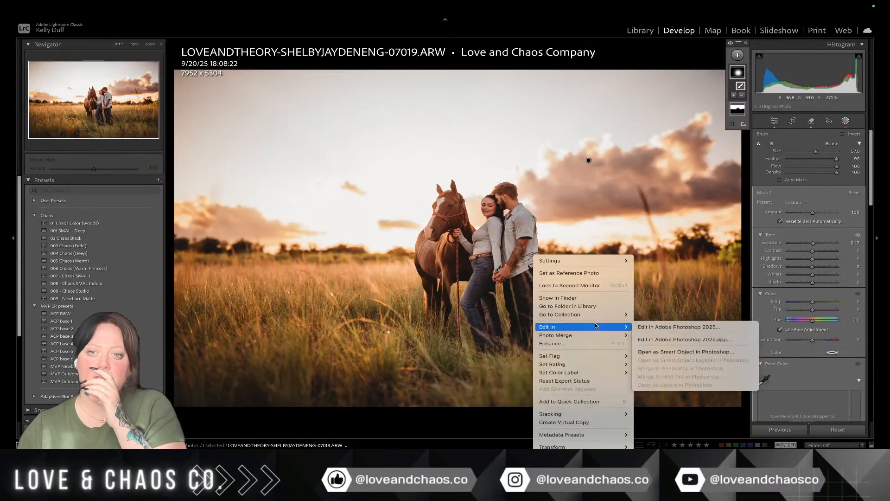
{"action": "left_click", "coordinate": [655, 327]}
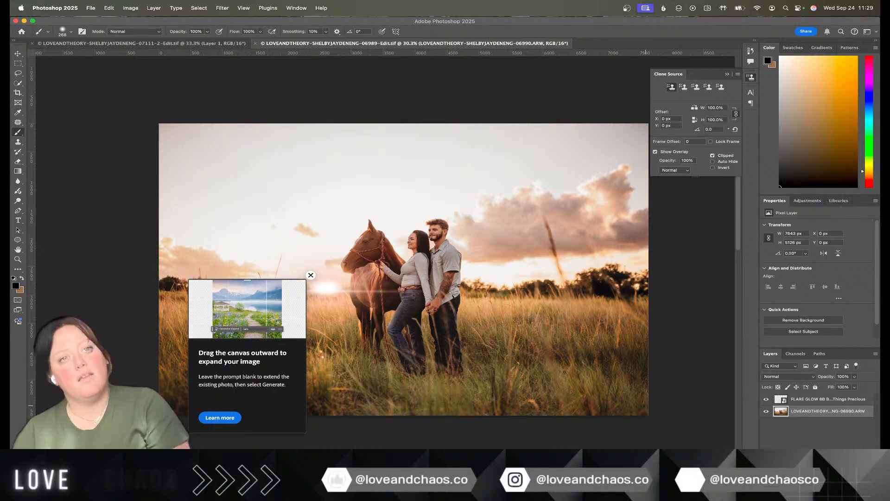
{"action": "scroll", "coordinate": [322, 194], "scroll_direction": "right", "scroll_amount": 2}
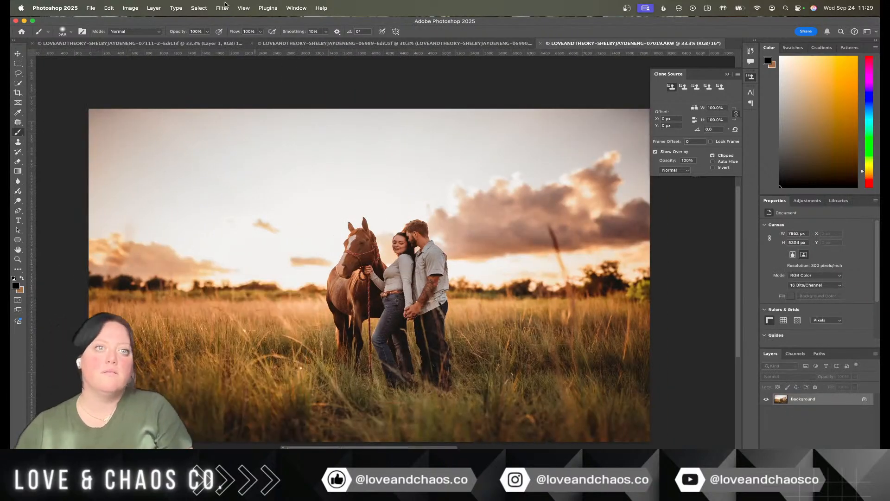
Step: Try the Smart Portrait neural filter on 07019.ARW and cancel it
{"action": "left_click", "coordinate": [154, 8]}
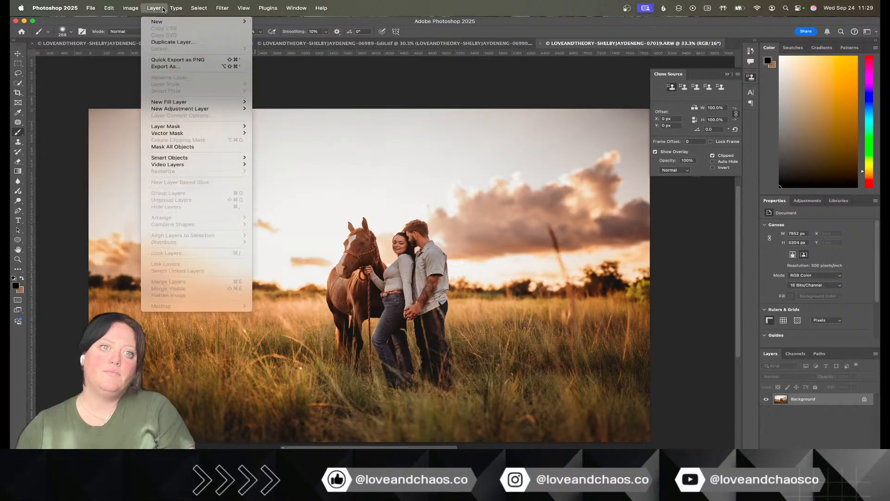
{"action": "mouse_move", "coordinate": [139, 6]}
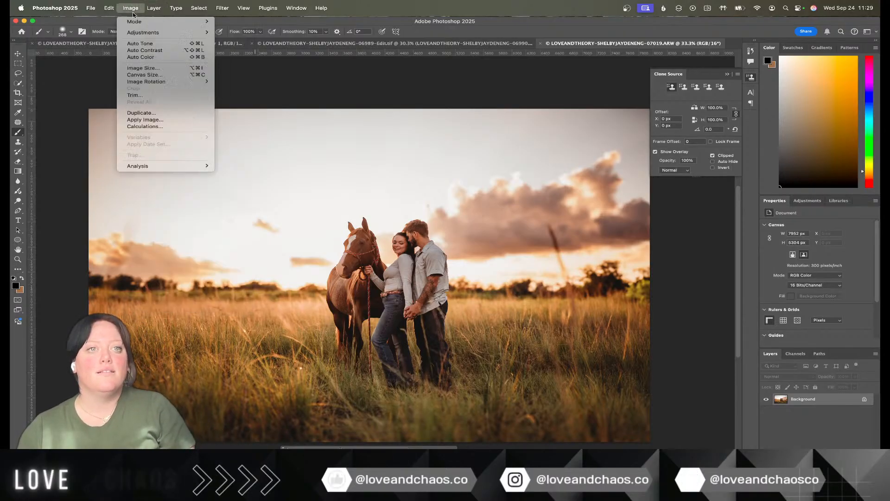
{"action": "mouse_move", "coordinate": [136, 36]}
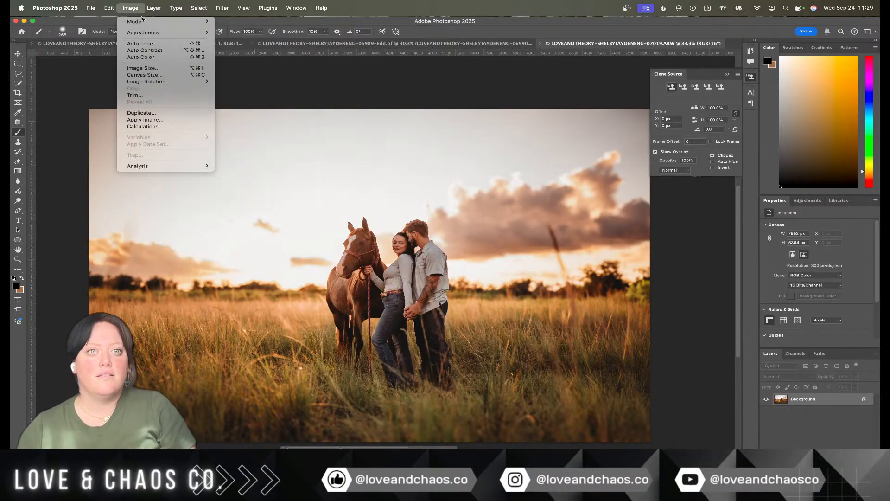
{"action": "mouse_move", "coordinate": [221, 8]}
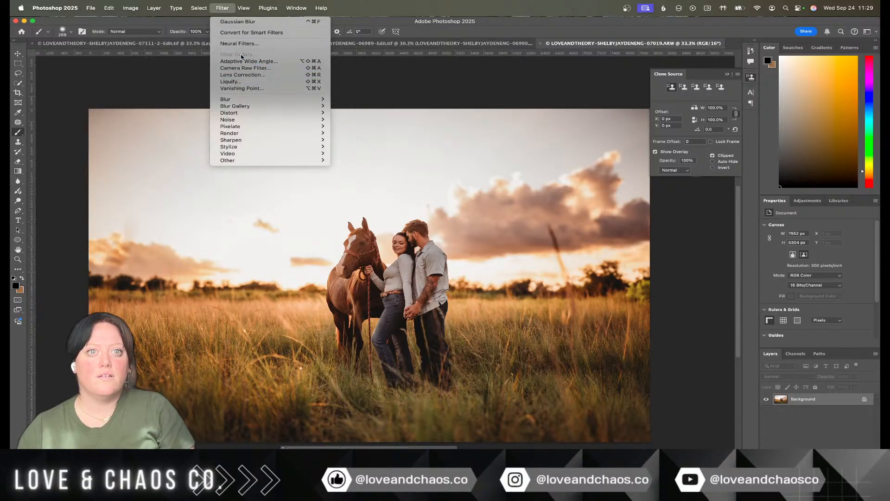
{"action": "left_click", "coordinate": [222, 8]}
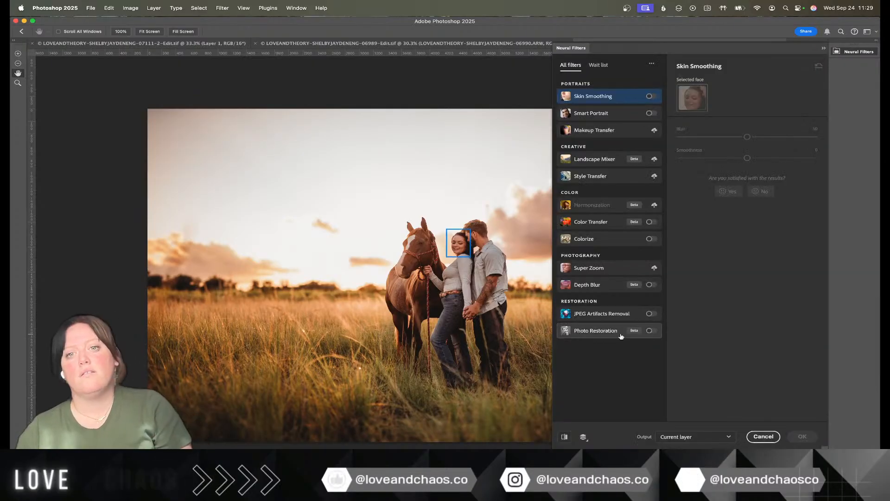
{"action": "left_click", "coordinate": [597, 113]}
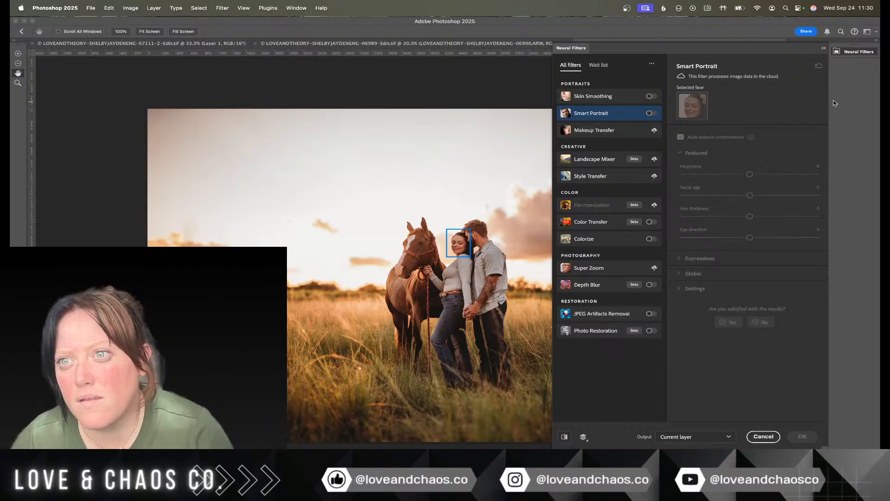
{"action": "left_click", "coordinate": [652, 114]}
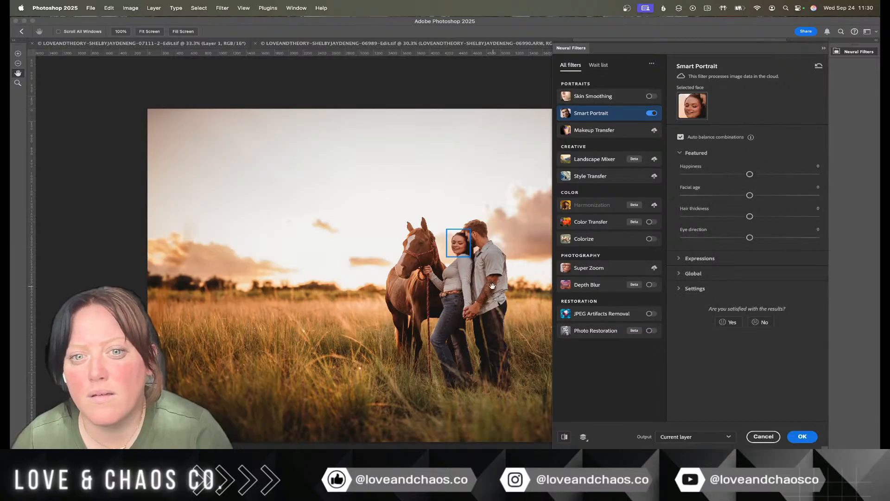
{"action": "left_click_drag", "start_coordinate": [407, 249], "coordinate": [430, 243]}
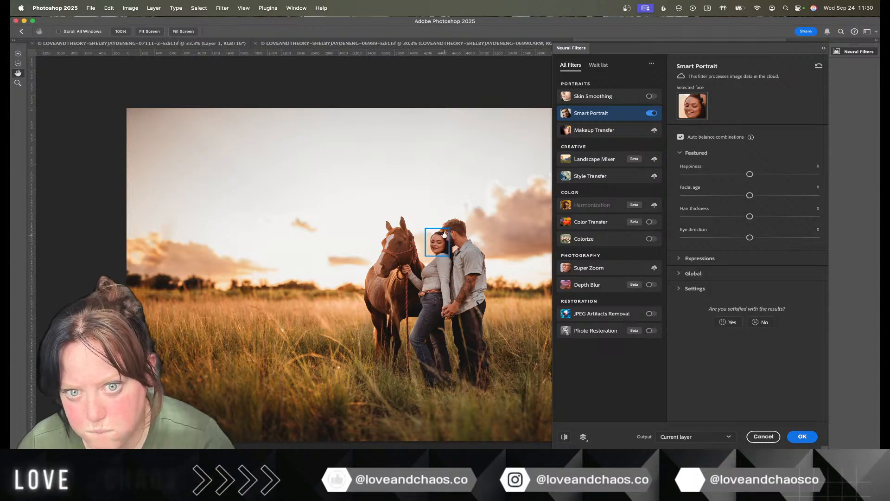
{"action": "left_click_drag", "start_coordinate": [444, 234], "coordinate": [442, 234]}
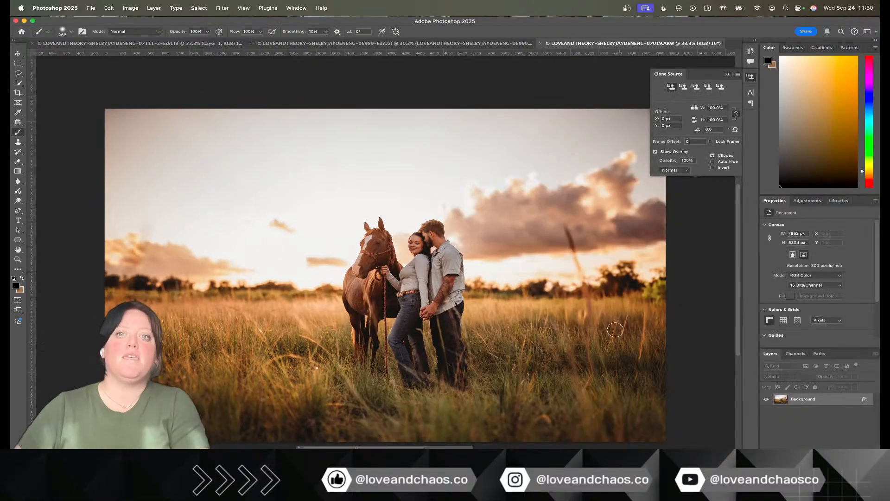
Step: Close the 07019.ARW document without saving and switch back to Lightroom Classic
{"action": "left_click", "coordinate": [541, 43]}
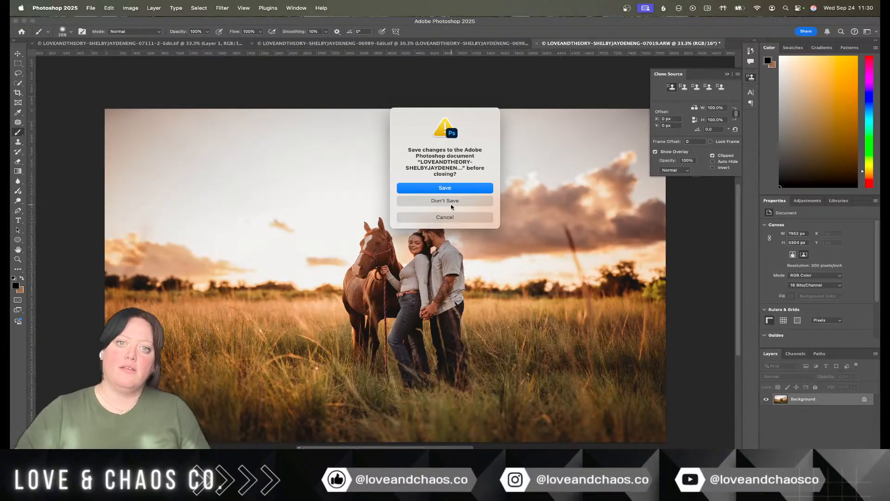
{"action": "left_click", "coordinate": [450, 204]}
{"action": "key", "text": "ctrl+Right"}
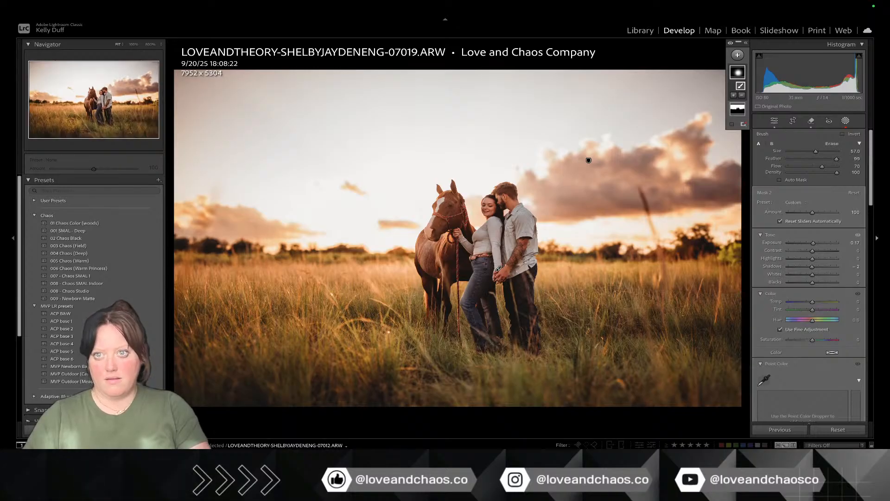
Step: Leave the masking tools and give the photo a Yellow color label
{"action": "left_click", "coordinate": [845, 121]}
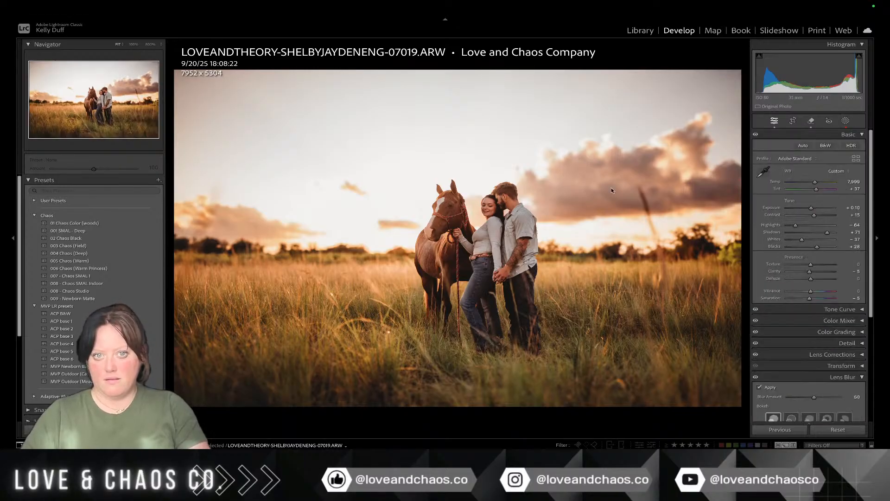
{"action": "key", "text": "7"}
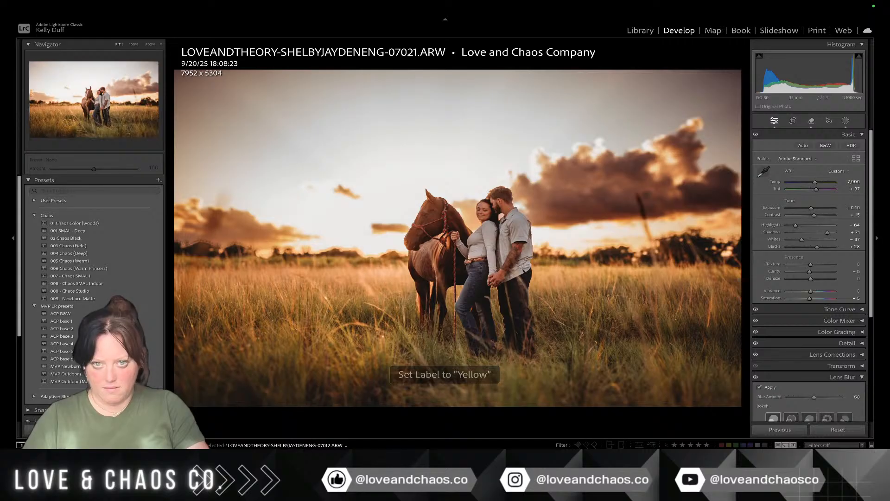
Step: Compare the neighbouring horse-and-couple photos from 07012.ARW through 07021.ARW for consistent brightness and tone
{"action": "key", "text": "Left"}
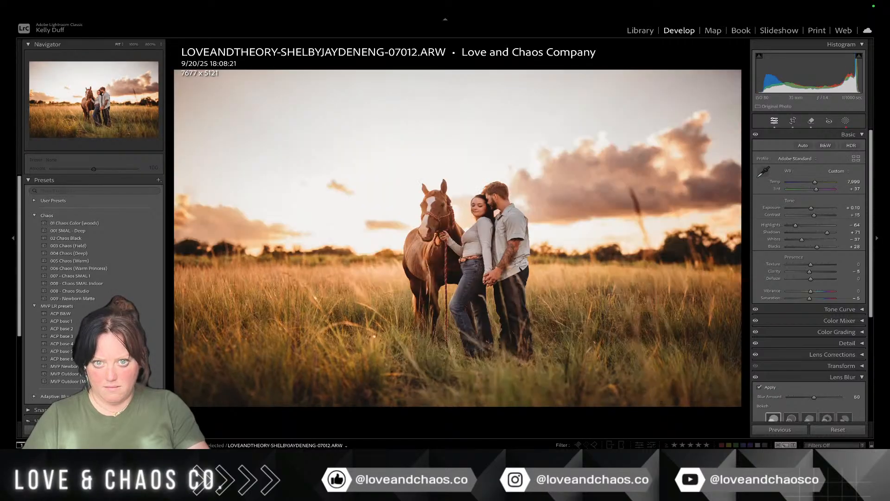
{"action": "key", "text": "Right"}
{"action": "key", "text": "Right"}
{"action": "key", "text": "Right"}
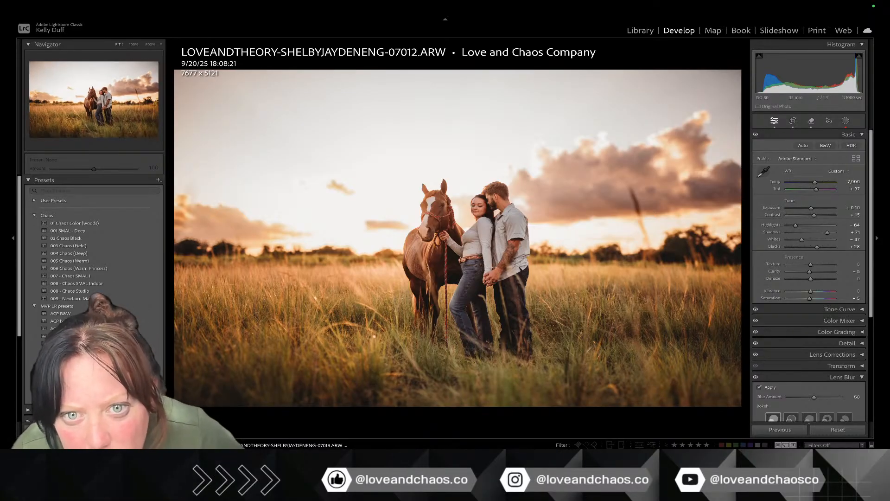
{"action": "key", "text": "Left"}
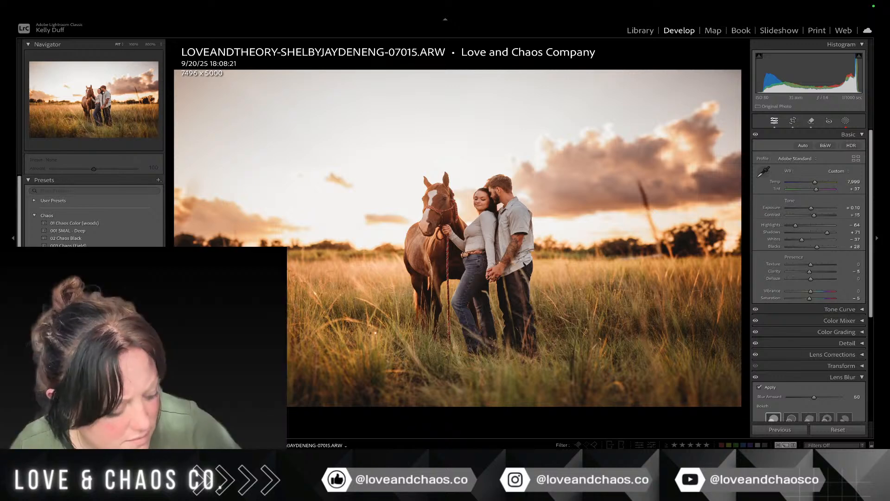
{"action": "key", "text": "XF86MonBrightnessUp"}
{"action": "key", "text": "Right"}
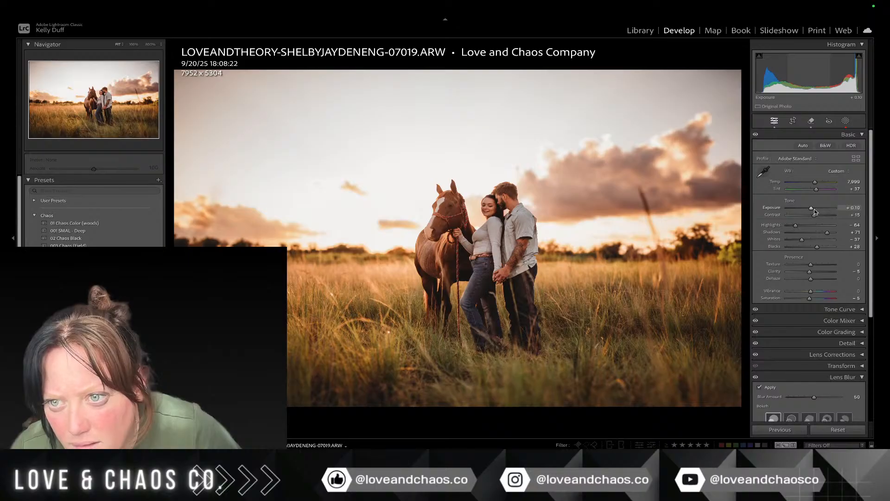
{"action": "scroll", "coordinate": [809, 208], "scroll_direction": "up", "scroll_amount": 2}
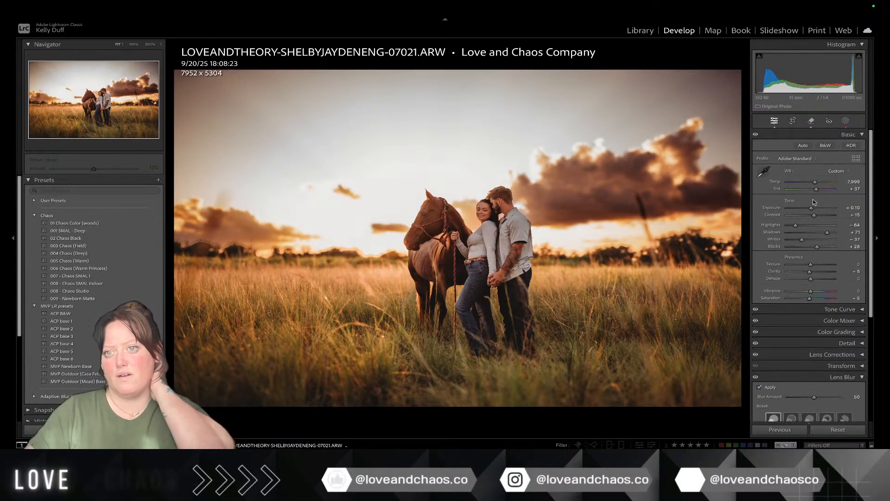
Step: Delete the duplicate sky mask on 07021.ARW and paint a new brush mask over the horse and couple
{"action": "left_click", "coordinate": [845, 121]}
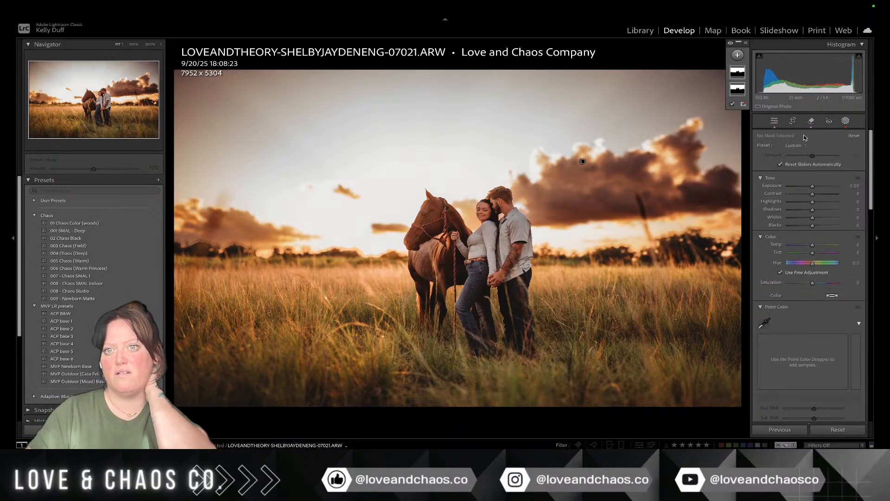
{"action": "left_click", "coordinate": [809, 153]}
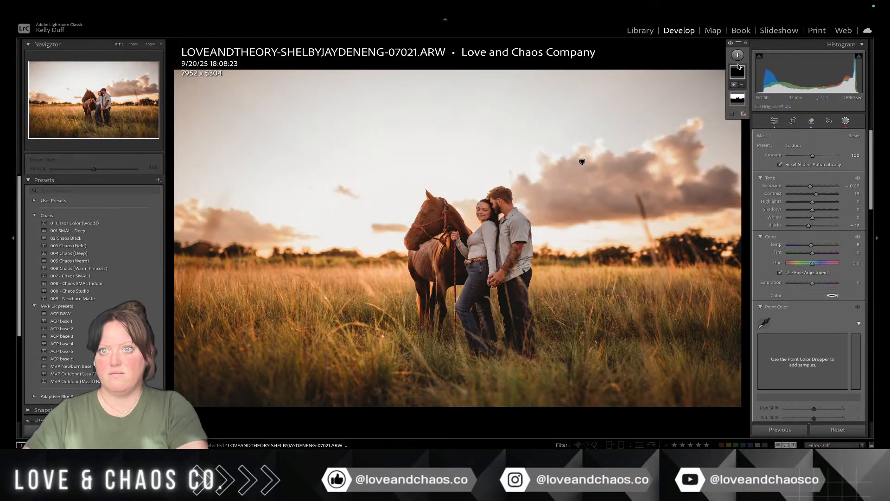
{"action": "left_click", "coordinate": [738, 55]}
{"action": "left_click", "coordinate": [743, 124]}
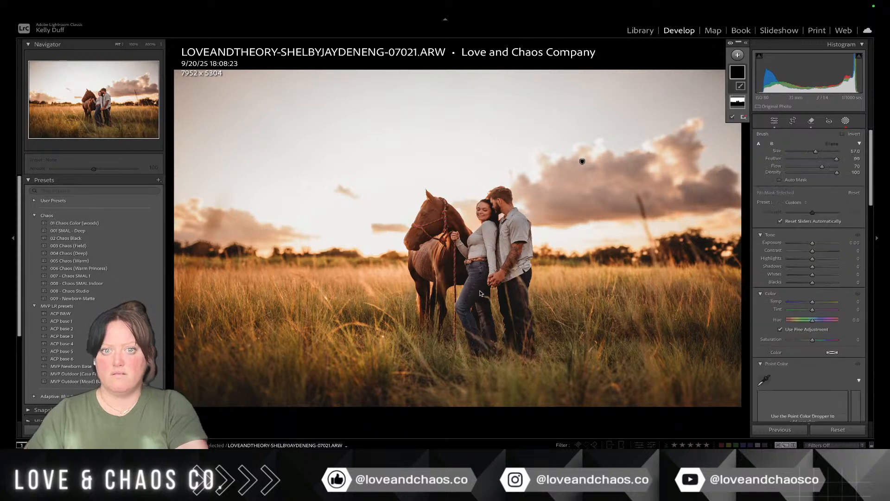
{"action": "left_click", "coordinate": [466, 263]}
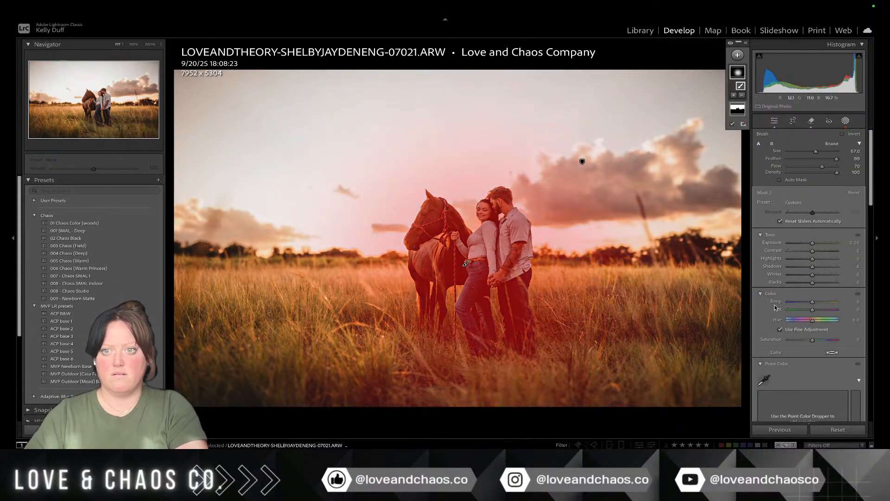
Step: Set the exposure to 0.39 on the horse-and-couple brush mask and to -0.82 on the sky mask
{"action": "left_click_drag", "start_coordinate": [812, 243], "coordinate": [813, 244]}
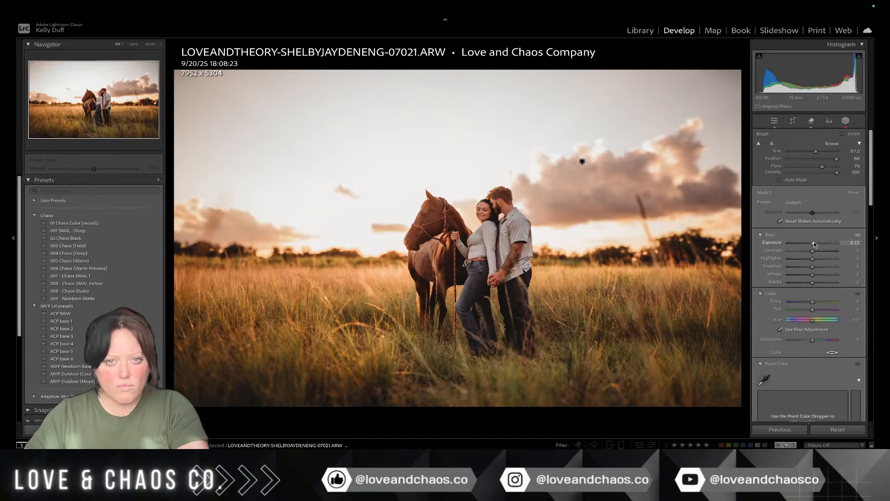
{"action": "left_click_drag", "start_coordinate": [815, 244], "coordinate": [814, 244]}
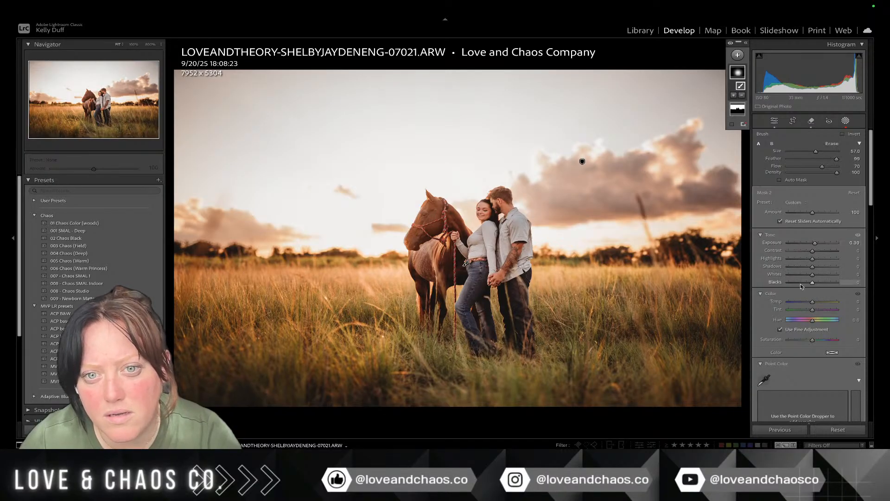
{"action": "key", "text": "backslash"}
{"action": "key", "text": "backslash"}
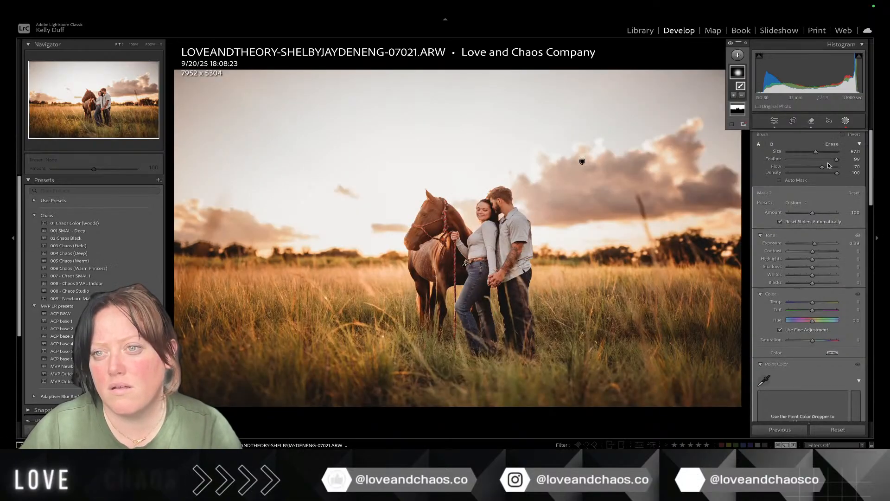
{"action": "left_click", "coordinate": [746, 114]}
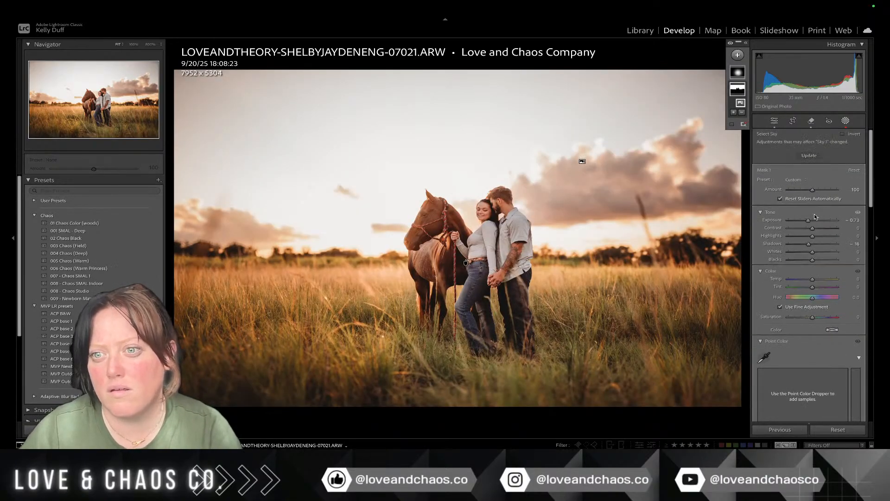
{"action": "left_click_drag", "start_coordinate": [810, 221], "coordinate": [808, 221]}
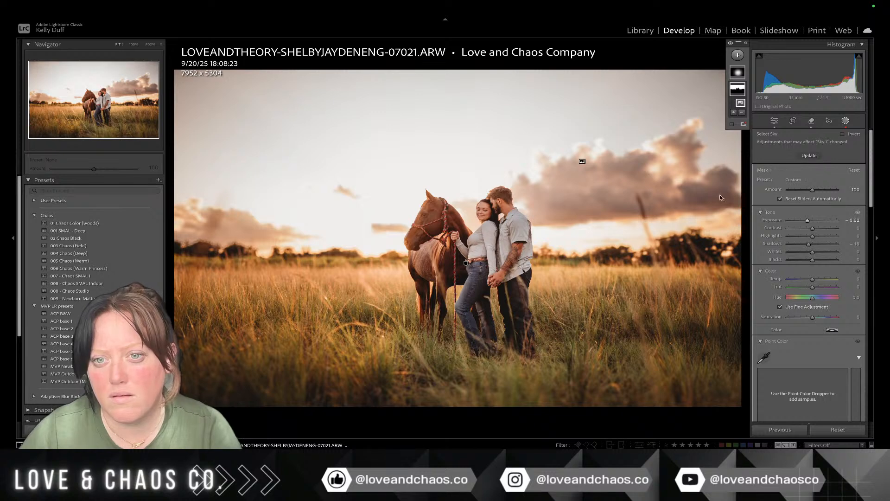
Step: Open the 07021.ARW photo in Photoshop for further editing
{"action": "right_click", "coordinate": [669, 283]}
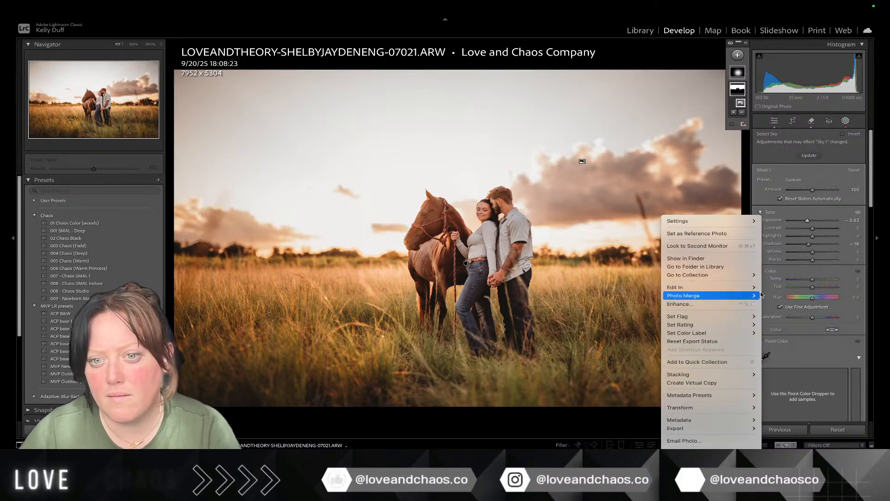
{"action": "mouse_move", "coordinate": [698, 287]}
{"action": "left_click", "coordinate": [635, 288]}
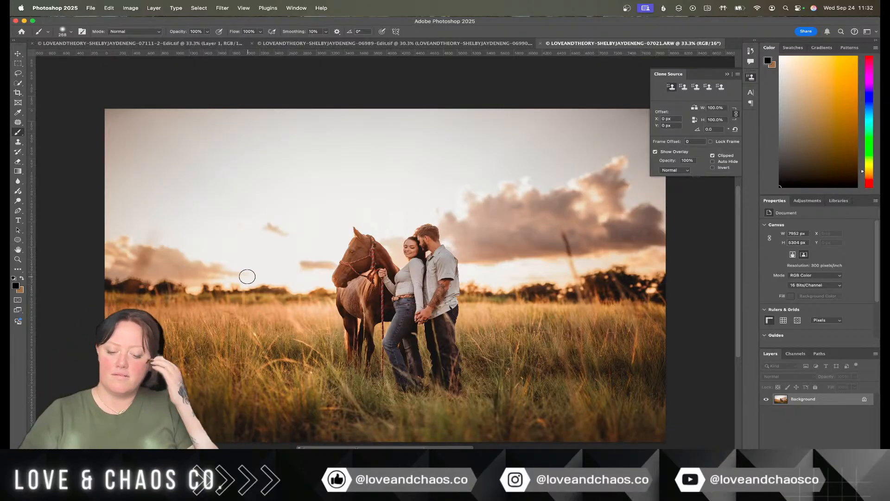
{"action": "key", "text": "j"}
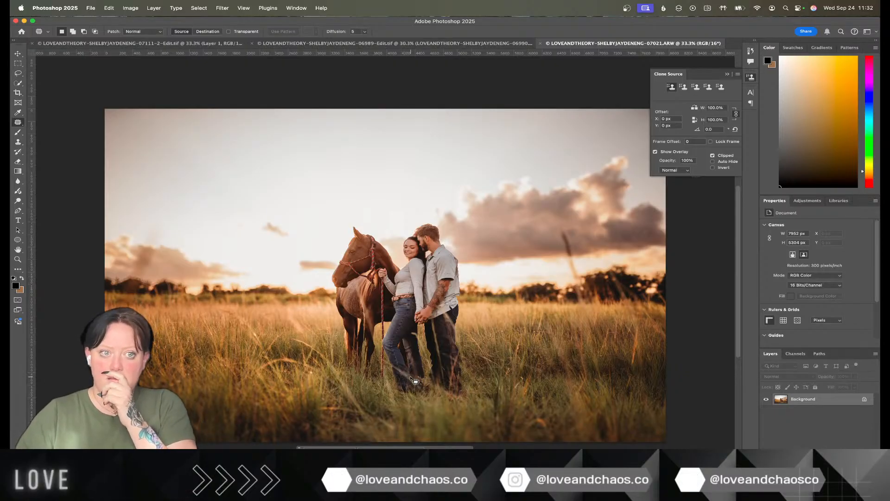
{"action": "key", "text": "super+Tab"}
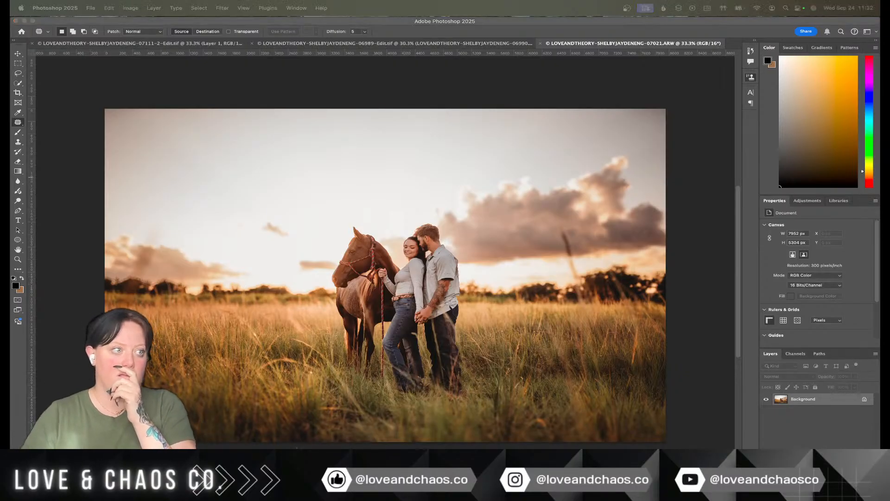
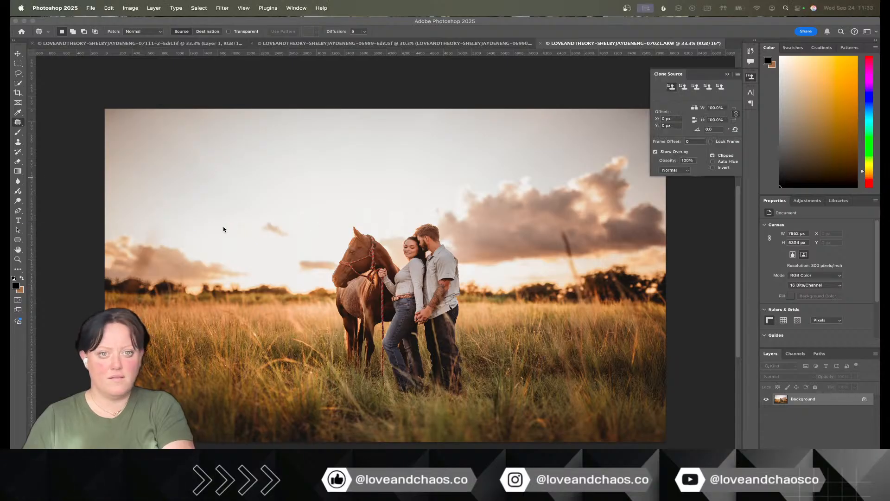
Step: Try the FLARE GLOW 39A overlay, about 2119 px wide, on the horizon beside the horse's head and delete its layer
{"action": "left_click_drag", "start_coordinate": [222, 229], "coordinate": [434, 276]}
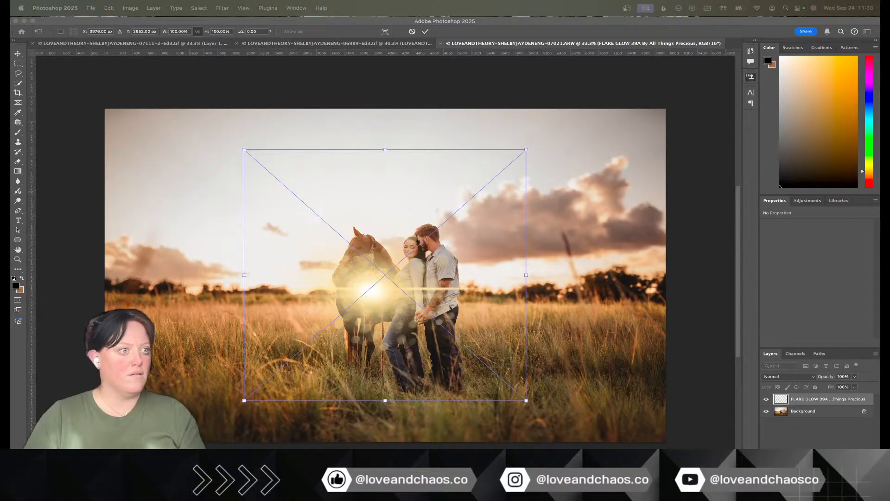
{"action": "left_click", "coordinate": [320, 287]}
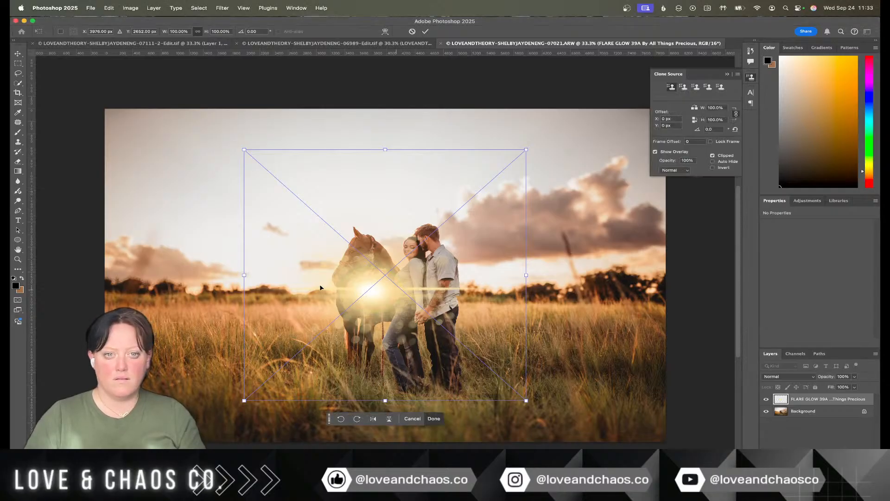
{"action": "left_click_drag", "start_coordinate": [366, 291], "coordinate": [302, 281]}
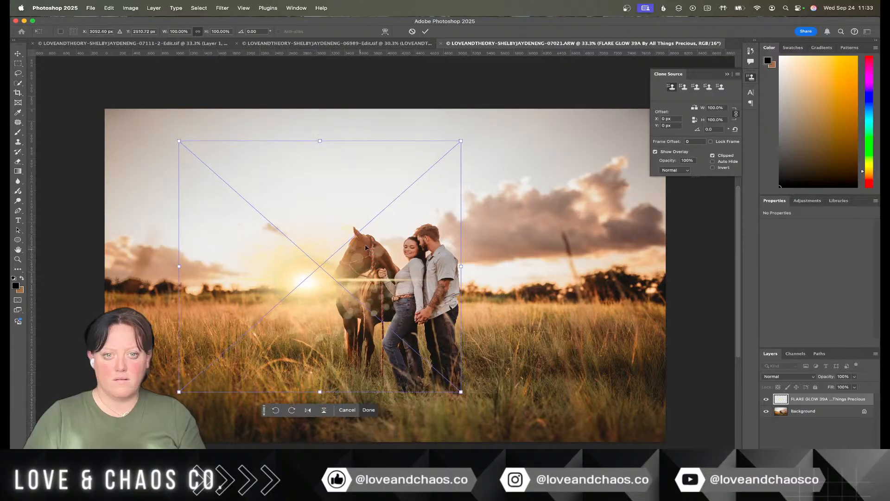
{"action": "left_click_drag", "start_coordinate": [460, 141], "coordinate": [363, 227]}
{"action": "left_click_drag", "start_coordinate": [258, 318], "coordinate": [285, 284]}
{"action": "left_click_drag", "start_coordinate": [206, 357], "coordinate": [222, 344]}
{"action": "left_click_drag", "start_coordinate": [321, 284], "coordinate": [327, 290]}
{"action": "key", "text": "Return"}
{"action": "key", "text": "j"}
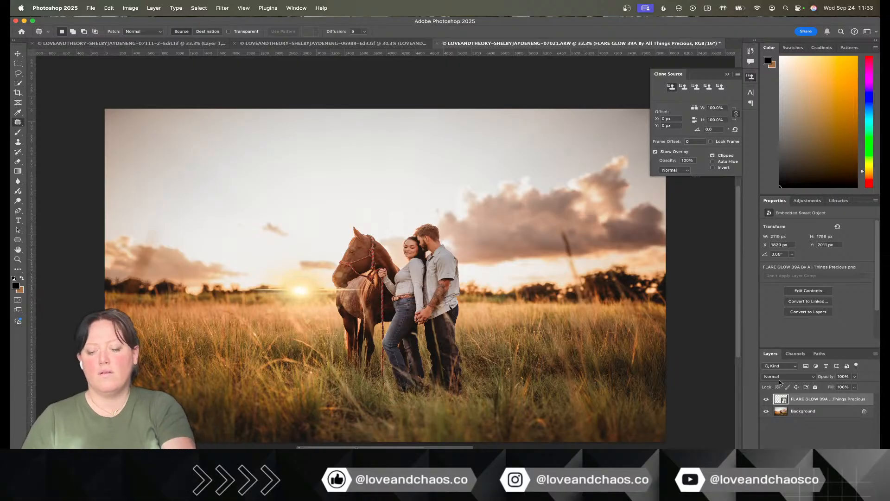
{"action": "key", "text": "BackSpace"}
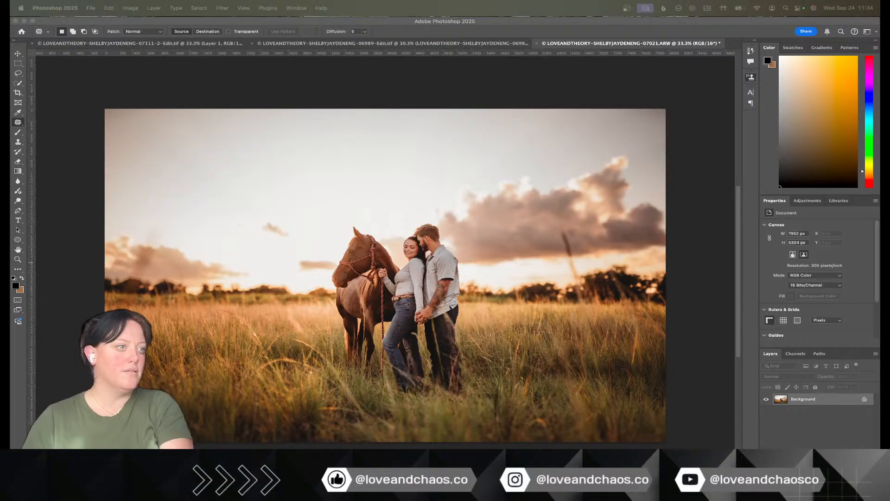
Step: Try the FLARE GLOW 11C overlay on the horizon beside the horse, scaled to 34.22% and rotated about 22.5°, and delete its layer
{"action": "left_click", "coordinate": [213, 258]}
{"action": "key", "text": "super+t"}
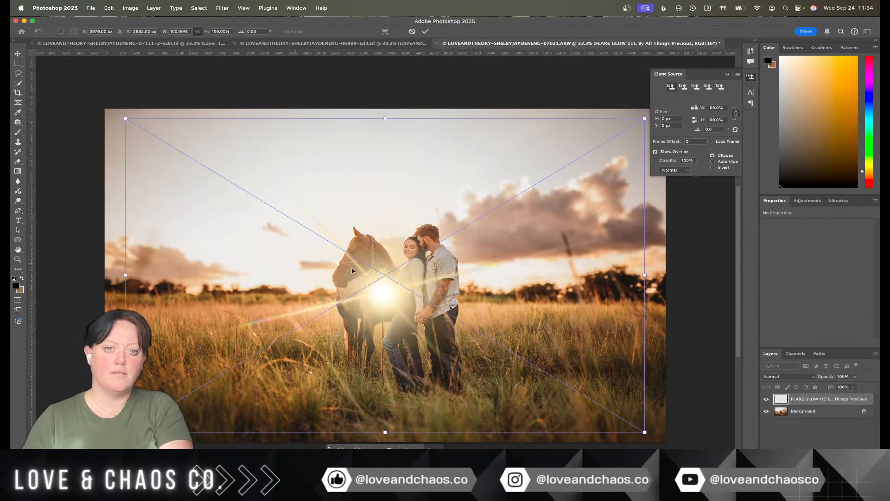
{"action": "left_click_drag", "start_coordinate": [645, 118], "coordinate": [324, 251]}
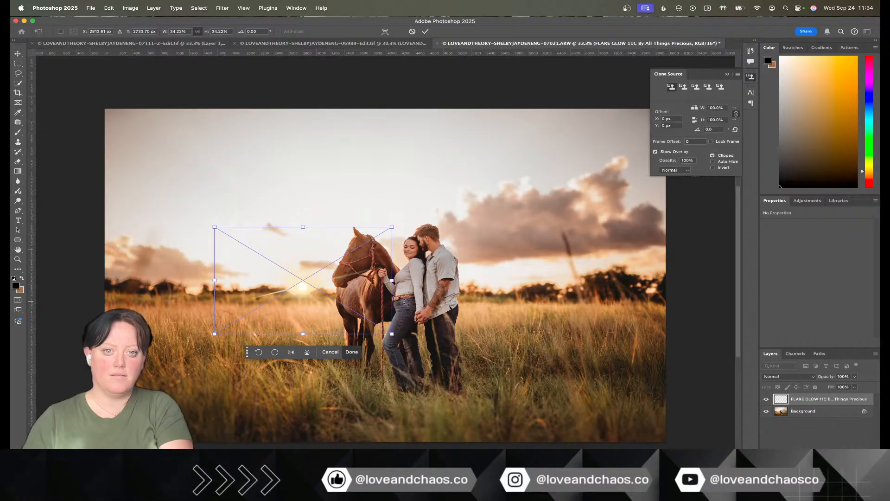
{"action": "left_click_drag", "start_coordinate": [399, 303], "coordinate": [356, 316]}
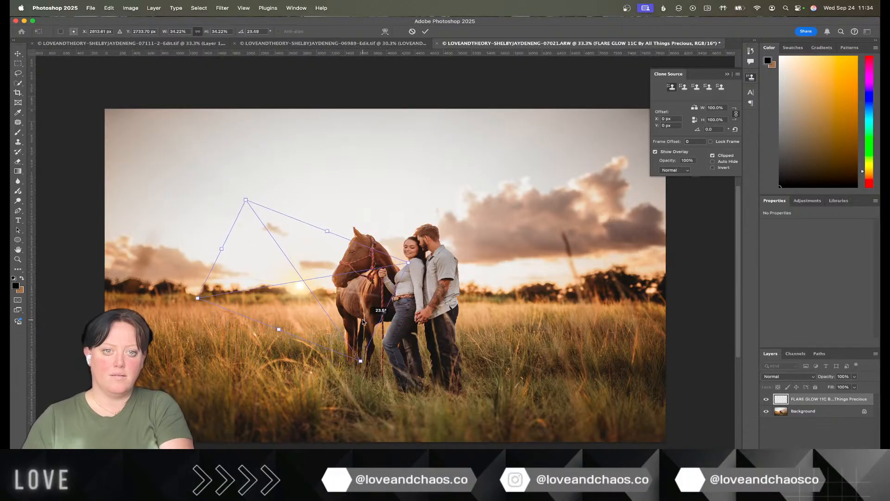
{"action": "left_click_drag", "start_coordinate": [313, 291], "coordinate": [340, 306]}
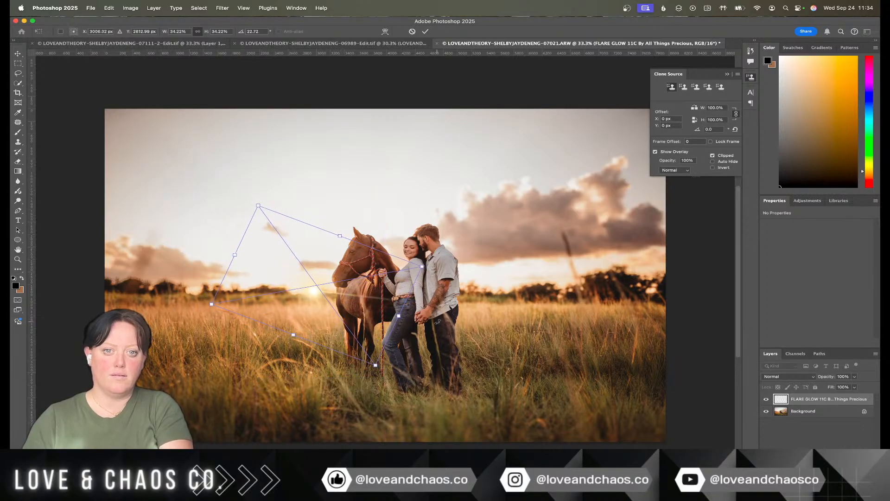
{"action": "key", "text": "Return"}
{"action": "key", "text": "j"}
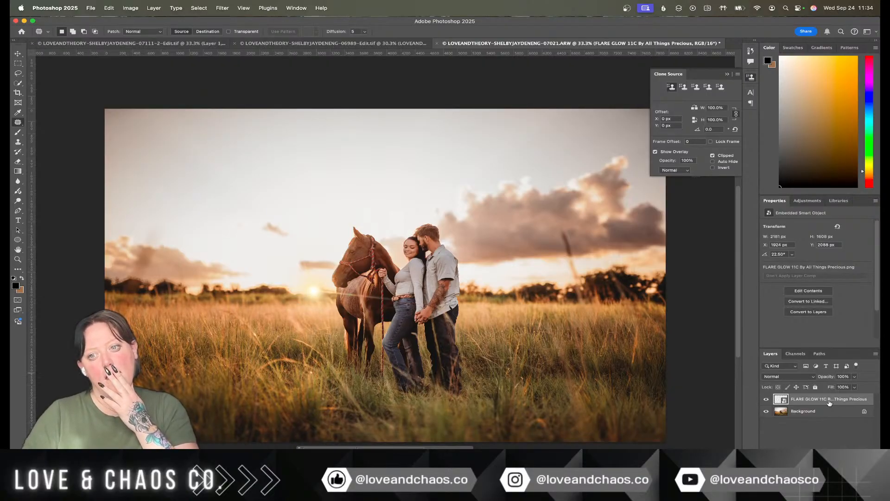
{"action": "key", "text": "Delete"}
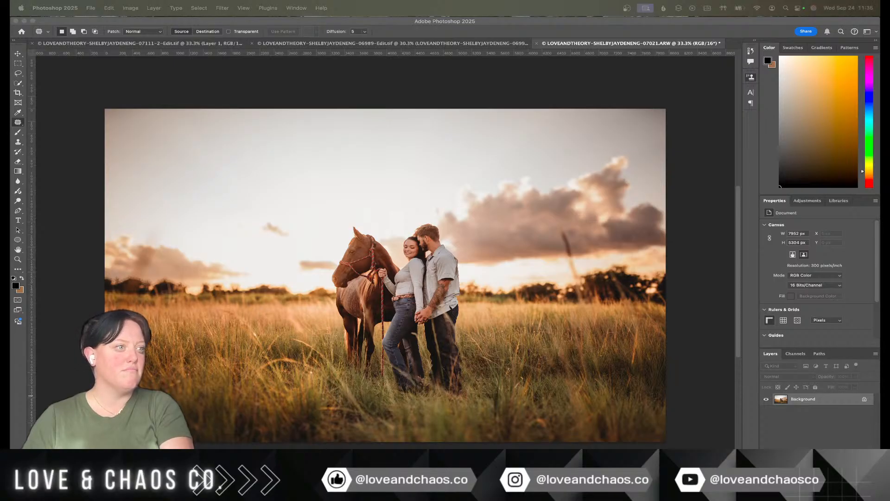
Step: Try the FLARE GLOW 9B overlay scaled to 55.06% on the horizon beside the horse and delete its layer
{"action": "mouse_move", "coordinate": [183, 413]}
{"action": "left_mouse_down"}
{"action": "mouse_move", "coordinate": [188, 347]}
{"action": "mouse_move", "coordinate": [278, 349]}
{"action": "left_mouse_up"}
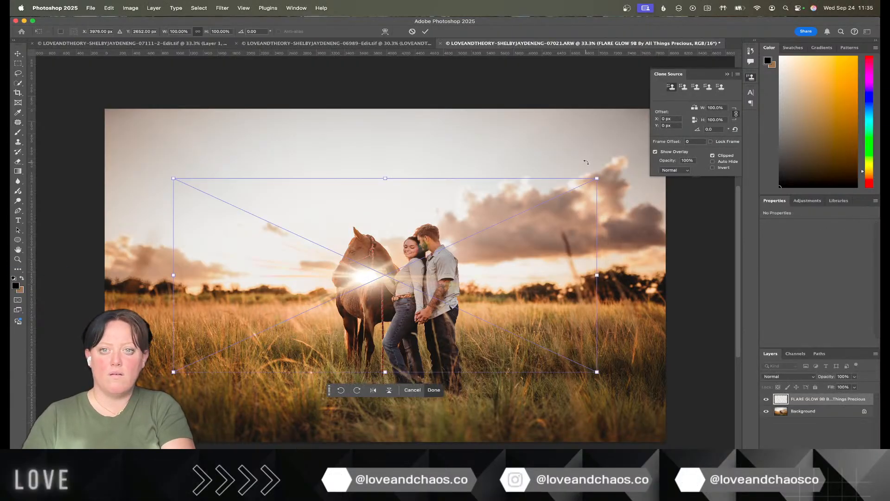
{"action": "left_click_drag", "start_coordinate": [596, 179], "coordinate": [406, 265]}
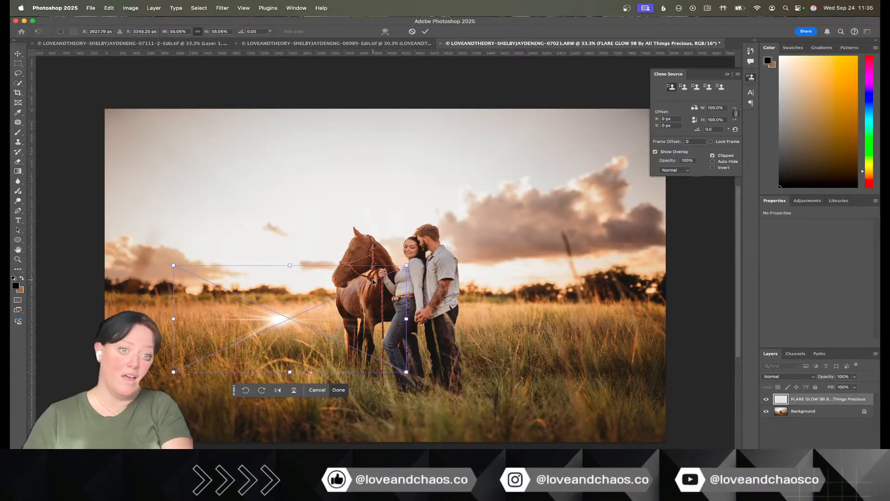
{"action": "left_click_drag", "start_coordinate": [239, 361], "coordinate": [264, 333]}
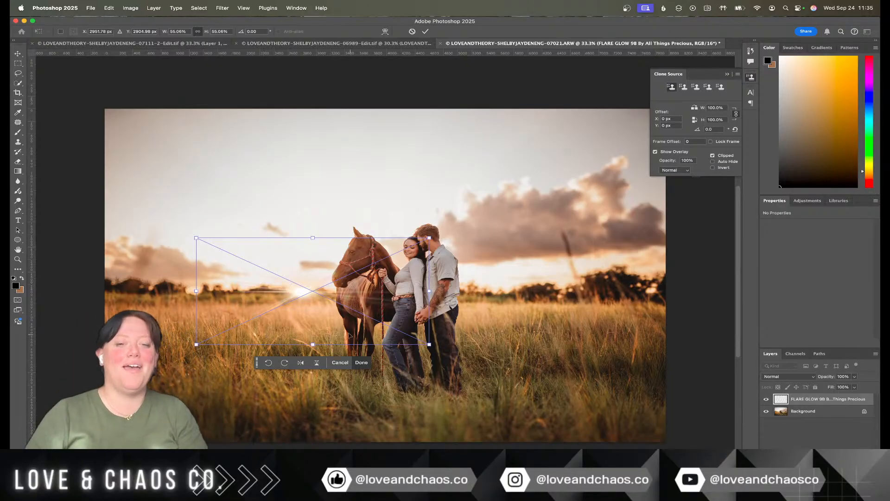
{"action": "left_click_drag", "start_coordinate": [340, 319], "coordinate": [351, 320]}
{"action": "key", "text": "Return"}
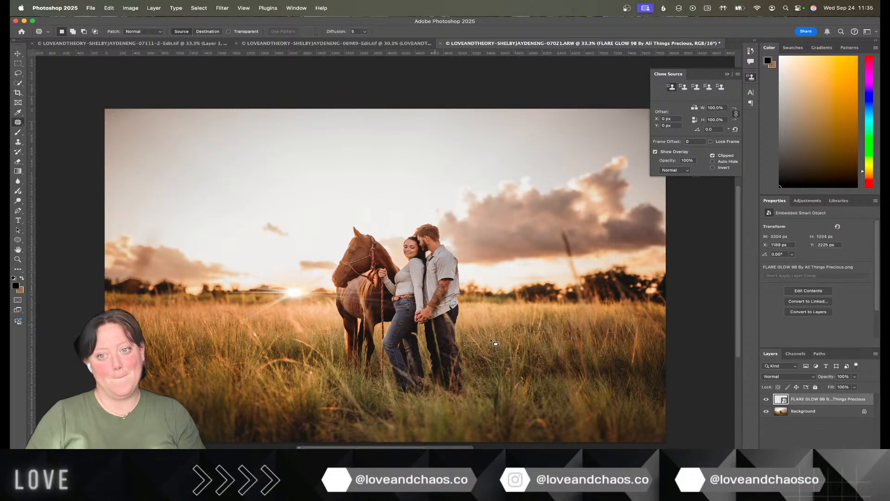
{"action": "key", "text": "Delete"}
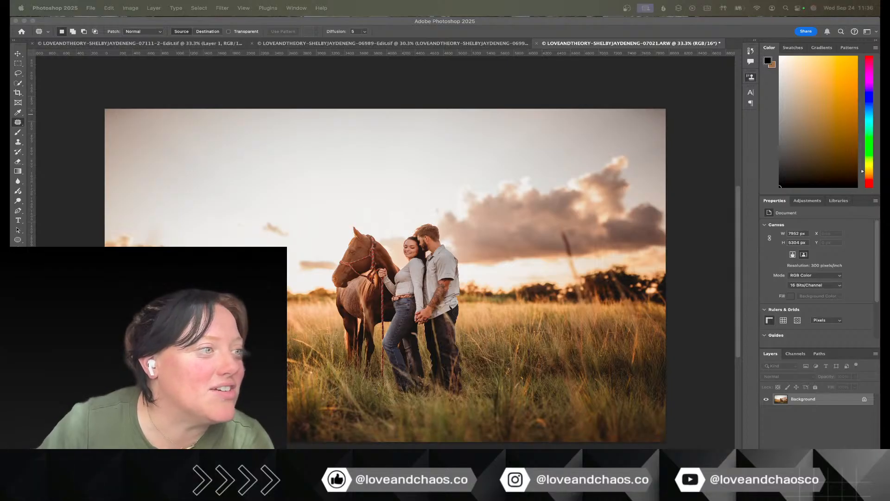
Step: Place the FLARE GLOW 8B overlay at about 40.62% on the horizon in front of the horse and save the photo
{"action": "left_click", "coordinate": [295, 272]}
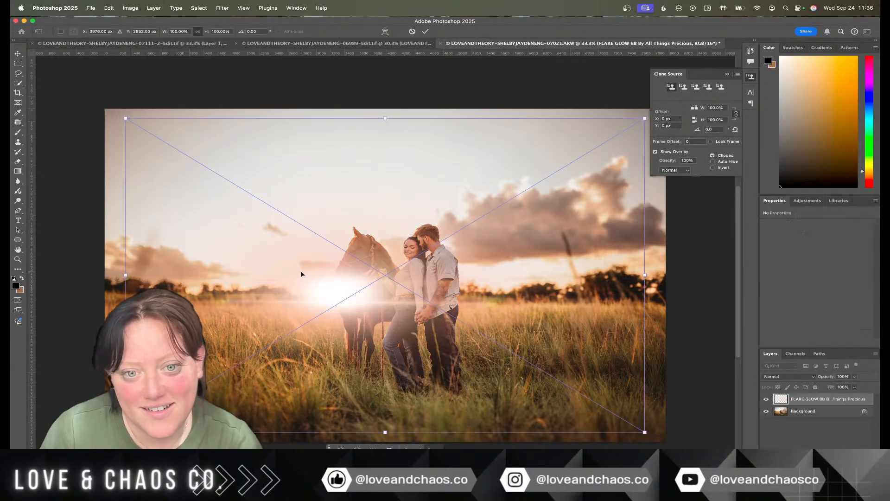
{"action": "left_click_drag", "start_coordinate": [646, 430], "coordinate": [325, 312]}
{"action": "left_click_drag", "start_coordinate": [237, 219], "coordinate": [309, 312]}
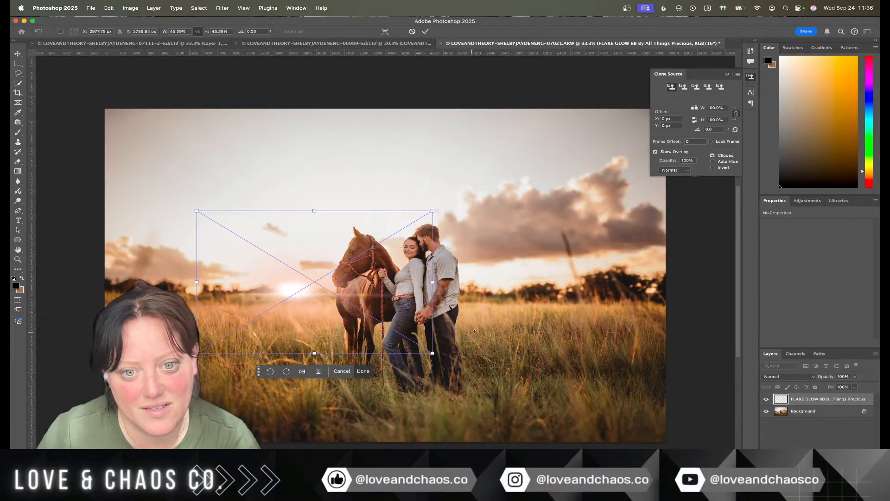
{"action": "left_click_drag", "start_coordinate": [448, 352], "coordinate": [344, 322]}
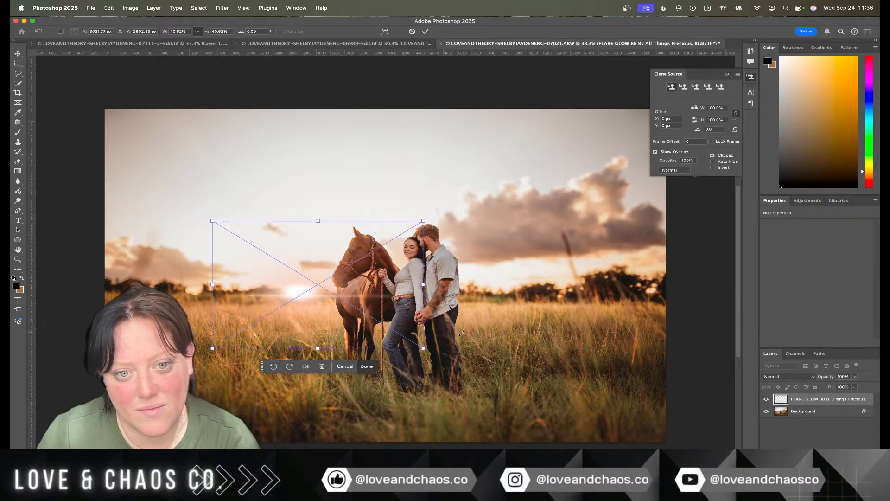
{"action": "key", "text": "Return"}
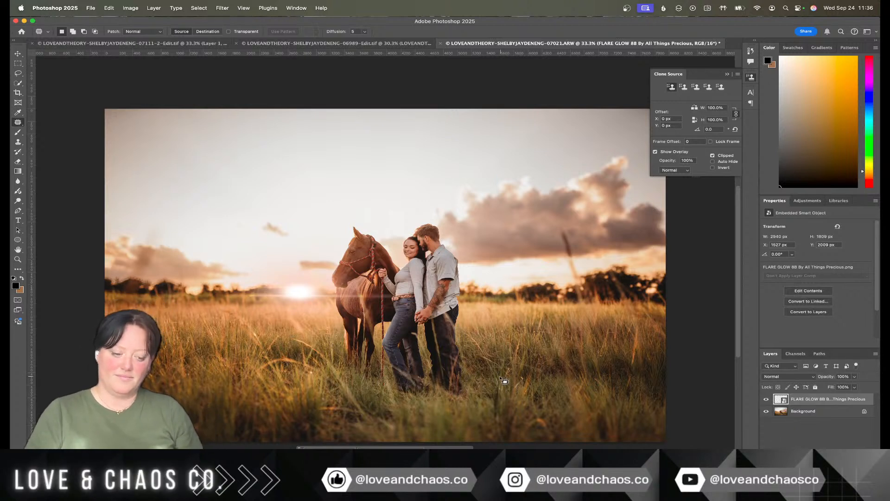
{"action": "key", "text": "super+s"}
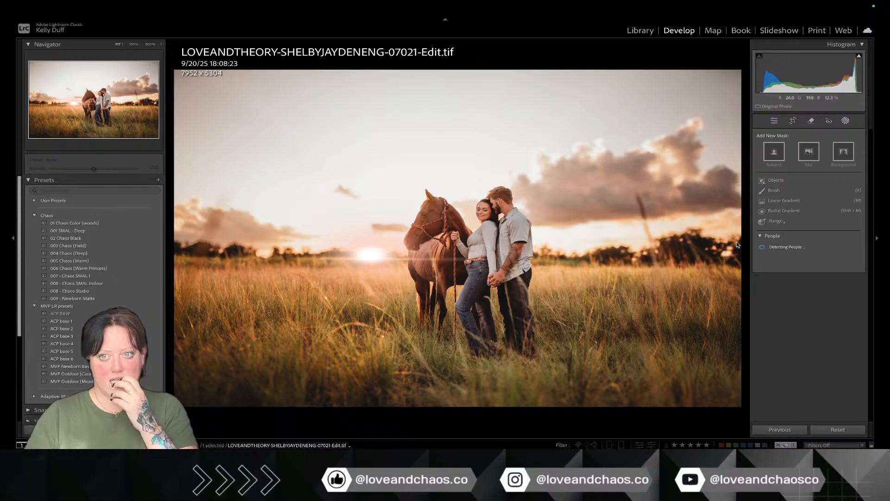
Step: Apply Lens Blur with a blur amount of 47 to 07021-Edit.tif in Lightroom Classic and return to the masking tools
{"action": "left_click", "coordinate": [817, 306]}
{"action": "scroll", "coordinate": [818, 307], "scroll_direction": "down", "scroll_amount": 5}
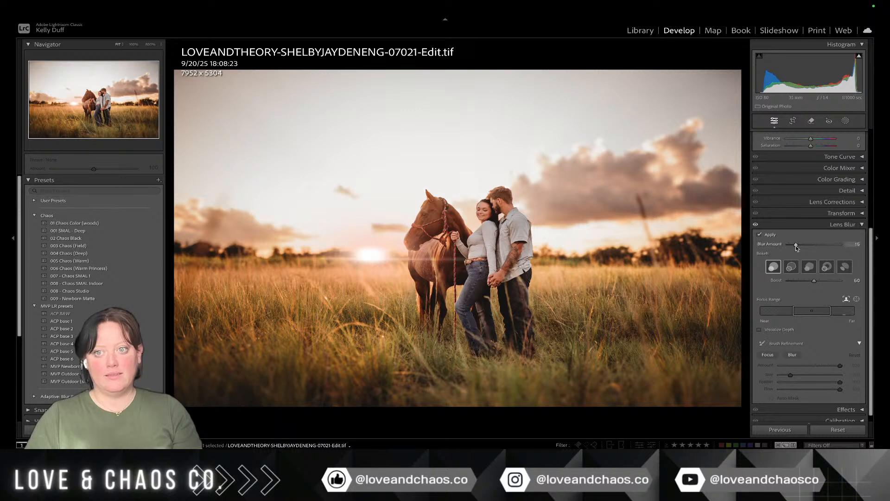
{"action": "left_click_drag", "start_coordinate": [795, 246], "coordinate": [844, 247]}
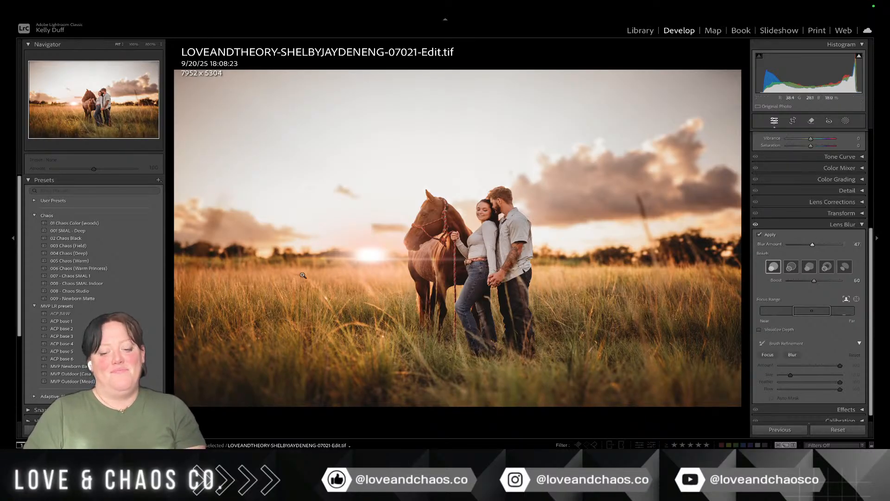
{"action": "key", "text": "backslash"}
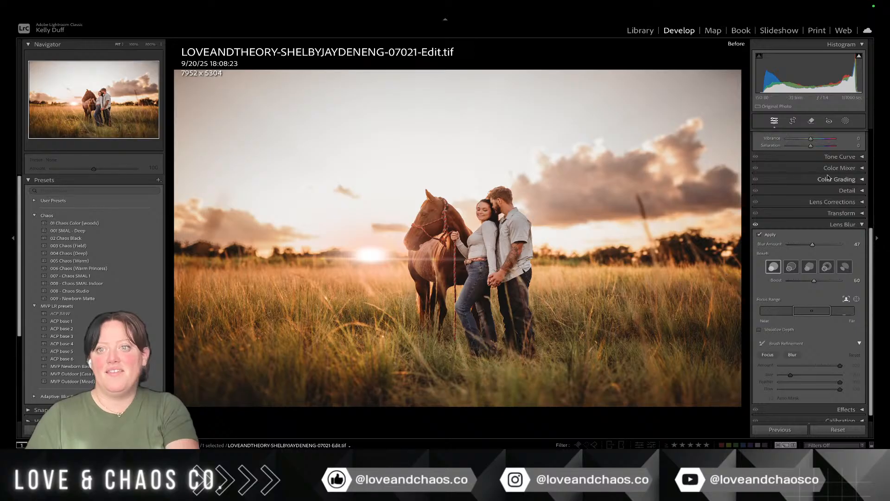
{"action": "left_click", "coordinate": [845, 120]}
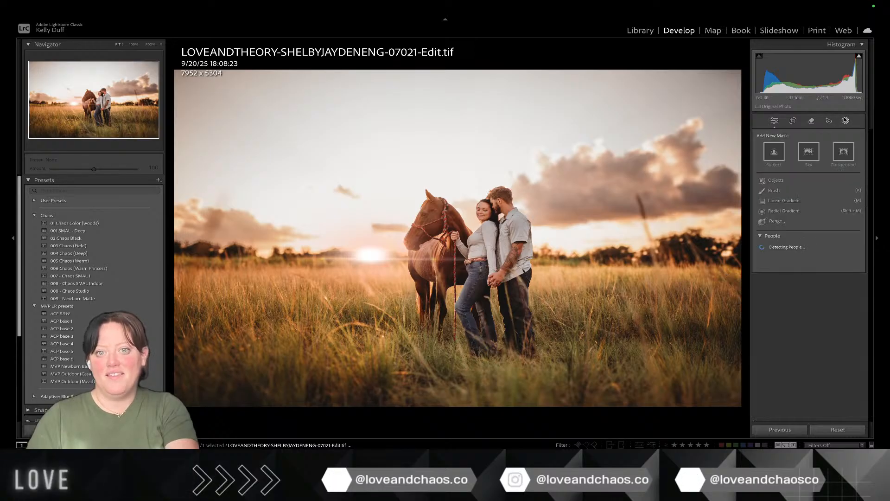
Step: Leave masking on 07021-Edit.tif and go to photo 07024.ARW of the woman facing the horse
{"action": "left_click", "coordinate": [845, 120]}
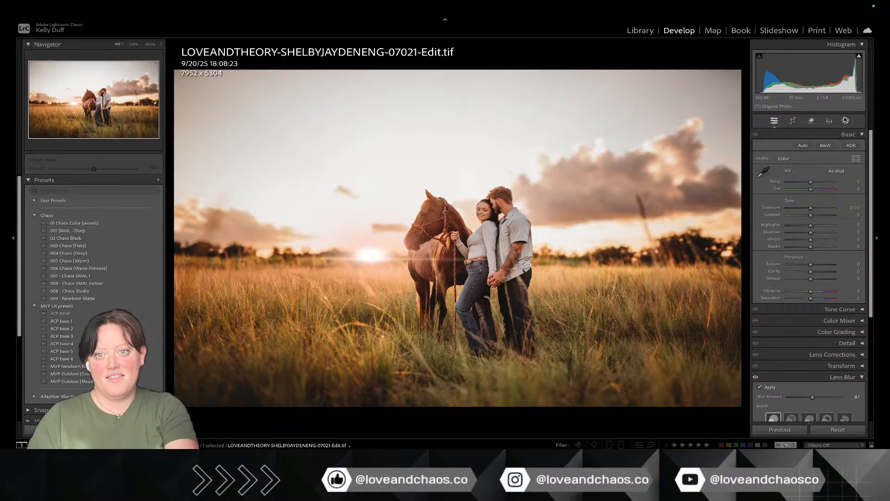
{"action": "key", "text": "Right"}
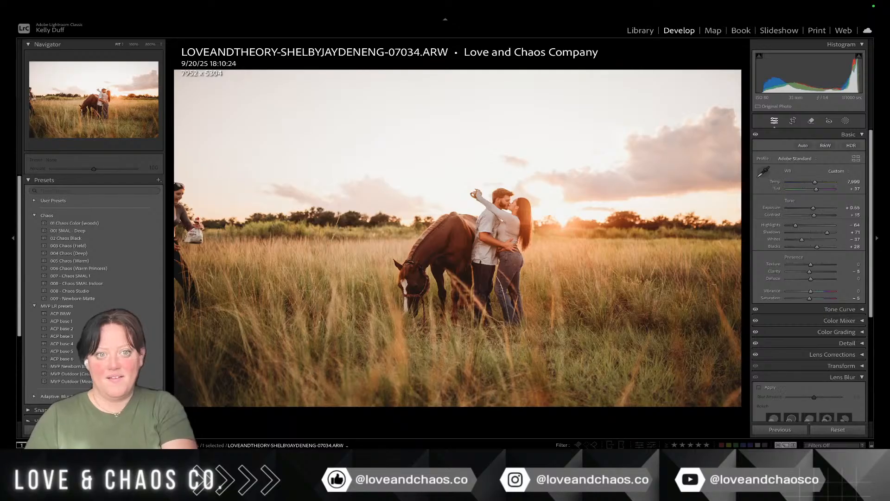
{"action": "key", "text": "Left"}
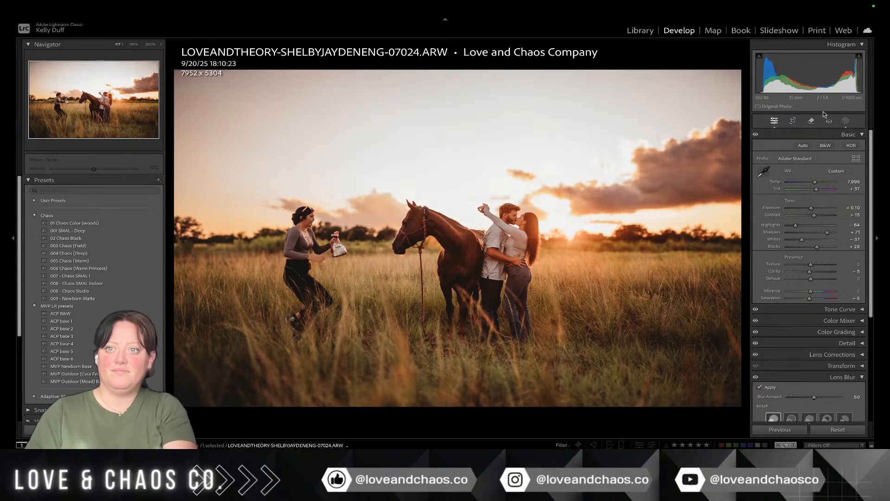
{"action": "left_click", "coordinate": [811, 120]}
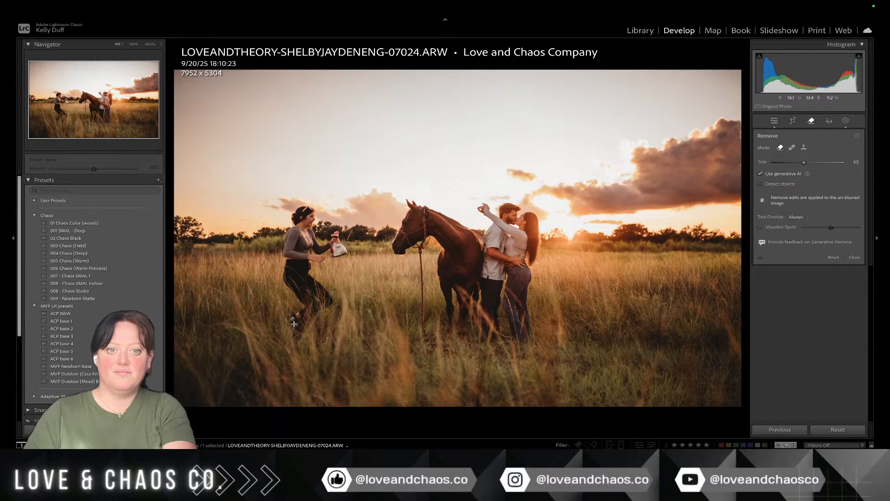
{"action": "mouse_move", "coordinate": [294, 323]}
{"action": "left_mouse_down"}
{"action": "mouse_move", "coordinate": [357, 301]}
{"action": "mouse_move", "coordinate": [302, 178]}
{"action": "mouse_move", "coordinate": [278, 301]}
{"action": "left_mouse_up"}
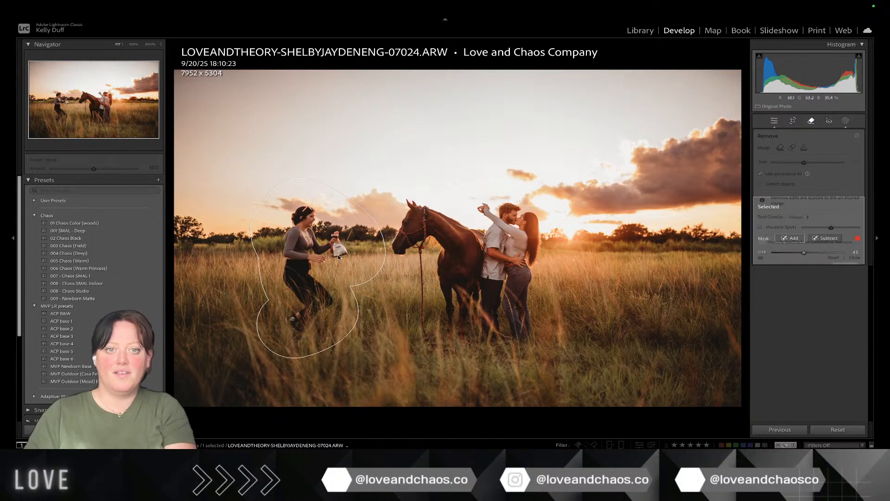
{"action": "key", "text": "z"}
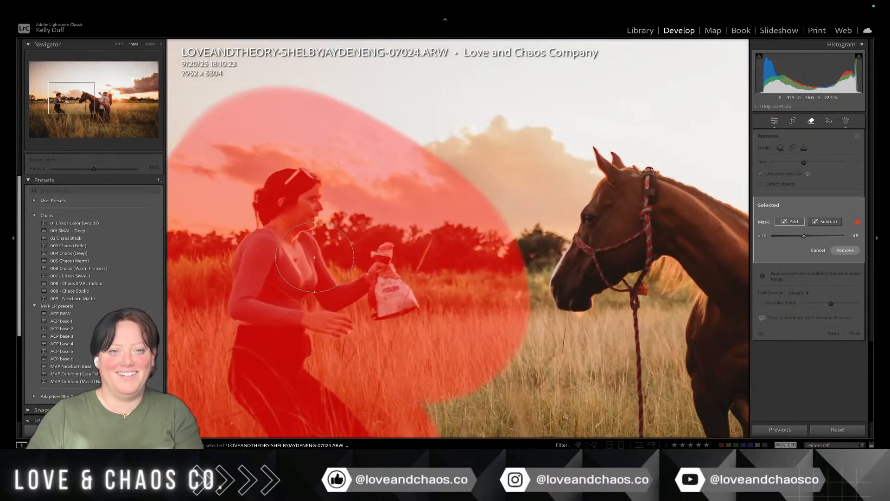
{"action": "left_click", "coordinate": [810, 121]}
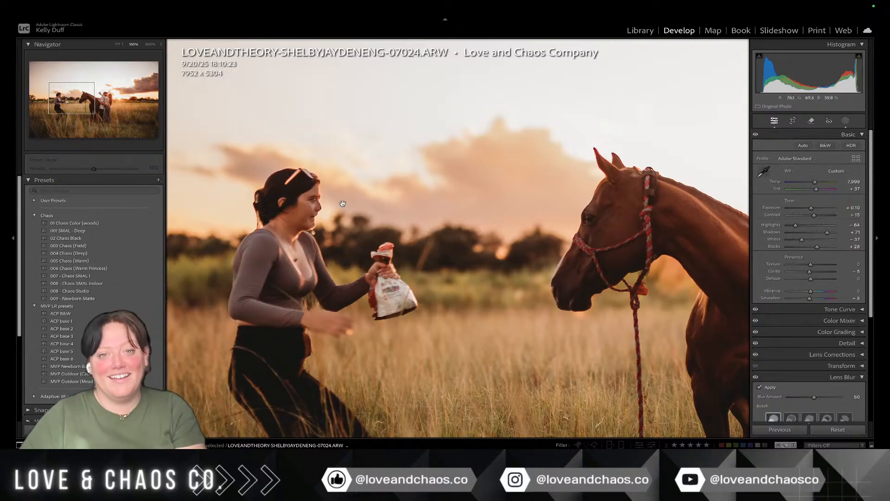
Step: Examine the face of the woman holding the bag at 400% zoom and return to the full photo
{"action": "left_click", "coordinate": [156, 45]}
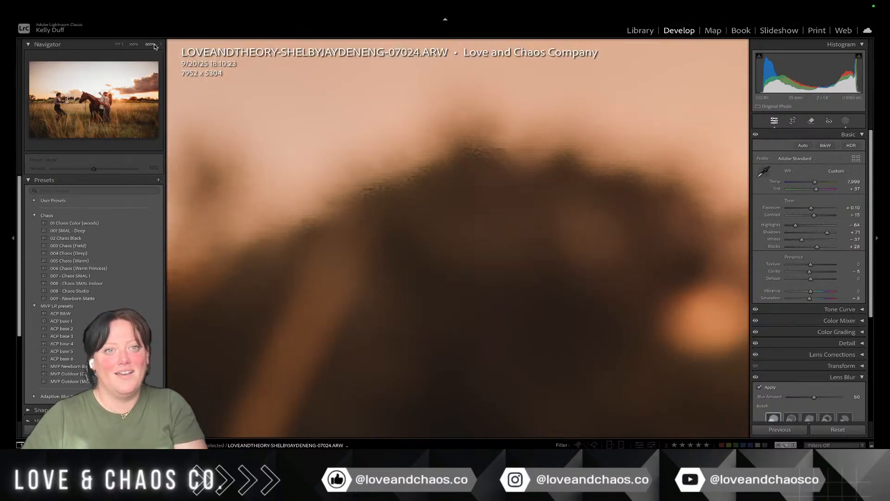
{"action": "left_click", "coordinate": [163, 46]}
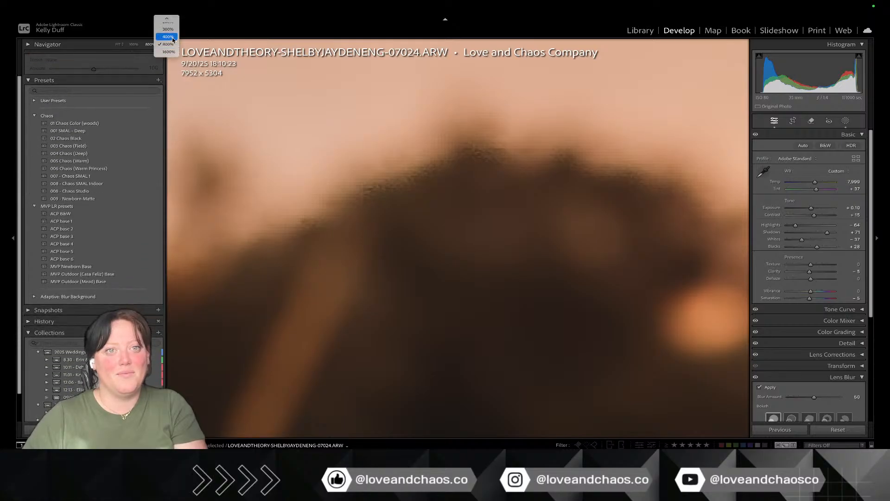
{"action": "left_click_drag", "start_coordinate": [339, 206], "coordinate": [482, 333]}
{"action": "key", "text": "ctrl+minus"}
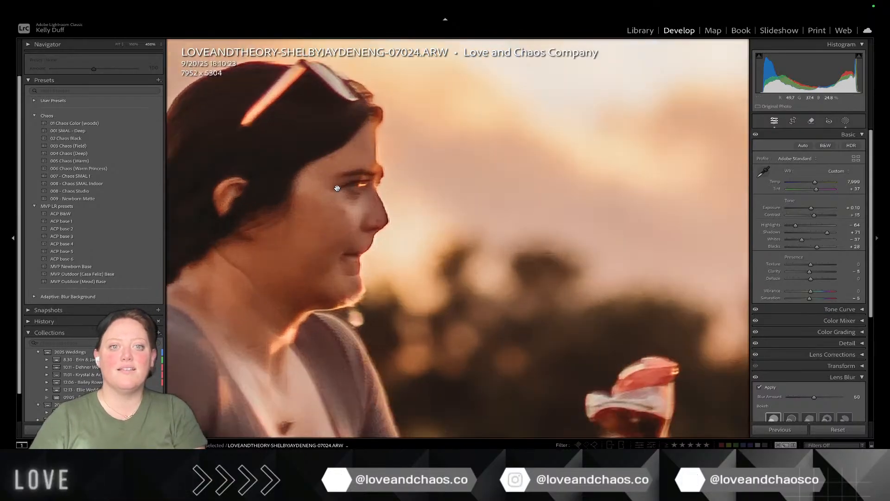
{"action": "left_click", "coordinate": [338, 190]}
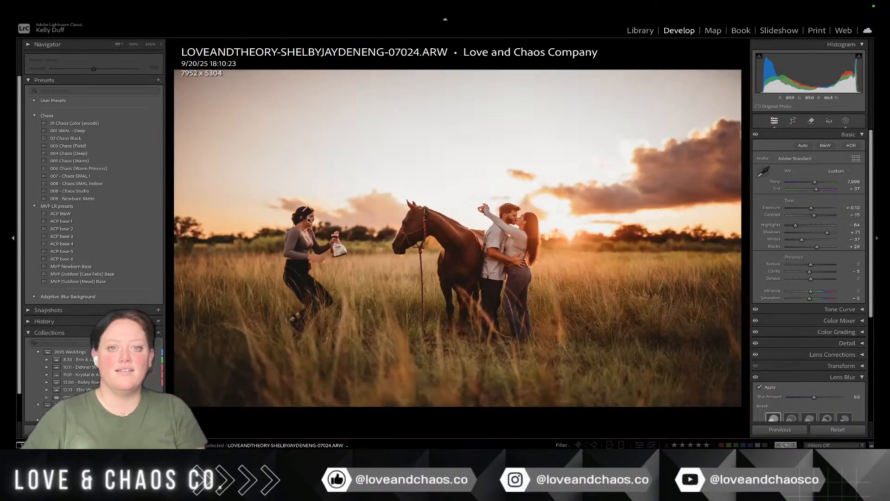
Step: Try Generative Remove on the woman with the bag in front of the horse and delete the removal
{"action": "left_click", "coordinate": [810, 121]}
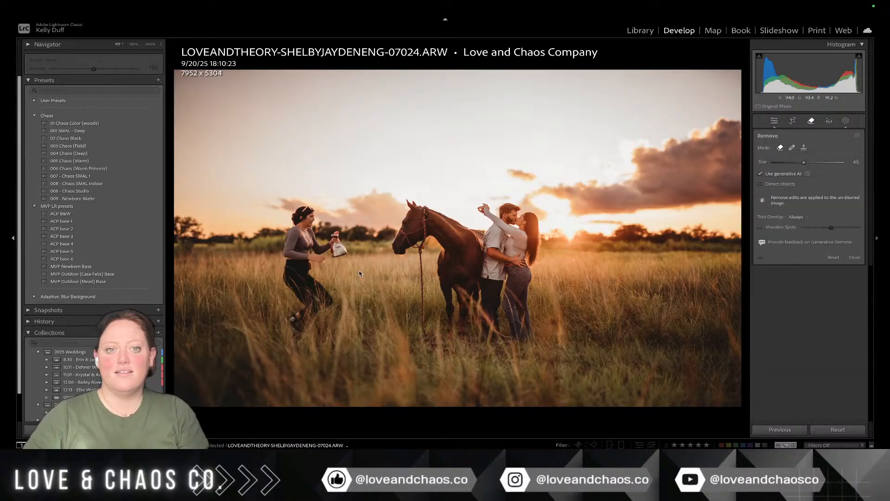
{"action": "mouse_move", "coordinate": [291, 225]}
{"action": "left_mouse_down"}
{"action": "mouse_move", "coordinate": [299, 312]}
{"action": "mouse_move", "coordinate": [291, 225]}
{"action": "left_mouse_up"}
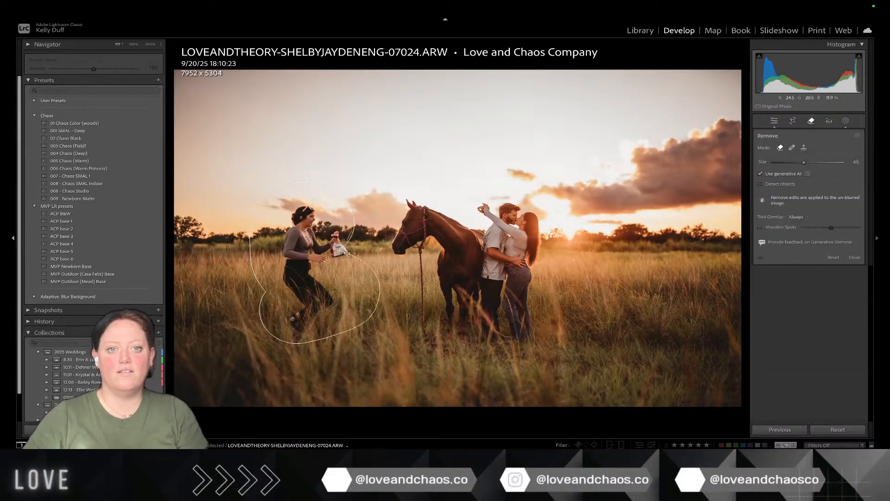
{"action": "left_click", "coordinate": [843, 251]}
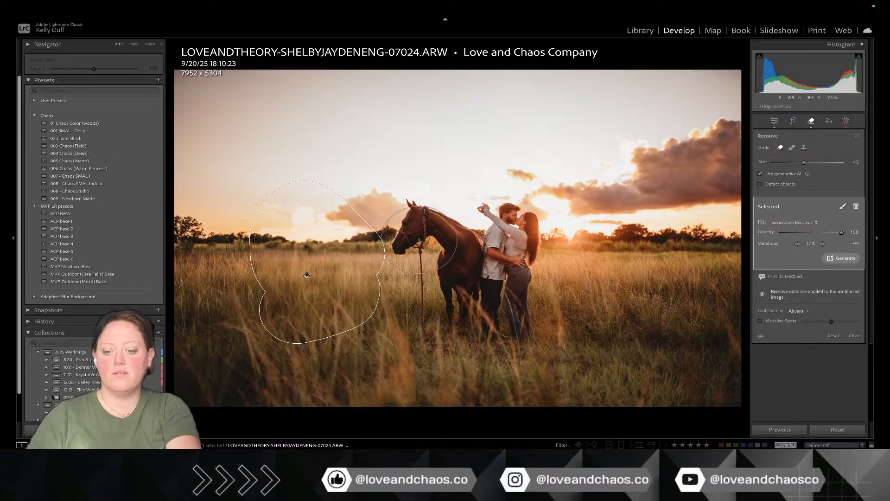
{"action": "key", "text": "Delete"}
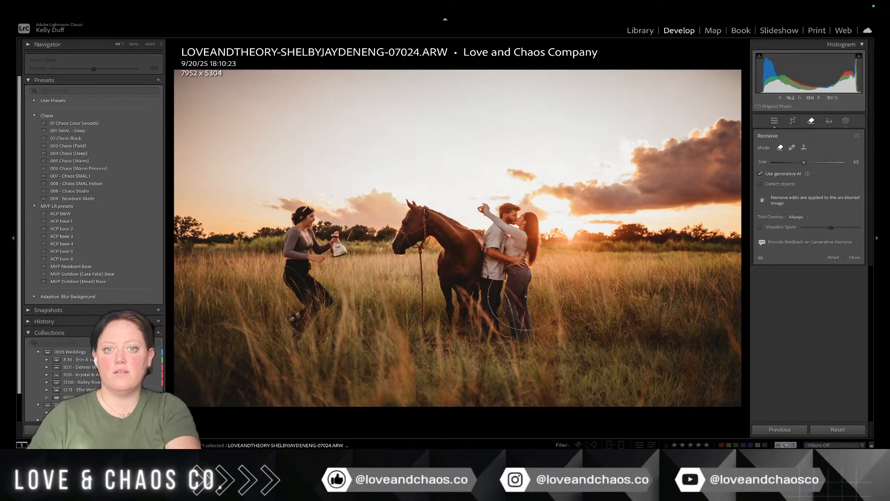
Step: Crop 07024.ARW to a vertical 3178 x 4700 frame around the horse and couple, excluding the woman with the bag
{"action": "left_click", "coordinate": [793, 121]}
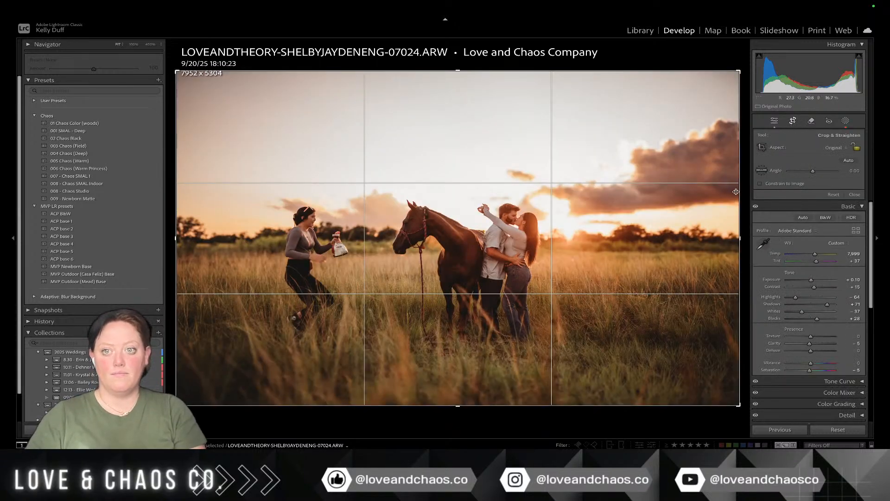
{"action": "left_click_drag", "start_coordinate": [739, 191], "coordinate": [579, 192]}
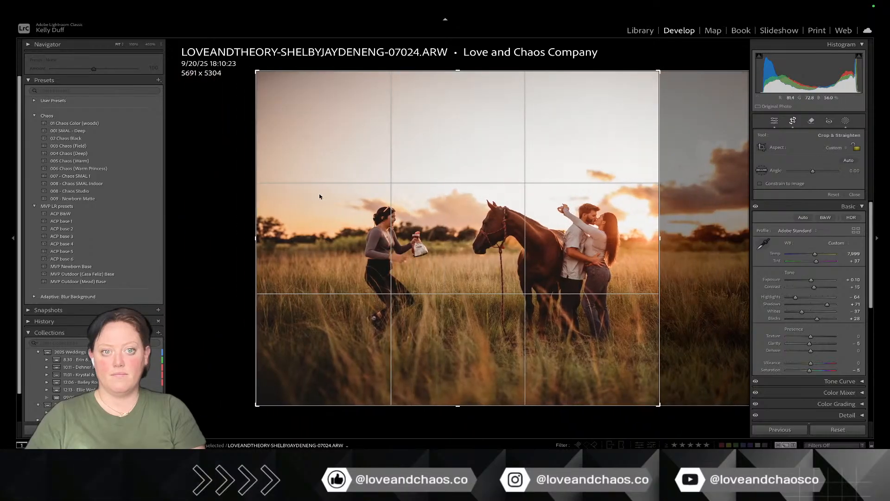
{"action": "left_click_drag", "start_coordinate": [253, 189], "coordinate": [344, 192]}
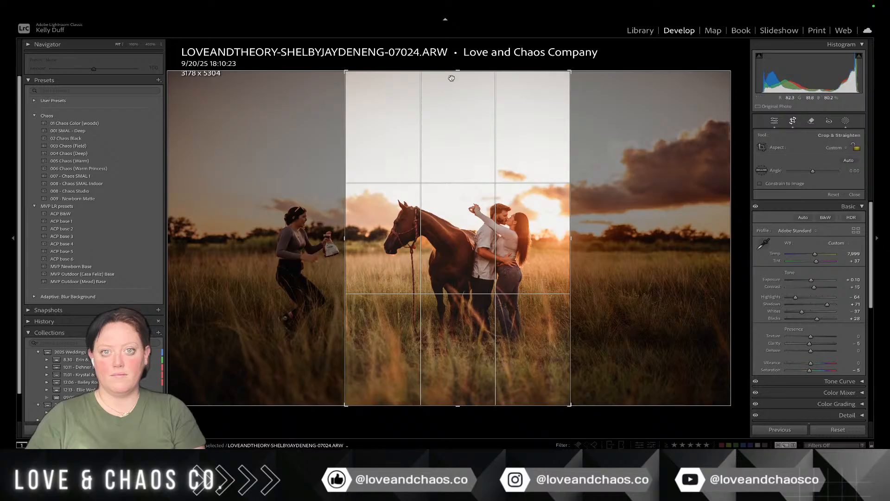
{"action": "left_click_drag", "start_coordinate": [452, 73], "coordinate": [443, 128]}
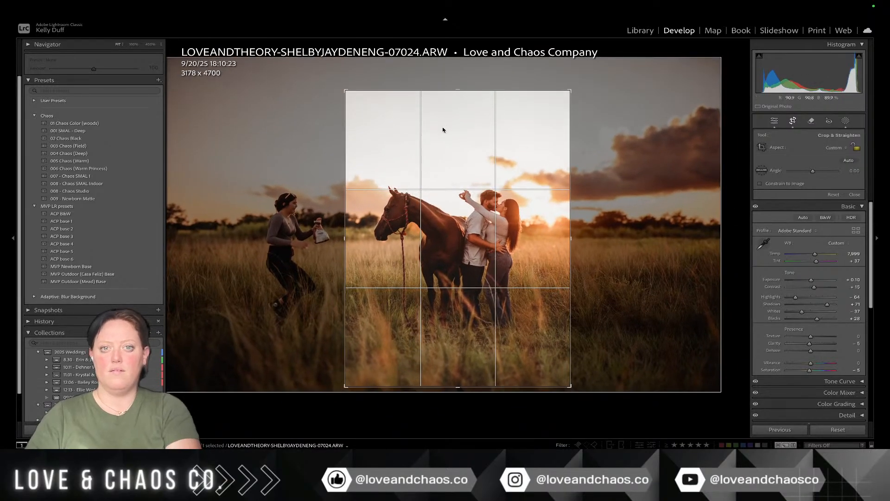
{"action": "key", "text": "Return"}
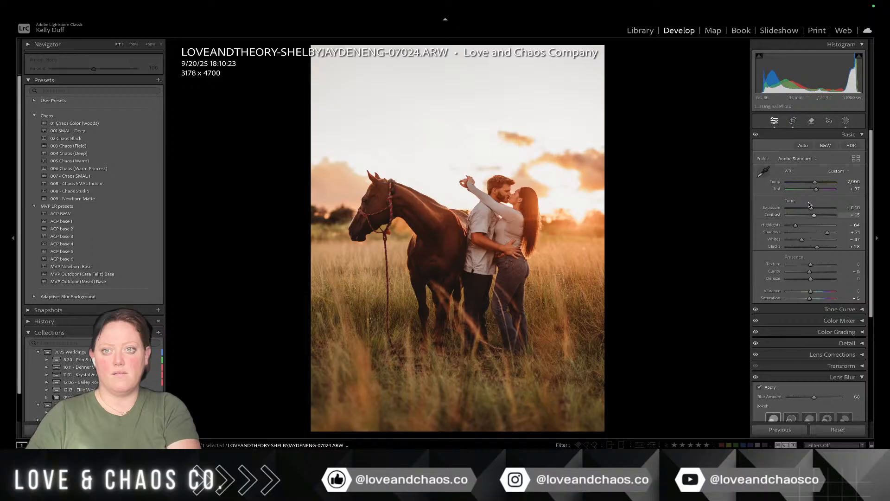
Step: Lower the exposure of the existing sky mask on 07024.ARW to -0.52
{"action": "left_click", "coordinate": [846, 121]}
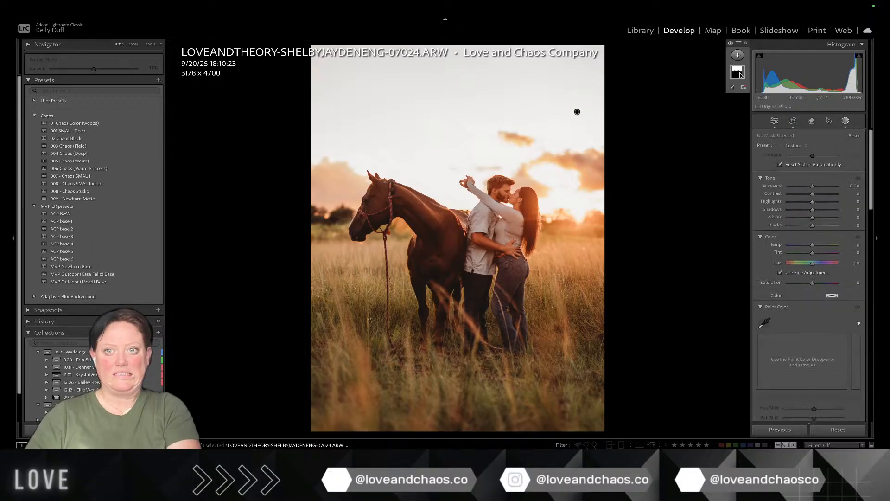
{"action": "mouse_move", "coordinate": [738, 74]}
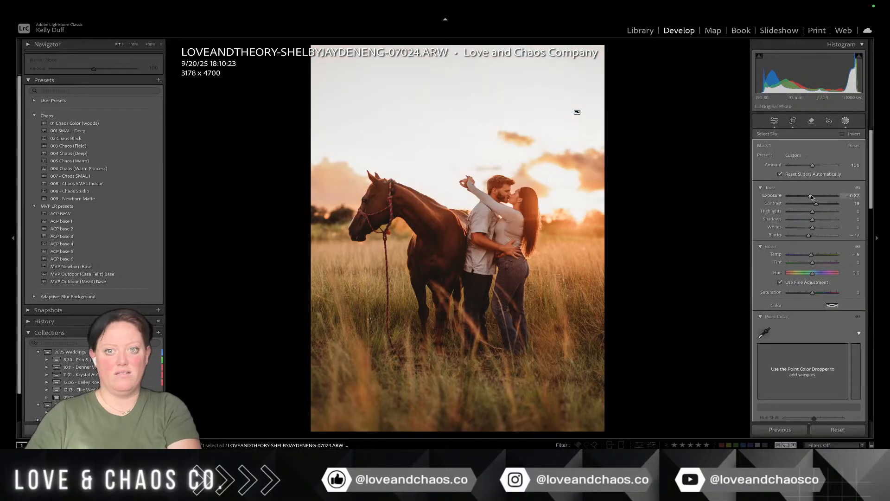
{"action": "left_click_drag", "start_coordinate": [810, 197], "coordinate": [810, 198]}
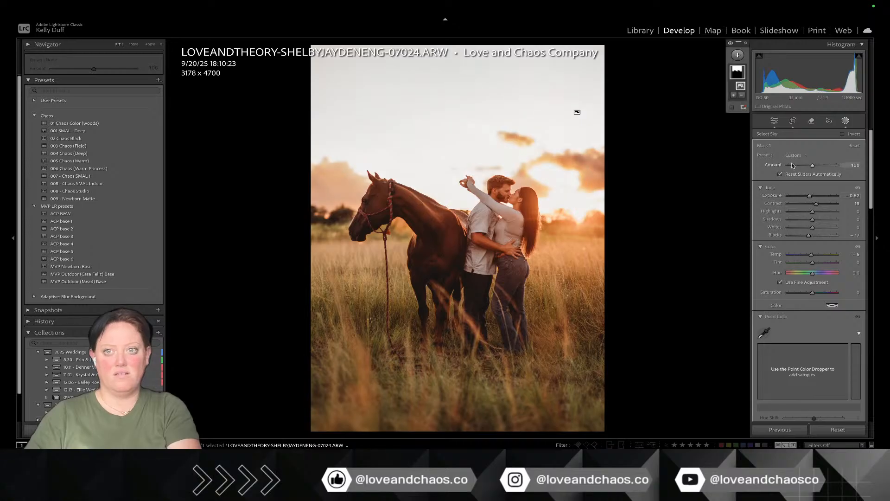
Step: Add a brush mask of size 67 over the horse and couple, set its exposure to 0.28, and close masking
{"action": "left_click", "coordinate": [737, 55]}
{"action": "left_click", "coordinate": [744, 124]}
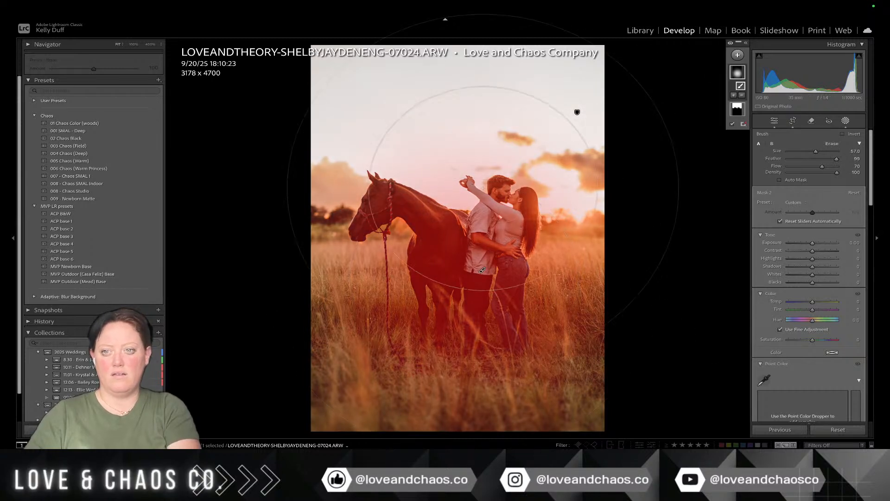
{"action": "left_click_drag", "start_coordinate": [812, 243], "coordinate": [814, 243]}
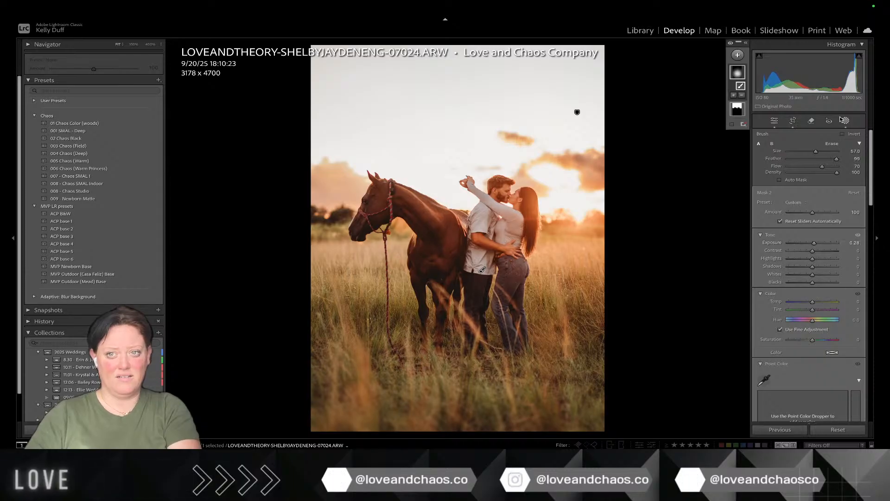
{"action": "key", "text": "shift+w"}
Step: Go to photo 07034.ARW and set its exposure to +0.20
{"action": "key", "text": "Right"}
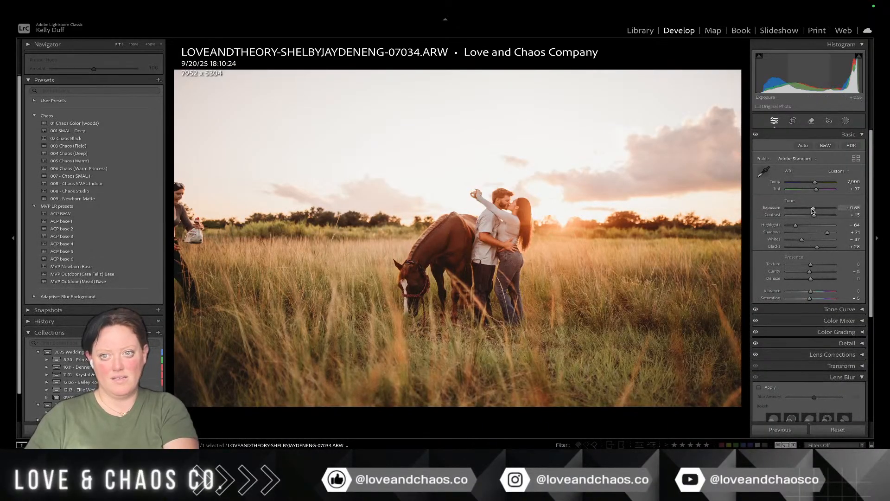
{"action": "left_click_drag", "start_coordinate": [813, 207], "coordinate": [812, 207]}
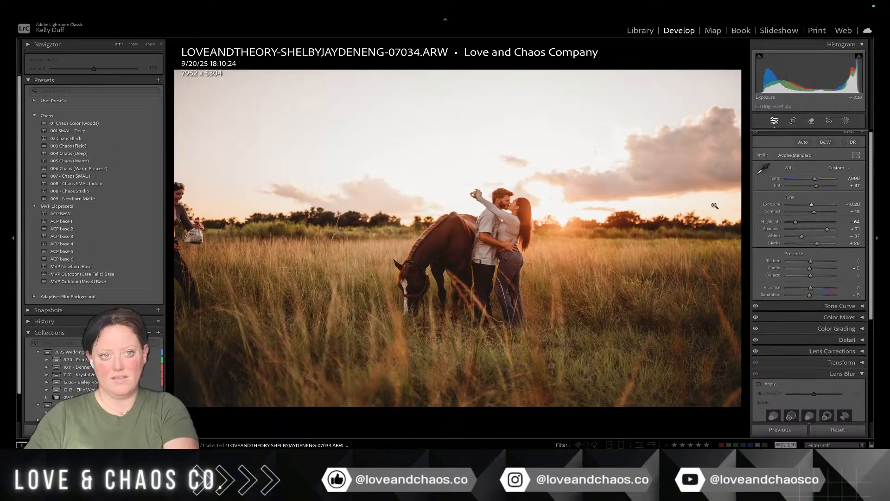
{"action": "right_click", "coordinate": [112, 137]}
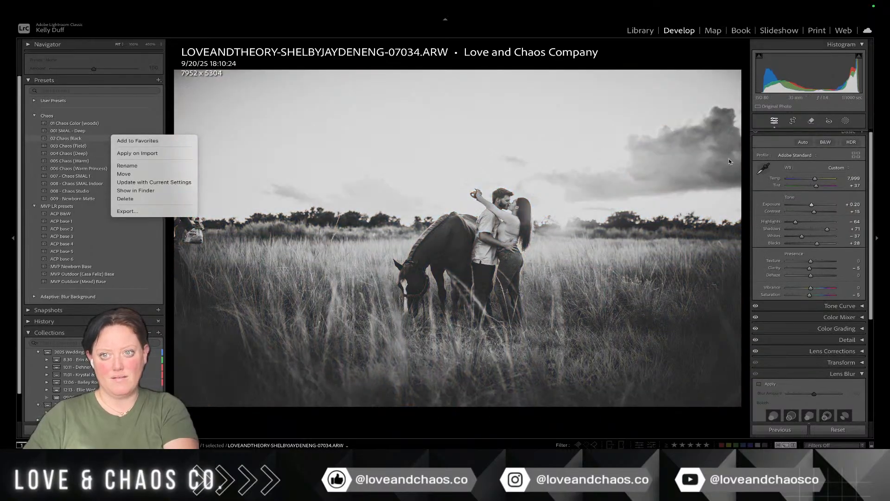
Step: Remove the person at the edge of the field in 07034.ARW with Generative Remove at brush size 45
{"action": "left_click", "coordinate": [811, 121]}
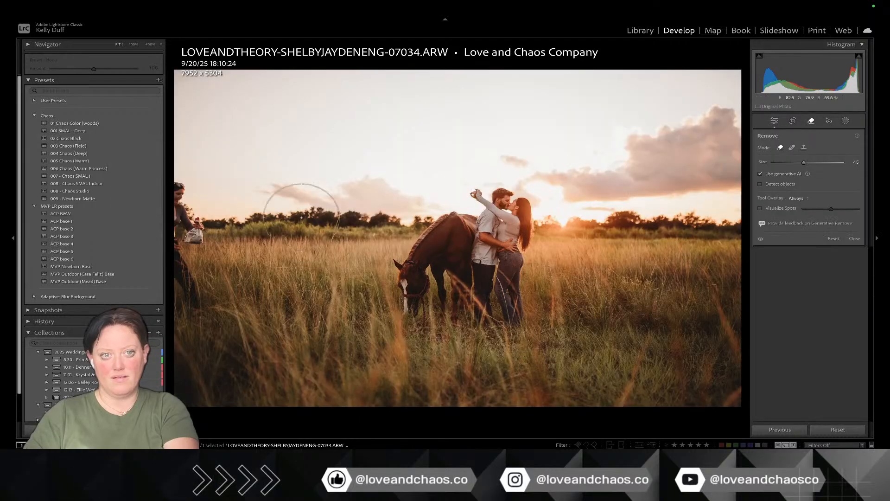
{"action": "left_click_drag", "start_coordinate": [195, 181], "coordinate": [199, 324]}
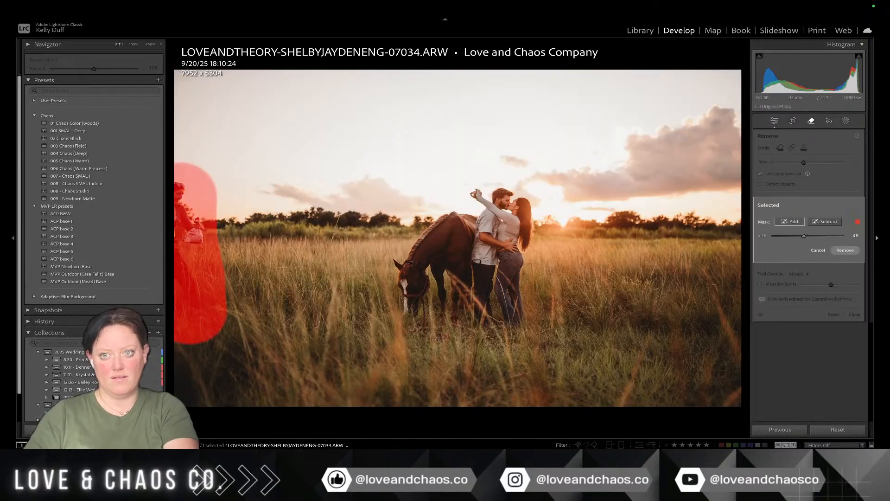
{"action": "left_click", "coordinate": [844, 250]}
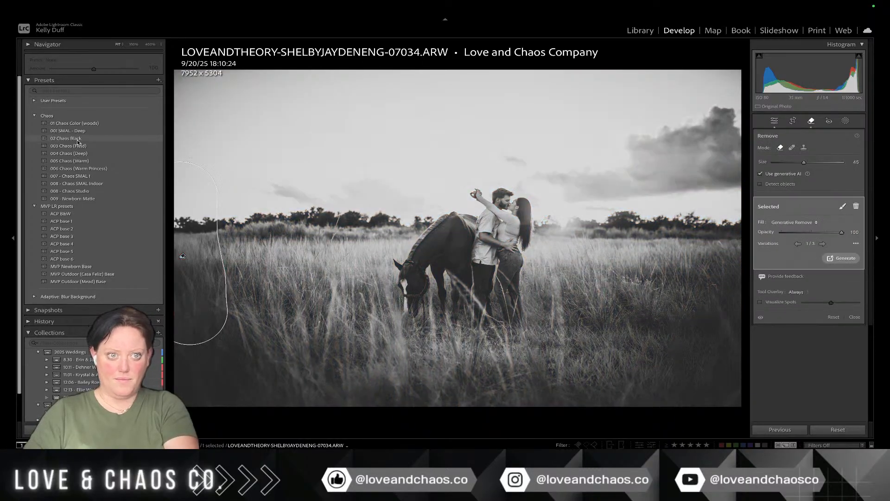
Step: Apply the 02 Chaos Black preset to 07034.ARW and turn on Lens Blur with a blur amount of 50
{"action": "left_click", "coordinate": [78, 142]}
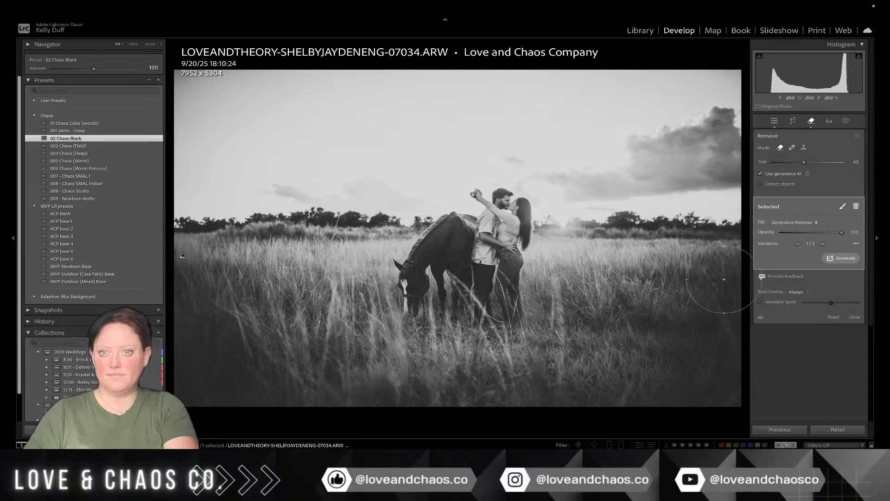
{"action": "left_click", "coordinate": [811, 121]}
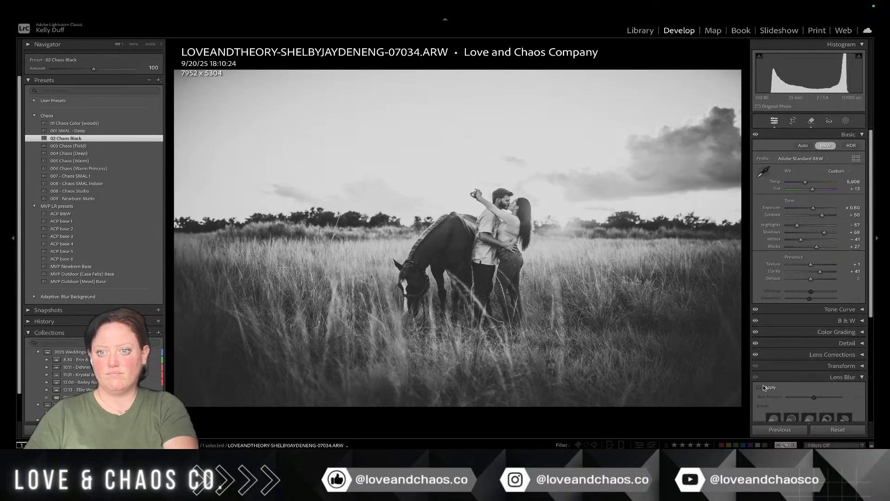
{"action": "left_click", "coordinate": [760, 387]}
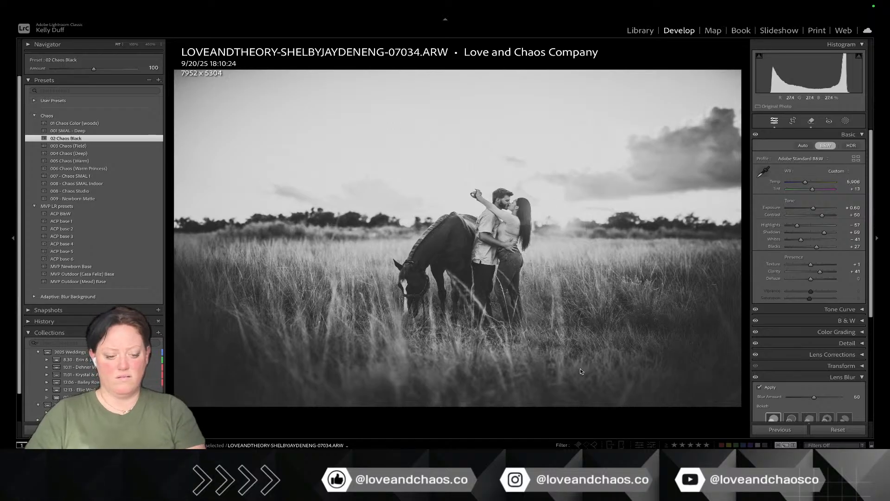
Step: Straighten 07034.ARW to an angle of -0.75 and crop it to 7560 x 4804, repositioning the image within the frame
{"action": "key", "text": "r"}
{"action": "left_click_drag", "start_coordinate": [531, 410], "coordinate": [529, 410]}
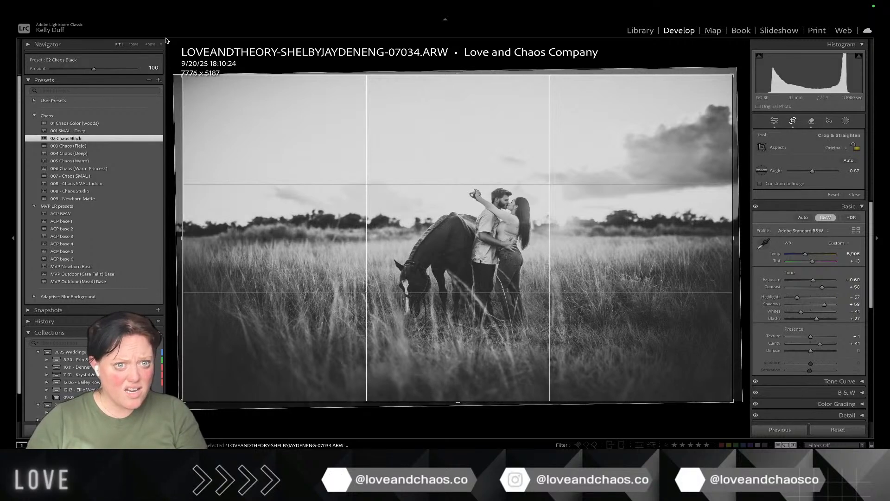
{"action": "left_click_drag", "start_coordinate": [181, 74], "coordinate": [196, 99]}
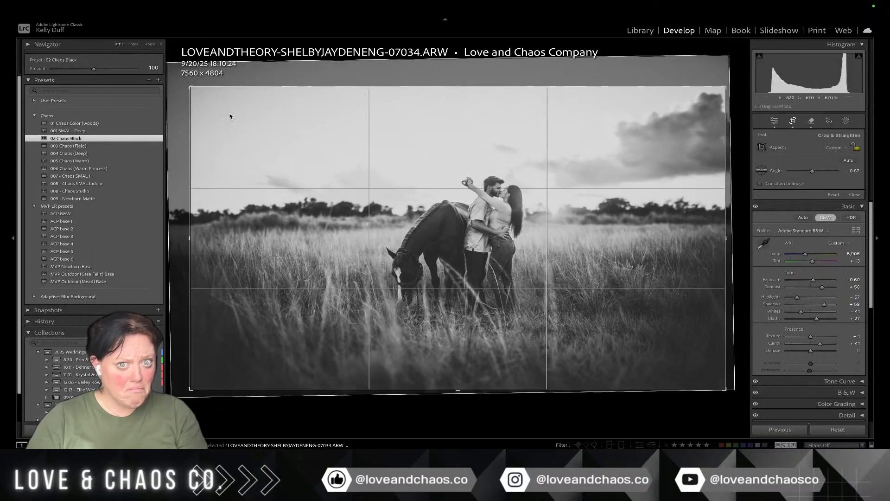
{"action": "left_click_drag", "start_coordinate": [300, 174], "coordinate": [292, 177]}
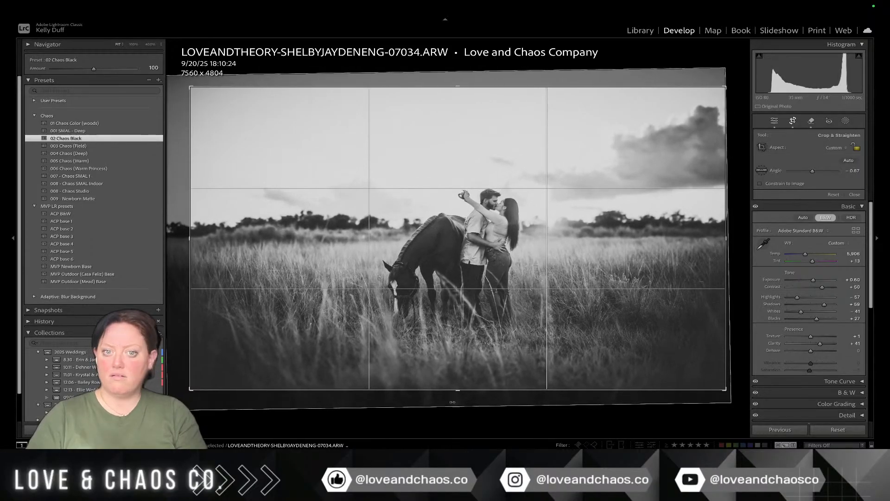
{"action": "left_click_drag", "start_coordinate": [454, 406], "coordinate": [453, 403]}
{"action": "left_click_drag", "start_coordinate": [453, 402], "coordinate": [453, 404]}
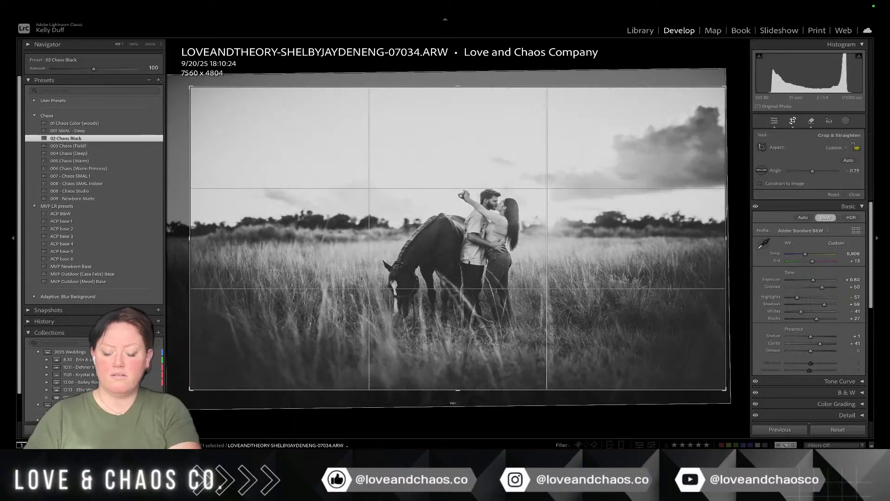
{"action": "key", "text": "Return"}
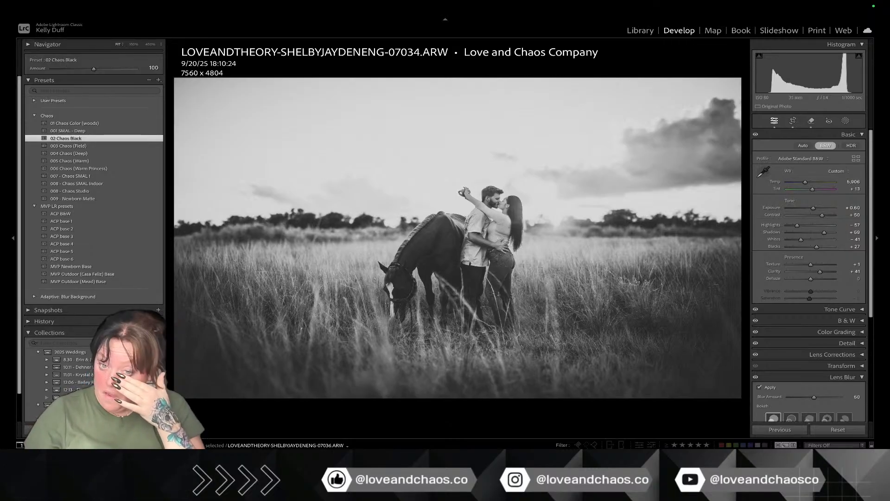
Step: Go to photo 07036.ARW and set its exposure to +1.05
{"action": "key", "text": "Right"}
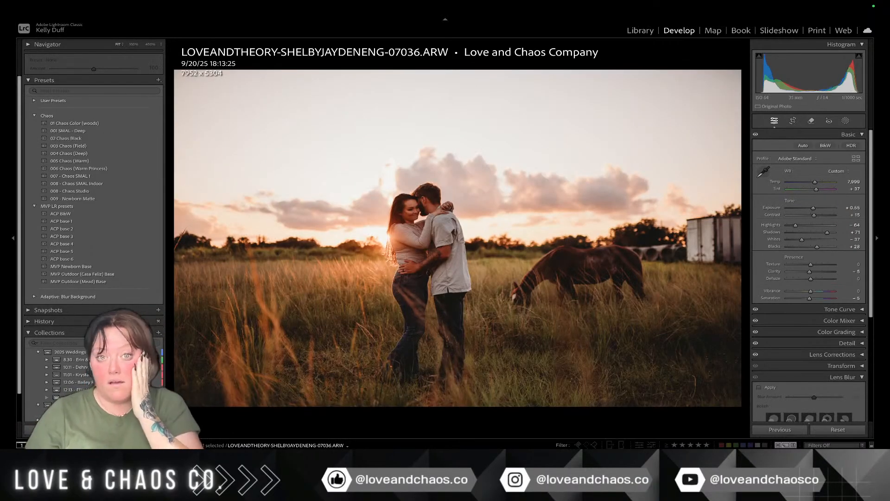
{"action": "left_click_drag", "start_coordinate": [812, 209], "coordinate": [814, 209]}
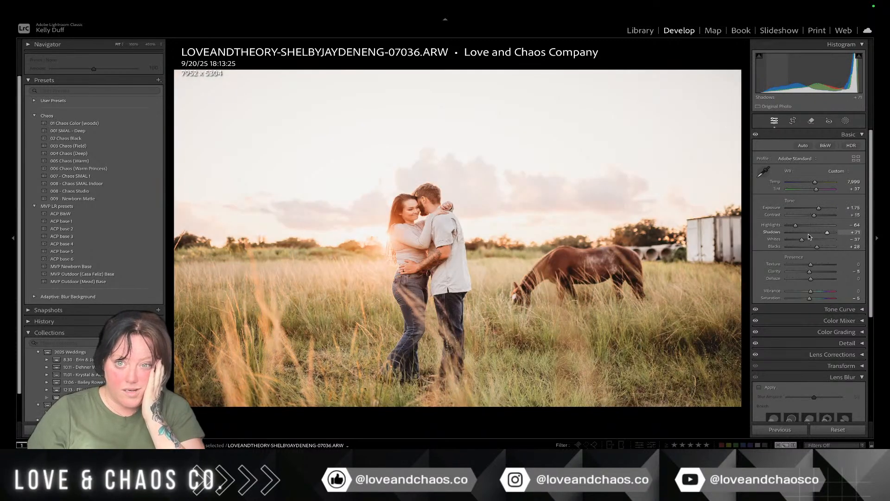
{"action": "left_click_drag", "start_coordinate": [818, 209], "coordinate": [816, 210]}
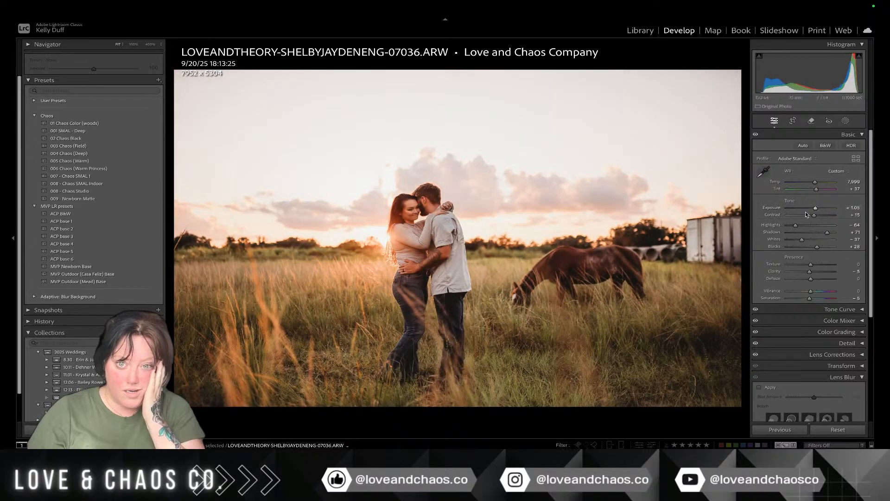
Step: Remove the white trailer and the objects beside it behind the horse with Generative Remove at brush size 45, using variation 3
{"action": "left_click", "coordinate": [810, 122]}
{"action": "left_click_drag", "start_coordinate": [702, 220], "coordinate": [722, 243]}
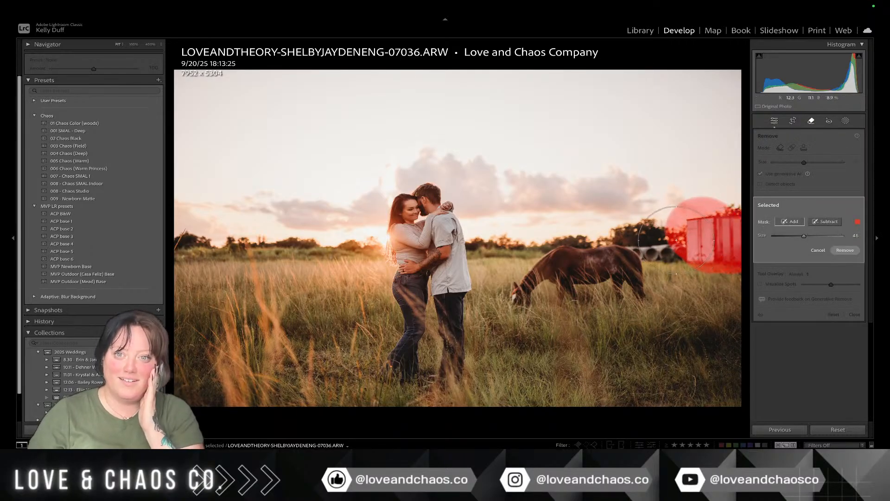
{"action": "left_click_drag", "start_coordinate": [677, 240], "coordinate": [659, 229]}
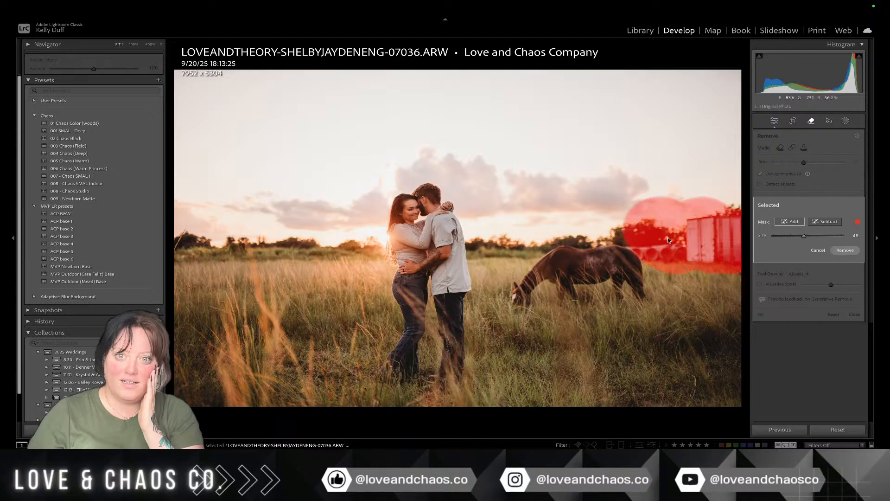
{"action": "left_click_drag", "start_coordinate": [692, 238], "coordinate": [646, 212]}
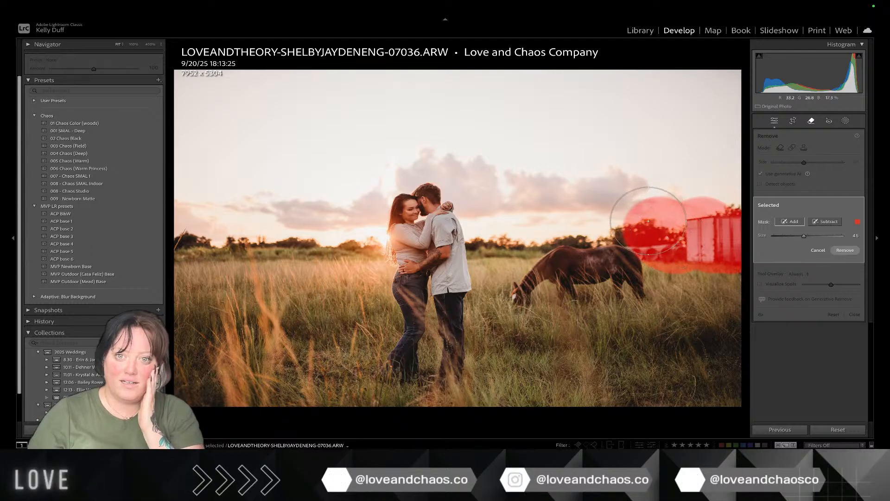
{"action": "left_click", "coordinate": [843, 251]}
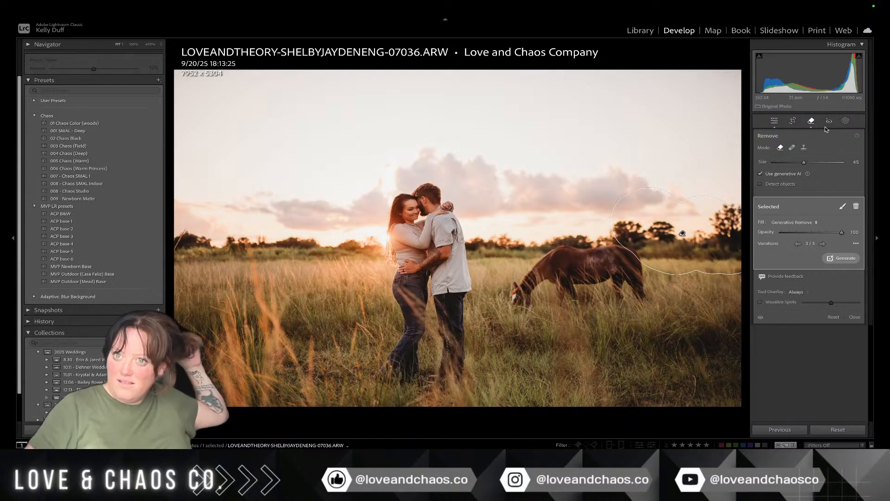
{"action": "left_click", "coordinate": [809, 121]}
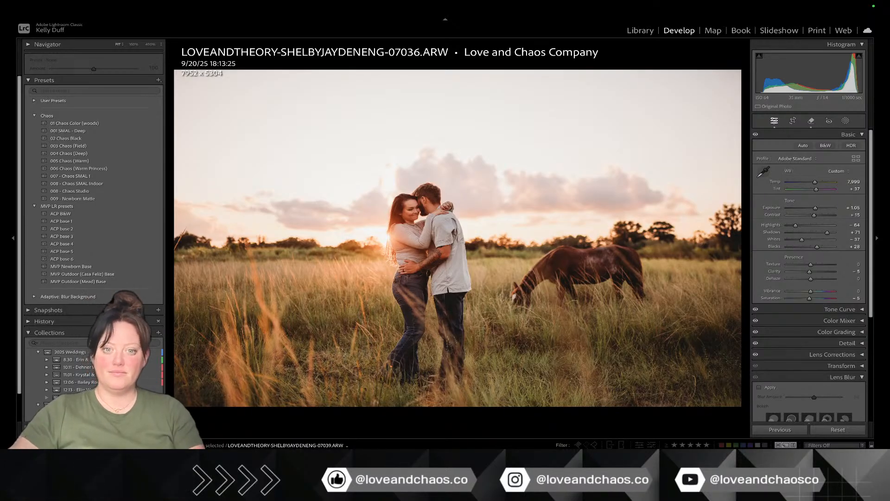
Step: Level the horizon of 07036.ARW by rotating the crop, leaving a 7710 x 5142 frame
{"action": "key", "text": "r"}
{"action": "left_click_drag", "start_coordinate": [545, 429], "coordinate": [634, 404]}
{"action": "key", "text": "Return"}
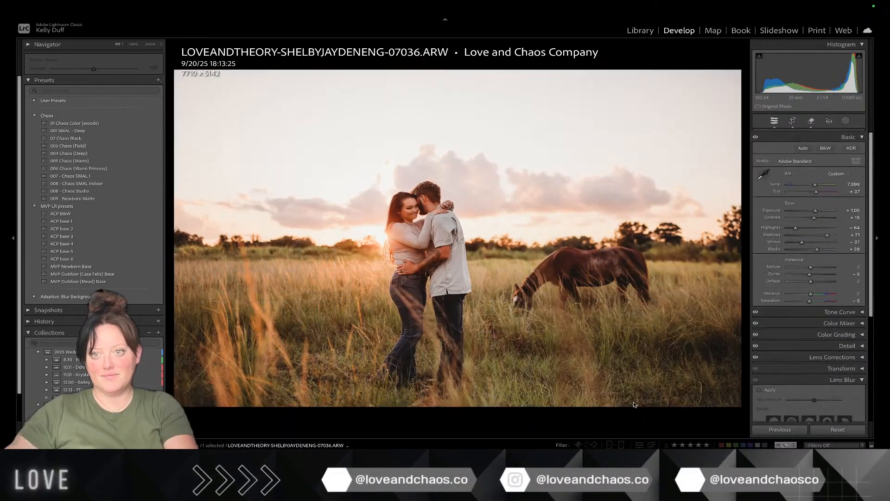
Step: Add a sky mask to 07036.ARW, apply the Dark sky preset to it, and set the mask's exposure to -0.35
{"action": "left_click", "coordinate": [845, 121]}
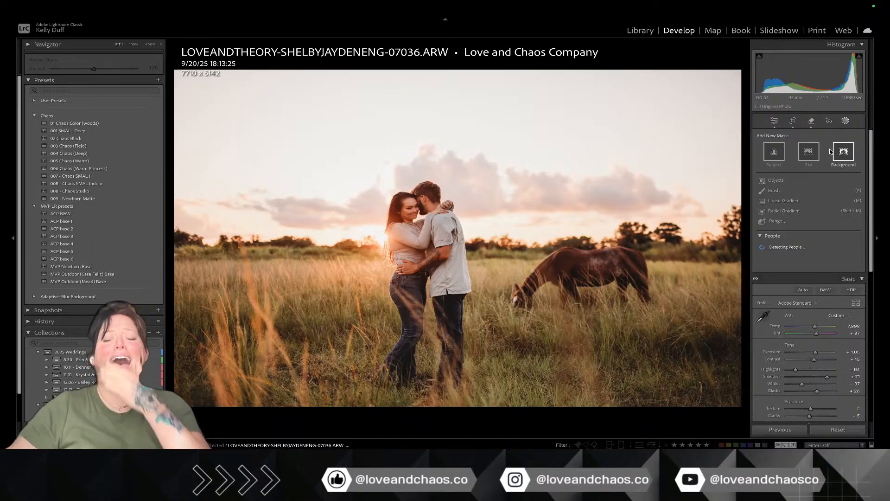
{"action": "left_click", "coordinate": [803, 151]}
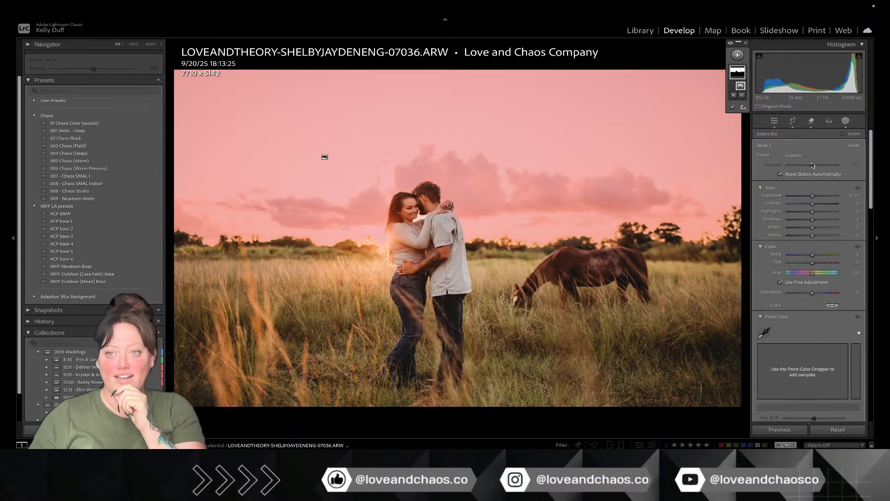
{"action": "left_click", "coordinate": [805, 156]}
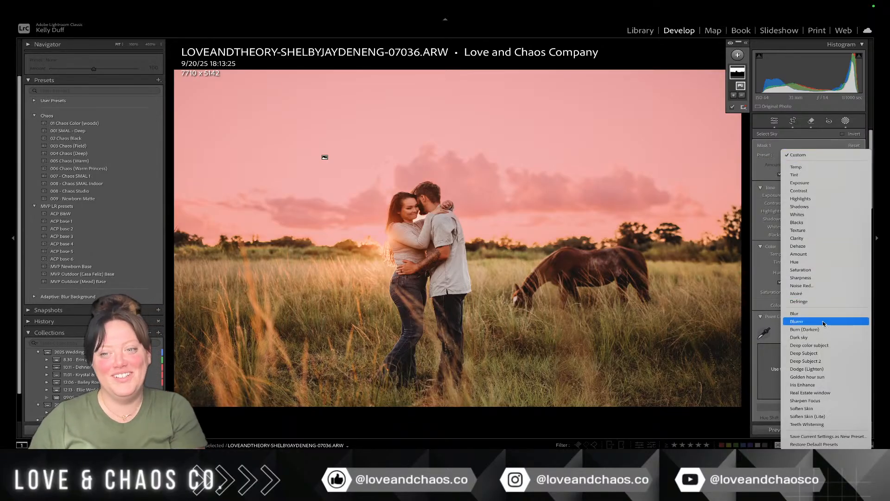
{"action": "left_click", "coordinate": [823, 335]}
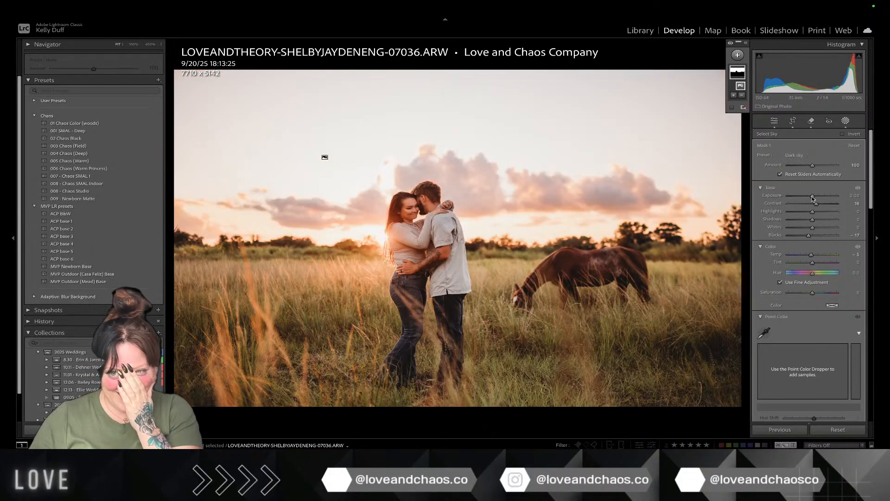
{"action": "left_click_drag", "start_coordinate": [813, 199], "coordinate": [811, 198]}
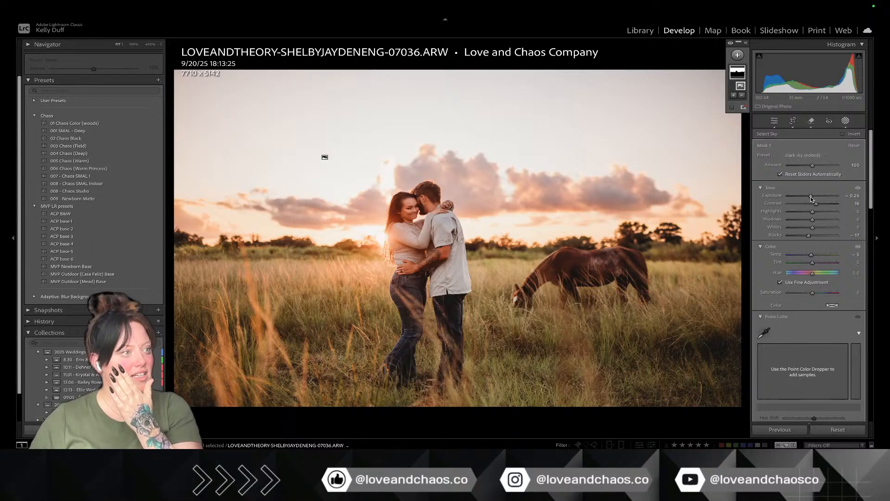
{"action": "left_click_drag", "start_coordinate": [812, 198], "coordinate": [810, 198]}
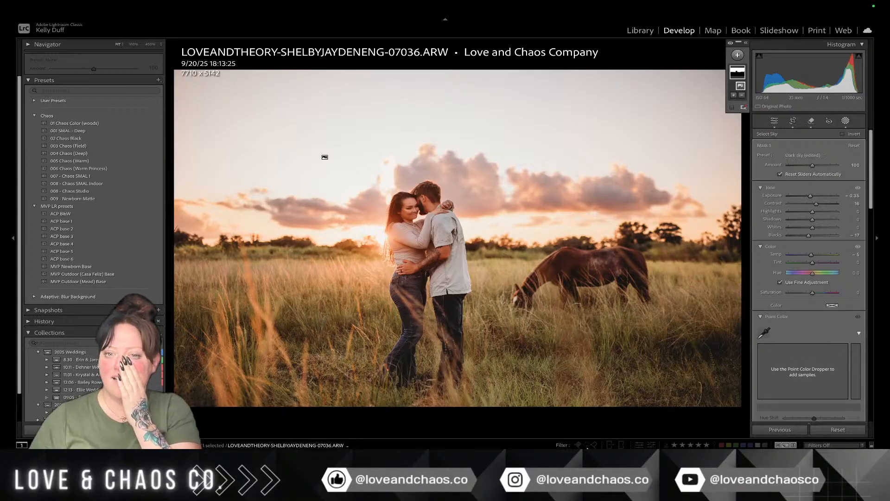
Step: Select all the photos in the set and synchronize the develop settings of 07036.ARW to them, including the sky mask
{"action": "key", "text": "ctrl+a"}
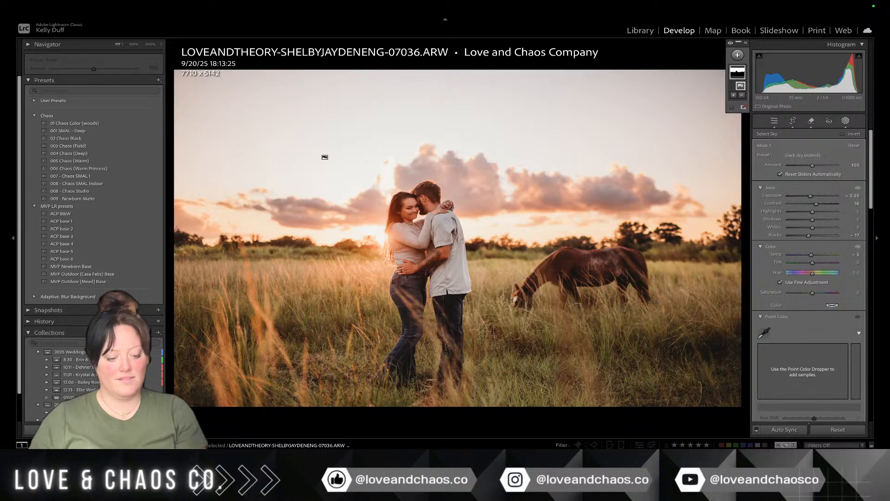
{"action": "key", "text": "ctrl+shift+s"}
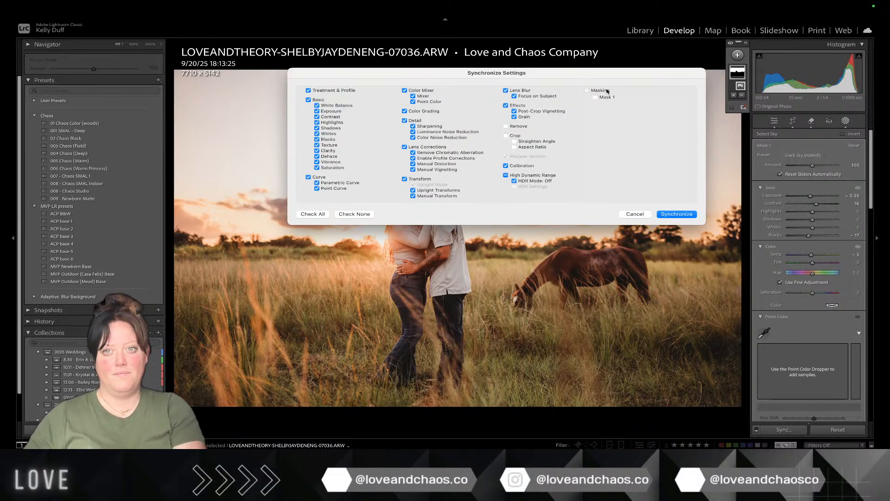
{"action": "key", "text": "Return"}
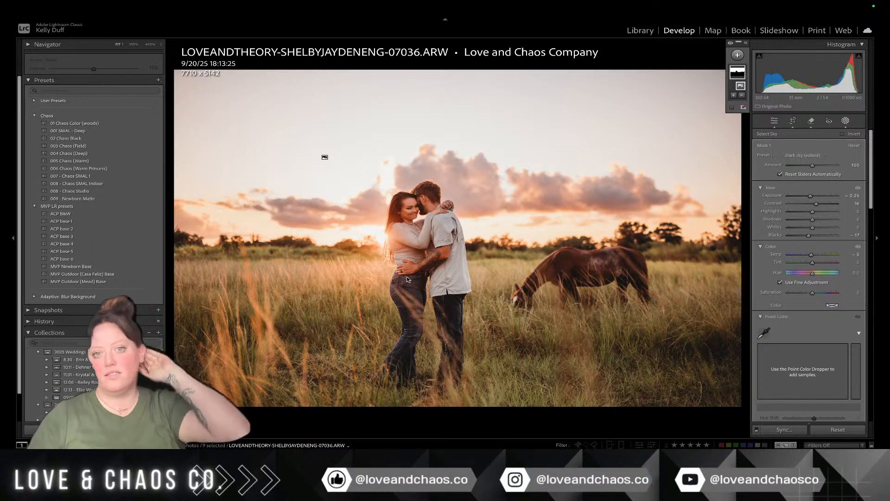
Step: Go to photo 07039.ARW and straighten its crop to an angle of 0.90
{"action": "key", "text": "Right"}
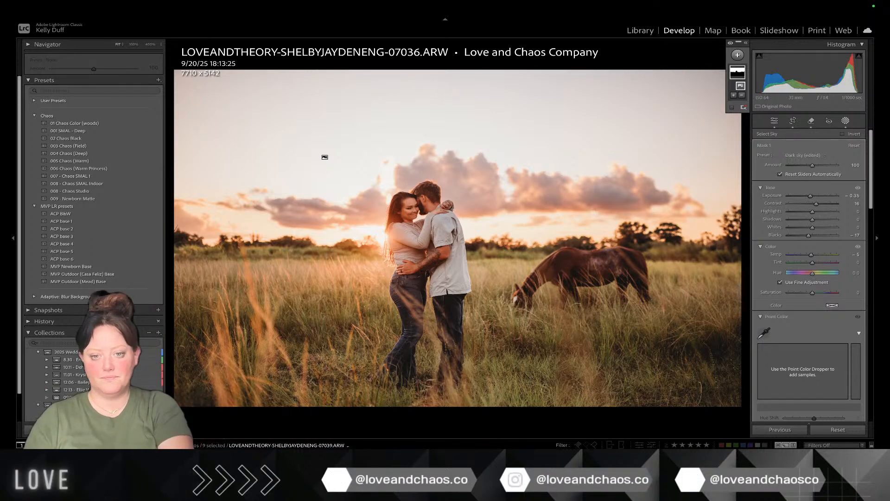
{"action": "key", "text": "Right"}
{"action": "key", "text": "r"}
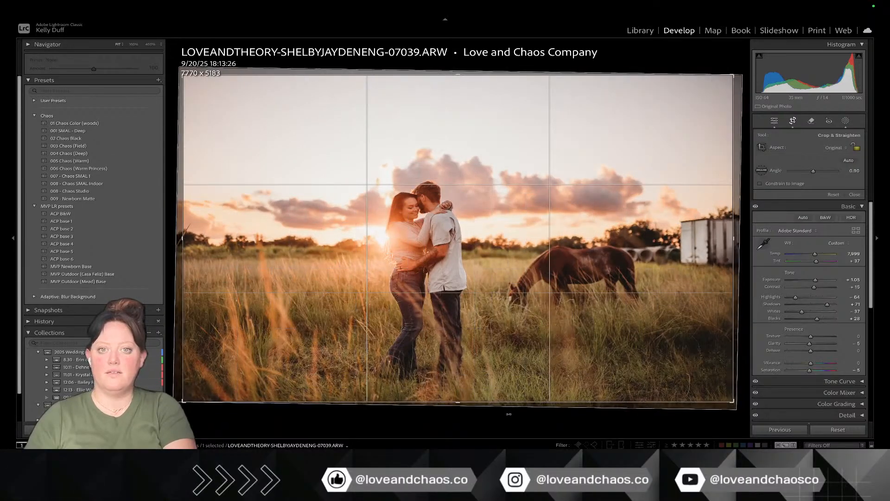
{"action": "key", "text": "r"}
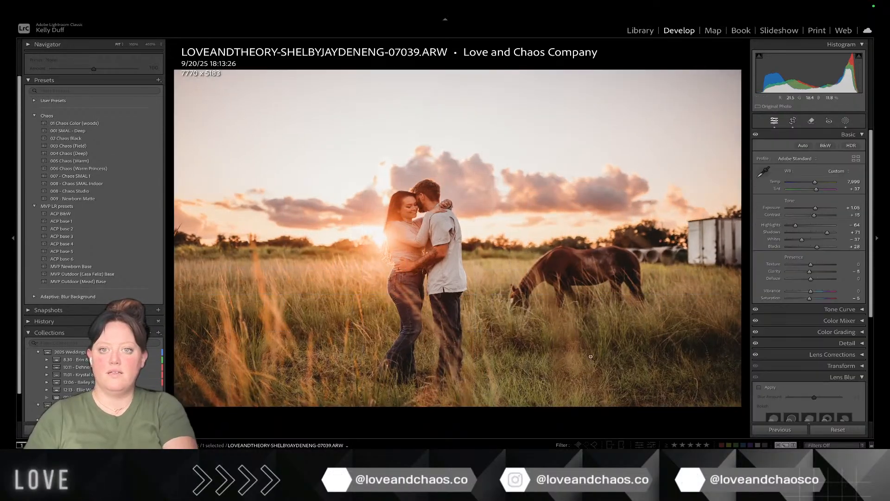
Step: Remove the white shed and the pipes behind the horse with generative Remove at brush size 13, keeping the third variation
{"action": "left_click", "coordinate": [813, 122]}
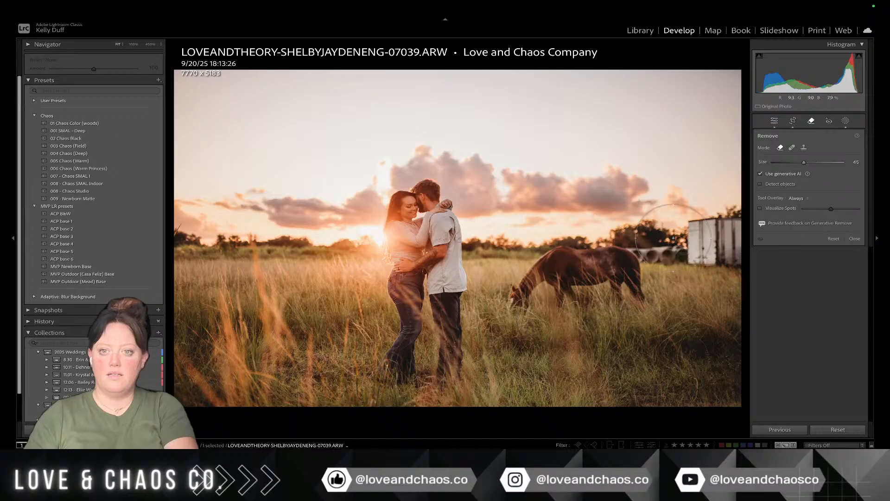
{"action": "scroll", "coordinate": [672, 240], "scroll_direction": "down", "scroll_amount": 5}
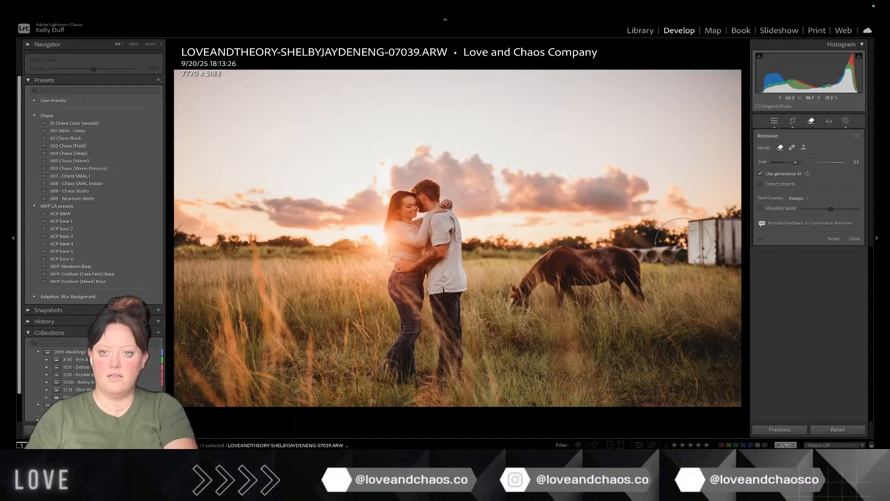
{"action": "scroll", "coordinate": [683, 242], "scroll_direction": "down", "scroll_amount": 6}
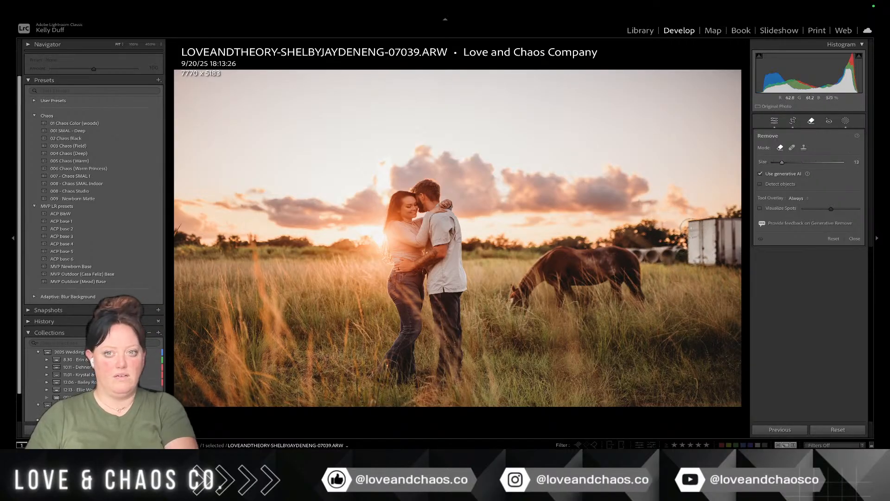
{"action": "mouse_move", "coordinate": [738, 259]}
{"action": "left_mouse_down"}
{"action": "mouse_move", "coordinate": [740, 228]}
{"action": "mouse_move", "coordinate": [695, 223]}
{"action": "mouse_move", "coordinate": [732, 238]}
{"action": "mouse_move", "coordinate": [705, 250]}
{"action": "left_mouse_up"}
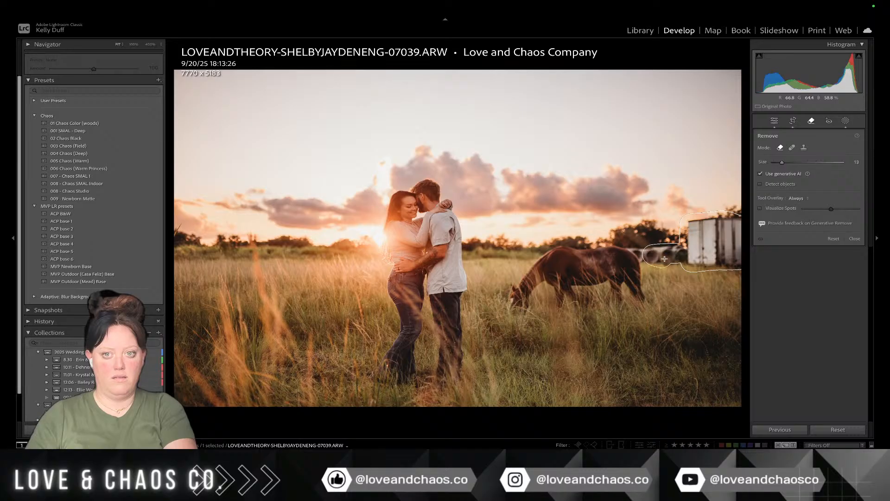
{"action": "left_click_drag", "start_coordinate": [662, 258], "coordinate": [638, 245]}
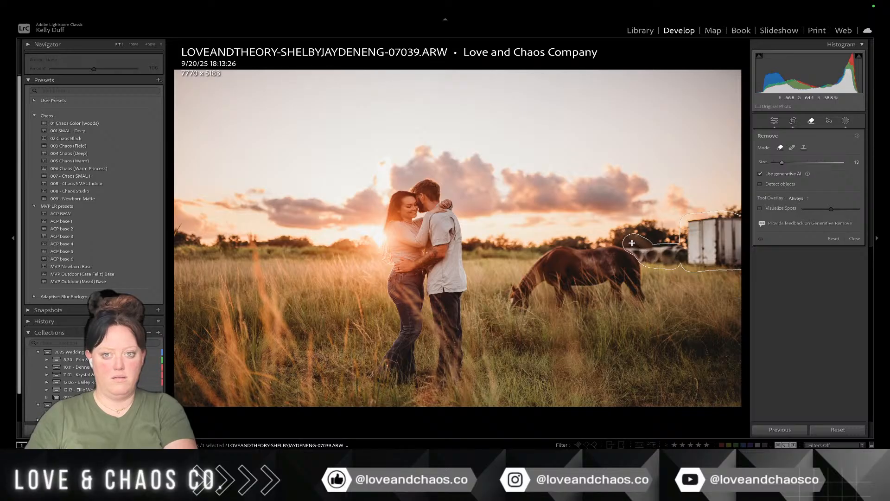
{"action": "left_click_drag", "start_coordinate": [632, 243], "coordinate": [632, 244]}
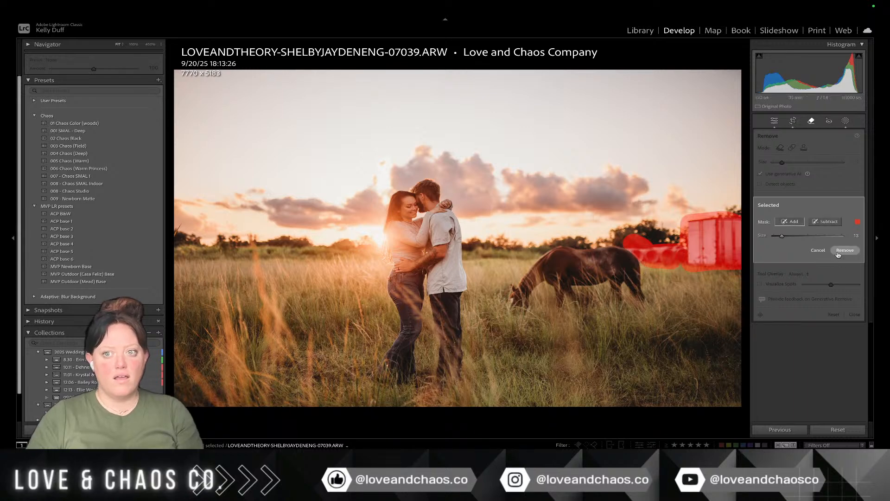
{"action": "left_click", "coordinate": [839, 251]}
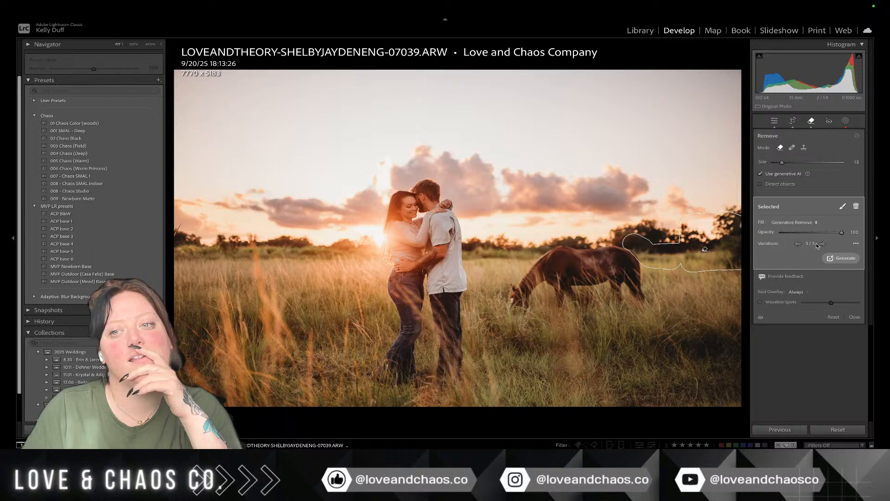
{"action": "left_click", "coordinate": [799, 244]}
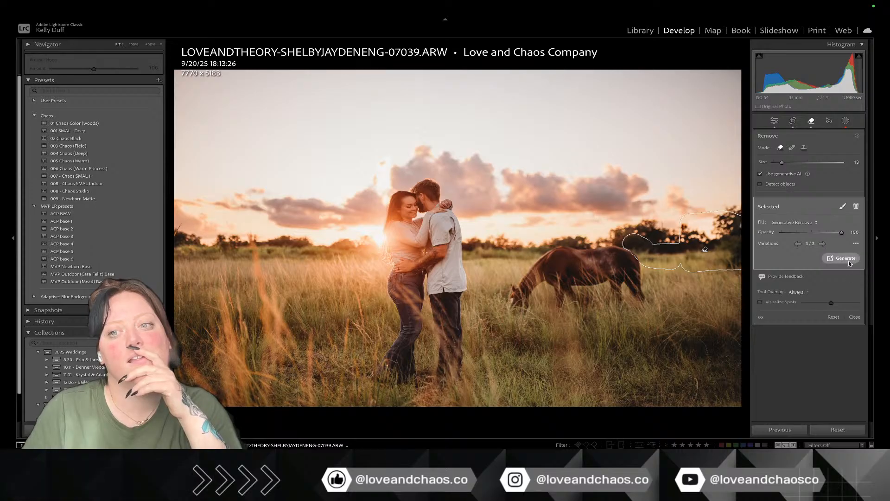
{"action": "left_click", "coordinate": [812, 121]}
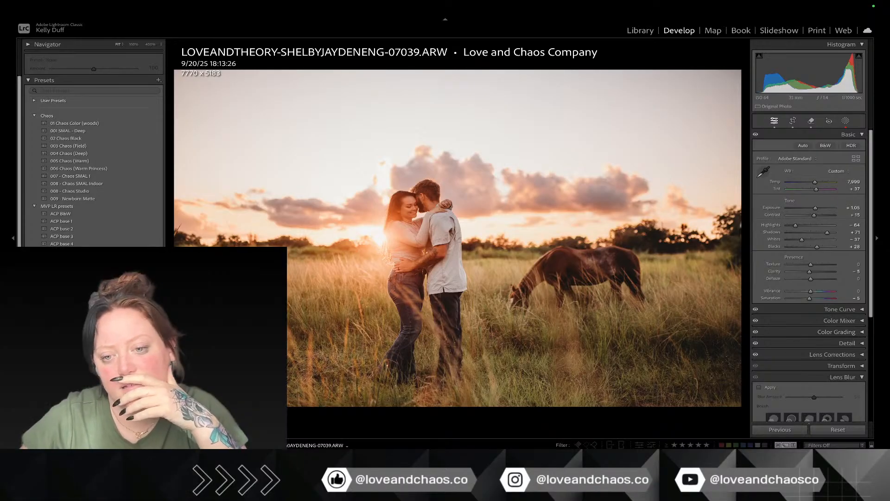
Step: Go to photo 07044 and straighten its crop to an angle of about 1.78
{"action": "key", "text": "Right"}
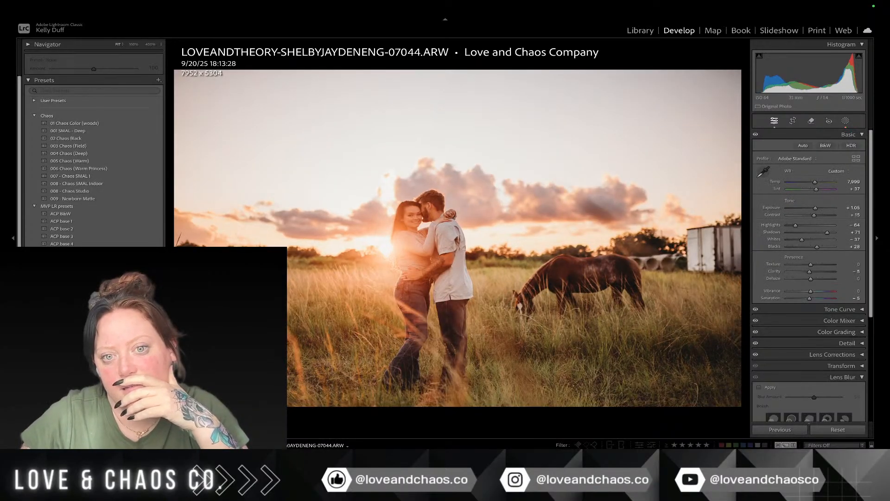
{"action": "key", "text": "r"}
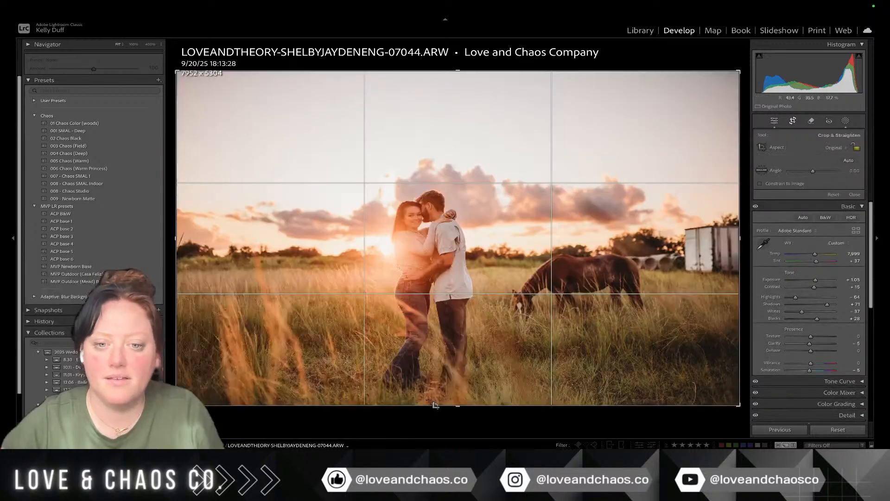
{"action": "left_click_drag", "start_coordinate": [426, 436], "coordinate": [427, 412]}
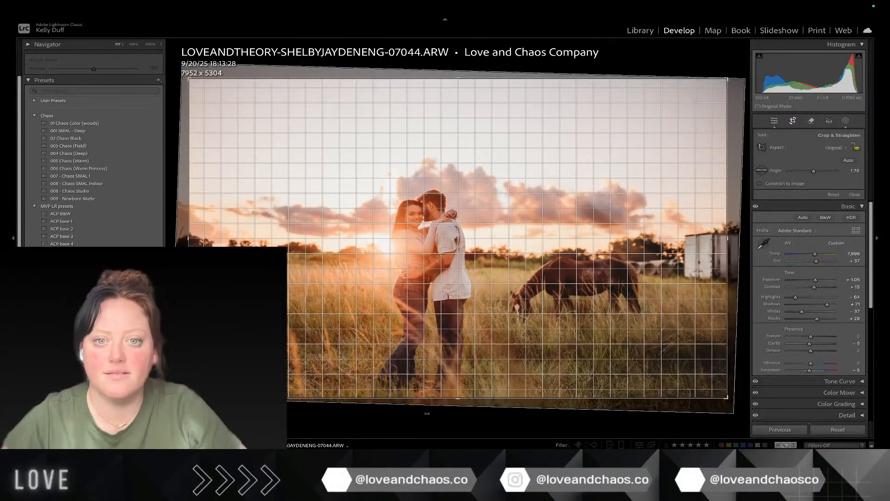
{"action": "key", "text": "Return"}
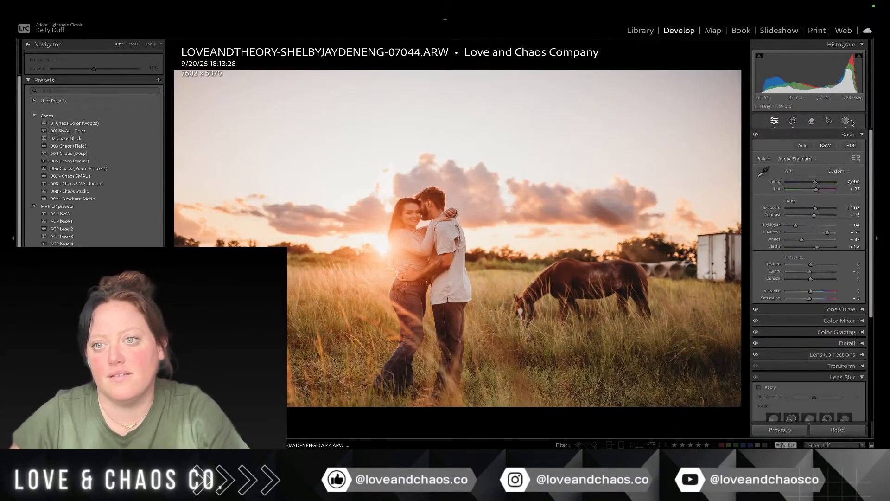
Step: Remove the shed and pipes behind the horse with generative Remove, picking a variation that fills the area with trees instead of a building
{"action": "left_click", "coordinate": [812, 122]}
{"action": "mouse_move", "coordinate": [701, 225]}
{"action": "left_mouse_down"}
{"action": "mouse_move", "coordinate": [702, 277]}
{"action": "mouse_move", "coordinate": [751, 275]}
{"action": "mouse_move", "coordinate": [736, 237]}
{"action": "left_mouse_up"}
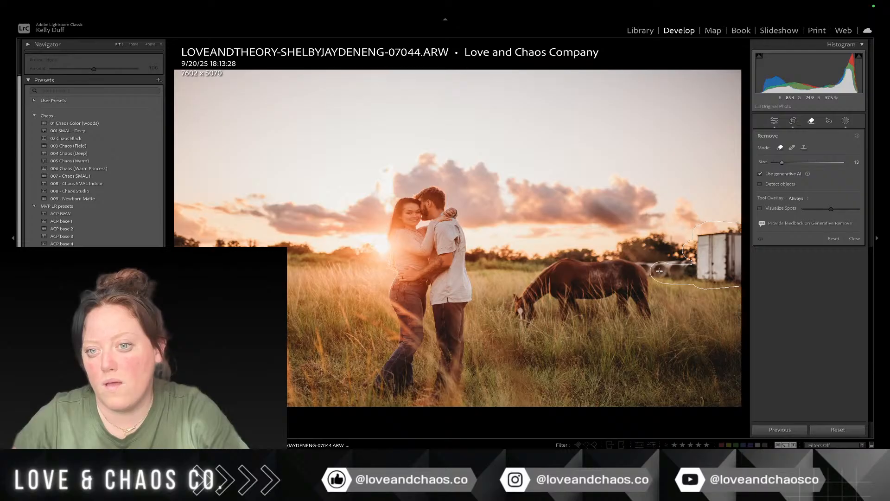
{"action": "mouse_move", "coordinate": [657, 268]}
{"action": "left_mouse_down"}
{"action": "mouse_move", "coordinate": [644, 257]}
{"action": "mouse_move", "coordinate": [662, 265]}
{"action": "left_mouse_up"}
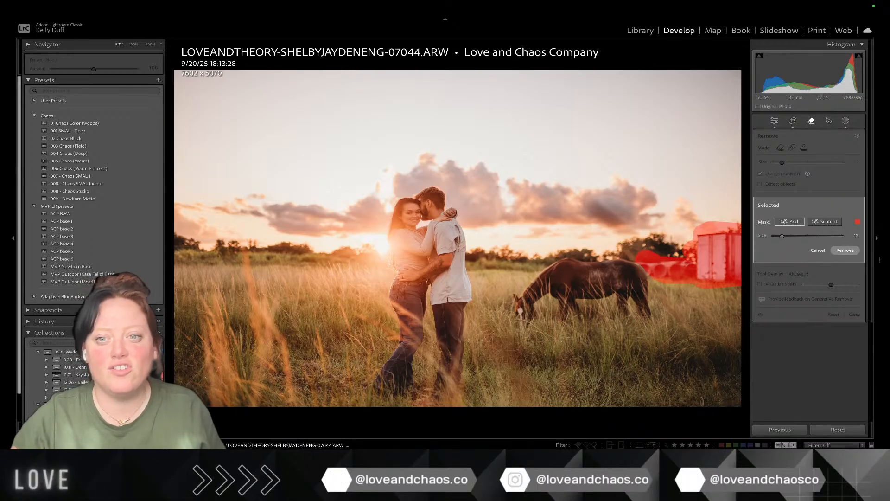
{"action": "left_click", "coordinate": [844, 250]}
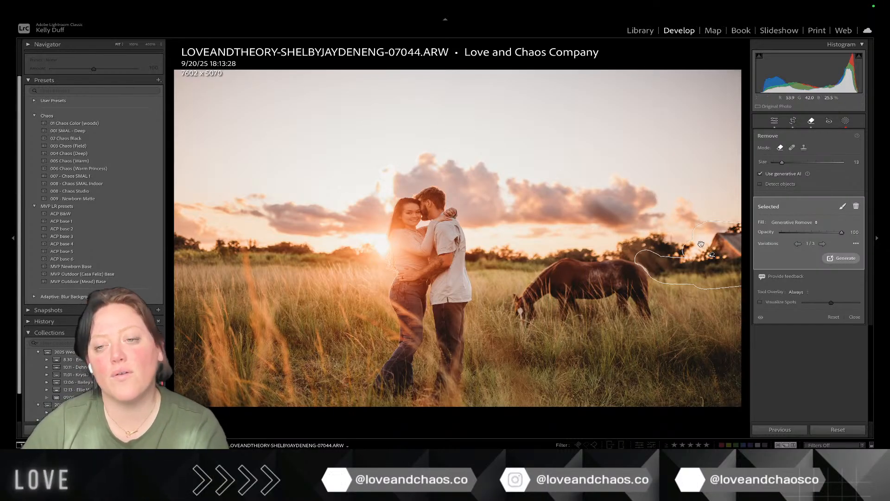
{"action": "left_click", "coordinate": [822, 244]}
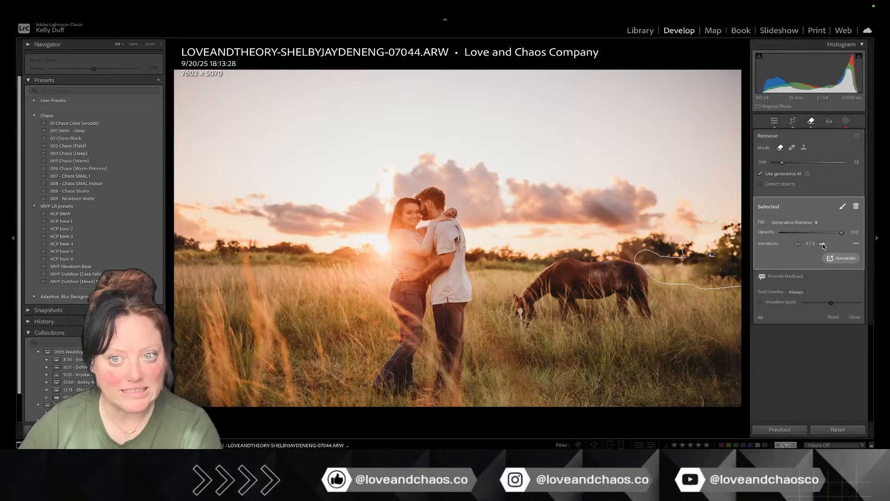
{"action": "left_click", "coordinate": [822, 243]}
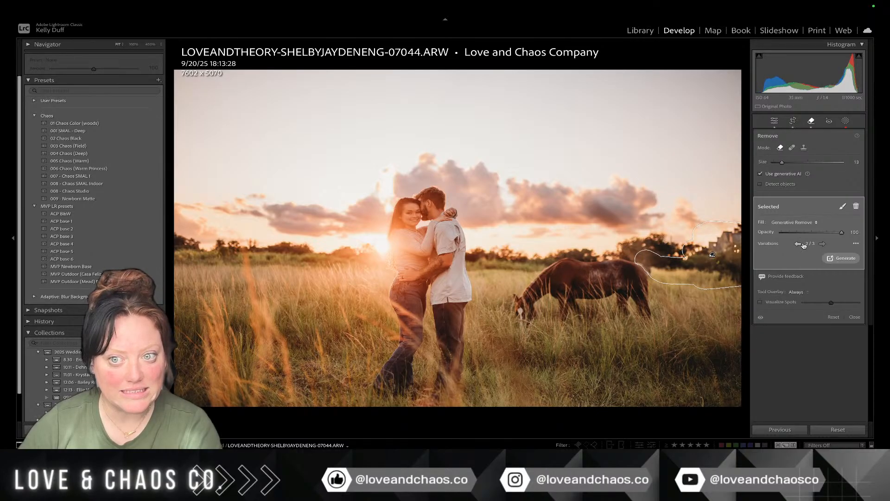
{"action": "left_click", "coordinate": [810, 121]}
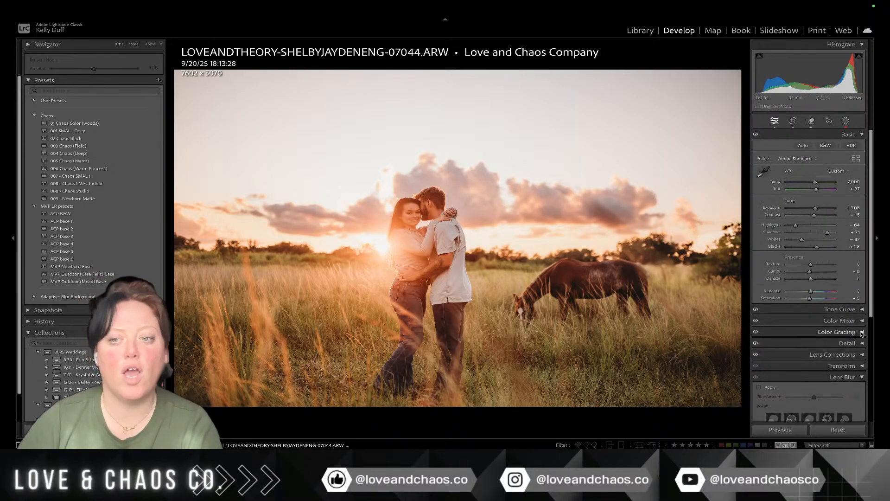
Step: Apply Lens Blur to the photo with a blur amount of 26 and fine-tune the tone of its sky mask
{"action": "scroll", "coordinate": [861, 330], "scroll_direction": "down", "scroll_amount": 5}
{"action": "left_click", "coordinate": [759, 233]}
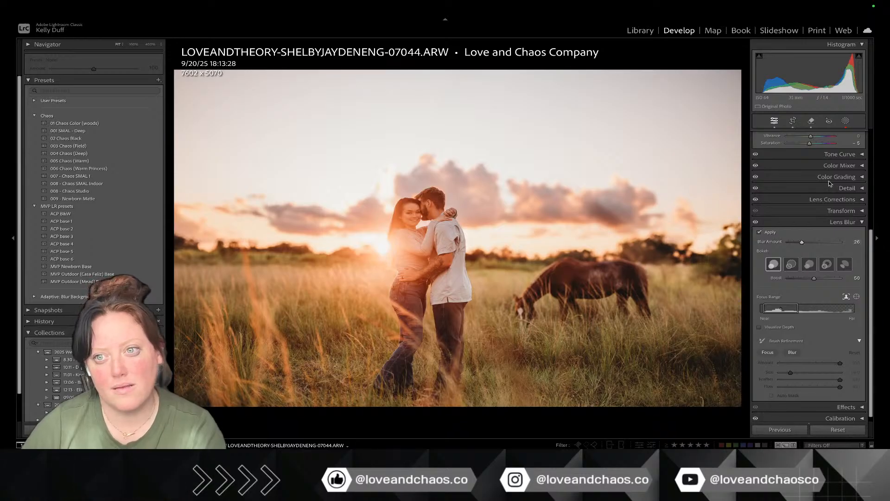
{"action": "scroll", "coordinate": [825, 195], "scroll_direction": "up", "scroll_amount": 5}
{"action": "left_click", "coordinate": [845, 121]}
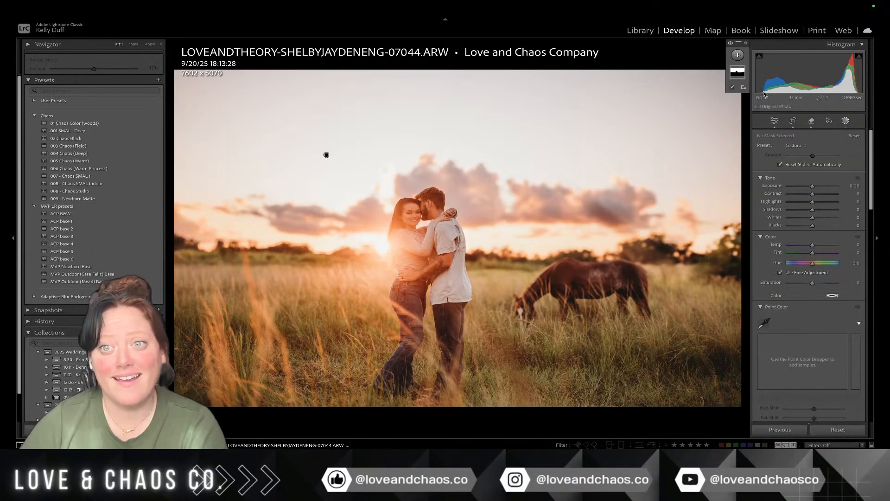
{"action": "left_click_drag", "start_coordinate": [810, 220], "coordinate": [809, 218]}
{"action": "scroll", "coordinate": [808, 218], "scroll_direction": "down", "scroll_amount": 1}
Step: Re-straighten the photo to an angle of about 0.94 and tighten the crop around the couple and horse to about 6784 x 4659
{"action": "key", "text": "r"}
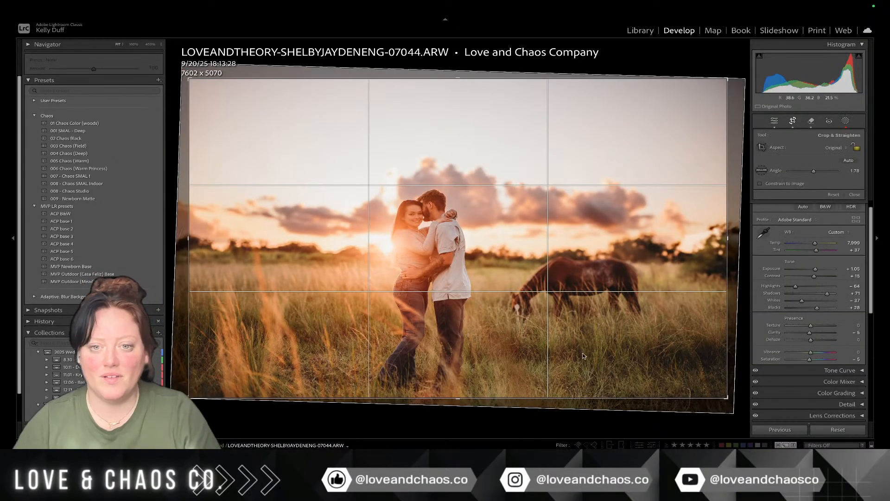
{"action": "left_click_drag", "start_coordinate": [585, 408], "coordinate": [580, 405]}
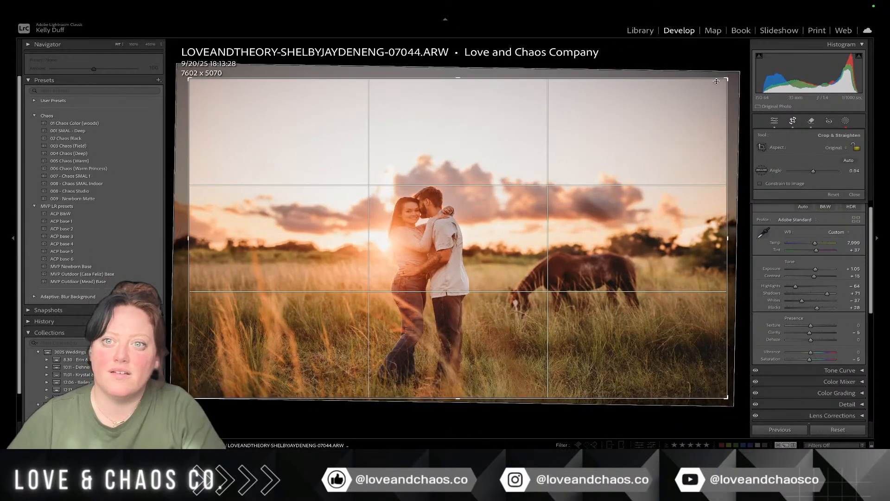
{"action": "left_click_drag", "start_coordinate": [726, 81], "coordinate": [629, 164]}
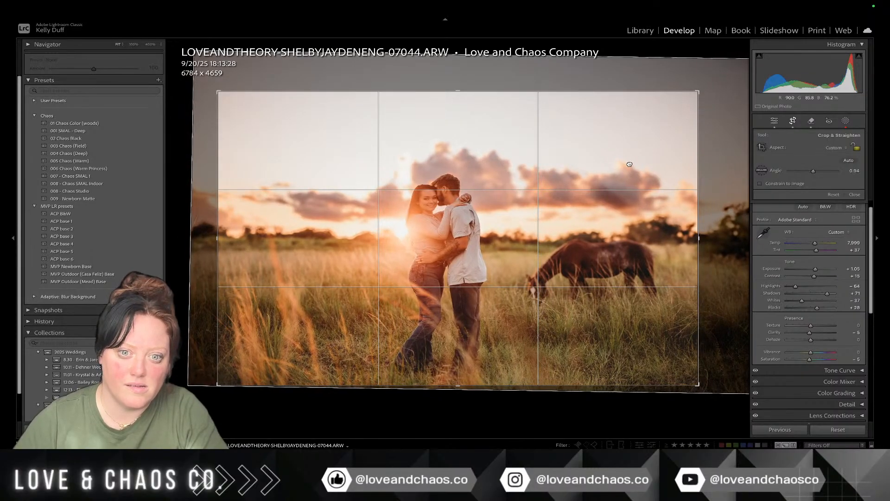
{"action": "left_click_drag", "start_coordinate": [629, 164], "coordinate": [631, 160]}
{"action": "key", "text": "Return"}
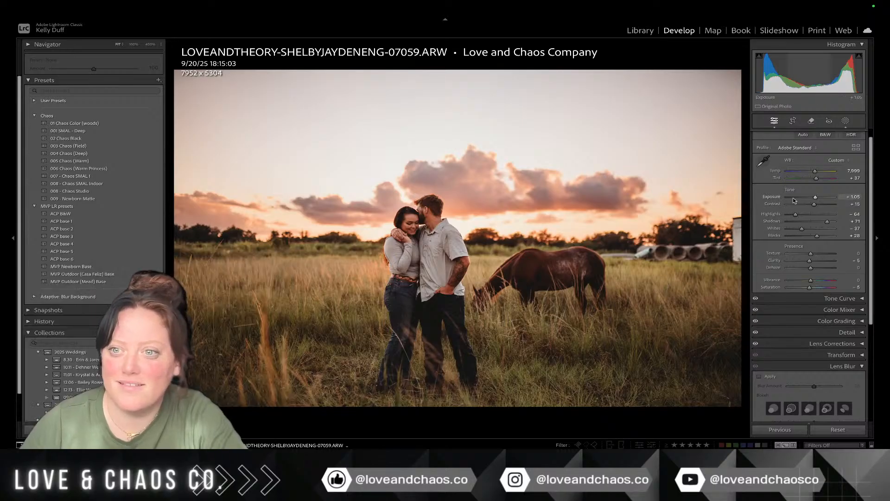
Step: On photo 07059, set the overall exposure to +1.10 and the sky mask's exposure to -0.31
{"action": "left_click_drag", "start_coordinate": [814, 197], "coordinate": [814, 198]}
{"action": "left_click", "coordinate": [845, 121]}
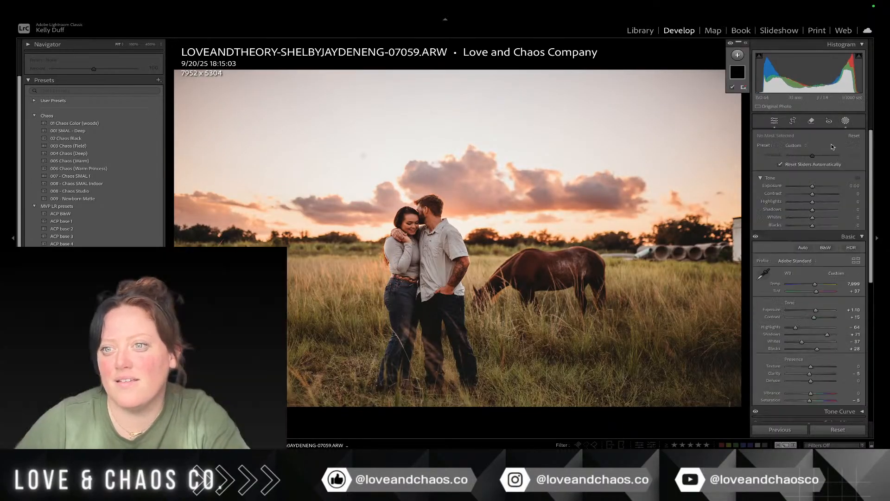
{"action": "left_click", "coordinate": [812, 155]}
{"action": "left_click_drag", "start_coordinate": [810, 196], "coordinate": [809, 197]}
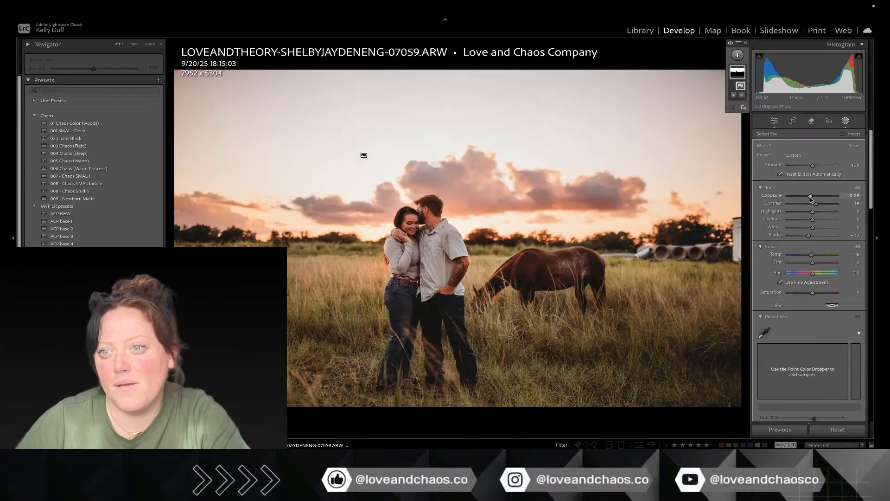
Step: Add a soft brush mask over the couple with exposure 0.48 and temperature 15
{"action": "left_click", "coordinate": [736, 57]}
{"action": "left_click", "coordinate": [744, 124]}
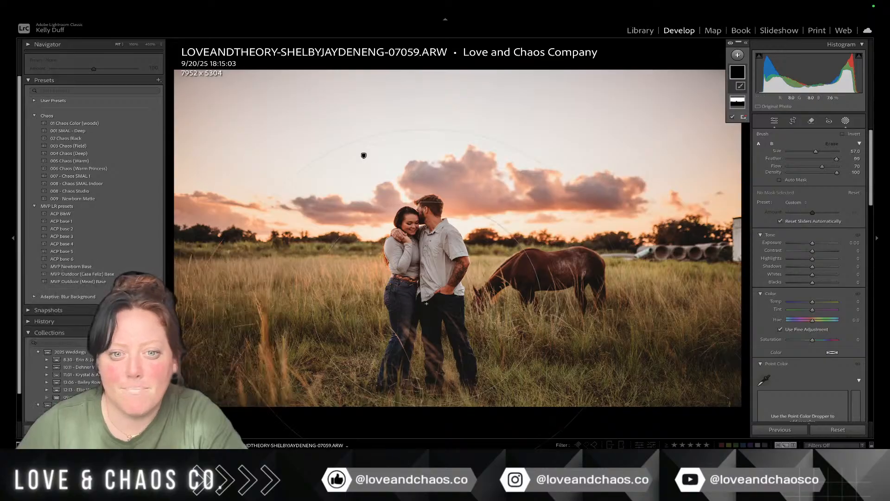
{"action": "left_click", "coordinate": [425, 299]}
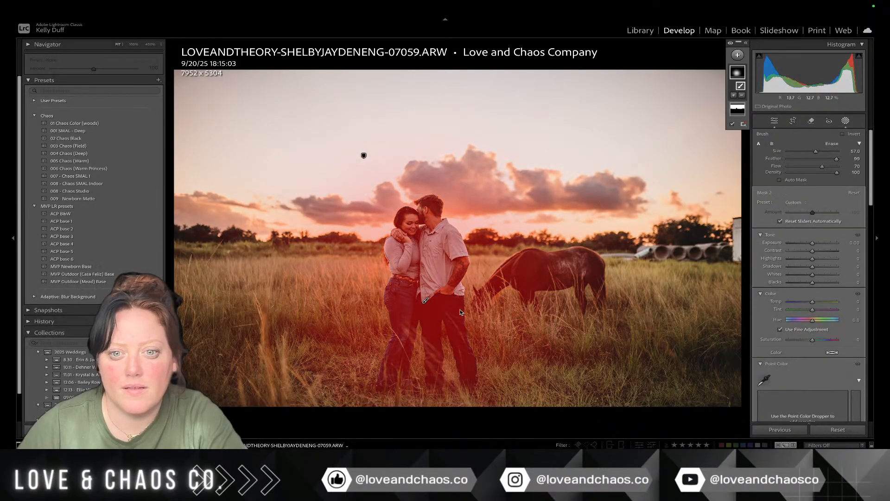
{"action": "left_click", "coordinate": [811, 245]}
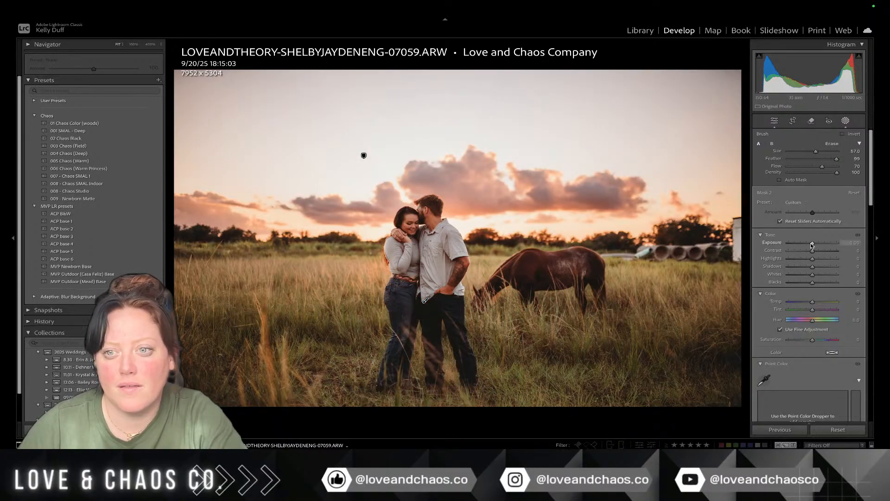
{"action": "left_click_drag", "start_coordinate": [811, 245], "coordinate": [816, 244]}
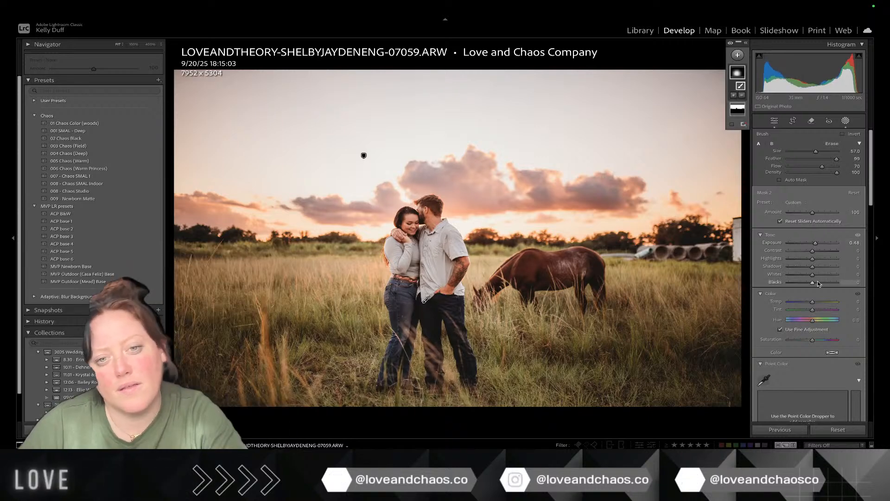
{"action": "left_click_drag", "start_coordinate": [812, 301], "coordinate": [821, 304]}
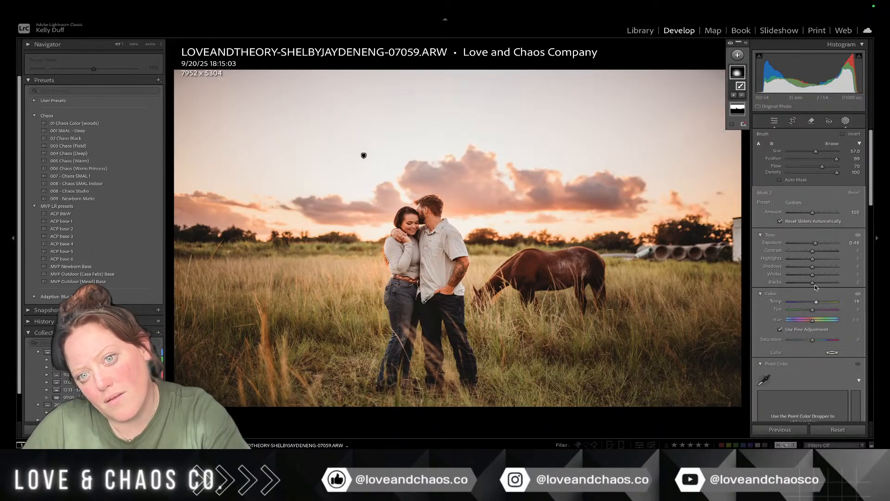
Step: Add a circular radial gradient mask centred on the couple, reaching from above their heads to their feet
{"action": "left_click", "coordinate": [737, 55]}
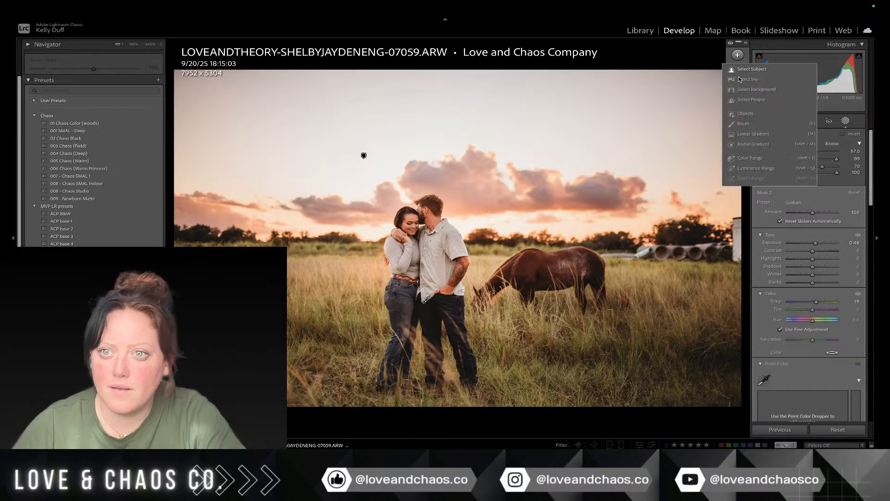
{"action": "left_click", "coordinate": [753, 143]}
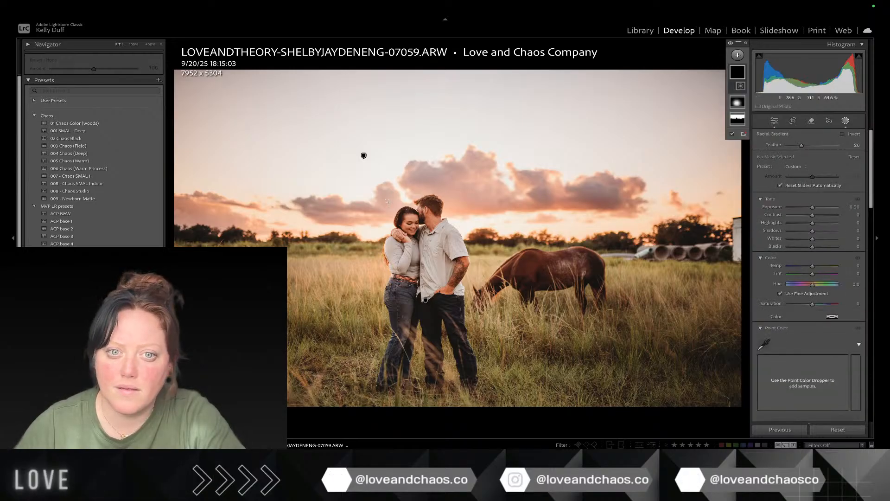
{"action": "left_click_drag", "start_coordinate": [388, 199], "coordinate": [528, 299]}
{"action": "left_click_drag", "start_coordinate": [383, 192], "coordinate": [394, 276]}
{"action": "left_click_drag", "start_coordinate": [413, 187], "coordinate": [414, 162]}
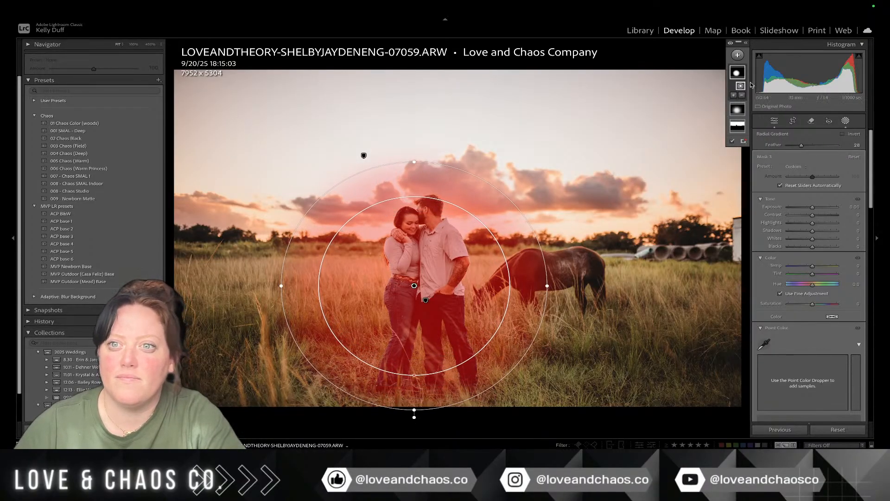
Step: Invert the radial gradient mask to affect the area outside the circle and set its temperature to about 13
{"action": "right_click", "coordinate": [737, 74]}
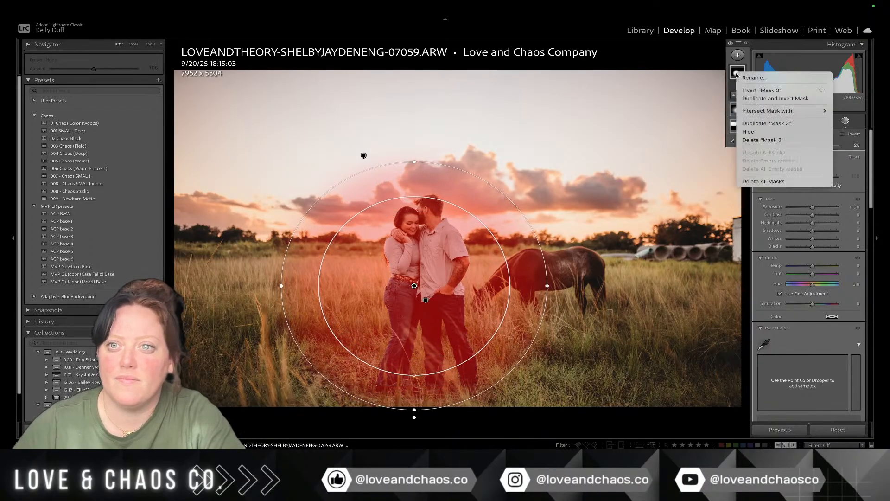
{"action": "left_click", "coordinate": [760, 90]}
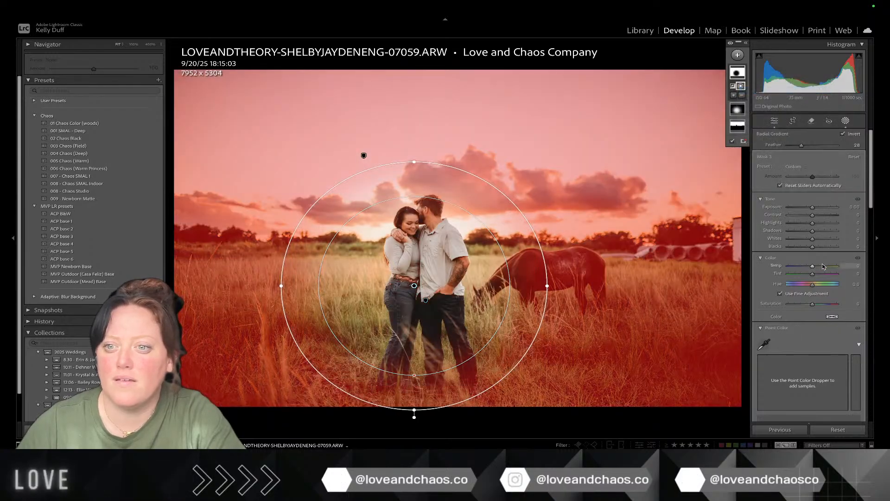
{"action": "left_click_drag", "start_coordinate": [812, 265], "coordinate": [816, 270]}
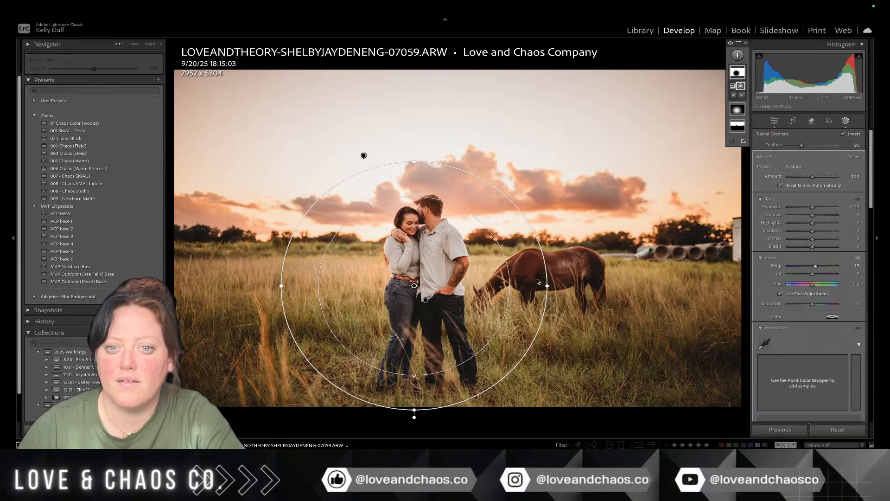
Step: Widen the radial gradient into a horizontal ellipse surrounding both the couple and the horse, and finish masking
{"action": "left_click_drag", "start_coordinate": [548, 287], "coordinate": [575, 288]}
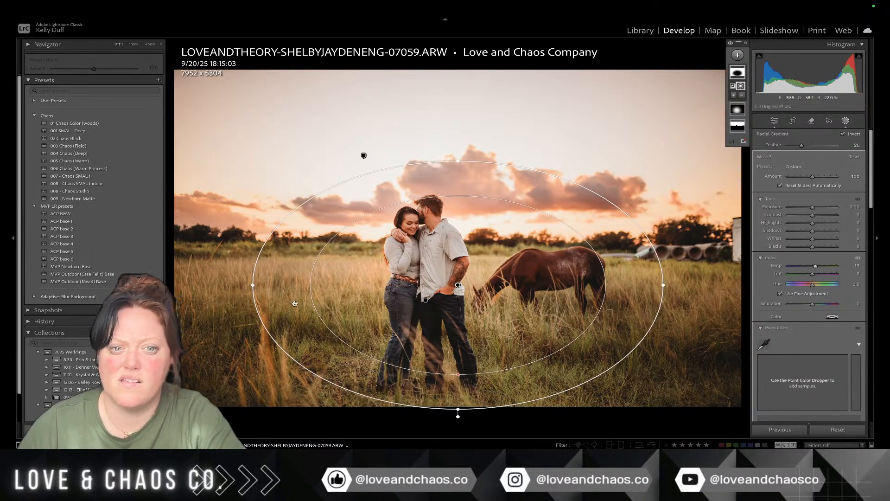
{"action": "left_click_drag", "start_coordinate": [256, 287], "coordinate": [272, 286]}
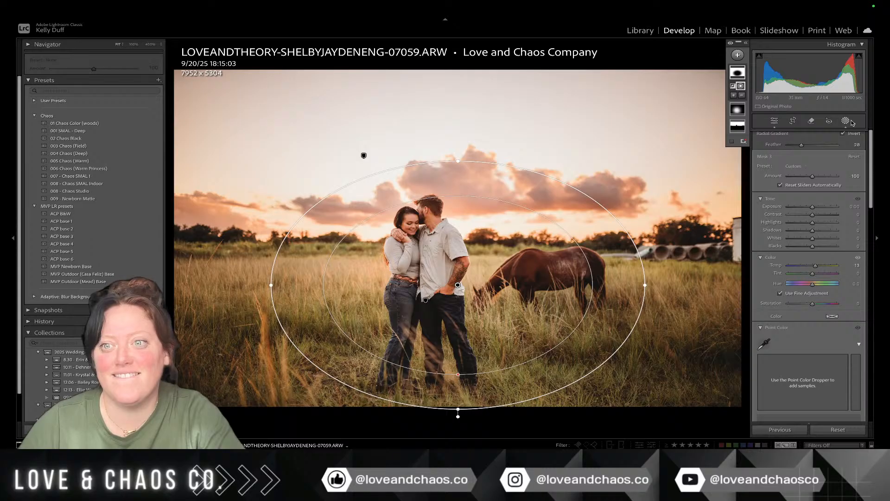
{"action": "left_click", "coordinate": [851, 121]}
Step: Apply Lens Blur to photo 07059 with a blur amount of 24
{"action": "left_click", "coordinate": [783, 368]}
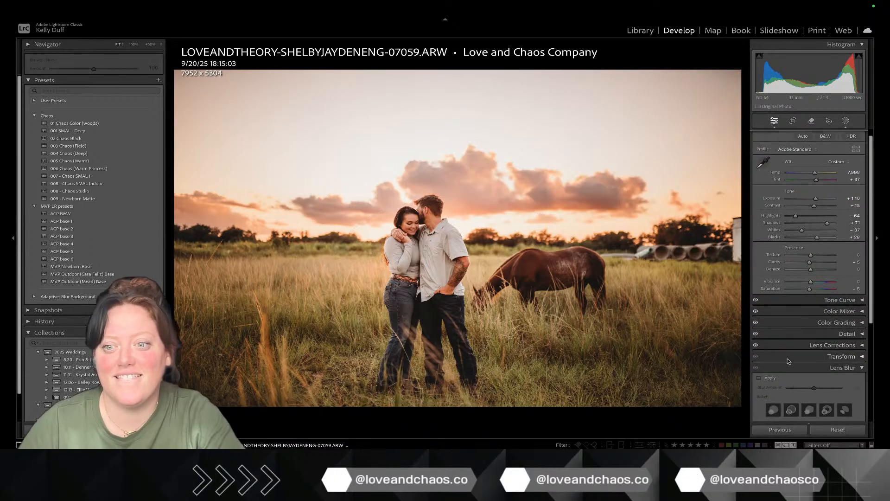
{"action": "left_click", "coordinate": [772, 379]}
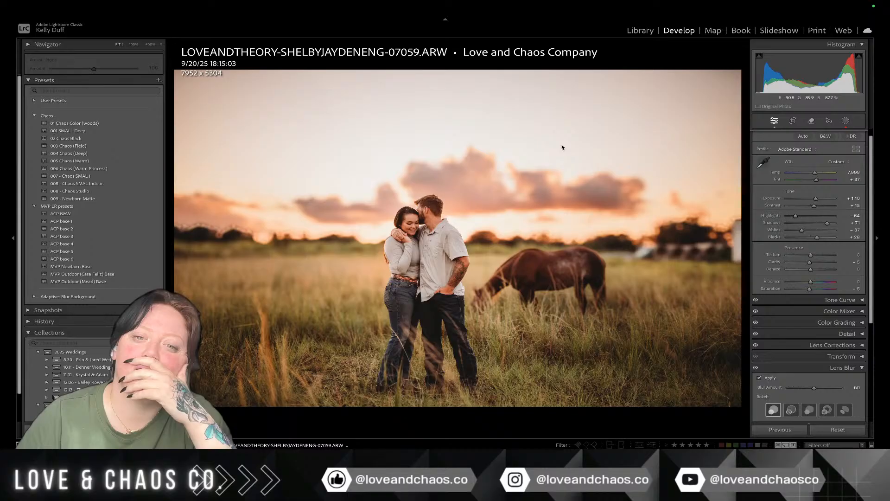
{"action": "left_click_drag", "start_coordinate": [814, 387], "coordinate": [804, 388]}
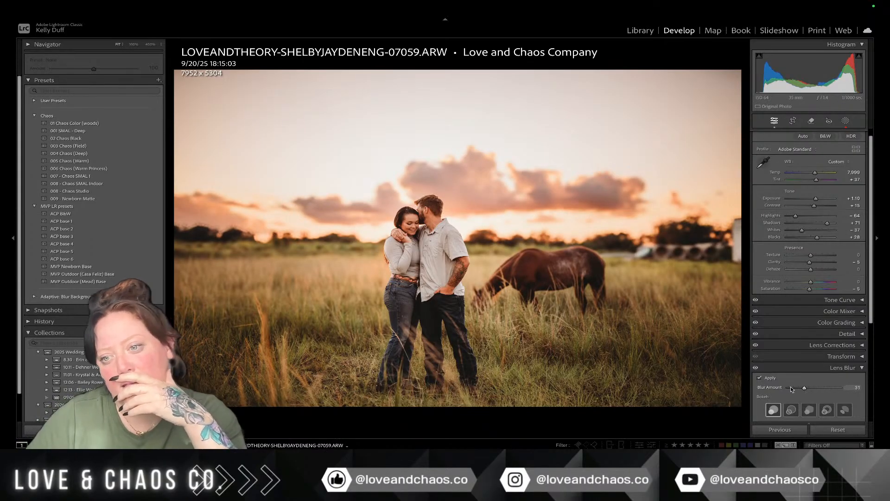
{"action": "left_click_drag", "start_coordinate": [799, 390], "coordinate": [801, 389]}
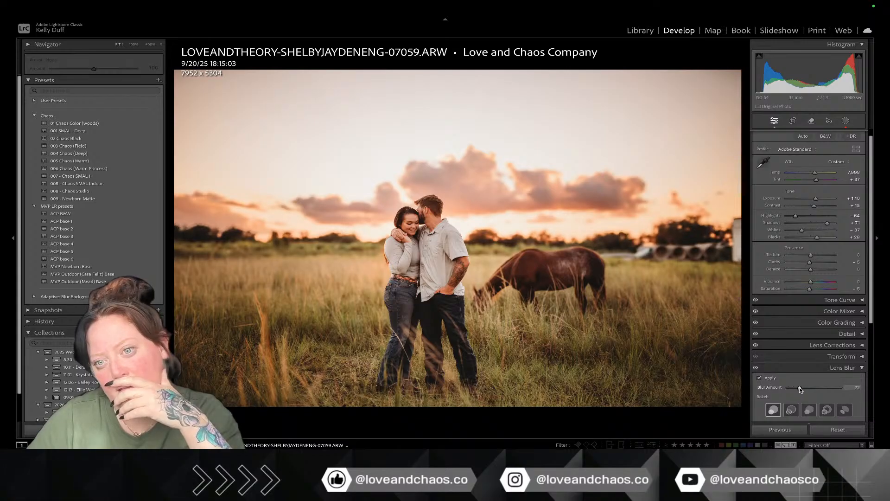
Step: Remove the concrete pipes and white structure behind the horse with Generative Remove, and choose the third variation
{"action": "left_click", "coordinate": [810, 122]}
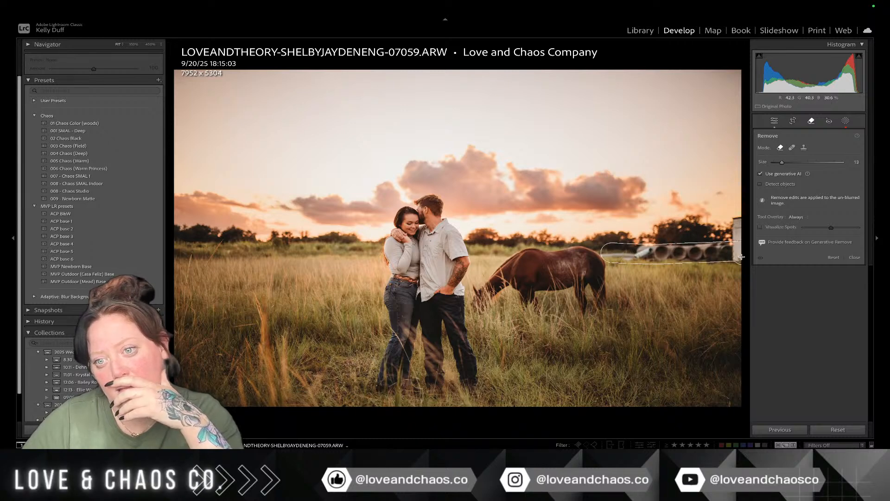
{"action": "left_click_drag", "start_coordinate": [738, 260], "coordinate": [738, 261]}
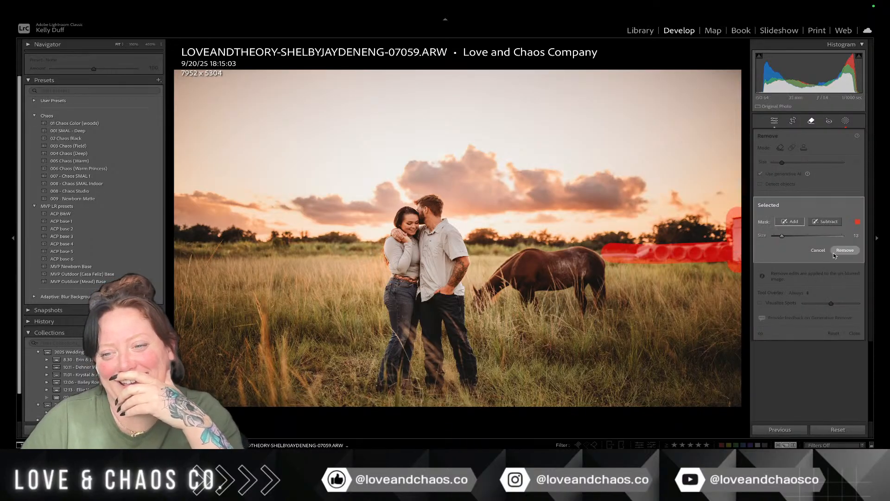
{"action": "left_click", "coordinate": [844, 251]}
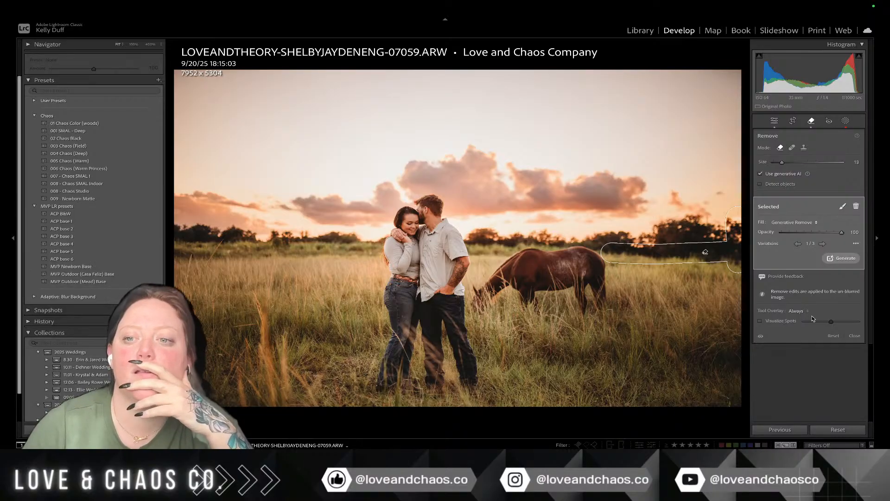
{"action": "left_click", "coordinate": [822, 244]}
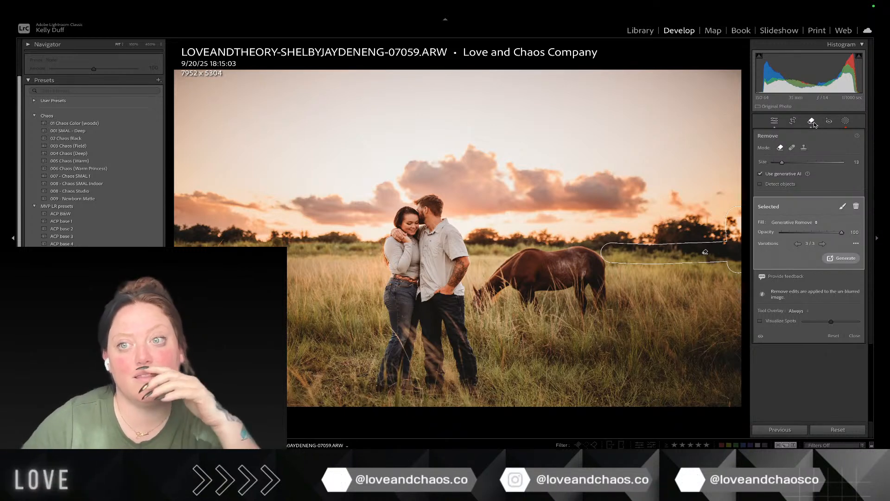
{"action": "left_click", "coordinate": [812, 122]}
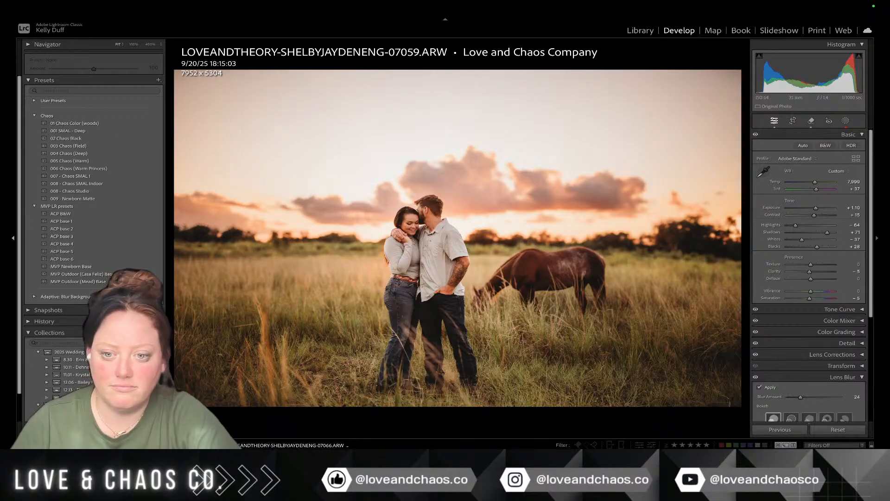
Step: Synchronize photo 07059's settings to photos 07066 and 07072, including Masks 1, 2 and 3, replacing their existing masks
{"action": "key", "text": "Right"}
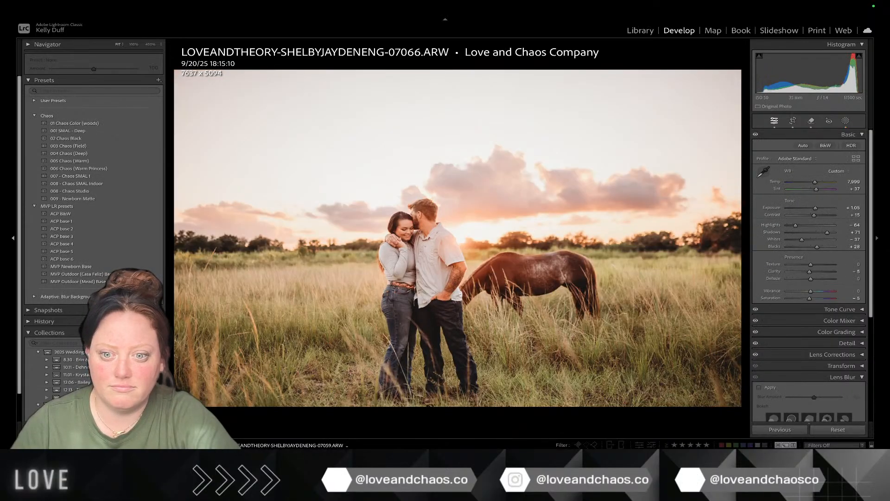
{"action": "key", "text": "Left"}
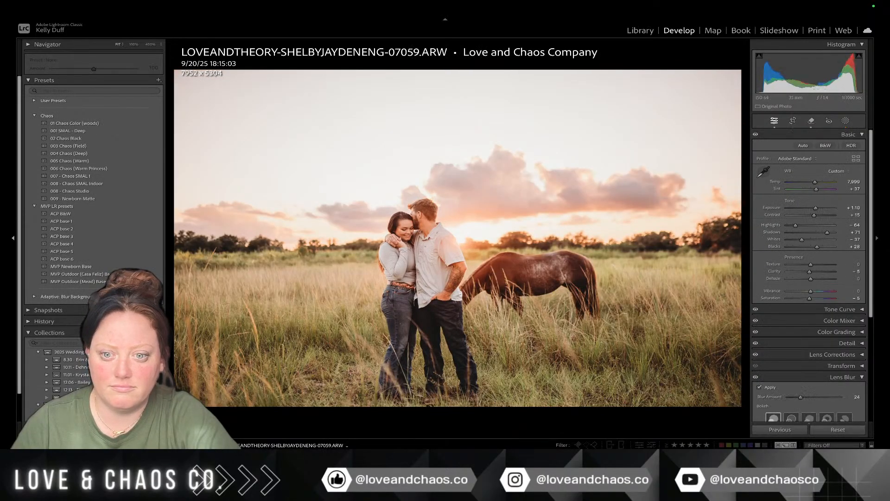
{"action": "key", "text": "Right"}
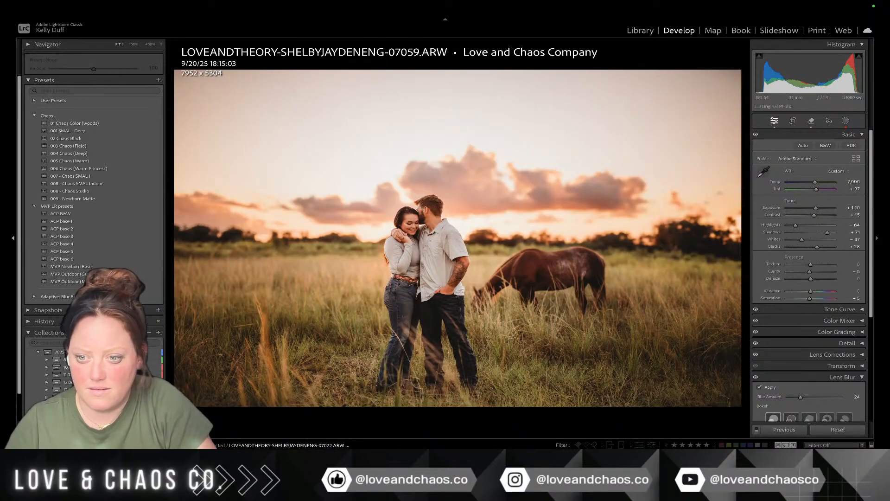
{"action": "left_click", "coordinate": [783, 429]}
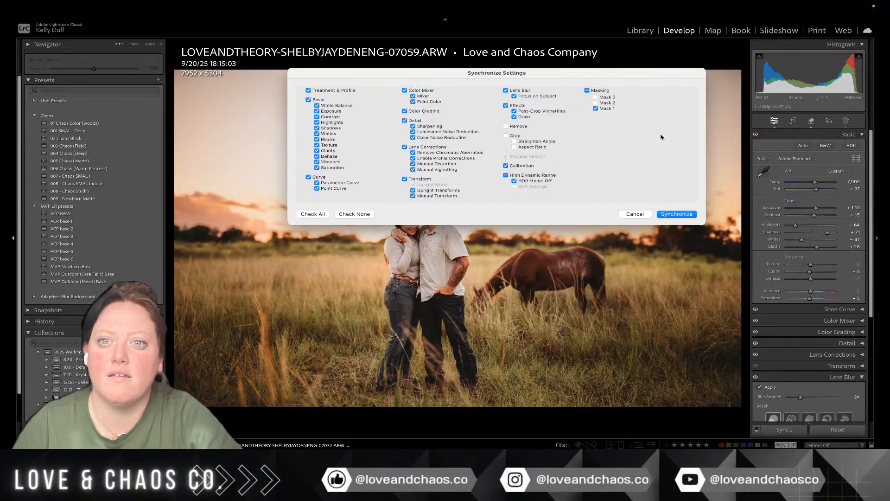
{"action": "left_click", "coordinate": [598, 103]}
{"action": "left_click", "coordinate": [598, 97]}
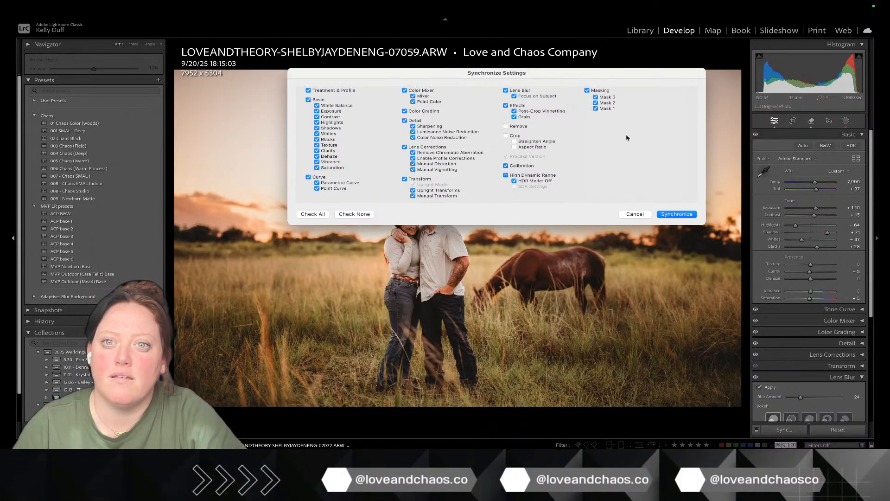
{"action": "left_click", "coordinate": [676, 214]}
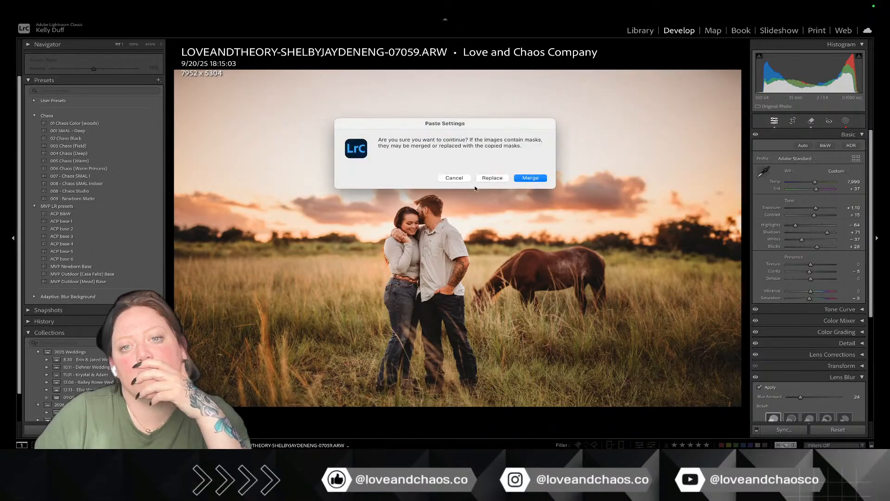
{"action": "left_click", "coordinate": [488, 179]}
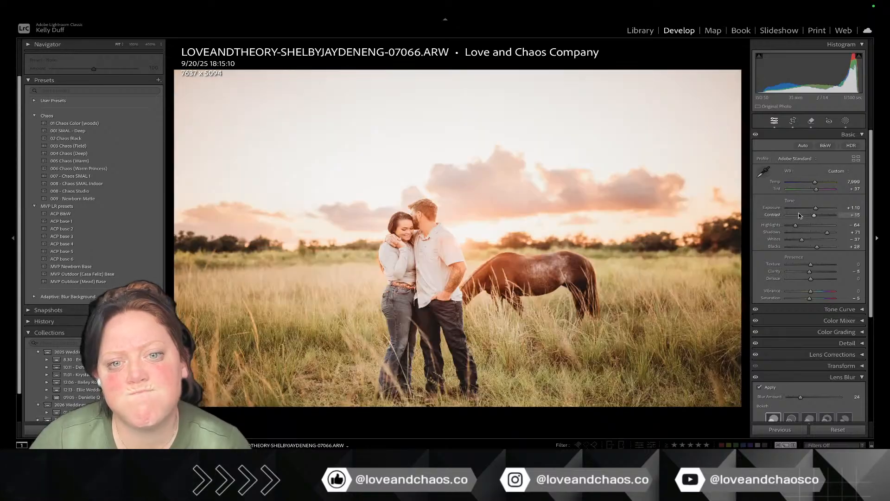
Step: On photo 07066, set the exposure to +0.40 and straighten the image to an angle of about 0.05
{"action": "left_click_drag", "start_coordinate": [817, 209], "coordinate": [813, 210]}
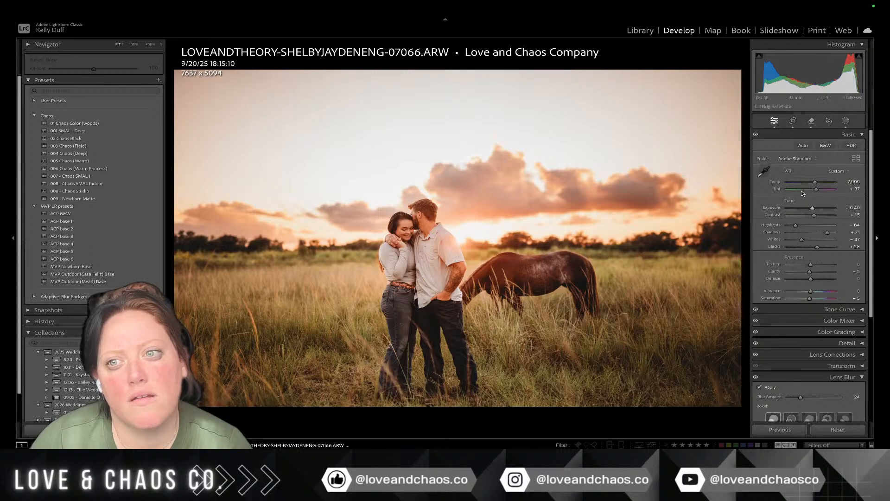
{"action": "left_click", "coordinate": [792, 121]}
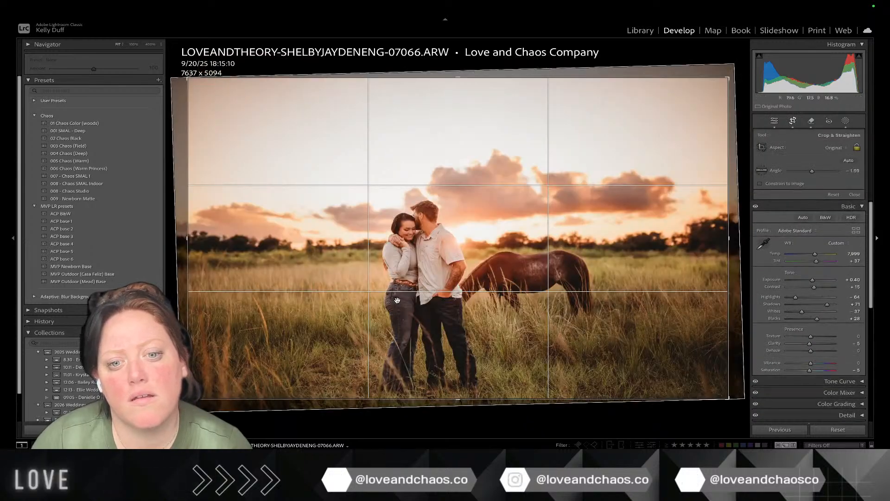
{"action": "left_click_drag", "start_coordinate": [369, 427], "coordinate": [393, 426]}
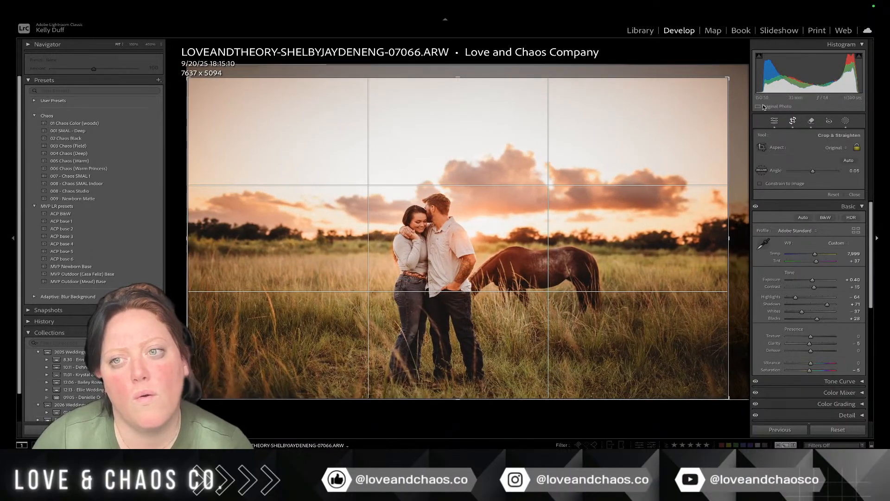
{"action": "left_click", "coordinate": [801, 125]}
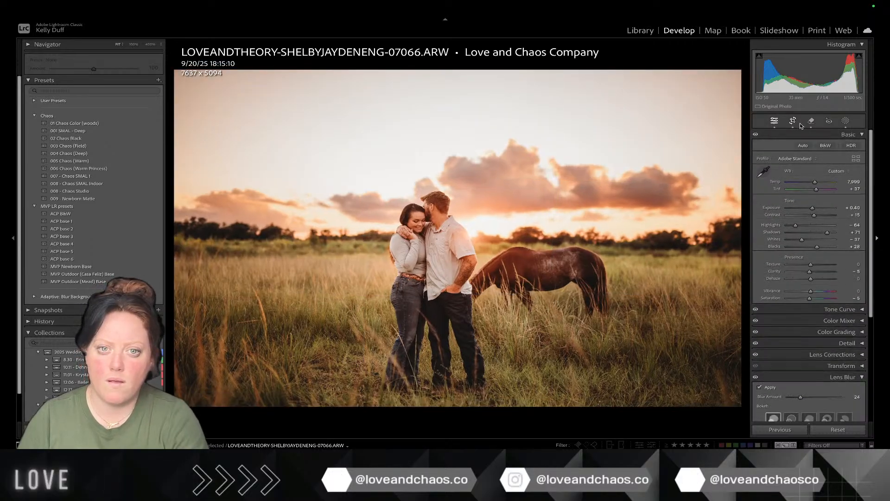
Step: Re-straighten photo 07066 to an angle of about -0.71 and set its lens blur amount to 38
{"action": "left_click", "coordinate": [799, 124]}
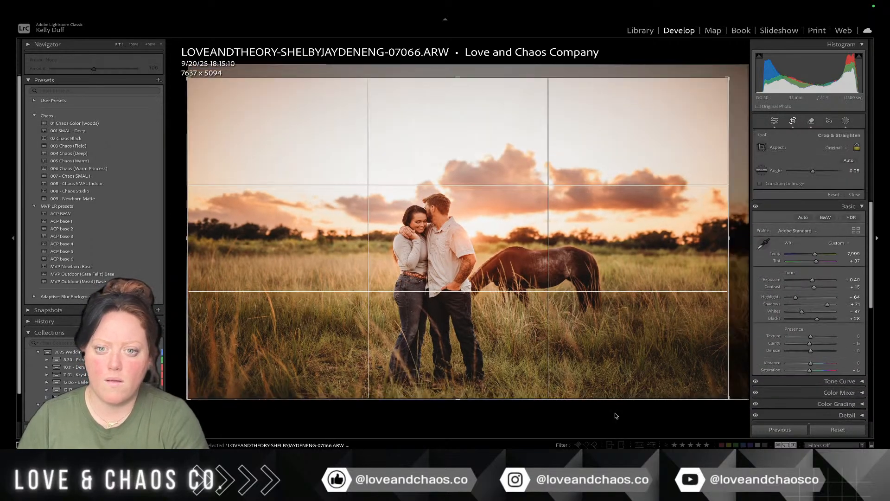
{"action": "left_click_drag", "start_coordinate": [616, 413], "coordinate": [617, 409]}
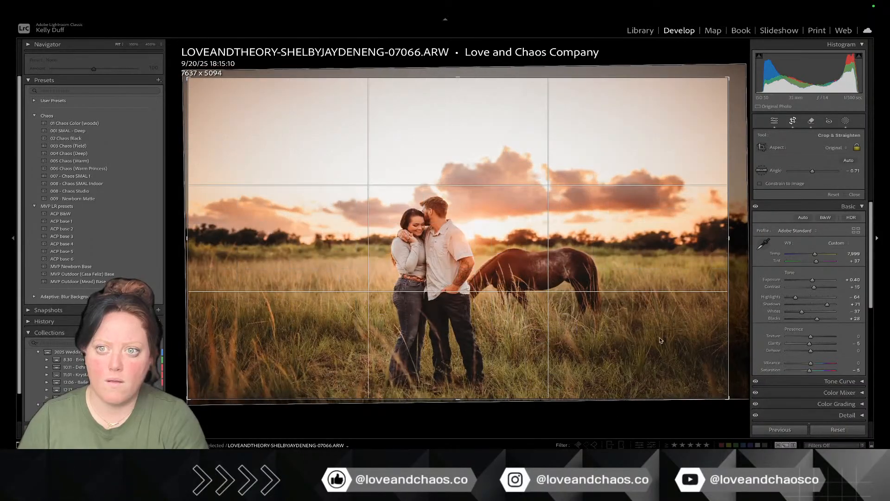
{"action": "left_click", "coordinate": [795, 122]}
{"action": "scroll", "coordinate": [809, 278], "scroll_direction": "down", "scroll_amount": 5}
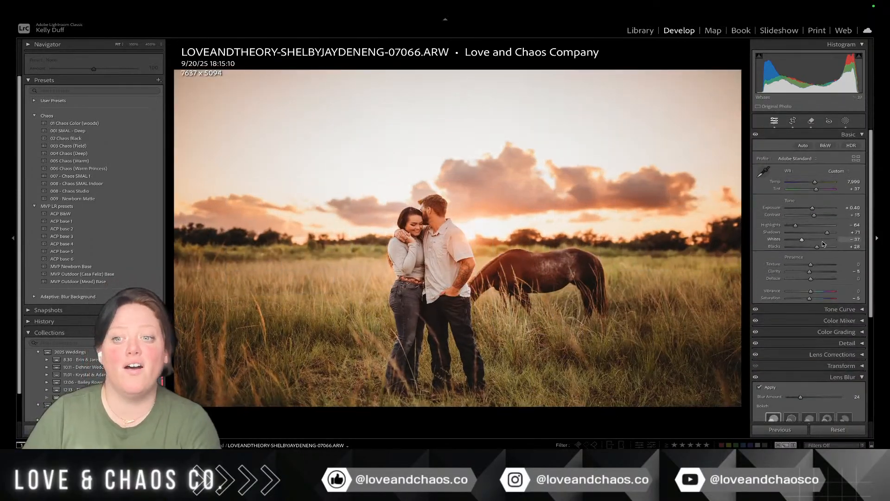
{"action": "left_click", "coordinate": [835, 216]}
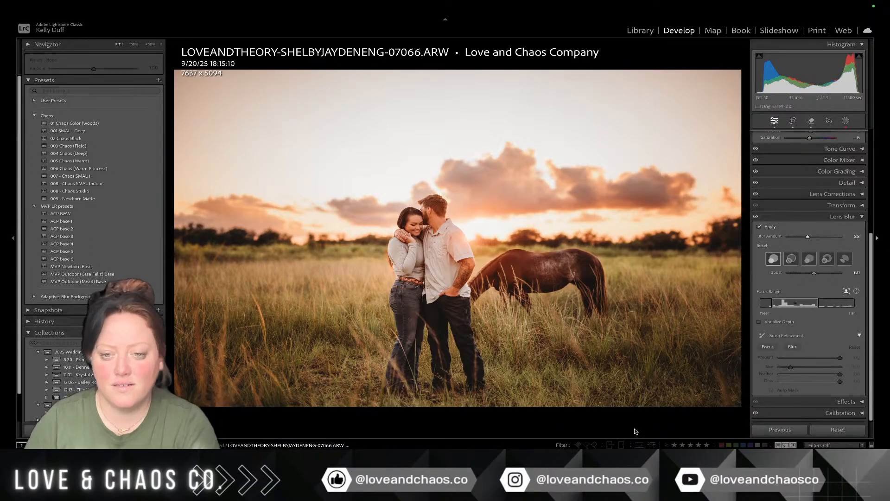
Step: On photo 07072, set the exposure to +0.10
{"action": "key", "text": "Right"}
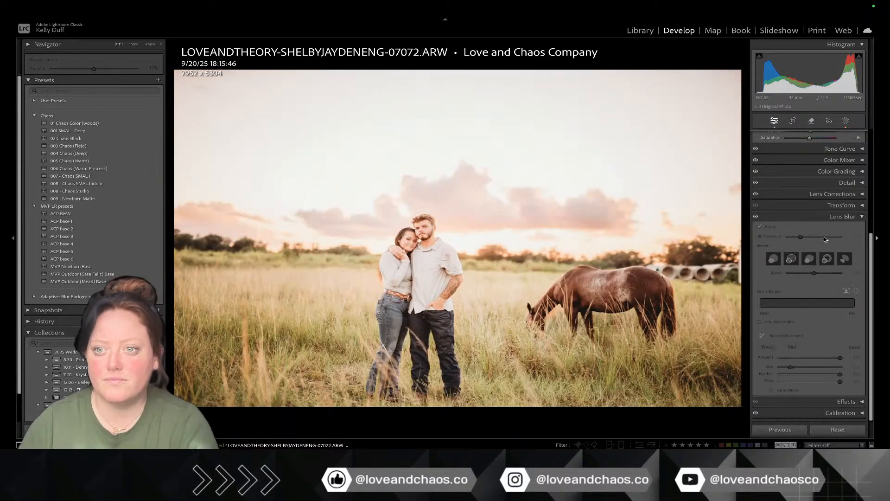
{"action": "scroll", "coordinate": [797, 204], "scroll_direction": "up", "scroll_amount": 3}
{"action": "scroll", "coordinate": [800, 200], "scroll_direction": "up", "scroll_amount": 2}
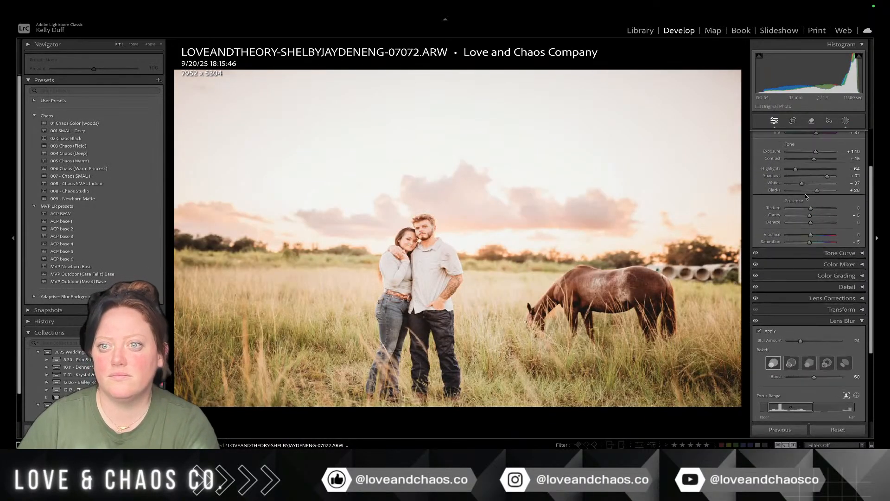
{"action": "left_click_drag", "start_coordinate": [819, 147], "coordinate": [811, 153]}
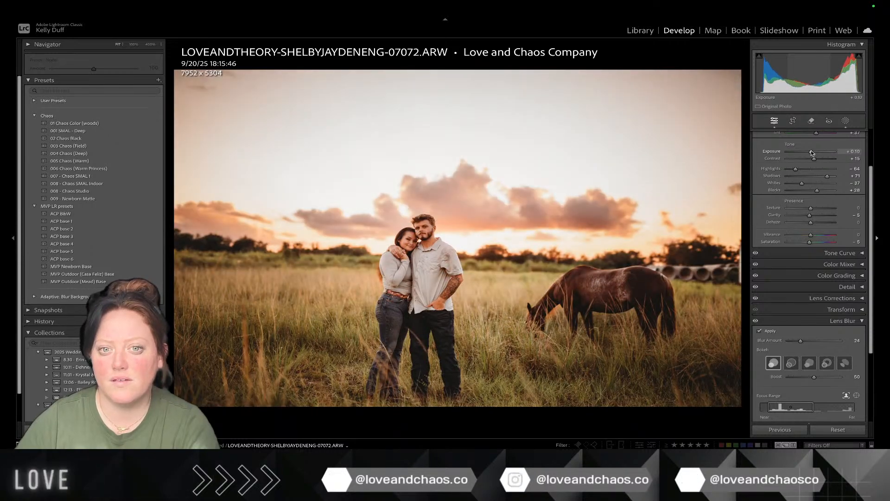
Step: Straighten photo 07072 slightly, cropping it to about 7868 x 5248
{"action": "left_click", "coordinate": [793, 121]}
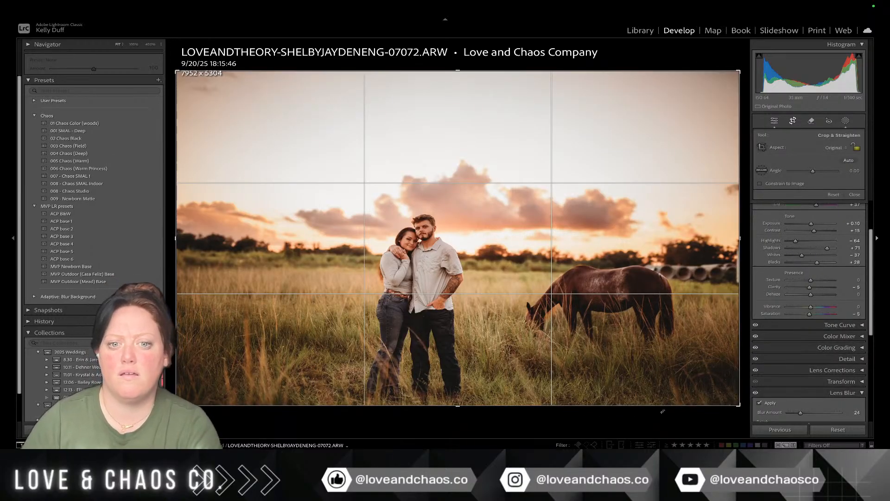
{"action": "left_click_drag", "start_coordinate": [664, 407], "coordinate": [664, 409]}
{"action": "key", "text": "Return"}
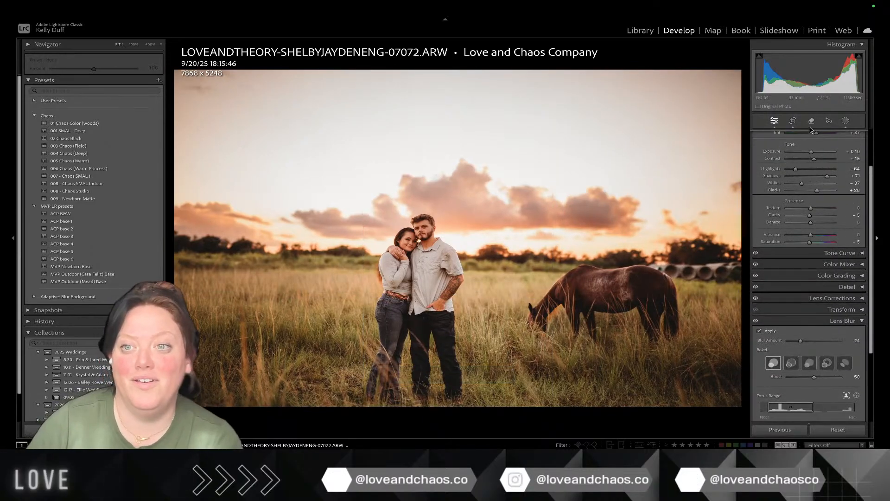
Step: Remove the row of concrete pipes behind the horse in photo 07072 with generative AI removal
{"action": "key", "text": "q"}
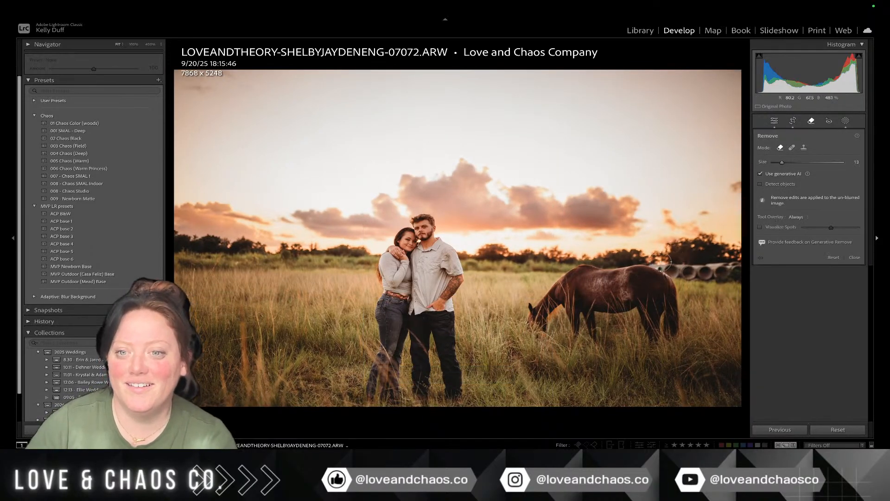
{"action": "mouse_move", "coordinate": [677, 267]}
{"action": "left_mouse_down"}
{"action": "mouse_move", "coordinate": [755, 271]}
{"action": "mouse_move", "coordinate": [686, 271]}
{"action": "mouse_move", "coordinate": [728, 280]}
{"action": "left_mouse_up"}
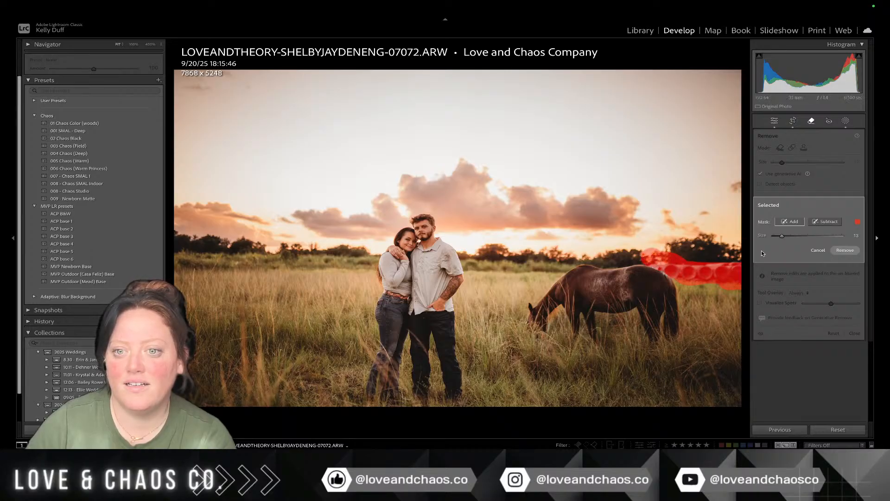
{"action": "left_click", "coordinate": [844, 251]}
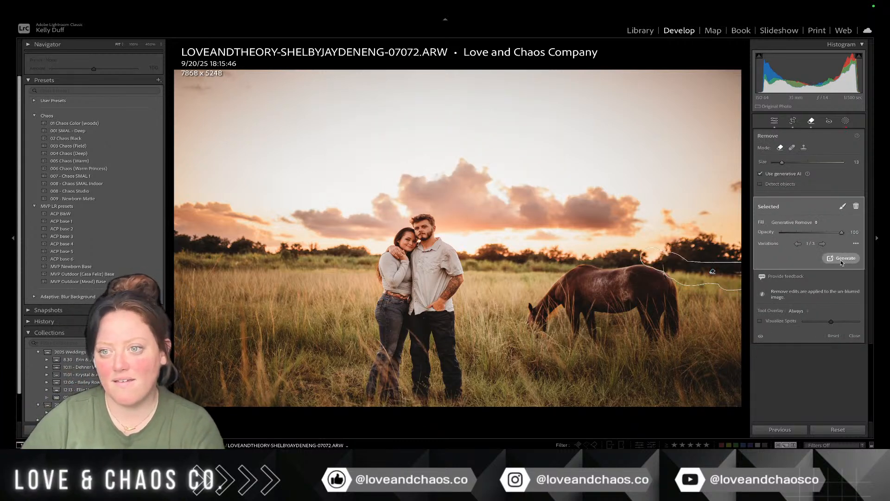
Step: Crop photo 07072 to about 7054 x 4705 at its original aspect ratio, reframing around the couple and horse
{"action": "left_click", "coordinate": [793, 121]}
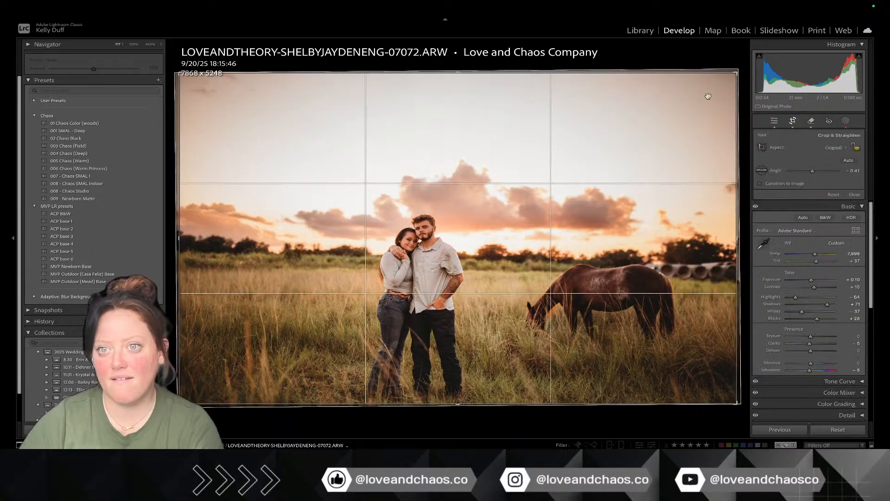
{"action": "left_click_drag", "start_coordinate": [645, 70], "coordinate": [644, 113]}
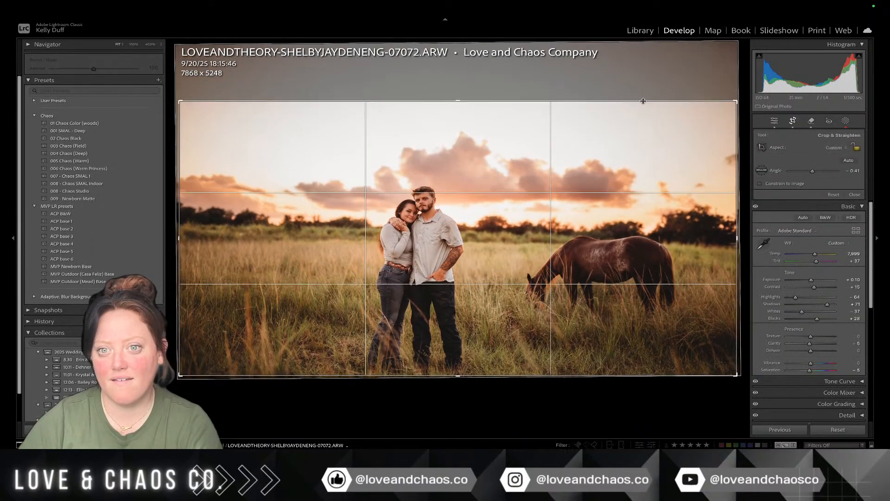
{"action": "key", "text": "ctrl+z"}
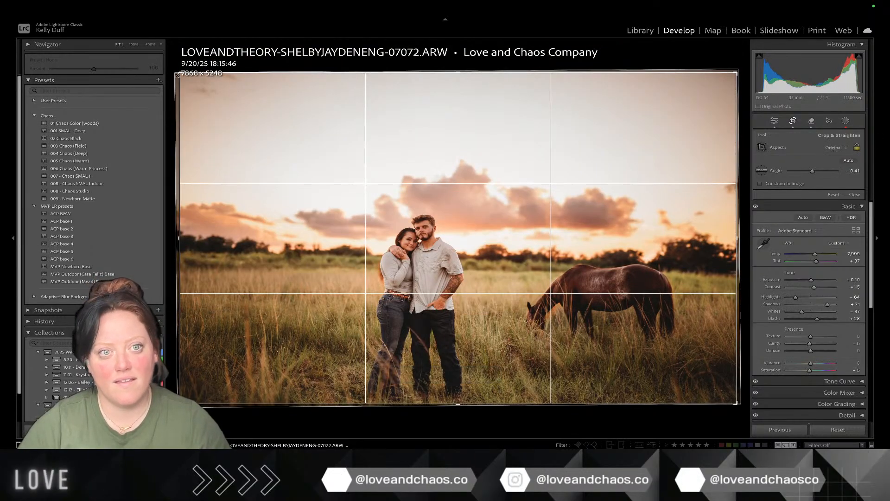
{"action": "left_click_drag", "start_coordinate": [176, 73], "coordinate": [162, 87]}
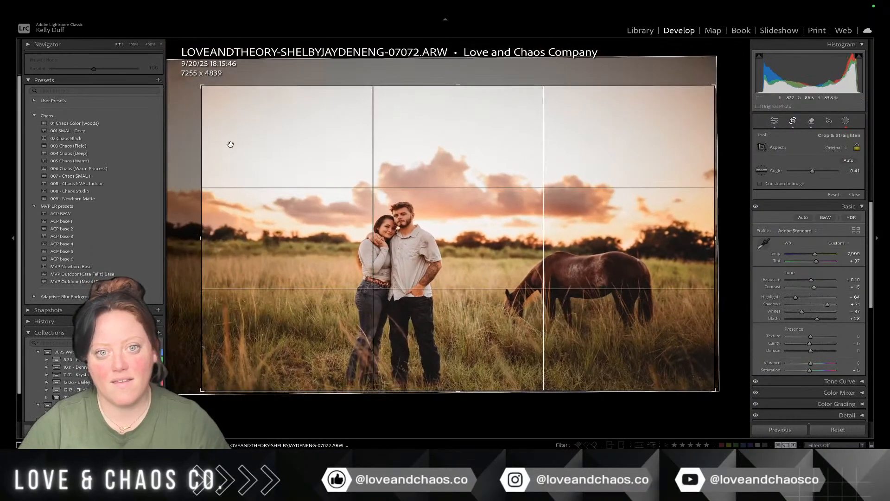
{"action": "left_click_drag", "start_coordinate": [229, 143], "coordinate": [257, 131]}
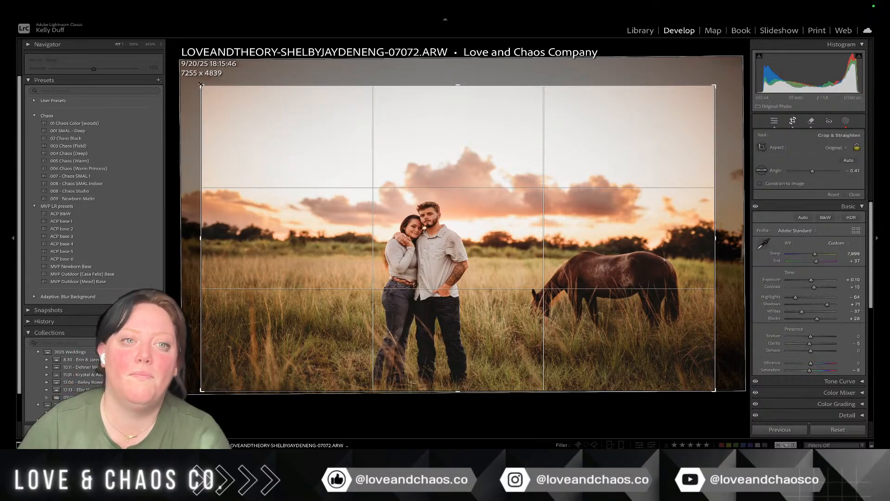
{"action": "left_click_drag", "start_coordinate": [201, 86], "coordinate": [178, 87]}
{"action": "key", "text": "Return"}
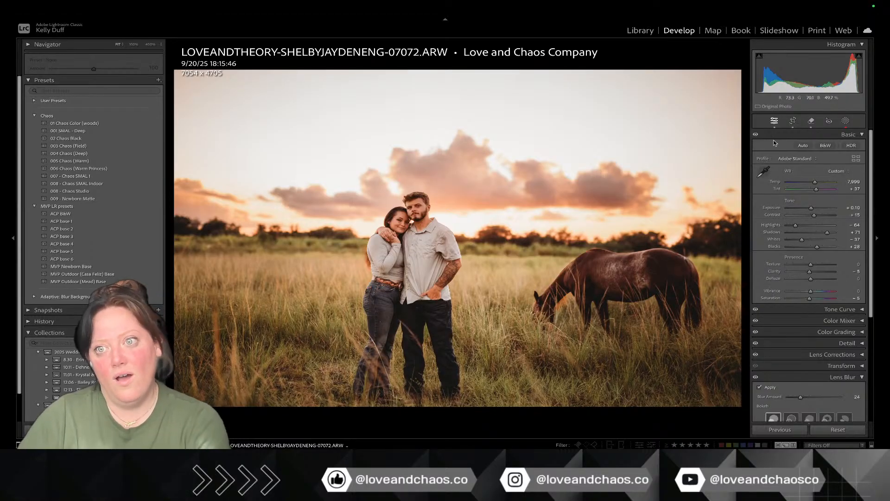
Step: Open photo 07072 for editing in Adobe Photoshop 2025
{"action": "left_click", "coordinate": [811, 122]}
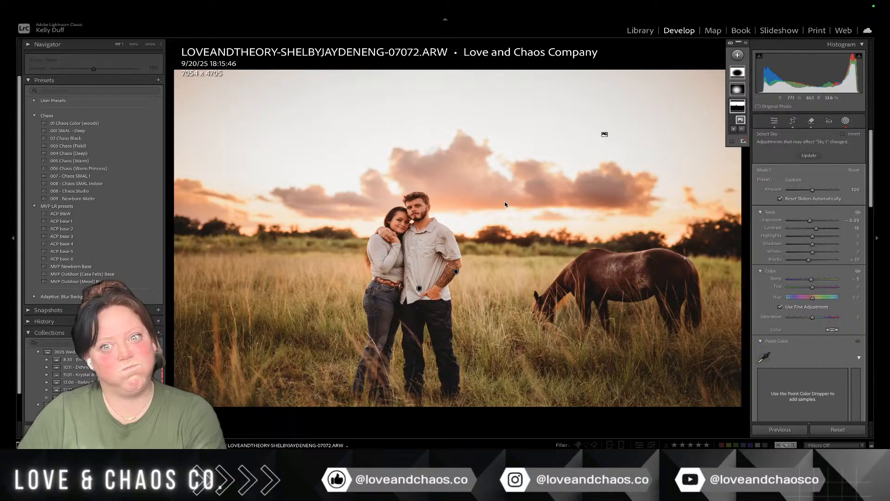
{"action": "right_click", "coordinate": [505, 205]}
{"action": "mouse_move", "coordinate": [569, 276]}
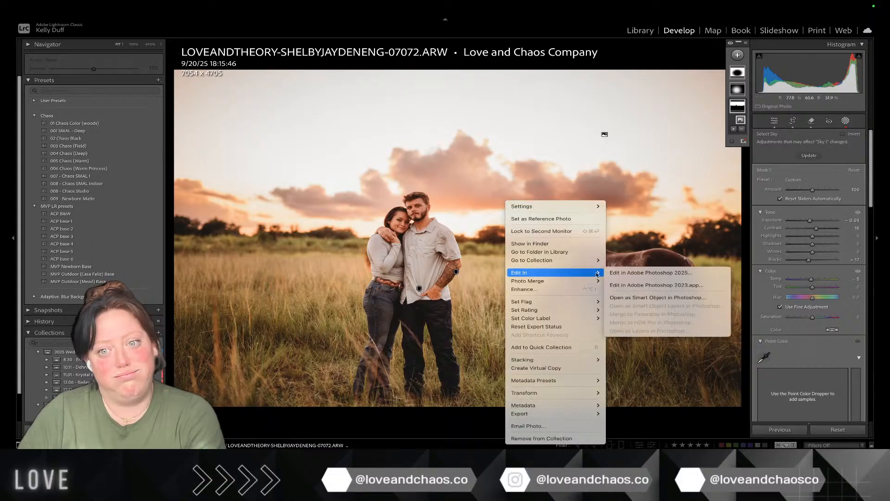
{"action": "left_click", "coordinate": [627, 272]}
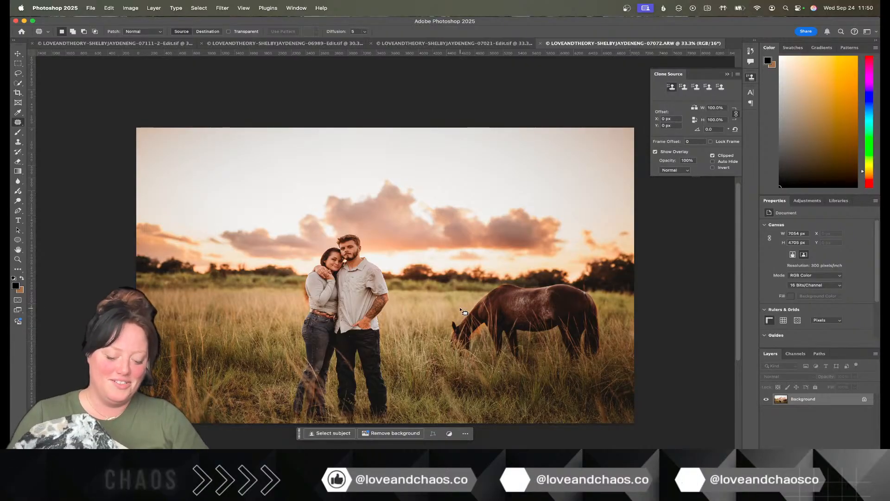
Step: Duplicate the background layer and extend the canvas below the grass to a height of about 5189 px
{"action": "key", "text": "super+j"}
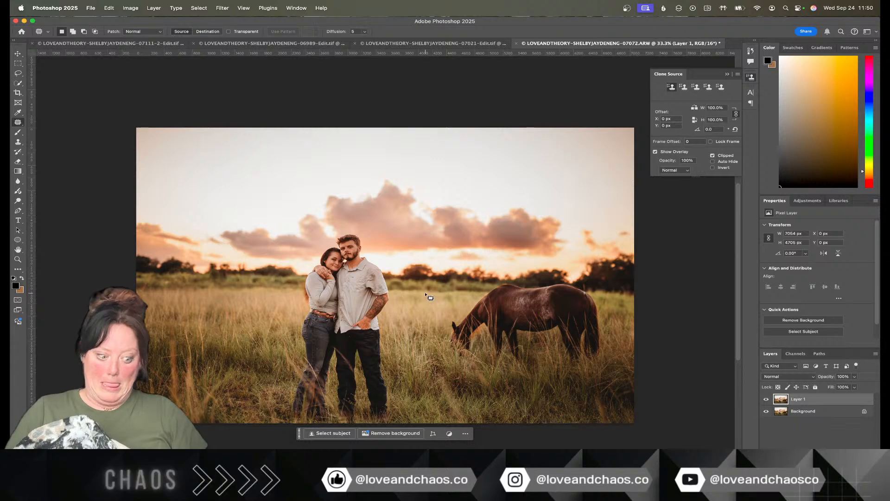
{"action": "key", "text": "c"}
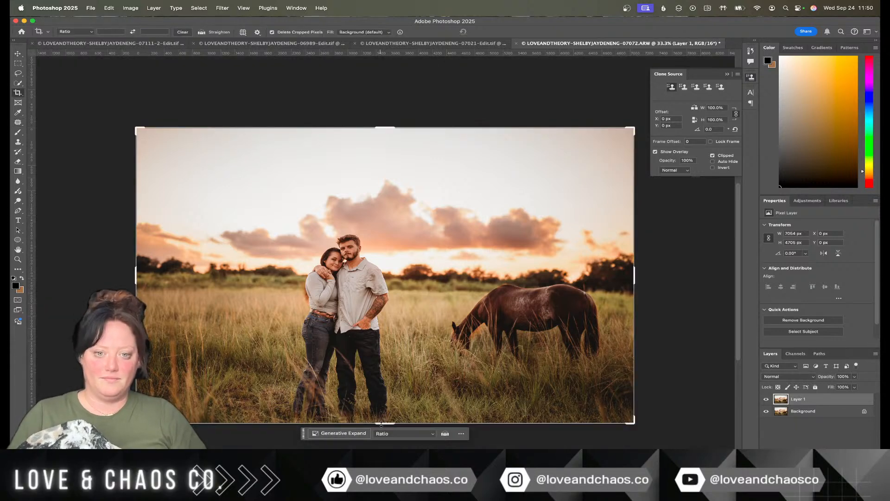
{"action": "left_click_drag", "start_coordinate": [383, 423], "coordinate": [385, 441]}
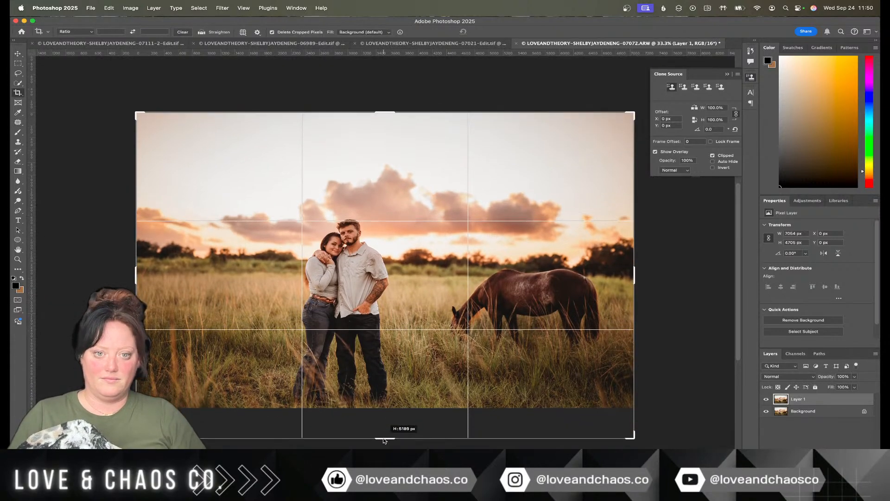
{"action": "key", "text": "Return"}
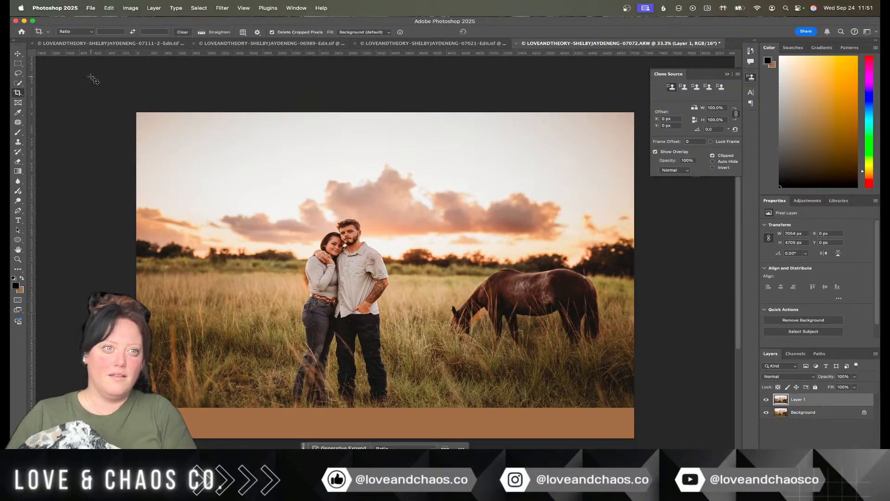
Step: Select the empty strip below the grass with a slight overlap and generatively fill it using the prompt "fill"
{"action": "left_click", "coordinate": [18, 63]}
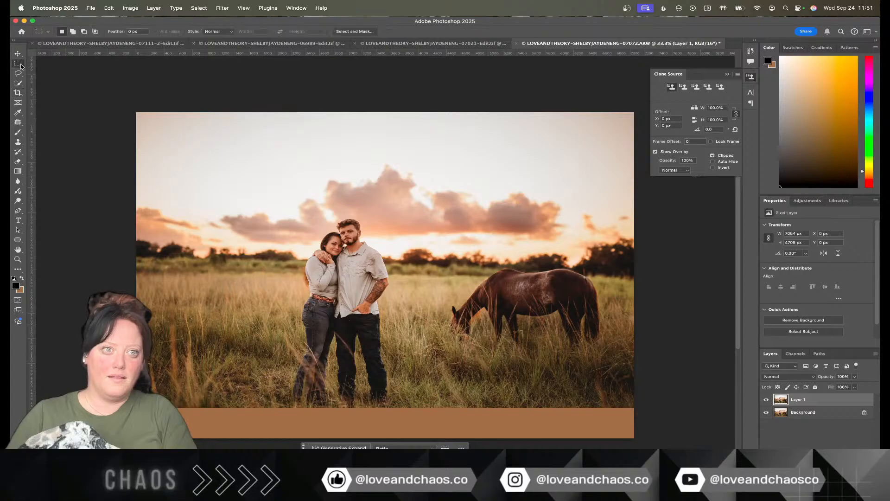
{"action": "left_click_drag", "start_coordinate": [137, 401], "coordinate": [634, 437]}
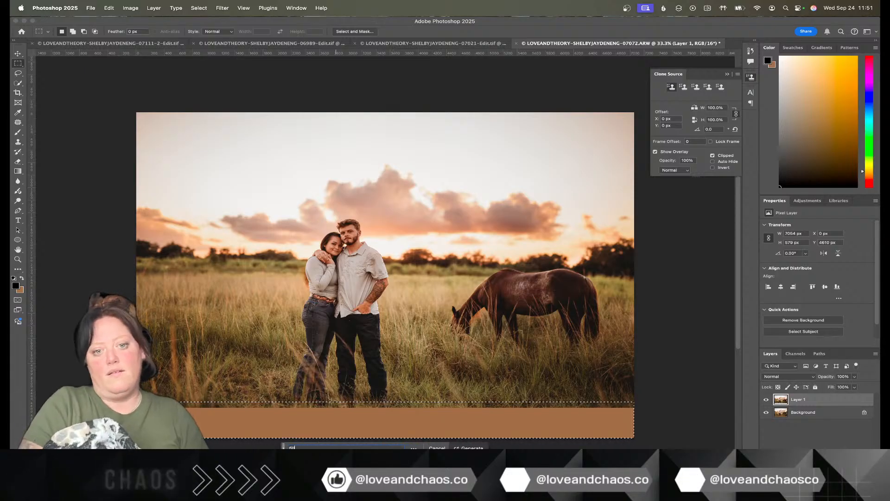
{"action": "key", "text": "Return"}
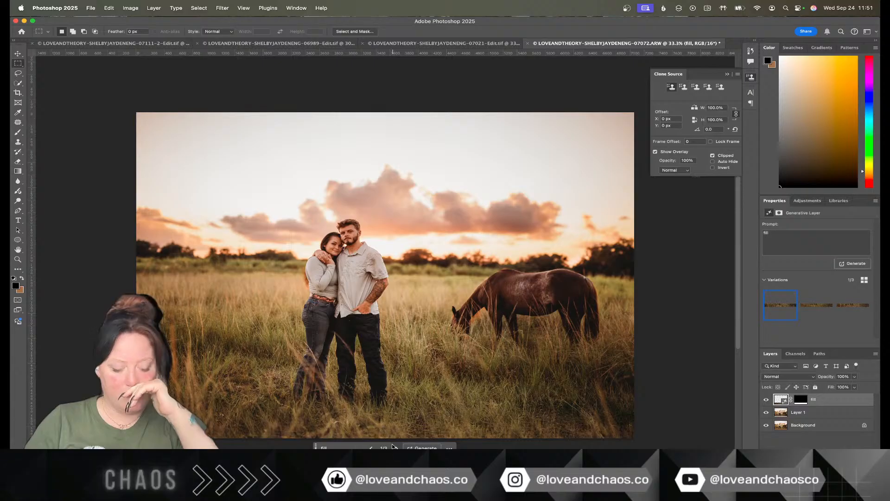
Step: Save the extended photo, inspect the generated grass around the couple's feet, and switch back to Lightroom Classic
{"action": "key", "text": "super+s"}
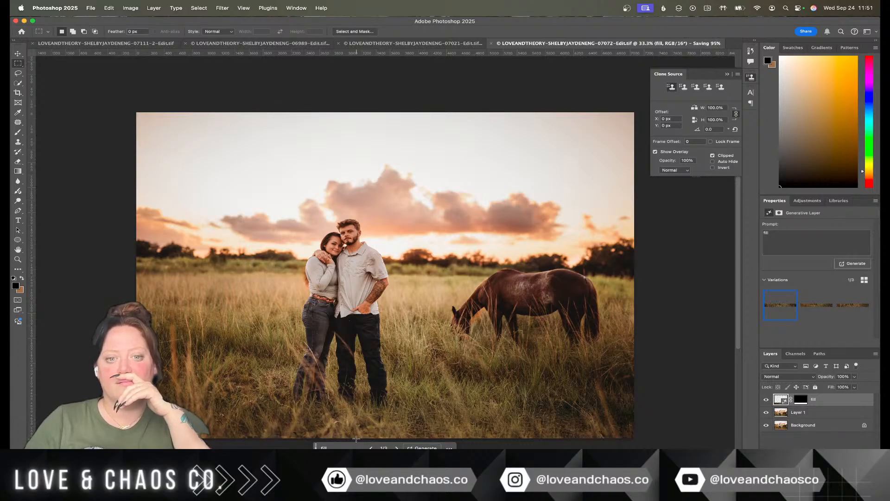
{"action": "scroll", "coordinate": [356, 438], "scroll_direction": "up", "scroll_amount": 10}
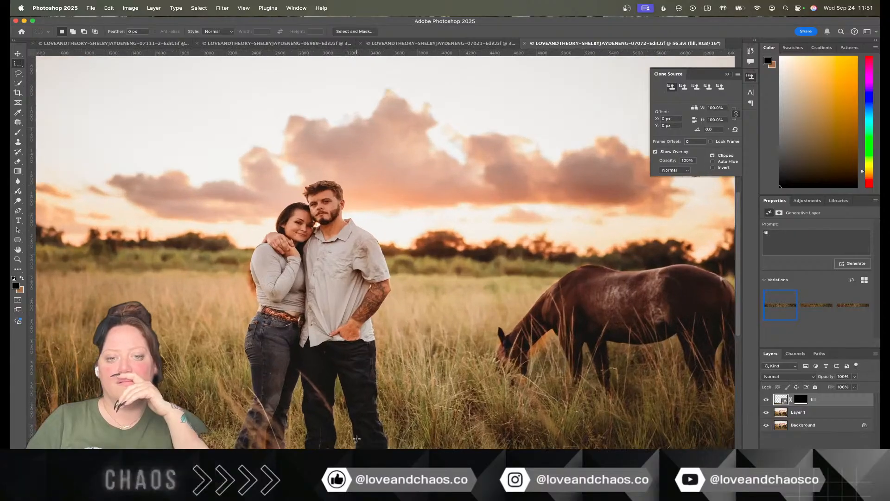
{"action": "scroll", "coordinate": [356, 438], "scroll_direction": "down", "scroll_amount": 3}
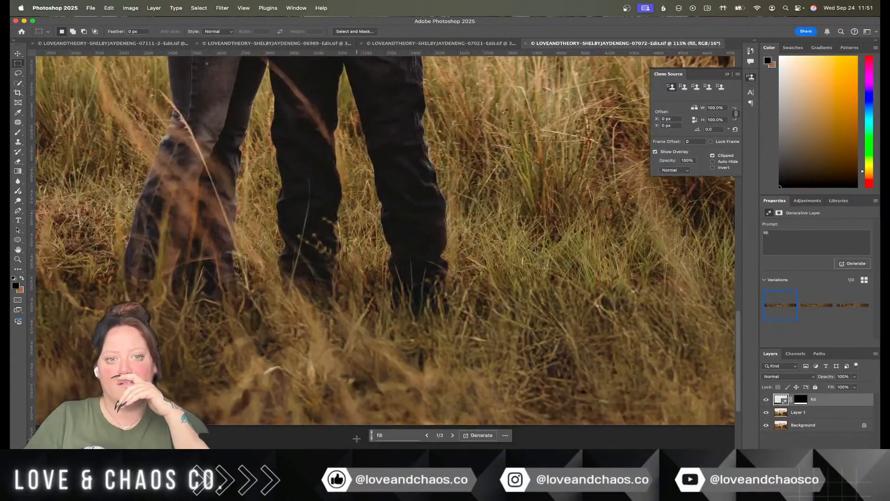
{"action": "scroll", "coordinate": [356, 438], "scroll_direction": "down", "scroll_amount": 8}
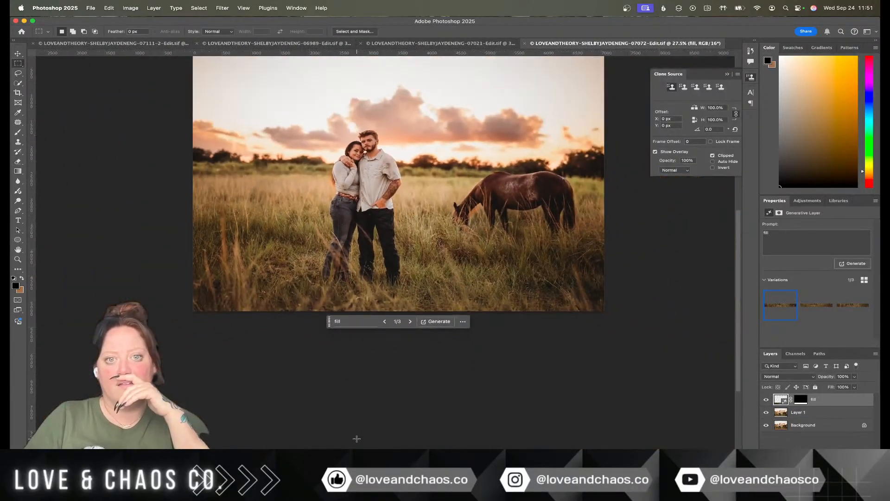
{"action": "key", "text": "cmd+Tab"}
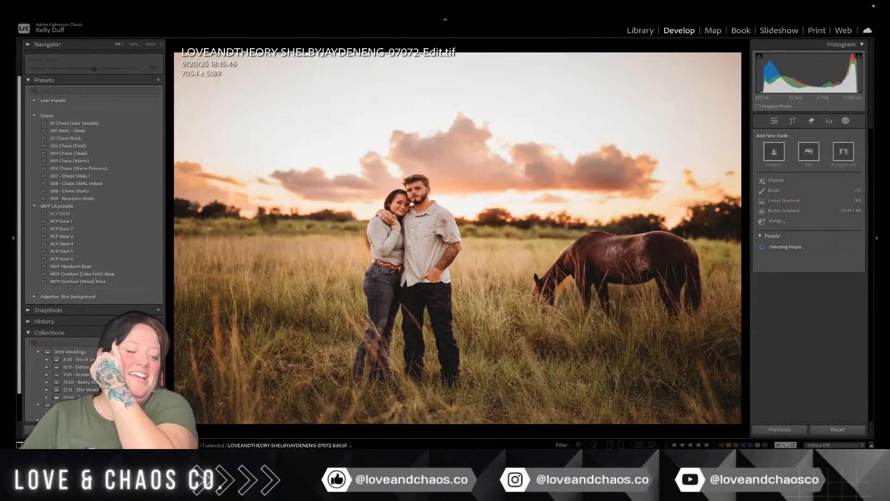
Step: Set the color label of the original 07072 raw photo to yellow
{"action": "key", "text": "Left"}
{"action": "key", "text": "7"}
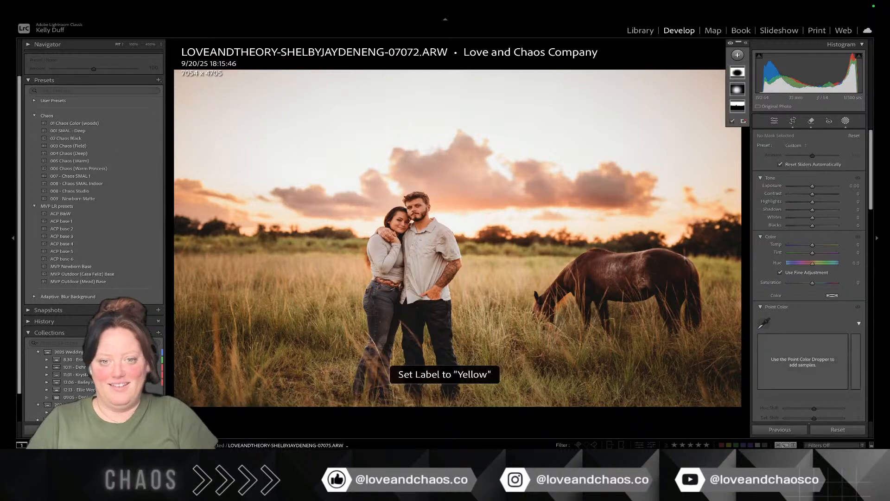
Step: On photo 07075, set the exposure to +0.05
{"action": "key", "text": "Right"}
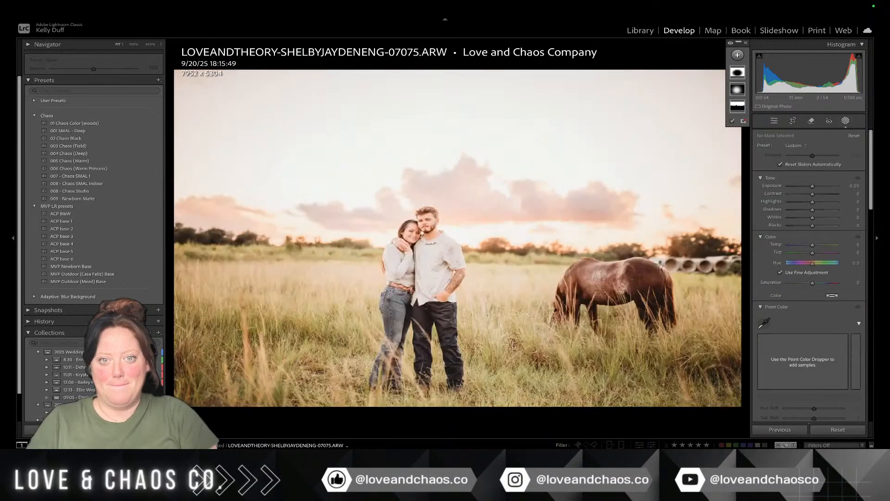
{"action": "left_click", "coordinate": [846, 122]}
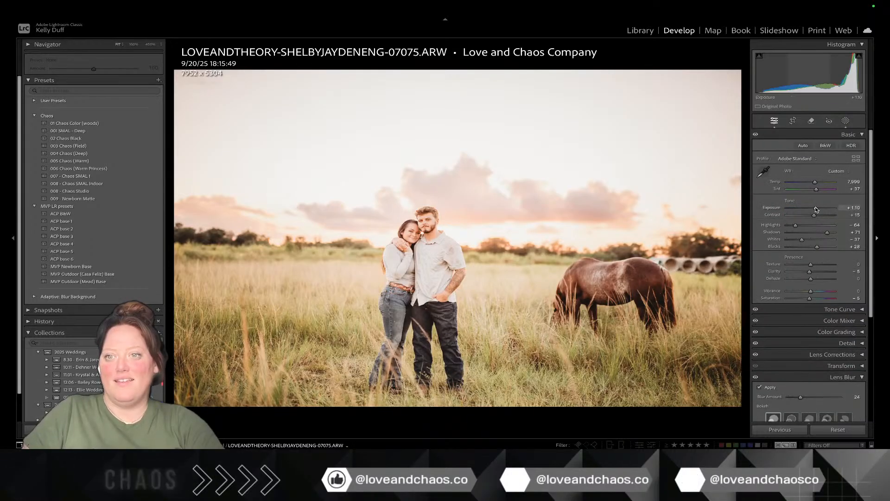
{"action": "left_click_drag", "start_coordinate": [815, 209], "coordinate": [810, 210]}
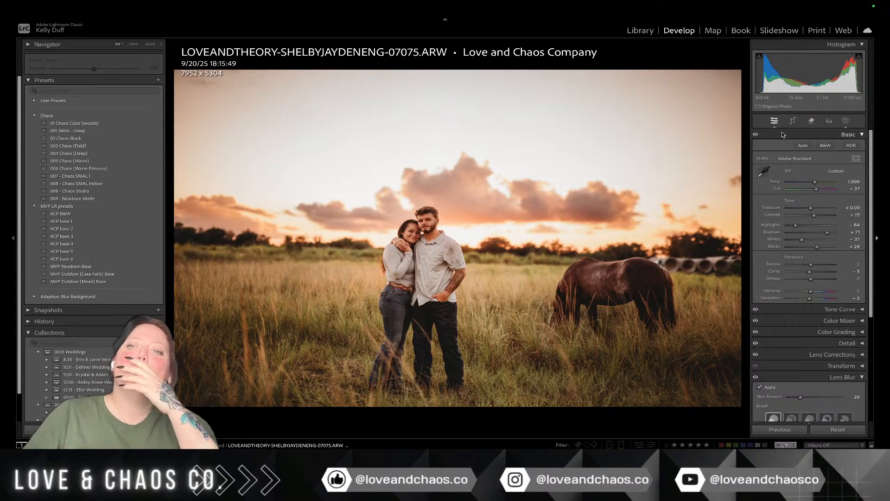
Step: Remove the concrete pipes behind the horse in photo 07075 with generative AI, using a smaller brush for the area near its back
{"action": "left_click", "coordinate": [811, 123]}
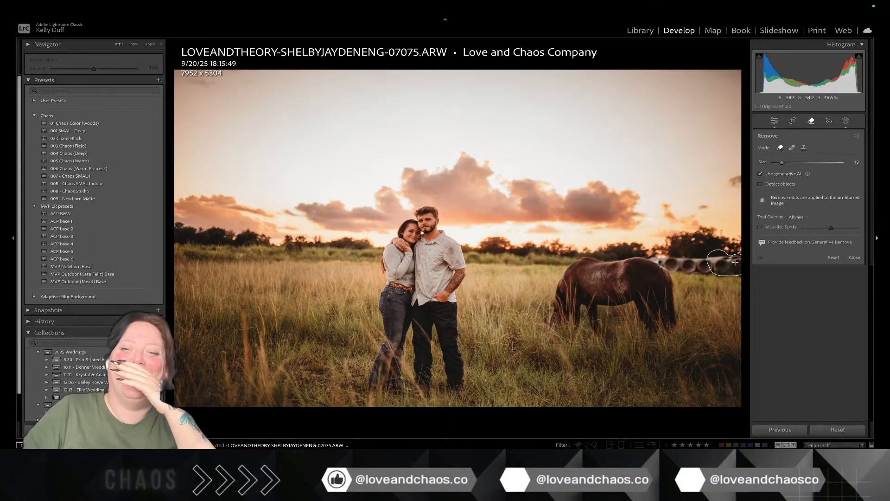
{"action": "left_click_drag", "start_coordinate": [718, 266], "coordinate": [723, 268]}
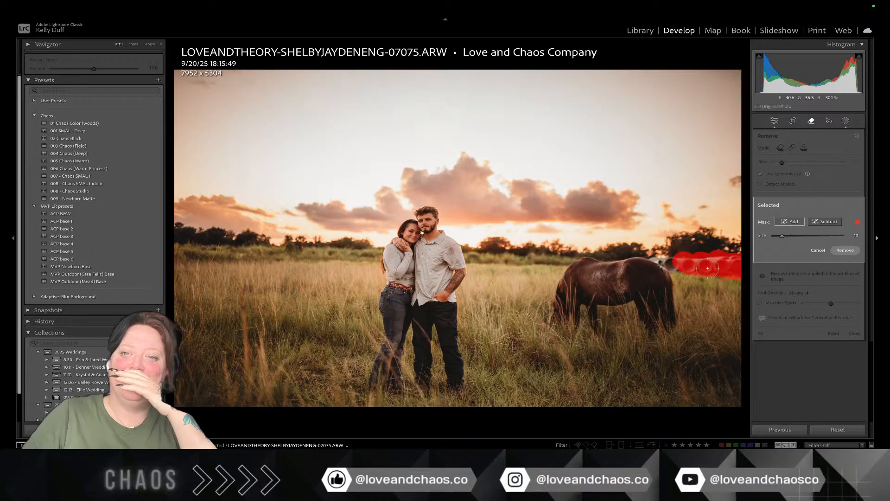
{"action": "key", "text": "bracketleft"}
{"action": "key", "text": "bracketleft"}
{"action": "key", "text": "bracketleft"}
{"action": "key", "text": "bracketleft"}
{"action": "key", "text": "bracketleft"}
{"action": "key", "text": "bracketleft"}
{"action": "key", "text": "bracketleft"}
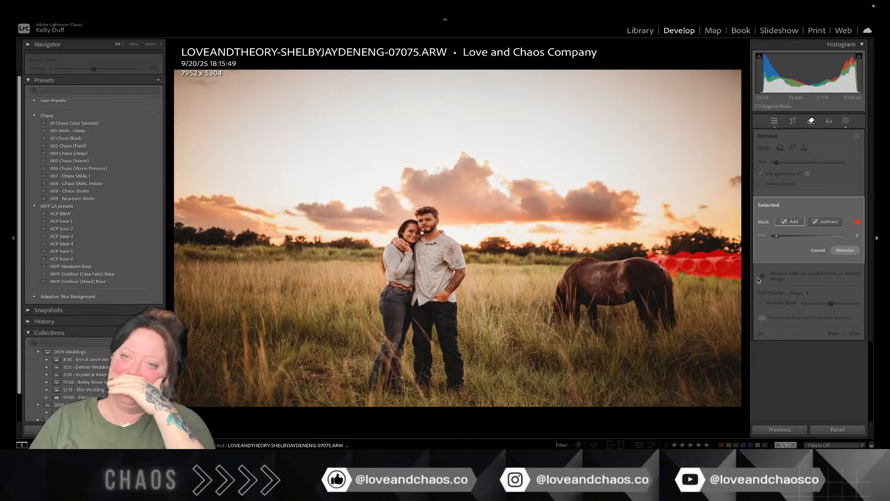
{"action": "left_click", "coordinate": [844, 250]}
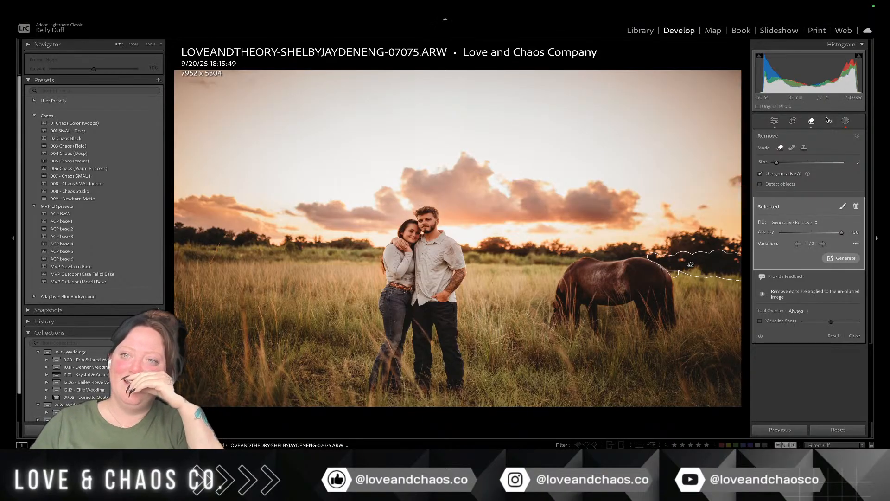
Step: Set the lens blur amount of photo 07075 to 30
{"action": "left_click", "coordinate": [812, 123]}
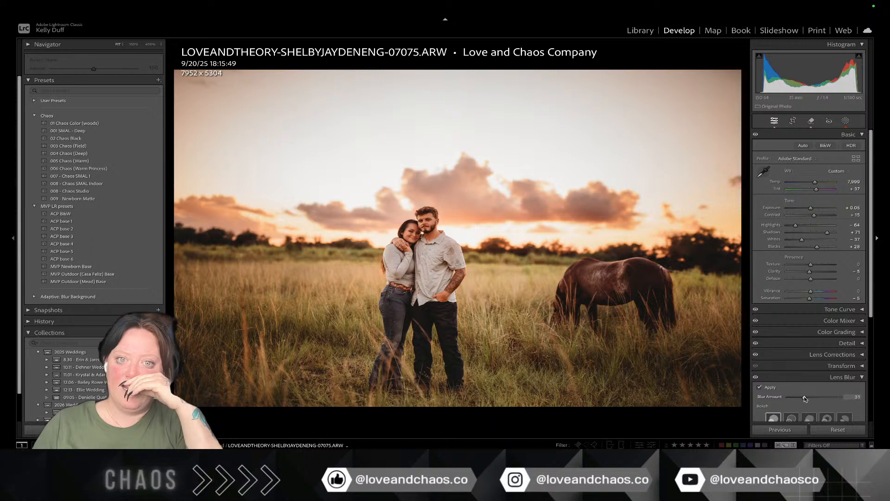
{"action": "left_click_drag", "start_coordinate": [804, 397], "coordinate": [803, 397]}
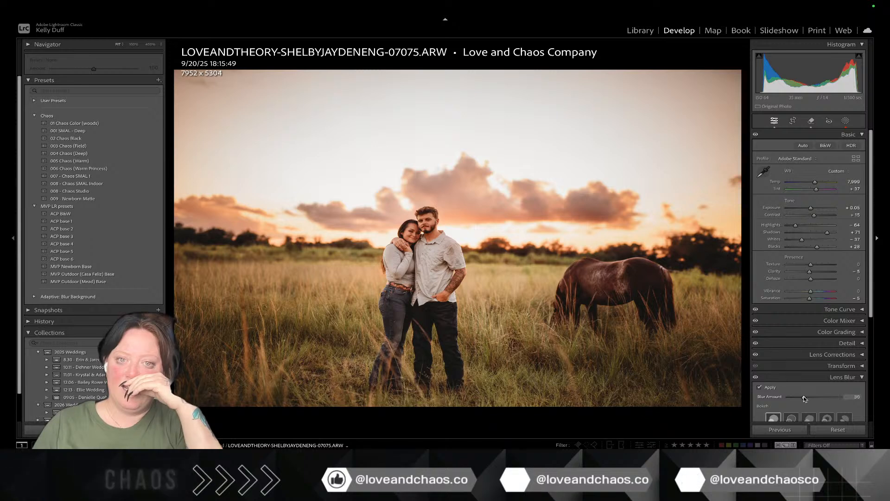
Step: Open photo 07075 in Adobe Photoshop 2025 and duplicate its background layer
{"action": "right_click", "coordinate": [417, 300]}
{"action": "mouse_move", "coordinate": [492, 315]}
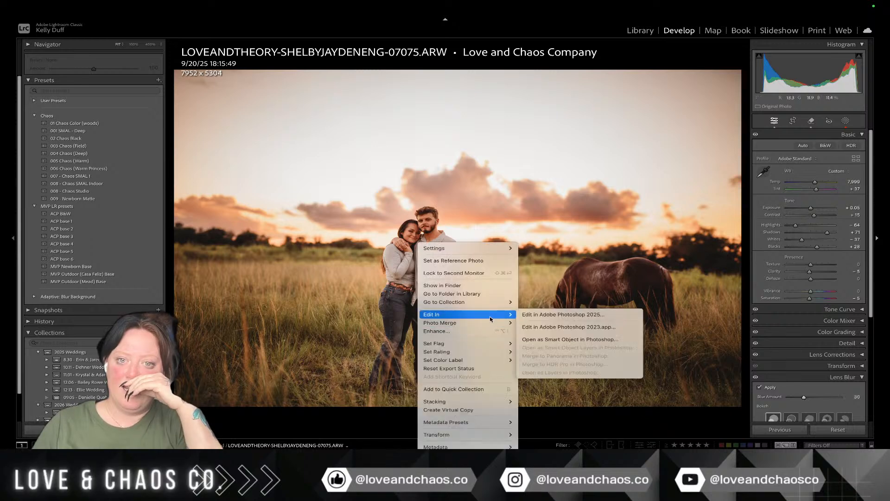
{"action": "left_click", "coordinate": [547, 315]}
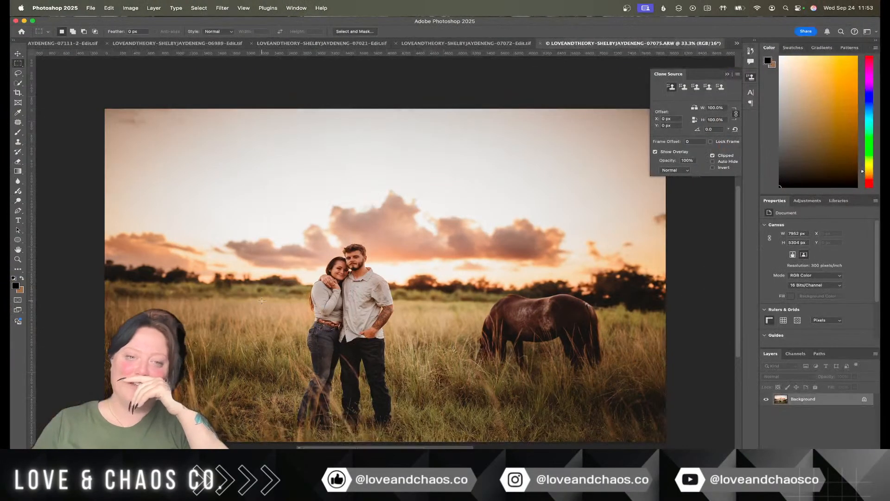
{"action": "key", "text": "super+j"}
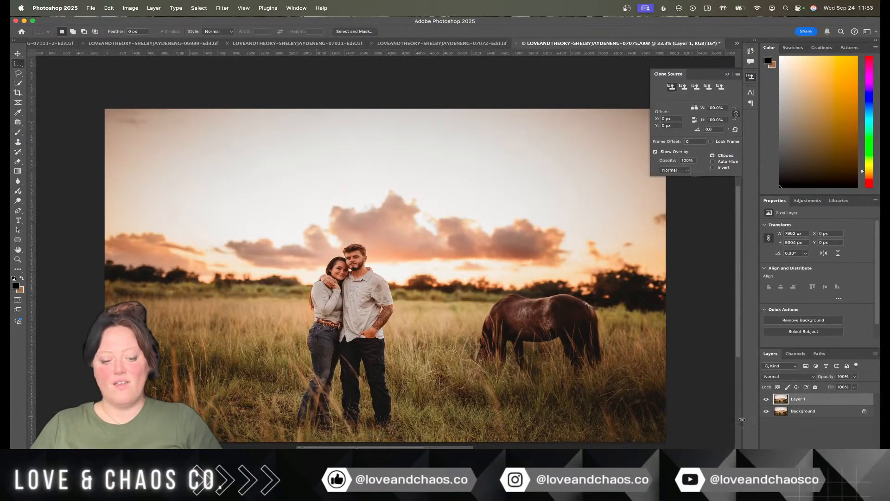
Step: Extend the canvas below the grass, fill the blank strip using Generative Fill with the prompt "fill", and save the photo
{"action": "key", "text": "c"}
{"action": "left_click_drag", "start_coordinate": [397, 443], "coordinate": [423, 447]}
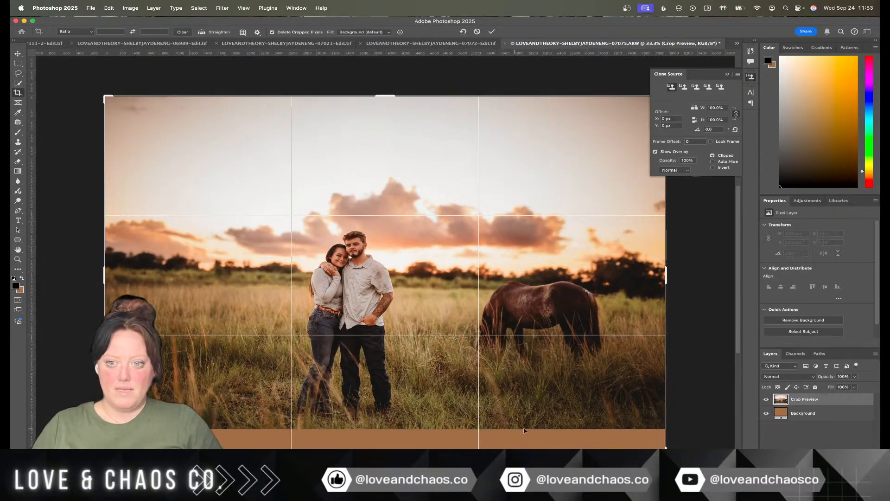
{"action": "left_click", "coordinate": [18, 64]}
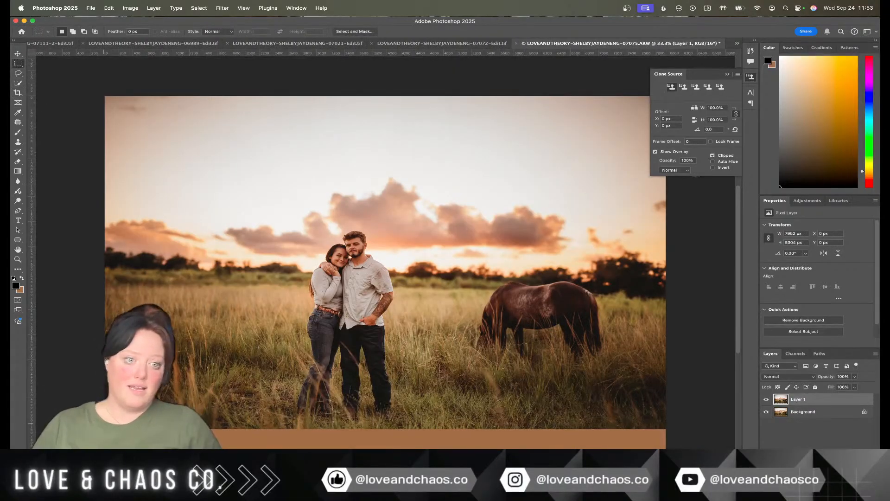
{"action": "left_click_drag", "start_coordinate": [106, 423], "coordinate": [665, 448]}
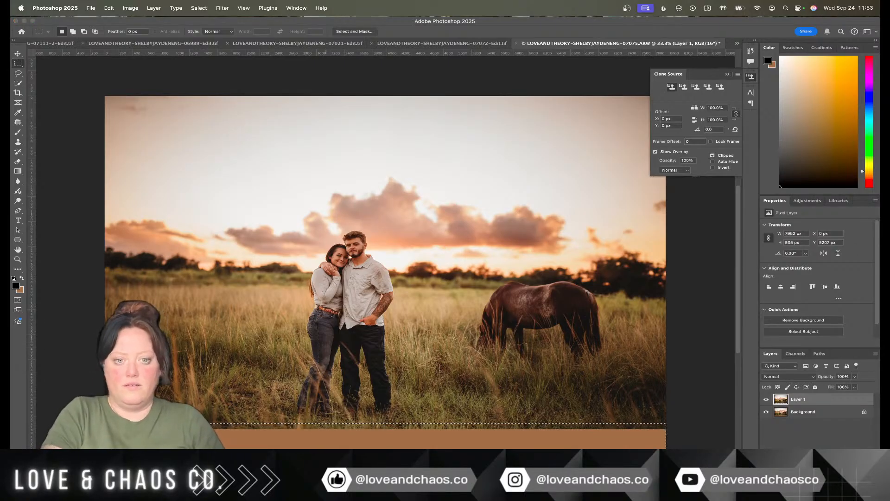
{"action": "key", "text": "Return"}
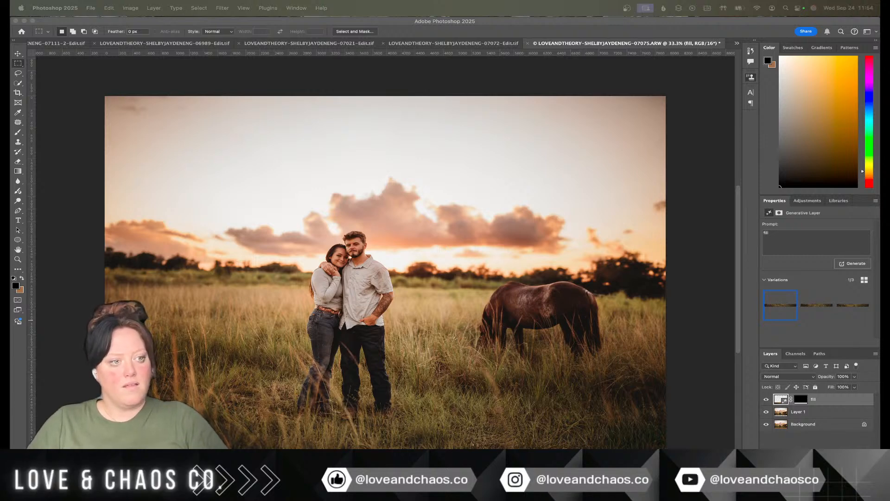
{"action": "left_click", "coordinate": [687, 317]}
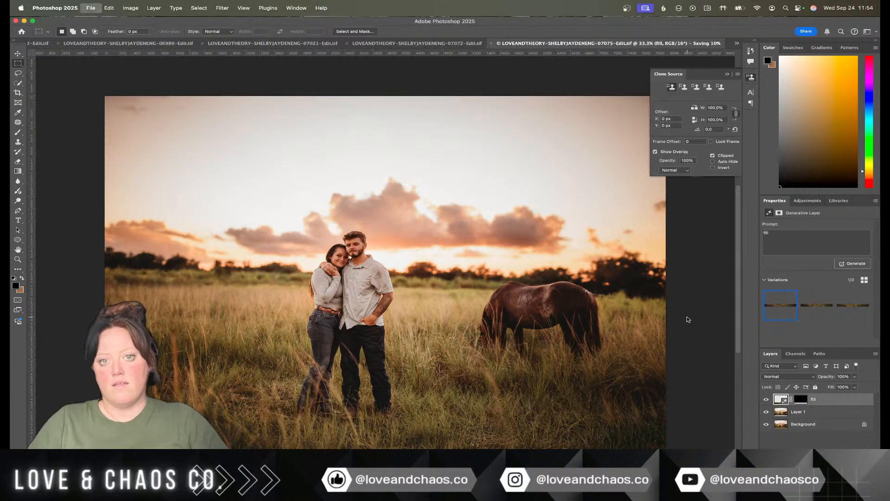
Step: Switch to Lightroom Classic and crop the edited 07075 photo to 7416 x 5021, placing the couple nearer the center
{"action": "key", "text": "ctrl+Right"}
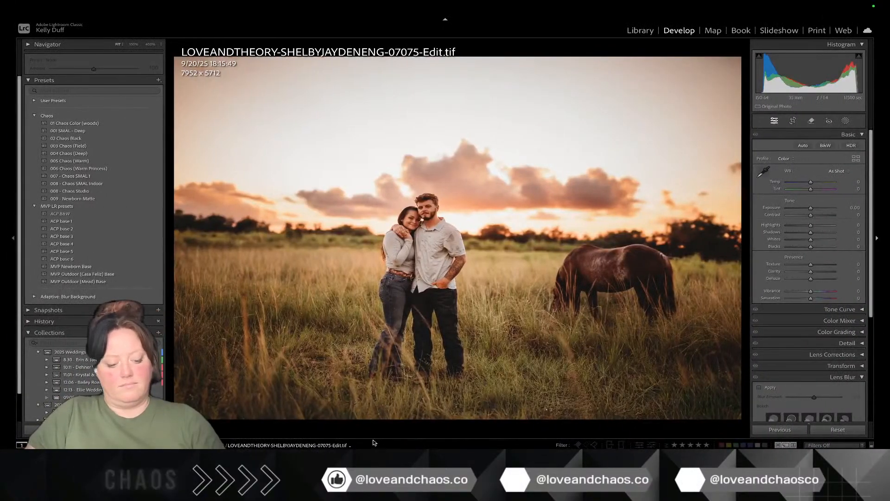
{"action": "key", "text": "r"}
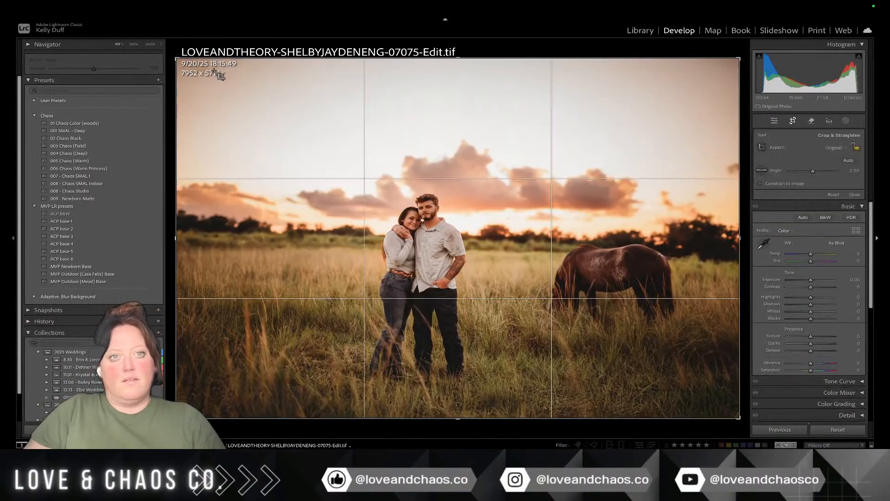
{"action": "left_click_drag", "start_coordinate": [177, 62], "coordinate": [197, 79]}
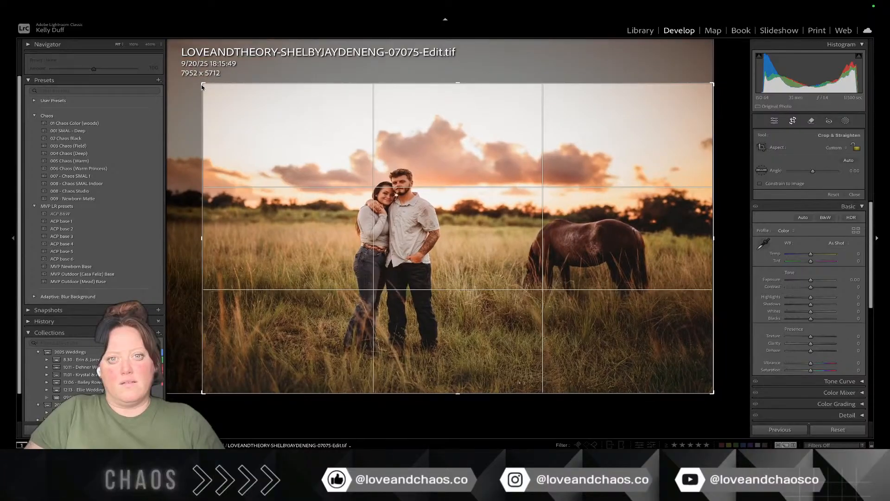
{"action": "left_click_drag", "start_coordinate": [248, 126], "coordinate": [310, 154]}
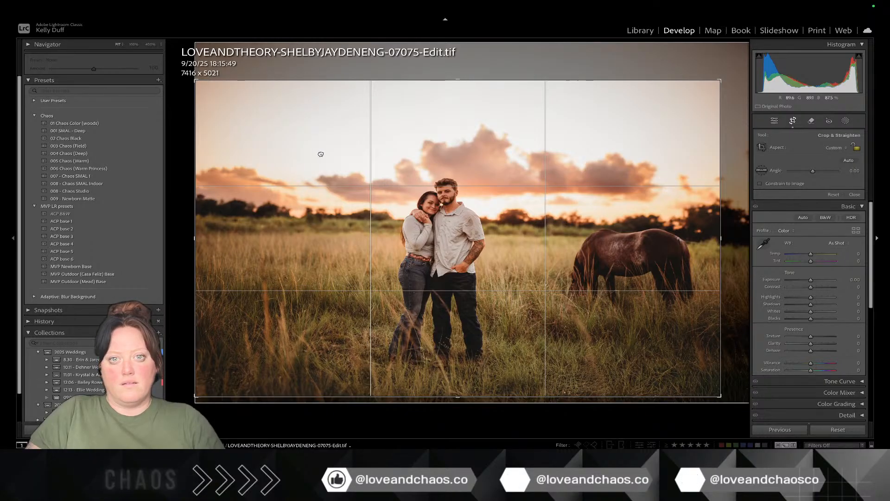
{"action": "key", "text": "Return"}
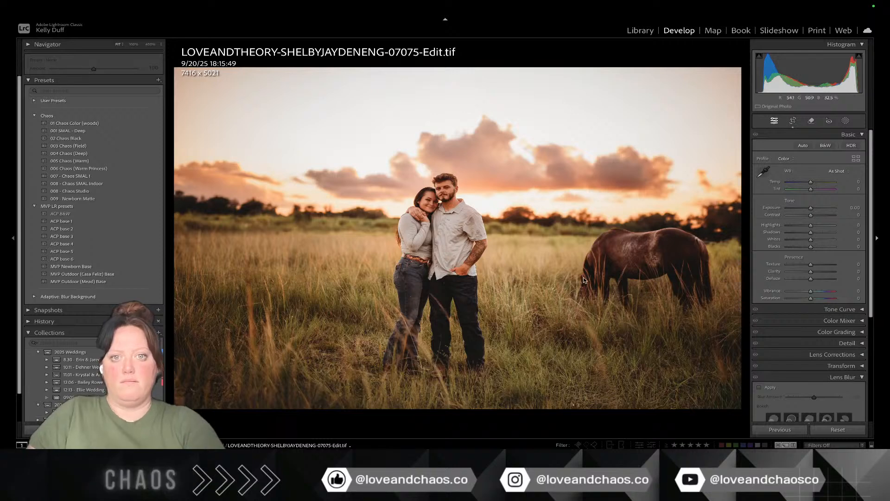
Step: Add a size 57 brush mask over the couple in the edited 07075 photo and set its exposure to 0.10
{"action": "left_click", "coordinate": [845, 121]}
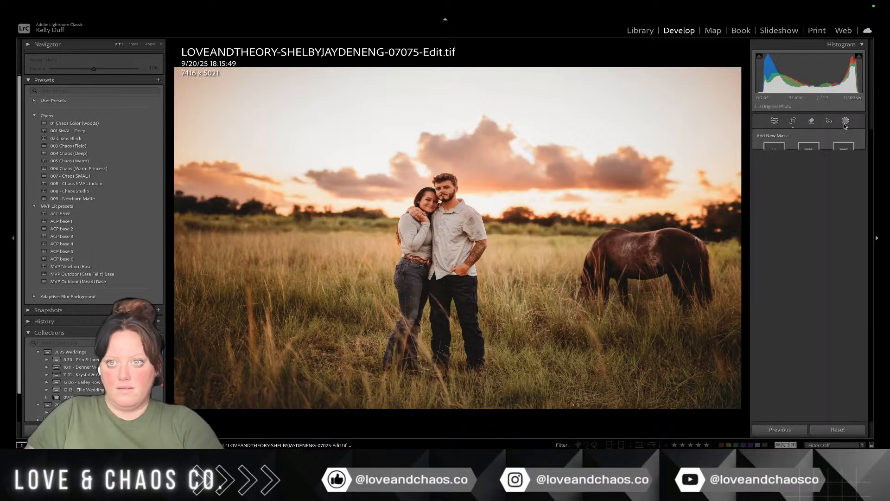
{"action": "left_click", "coordinate": [795, 193]}
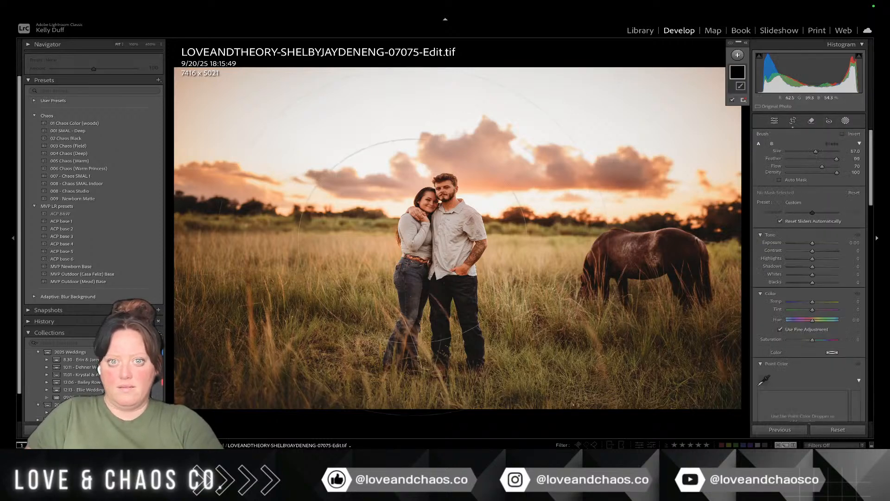
{"action": "left_click", "coordinate": [435, 286]}
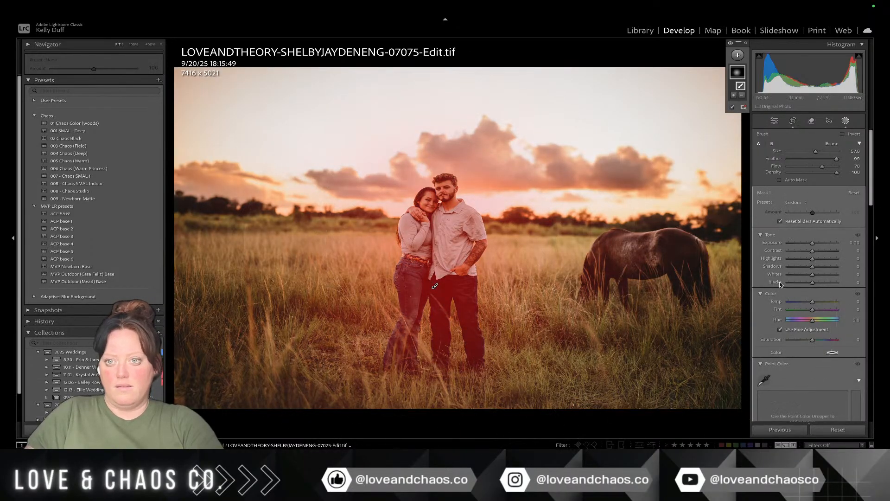
{"action": "left_click_drag", "start_coordinate": [812, 245], "coordinate": [812, 246]}
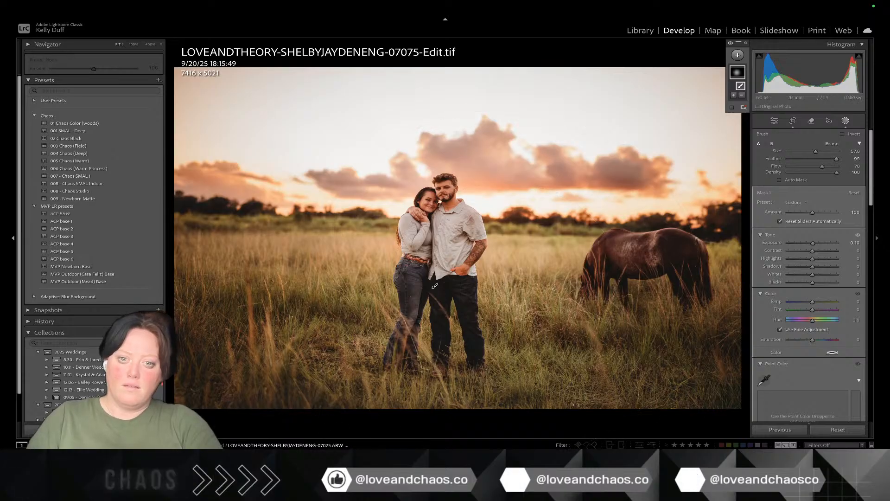
Step: On photo 07087, set the exposure to +0.25 and temperature to 8,803, and apply the 02 Chaos Black preset
{"action": "key", "text": "Left"}
{"action": "key", "text": "Right"}
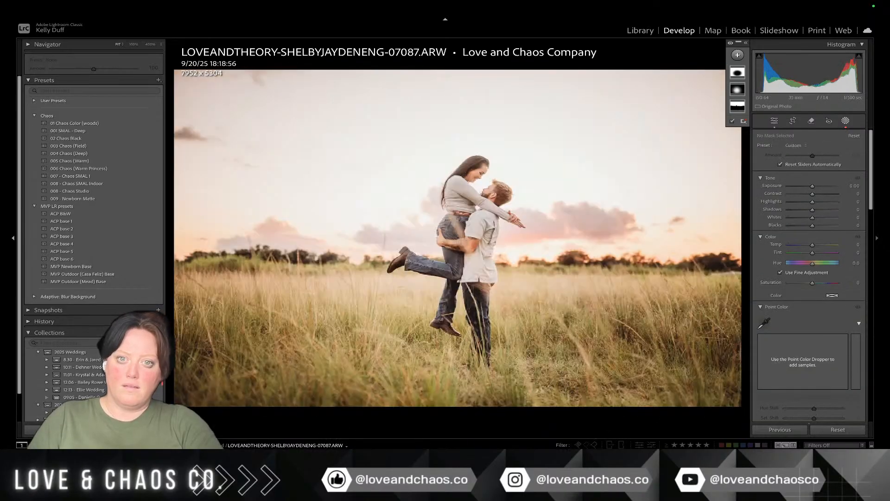
{"action": "left_click", "coordinate": [845, 121]}
{"action": "left_click_drag", "start_coordinate": [817, 212], "coordinate": [816, 184]}
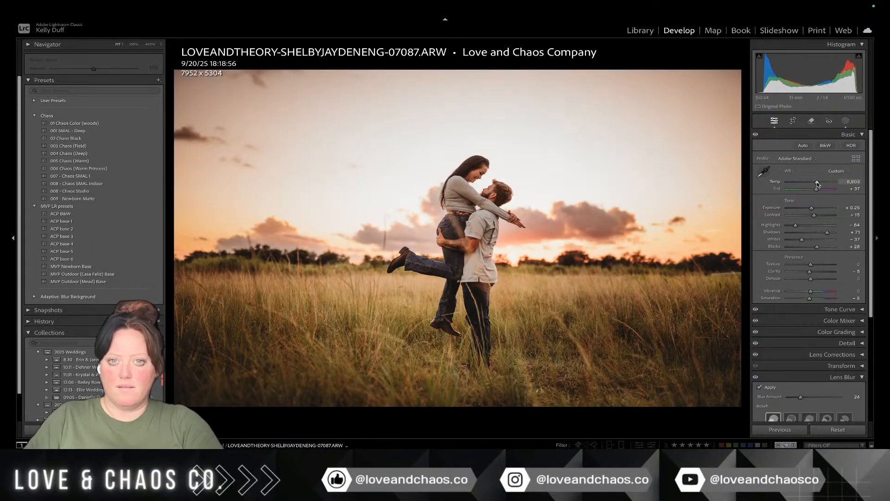
{"action": "left_click", "coordinate": [124, 136]}
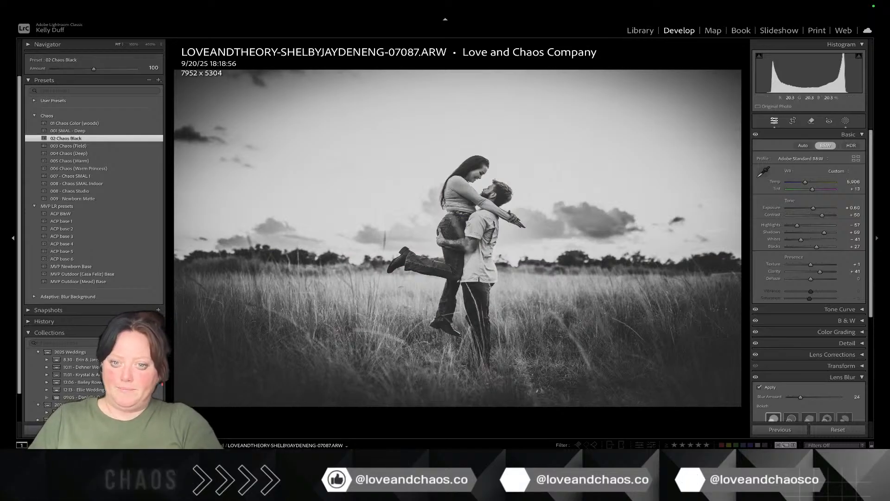
Step: Apply the 007 - Chaos SMAL 1 preset to photo 07099, with temperature 11,457 and tint +44
{"action": "key", "text": "Right"}
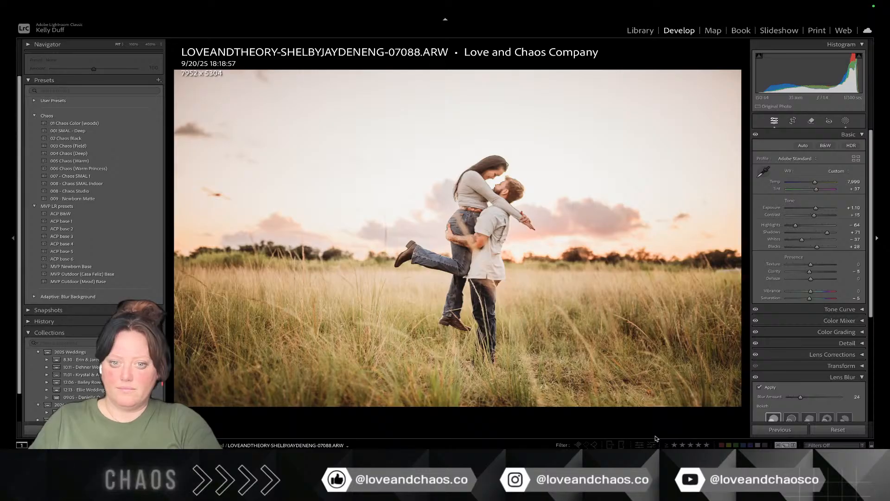
{"action": "key", "text": "Right"}
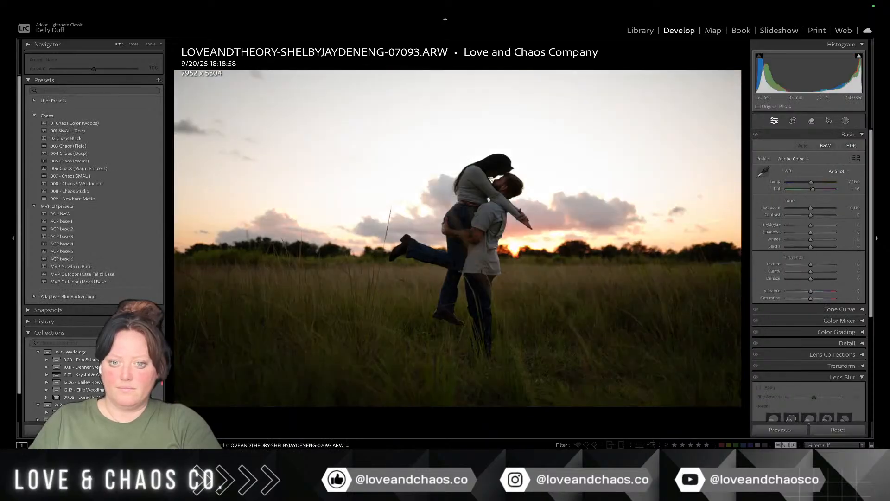
{"action": "key", "text": "Right"}
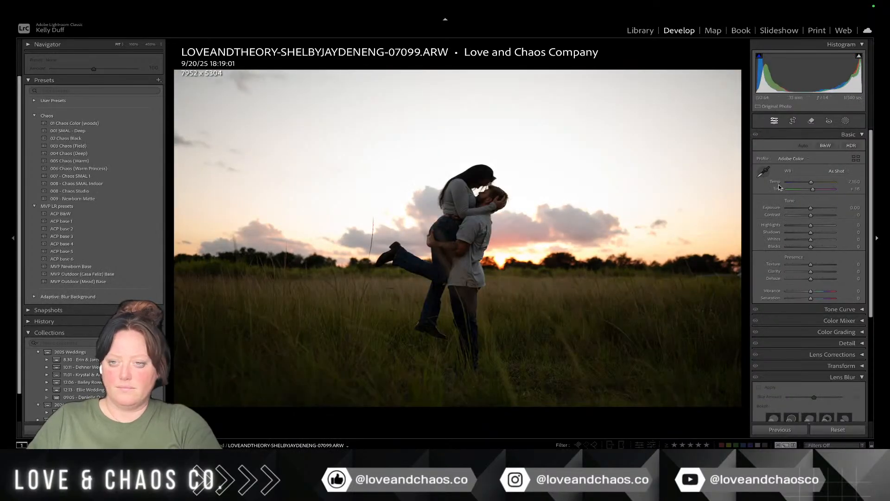
{"action": "left_click", "coordinate": [70, 175]}
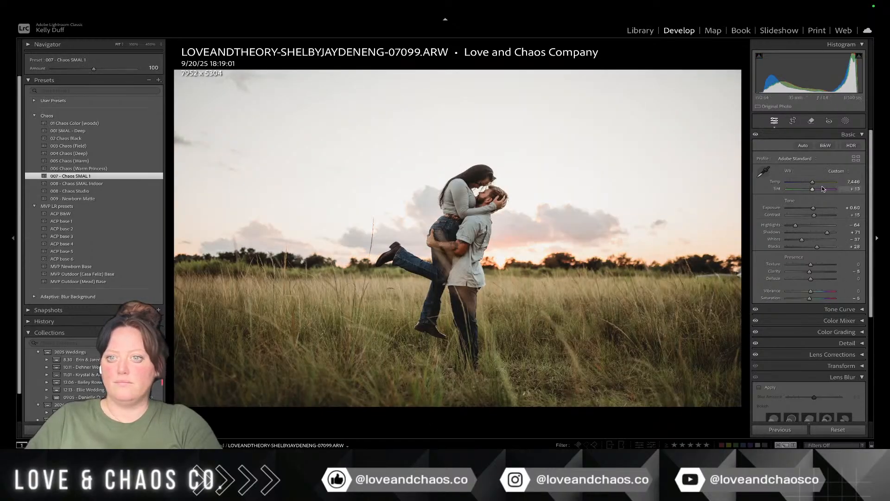
{"action": "left_click_drag", "start_coordinate": [815, 183], "coordinate": [824, 183]}
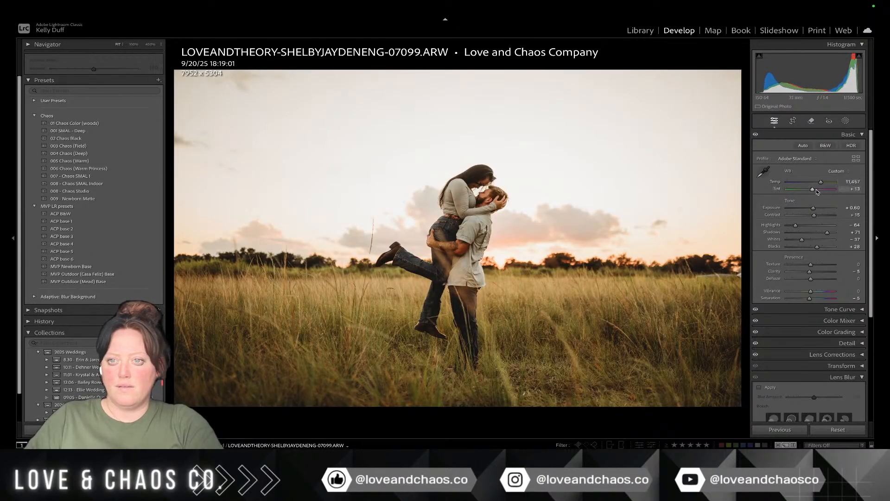
{"action": "left_click_drag", "start_coordinate": [815, 190], "coordinate": [819, 191]}
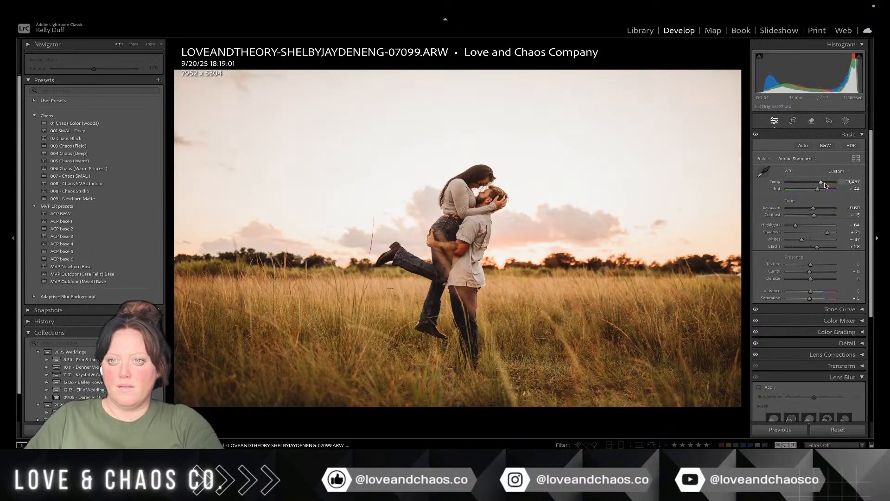
Step: Mask the sky in photo 07099, apply the Dark sky preset to the mask, and slightly lower its exposure
{"action": "left_click", "coordinate": [845, 121]}
{"action": "left_click", "coordinate": [801, 151]}
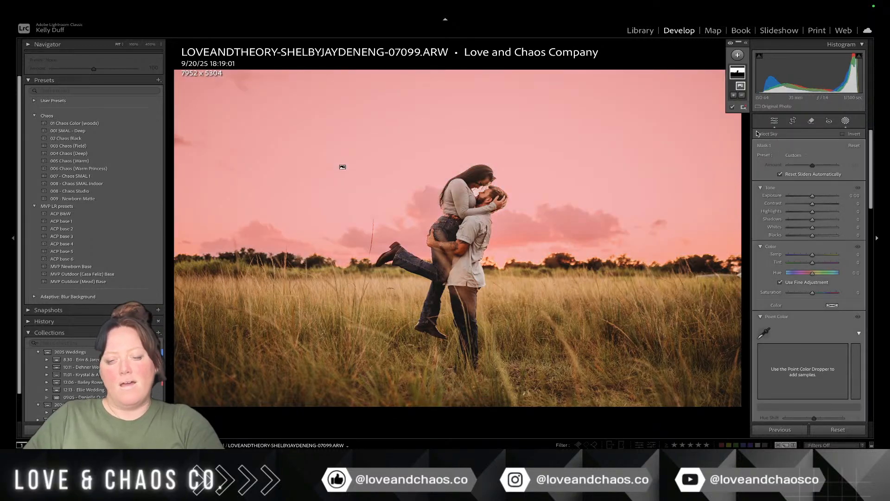
{"action": "left_click", "coordinate": [794, 155]}
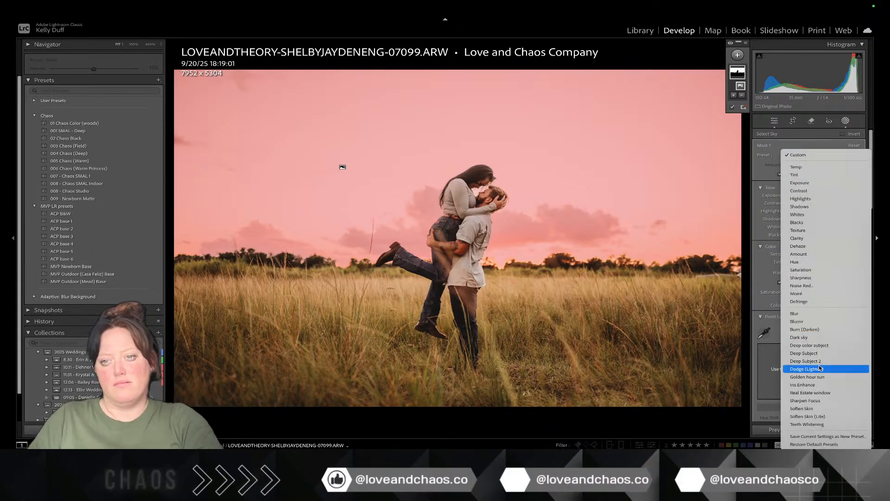
{"action": "left_click", "coordinate": [818, 338]}
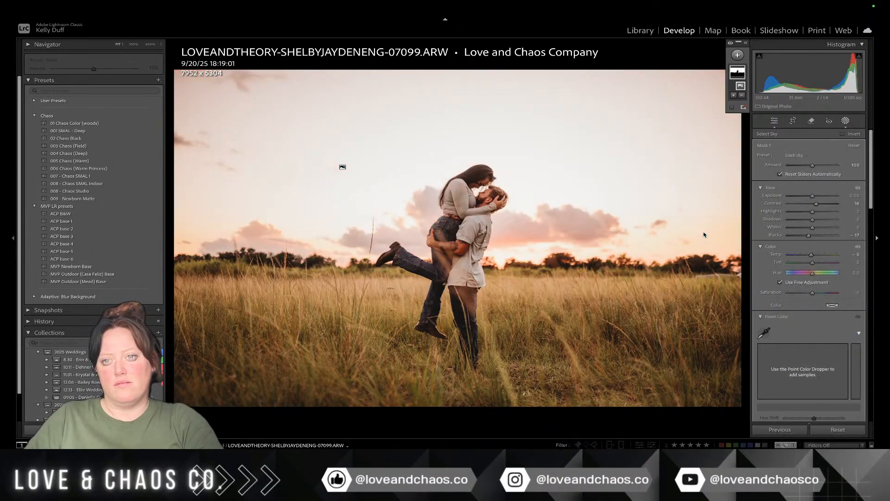
{"action": "left_click_drag", "start_coordinate": [813, 196], "coordinate": [811, 195]}
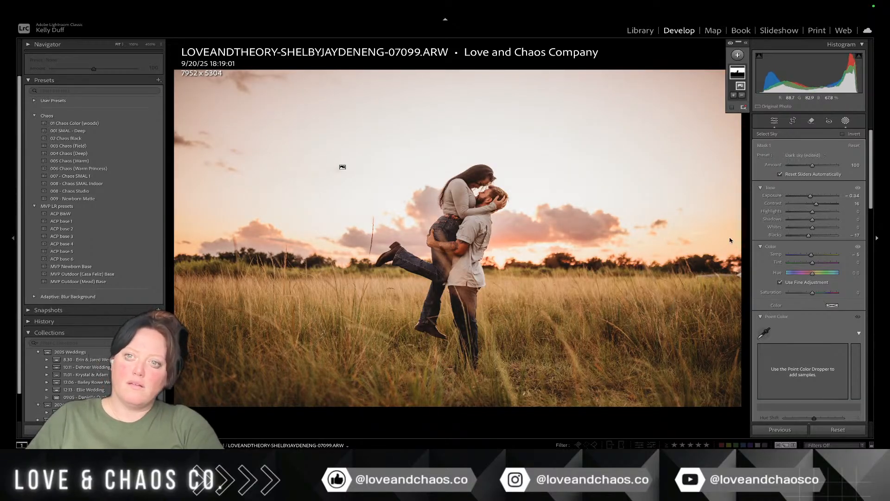
Step: Apply lens blur to photo 07099 with a blur amount of 28
{"action": "left_click", "coordinate": [793, 121]}
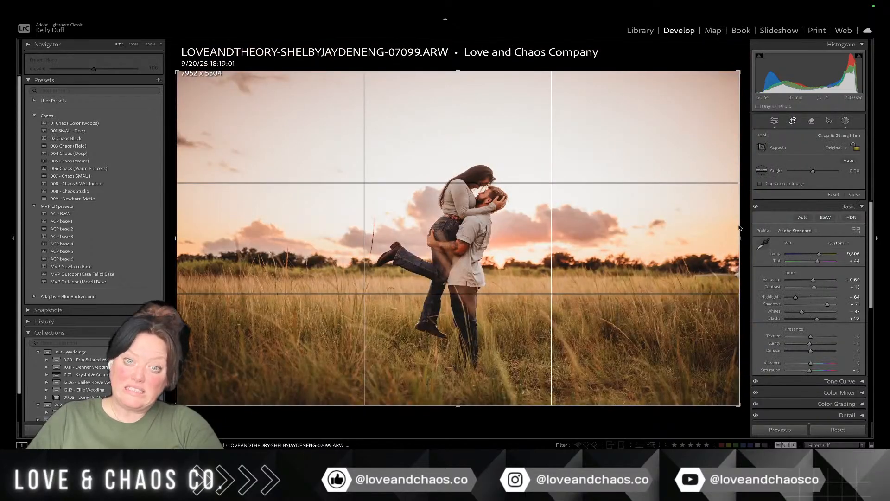
{"action": "key", "text": "r"}
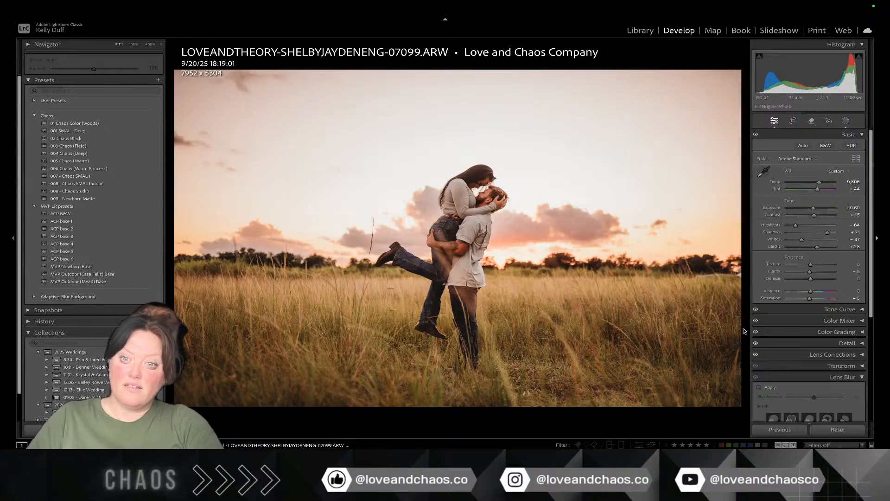
{"action": "left_click", "coordinate": [772, 387]}
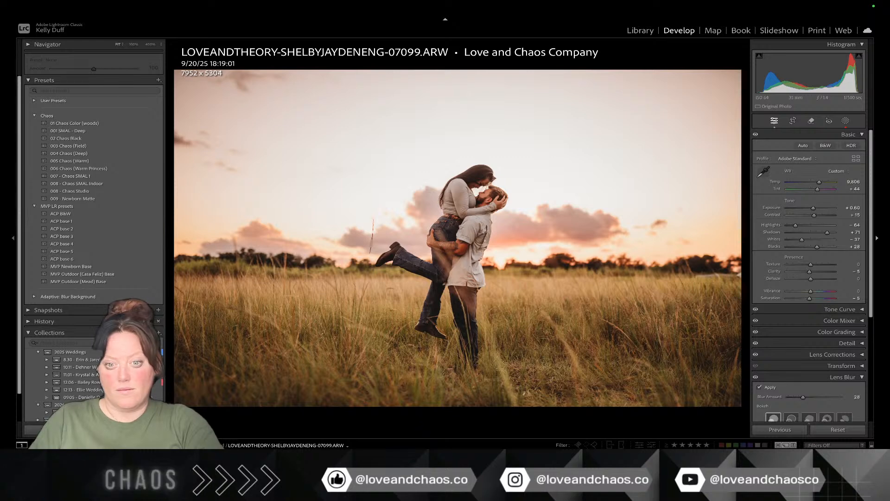
{"action": "key", "text": "Right"}
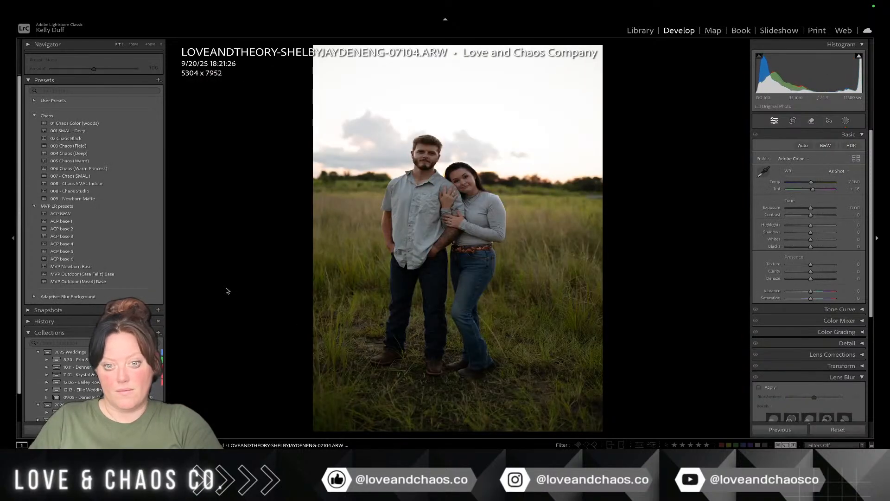
{"action": "key", "text": "Left"}
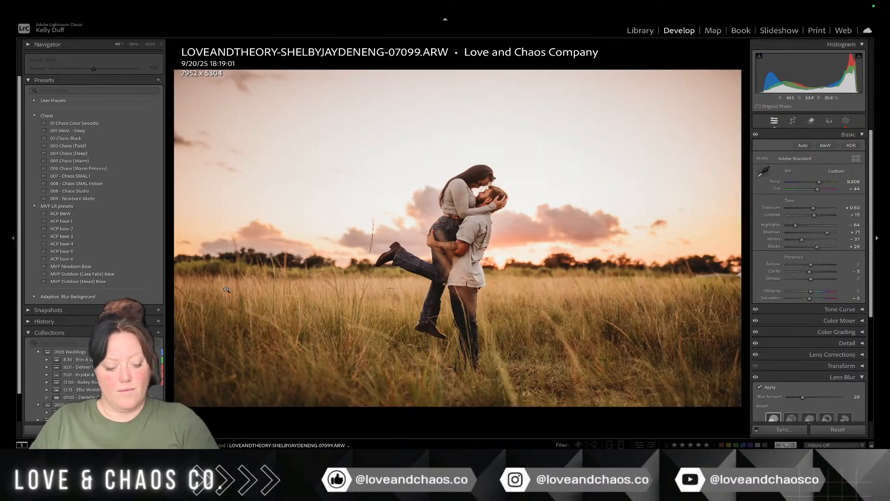
Step: Synchronize photo 07099's settings to the selected photos, and set photo 07104's exposure to +0.10 and temperature to 9,069
{"action": "key", "text": "super+shift+s"}
{"action": "key", "text": "Return"}
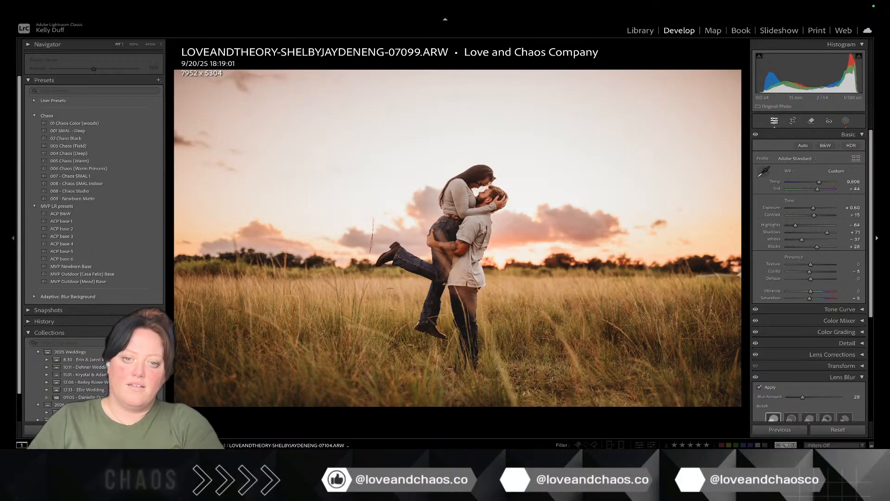
{"action": "key", "text": "Right"}
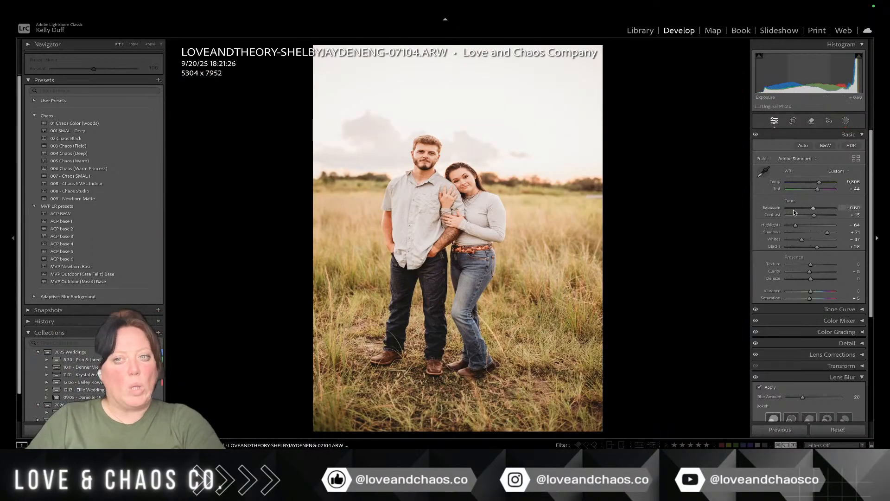
{"action": "left_click_drag", "start_coordinate": [814, 206], "coordinate": [811, 207]}
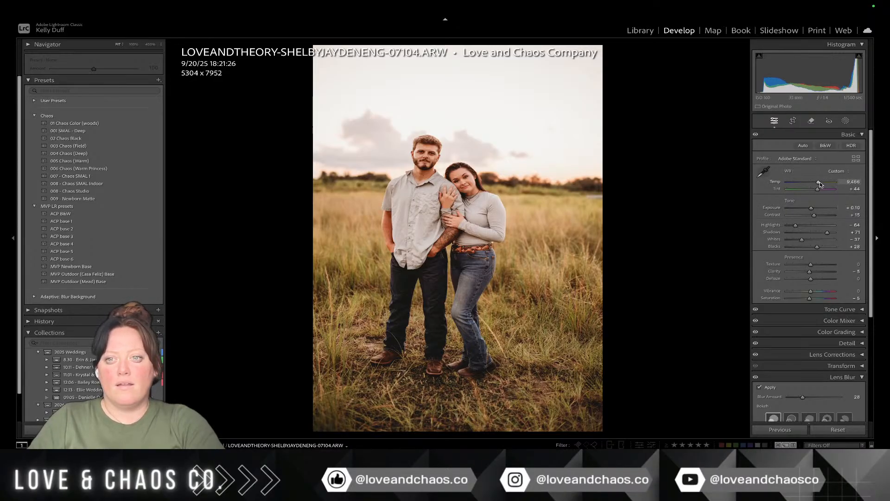
Step: Mask the sky in photo 07104, apply the Dark sky preset to the mask, and set its exposure to -0.31
{"action": "key", "text": "shift+w"}
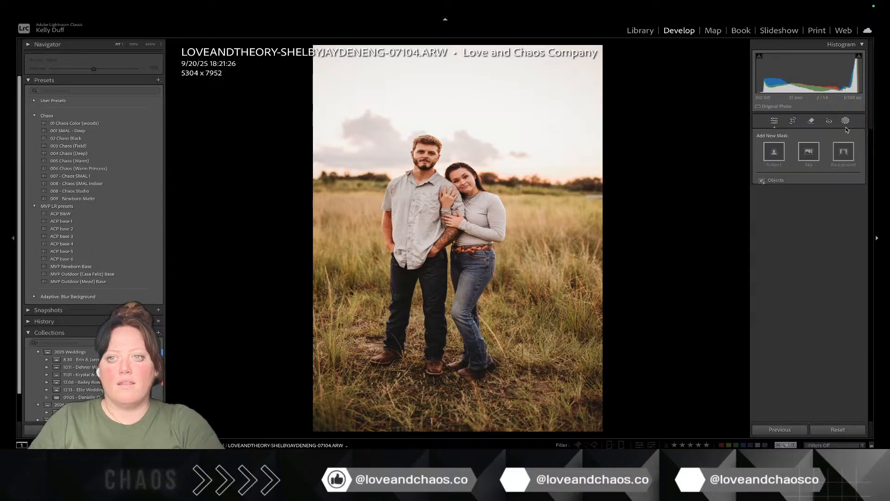
{"action": "left_click", "coordinate": [807, 157]}
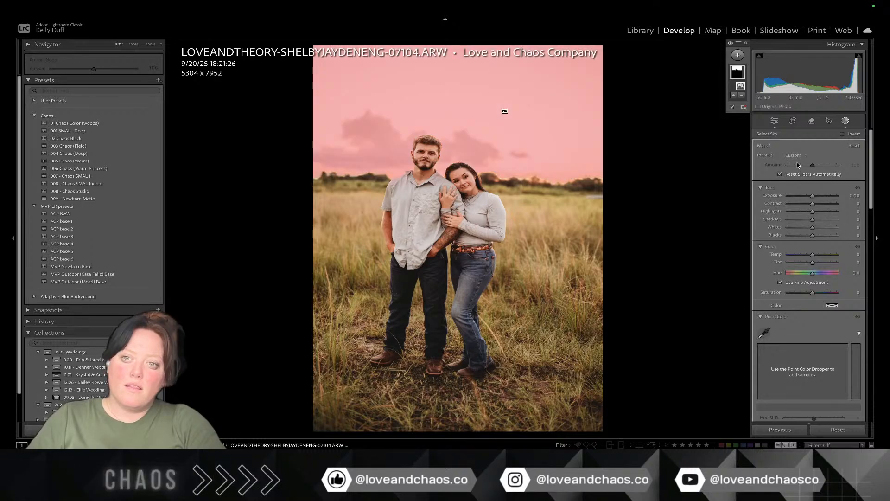
{"action": "left_click", "coordinate": [793, 157]}
{"action": "left_click", "coordinate": [798, 337]}
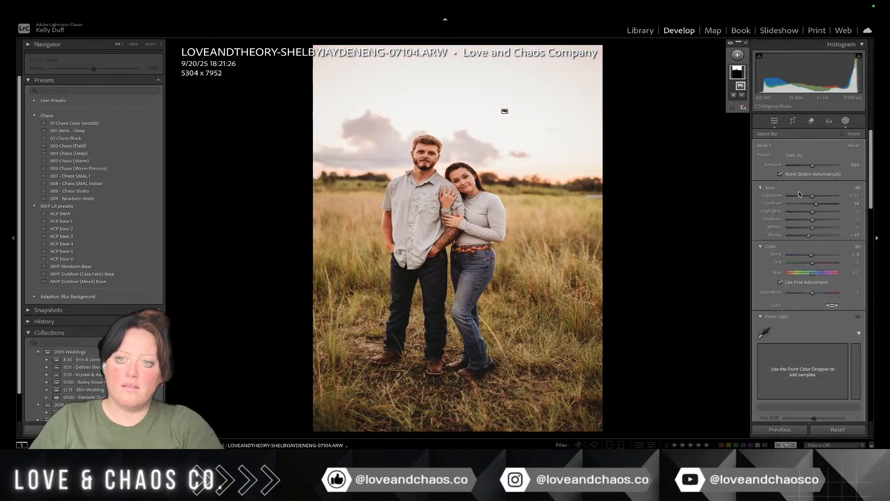
{"action": "left_click_drag", "start_coordinate": [812, 197], "coordinate": [810, 197]}
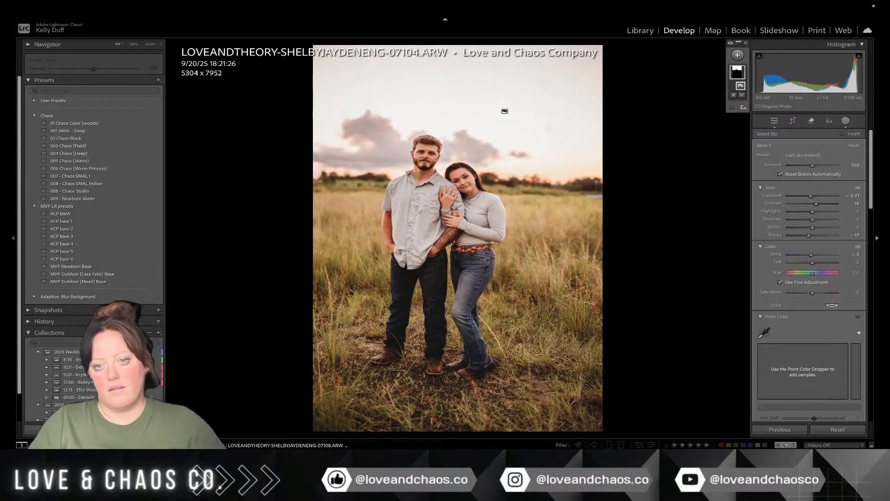
Step: Synchronize photo 07104's settings, including masking, to the other photos in the series, replacing their existing masks
{"action": "key", "text": "ctrl+a"}
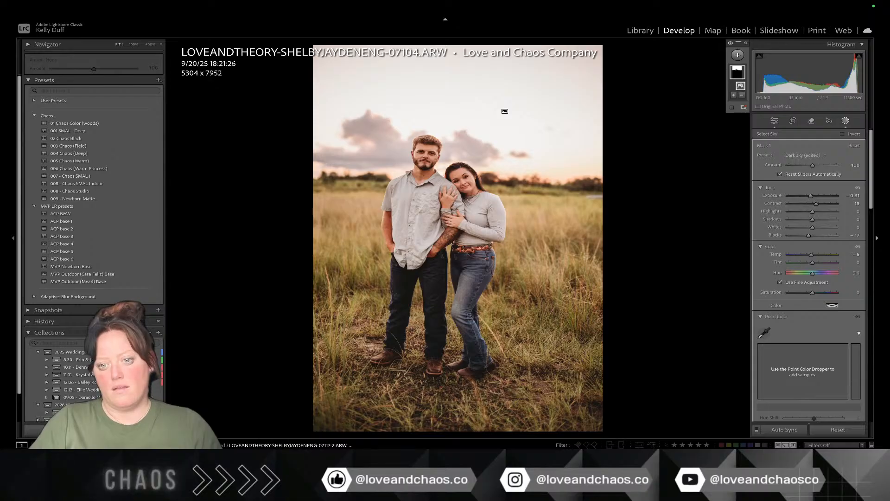
{"action": "key", "text": "ctrl+shift+s"}
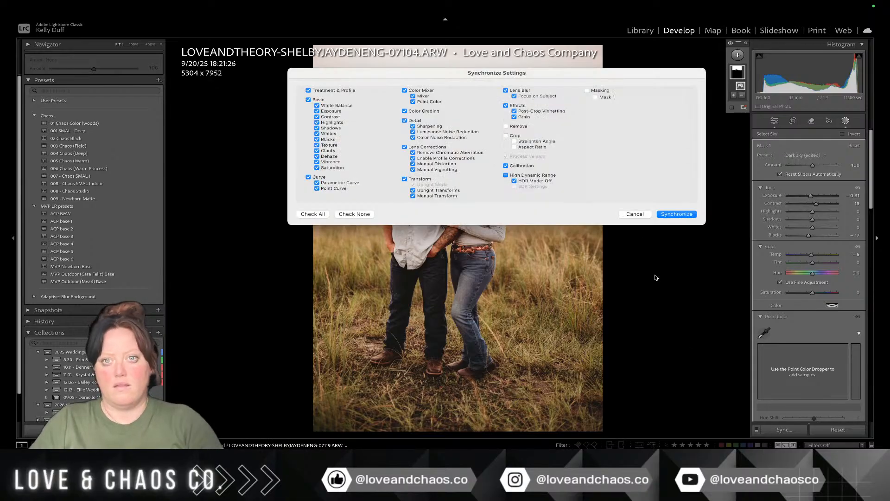
{"action": "left_click", "coordinate": [595, 91]}
{"action": "key", "text": "Return"}
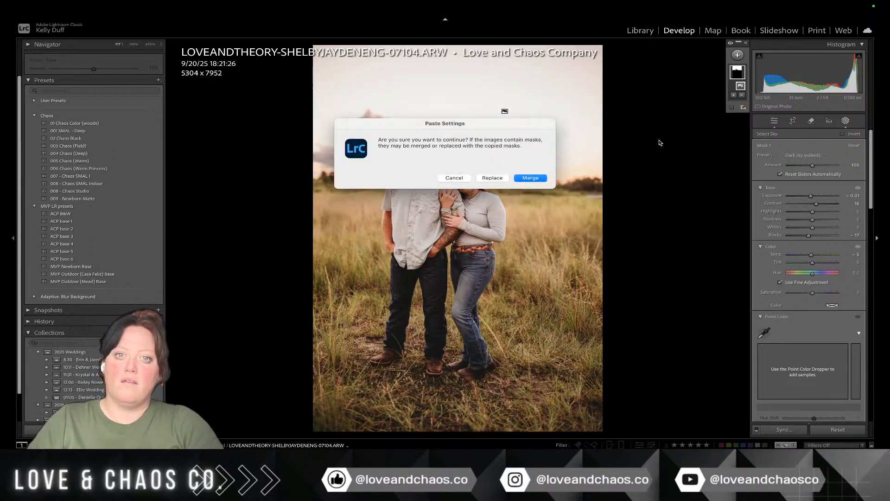
{"action": "left_click", "coordinate": [492, 178]}
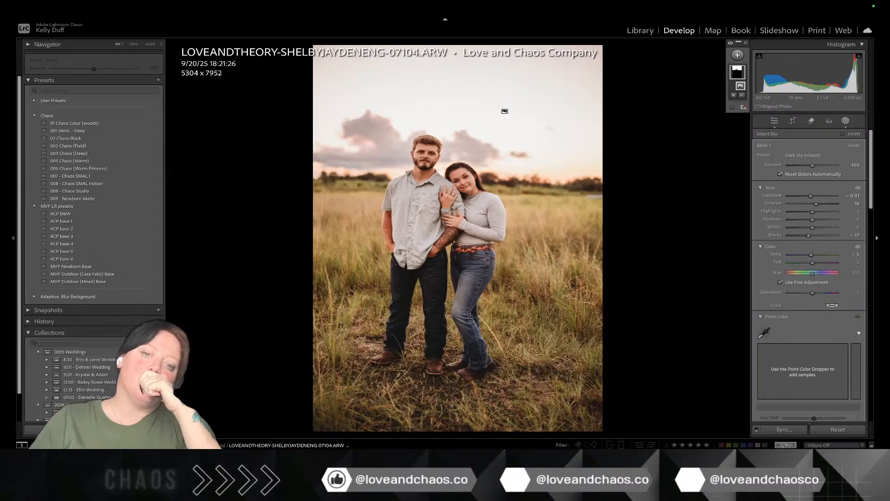
Step: Remove the white trailer and the pipes behind the horse in photo 07108 with generative Remove
{"action": "key", "text": "Right"}
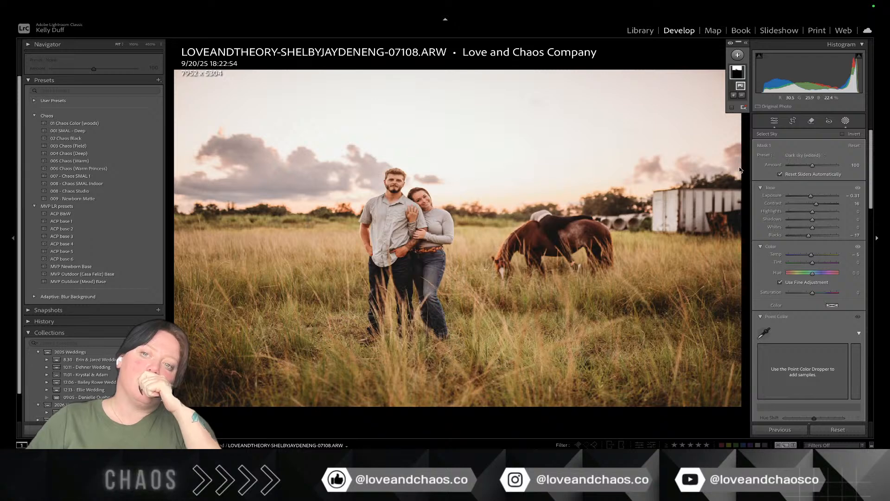
{"action": "key", "text": "q"}
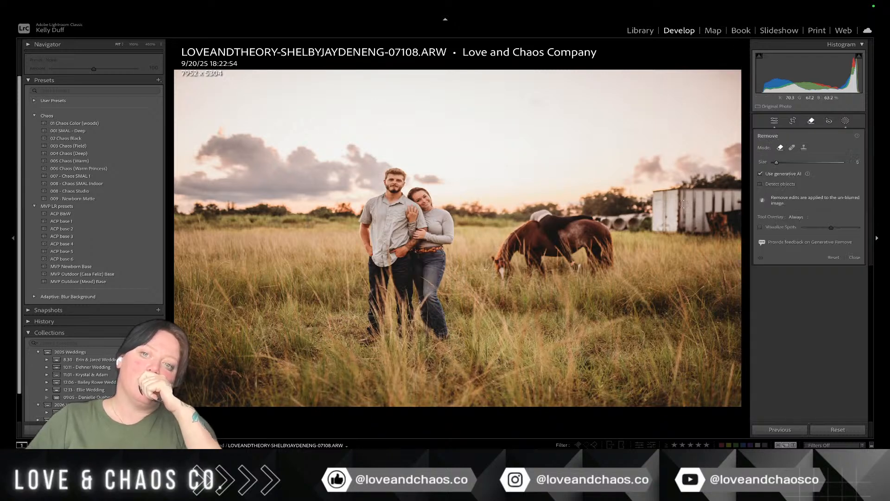
{"action": "mouse_move", "coordinate": [661, 196]}
{"action": "left_mouse_down"}
{"action": "mouse_move", "coordinate": [662, 245]}
{"action": "mouse_move", "coordinate": [667, 234]}
{"action": "mouse_move", "coordinate": [730, 230]}
{"action": "mouse_move", "coordinate": [671, 228]}
{"action": "mouse_move", "coordinate": [756, 223]}
{"action": "mouse_move", "coordinate": [650, 209]}
{"action": "mouse_move", "coordinate": [763, 197]}
{"action": "mouse_move", "coordinate": [662, 193]}
{"action": "left_mouse_up"}
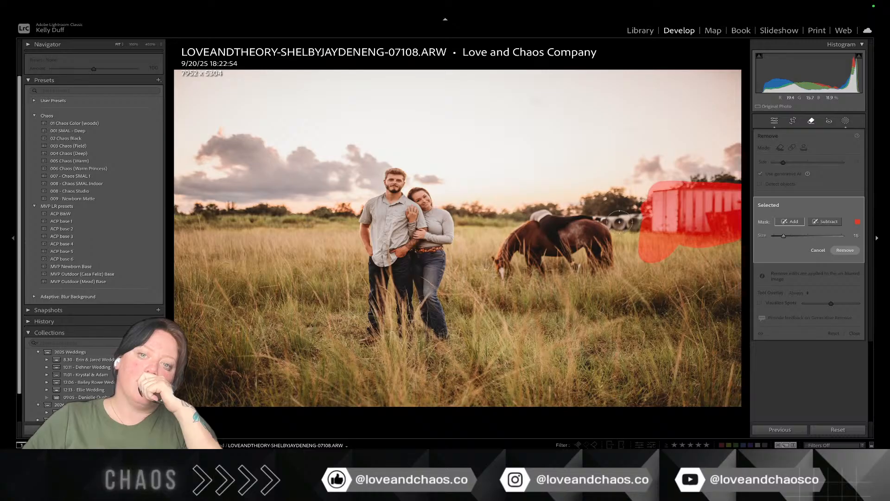
{"action": "left_click_drag", "start_coordinate": [620, 220], "coordinate": [633, 211]}
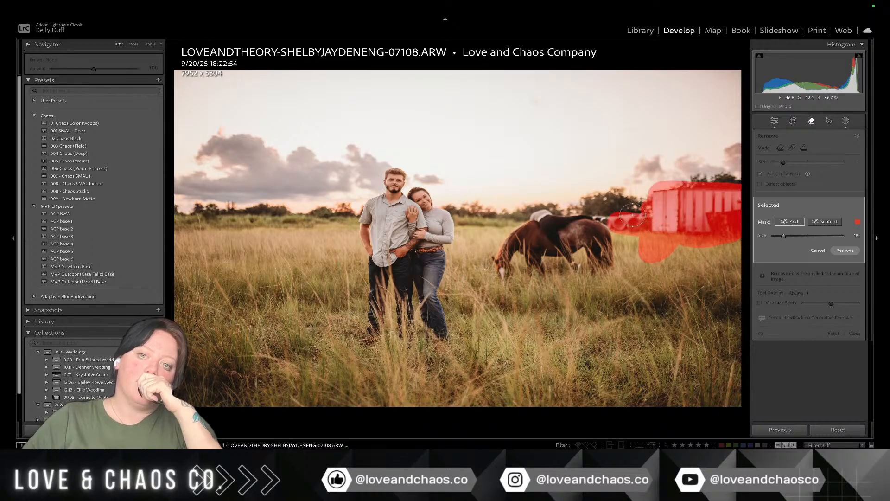
{"action": "key", "text": "bracketleft"}
{"action": "key", "text": "bracketleft"}
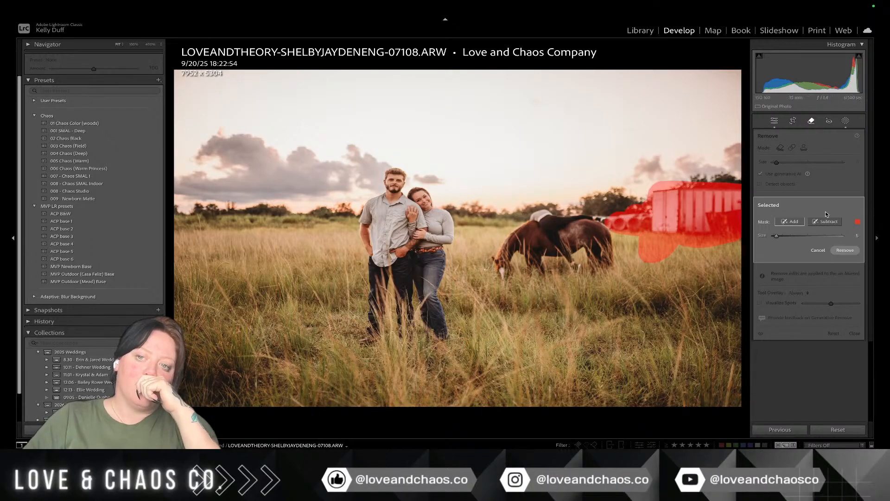
{"action": "left_click", "coordinate": [844, 250]}
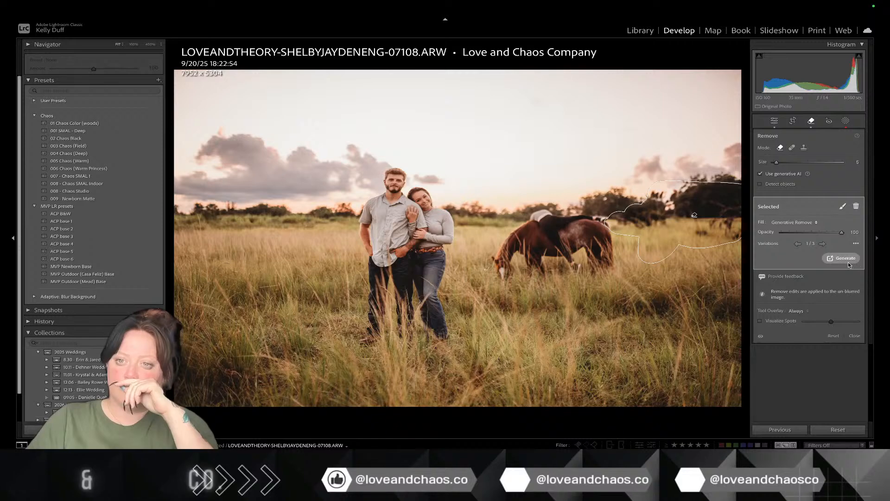
Step: Choose the third generated variation for the removed trailer area and close the Remove tool
{"action": "left_click", "coordinate": [820, 245]}
{"action": "left_click", "coordinate": [819, 244]}
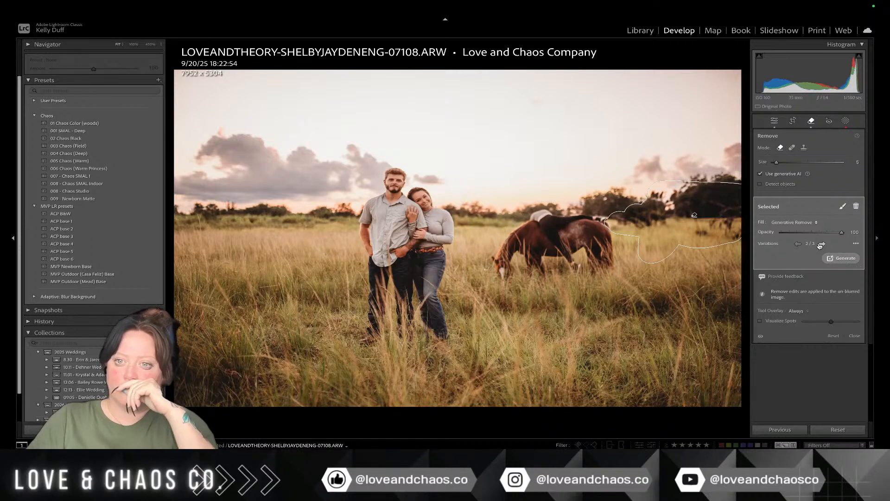
{"action": "left_click", "coordinate": [821, 244]}
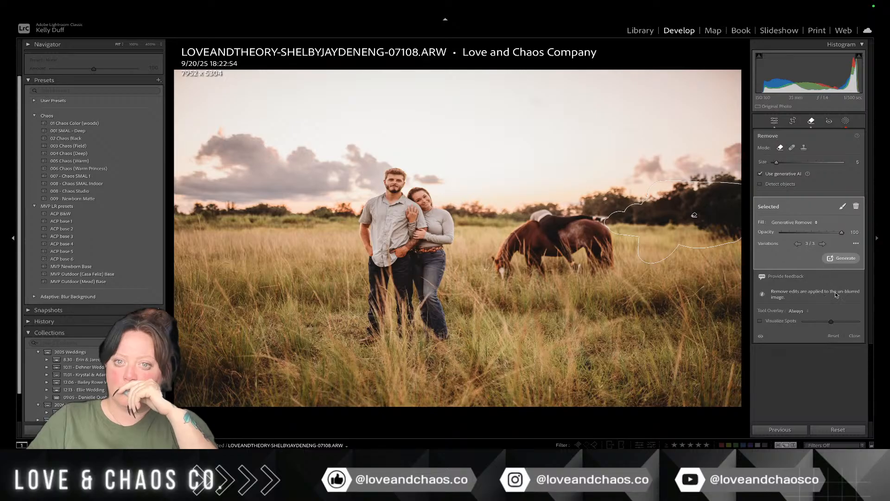
{"action": "left_click", "coordinate": [813, 124]}
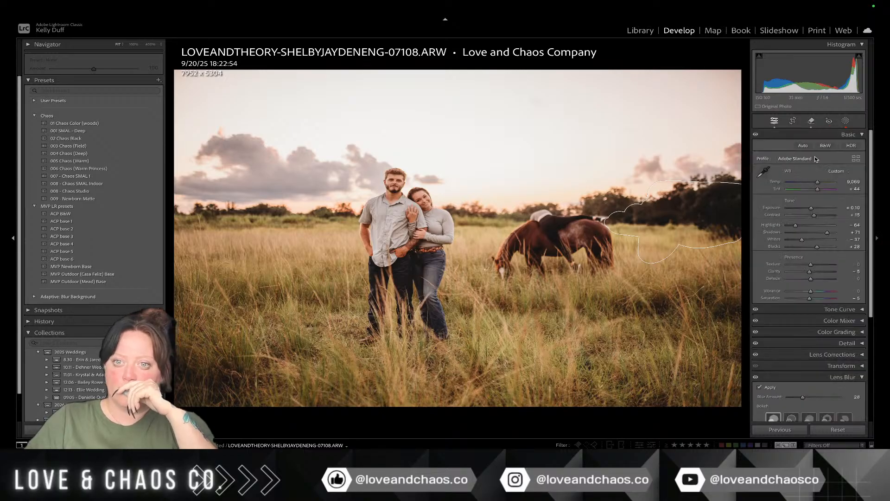
Step: Compare the horse's back up close with lens blur on and off in photo 07108, leaving lens blur applied
{"action": "left_click", "coordinate": [527, 224]}
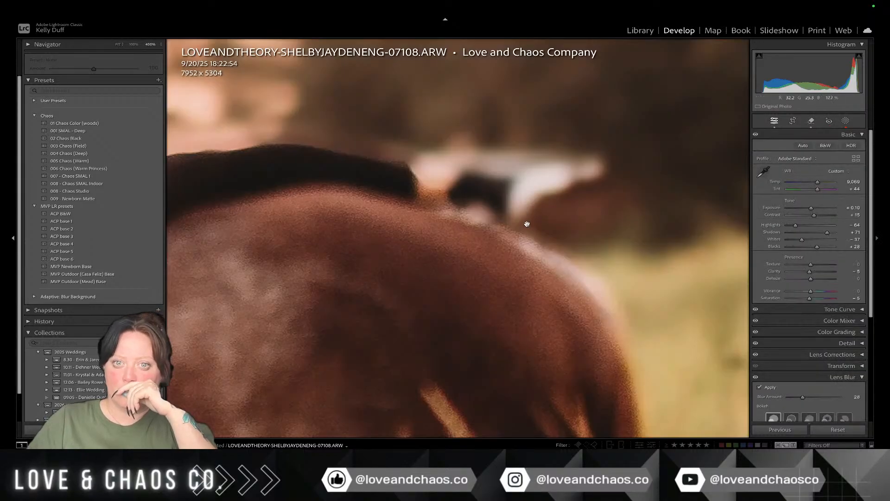
{"action": "left_click", "coordinate": [527, 224]}
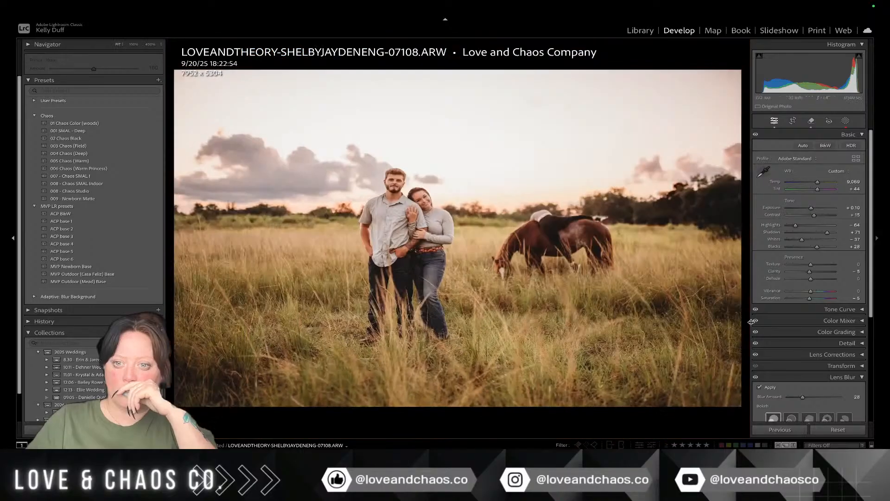
{"action": "left_click", "coordinate": [759, 387]}
{"action": "left_click", "coordinate": [605, 220]}
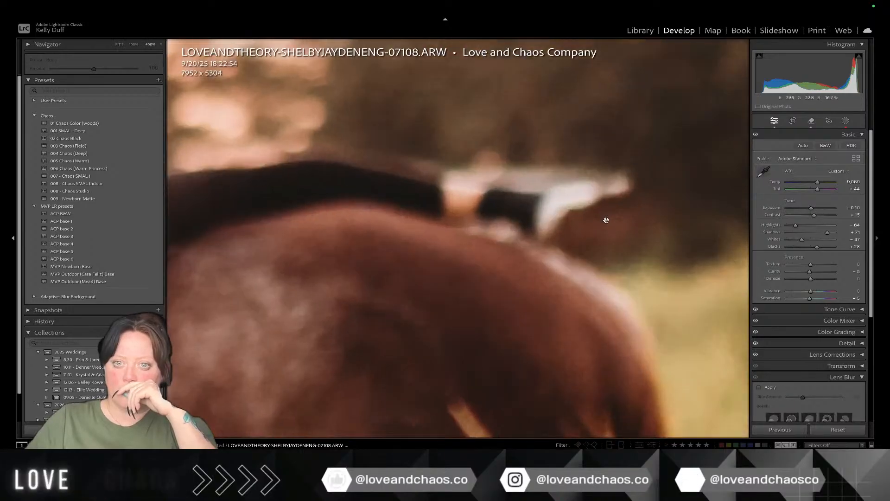
{"action": "left_click", "coordinate": [608, 223]}
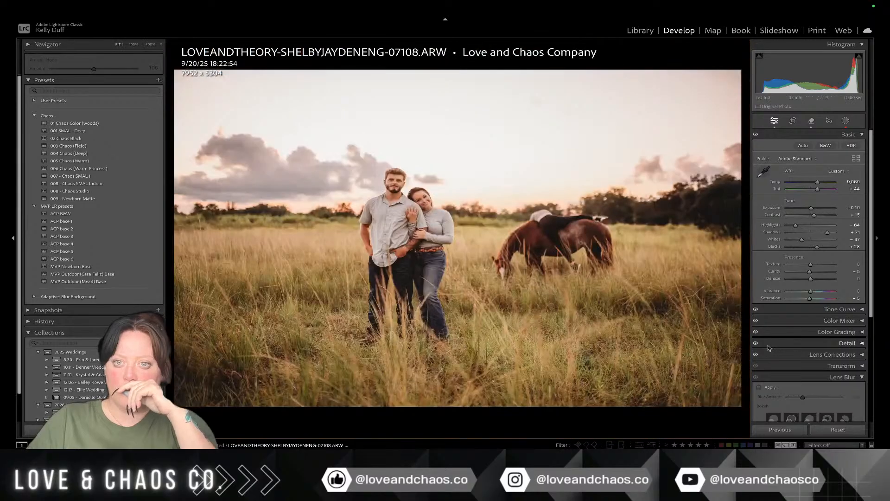
{"action": "left_click", "coordinate": [759, 387]}
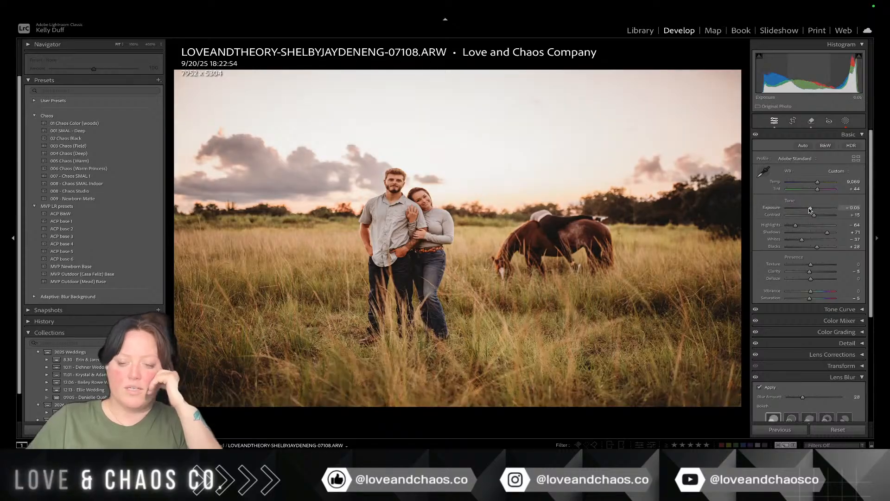
Step: Set photo 07108's overall exposure to -0.05, lower its sky mask's exposure to -0.66, and warm the mask's temperature
{"action": "left_click_drag", "start_coordinate": [810, 208], "coordinate": [810, 210]}
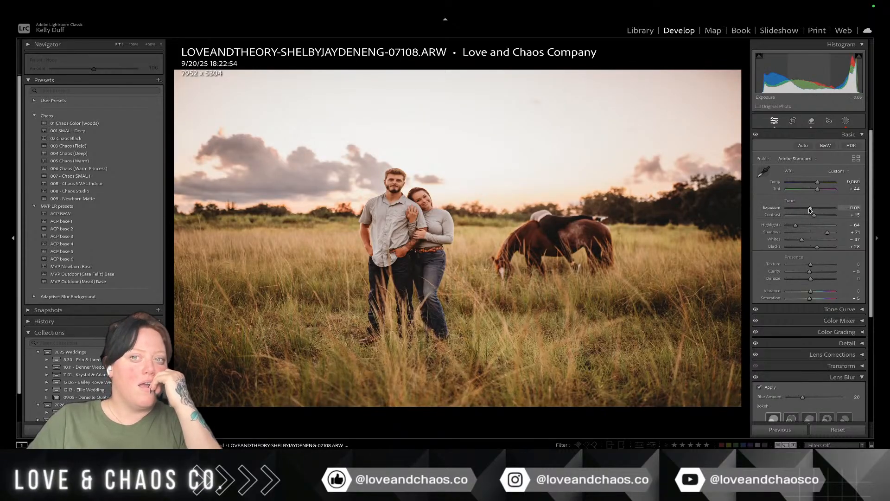
{"action": "left_click", "coordinate": [845, 120]}
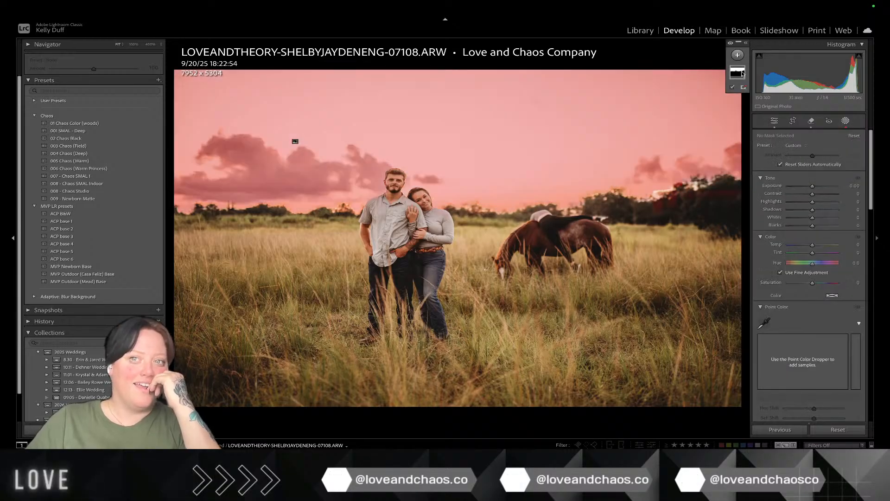
{"action": "left_click_drag", "start_coordinate": [812, 220], "coordinate": [808, 219]}
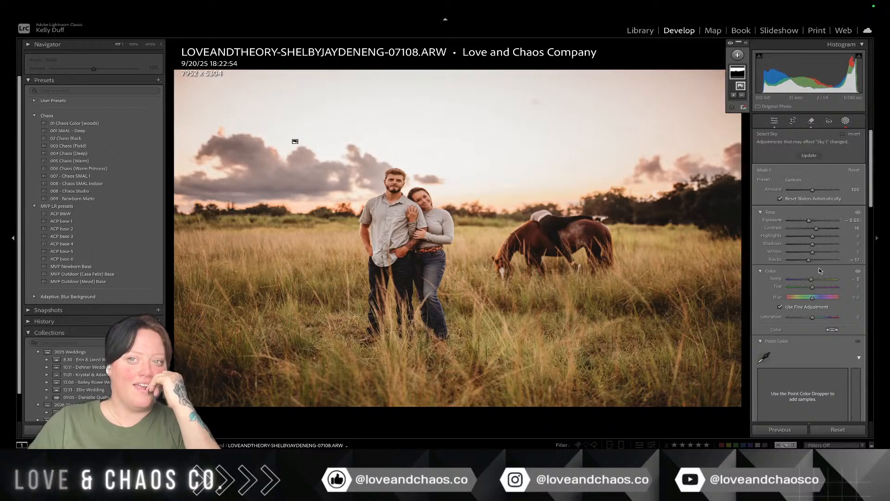
{"action": "mouse_move", "coordinate": [815, 281]}
{"action": "left_mouse_down"}
{"action": "mouse_move", "coordinate": [828, 282]}
{"action": "mouse_move", "coordinate": [815, 282]}
{"action": "left_mouse_up"}
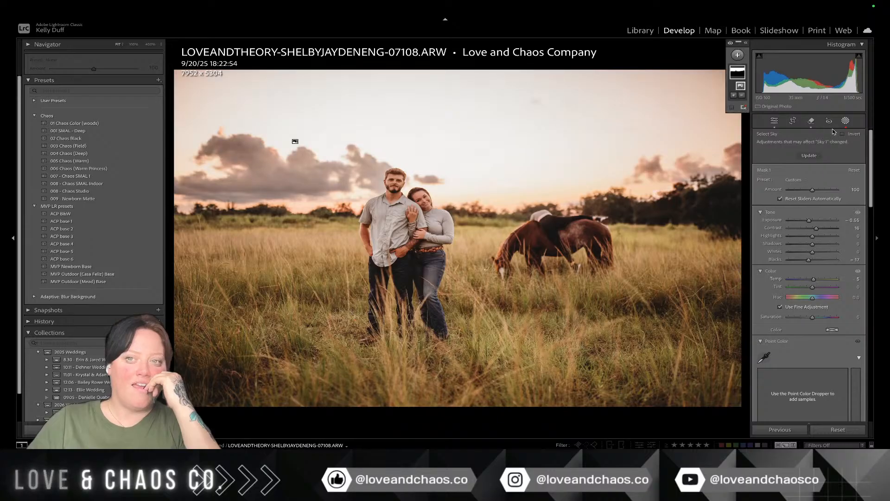
{"action": "left_click", "coordinate": [846, 121]}
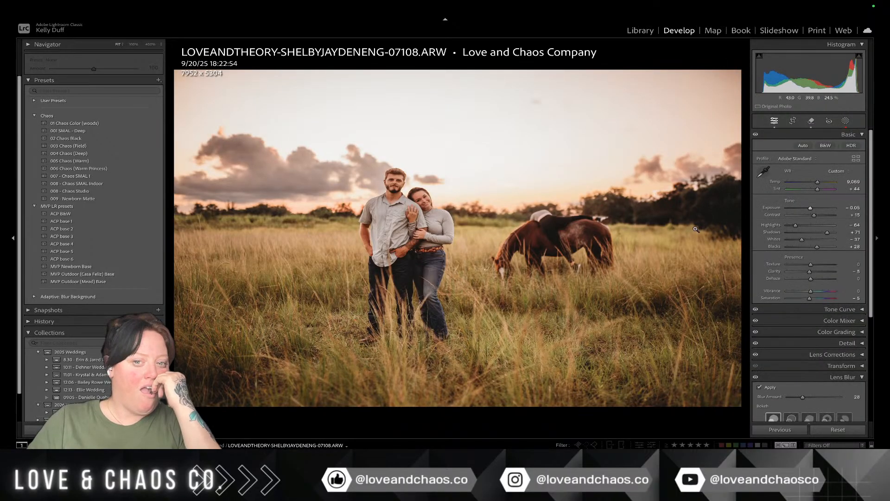
Step: Synchronize photo 07108's settings, including its sky mask, to the selected following photos, replacing their existing masks
{"action": "left_click", "coordinate": [575, 473], "text": "ctrl"}
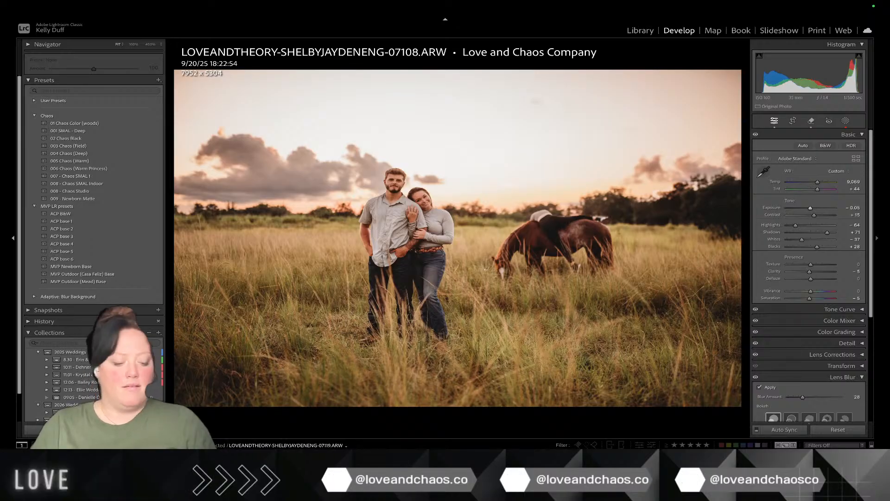
{"action": "key", "text": "ctrl+shift+s"}
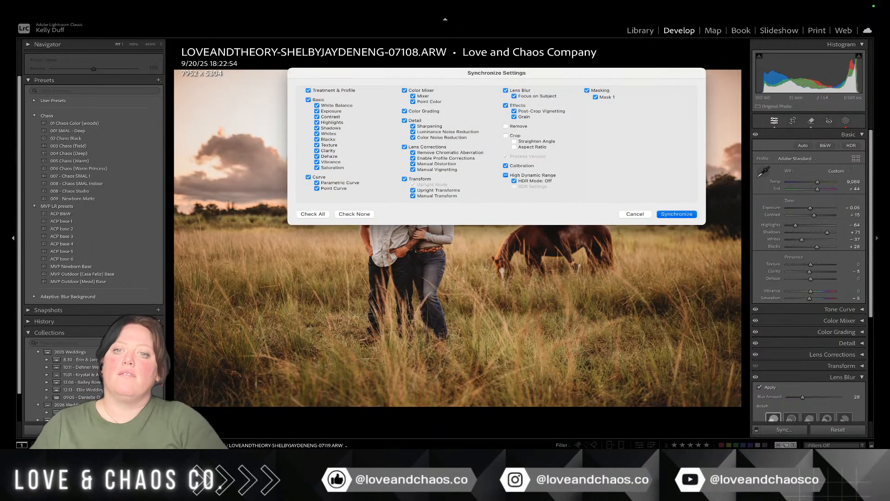
{"action": "key", "text": "Return"}
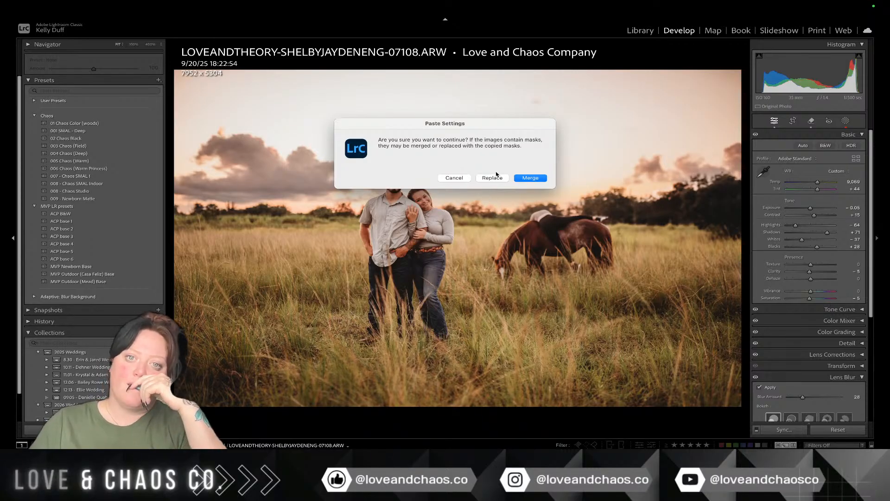
{"action": "left_click", "coordinate": [492, 178]}
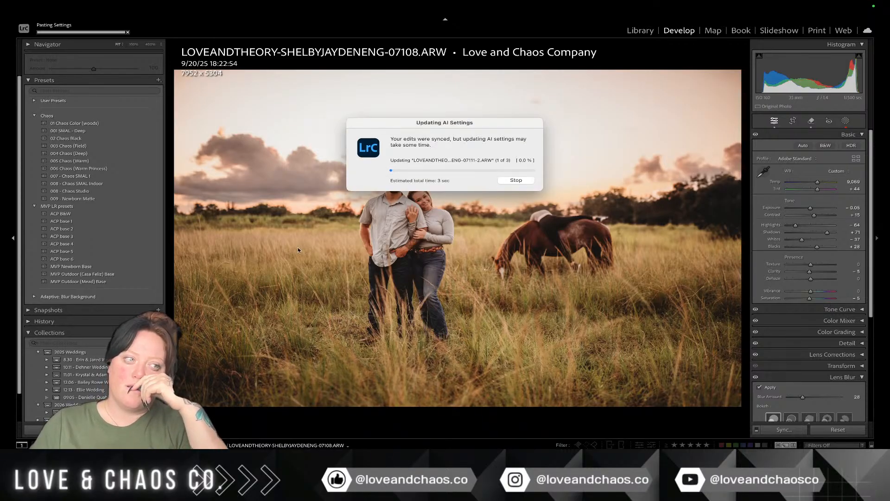
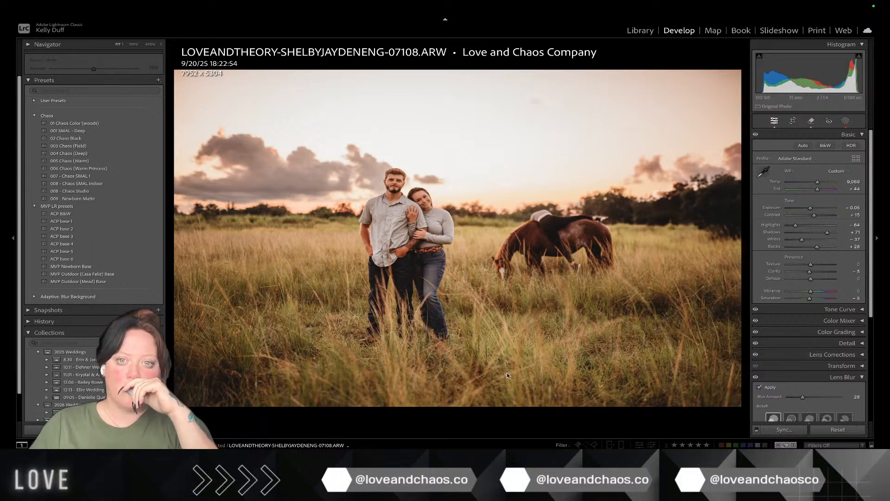
Step: Slightly straighten photo 07117-2 and check it against the preceding photos back to 07108
{"action": "key", "text": "Right"}
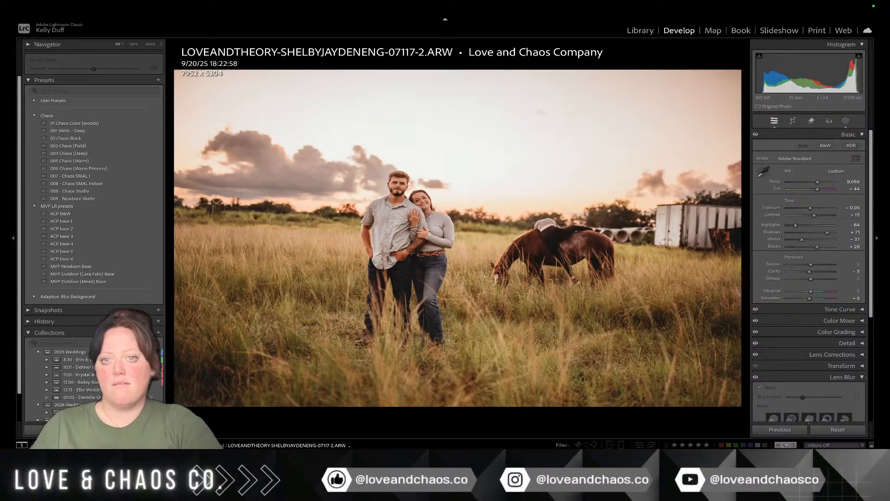
{"action": "key", "text": "r"}
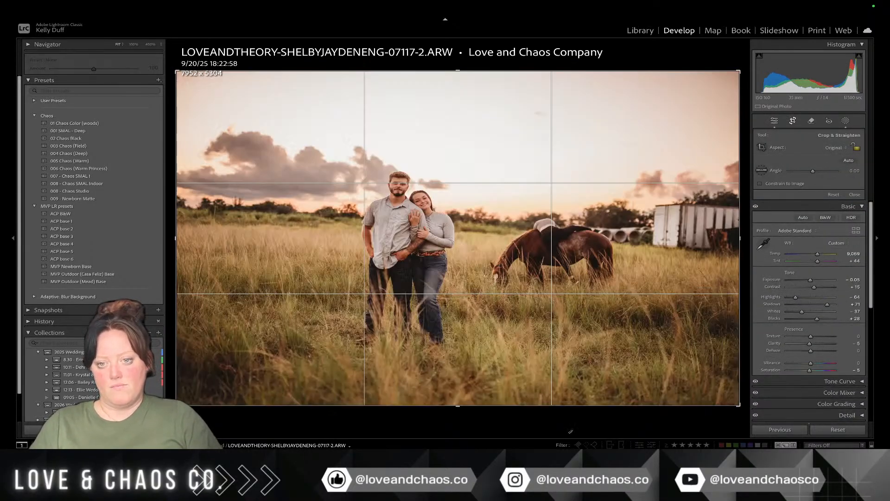
{"action": "left_click_drag", "start_coordinate": [571, 431], "coordinate": [577, 432]}
{"action": "key", "text": "Return"}
{"action": "key", "text": "Left"}
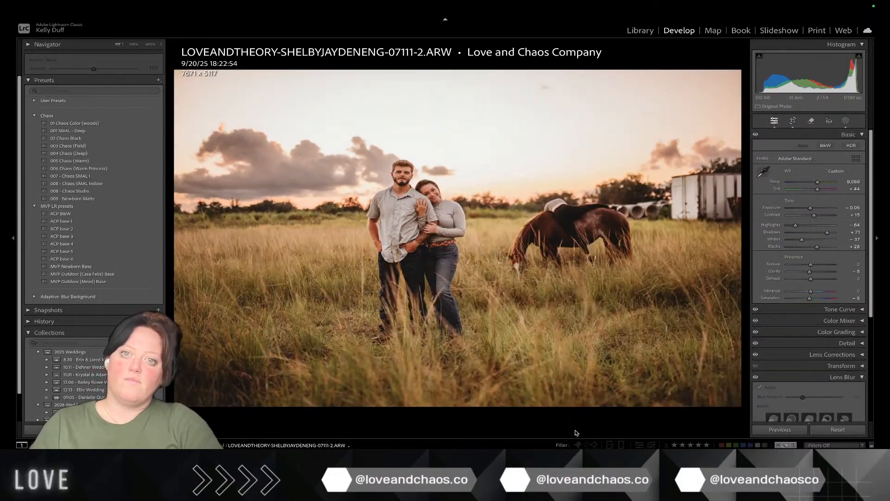
{"action": "key", "text": "Left"}
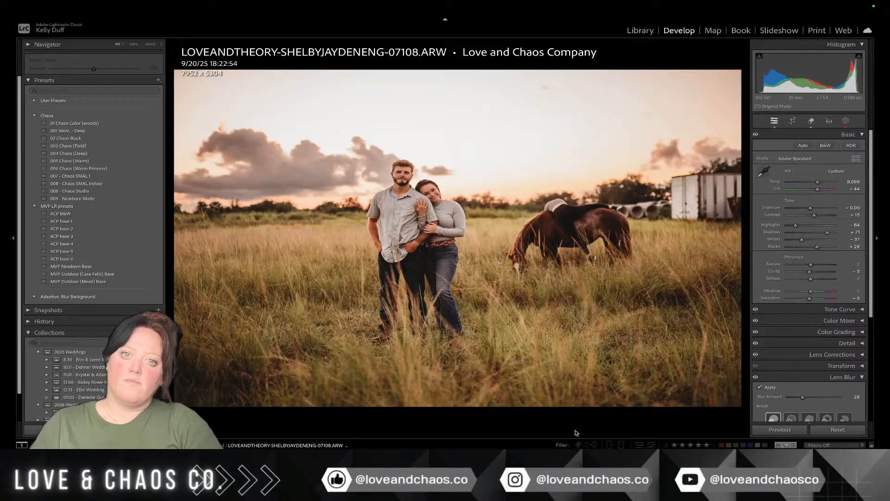
{"action": "key", "text": "Left"}
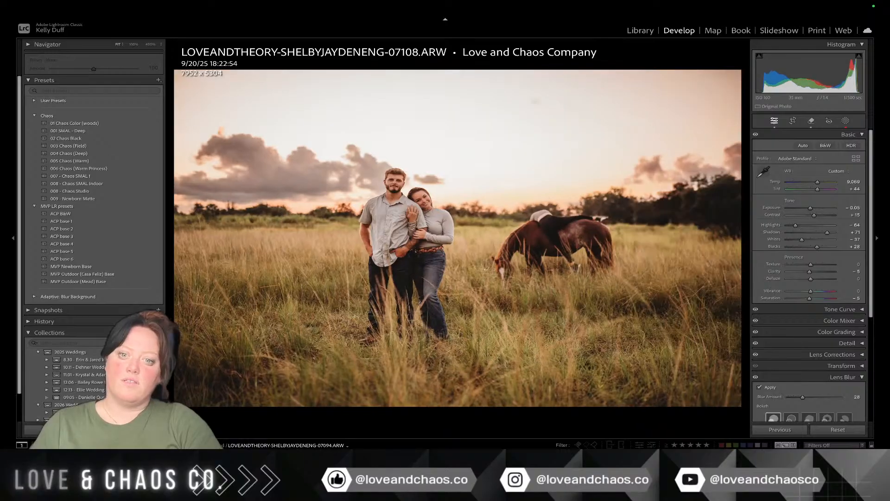
Step: In photo 07126, mask the woman's facial and body skin and apply the Soften Skin (Lite) preset
{"action": "key", "text": "Right"}
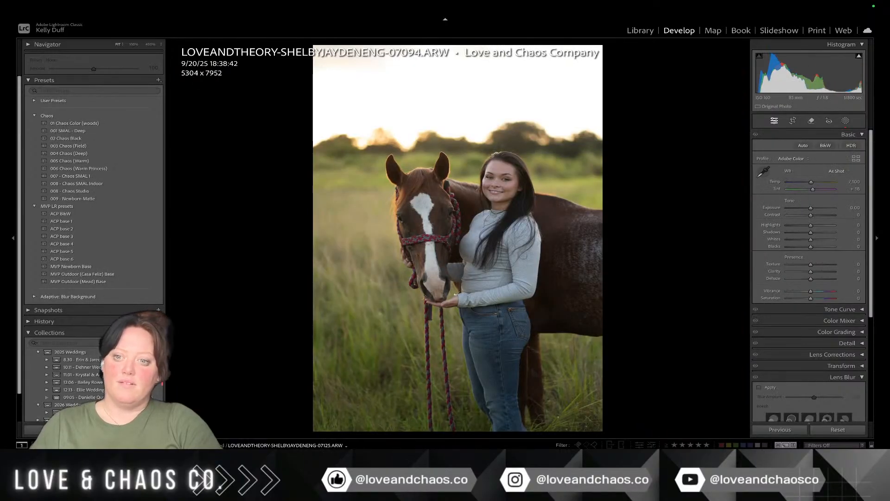
{"action": "key", "text": "Right"}
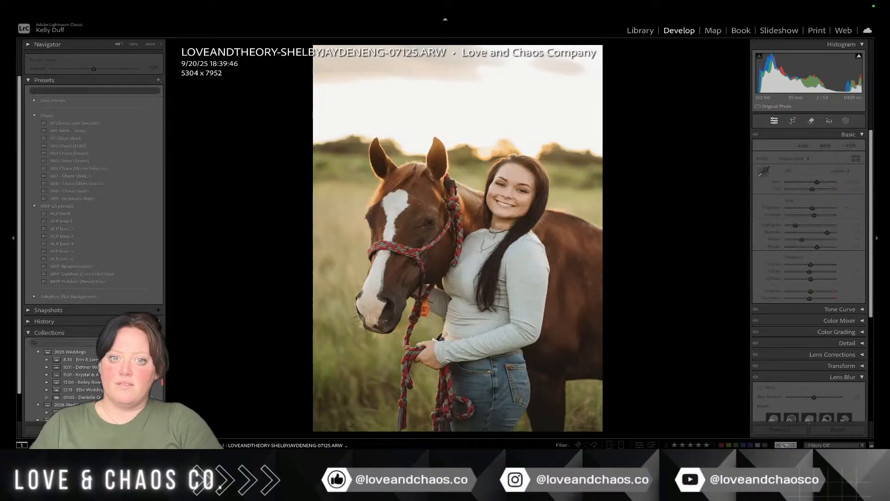
{"action": "left_click", "coordinate": [846, 121]}
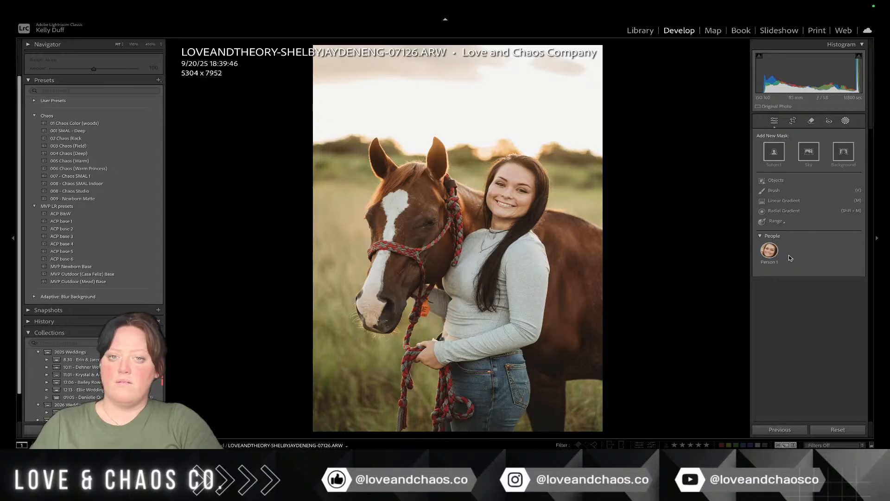
{"action": "left_click", "coordinate": [768, 251]}
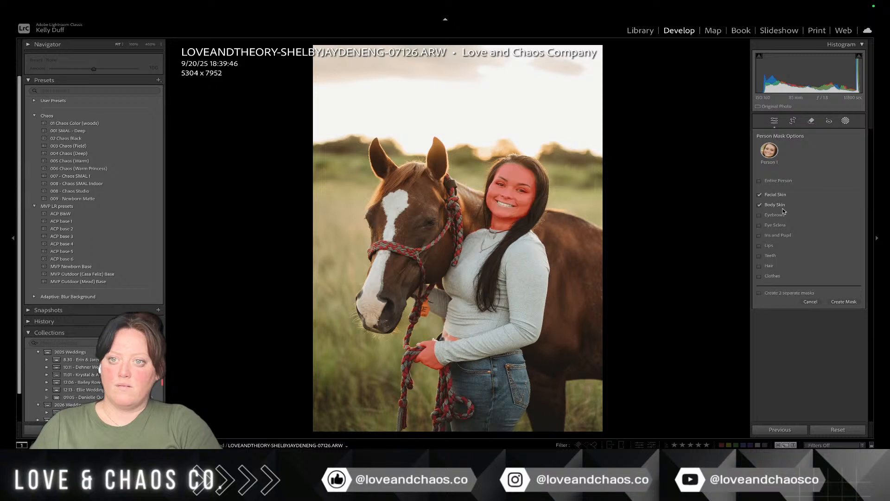
{"action": "left_click", "coordinate": [843, 295]}
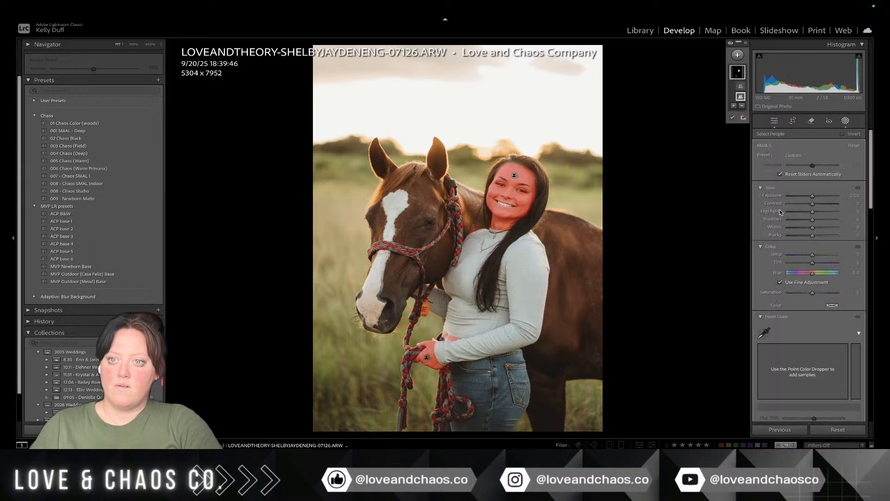
{"action": "left_click", "coordinate": [795, 155]}
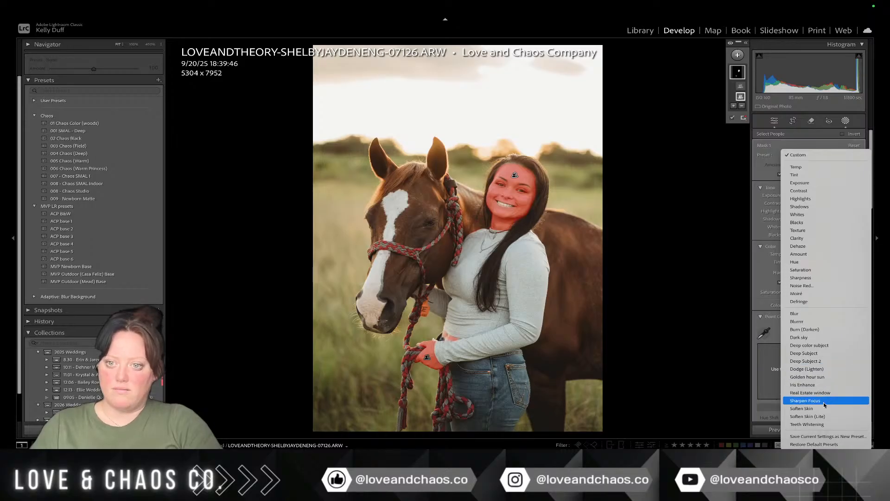
{"action": "left_click", "coordinate": [823, 417]}
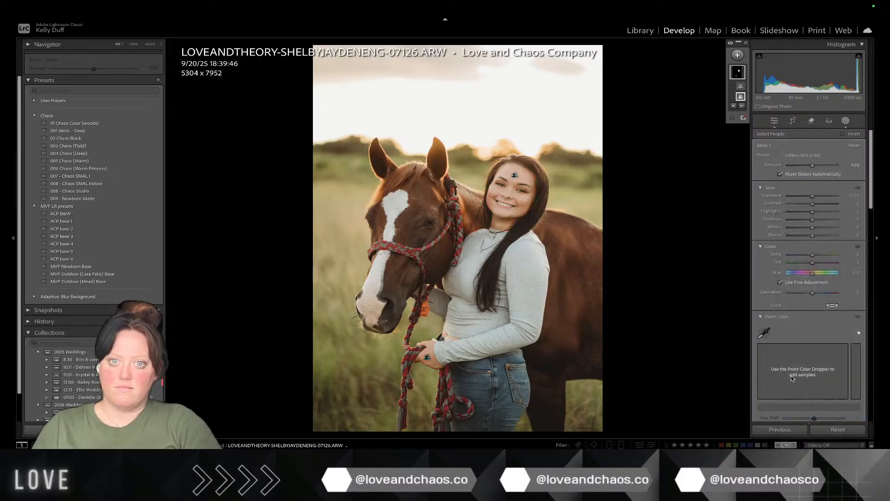
Step: Add a mask for the woman's teeth with the Teeth Whitening preset and set its saturation to -37
{"action": "left_click", "coordinate": [737, 56]}
{"action": "left_click", "coordinate": [756, 99]}
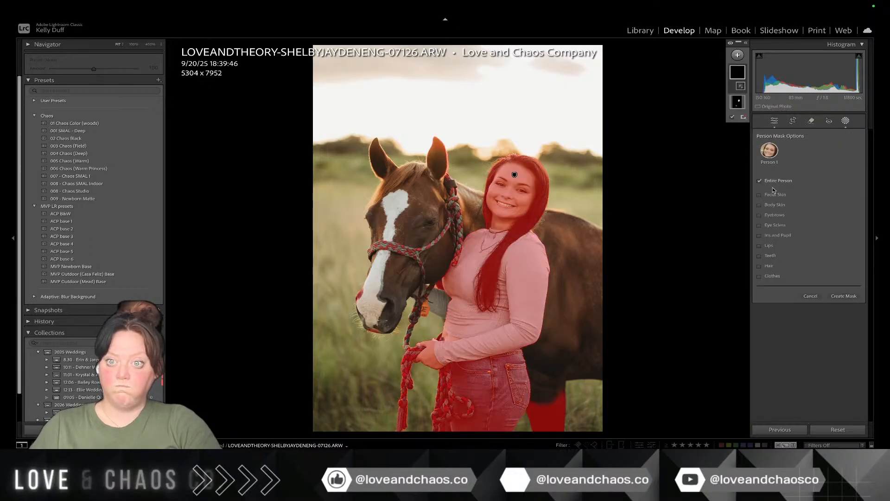
{"action": "left_click", "coordinate": [773, 257]}
{"action": "left_click", "coordinate": [843, 297]}
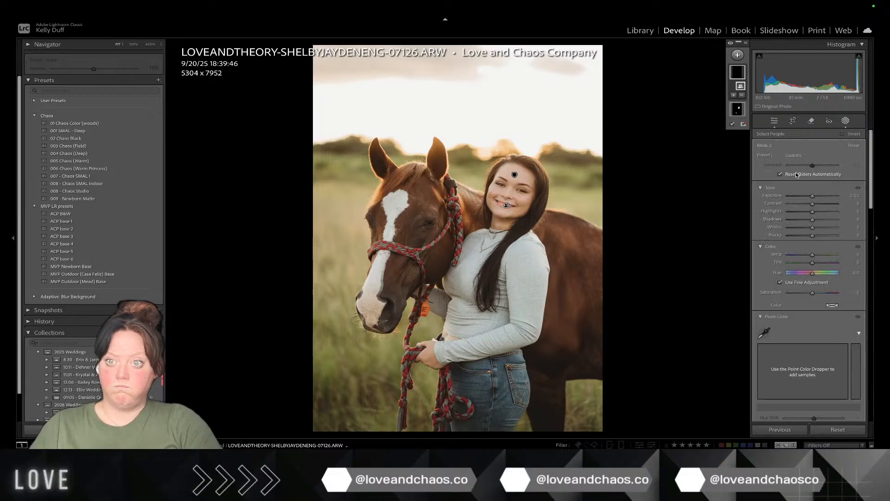
{"action": "left_click", "coordinate": [792, 156]}
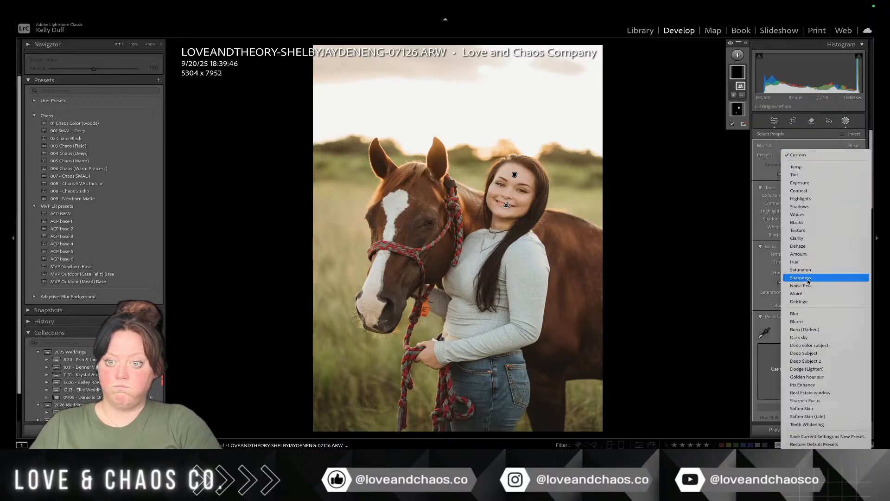
{"action": "left_click", "coordinate": [814, 424]}
{"action": "left_click_drag", "start_coordinate": [809, 293], "coordinate": [804, 293]}
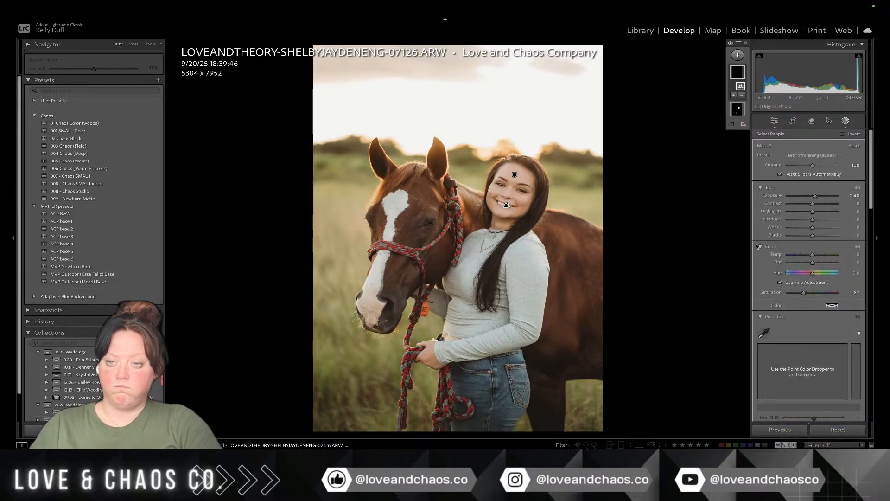
{"action": "left_click", "coordinate": [845, 121]}
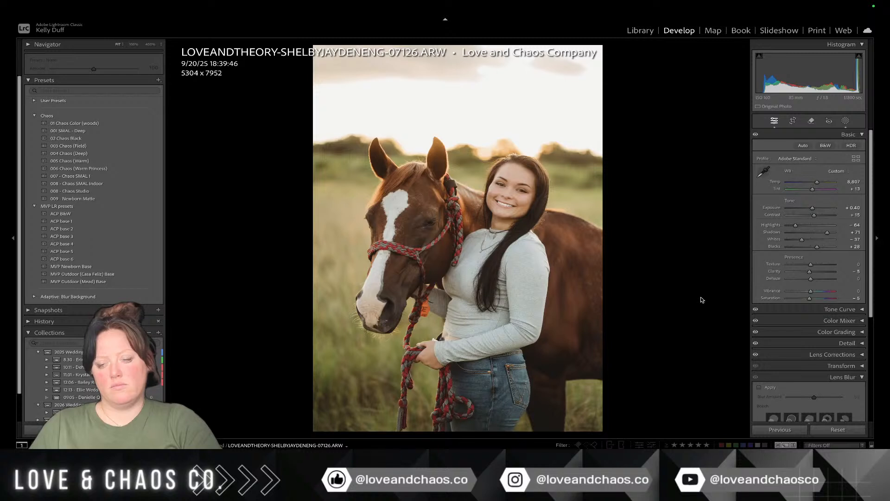
Step: Add a sky mask to photo 07126 with the Dark sky preset and lower its exposure to -0.74
{"action": "left_click", "coordinate": [845, 121]}
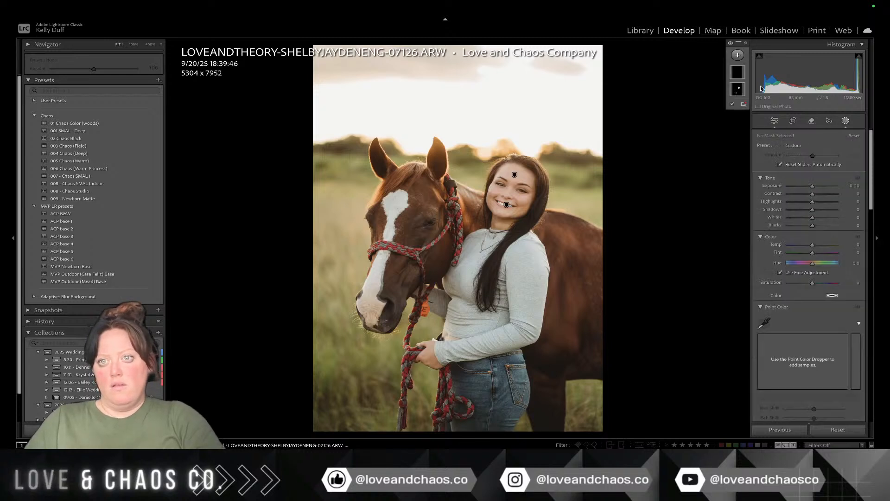
{"action": "left_click", "coordinate": [737, 55]}
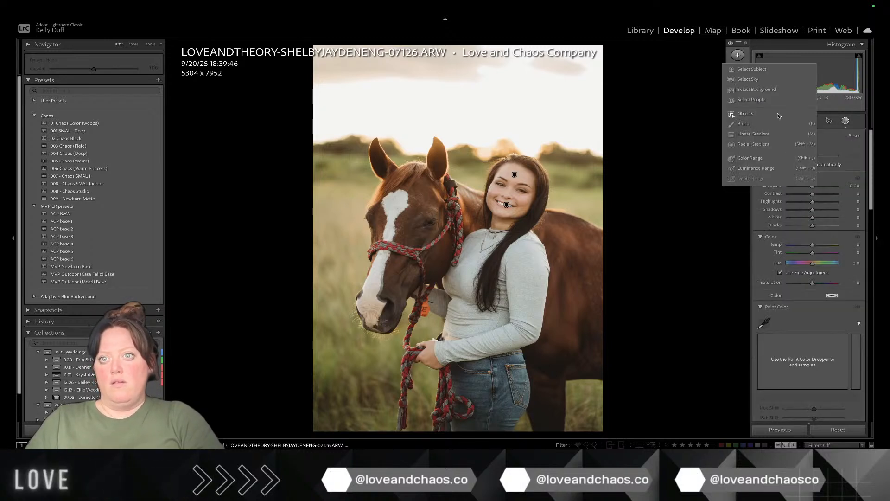
{"action": "left_click", "coordinate": [759, 79]}
{"action": "left_click", "coordinate": [796, 156]}
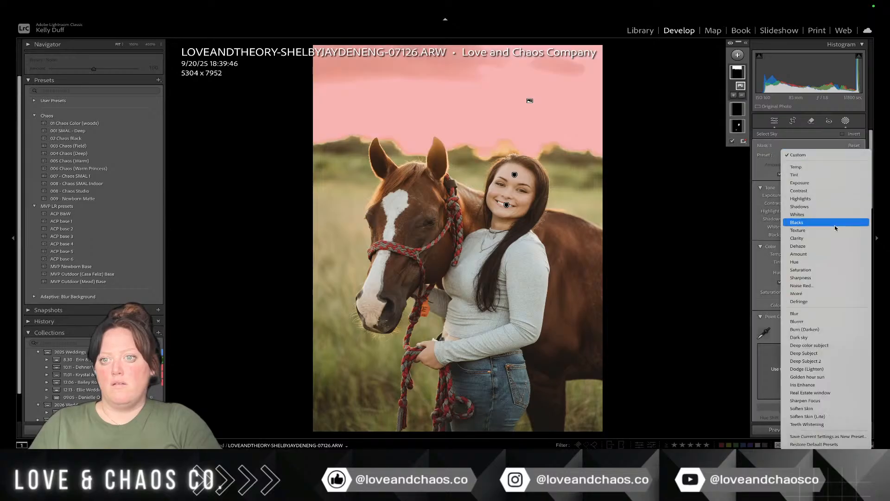
{"action": "left_click", "coordinate": [825, 337]}
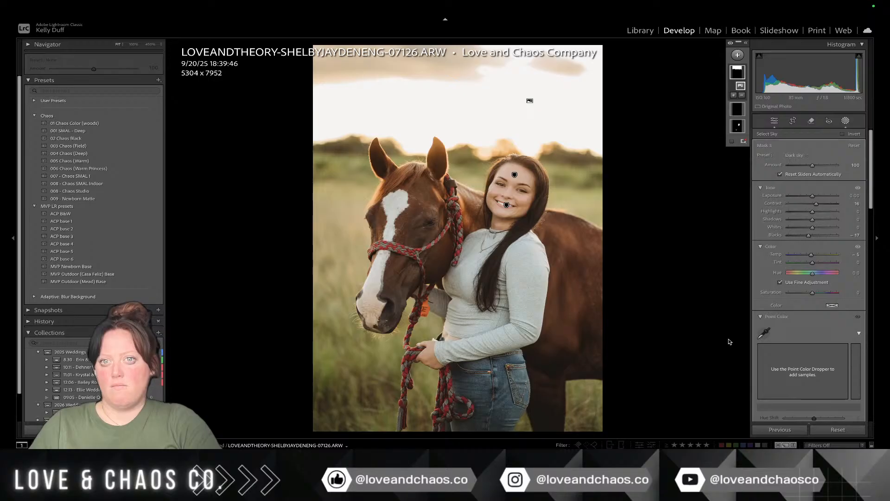
{"action": "left_click_drag", "start_coordinate": [810, 199], "coordinate": [807, 198]}
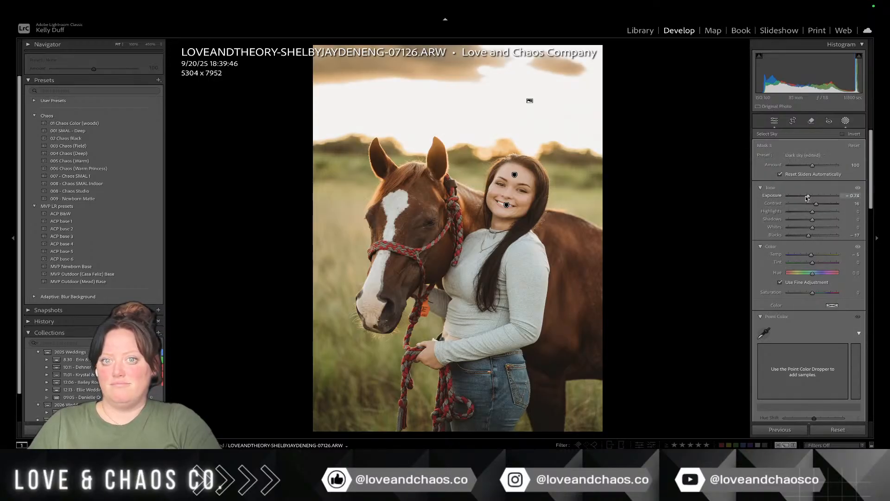
{"action": "left_click", "coordinate": [845, 120]}
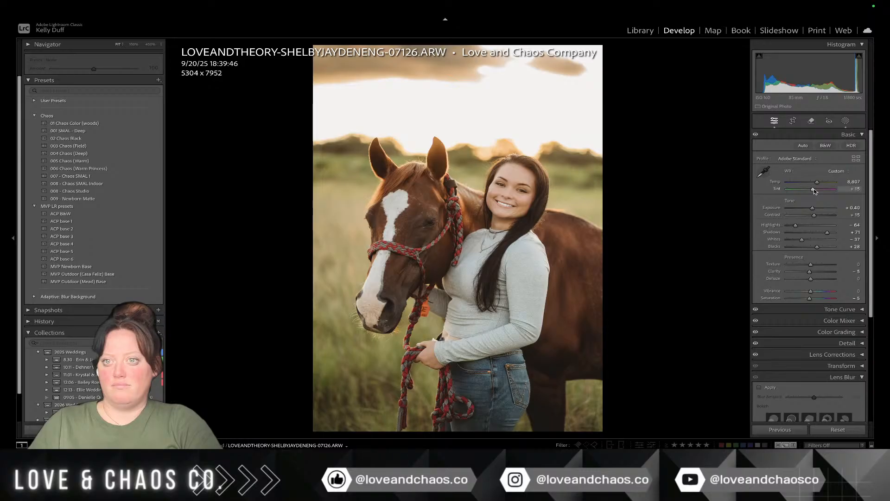
Step: Set photo 07126's overall temperature to 8,413 and its tint to +19
{"action": "key", "text": "Up"}
{"action": "key", "text": "Up"}
{"action": "key", "text": "Up"}
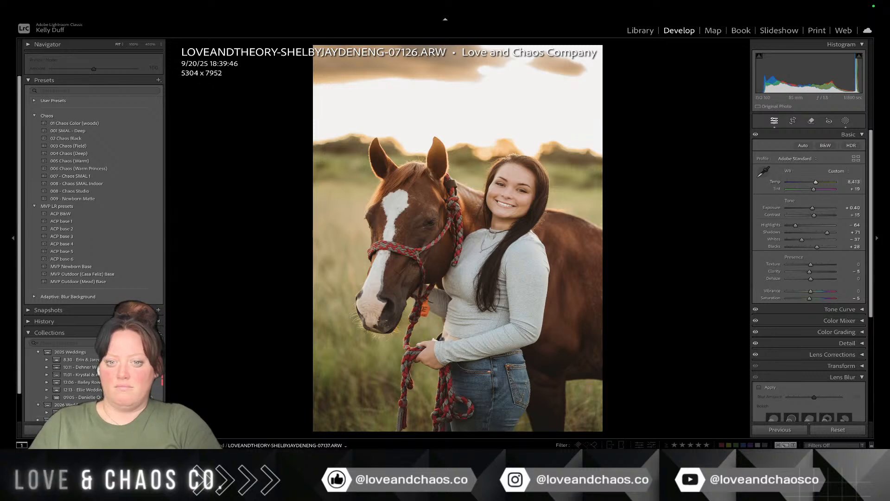
Step: Apply the 007 - Chaos SMAL I preset to photo 07137, then set exposure to 0.00, temperature to 6,068 and dehaze to +21
{"action": "key", "text": "Right"}
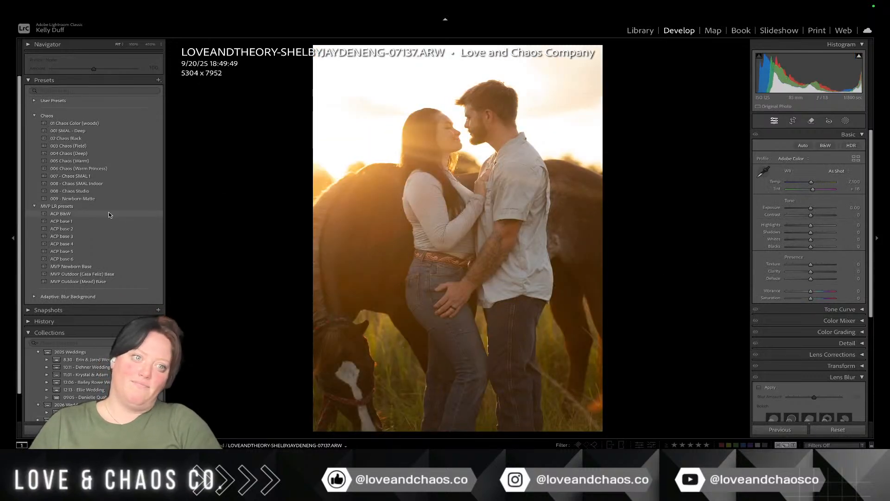
{"action": "left_click", "coordinate": [95, 176]}
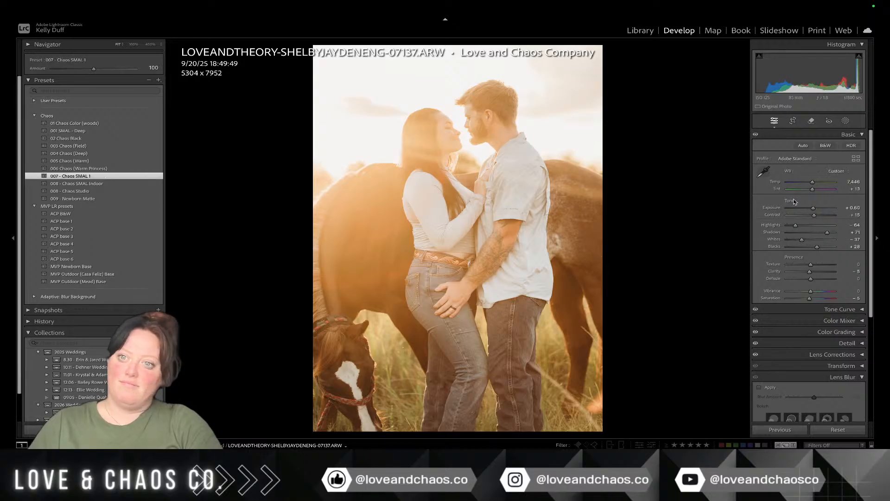
{"action": "left_click_drag", "start_coordinate": [814, 208], "coordinate": [806, 183]}
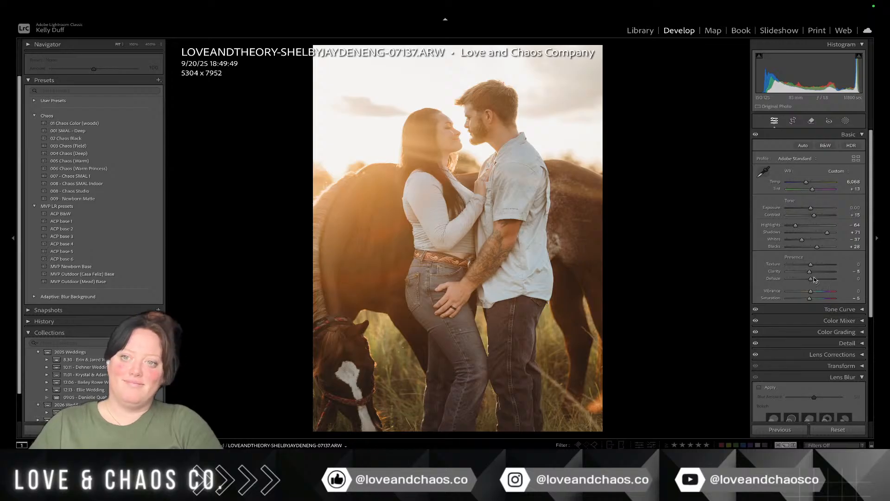
{"action": "left_click_drag", "start_coordinate": [811, 279], "coordinate": [816, 279]}
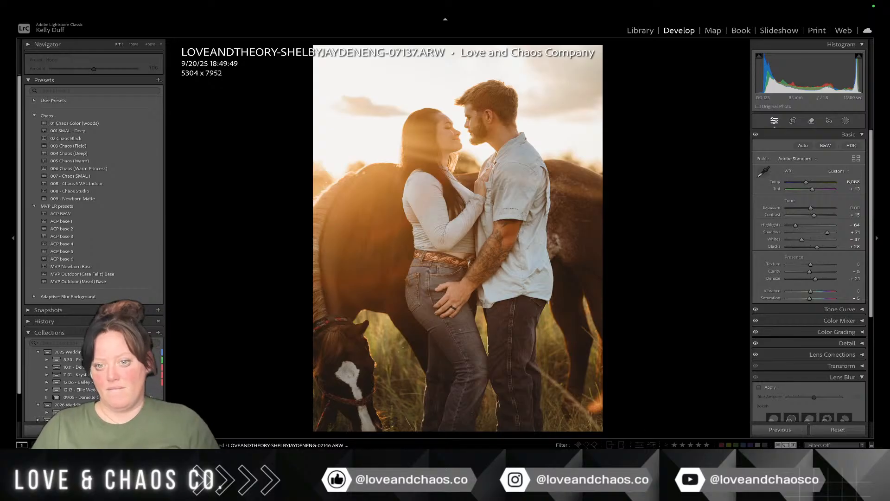
Step: Synchronize photo 07137's settings to the selected following photos of the couple with the horse
{"action": "left_click", "coordinate": [644, 472], "text": "ctrl"}
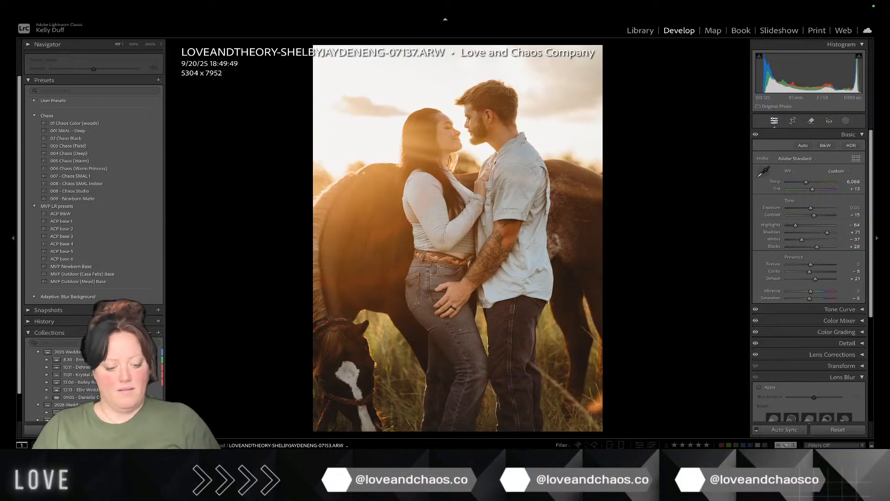
{"action": "key", "text": "ctrl+shift+s"}
{"action": "key", "text": "Return"}
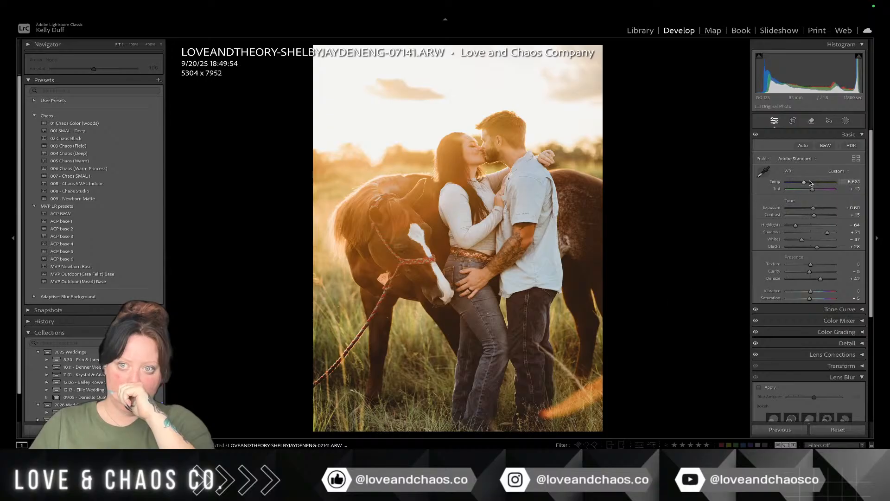
Step: Cool photo 07141's temperature to 5,337 and set the orange saturation to -45 in the Color Mixer
{"action": "left_click_drag", "start_coordinate": [805, 183], "coordinate": [803, 183]}
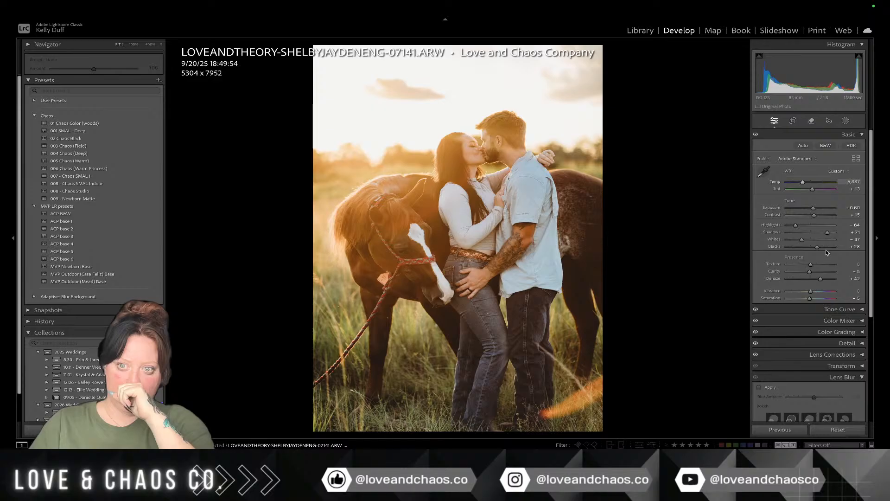
{"action": "left_click", "coordinate": [841, 320]}
{"action": "left_click_drag", "start_coordinate": [799, 306], "coordinate": [796, 306]}
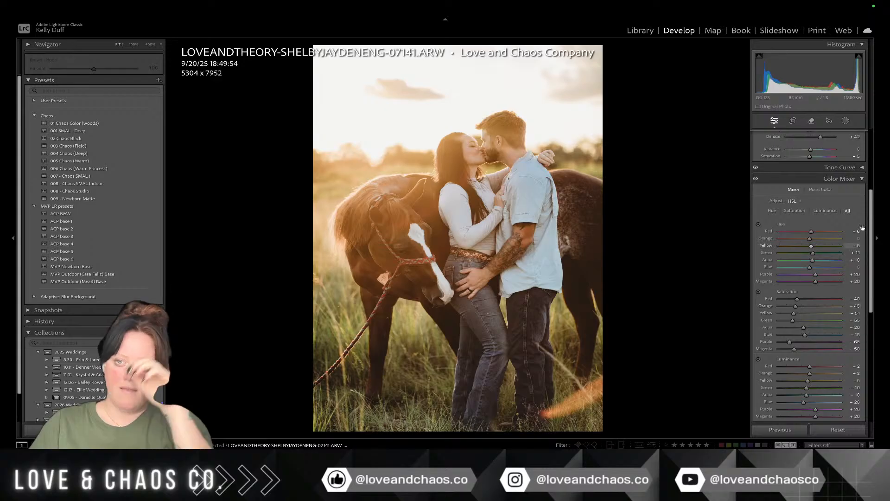
{"action": "left_click", "coordinate": [852, 177]}
{"action": "scroll", "coordinate": [834, 185], "scroll_direction": "up", "scroll_amount": 4}
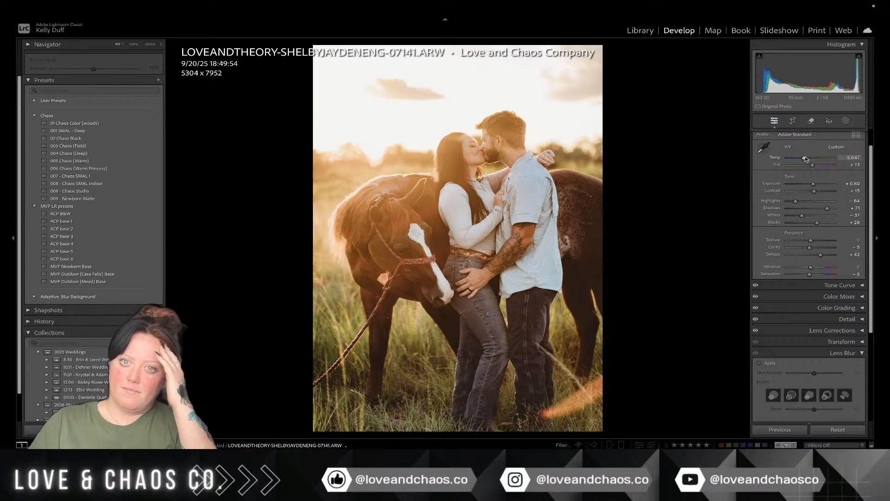
Step: Set photo 07141's temperature to 5,469, exposure to +0.35 and shadows to +84, and compare it with the unedited version
{"action": "left_click_drag", "start_coordinate": [805, 159], "coordinate": [832, 208]}
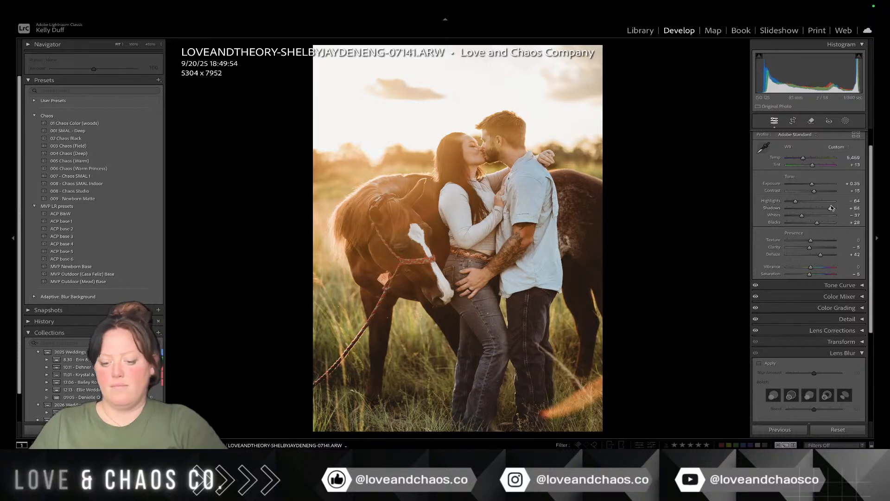
{"action": "key", "text": "backslash"}
{"action": "key", "text": "backslash"}
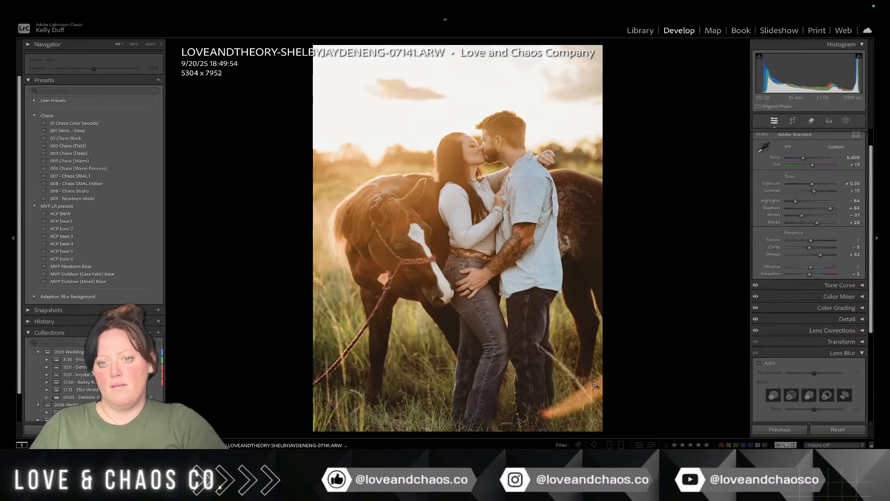
Step: Apply the 02 Chaos Black preset to photo 07146 and lower its exposure
{"action": "key", "text": "Right"}
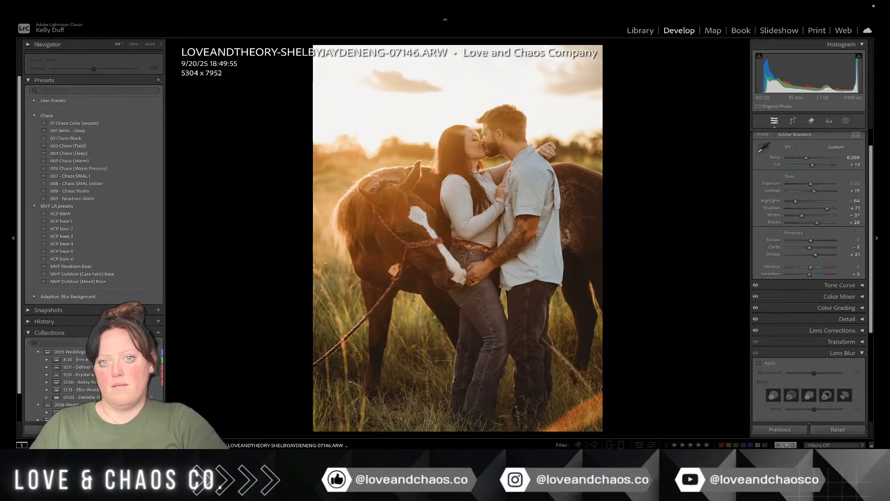
{"action": "left_click", "coordinate": [87, 138]}
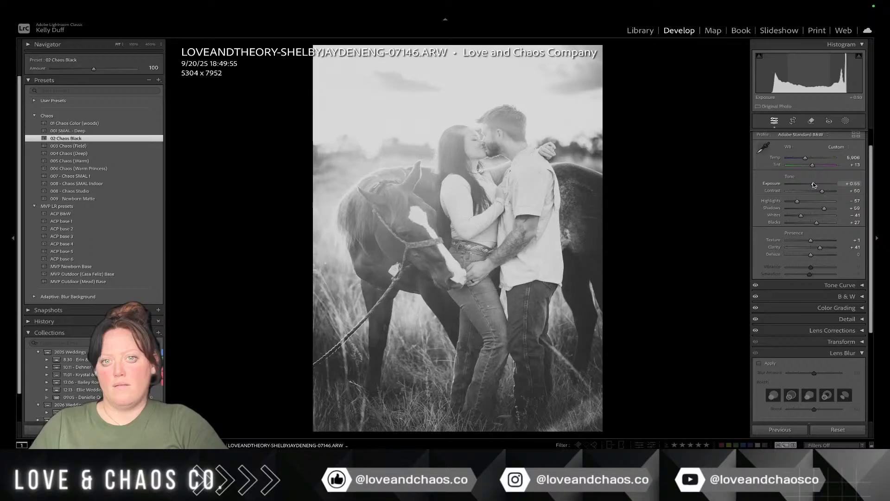
{"action": "left_click_drag", "start_coordinate": [814, 185], "coordinate": [810, 185]}
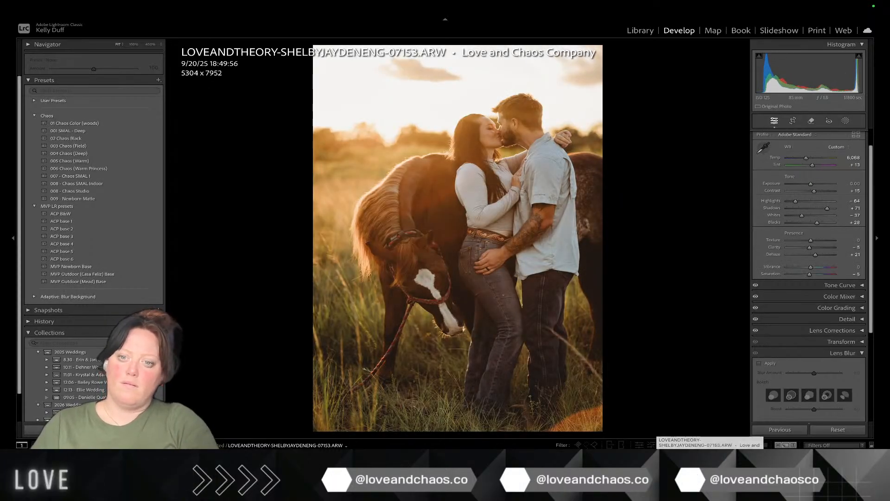
Step: Apply the 007 - Chaos SMAL I preset to photo 07160, then set exposure to -0.05, temperature to 7,289 and tint to +26
{"action": "key", "text": "Right"}
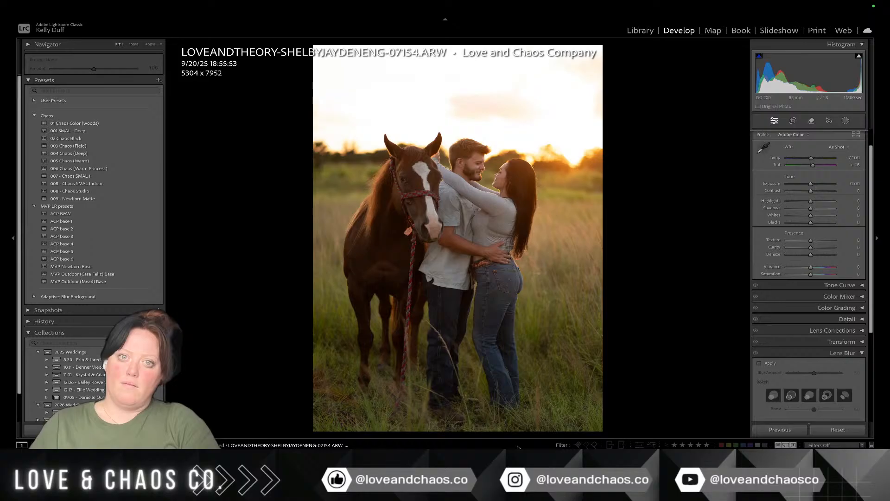
{"action": "key", "text": "Right"}
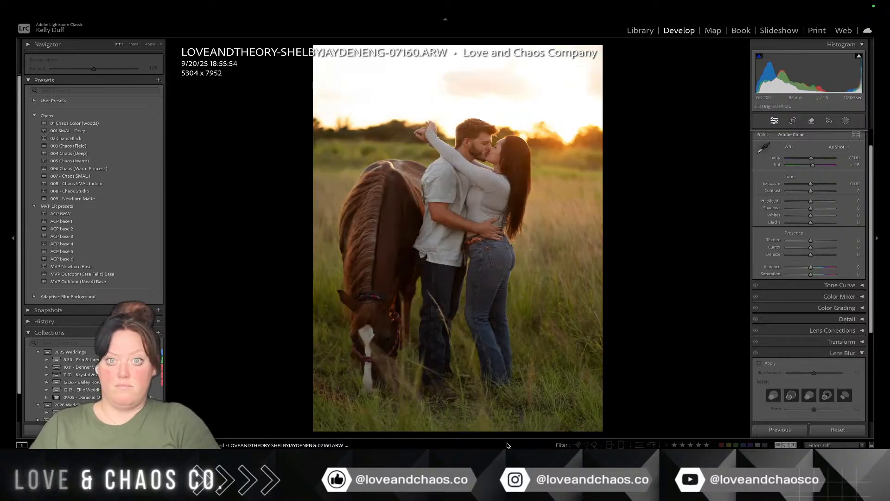
{"action": "left_click", "coordinate": [91, 177]}
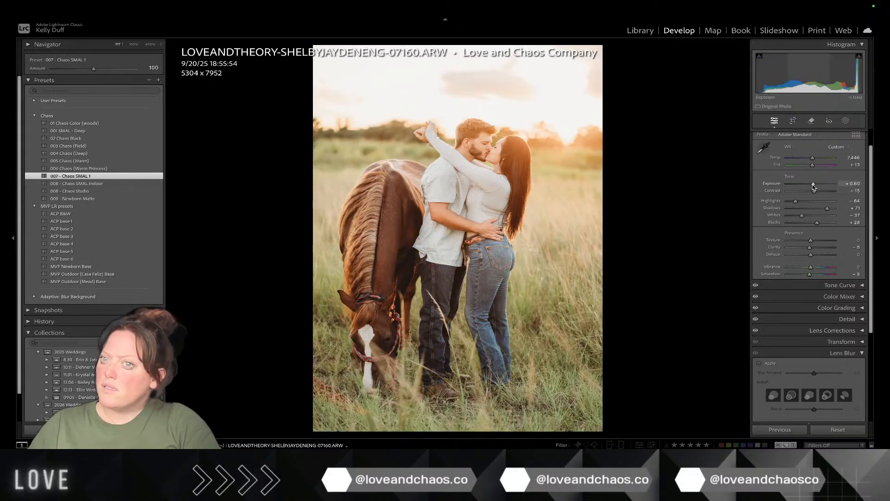
{"action": "left_click_drag", "start_coordinate": [813, 186], "coordinate": [816, 165]}
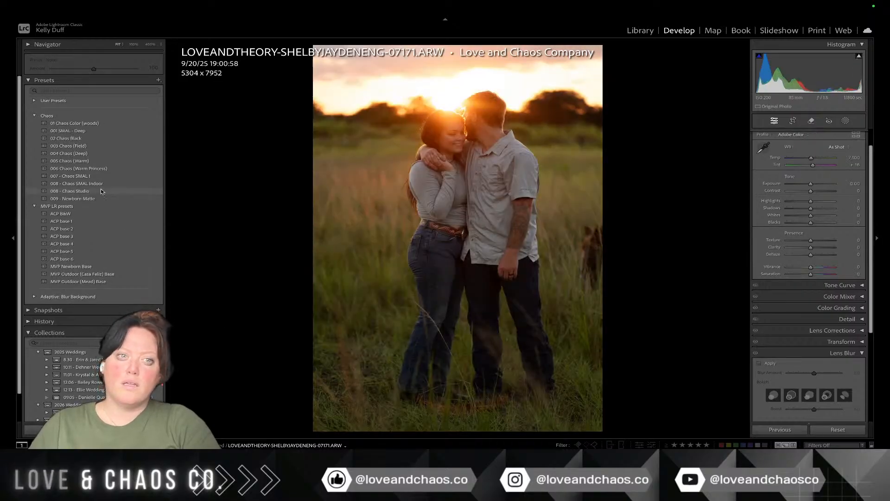
Step: Apply the 007 - Chaos SMAL I preset to photo 07171 of the couple in front of the sunset
{"action": "left_click", "coordinate": [75, 190]}
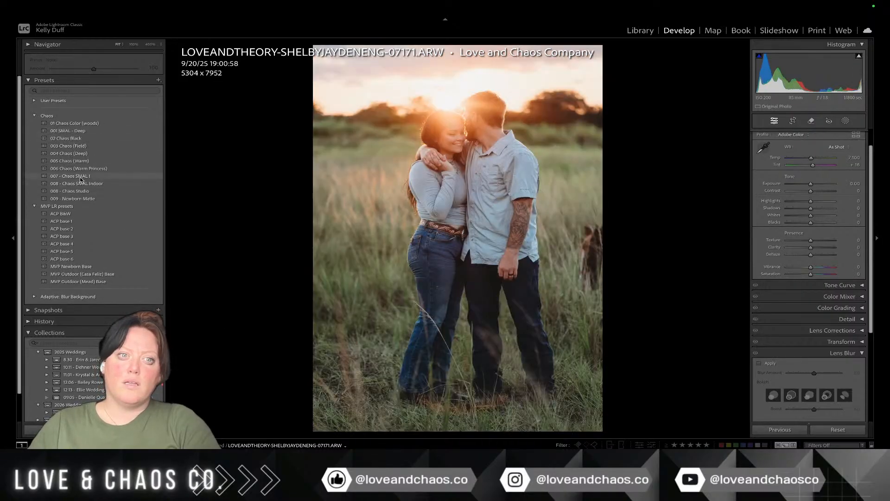
{"action": "left_click", "coordinate": [70, 176]}
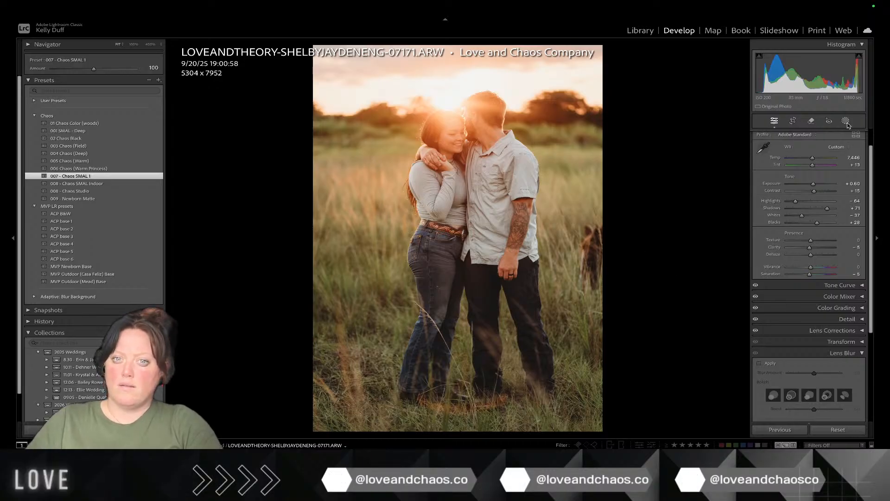
Step: Apply the 007 - Chaos SMAL I preset to photo 07179, then set exposure to +0.10, temperature to 8,698 and tint to +18
{"action": "key", "text": "Right"}
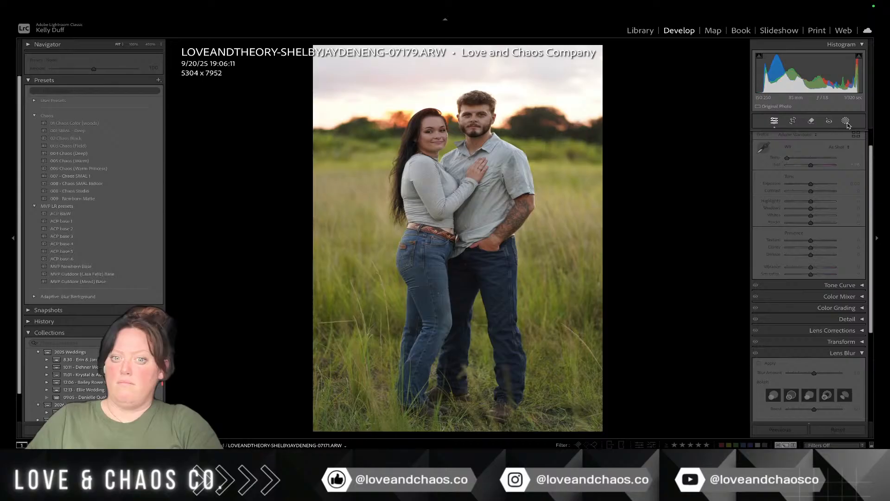
{"action": "left_click", "coordinate": [81, 176]}
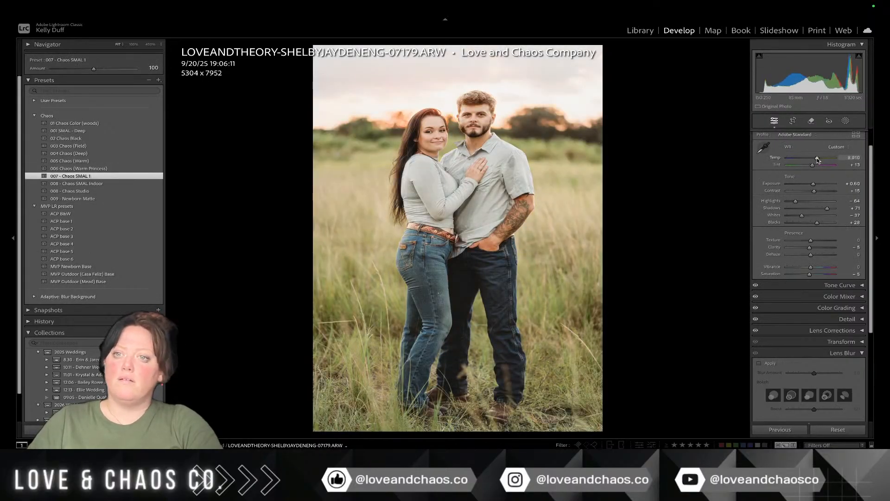
{"action": "left_click_drag", "start_coordinate": [814, 185], "coordinate": [816, 167]}
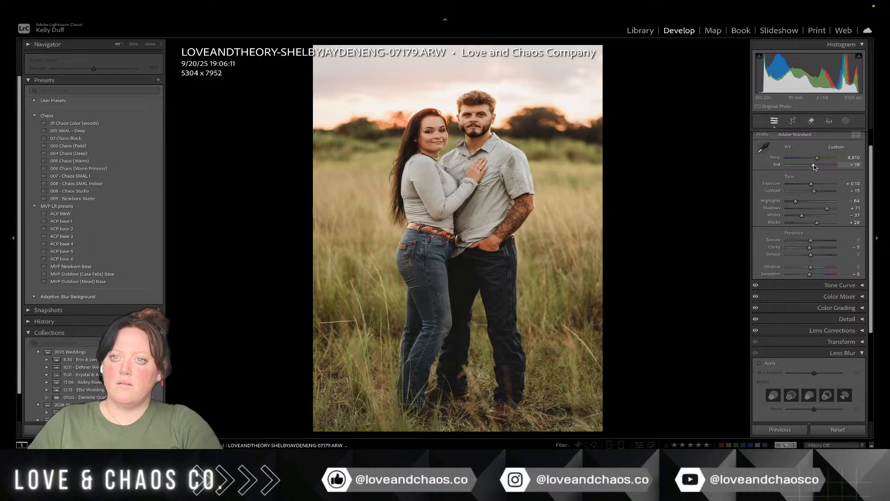
{"action": "left_click_drag", "start_coordinate": [817, 160], "coordinate": [817, 161]}
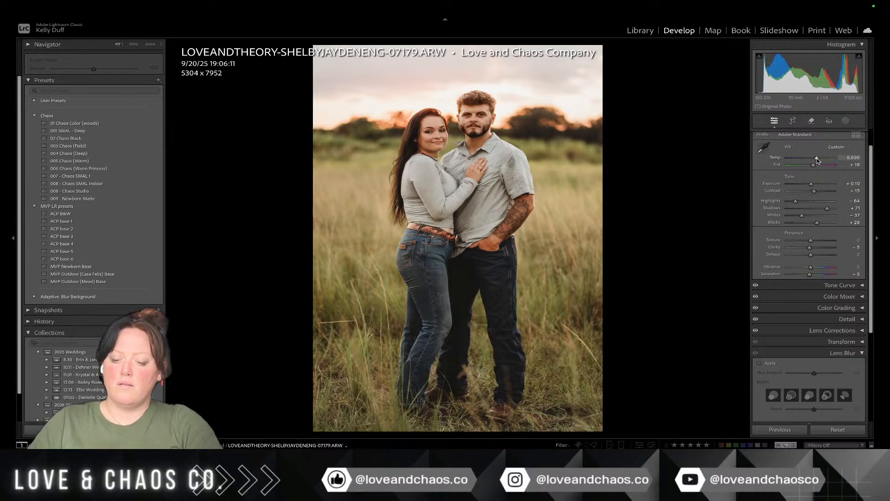
Step: Compare photo 07179 with its unedited version and set its shadows to +83
{"action": "key", "text": "backslash"}
{"action": "key", "text": "backslash"}
{"action": "key", "text": "backslash"}
{"action": "key", "text": "backslash"}
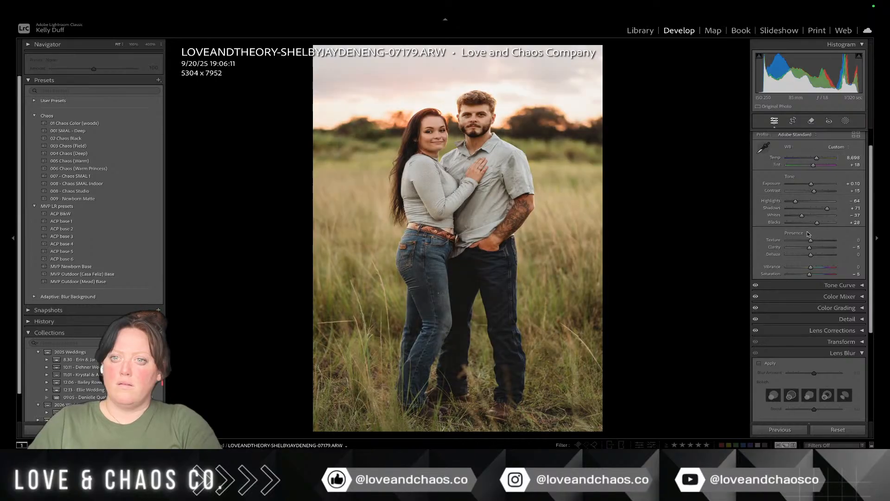
{"action": "left_click_drag", "start_coordinate": [827, 208], "coordinate": [831, 209]}
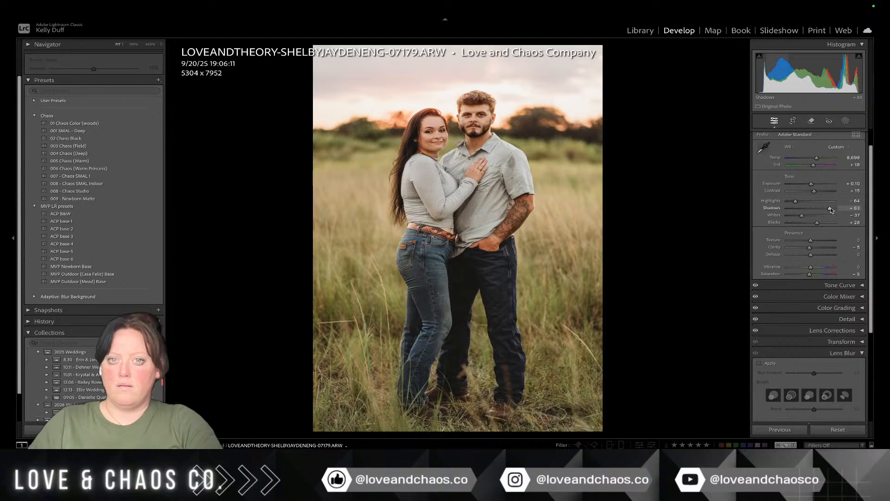
Step: Apply the 007 - Chaos SMAL I preset to photo 07186, then set tint to +22 and temperature to 8,468
{"action": "key", "text": "Right"}
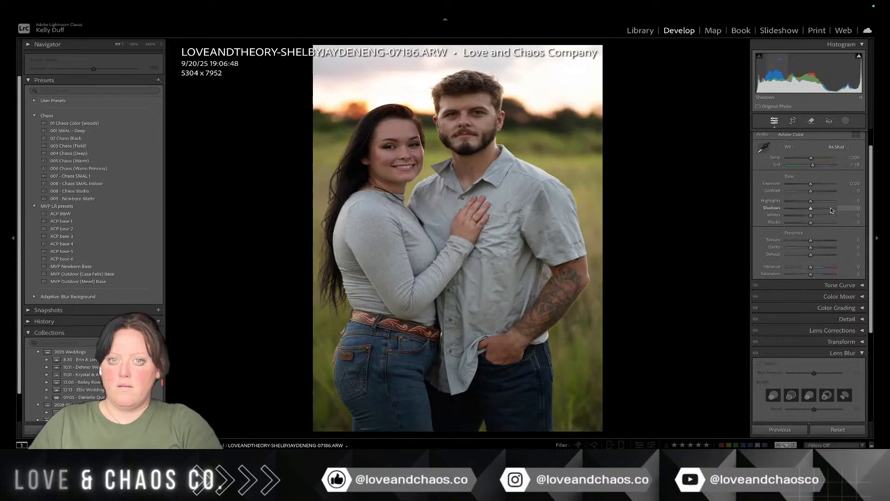
{"action": "left_click", "coordinate": [85, 177]}
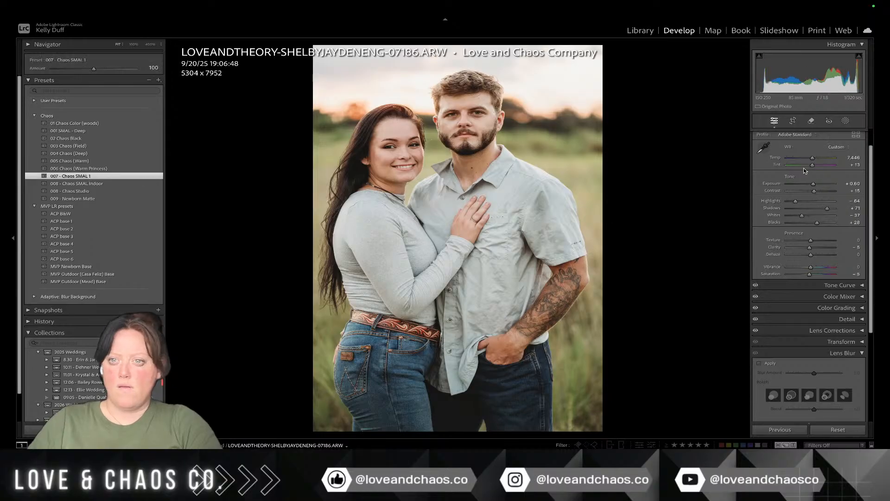
{"action": "left_click_drag", "start_coordinate": [811, 166], "coordinate": [814, 166]}
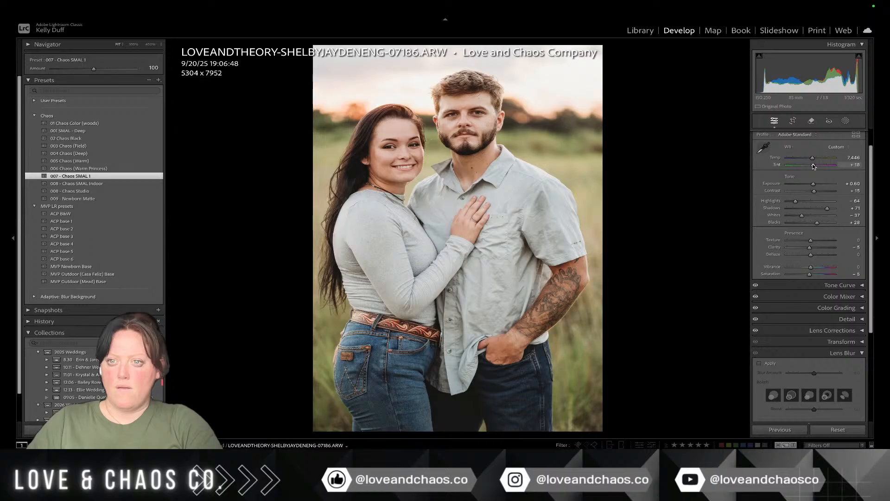
{"action": "left_click_drag", "start_coordinate": [813, 166], "coordinate": [818, 160]}
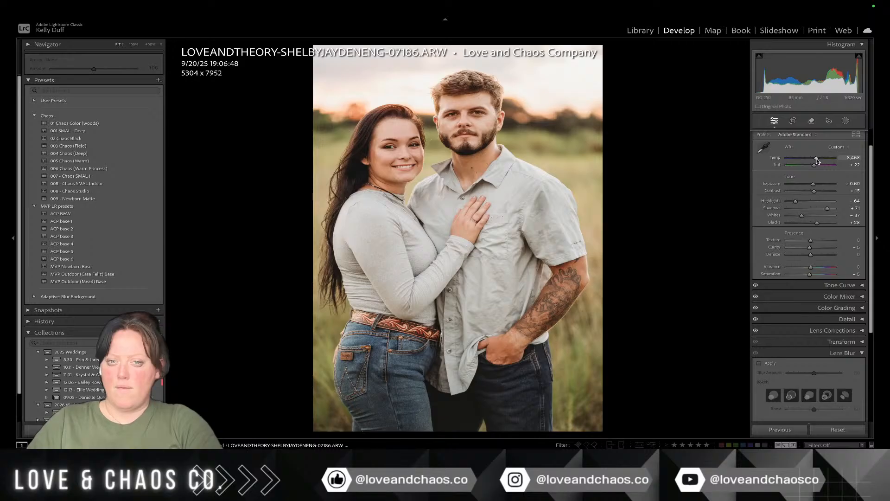
{"action": "left_click_drag", "start_coordinate": [817, 160], "coordinate": [816, 161]}
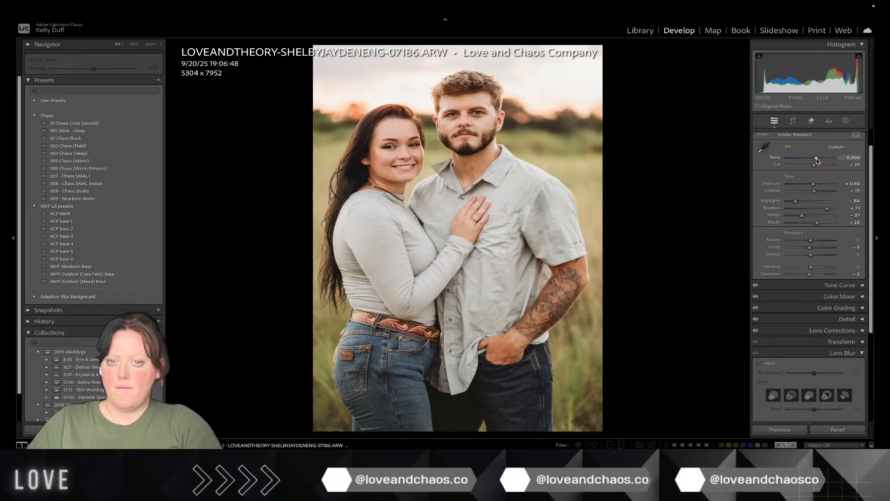
Step: Apply the 02 Chaos Black preset to photo 07190 and set its exposure to +0.90
{"action": "key", "text": "Right"}
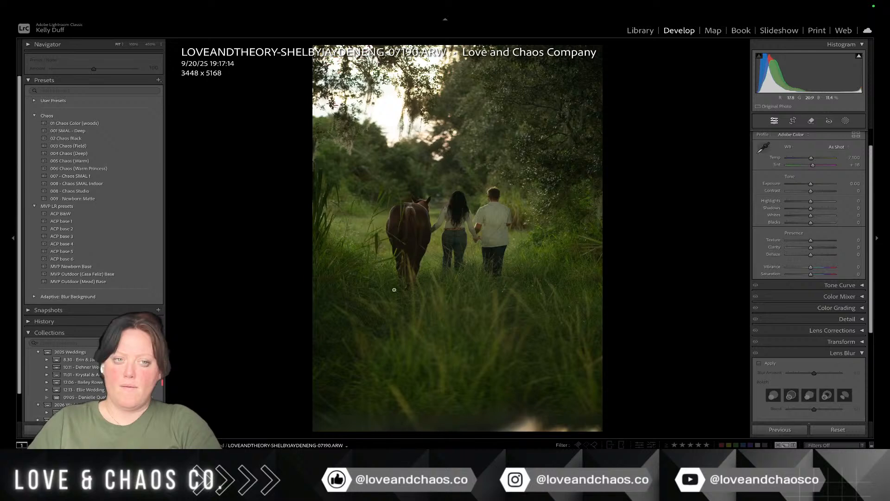
{"action": "left_click", "coordinate": [95, 138]}
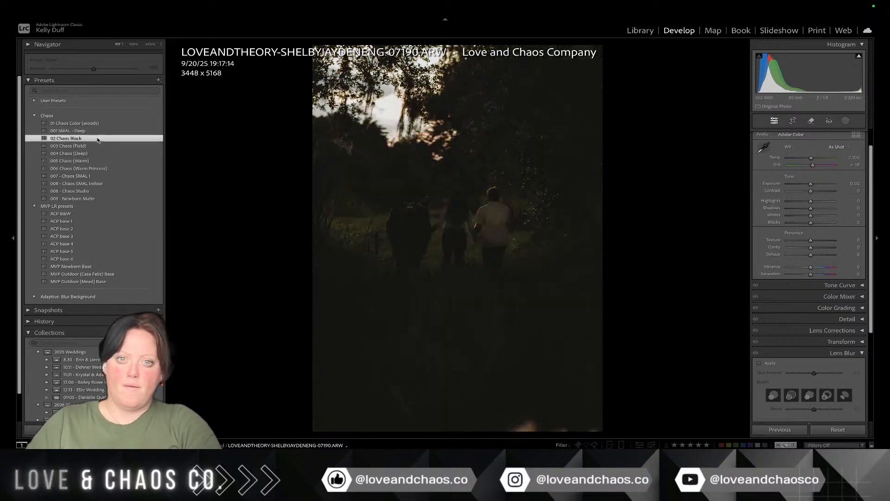
{"action": "left_click_drag", "start_coordinate": [812, 183], "coordinate": [815, 184]}
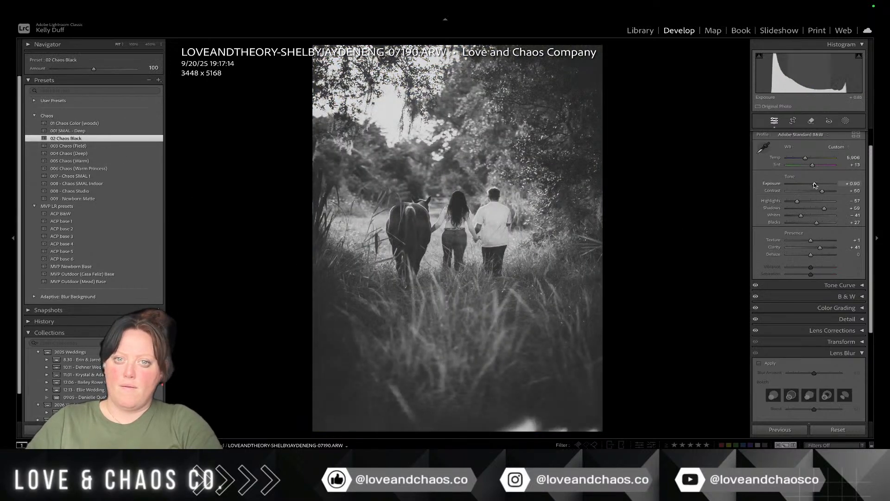
Step: Apply the 007 - Chaos SMAL I preset to photo 07194, then set exposure to +0.95 and tint to +30
{"action": "key", "text": "Right"}
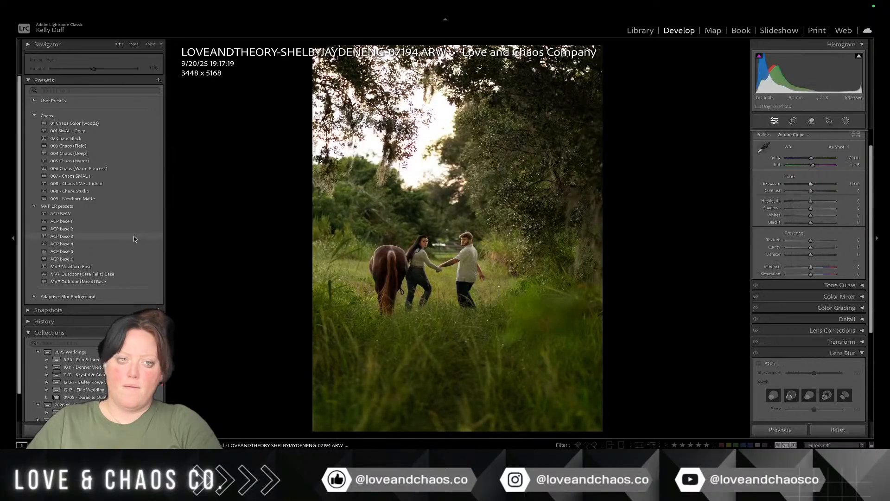
{"action": "left_click", "coordinate": [108, 178]}
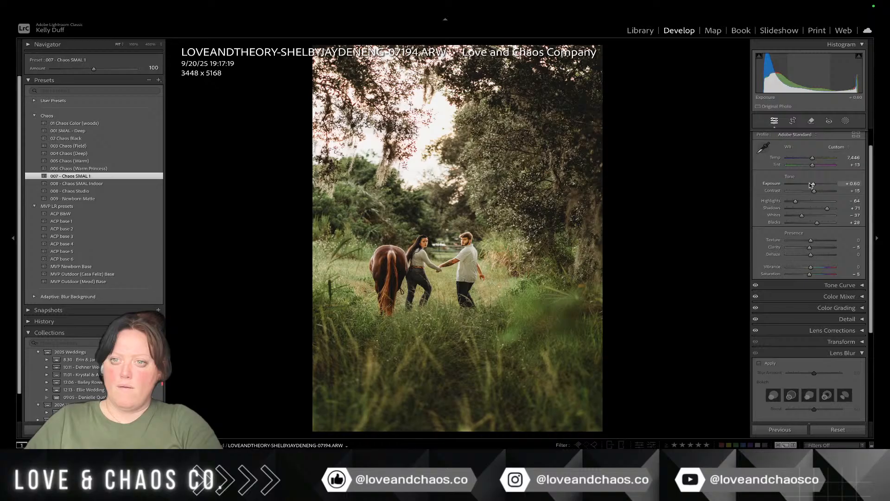
{"action": "left_click_drag", "start_coordinate": [812, 186], "coordinate": [815, 169]}
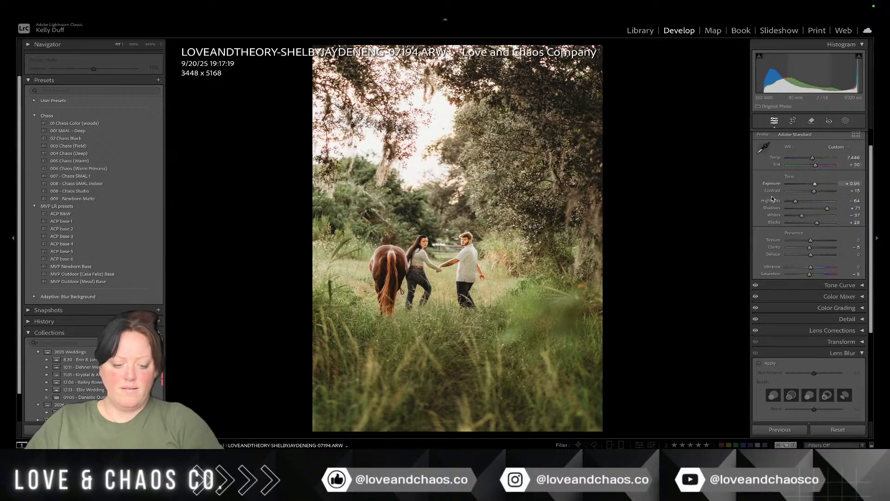
Step: Straighten photo 07194 by -0.67 and crop it tighter around the couple and horse to 2828 x 4012
{"action": "key", "text": "r"}
{"action": "left_click_drag", "start_coordinate": [623, 296], "coordinate": [574, 365]}
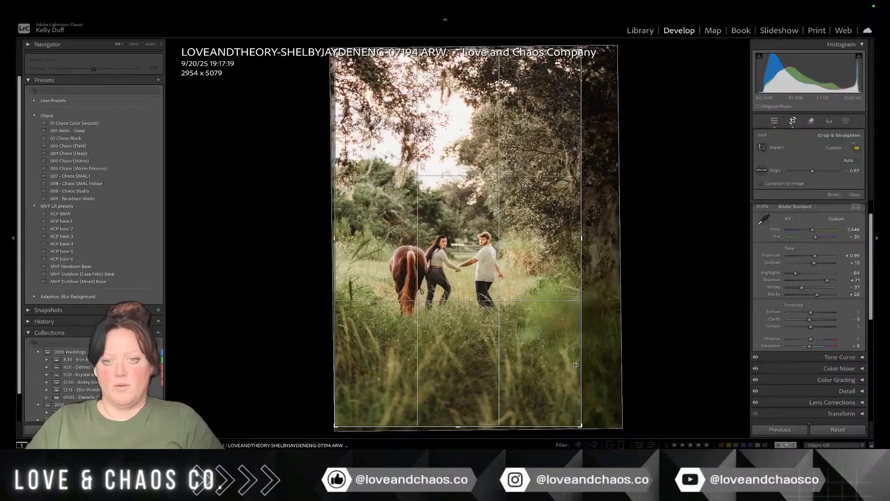
{"action": "left_click_drag", "start_coordinate": [580, 430], "coordinate": [580, 390]}
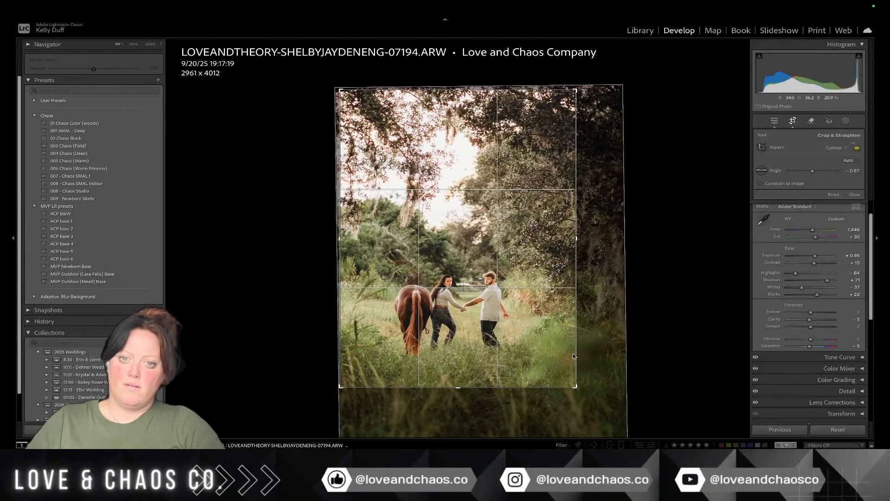
{"action": "left_click_drag", "start_coordinate": [602, 358], "coordinate": [603, 351]}
{"action": "key", "text": "Return"}
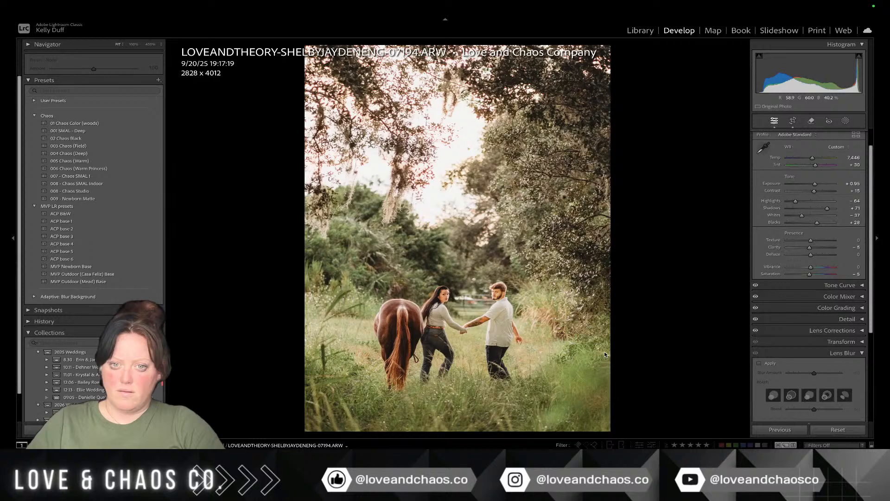
Step: Synchronize photo 07194's develop settings to the selected photos, leaving out crop, remove and masking
{"action": "key", "text": "ctrl+a"}
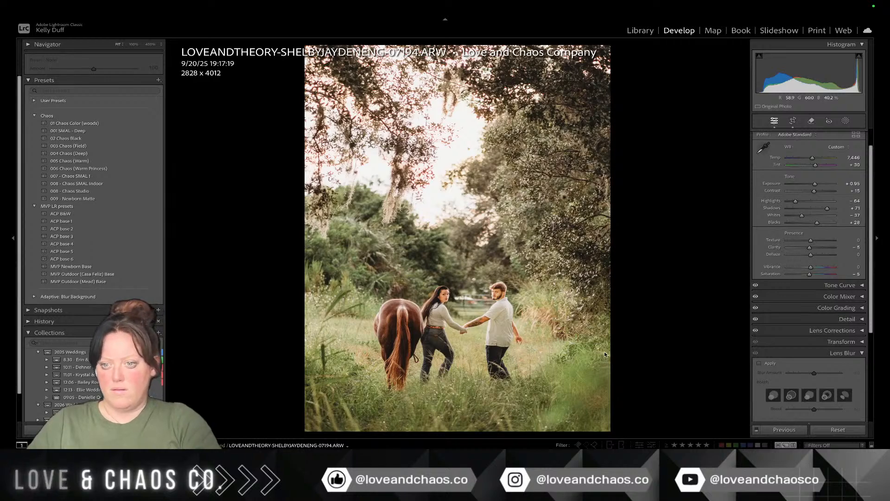
{"action": "key", "text": "ctrl+shift+s"}
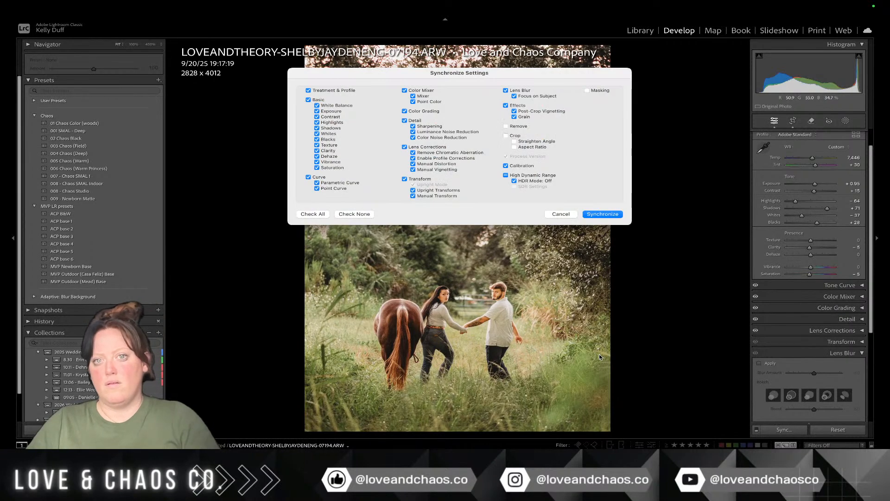
{"action": "left_click", "coordinate": [611, 214]}
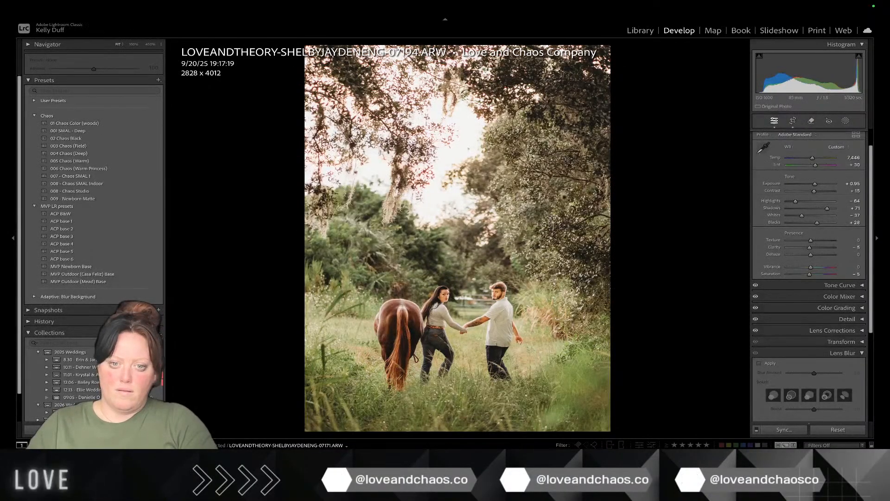
Step: Apply the 02 Chaos Black preset to photo 07154 and set its exposure to +0.05
{"action": "key", "text": "Left"}
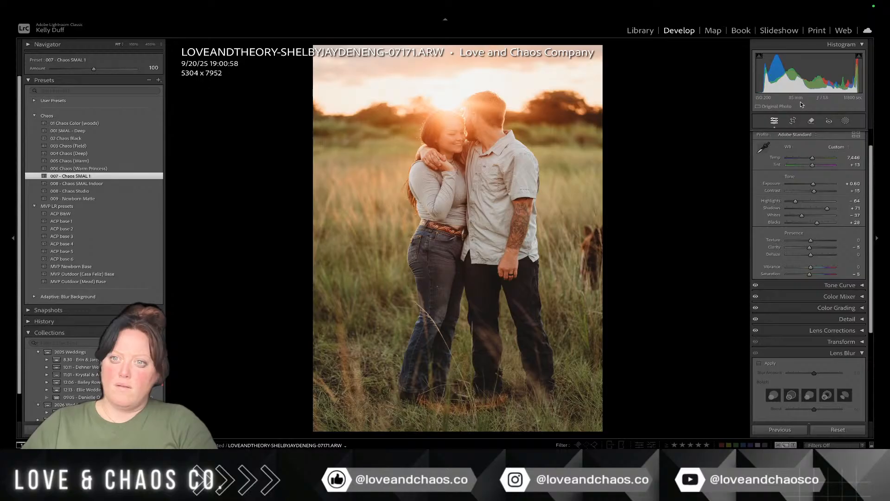
{"action": "key", "text": "Left"}
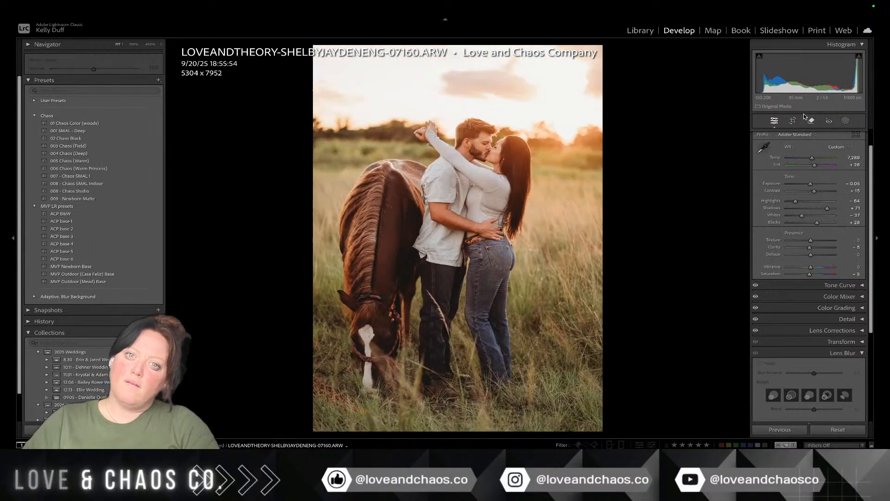
{"action": "key", "text": "Left"}
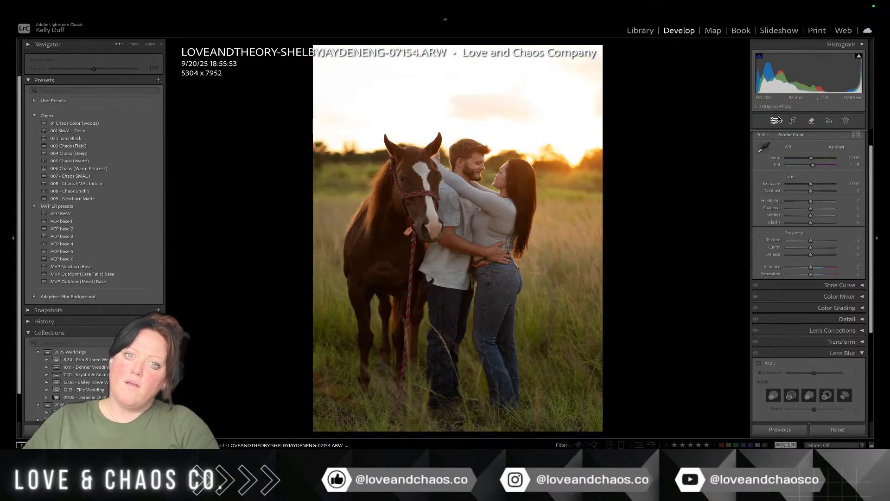
{"action": "left_click", "coordinate": [91, 138]}
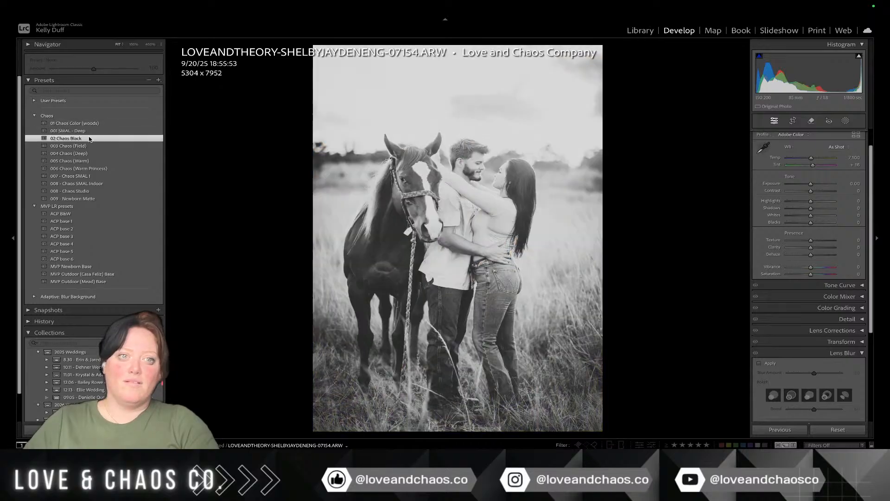
{"action": "left_click_drag", "start_coordinate": [813, 185], "coordinate": [811, 186]}
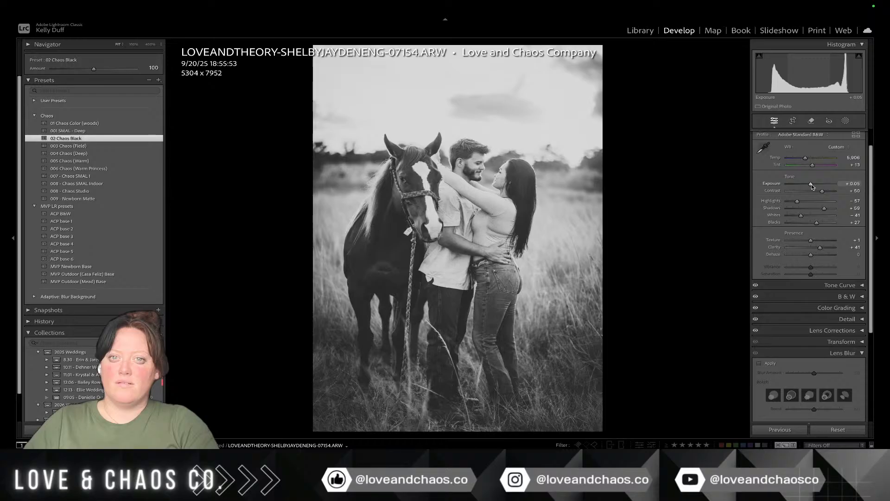
Step: Review the earlier photos from 07153 back to 07111-2 for consistent color, exposure and straight horizons
{"action": "key", "text": "Left"}
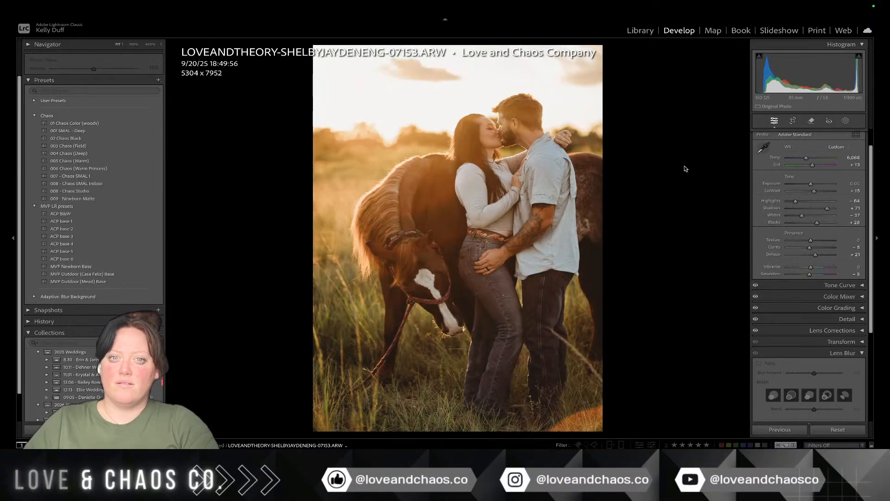
{"action": "key", "text": "Left"}
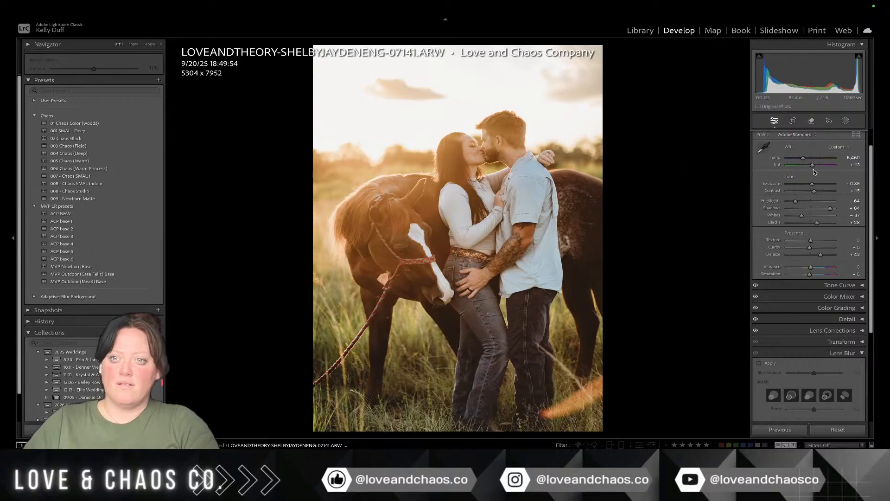
{"action": "key", "text": "Down"}
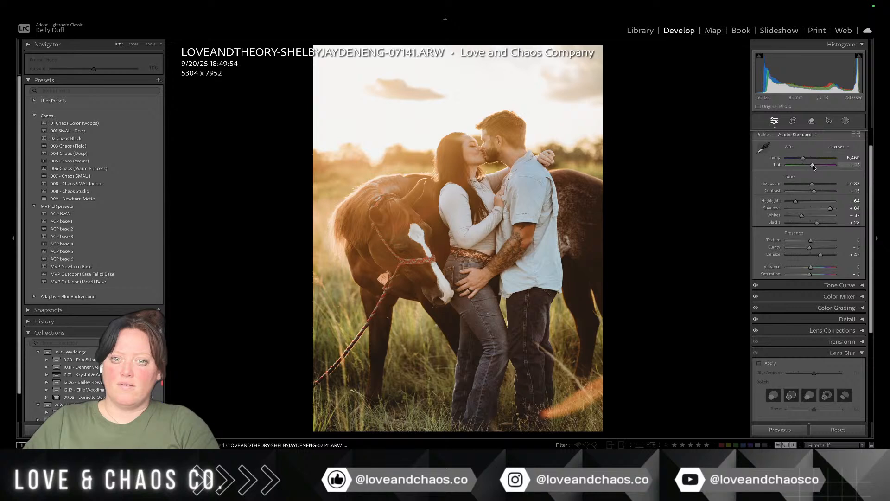
{"action": "key", "text": "Left"}
{"action": "key", "text": "Left"}
{"action": "key", "text": "Left"}
{"action": "key", "text": "Left"}
{"action": "key", "text": "Left"}
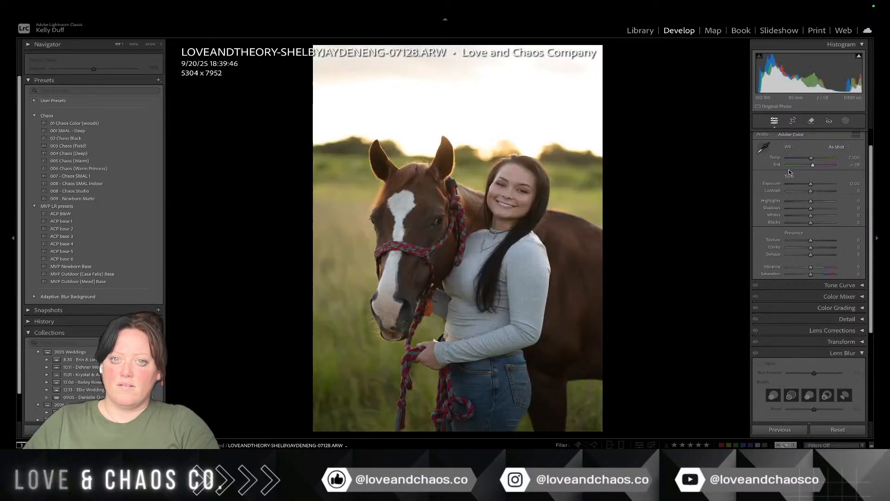
{"action": "key", "text": "Left"}
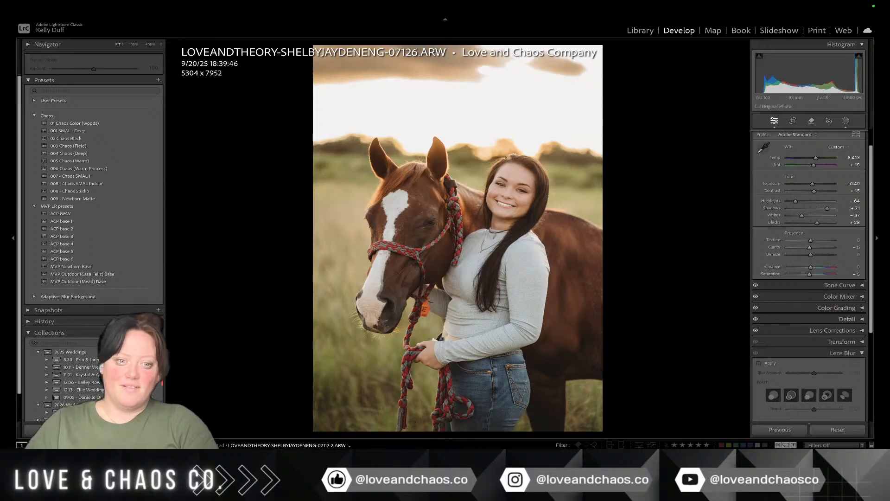
{"action": "key", "text": "Left"}
{"action": "key", "text": "Left"}
{"action": "key", "text": "Left"}
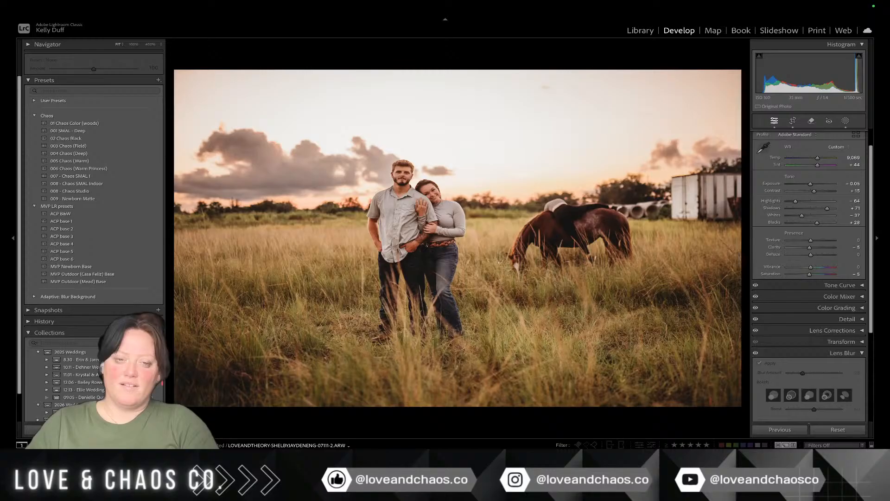
Step: Straighten photo 07111-2 by rotating its crop slightly so the horizon behind the couple is level, and apply it
{"action": "key", "text": "i"}
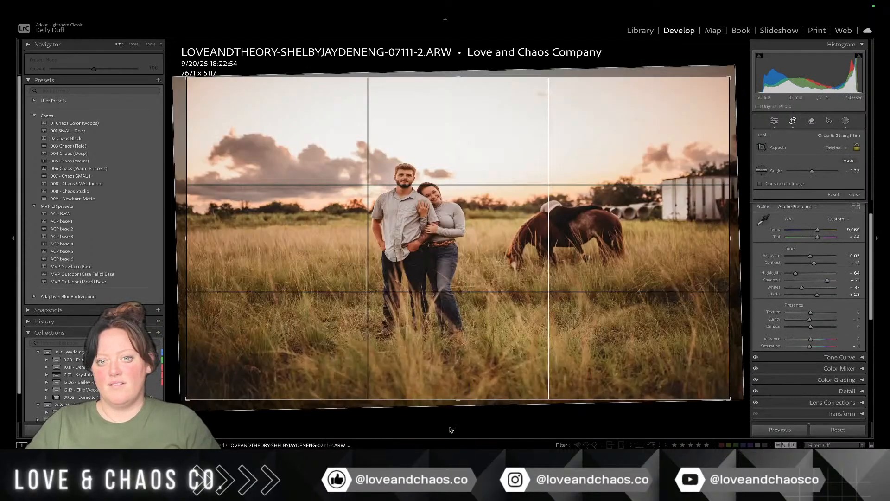
{"action": "left_click_drag", "start_coordinate": [468, 428], "coordinate": [442, 427]}
{"action": "key", "text": "Return"}
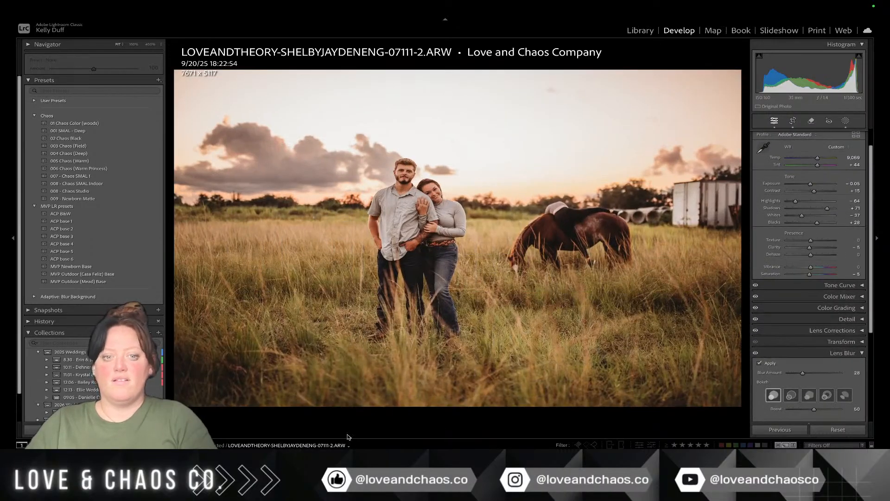
Step: Select the existing mask on photo 07075-Edit and raise its exposure slightly
{"action": "key", "text": "Left"}
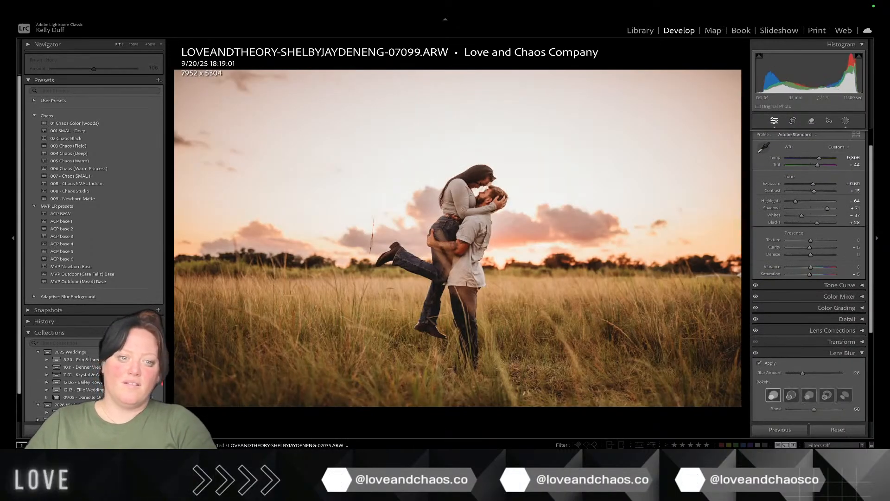
{"action": "key", "text": "Left"}
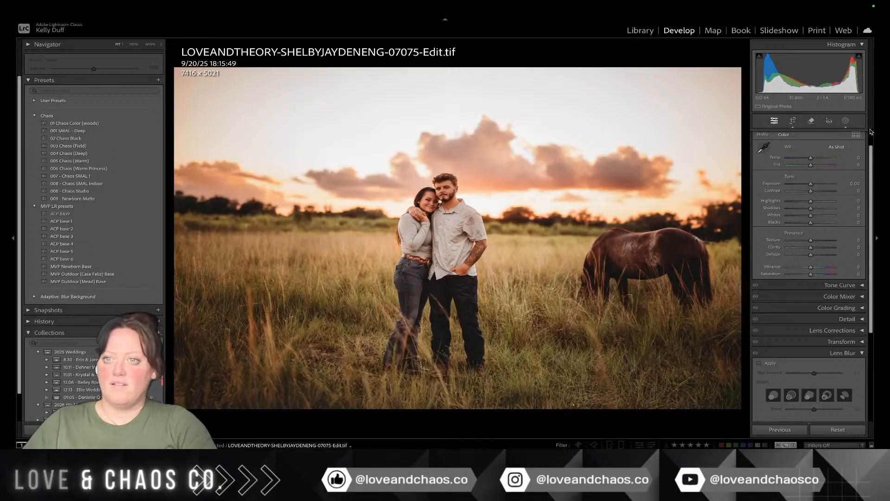
{"action": "left_click", "coordinate": [845, 121]}
{"action": "left_click", "coordinate": [738, 73]}
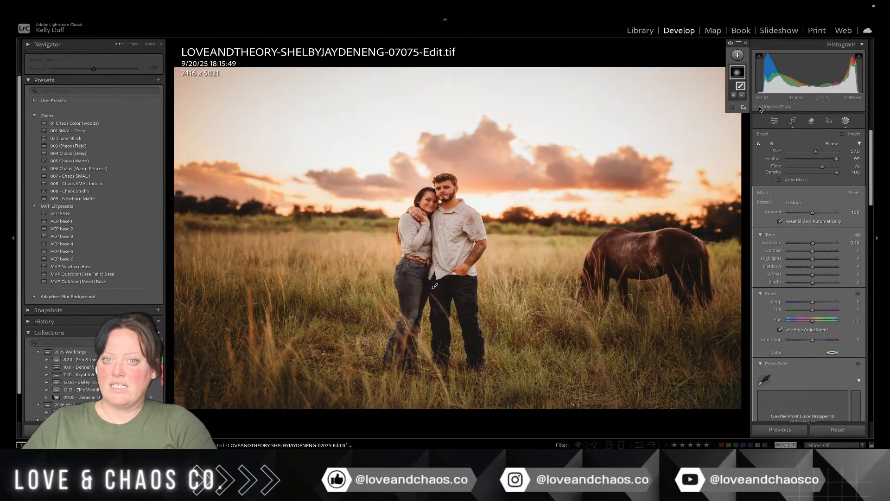
{"action": "left_click_drag", "start_coordinate": [813, 244], "coordinate": [819, 242]}
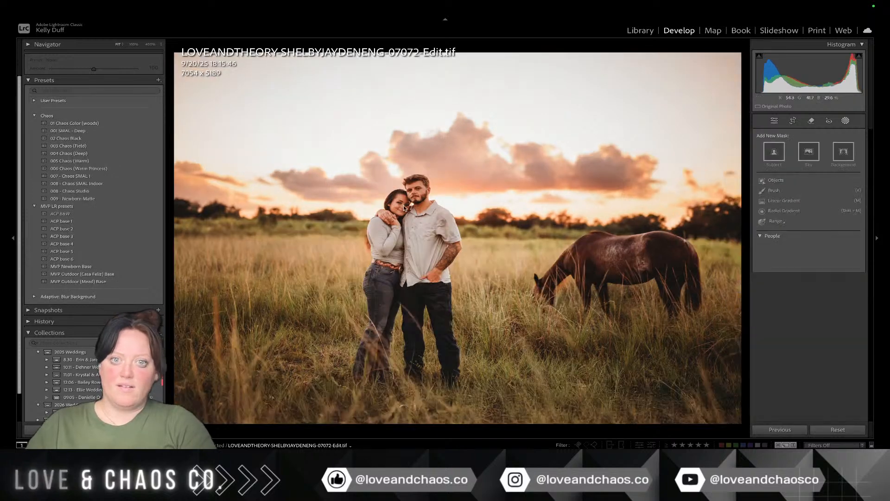
Step: Paint a soft brush mask of size 57 and feather 99 over the couple in photo 07072-Edit and raise its exposure slightly
{"action": "left_click", "coordinate": [775, 190]}
{"action": "left_click", "coordinate": [419, 273]}
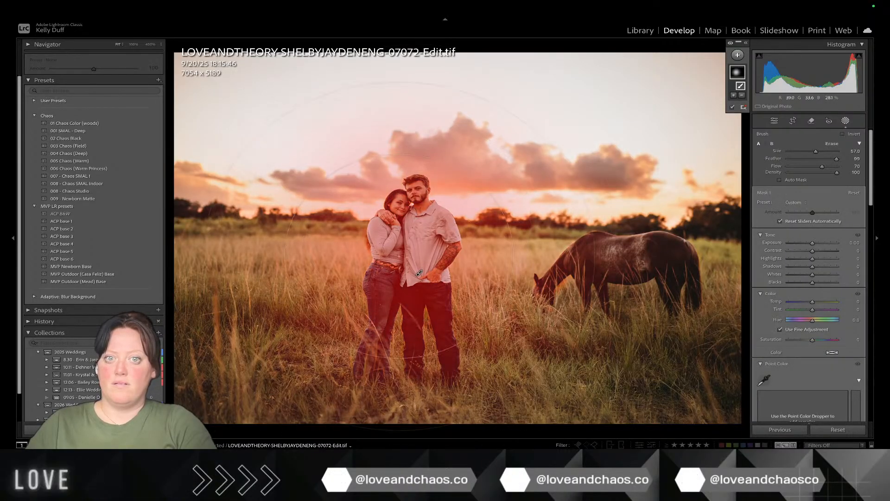
{"action": "mouse_move", "coordinate": [397, 273]}
{"action": "left_mouse_down"}
{"action": "mouse_move", "coordinate": [377, 181]}
{"action": "mouse_move", "coordinate": [466, 222]}
{"action": "left_mouse_up"}
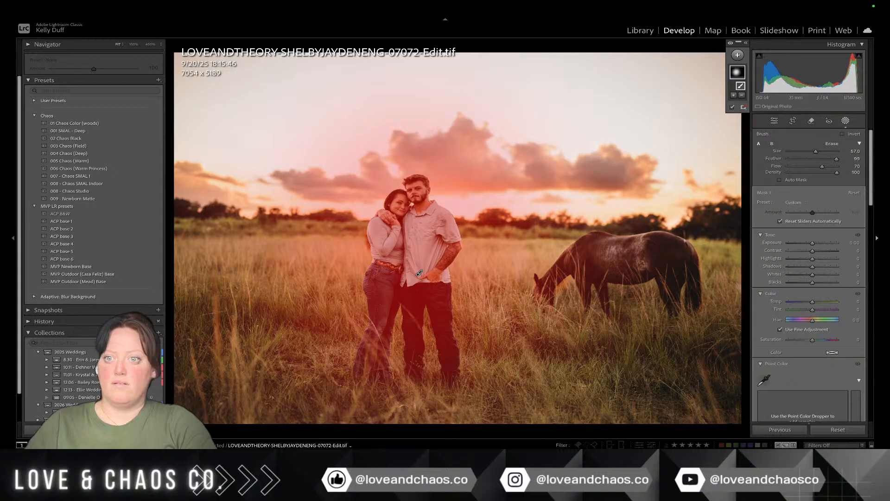
{"action": "left_click_drag", "start_coordinate": [811, 245], "coordinate": [815, 244]}
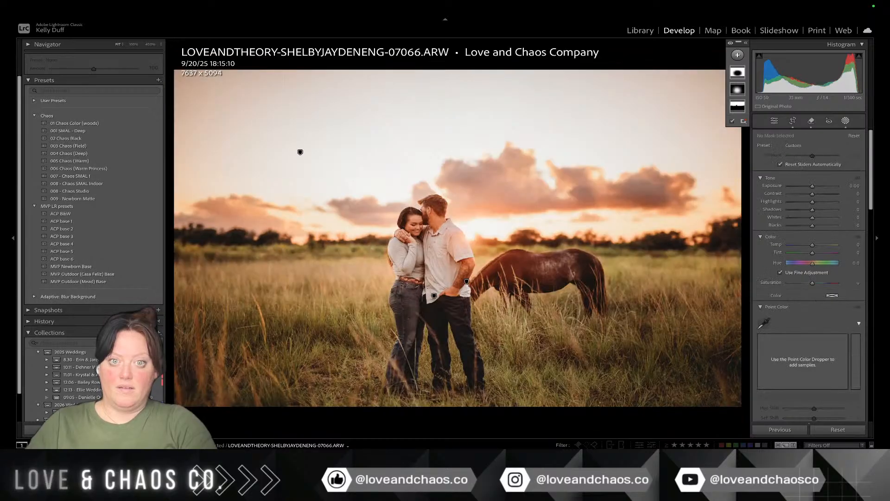
Step: Compare photos 07066 and 07059, then straighten photo 07039 with a slight crop rotation to 7649 x 5102
{"action": "key", "text": "Left"}
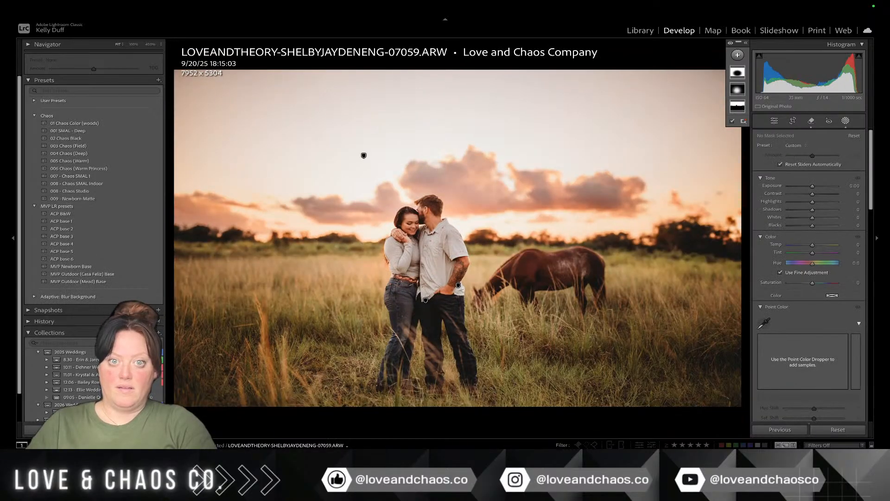
{"action": "key", "text": "Right"}
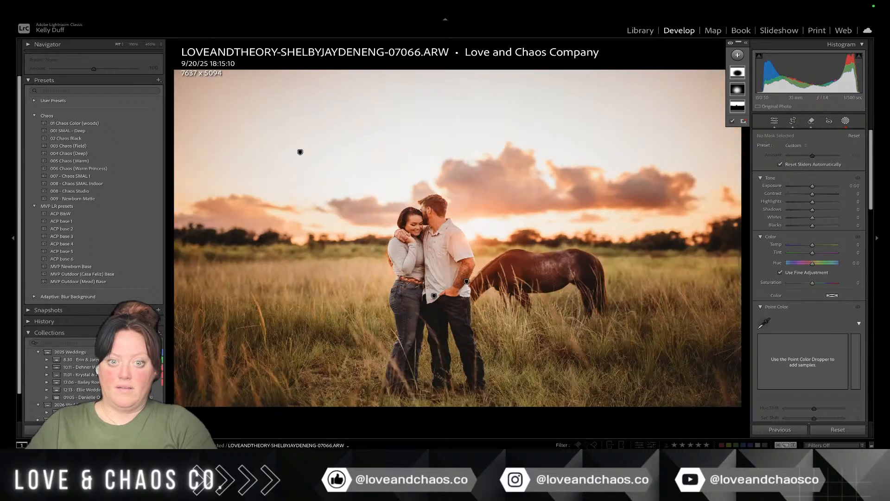
{"action": "key", "text": "Left"}
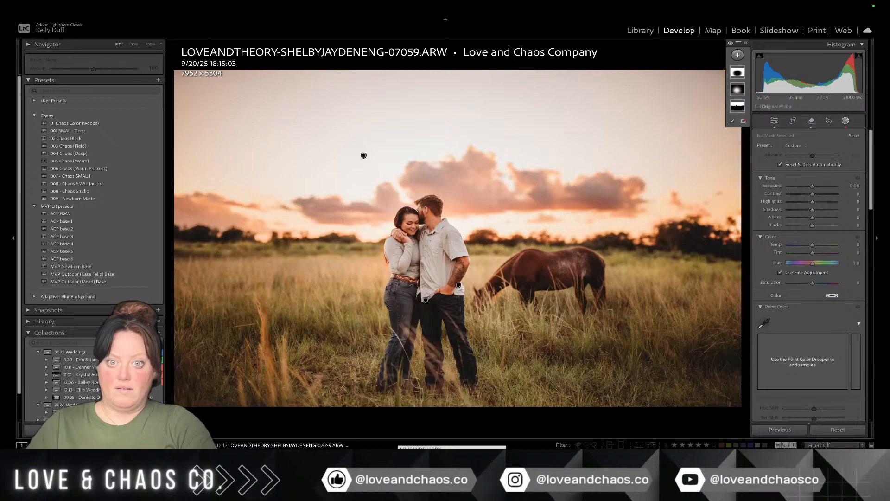
{"action": "key", "text": "Left"}
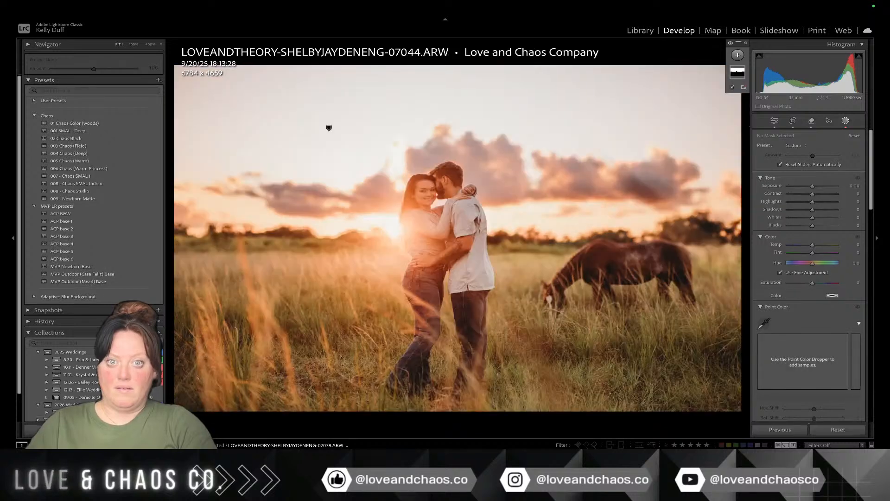
{"action": "key", "text": "Left"}
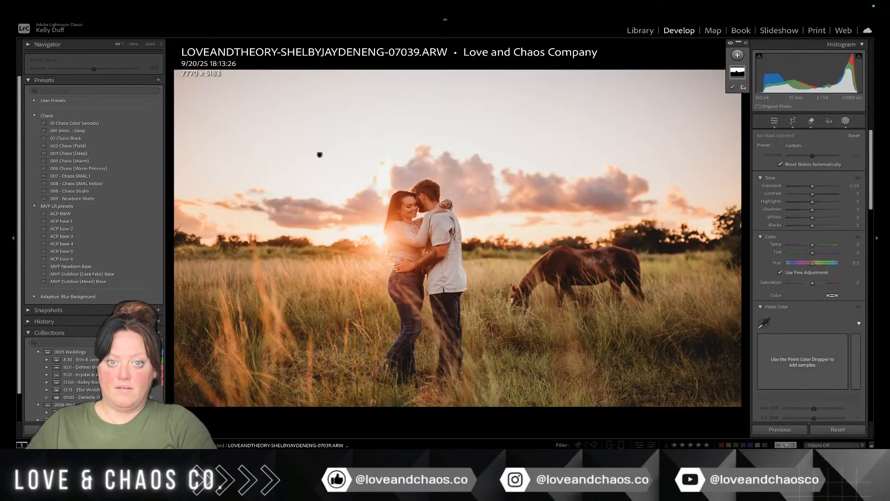
{"action": "key", "text": "r"}
{"action": "left_click_drag", "start_coordinate": [380, 423], "coordinate": [382, 423]}
{"action": "key", "text": "Return"}
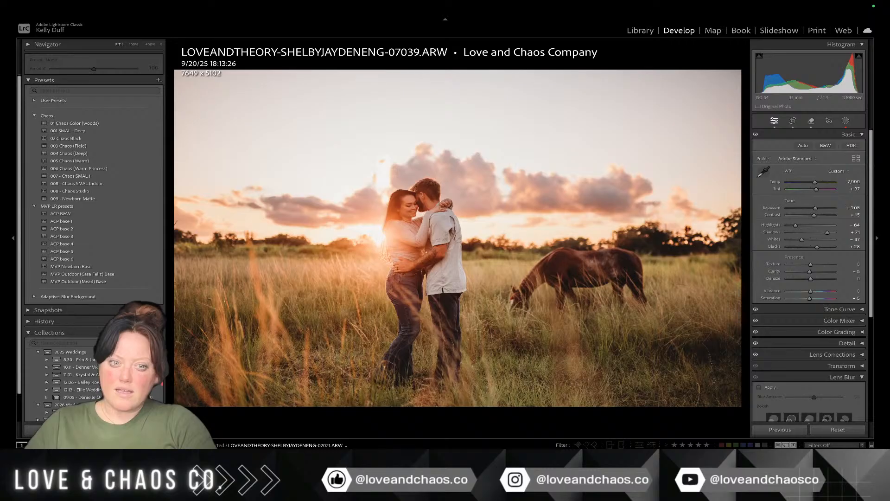
Step: Compare the horse and couple photos 07012, 07015, 07019, 06989-Edit and 06990 for consistent color and exposure
{"action": "key", "text": "Left"}
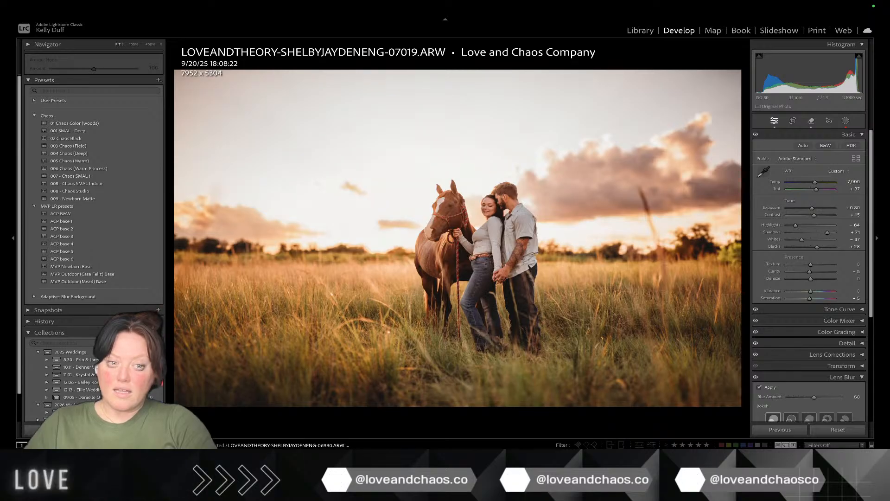
{"action": "key", "text": "Left"}
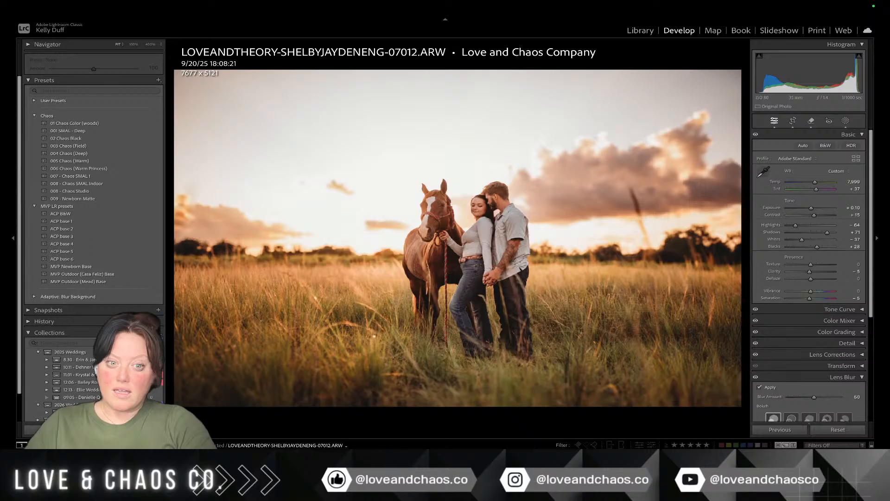
{"action": "key", "text": "Right"}
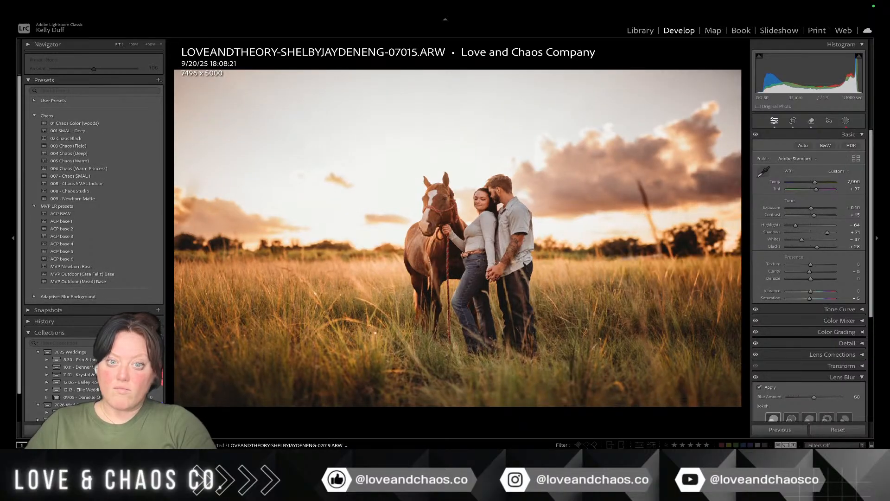
{"action": "key", "text": "Right"}
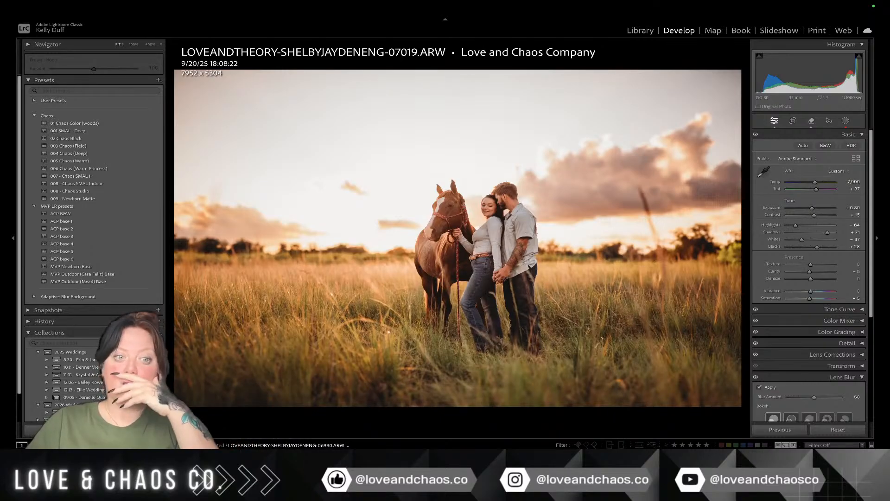
{"action": "key", "text": "Right"}
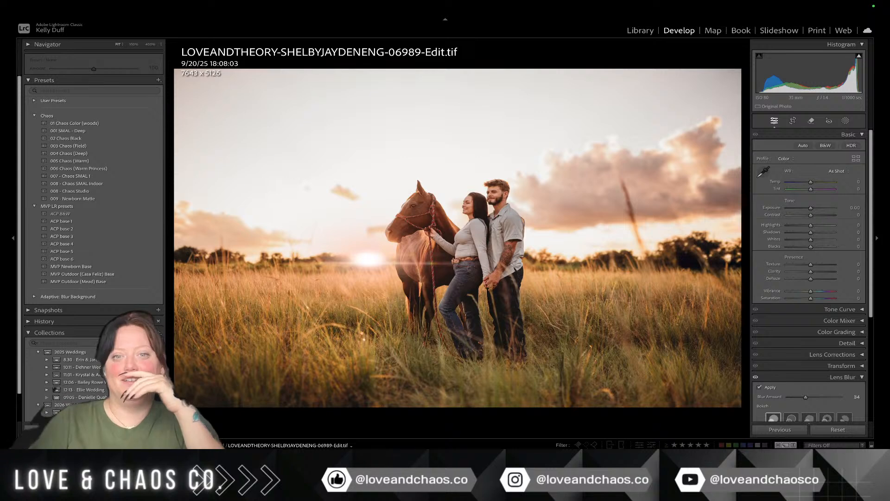
{"action": "key", "text": "Right"}
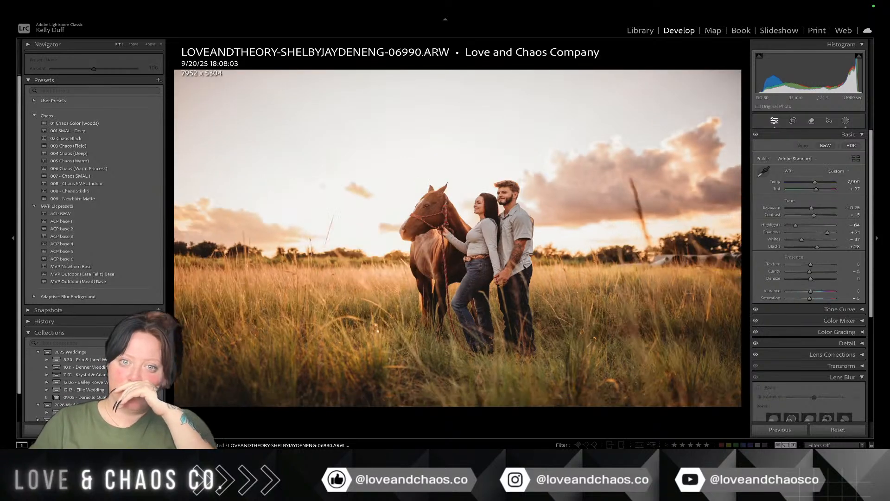
Step: Remove the structures along the tree line behind the couple in photo 06989 using generative AI at brush size 10, and apply Lens Blur
{"action": "key", "text": "Left"}
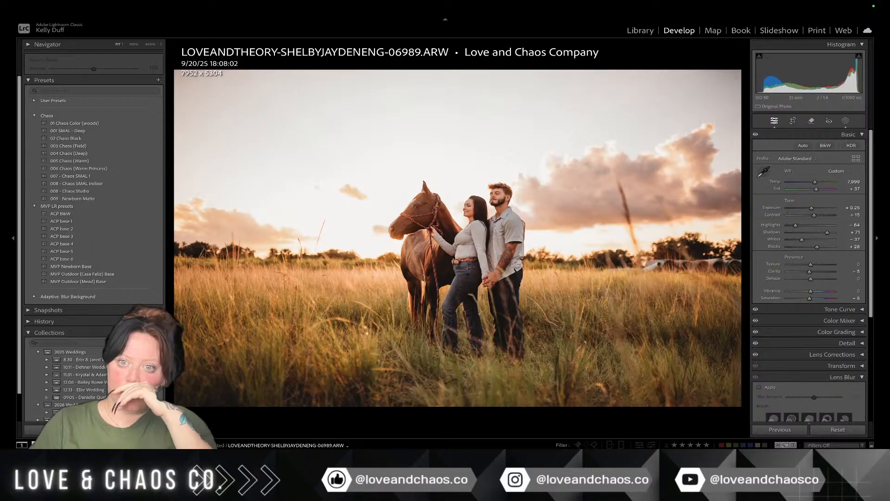
{"action": "left_click", "coordinate": [811, 119]}
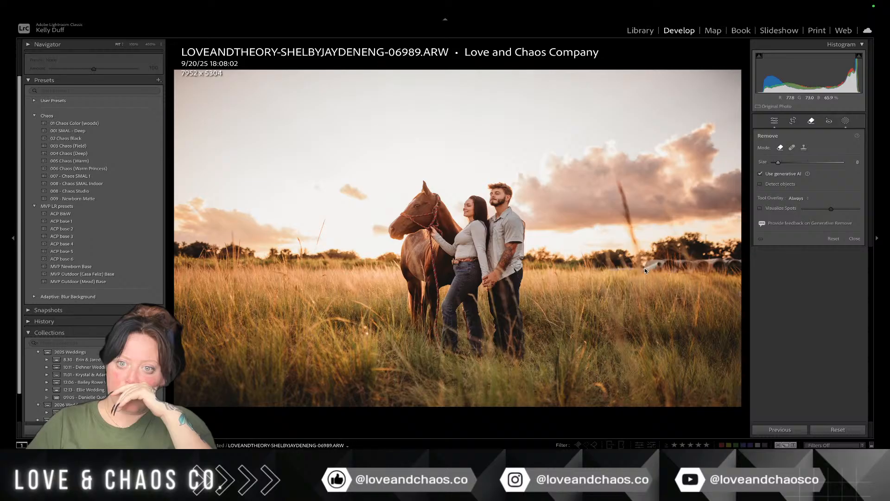
{"action": "mouse_move", "coordinate": [647, 268]}
{"action": "left_mouse_down"}
{"action": "mouse_move", "coordinate": [742, 269]}
{"action": "mouse_move", "coordinate": [639, 270]}
{"action": "left_mouse_up"}
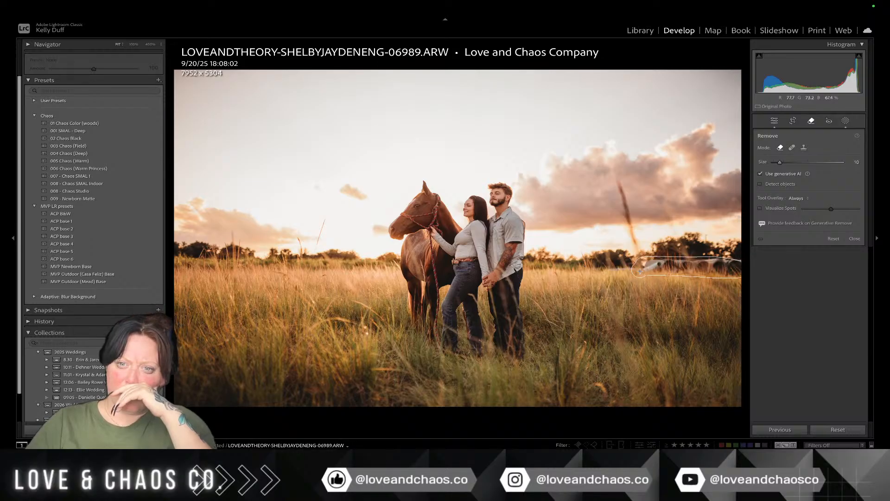
{"action": "left_click_drag", "start_coordinate": [730, 262], "coordinate": [727, 264]}
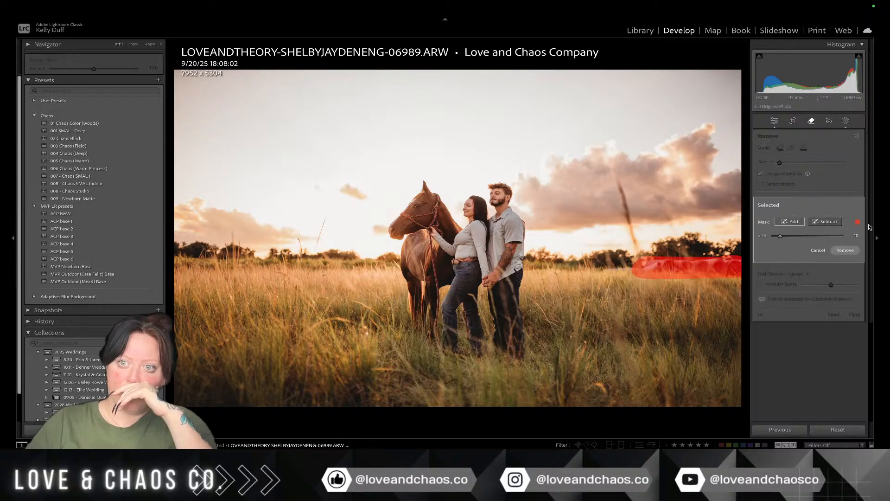
{"action": "left_click", "coordinate": [851, 252]}
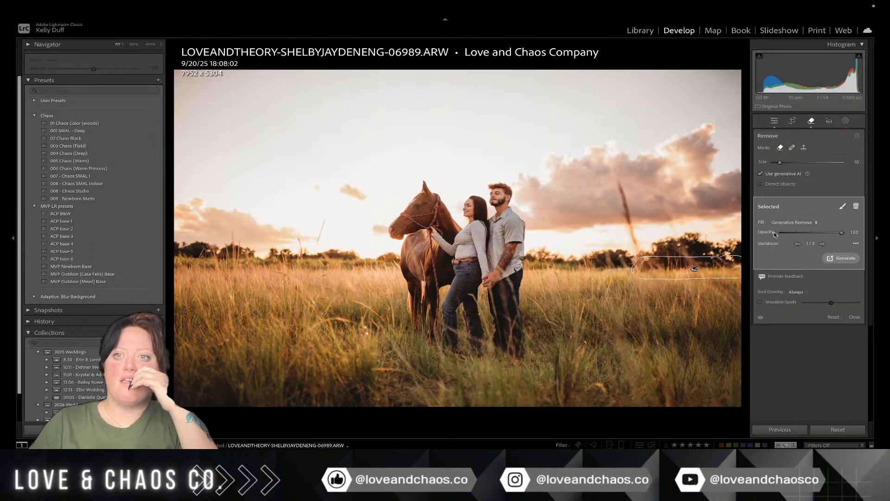
{"action": "left_click", "coordinate": [811, 121]}
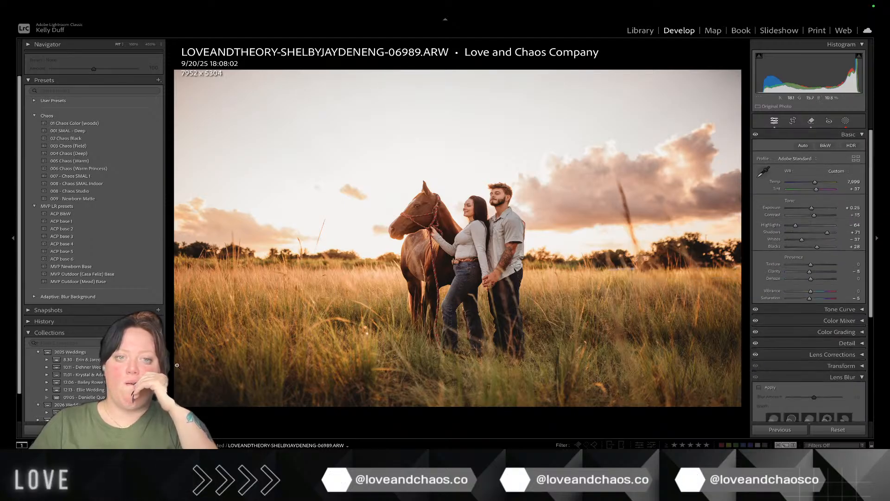
{"action": "scroll", "coordinate": [768, 254], "scroll_direction": "down", "scroll_amount": 3}
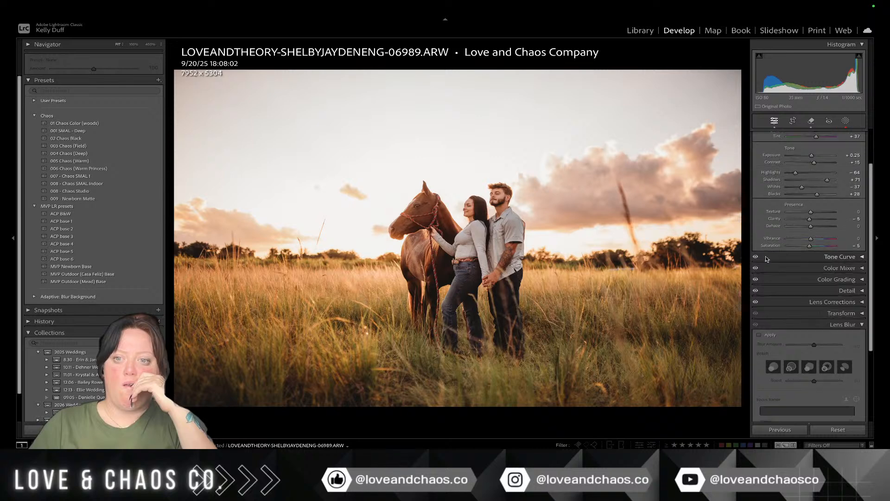
{"action": "left_click", "coordinate": [765, 333]}
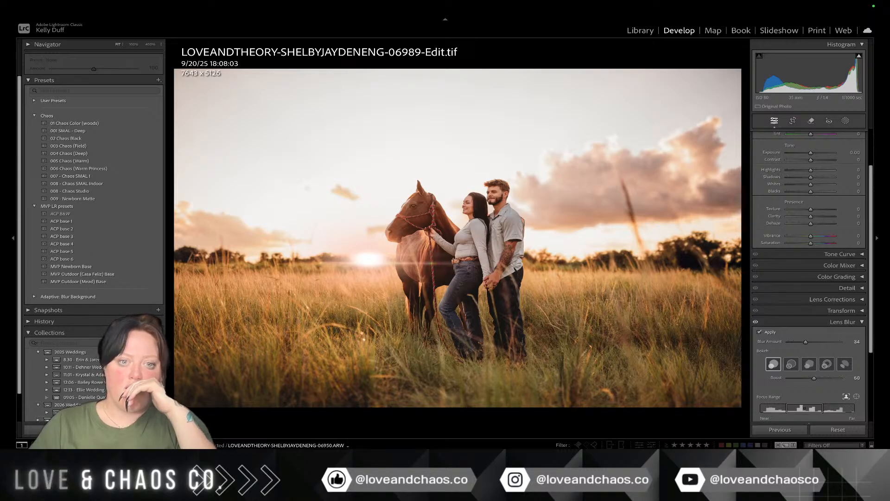
Step: Warm the white balance of photo 06915 with a tint of +48 and a temperature of 9,193
{"action": "key", "text": "Left"}
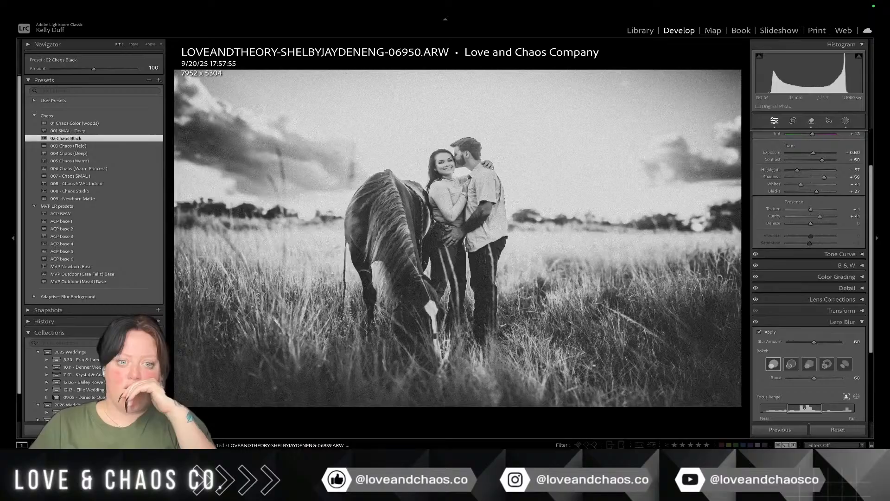
{"action": "key", "text": "Left"}
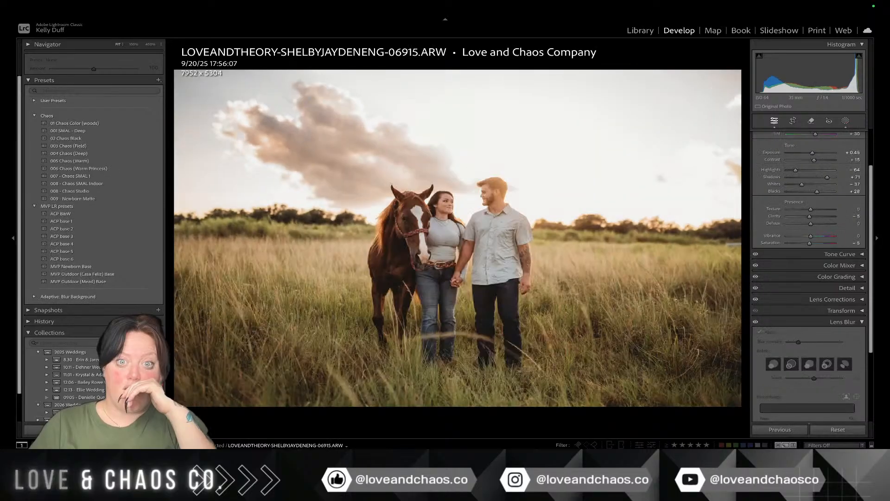
{"action": "scroll", "coordinate": [823, 160], "scroll_direction": "up", "scroll_amount": 1}
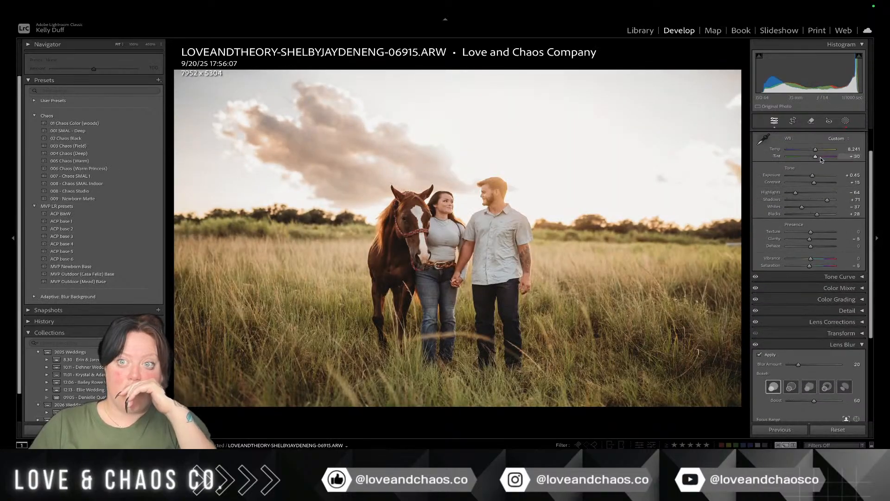
{"action": "left_click_drag", "start_coordinate": [815, 156], "coordinate": [818, 159]}
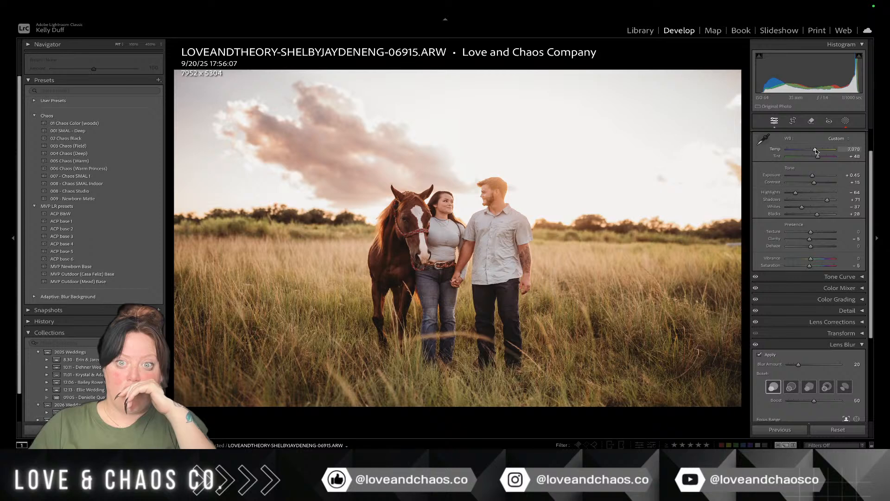
{"action": "left_click_drag", "start_coordinate": [814, 149], "coordinate": [819, 151]}
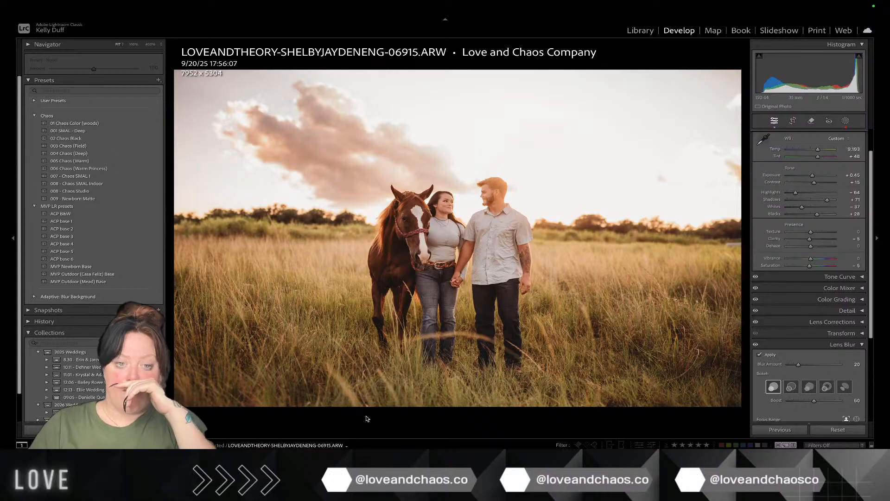
Step: Set the temperature of photo 06909 to 9,007 and raise its exposure to +0.25
{"action": "key", "text": "Left"}
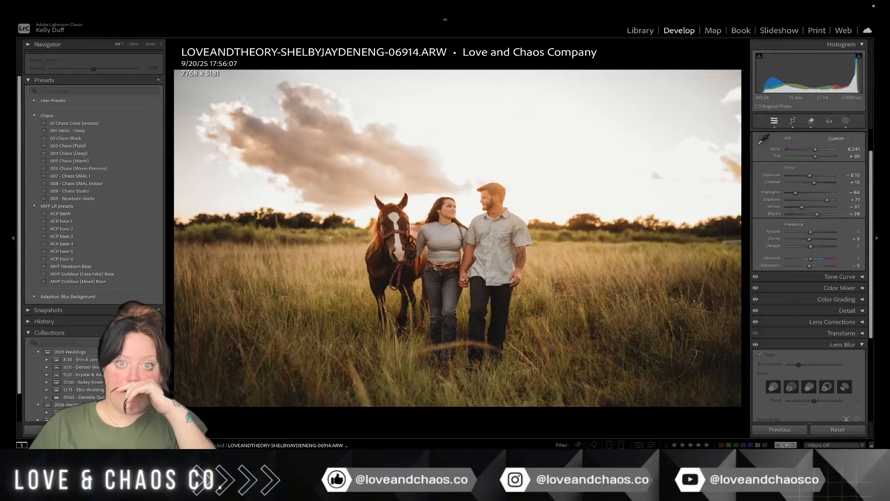
{"action": "key", "text": "Left"}
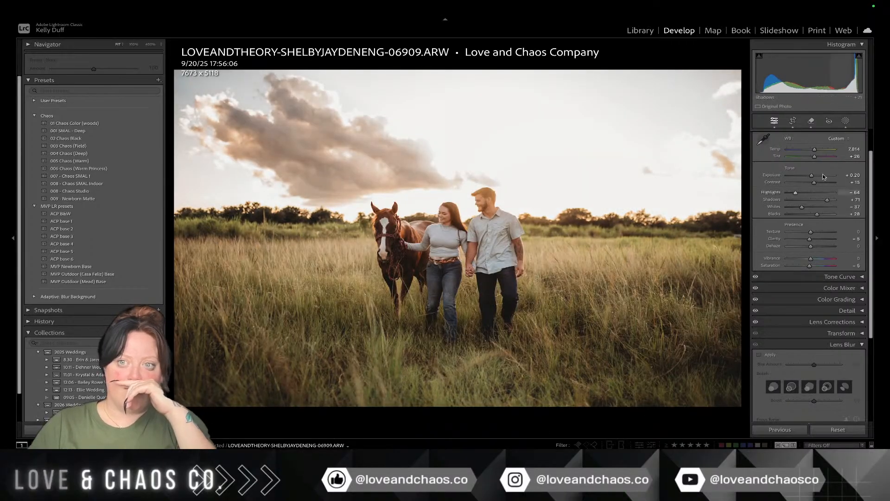
{"action": "left_click_drag", "start_coordinate": [819, 152], "coordinate": [816, 151]}
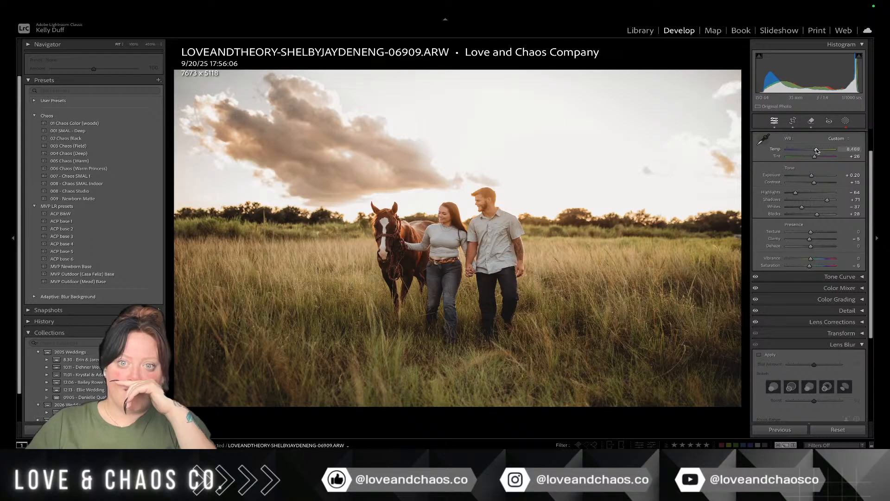
{"action": "left_click_drag", "start_coordinate": [816, 151], "coordinate": [818, 150]}
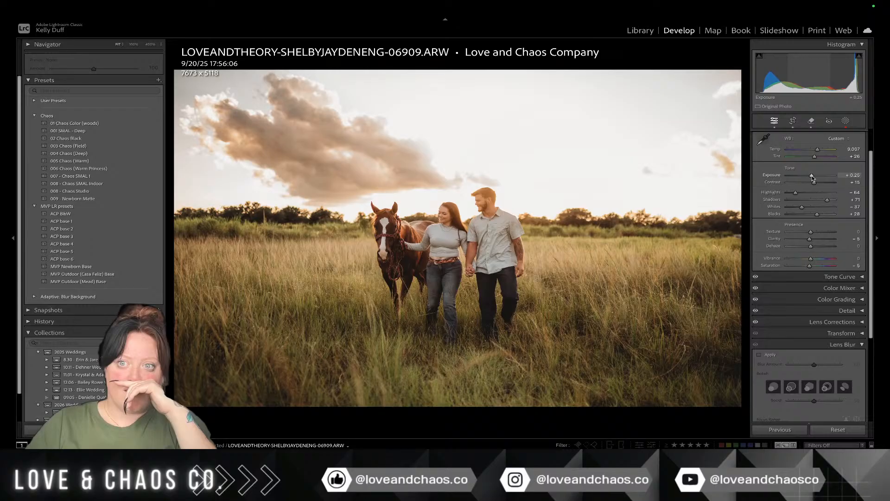
{"action": "left_click_drag", "start_coordinate": [812, 176], "coordinate": [812, 176]}
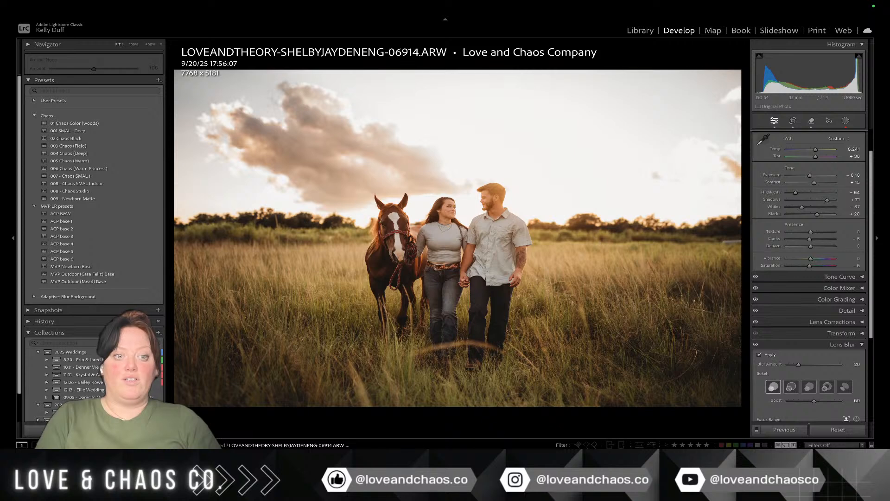
Step: Synchronize photo 06914's settings to the other selected photos, including both masks and replacing any existing masks
{"action": "key", "text": "super+shift+s"}
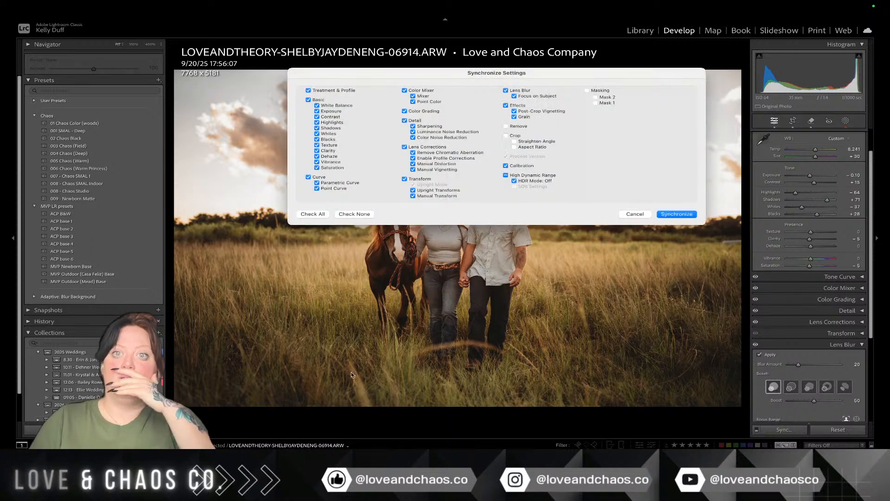
{"action": "left_click", "coordinate": [587, 91]}
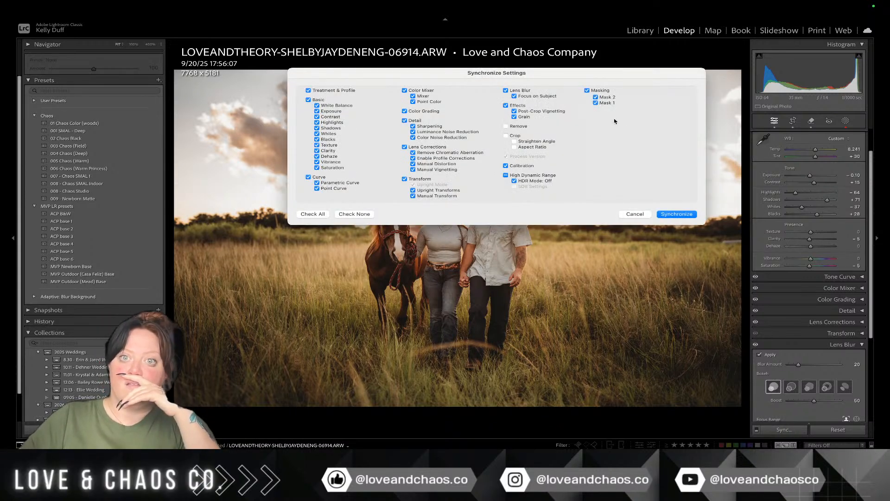
{"action": "left_click", "coordinate": [673, 213]}
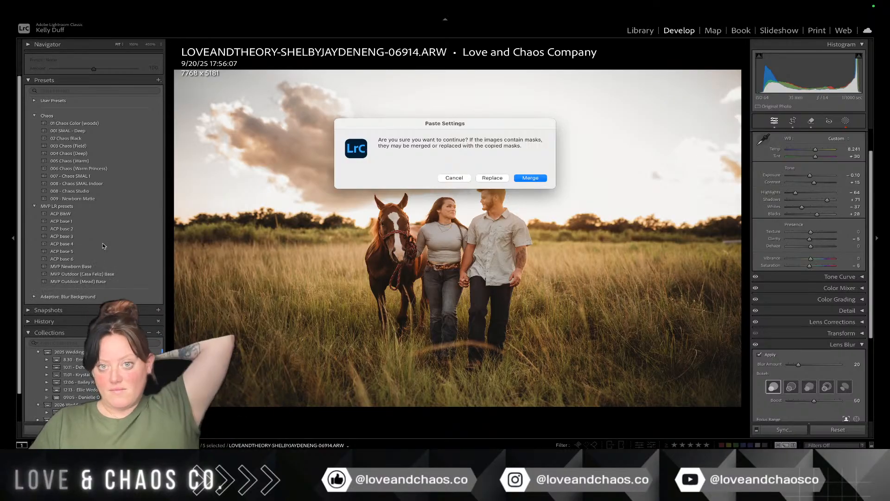
{"action": "left_click", "coordinate": [493, 178]}
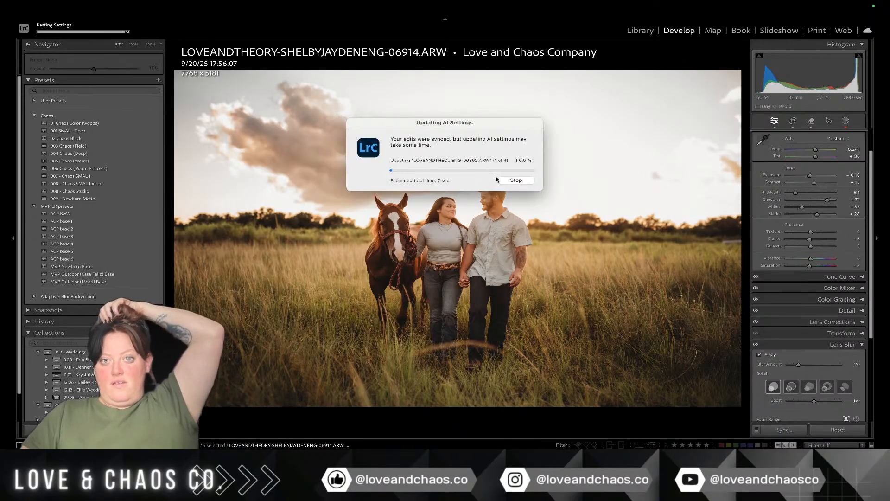